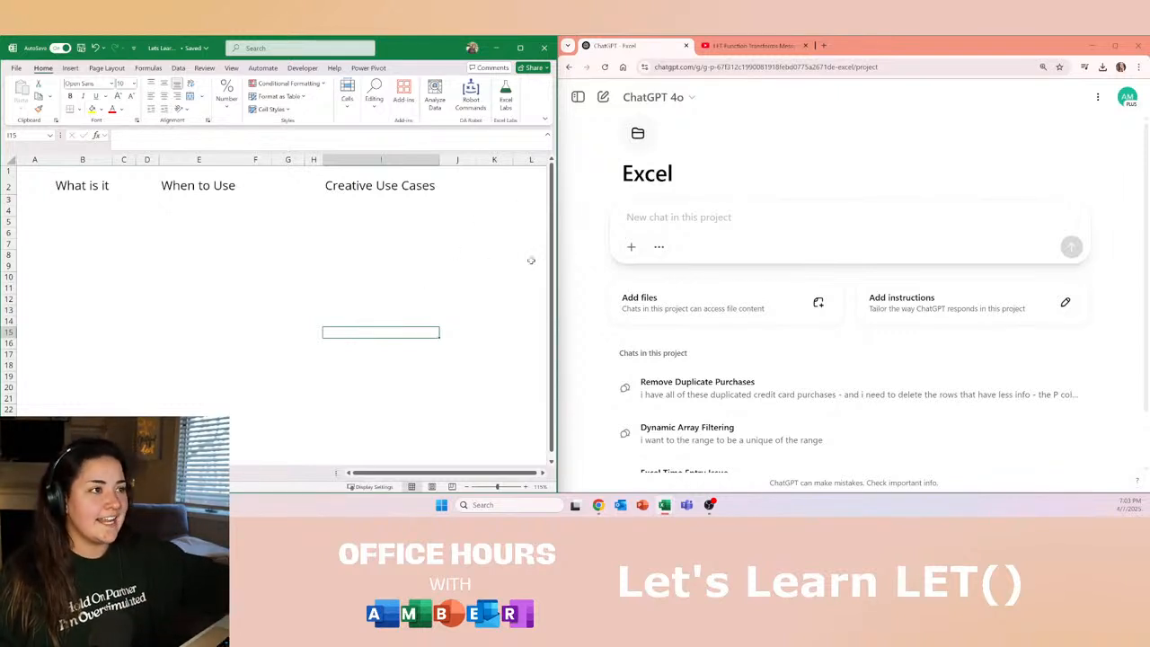
Start a new chat prompt in the Excel project reading "Hi, I want to learn about Excel's modern function " =LET()"".
{"action": "left_click", "coordinate": [700, 211]}
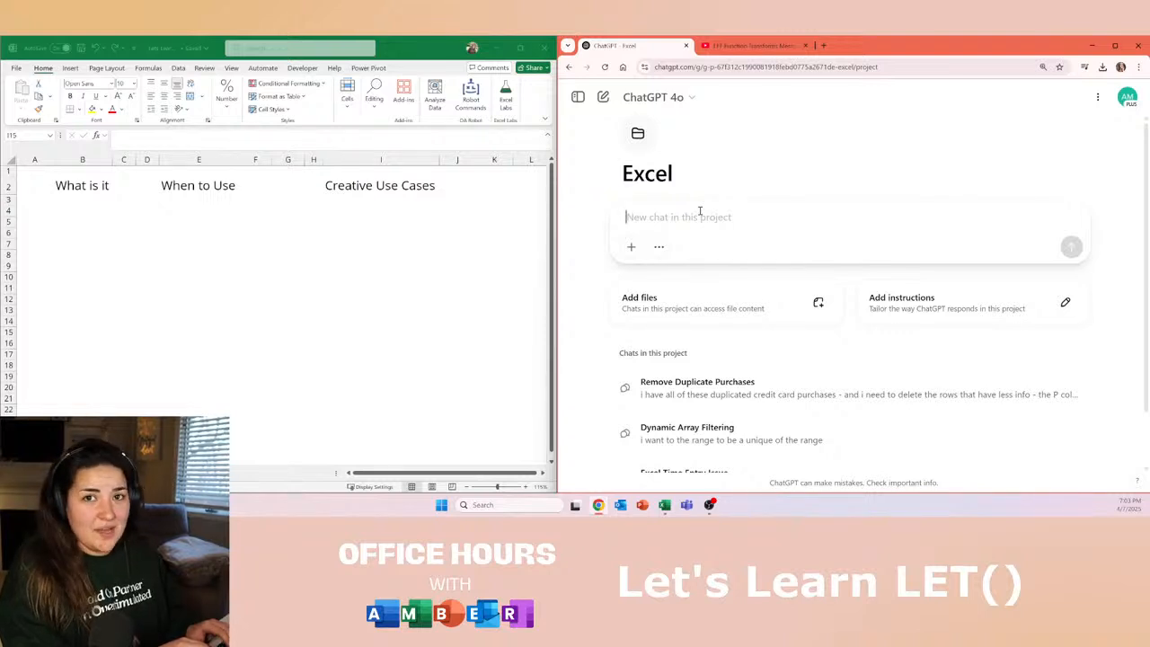
{"action": "type", "text": "Hi, I wa"}
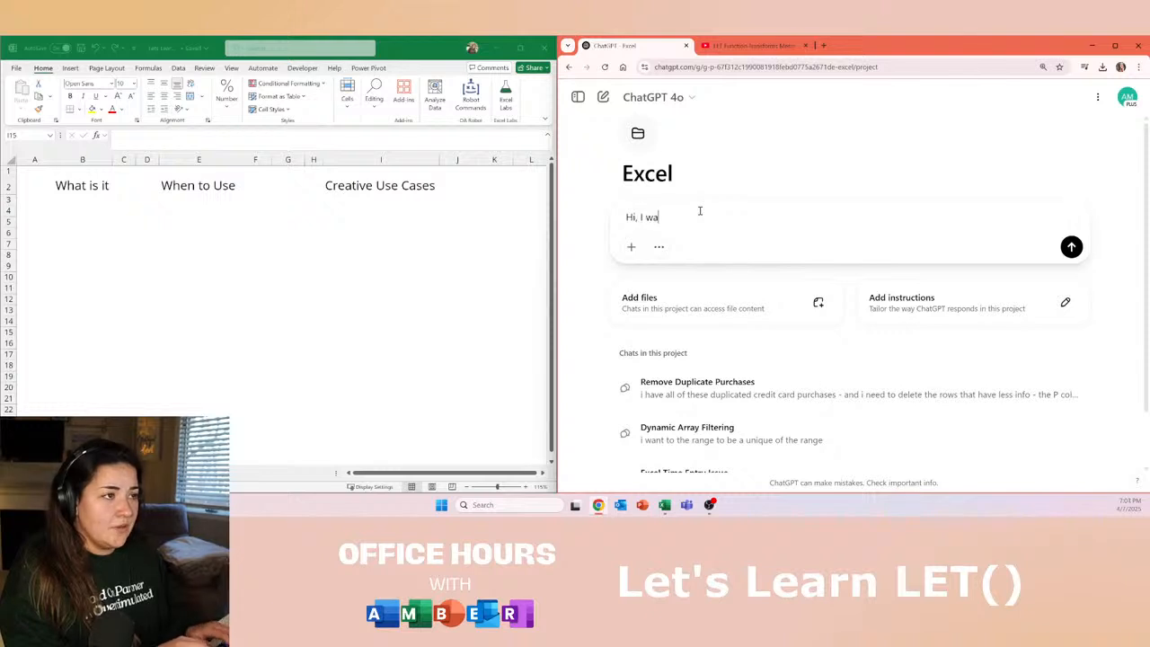
{"action": "type", "text": "nt to learn about Ex"}
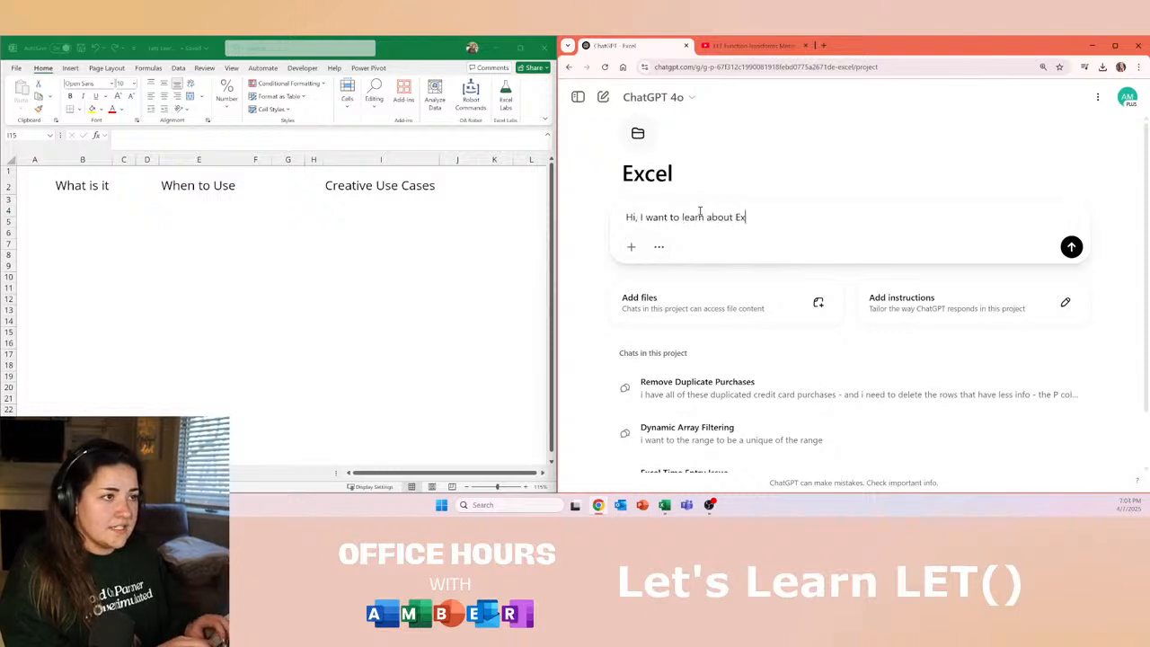
{"action": "type", "text": "cel's modern exce"}
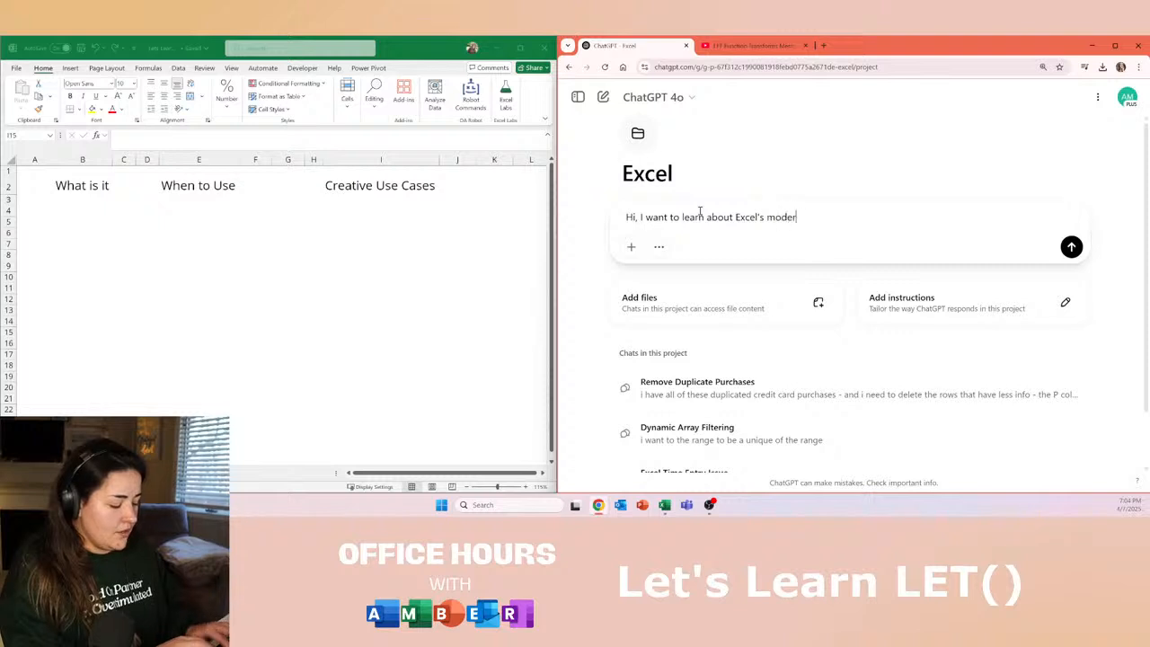
{"action": "key", "text": "BackSpace"}
{"action": "key", "text": "BackSpace"}
{"action": "key", "text": "BackSpace"}
{"action": "key", "text": "BackSpace"}
{"action": "type", "text": "func"}
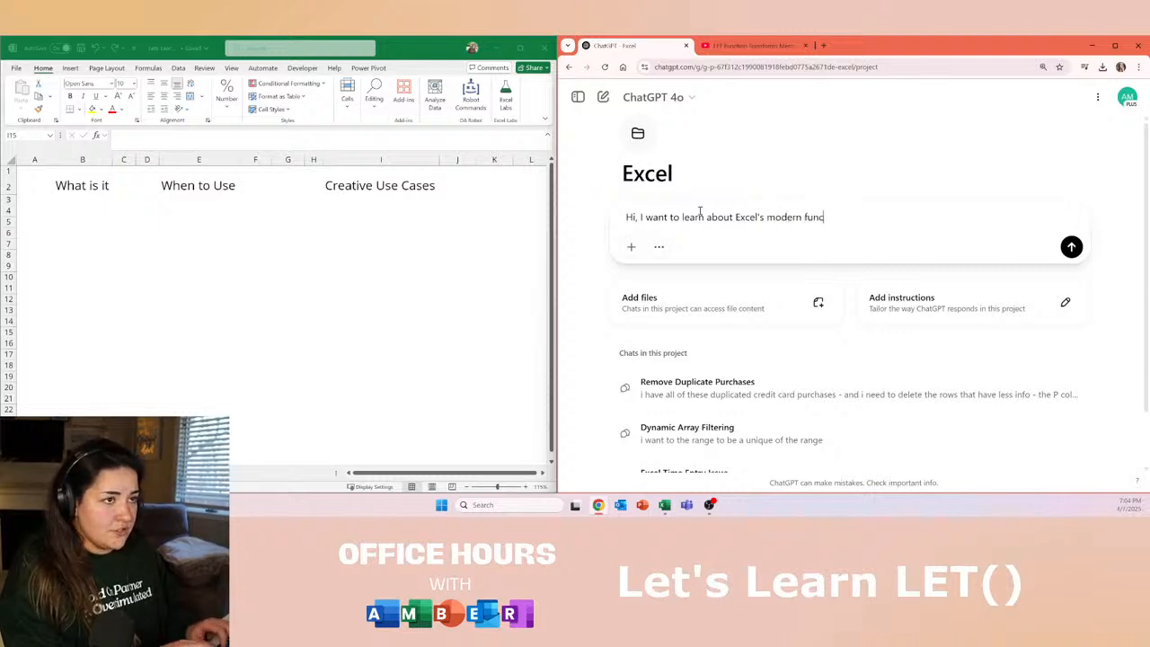
{"action": "type", "text": "tion \" =LET()\""}
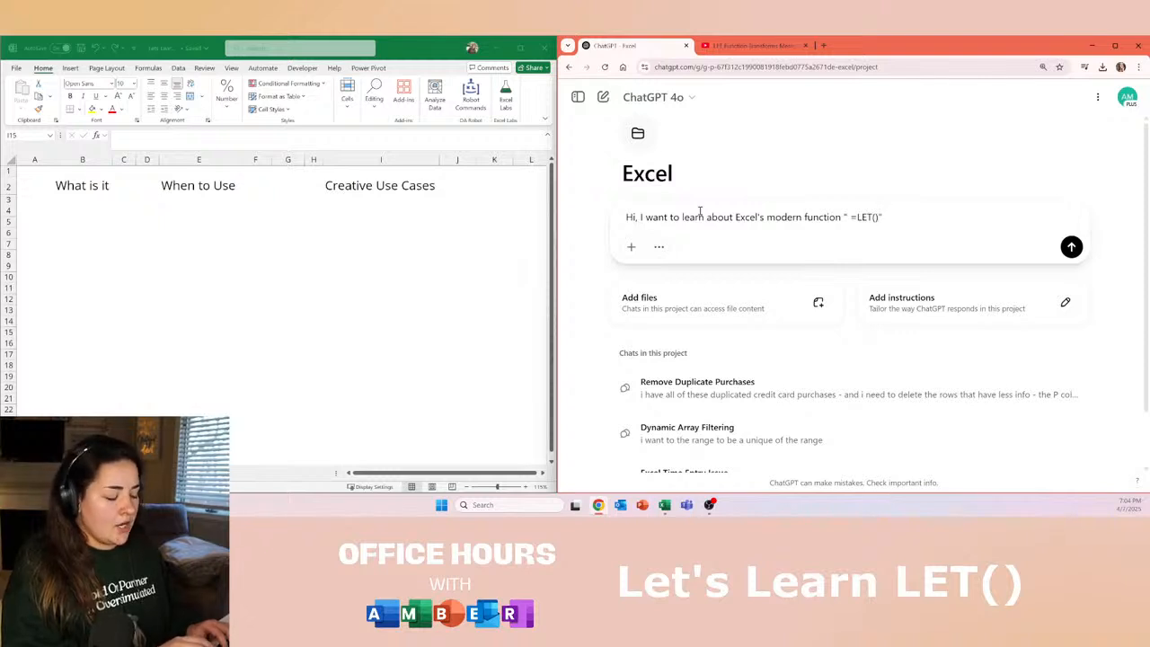
Append "can you give me a basic definition of what it is, when I should use it, and some creative uses of it" and send the prompt.
{"action": "type", "text": "can you give me a"}
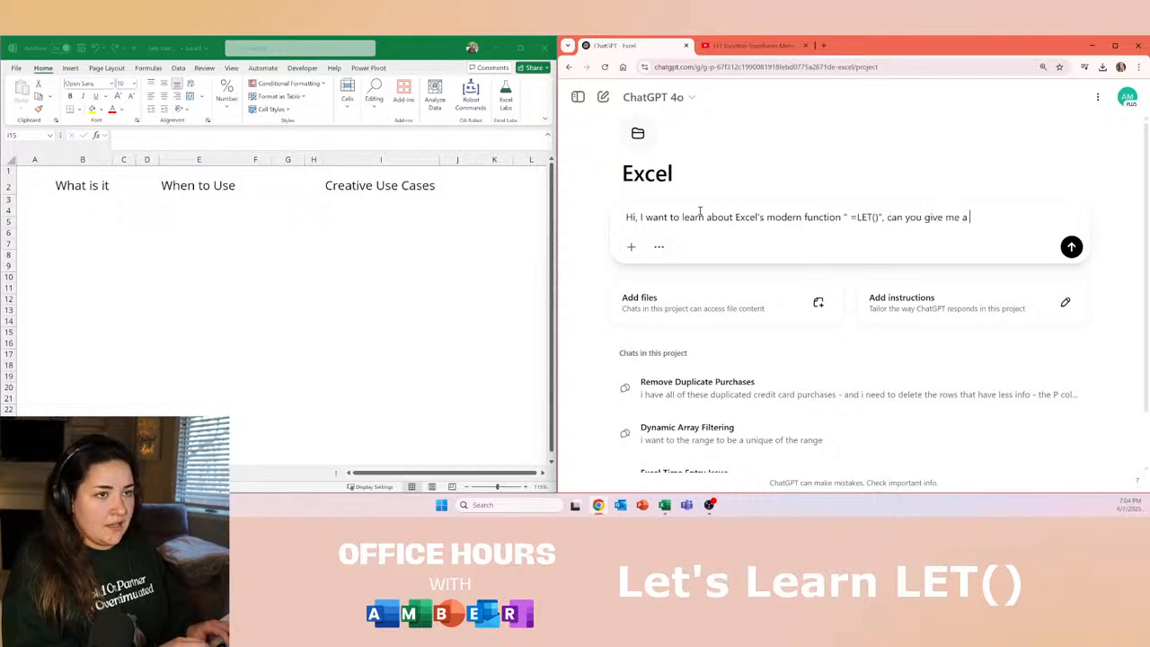
{"action": "type", "text": " basic definition "}
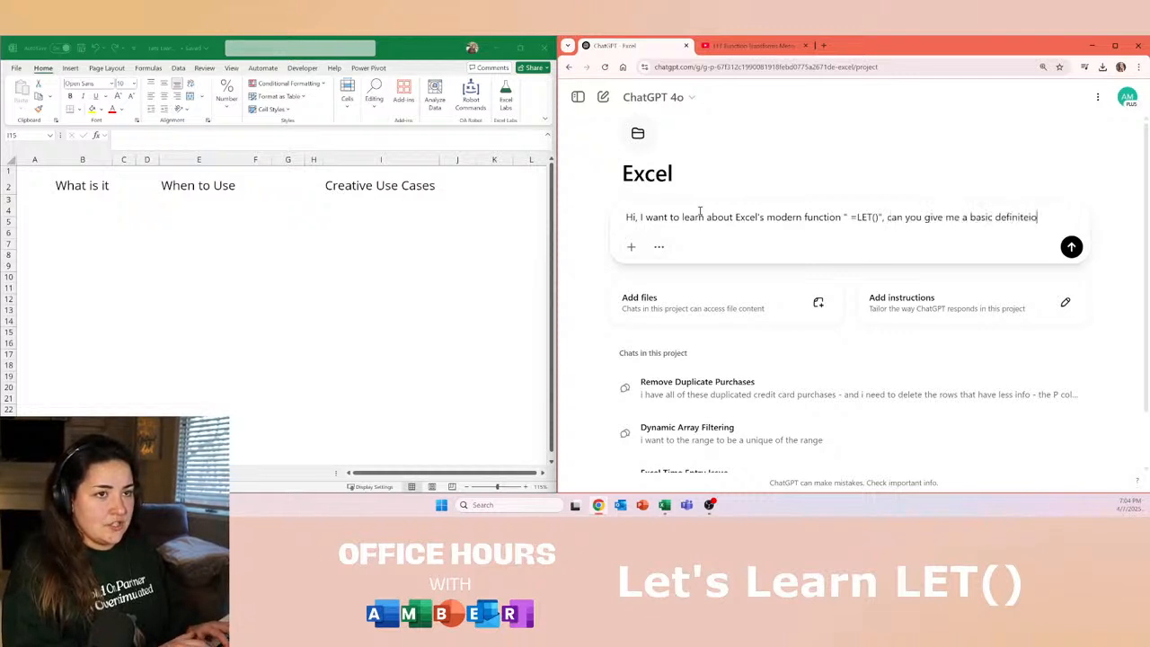
{"action": "type", "text": "of wha"}
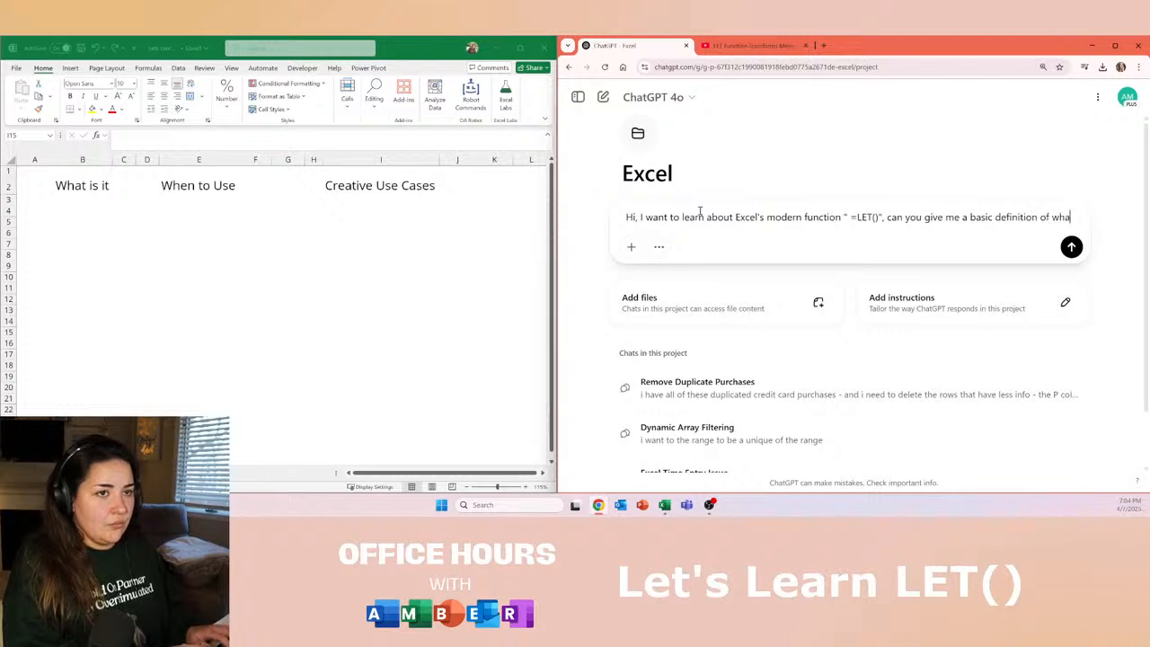
{"action": "type", "text": "t it is, when I should use o"}
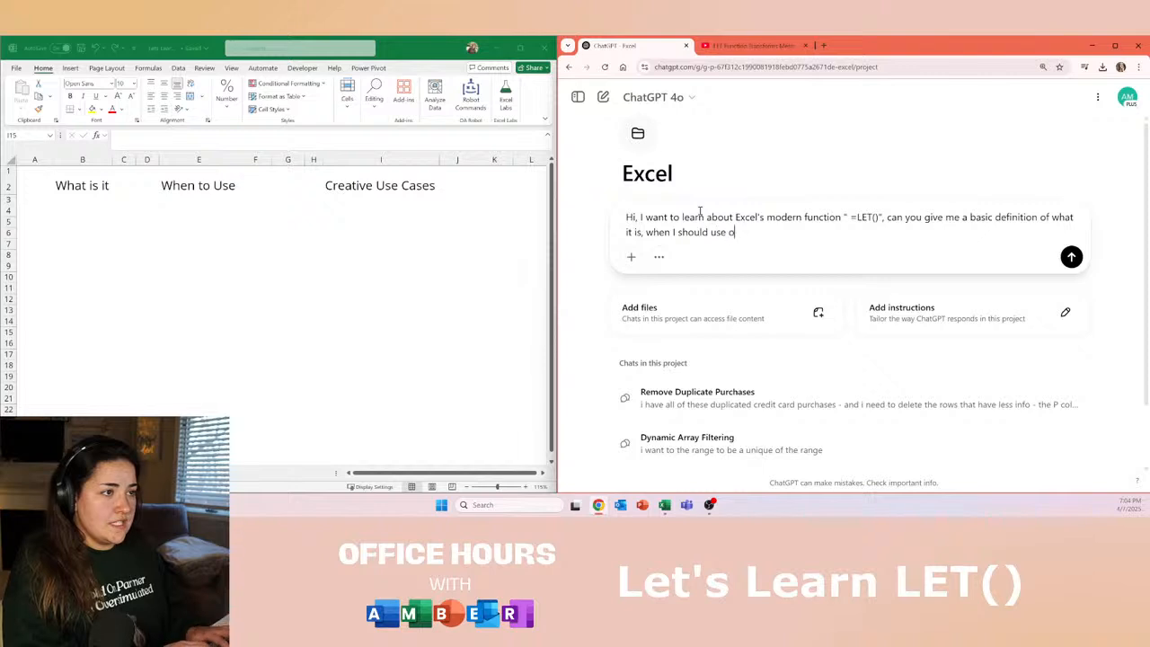
{"action": "key", "text": "BackSpace"}
{"action": "type", "text": "it, and some c"}
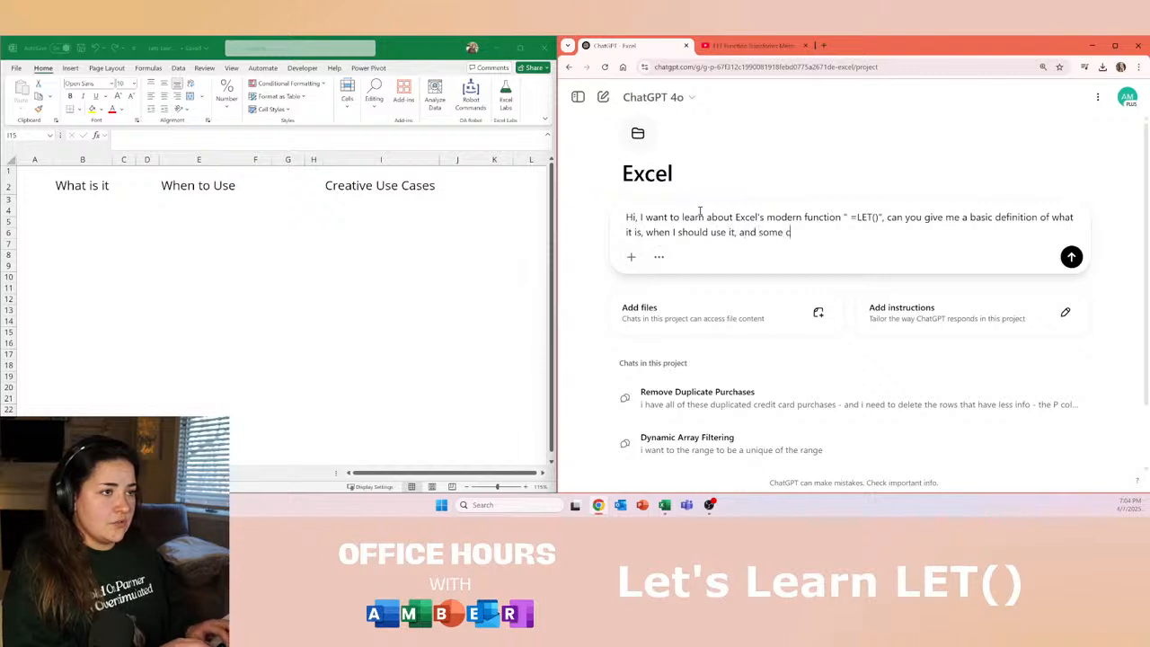
{"action": "type", "text": "reative uses of it"}
{"action": "key", "text": "Return"}
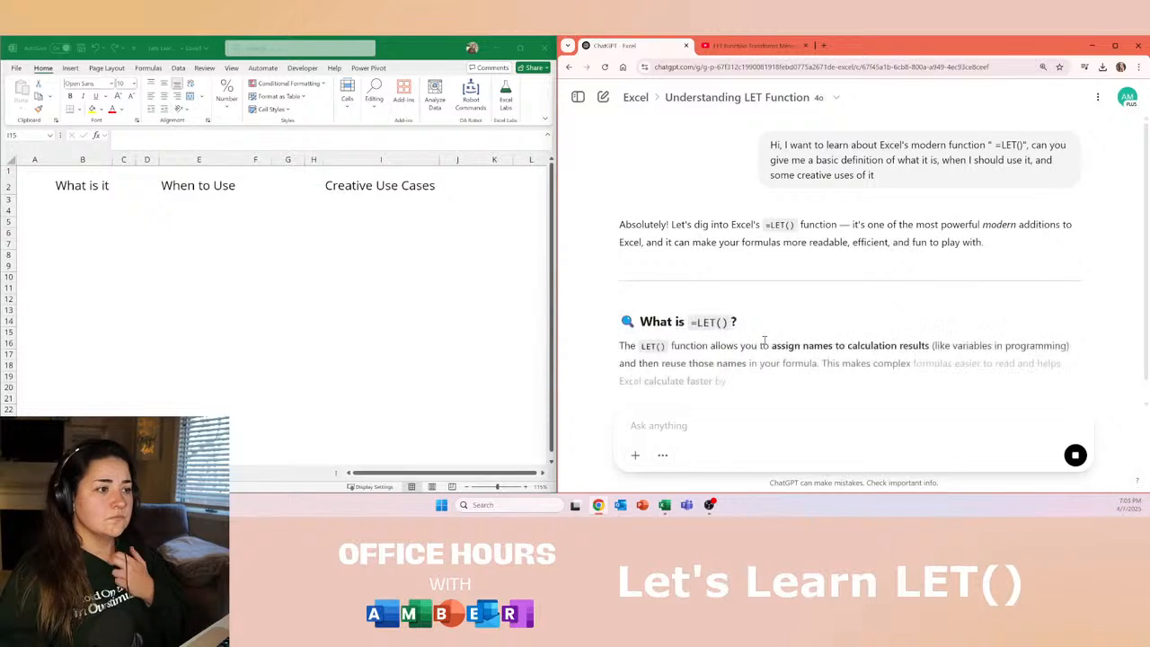
Copy the basic syntax =LET(name1, value1, [name2, value2, ...], calculation) from the chat answer into cell B4 under the What is it heading.
{"action": "scroll", "coordinate": [799, 299], "scroll_direction": "down", "scroll_amount": 2}
{"action": "scroll", "coordinate": [800, 299], "scroll_direction": "up", "scroll_amount": 1}
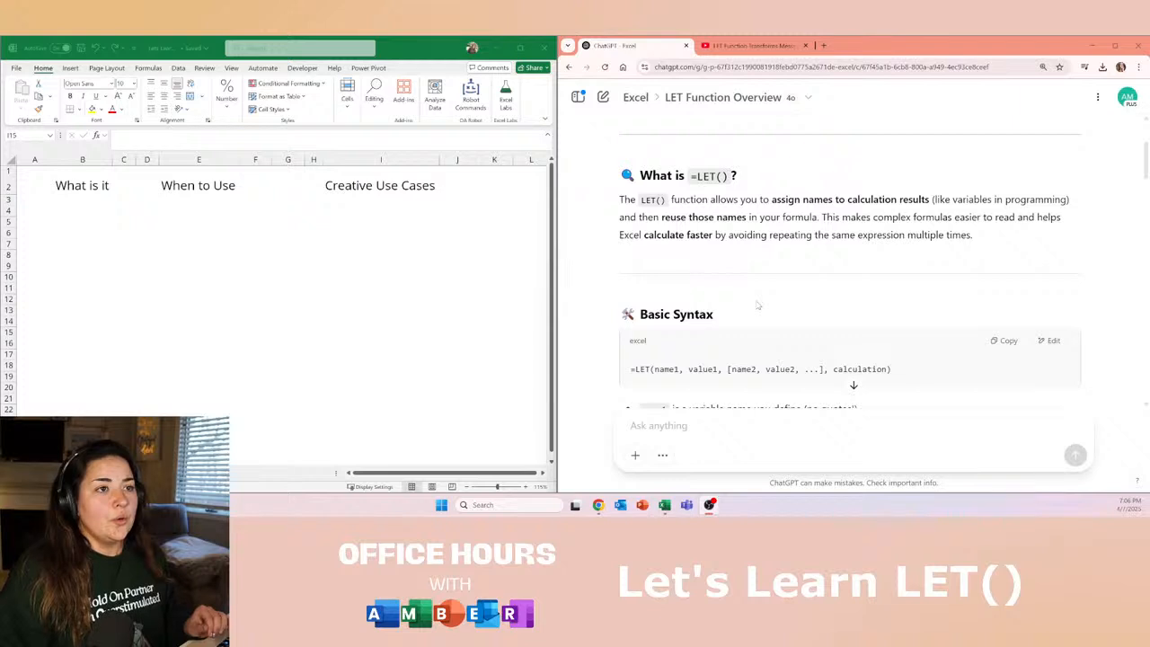
{"action": "scroll", "coordinate": [757, 306], "scroll_direction": "down", "scroll_amount": 2}
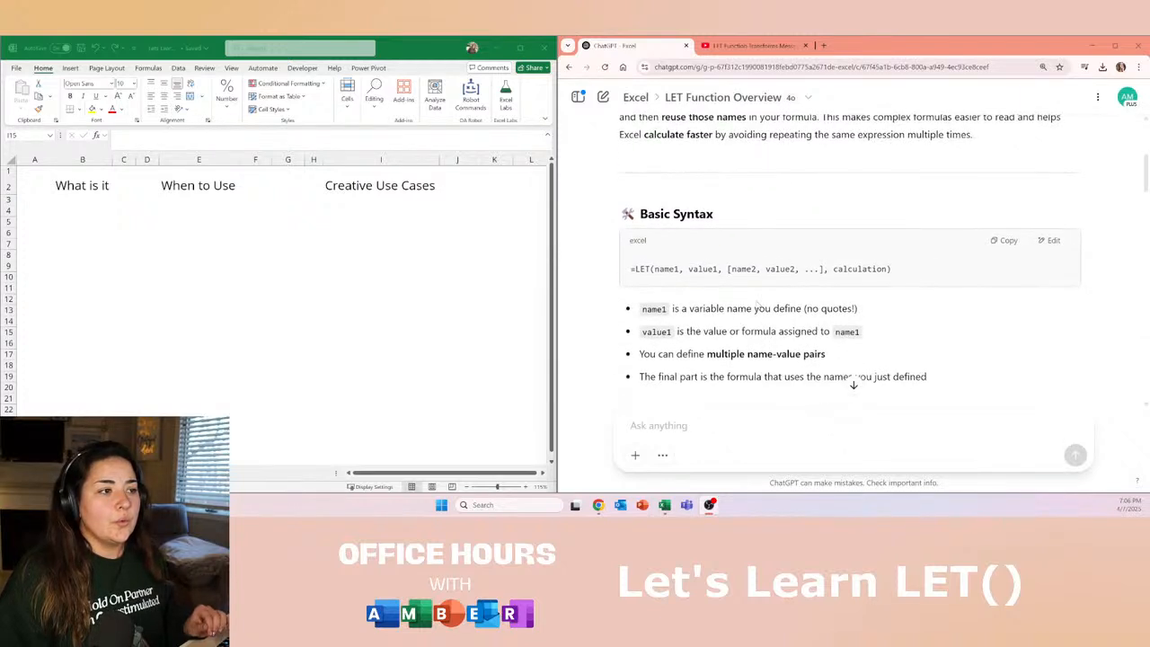
{"action": "left_click_drag", "start_coordinate": [934, 269], "coordinate": [587, 286]}
{"action": "key", "text": "ctrl+c"}
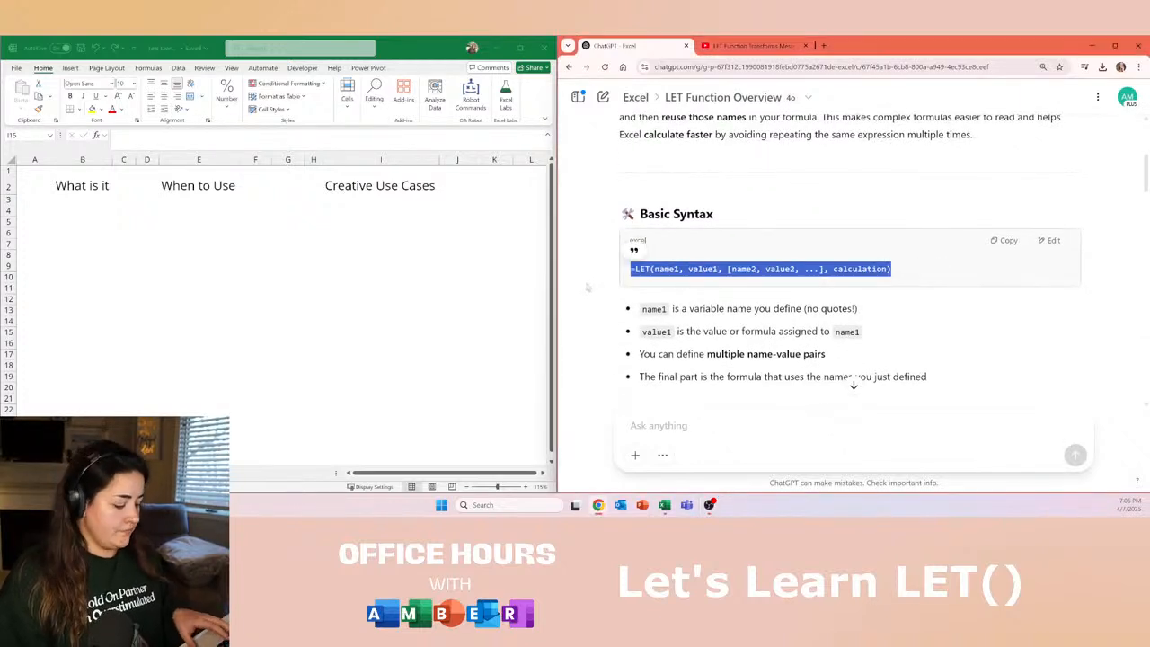
{"action": "left_click", "coordinate": [59, 214]}
{"action": "key", "text": "ctrl+v"}
{"action": "left_click", "coordinate": [78, 236]}
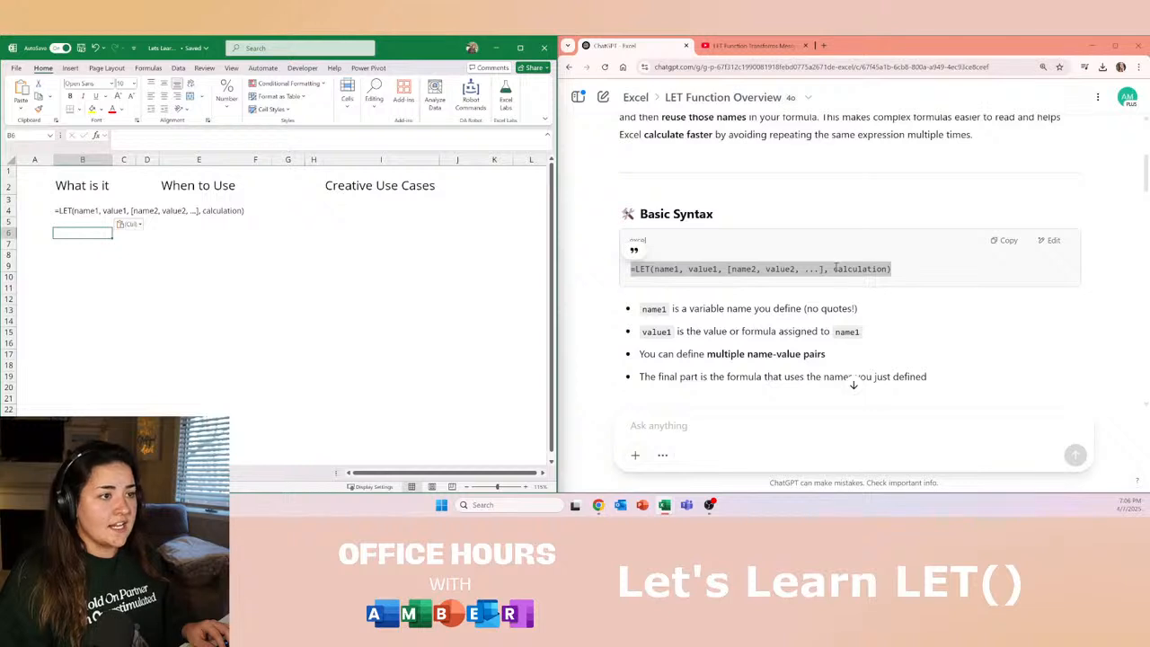
Examine the Basic Syntax explanation of names, values, name-value pairs and the final calculation alongside the LET syntax copied into the sheet.
{"action": "left_click", "coordinate": [835, 299]}
{"action": "scroll", "coordinate": [851, 377], "scroll_direction": "down", "scroll_amount": 1}
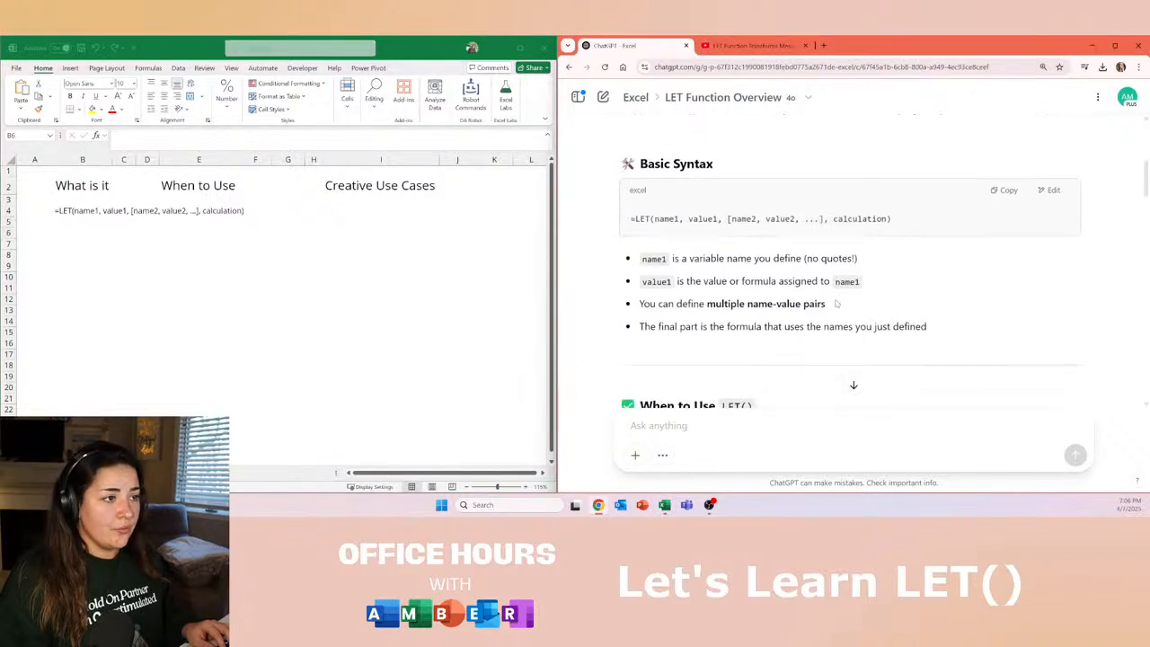
{"action": "left_click_drag", "start_coordinate": [637, 305], "coordinate": [821, 326]}
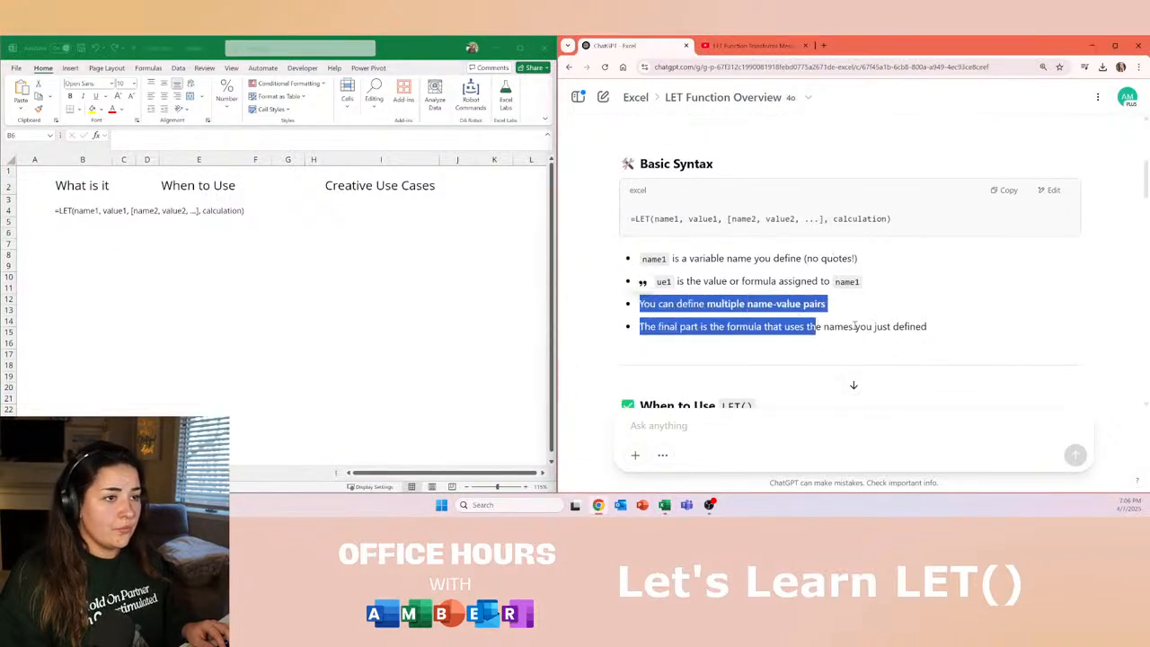
{"action": "left_click", "coordinate": [741, 257]}
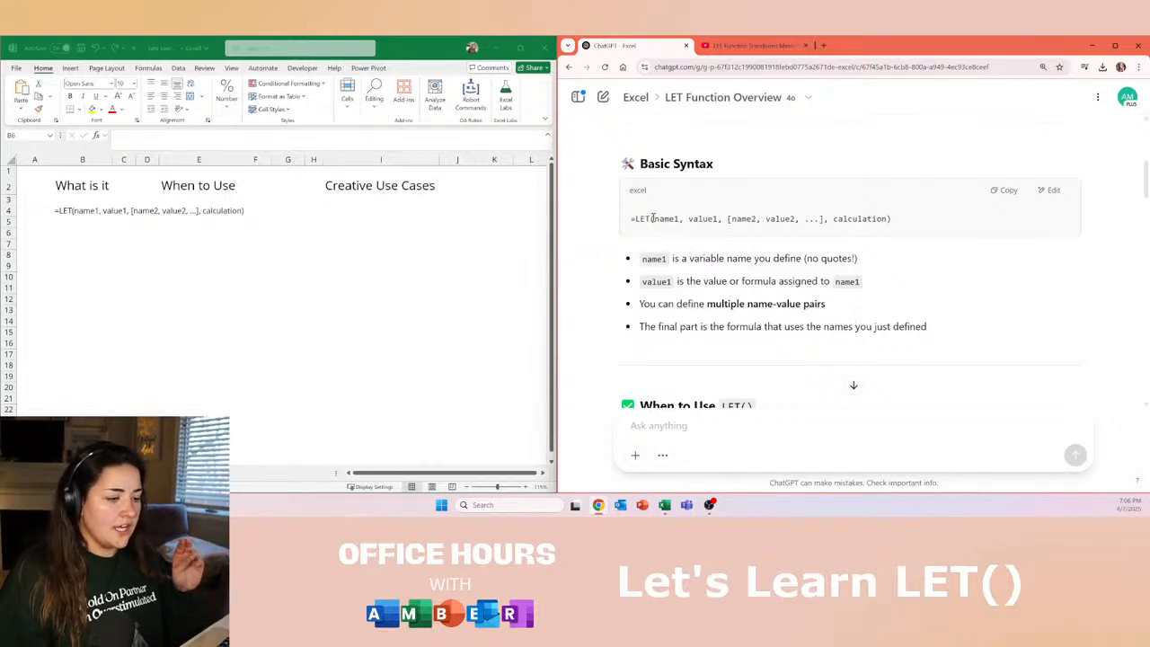
{"action": "left_click", "coordinate": [67, 205]}
{"action": "left_click", "coordinate": [59, 213]}
{"action": "left_click", "coordinate": [91, 253]}
{"action": "left_click", "coordinate": [72, 211]}
{"action": "left_click", "coordinate": [72, 221]}
{"action": "left_click", "coordinate": [73, 233]}
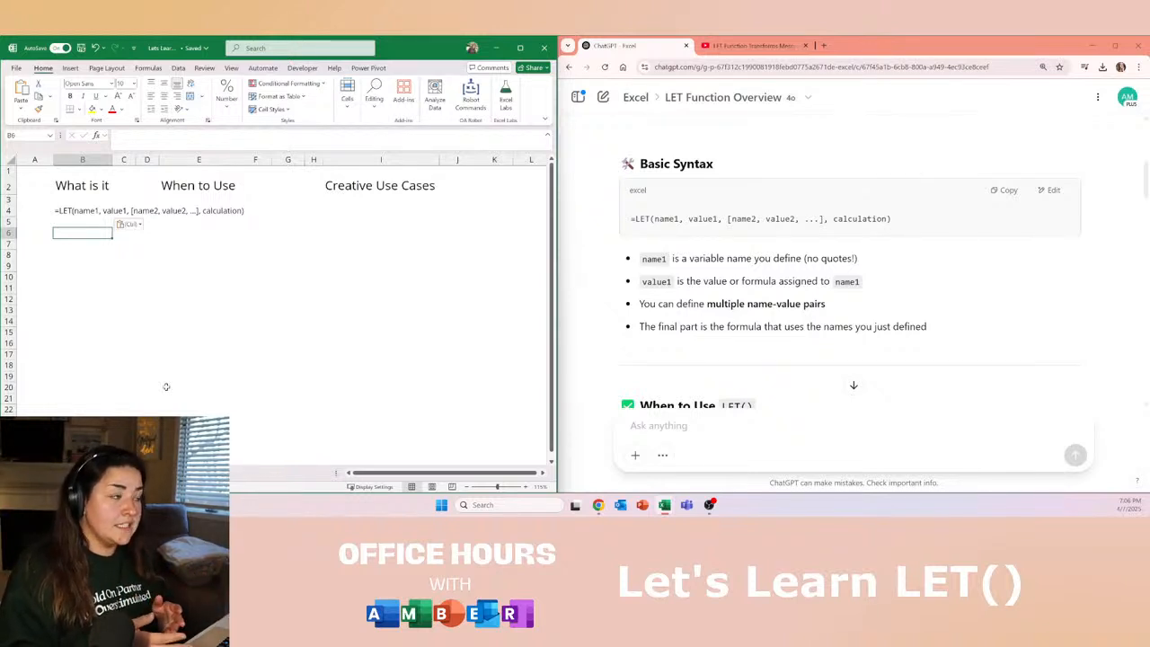
{"action": "left_click", "coordinate": [815, 275]}
{"action": "left_click_drag", "start_coordinate": [641, 304], "coordinate": [824, 306]}
{"action": "left_click", "coordinate": [880, 328]}
{"action": "left_click_drag", "start_coordinate": [959, 329], "coordinate": [629, 216]}
{"action": "left_click", "coordinate": [795, 280]}
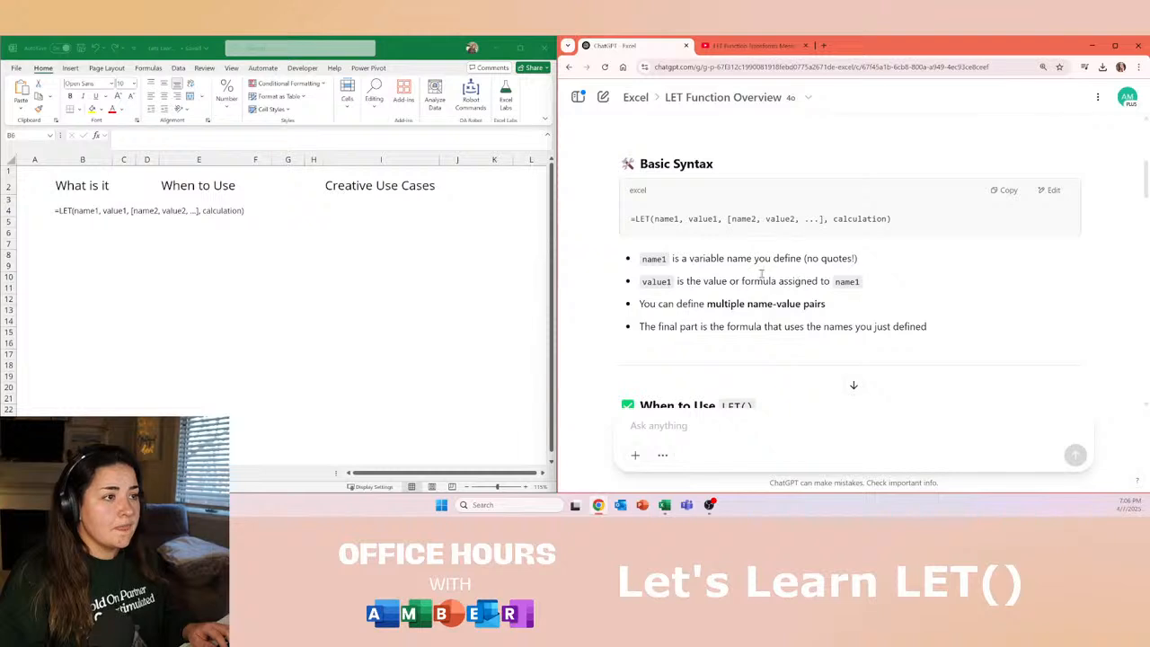
Copy the whole When to Use LET() section from the chat answer and paste it into the sheet starting at cell E5.
{"action": "scroll", "coordinate": [759, 277], "scroll_direction": "down", "scroll_amount": 3}
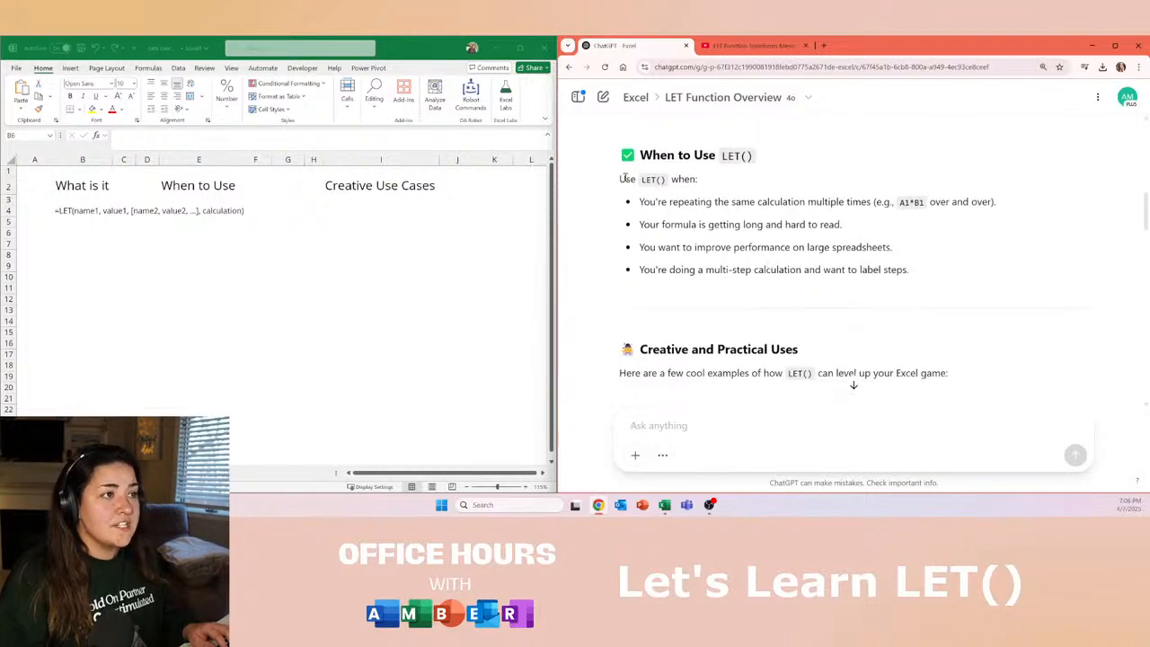
{"action": "left_click_drag", "start_coordinate": [643, 151], "coordinate": [936, 274]}
{"action": "key", "text": "ctrl+c"}
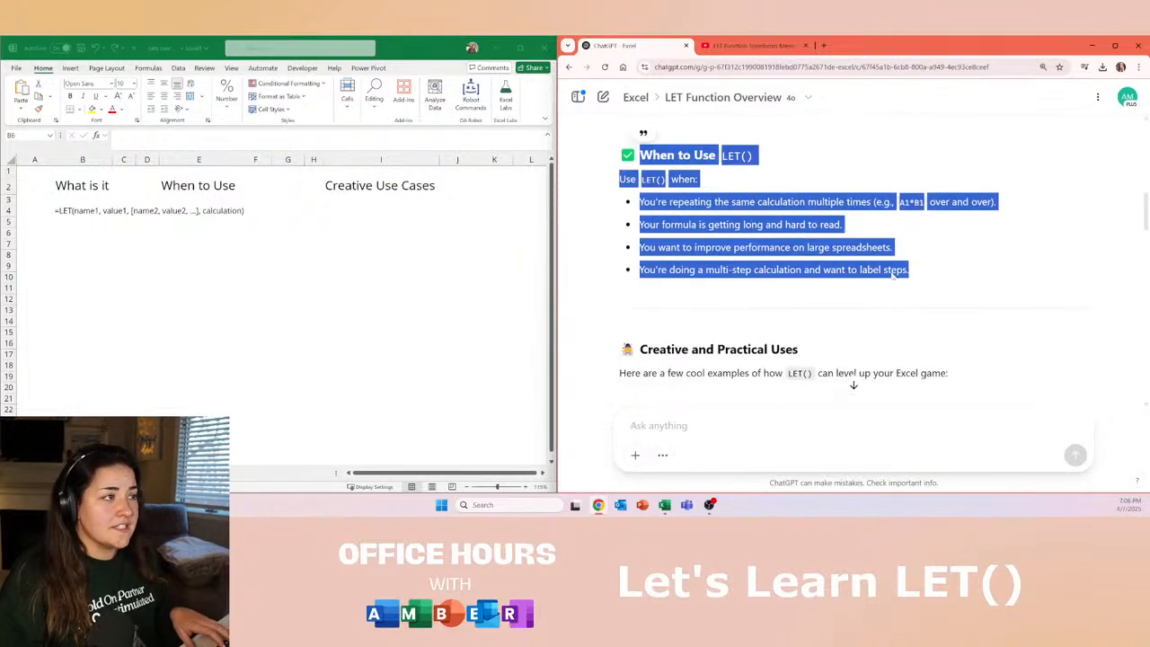
{"action": "left_click", "coordinate": [187, 224]}
{"action": "key", "text": "ctrl+v"}
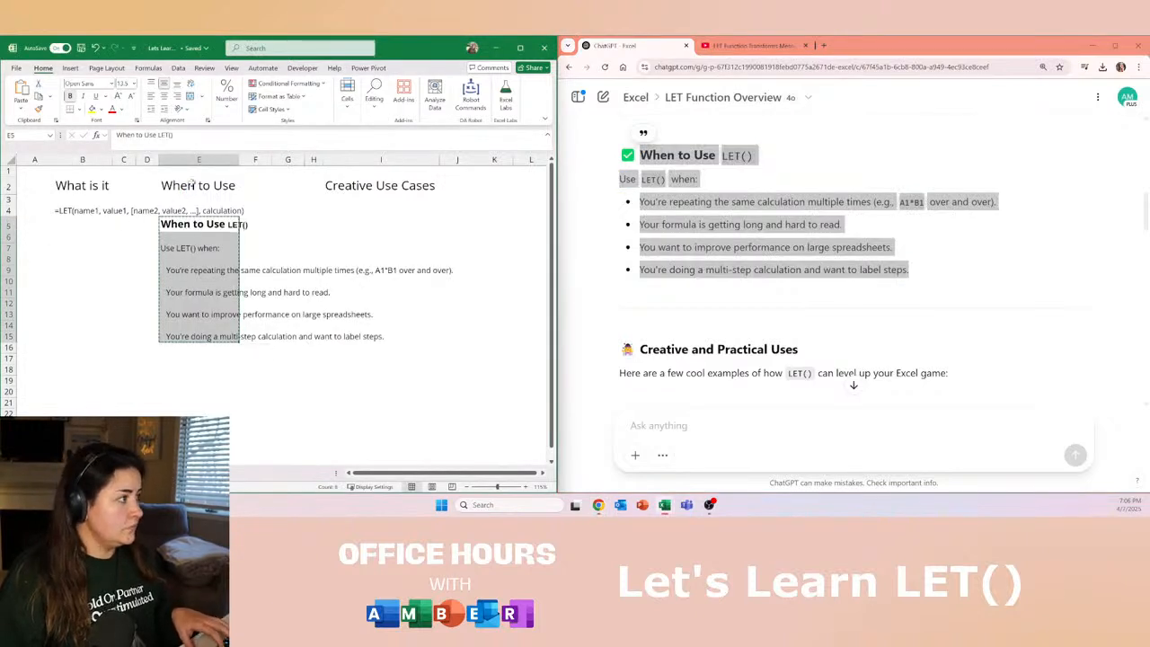
Paste the copied section again over the When to Use heading in E2, delete the leftover duplicate lines in E13:E16, and review the listed reasons.
{"action": "left_click", "coordinate": [189, 186]}
{"action": "key", "text": "ctrl+v"}
{"action": "left_click_drag", "start_coordinate": [189, 310], "coordinate": [185, 339]}
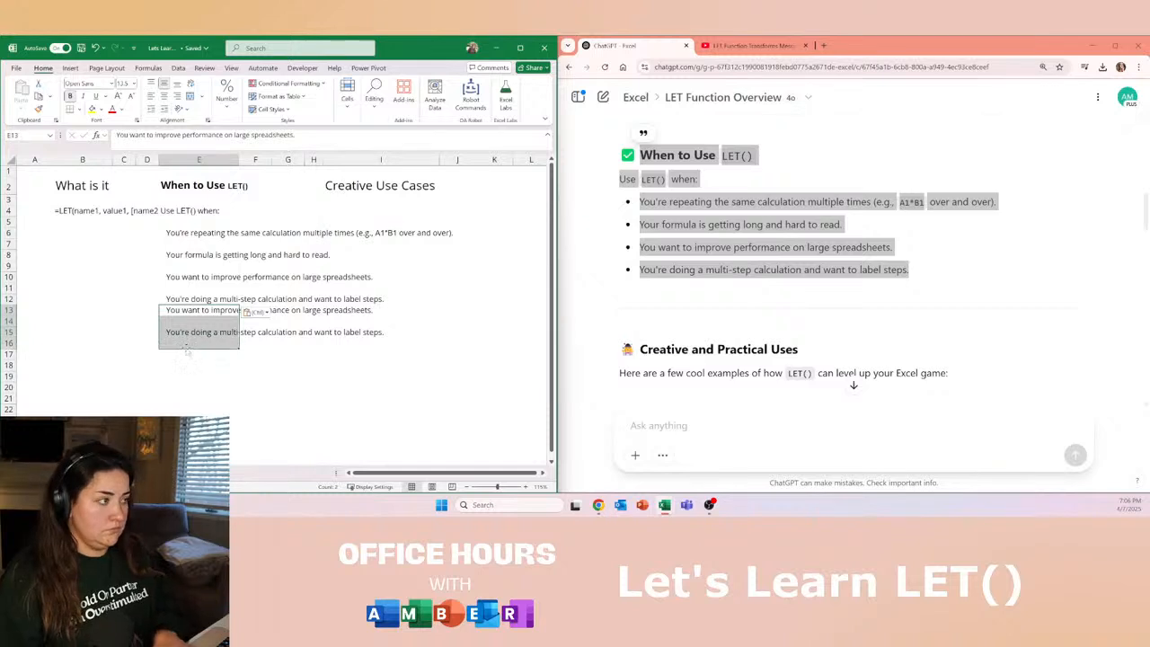
{"action": "key", "text": "Delete"}
{"action": "left_click", "coordinate": [200, 233]}
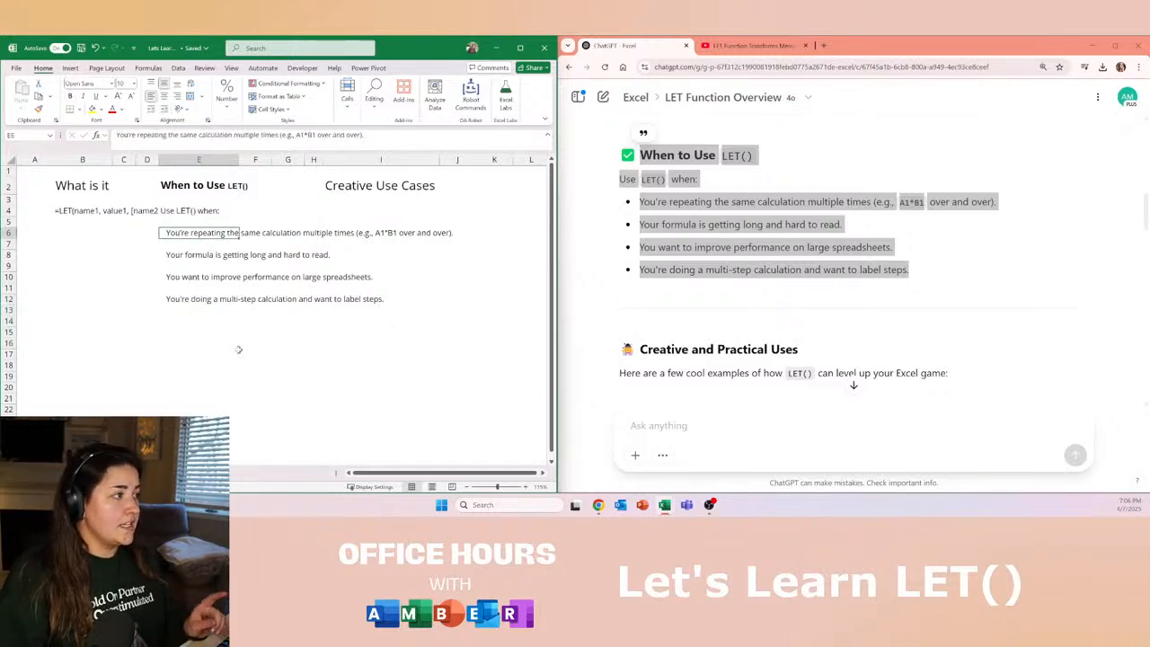
{"action": "left_click", "coordinate": [187, 257]}
{"action": "left_click", "coordinate": [190, 281]}
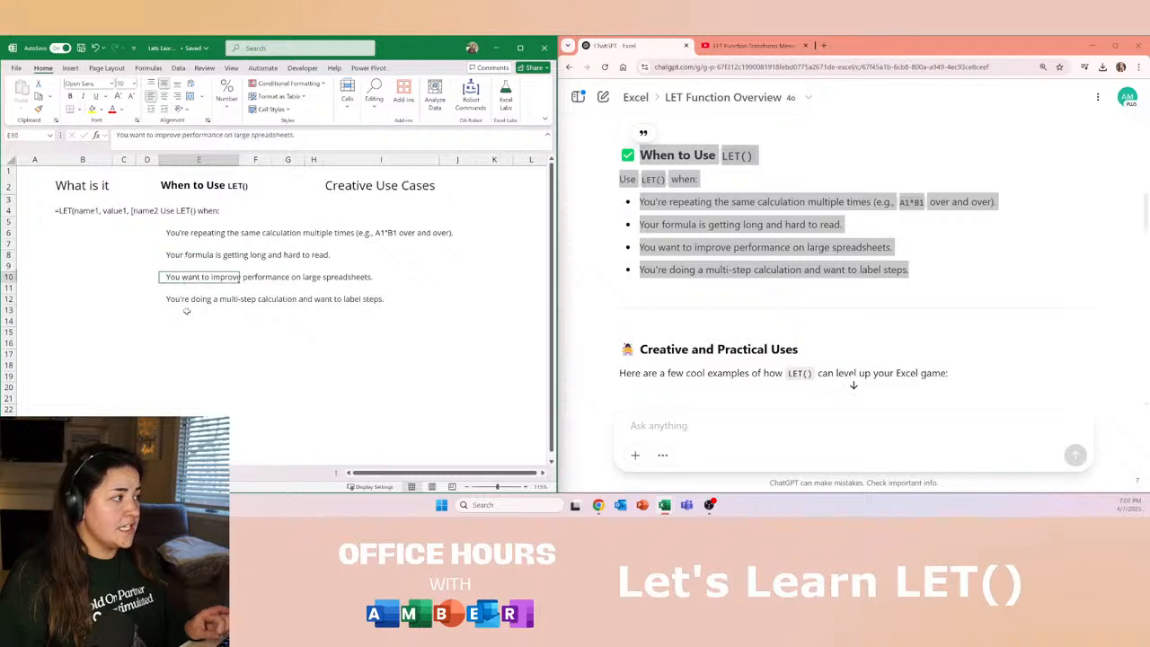
{"action": "left_click", "coordinate": [182, 303]}
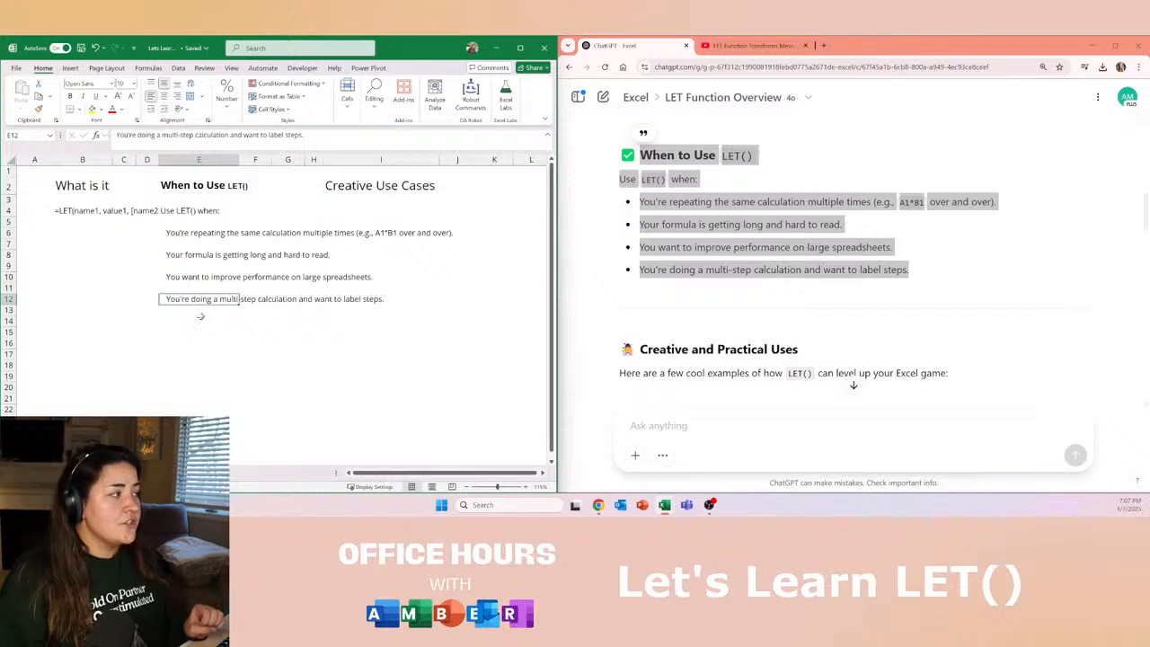
Begin a sample nested formula in cell E14 with IF around XLOOKUP, looking up 10 in E20:E22 and returning from F20:F22.
{"action": "left_click", "coordinate": [182, 321]}
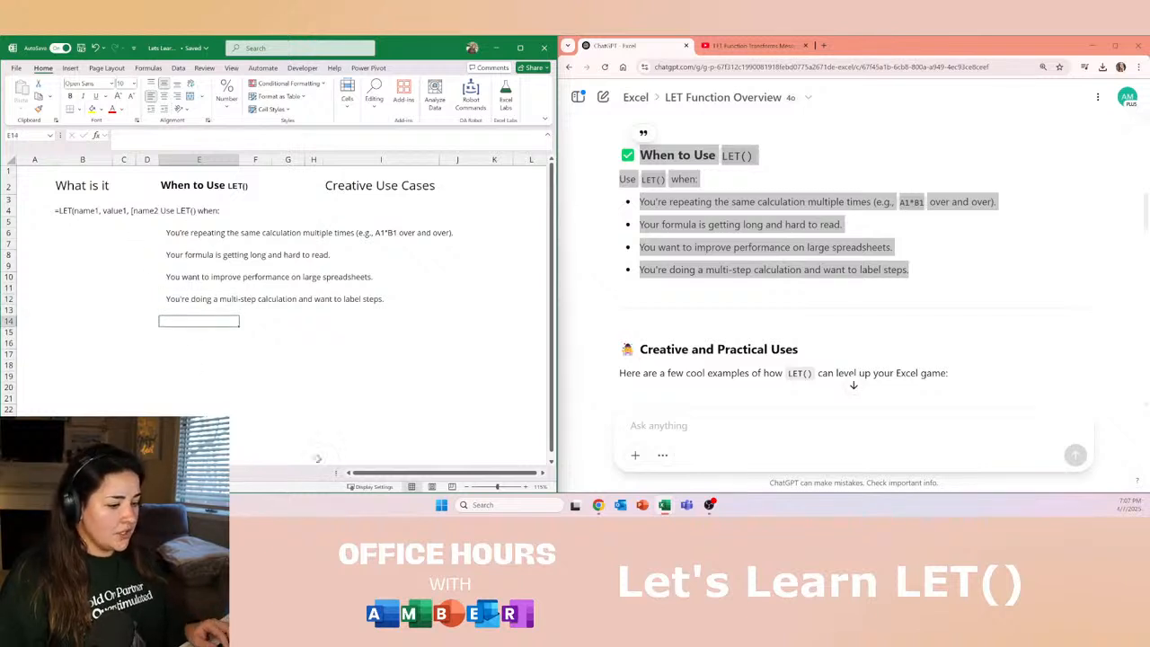
{"action": "type", "text": "="}
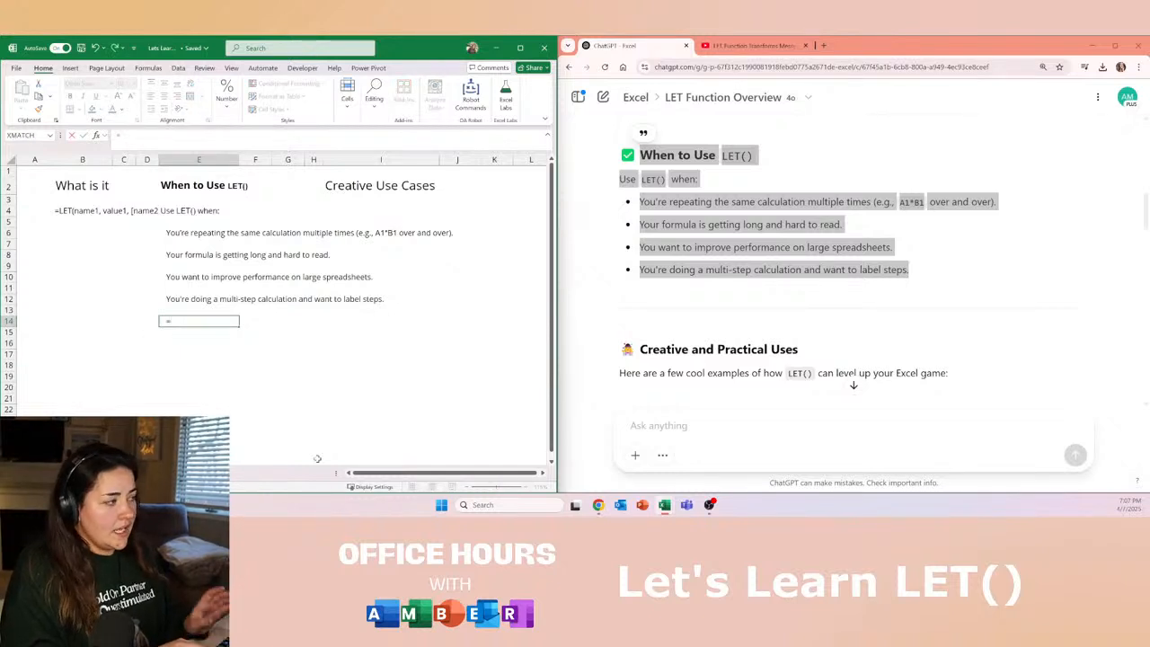
{"action": "type", "text": "if("}
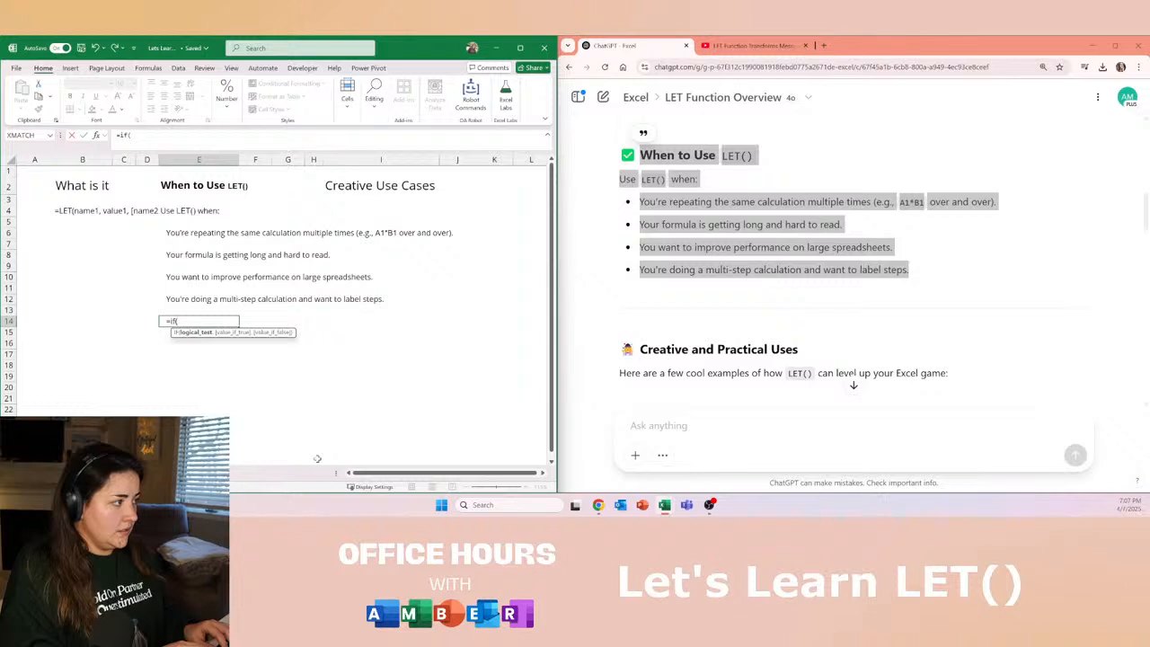
{"action": "type", "text": "xlookup("}
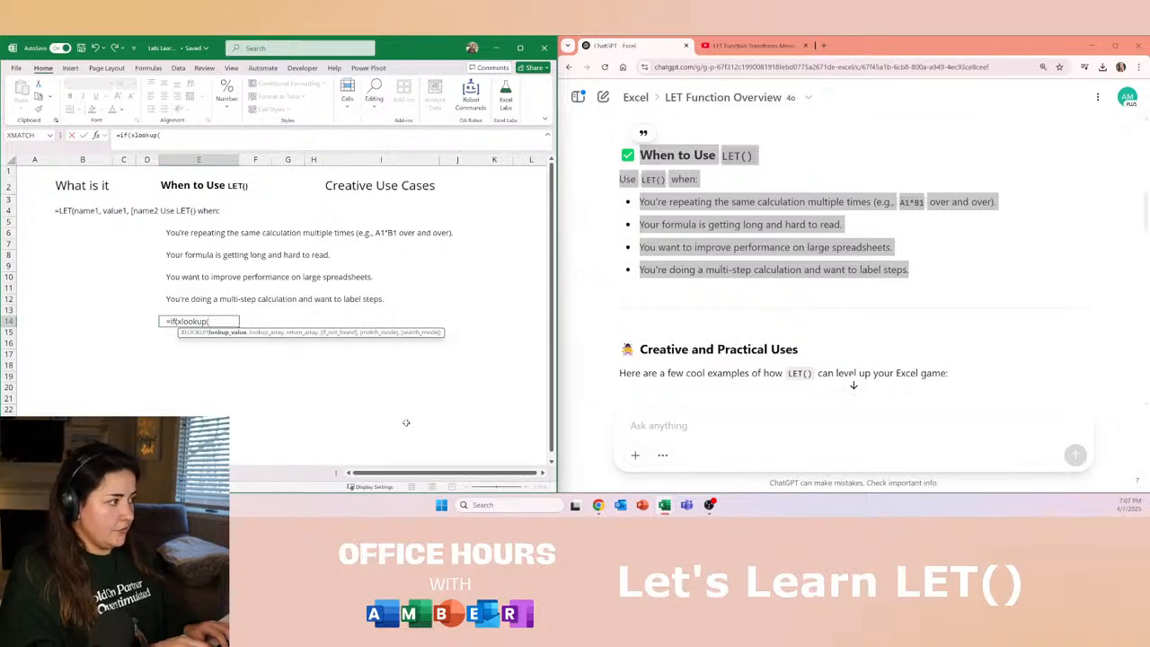
{"action": "type", "text": "10,"}
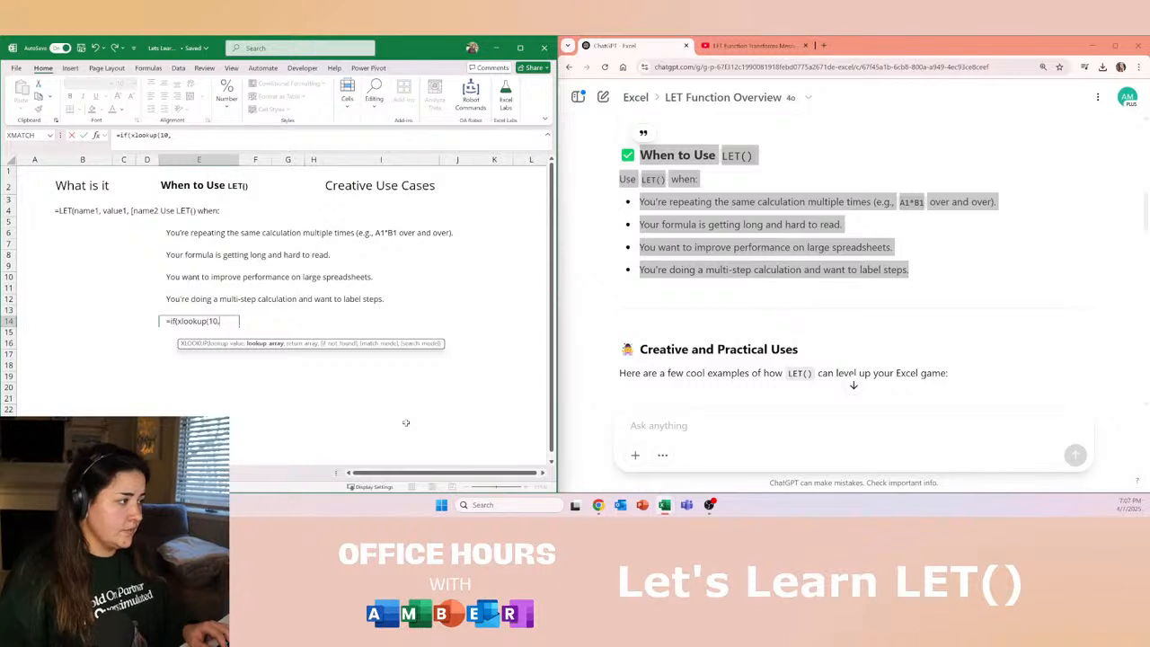
{"action": "left_click_drag", "start_coordinate": [228, 385], "coordinate": [221, 411]}
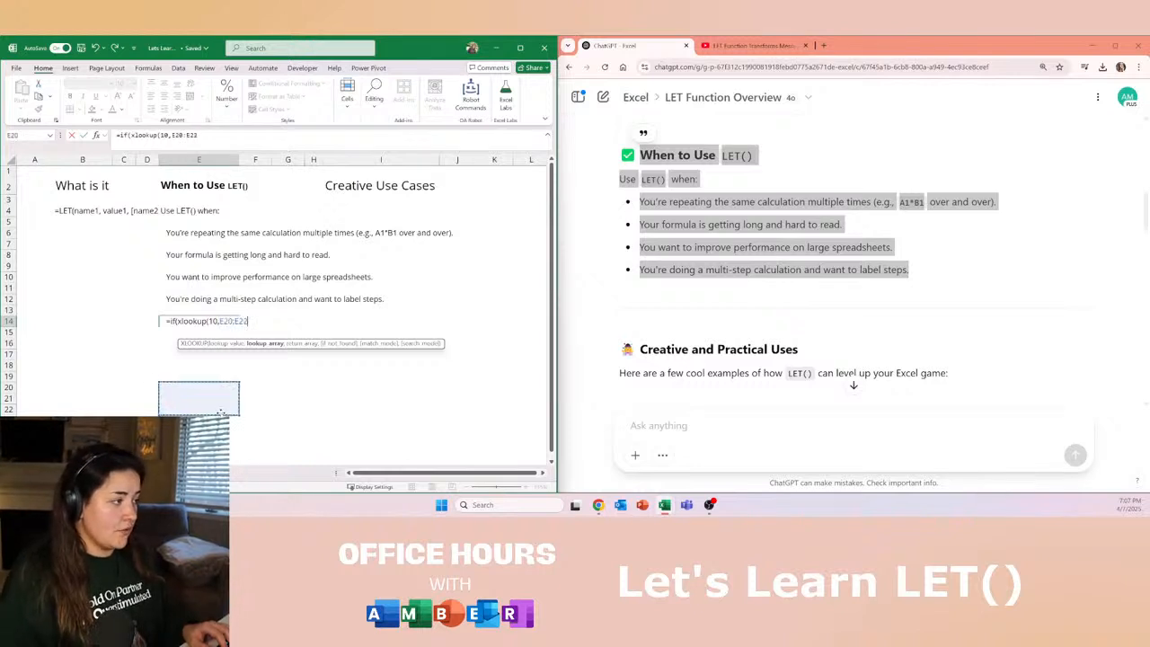
{"action": "type", "text": ","}
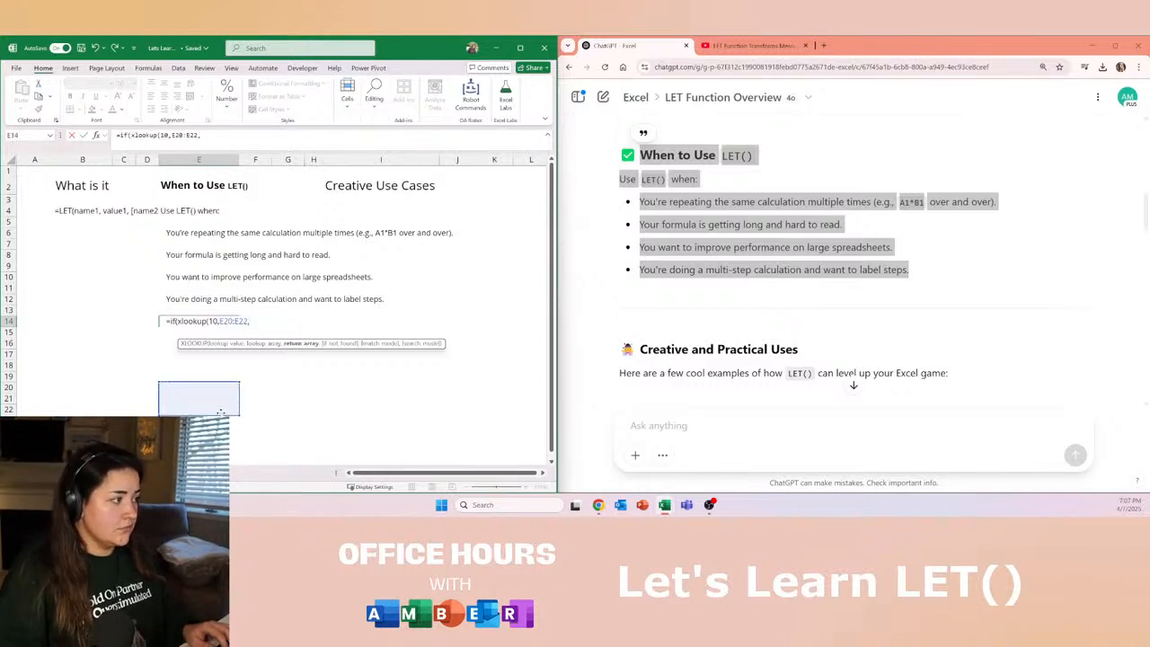
{"action": "left_click_drag", "start_coordinate": [250, 384], "coordinate": [247, 415]}
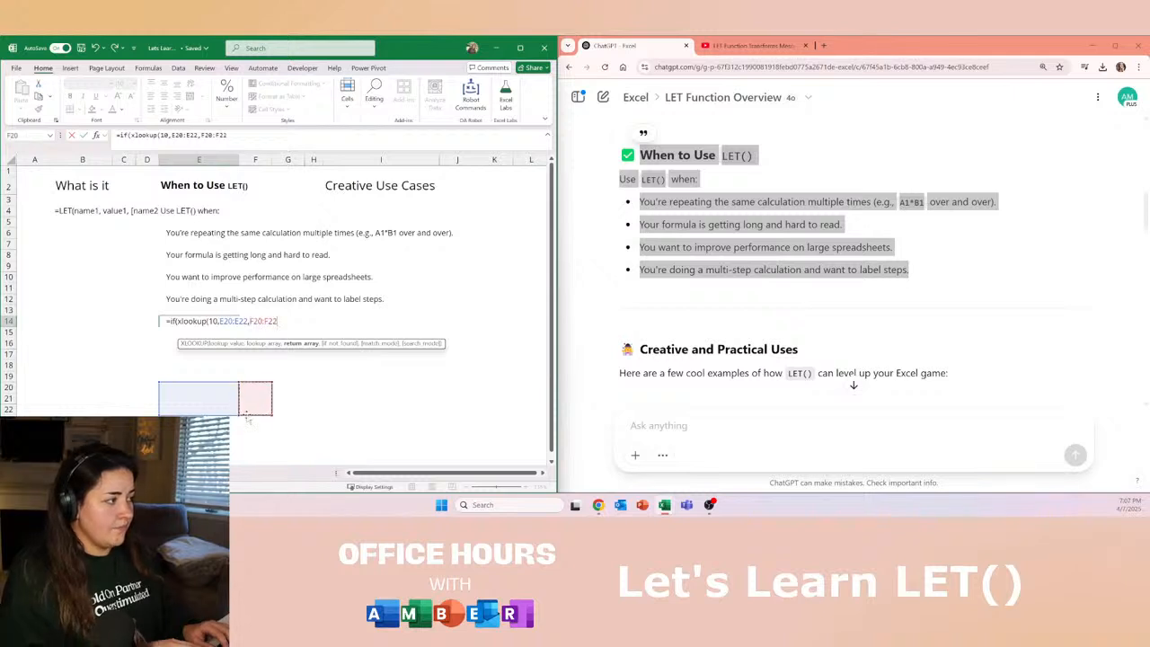
Extend the sample formula with the test =0 and the results "YES" and "NO", select its full expression, and discard the entry.
{"action": "type", "text": ")=0"}
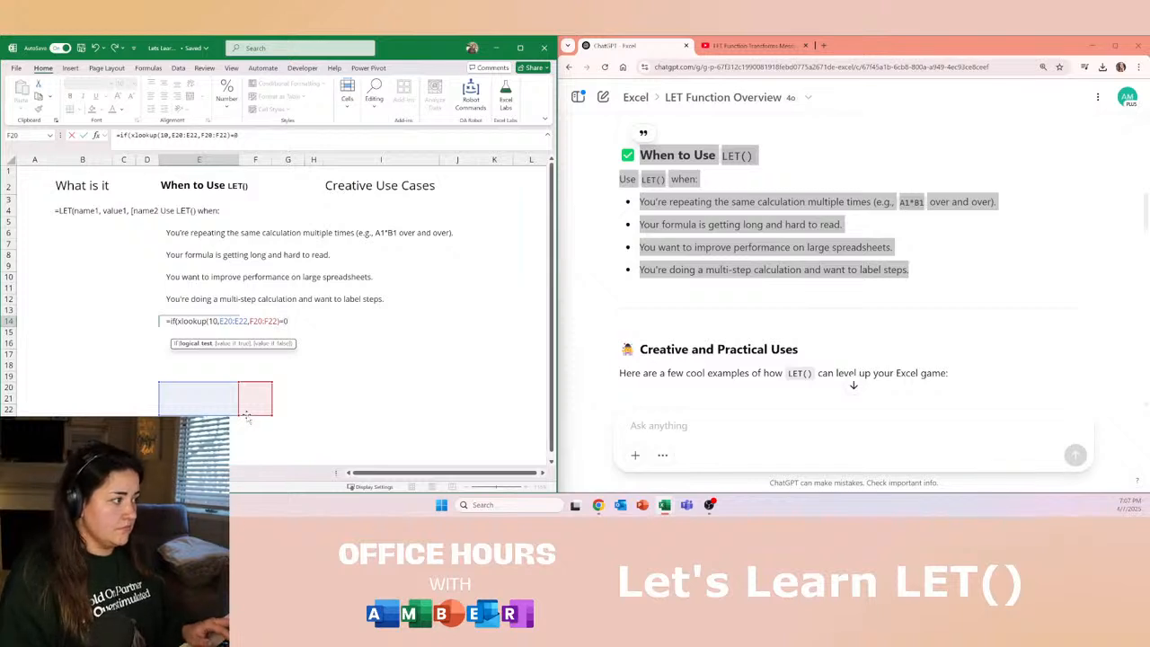
{"action": "key", "text": "Return"}
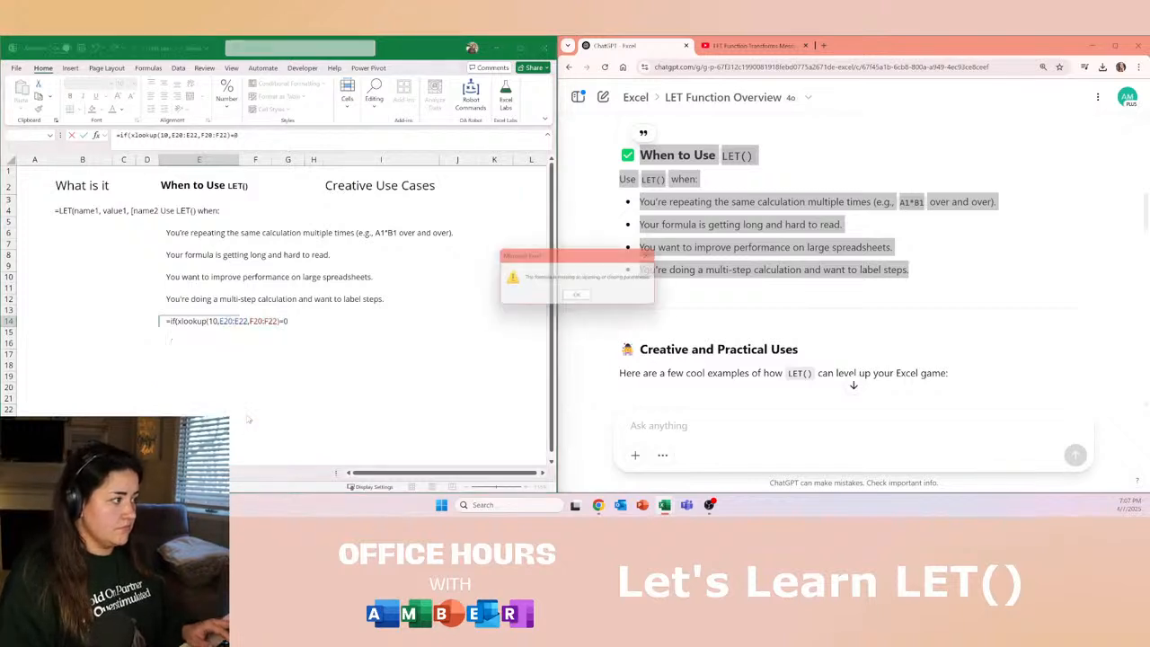
{"action": "key", "text": "Return"}
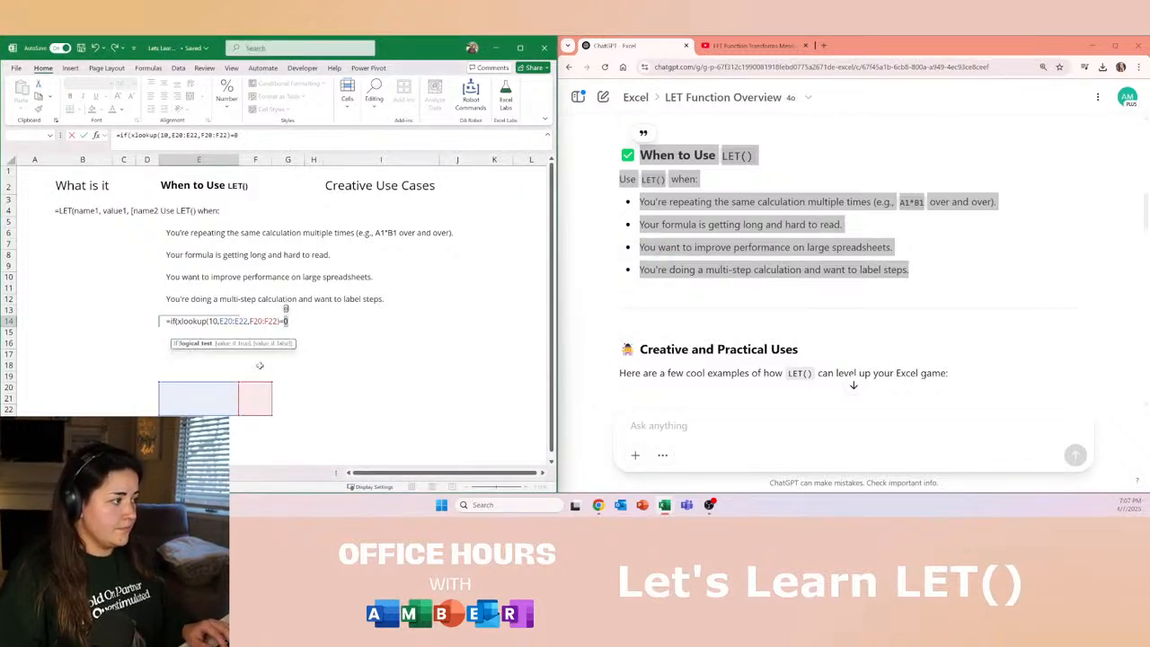
{"action": "key", "text": "Right"}
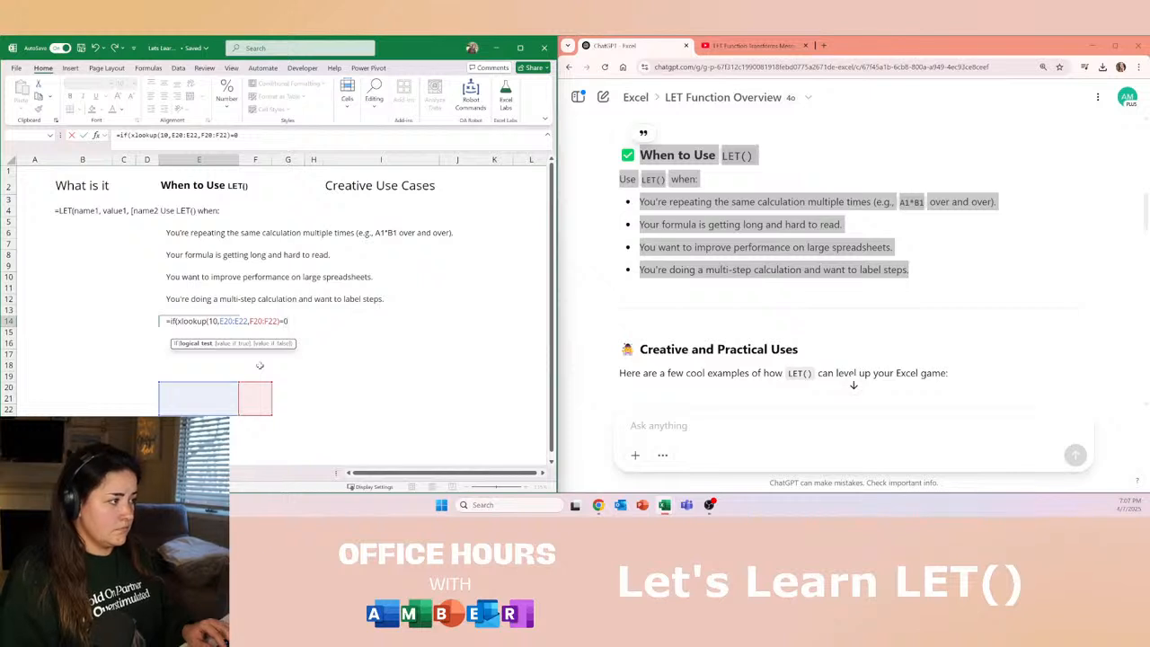
{"action": "type", "text": ",\"YES\",\"NO\""}
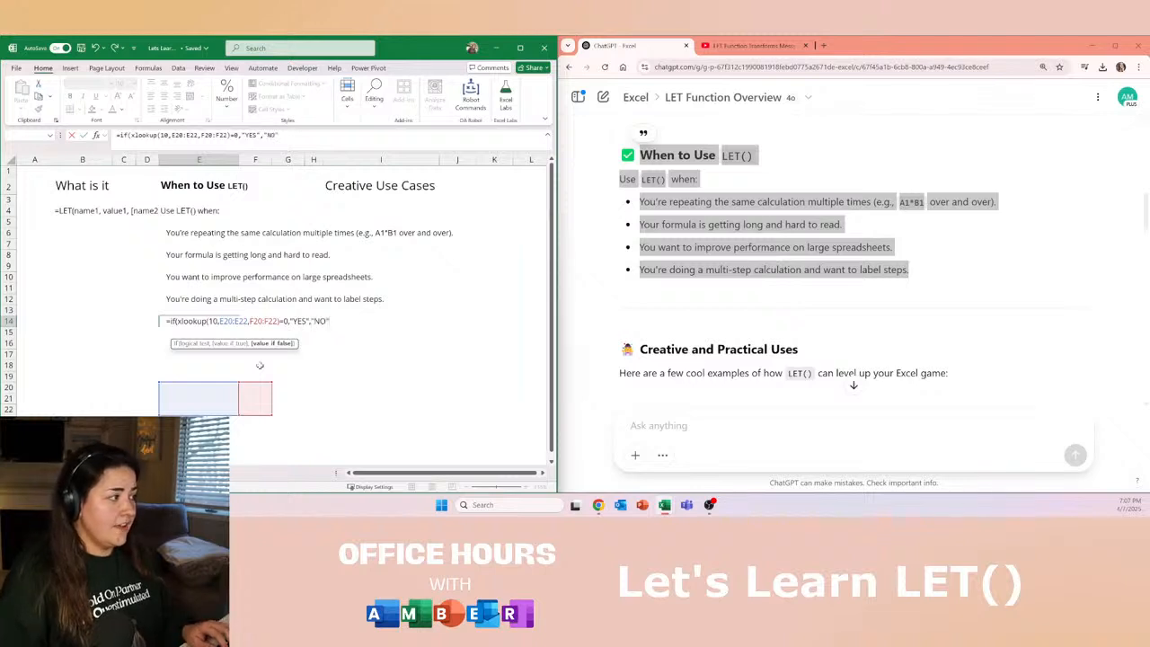
{"action": "left_click_drag", "start_coordinate": [167, 320], "coordinate": [359, 319]}
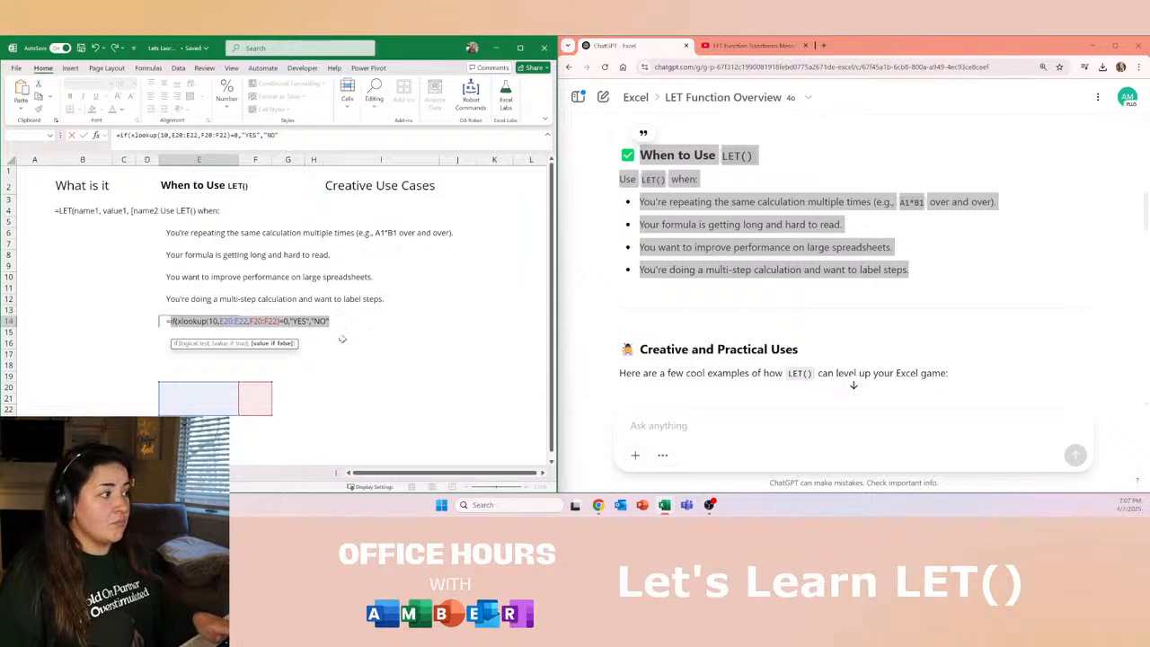
{"action": "key", "text": "Escape"}
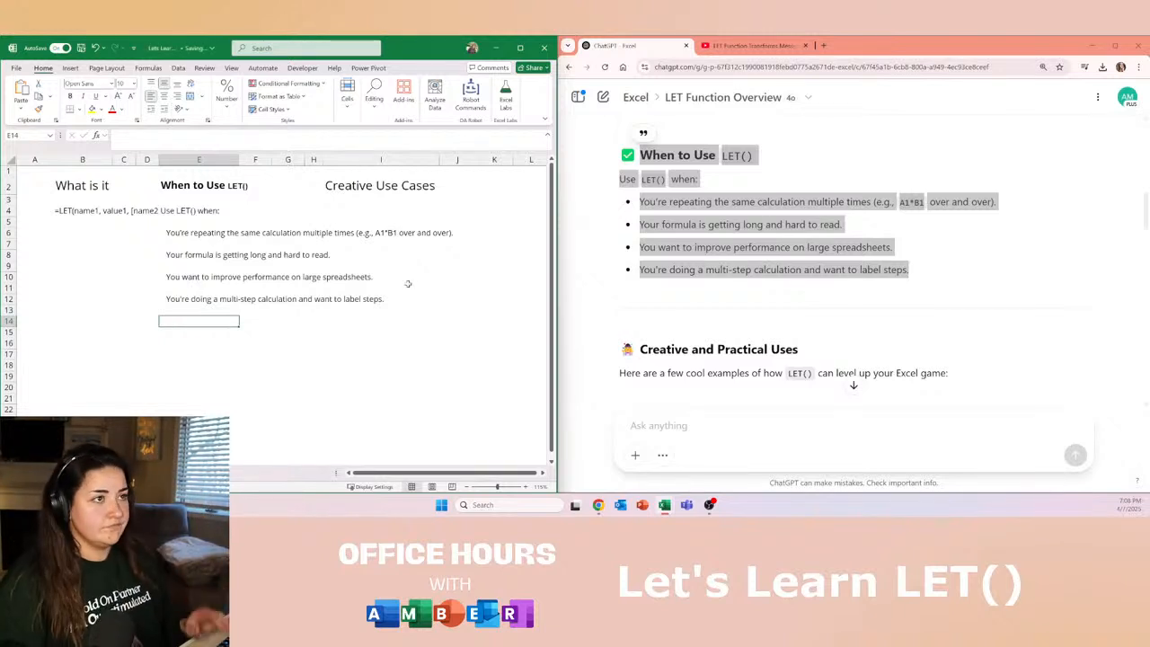
Copy the Before formula =(A1+B1)^2 + (A1+B1)*3 from the Clean up repeated logic example into cell I4 under Creative Use Cases.
{"action": "left_click", "coordinate": [691, 317]}
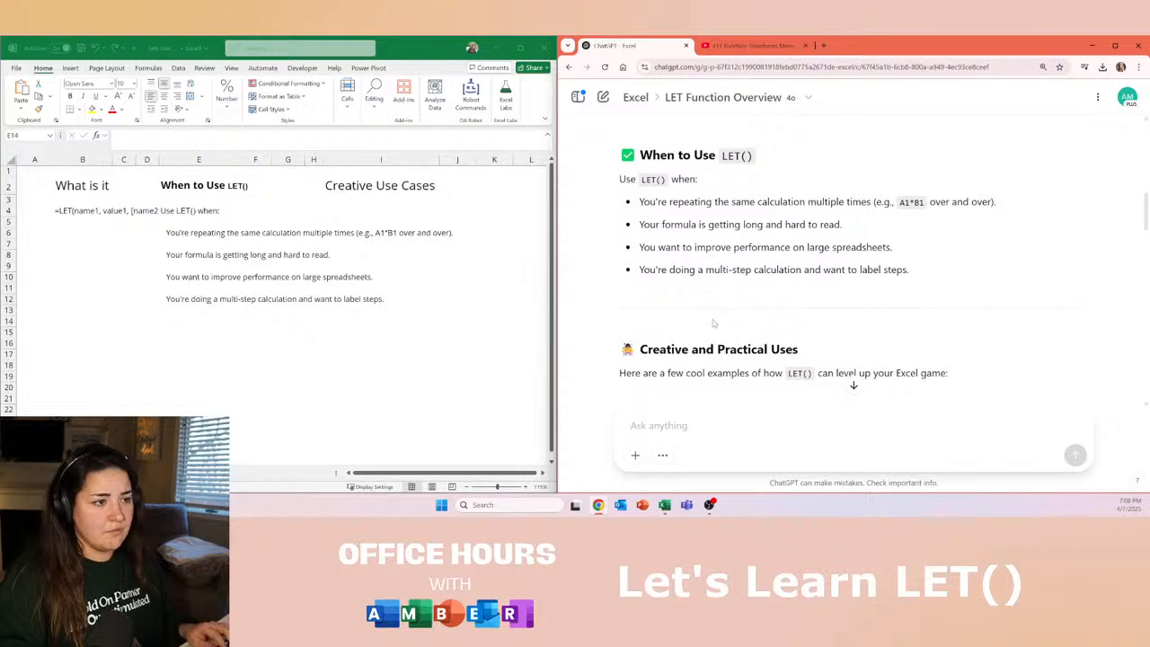
{"action": "scroll", "coordinate": [710, 316], "scroll_direction": "down", "scroll_amount": 3}
{"action": "left_click_drag", "start_coordinate": [618, 192], "coordinate": [948, 225]}
{"action": "left_click", "coordinate": [984, 236]}
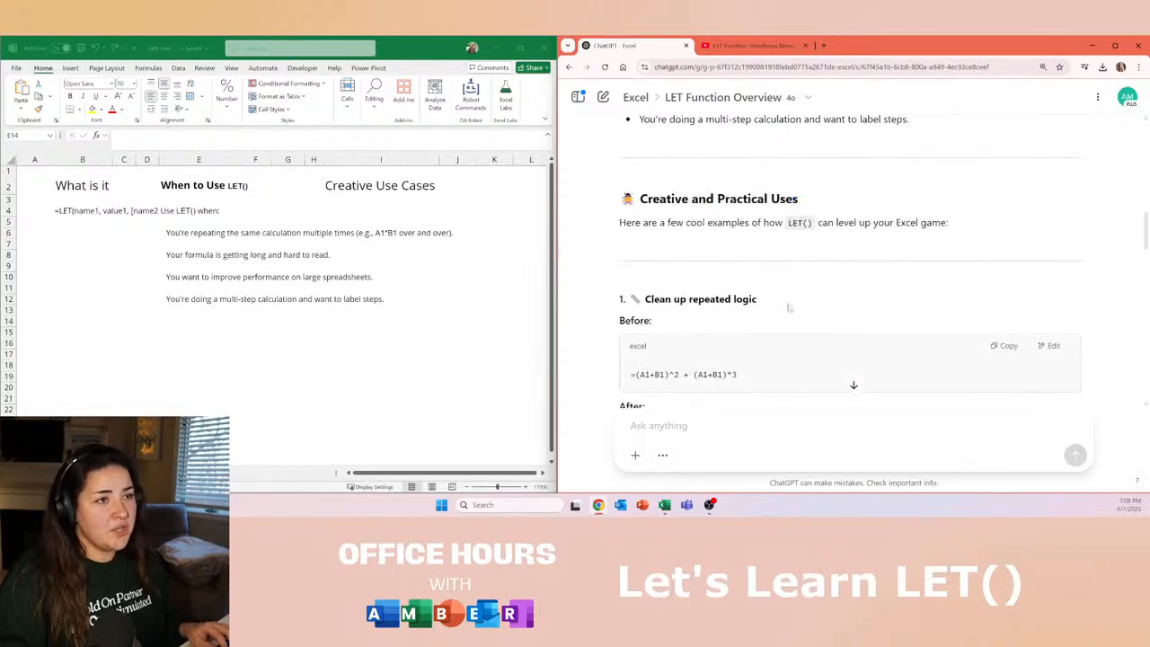
{"action": "scroll", "coordinate": [781, 309], "scroll_direction": "down", "scroll_amount": 3}
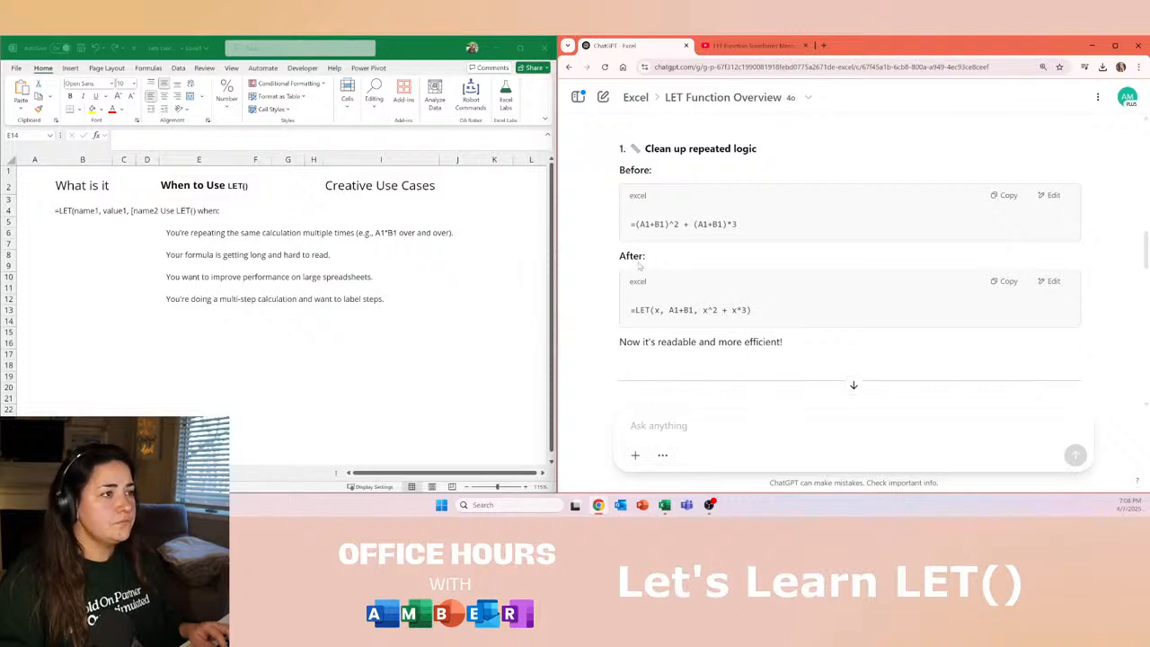
{"action": "left_click_drag", "start_coordinate": [740, 224], "coordinate": [629, 225]}
{"action": "key", "text": "ctrl+c"}
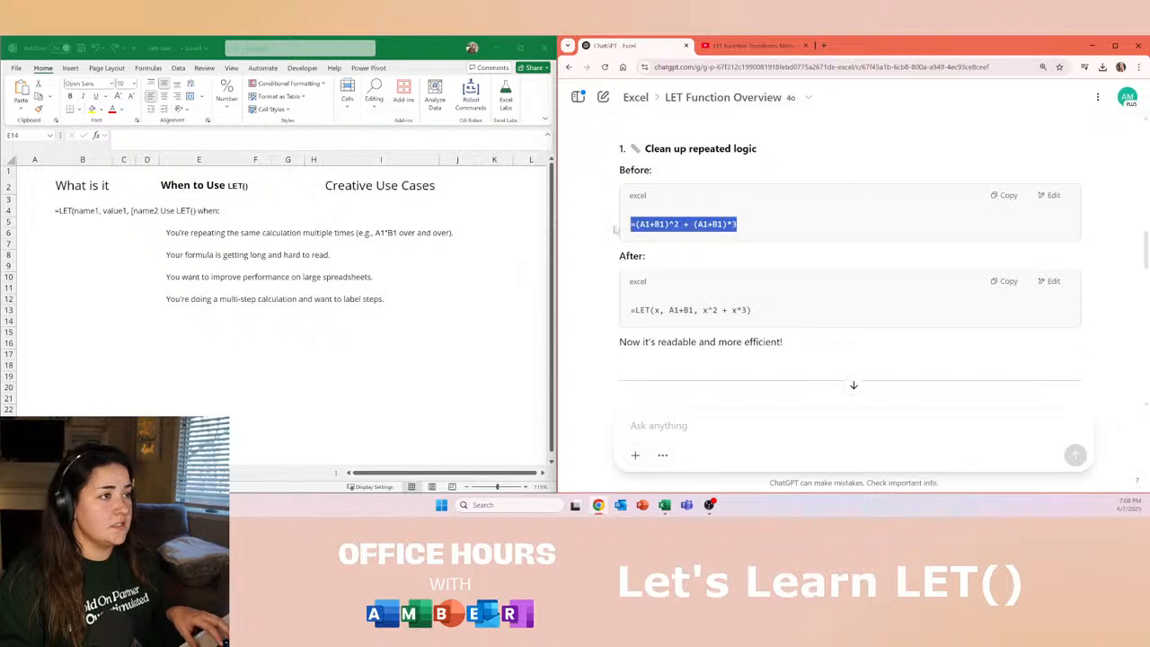
{"action": "left_click", "coordinate": [197, 310]}
{"action": "left_click", "coordinate": [353, 214]}
{"action": "key", "text": "ctrl+v"}
Fill F3:F15 with blank-looking entries to cut off the text overflowing from the When to Use column.
{"action": "left_click", "coordinate": [270, 197]}
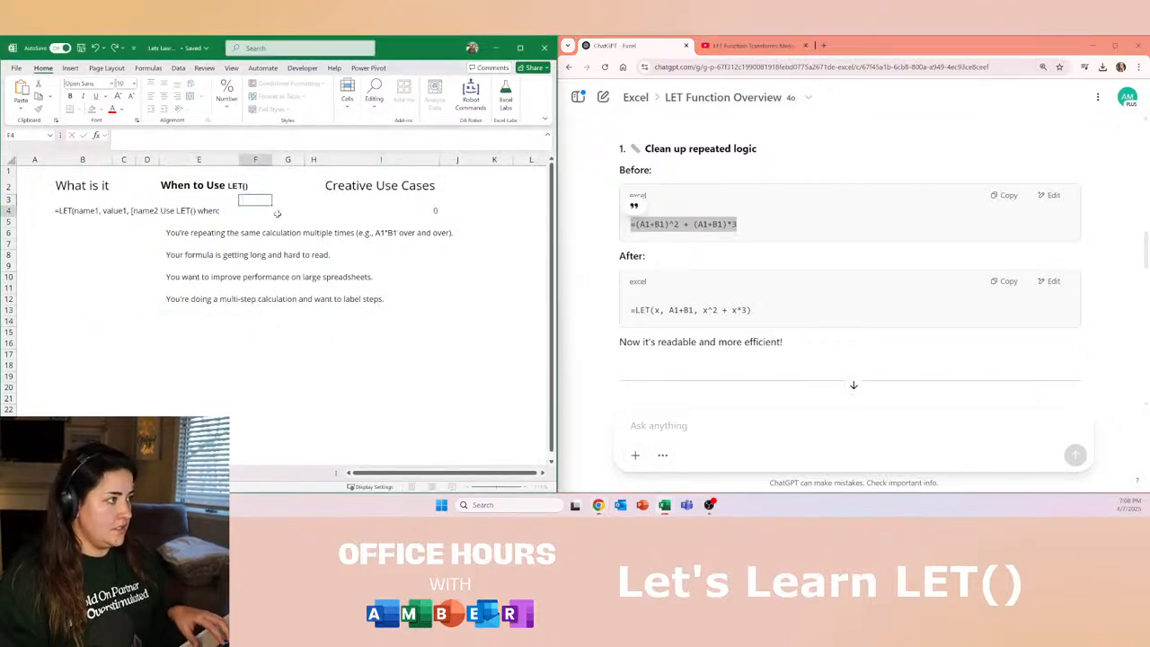
{"action": "key", "text": "shift+Down"}
{"action": "key", "text": "shift+Down"}
{"action": "key", "text": "shift+Down"}
{"action": "key", "text": "shift+Down"}
{"action": "key", "text": "shift+Down"}
{"action": "key", "text": "shift+Down"}
{"action": "key", "text": "shift+Down"}
{"action": "key", "text": "shift+Down"}
{"action": "key", "text": "shift+Down"}
{"action": "key", "text": "shift+Down"}
{"action": "key", "text": "shift+Down"}
{"action": "key", "text": "shift+Down"}
{"action": "key", "text": "ctrl+v"}
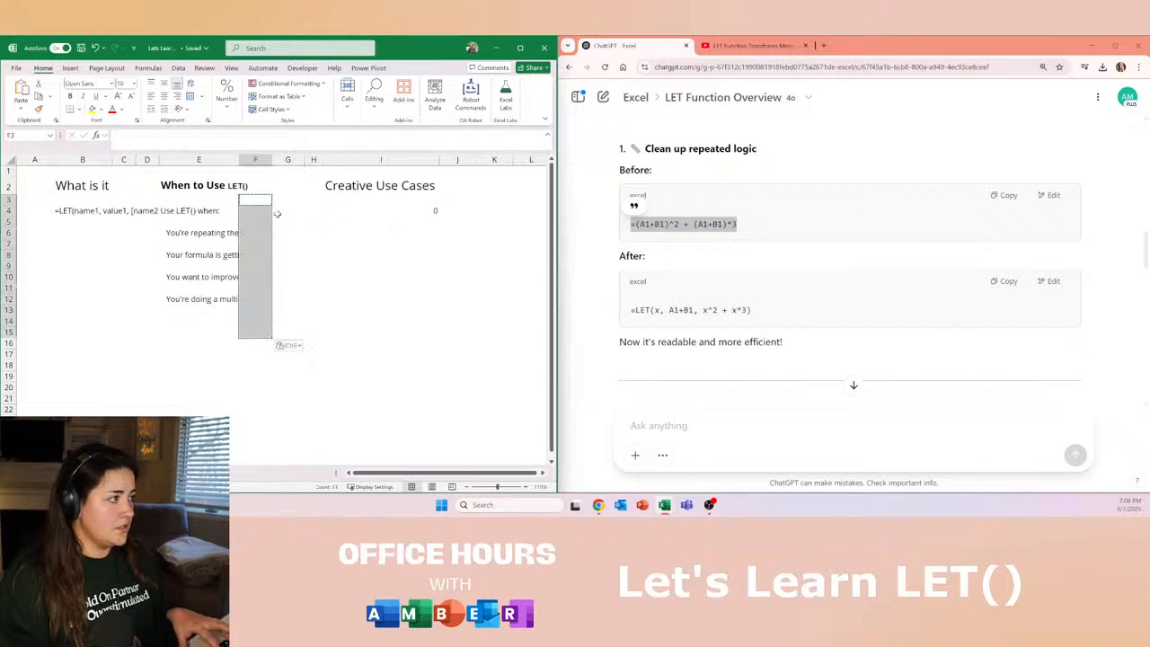
Copy the same blank-looking entries to column C from row 3 down to cut off the overflowing syntax text in column B.
{"action": "key", "text": "ctrl+c"}
{"action": "key", "text": "Left"}
{"action": "key", "text": "Left"}
{"action": "key", "text": "Left"}
{"action": "key", "text": "ctrl+v"}
{"action": "key", "text": "Right"}
{"action": "key", "text": "Right"}
{"action": "key", "text": "Down"}
{"action": "key", "text": "Right"}
{"action": "key", "text": "Right"}
{"action": "key", "text": "Right"}
{"action": "key", "text": "Right"}
{"action": "key", "text": "Escape"}
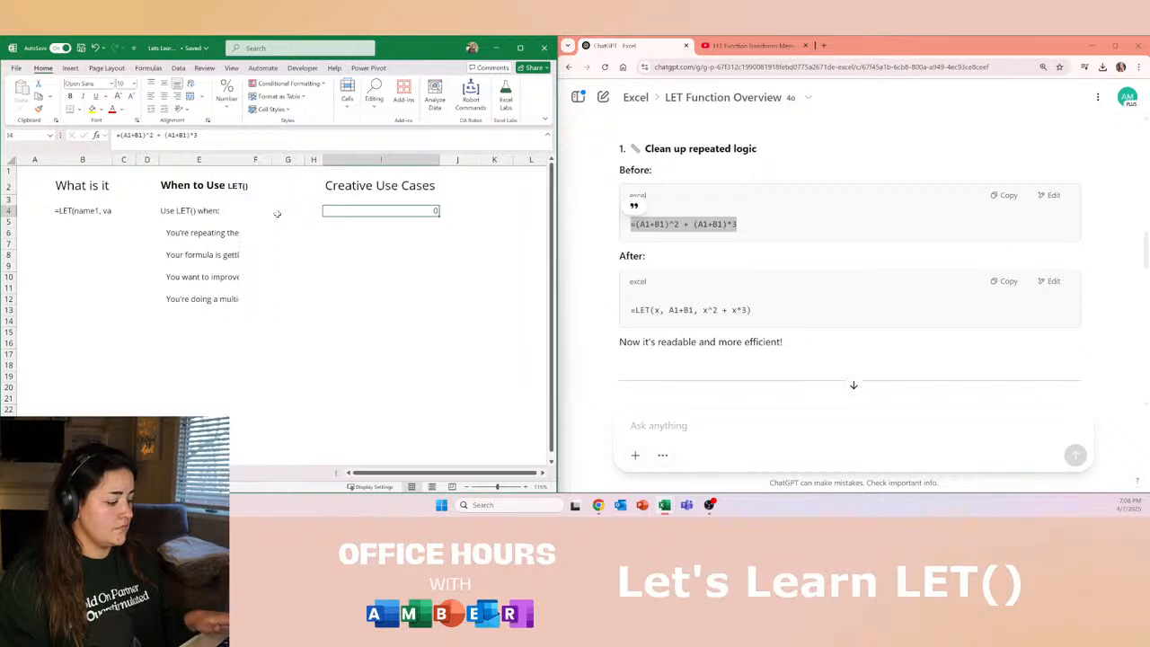
Copy the After formula =LET(x, A1+B1, x^2 + x*3) from the chat answer into cell I5.
{"action": "left_click_drag", "start_coordinate": [753, 310], "coordinate": [629, 310]}
{"action": "left_click", "coordinate": [389, 223]}
{"action": "key", "text": "ctrl+v"}
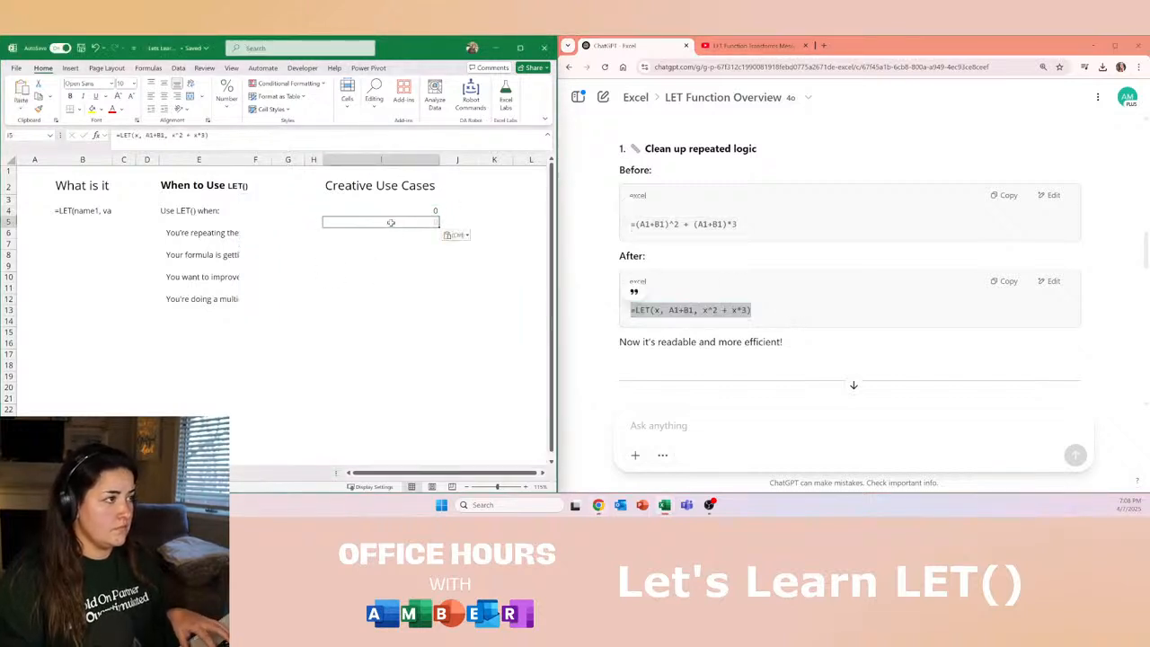
Check which cells the I4 formula references and enter 2 in A1 and 6 in B1 as test values.
{"action": "left_click", "coordinate": [378, 210]}
{"action": "left_click", "coordinate": [183, 139]}
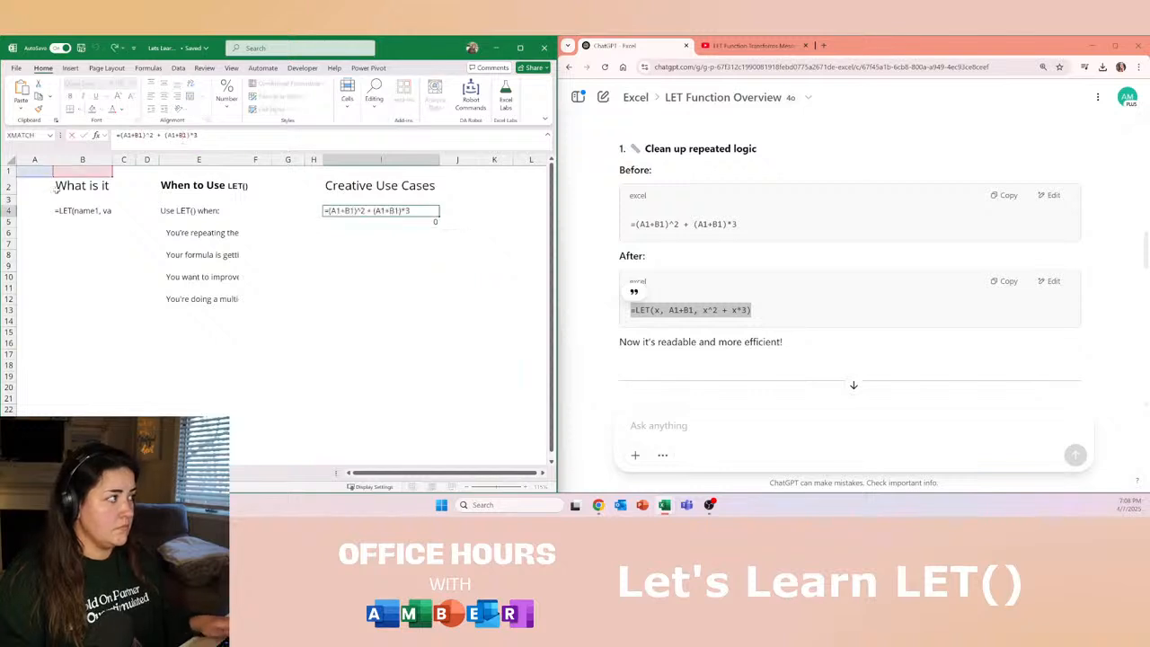
{"action": "key", "text": "Escape"}
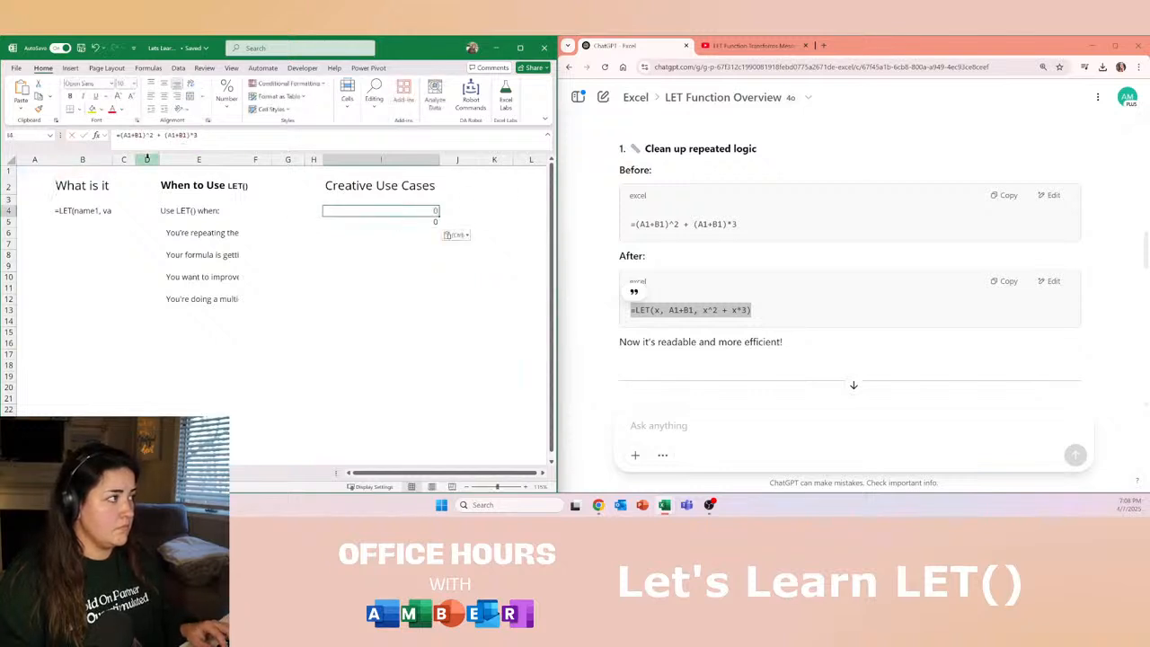
{"action": "key", "text": "F2"}
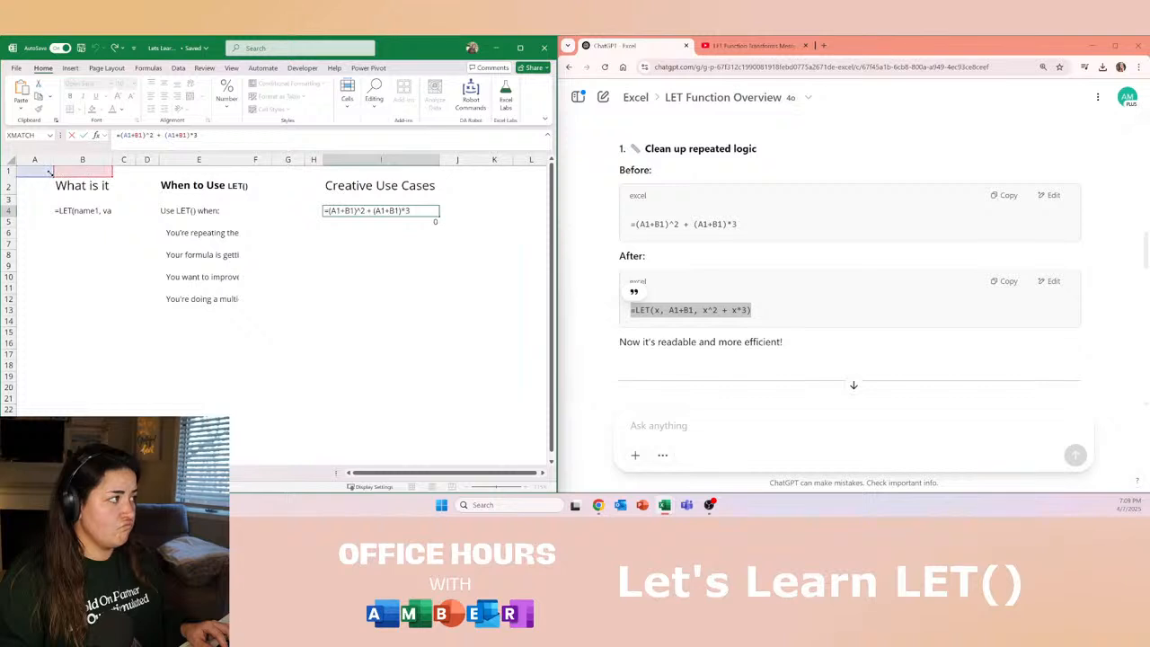
{"action": "left_click", "coordinate": [38, 172]}
{"action": "type", "text": "2"}
{"action": "key", "text": "Tab"}
{"action": "type", "text": "6"}
{"action": "key", "text": "Return"}
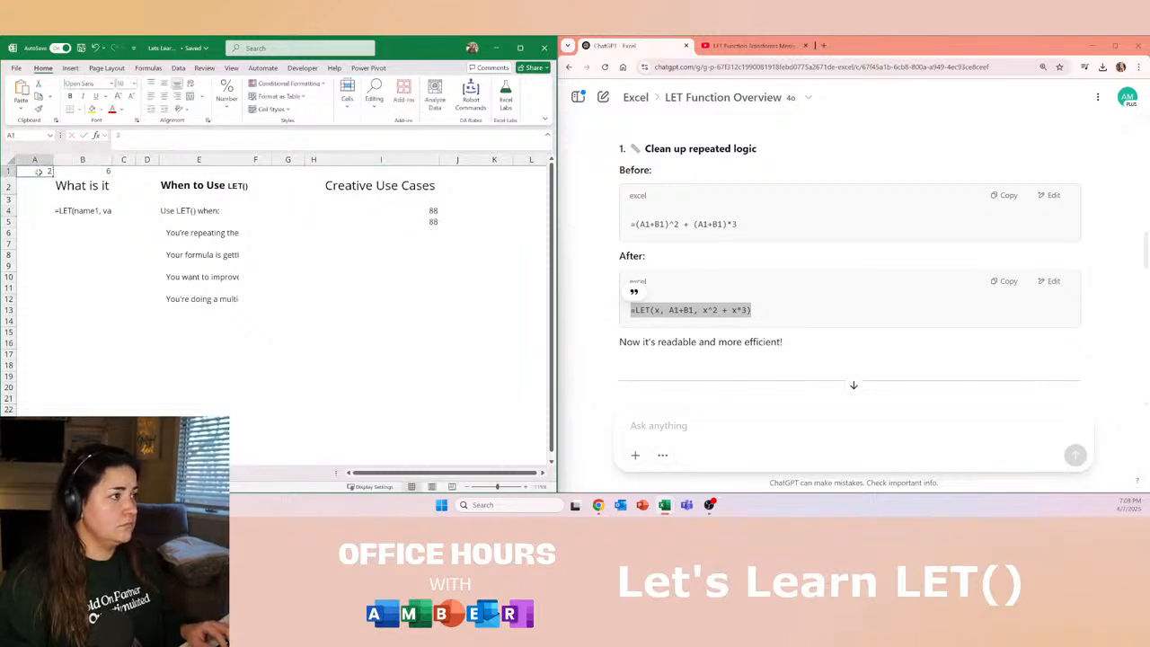
Move the block of headings, notes and formulas starting at B2 down two rows so it begins at B4.
{"action": "left_click_drag", "start_coordinate": [98, 187], "coordinate": [424, 309]}
{"action": "key", "text": "ctrl+x"}
{"action": "key", "text": "Down"}
{"action": "key", "text": "Down"}
{"action": "key", "text": "ctrl+v"}
Compare the original formula in I6 with the LET formula in I7, examining its name x, value A1+B1 and calculation x^2 + x*3.
{"action": "left_click", "coordinate": [411, 229]}
{"action": "left_click", "coordinate": [411, 240]}
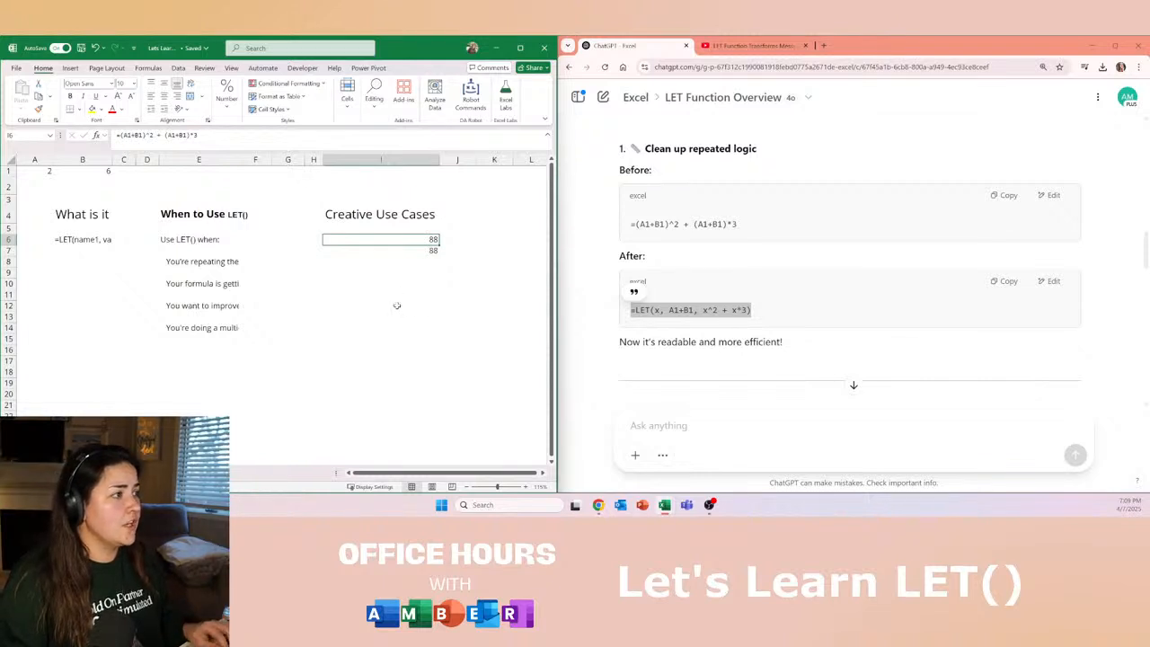
{"action": "left_click", "coordinate": [401, 249]}
{"action": "left_click", "coordinate": [132, 134]}
{"action": "left_click", "coordinate": [137, 134]}
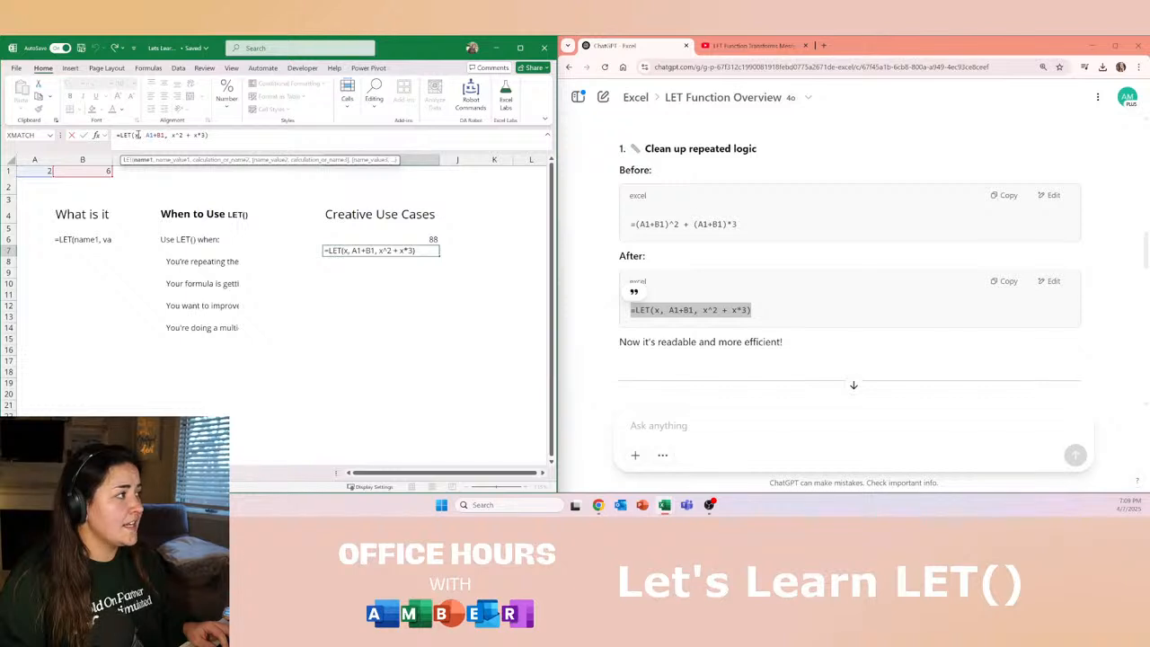
{"action": "left_click", "coordinate": [156, 136]}
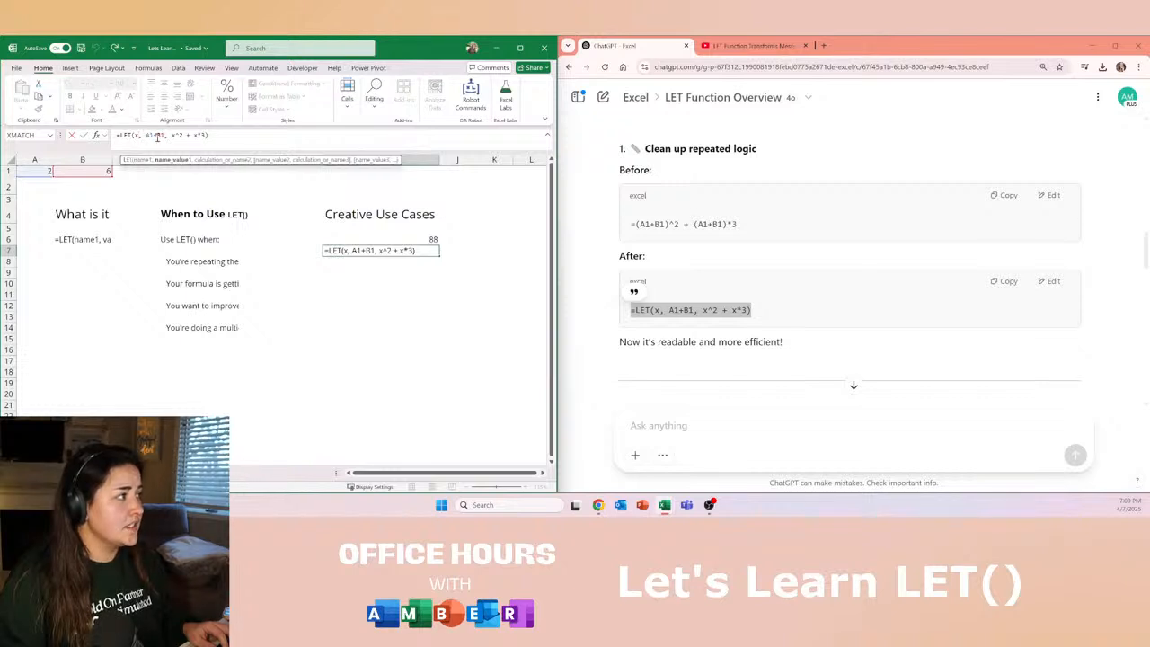
{"action": "left_click", "coordinate": [171, 135]}
{"action": "left_click_drag", "start_coordinate": [168, 136], "coordinate": [207, 136]}
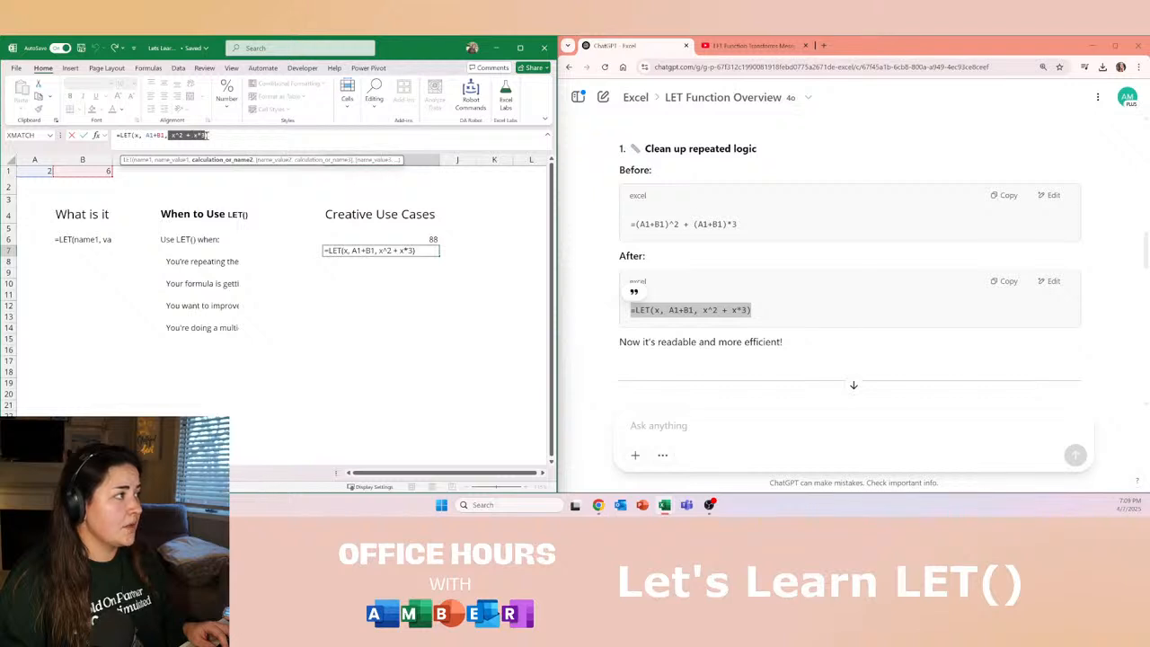
{"action": "key", "text": "Return"}
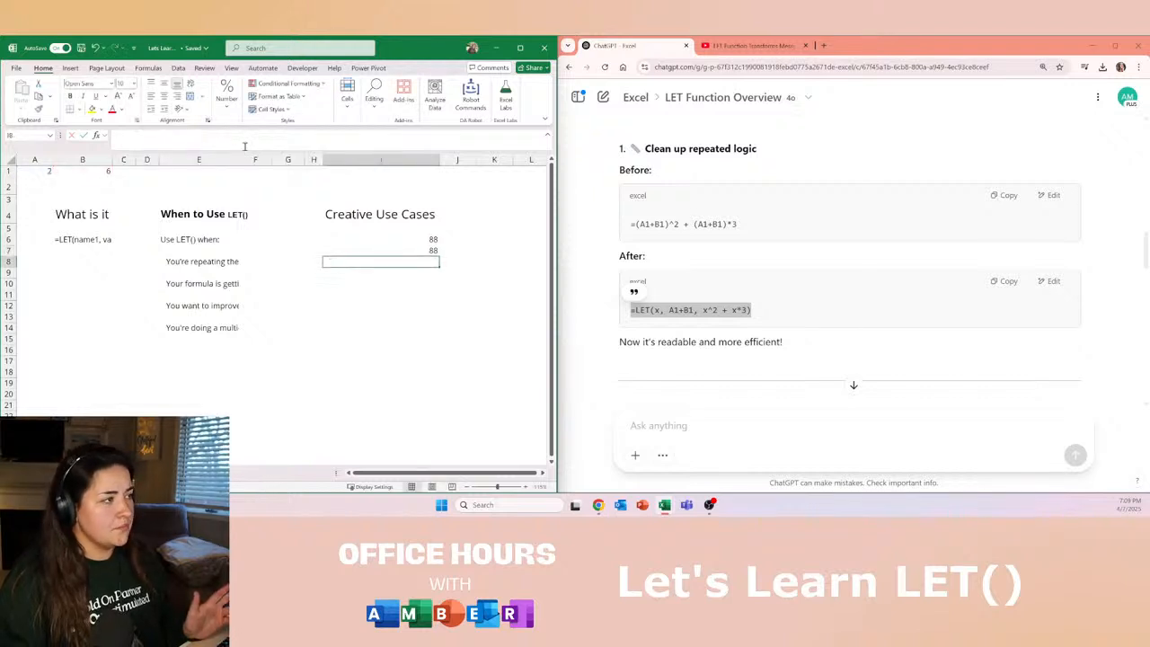
Copy the outlier-check LET formula from use case 2 in the chat answer into the worksheet as text lines starting at I9.
{"action": "scroll", "coordinate": [829, 308], "scroll_direction": "down", "scroll_amount": 3}
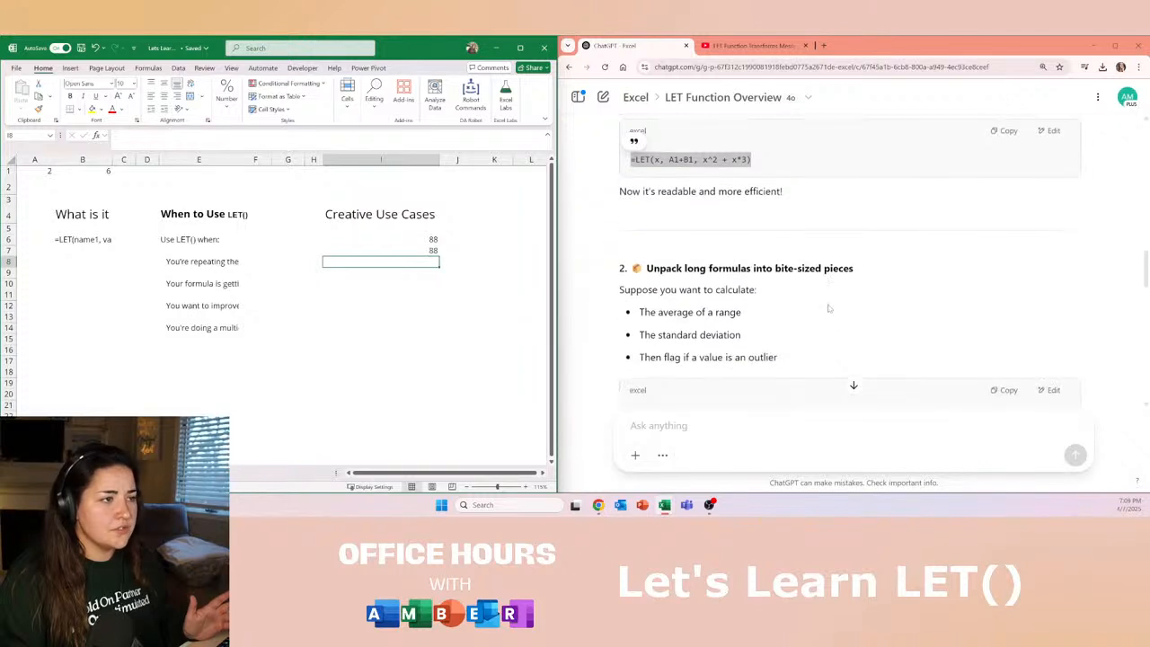
{"action": "scroll", "coordinate": [828, 308], "scroll_direction": "down", "scroll_amount": 3}
{"action": "scroll", "coordinate": [766, 216], "scroll_direction": "up", "scroll_amount": 2}
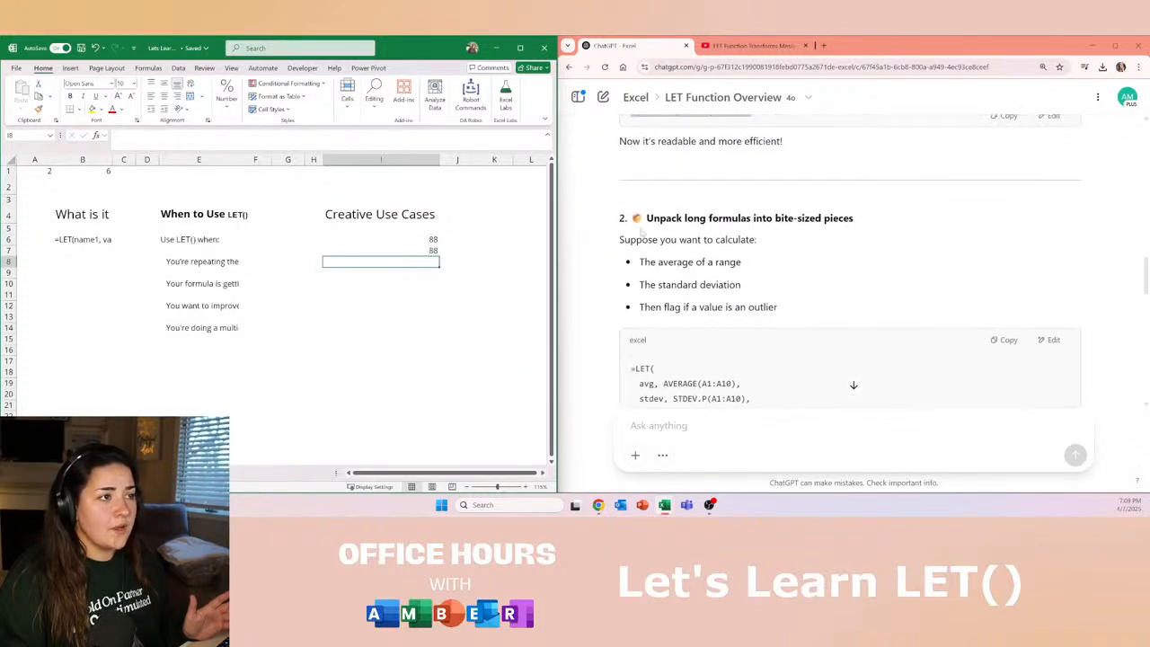
{"action": "left_click_drag", "start_coordinate": [642, 218], "coordinate": [916, 221]}
{"action": "left_click", "coordinate": [788, 221]}
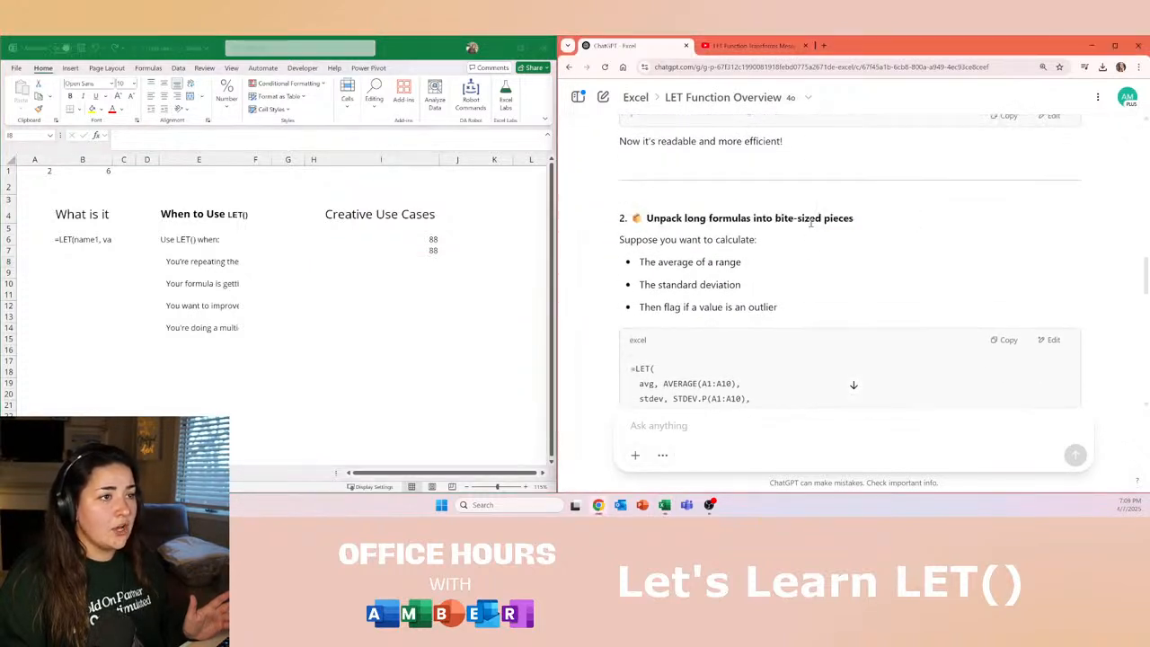
{"action": "scroll", "coordinate": [793, 270], "scroll_direction": "down", "scroll_amount": 3}
{"action": "left_click_drag", "start_coordinate": [631, 217], "coordinate": [695, 289]}
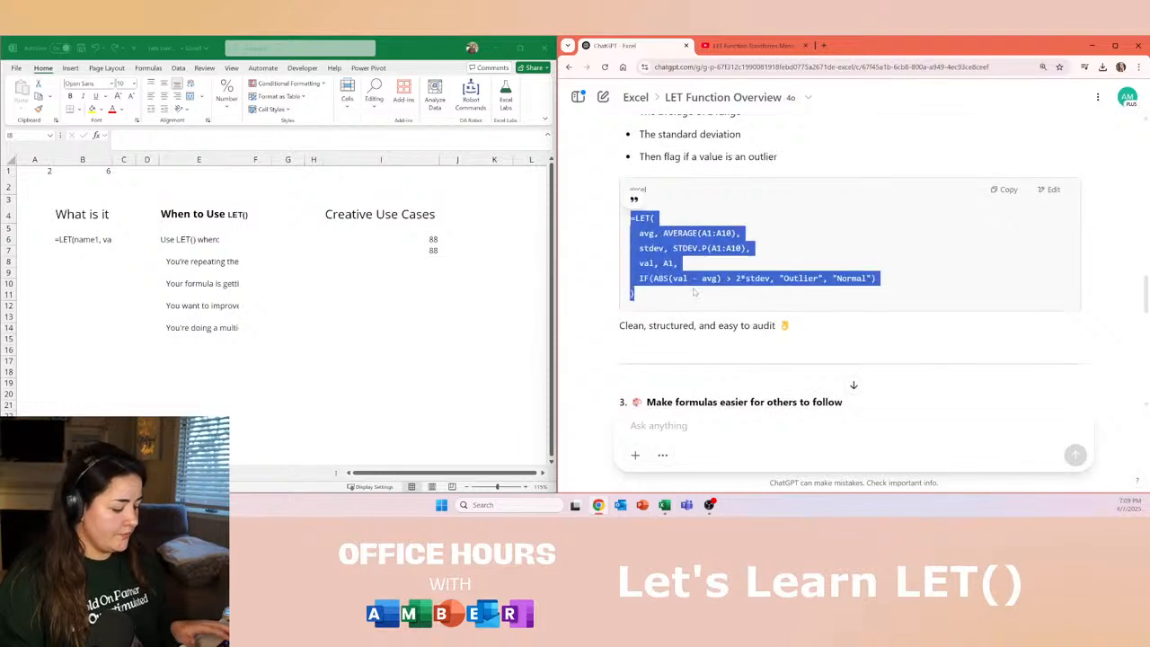
{"action": "left_click", "coordinate": [402, 264]}
{"action": "left_click", "coordinate": [398, 273]}
{"action": "key", "text": "ctrl+v"}
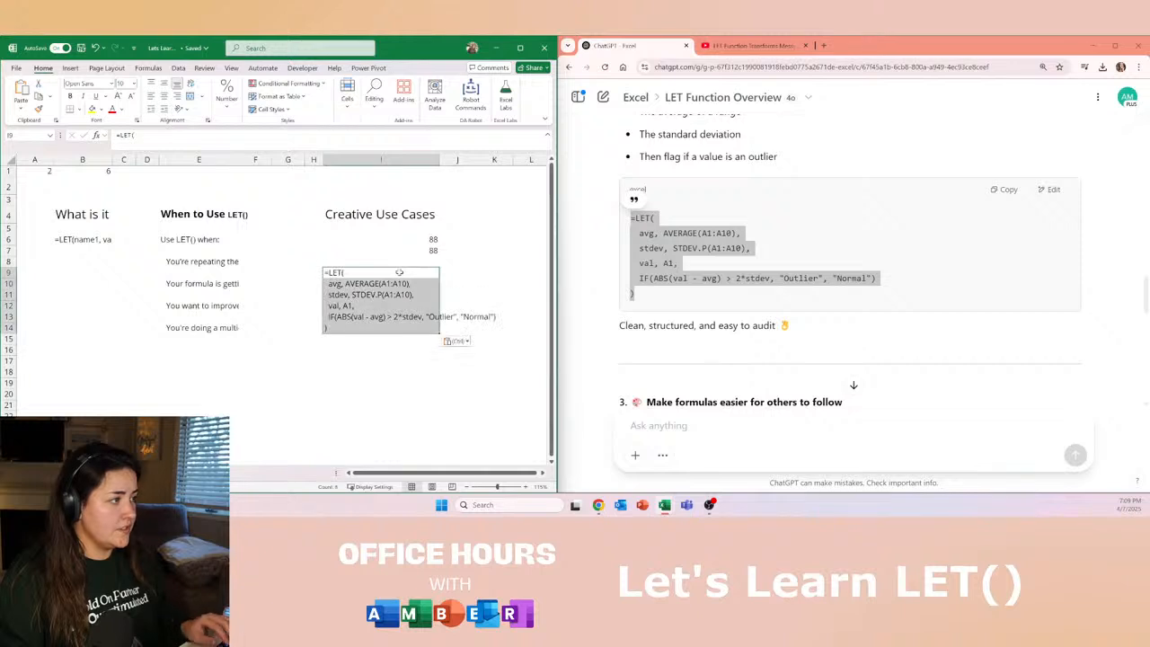
Enter the copied avg, stdev and val outlier formula as a single working LET formula in I8.
{"action": "left_click", "coordinate": [385, 276]}
{"action": "left_click", "coordinate": [414, 266]}
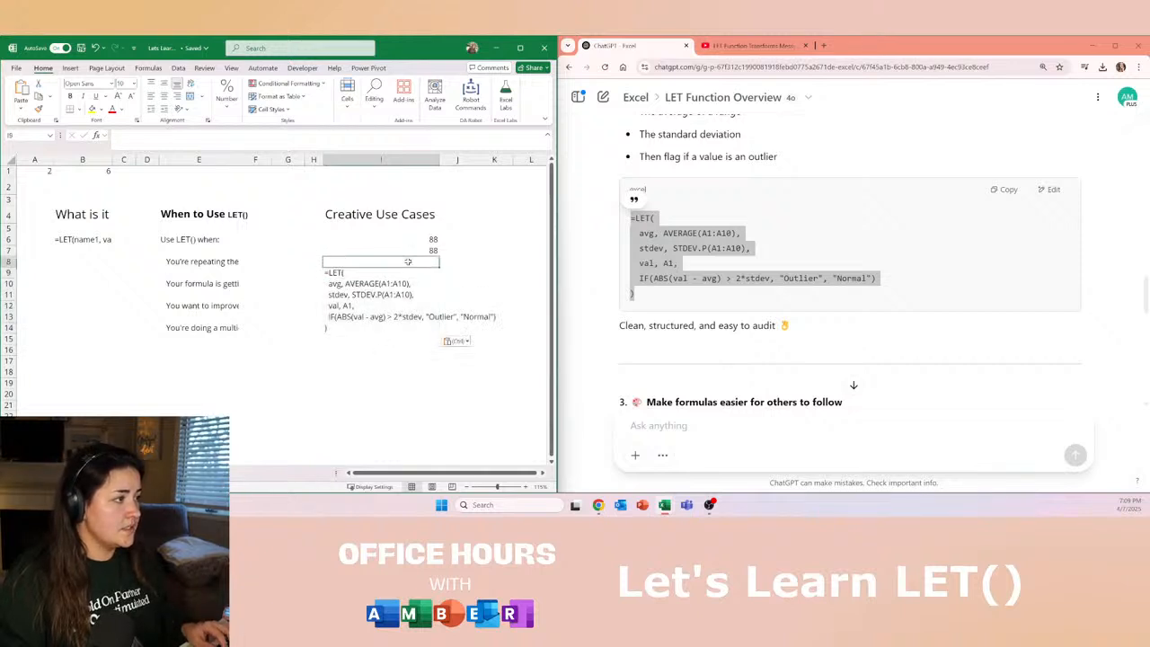
{"action": "left_click", "coordinate": [165, 132]}
{"action": "key", "text": "ctrl+v"}
{"action": "key", "text": "ctrl+Return"}
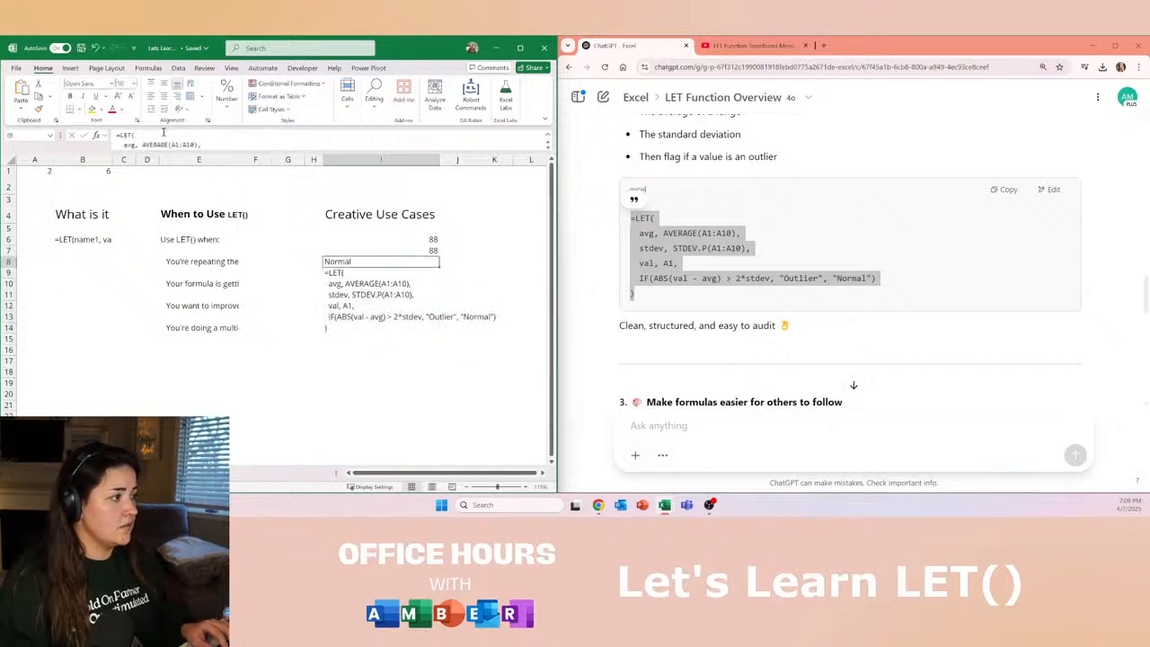
{"action": "left_click", "coordinate": [164, 134]}
{"action": "key", "text": "Escape"}
Replace the test value in B1 with 1 and enter 35, 5, 4, 8, 6, 3 and 7 in A2:A8.
{"action": "left_click", "coordinate": [104, 171]}
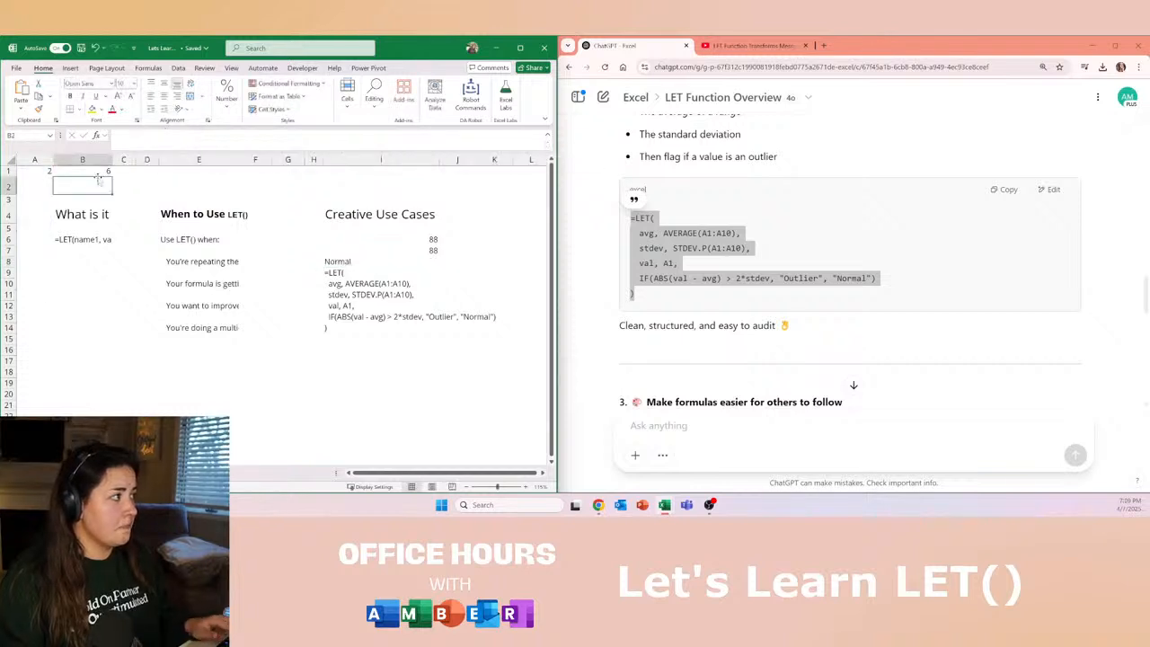
{"action": "key", "text": "Delete"}
{"action": "key", "text": "Left"}
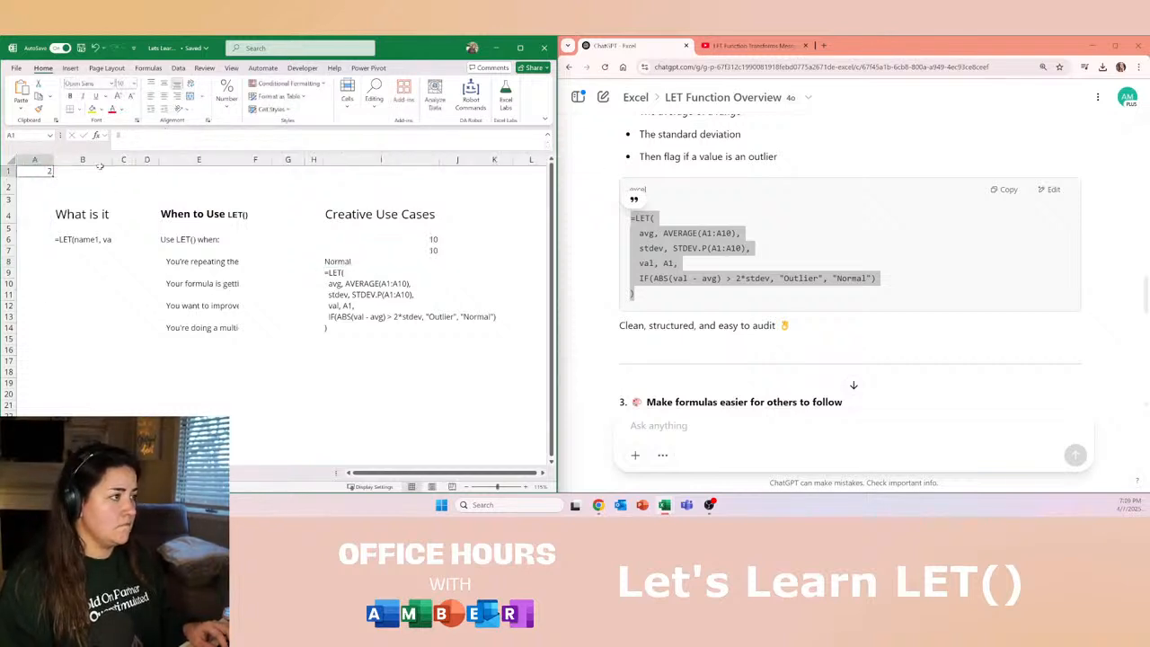
{"action": "left_click", "coordinate": [82, 169]}
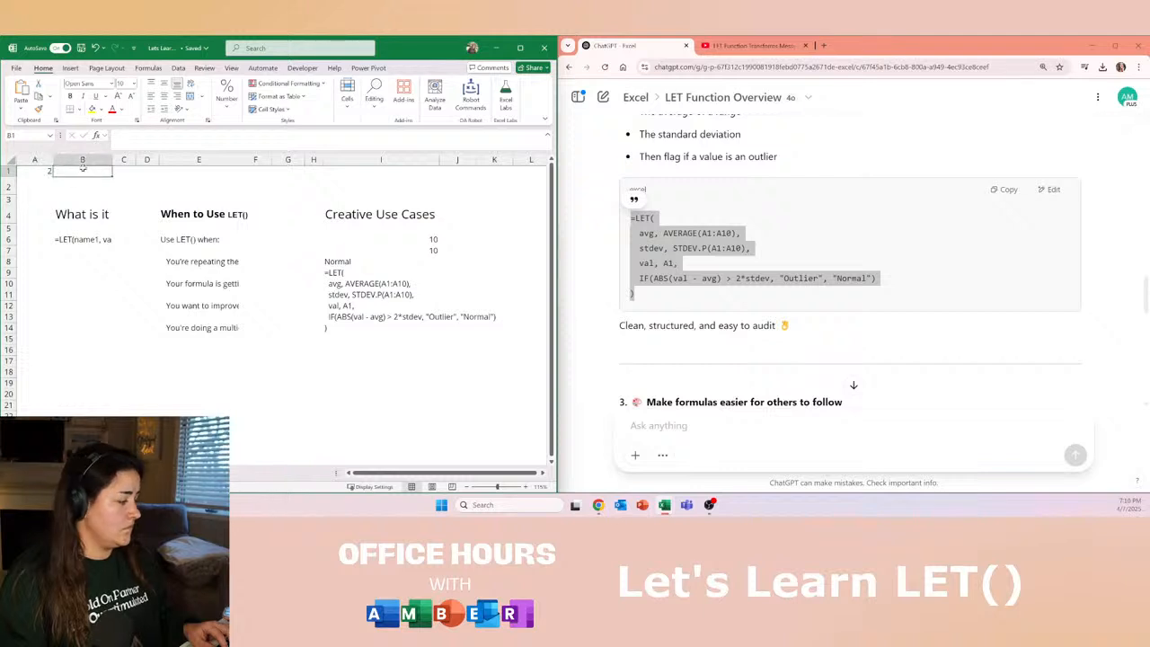
{"action": "key", "text": "Return"}
{"action": "type", "text": "35"}
{"action": "key", "text": "Return"}
{"action": "type", "text": "5"}
{"action": "key", "text": "Return"}
{"action": "type", "text": "4"}
{"action": "key", "text": "Return"}
{"action": "type", "text": "8"}
{"action": "key", "text": "Return"}
{"action": "type", "text": "6"}
{"action": "key", "text": "Return"}
{"action": "type", "text": "3"}
{"action": "key", "text": "Return"}
{"action": "type", "text": "7"}
{"action": "key", "text": "Return"}
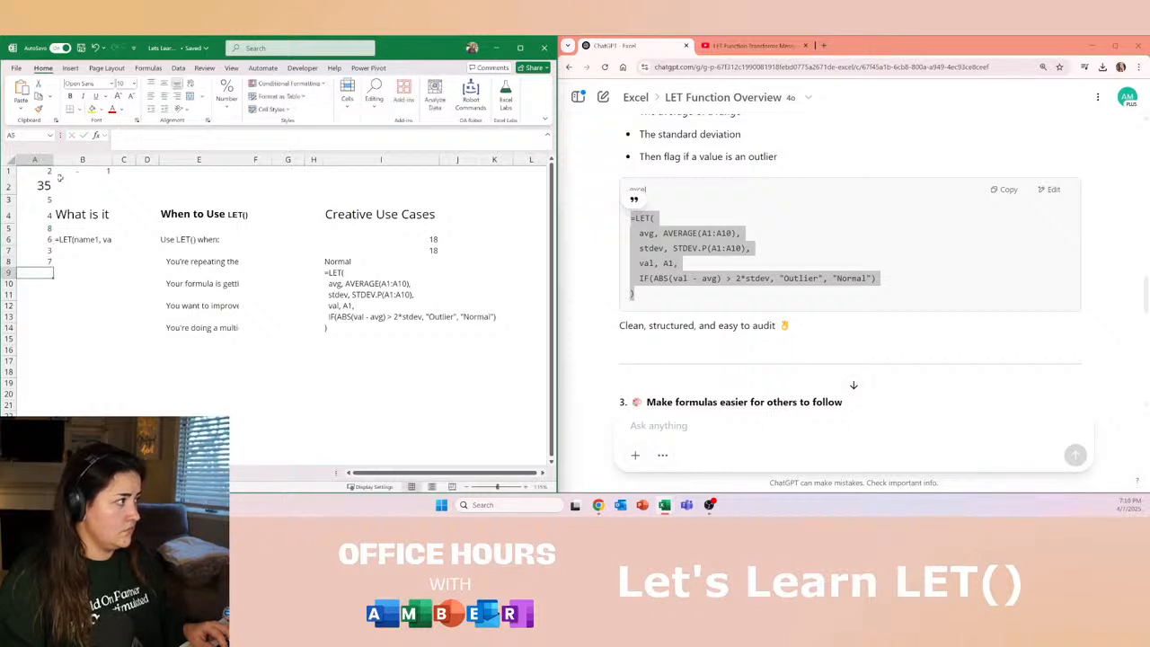
Set the font size of the test values in A1:A8 to 11.
{"action": "left_click_drag", "start_coordinate": [45, 170], "coordinate": [49, 286]}
{"action": "left_click_drag", "start_coordinate": [48, 263], "coordinate": [50, 264]}
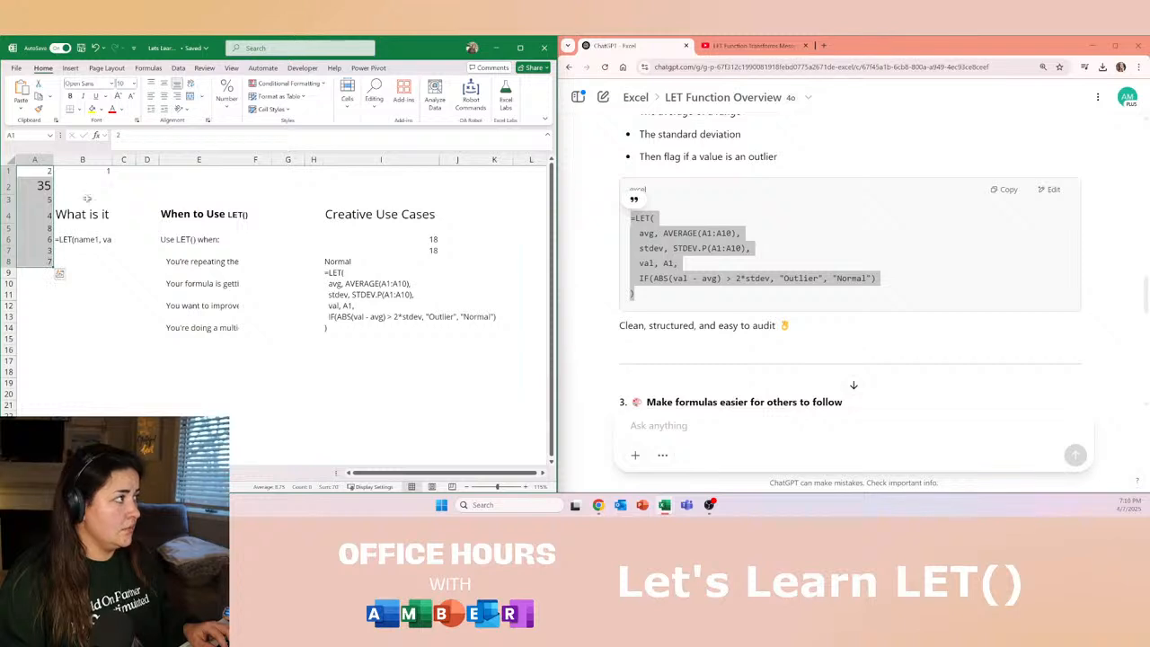
{"action": "left_click", "coordinate": [133, 83]}
{"action": "left_click", "coordinate": [128, 144]}
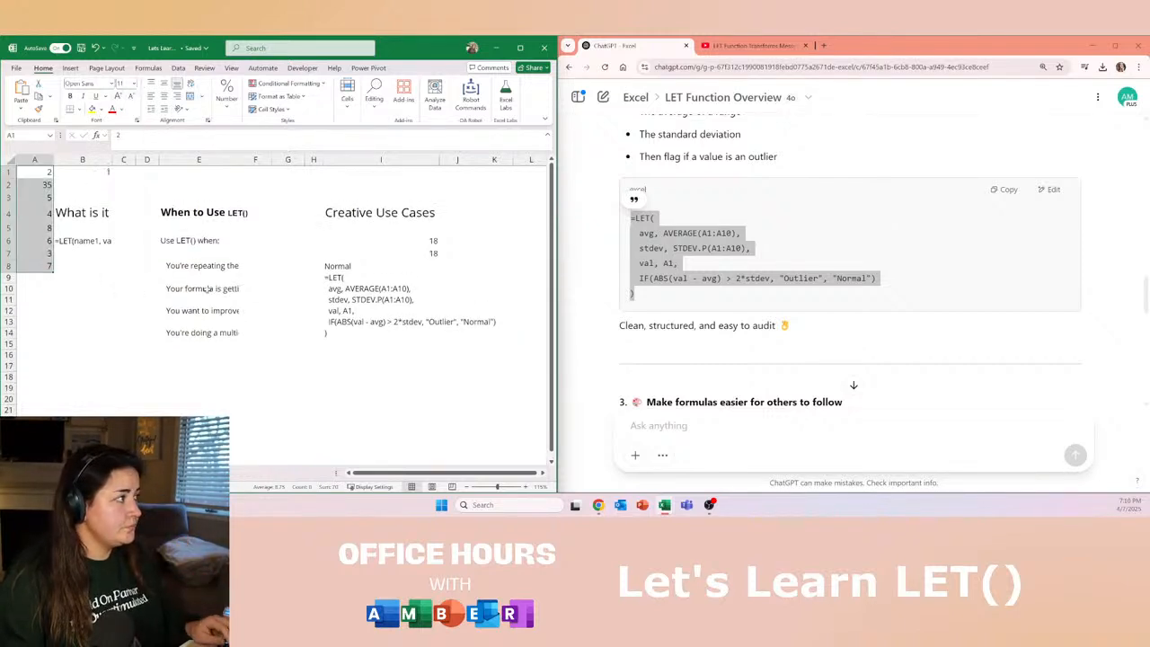
Show the I8 formula in full and examine the names avg, stdev and val with the values assigned to them.
{"action": "left_click", "coordinate": [377, 254]}
{"action": "left_click", "coordinate": [367, 269]}
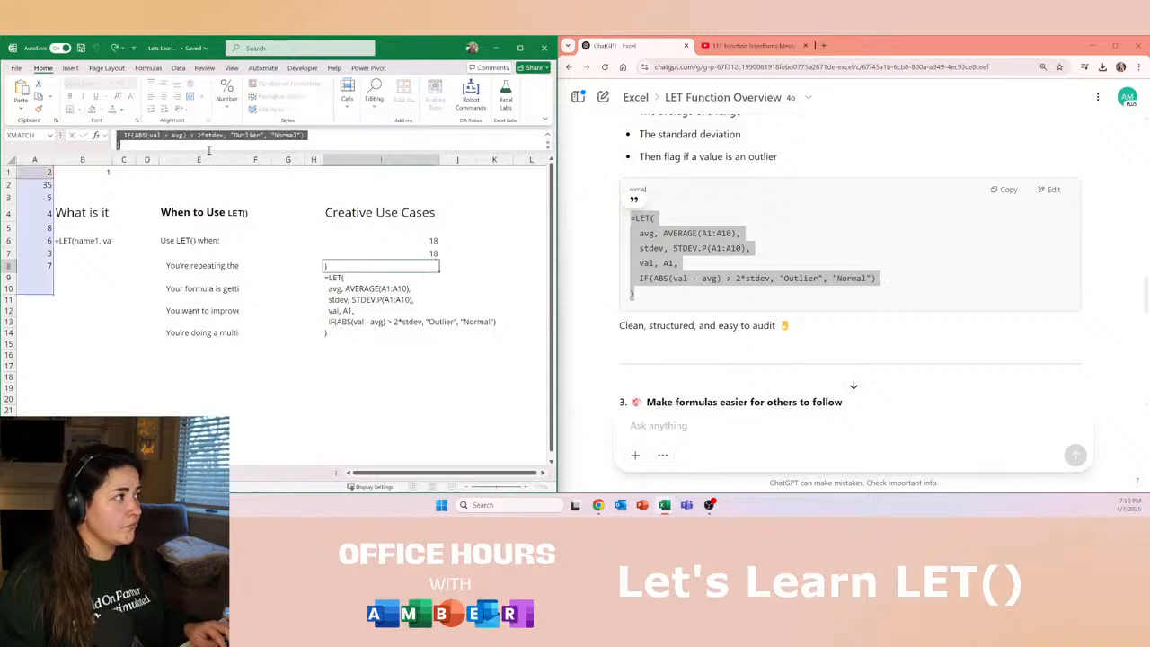
{"action": "left_click", "coordinate": [547, 144]}
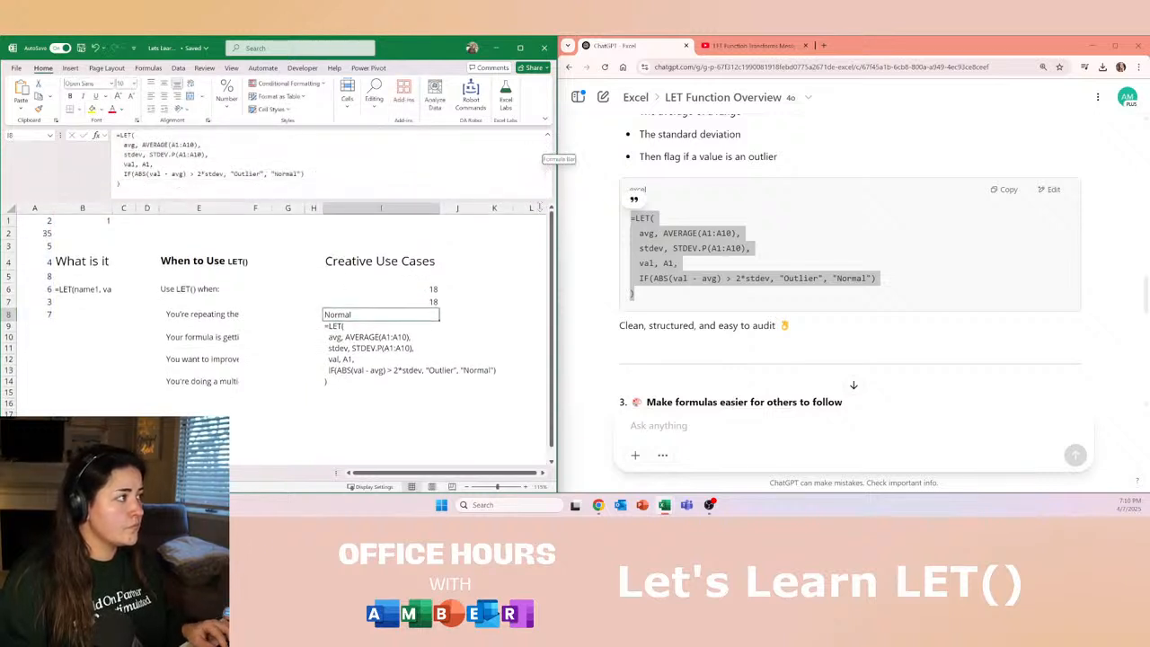
{"action": "left_click", "coordinate": [143, 134]}
{"action": "left_click", "coordinate": [134, 144]}
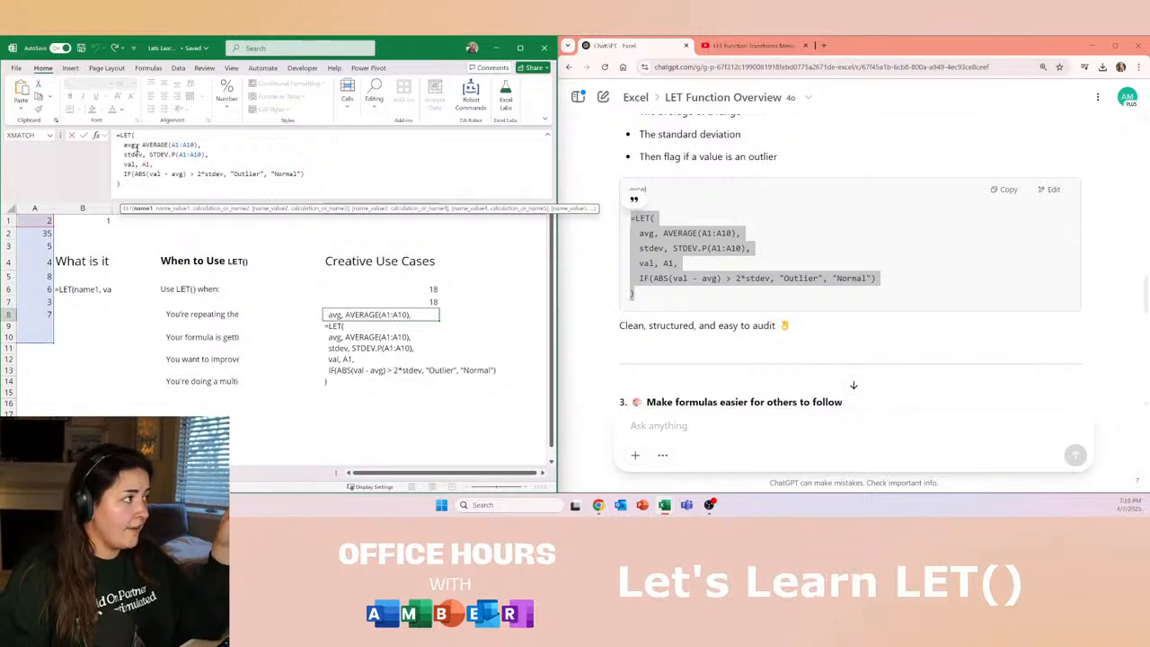
{"action": "left_click", "coordinate": [142, 144]}
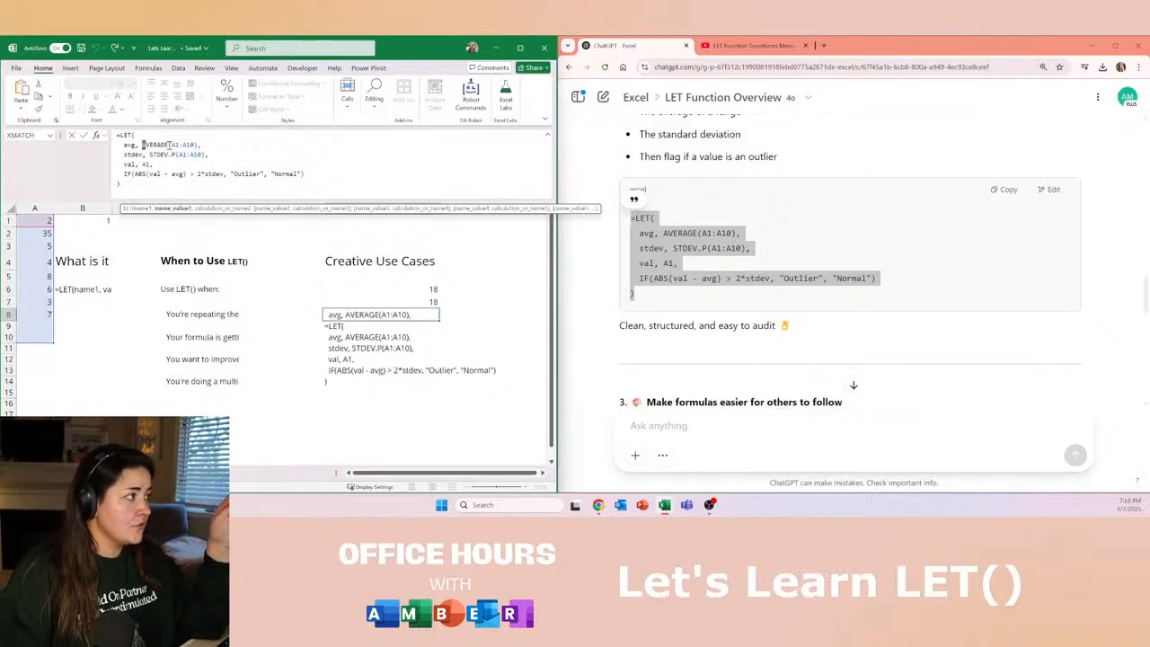
{"action": "left_click_drag", "start_coordinate": [141, 145], "coordinate": [199, 145]}
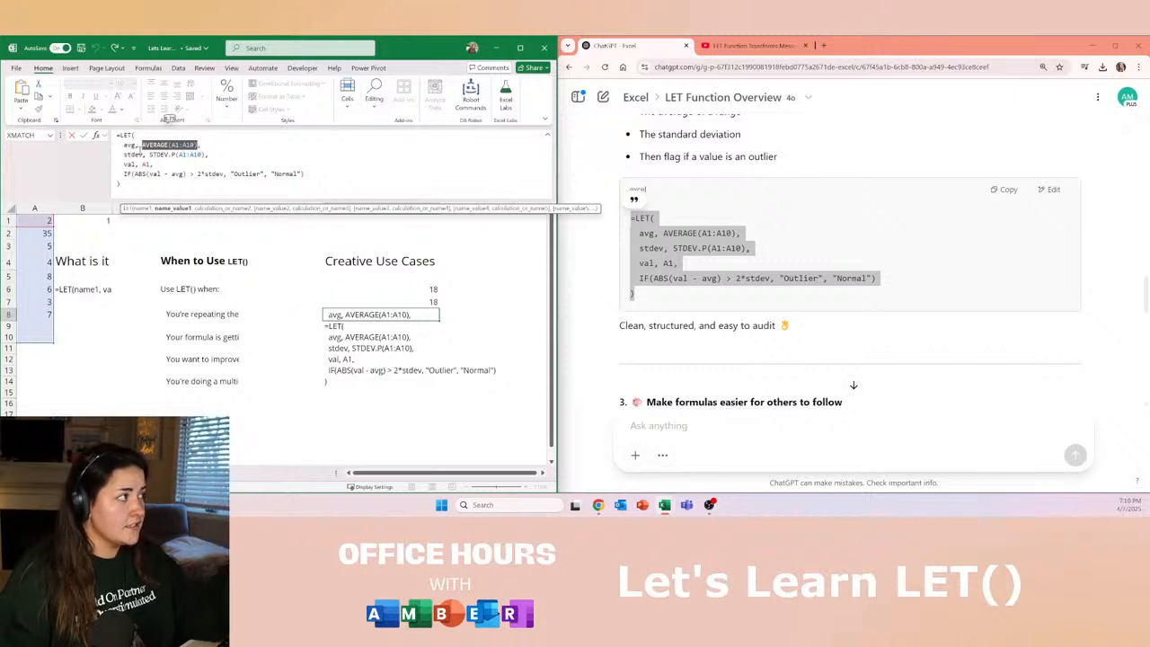
{"action": "left_click", "coordinate": [125, 154]}
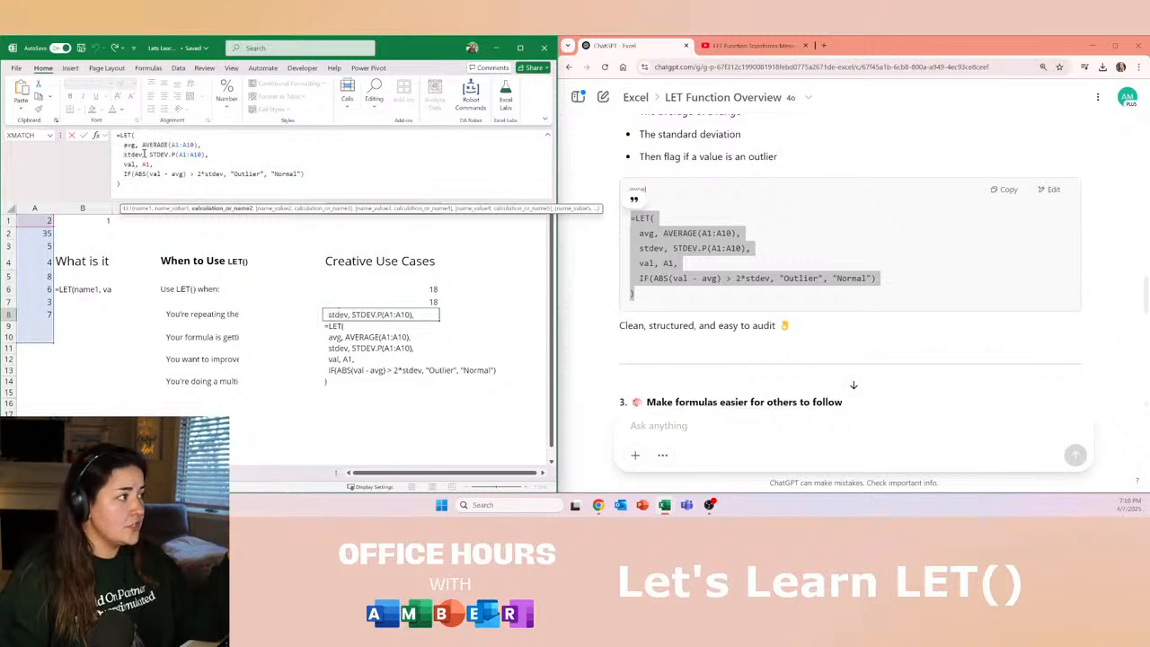
{"action": "left_click_drag", "start_coordinate": [147, 155], "coordinate": [206, 155]}
{"action": "left_click", "coordinate": [132, 164]}
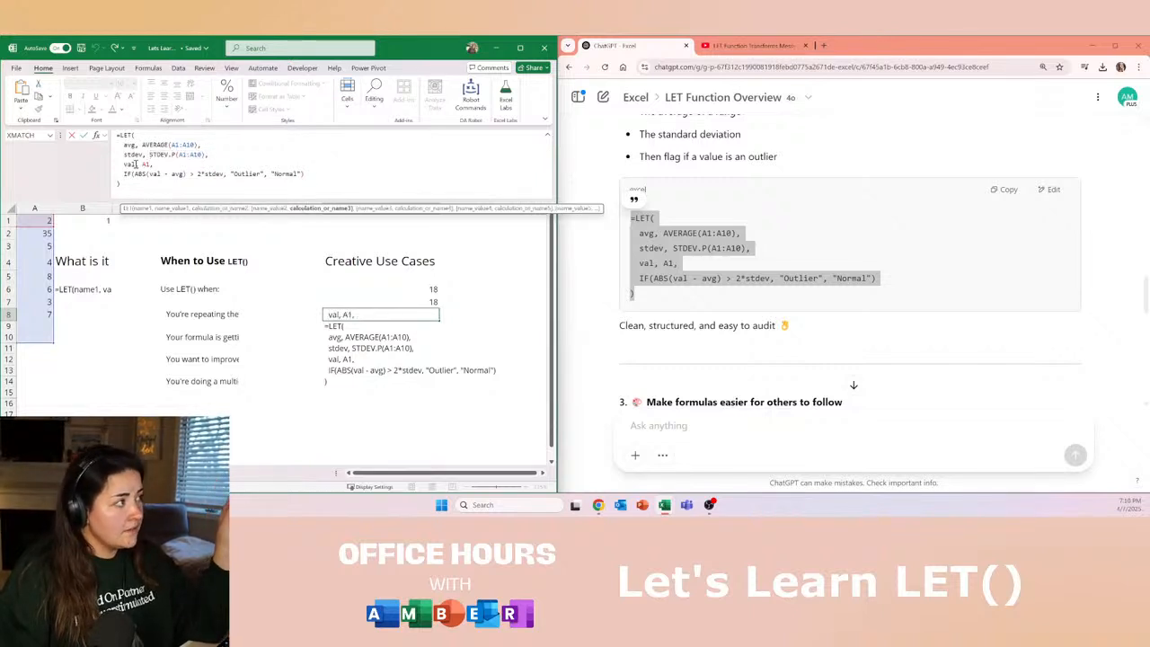
{"action": "left_click", "coordinate": [145, 164]}
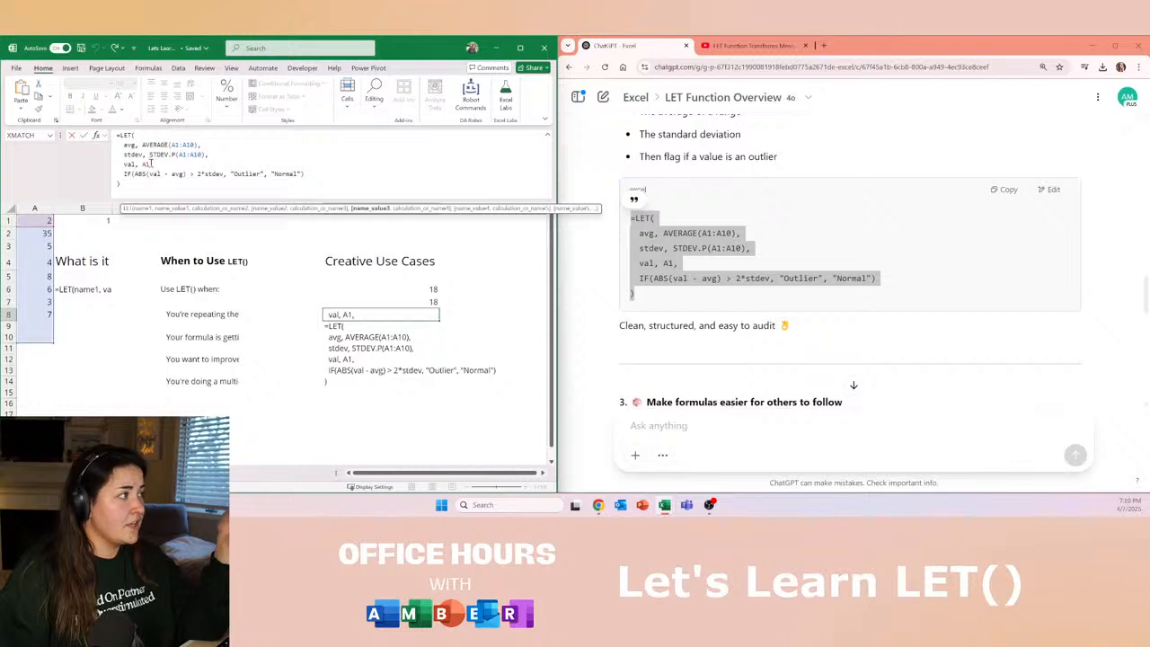
Examine the IF calculation in the I8 formula, covering ABS(val - avg), the 2*stdev threshold and the Outlier and Normal results.
{"action": "left_click", "coordinate": [126, 173]}
{"action": "left_click_drag", "start_coordinate": [135, 174], "coordinate": [186, 173]}
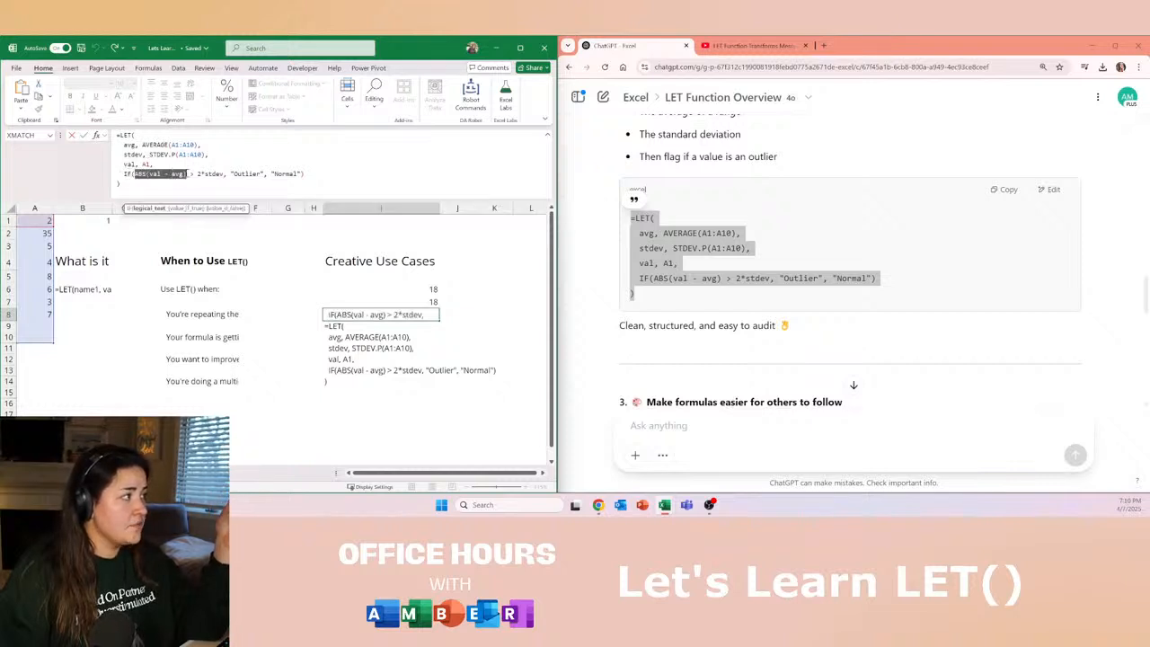
{"action": "left_click", "coordinate": [147, 172]}
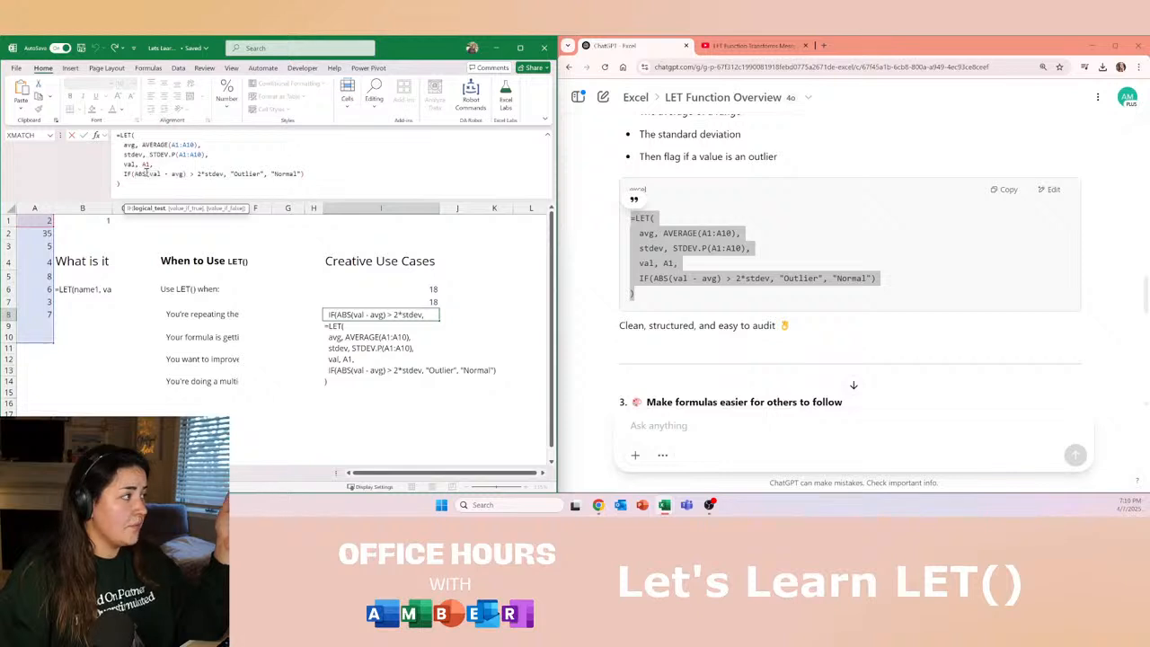
{"action": "left_click", "coordinate": [153, 172]}
{"action": "left_click_drag", "start_coordinate": [153, 164], "coordinate": [124, 164]}
{"action": "left_click", "coordinate": [191, 172]}
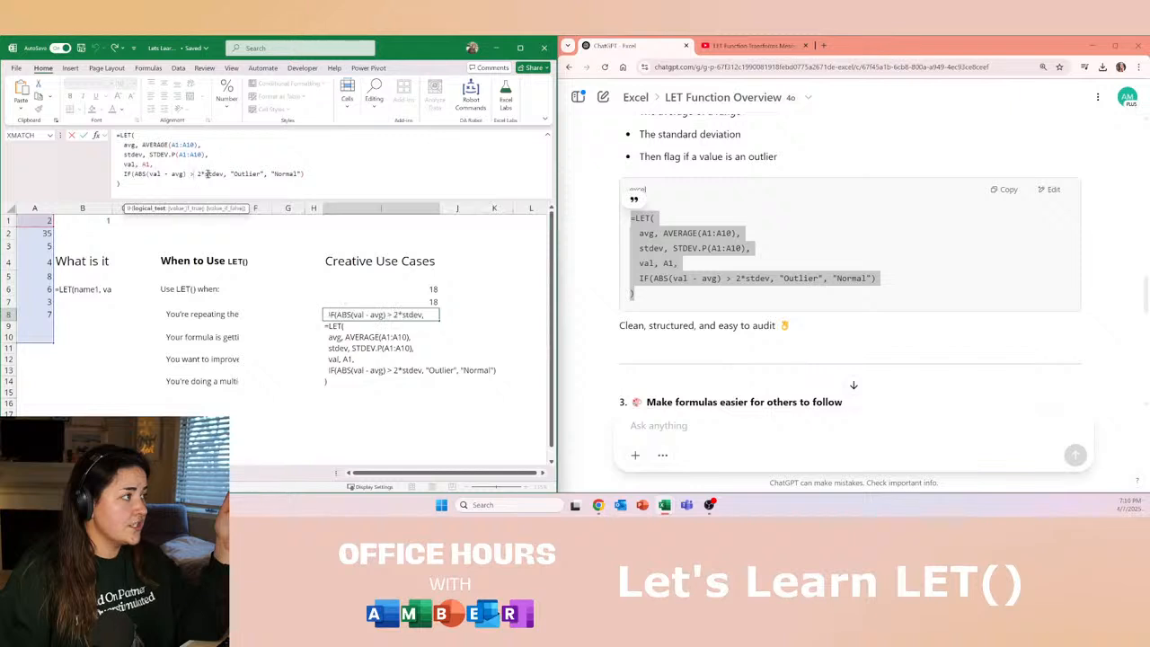
{"action": "left_click_drag", "start_coordinate": [194, 173], "coordinate": [221, 174]}
{"action": "left_click", "coordinate": [239, 173]}
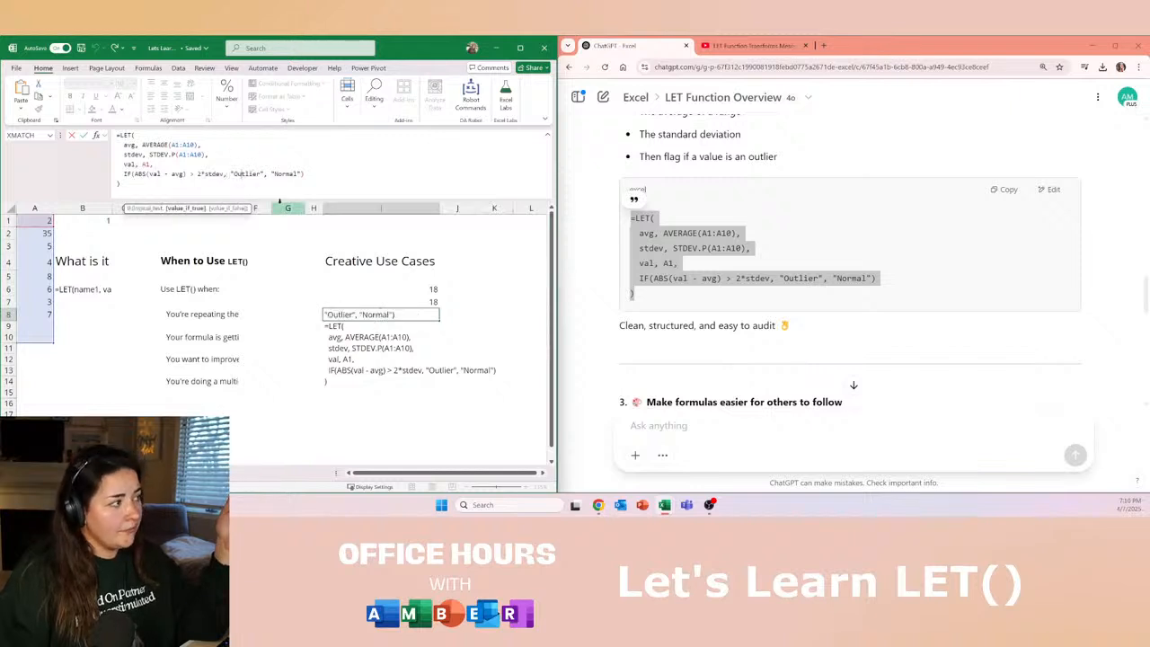
{"action": "left_click", "coordinate": [193, 182]}
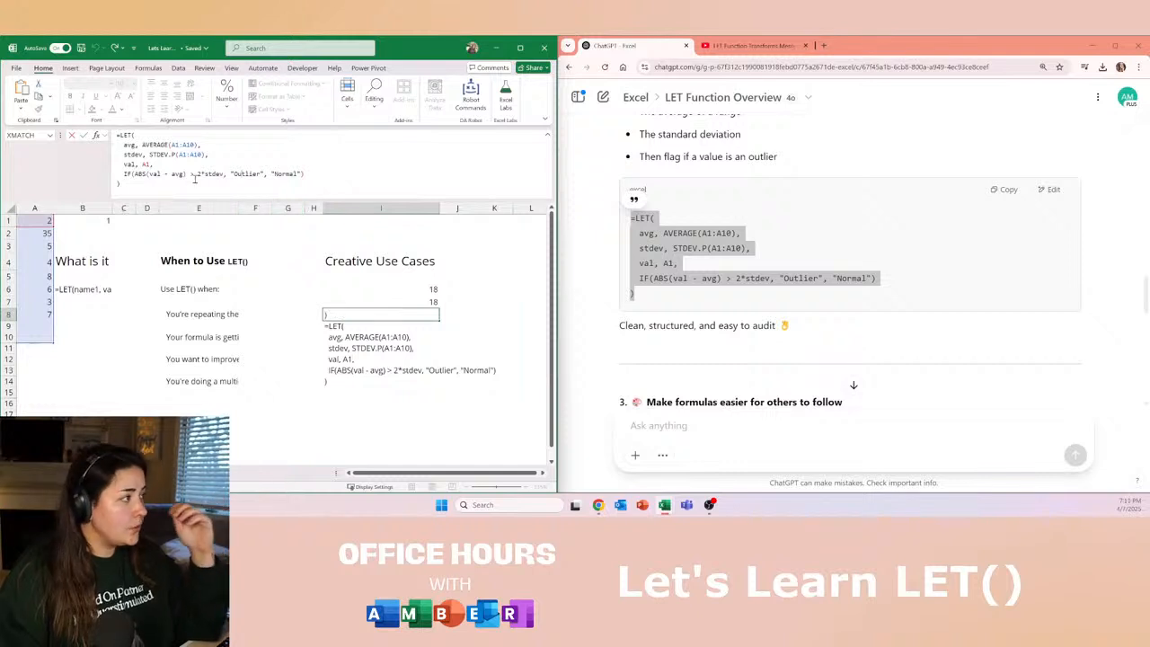
Review how the I8 formula's name and value pairs lead to its final calculation, keeping the formula as it is.
{"action": "left_click", "coordinate": [120, 144]}
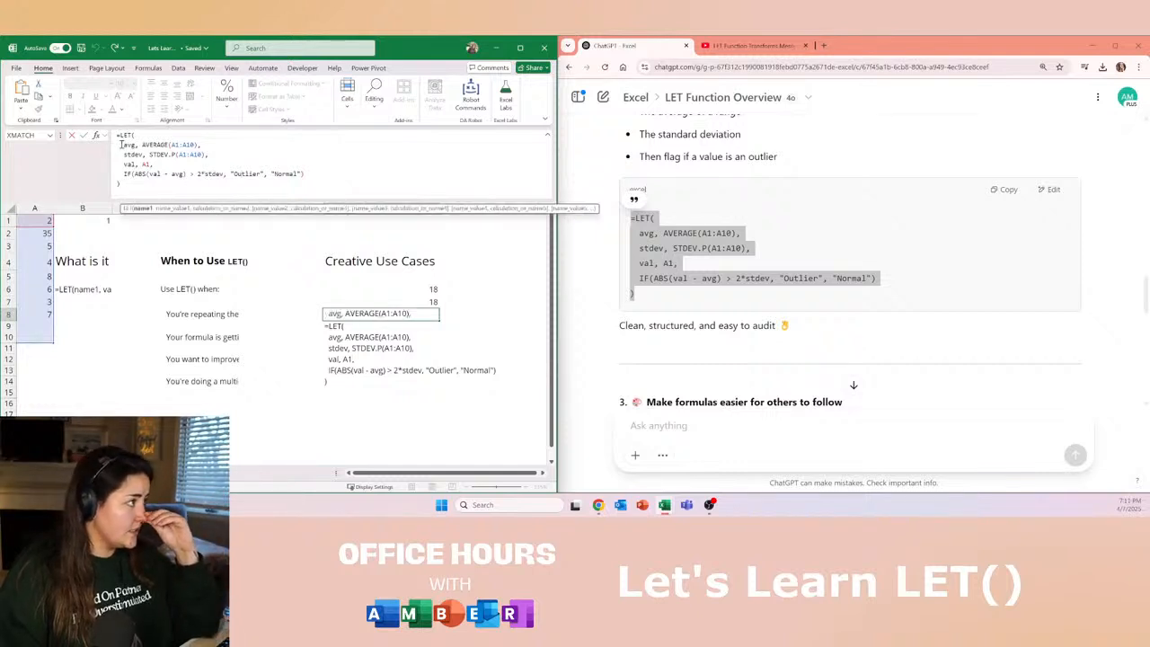
{"action": "left_click_drag", "start_coordinate": [123, 143], "coordinate": [208, 155]}
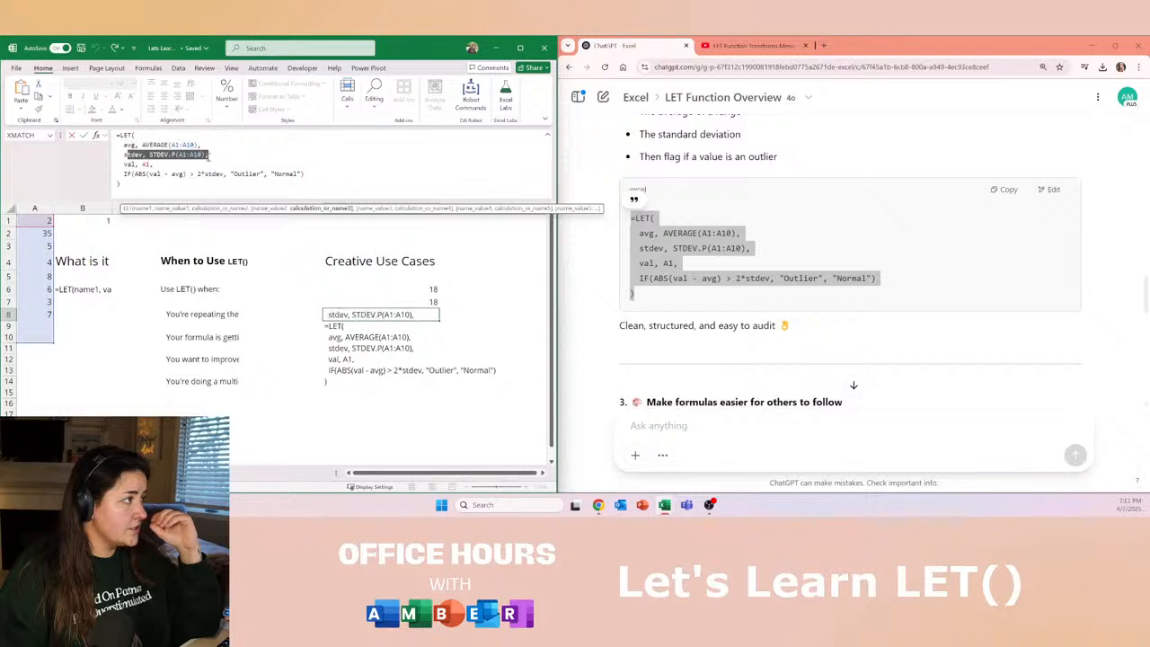
{"action": "mouse_move", "coordinate": [124, 164]}
{"action": "left_mouse_down"}
{"action": "mouse_move", "coordinate": [306, 172]}
{"action": "mouse_move", "coordinate": [121, 175]}
{"action": "left_mouse_up"}
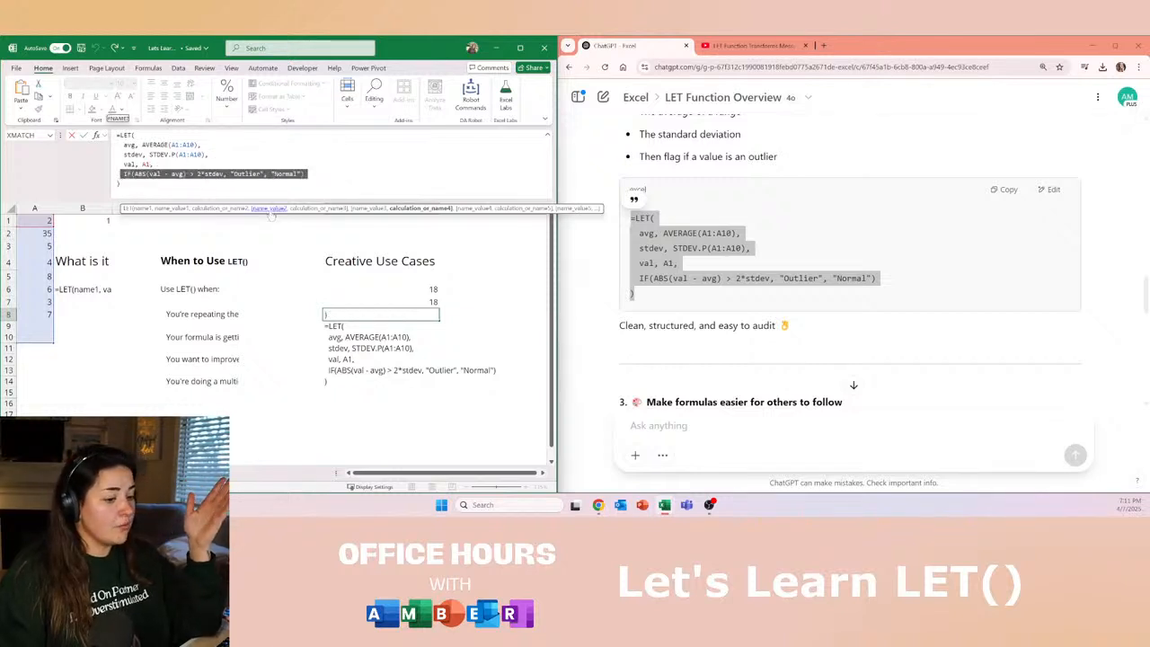
{"action": "left_click", "coordinate": [191, 145]}
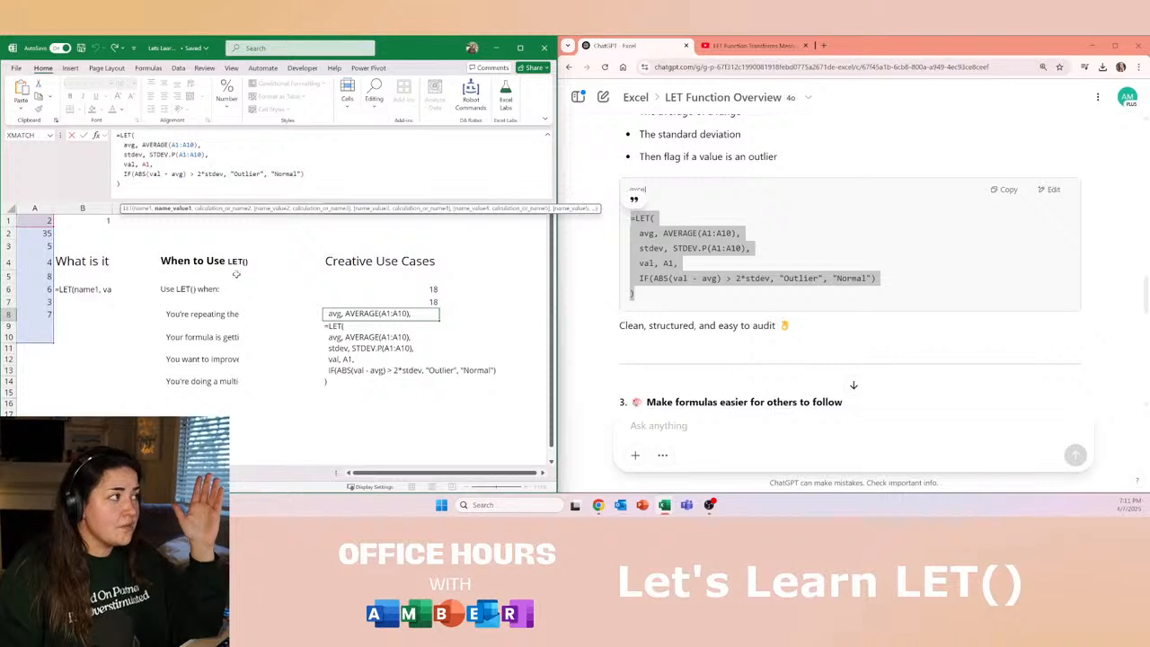
{"action": "key", "text": "ctrl+Return"}
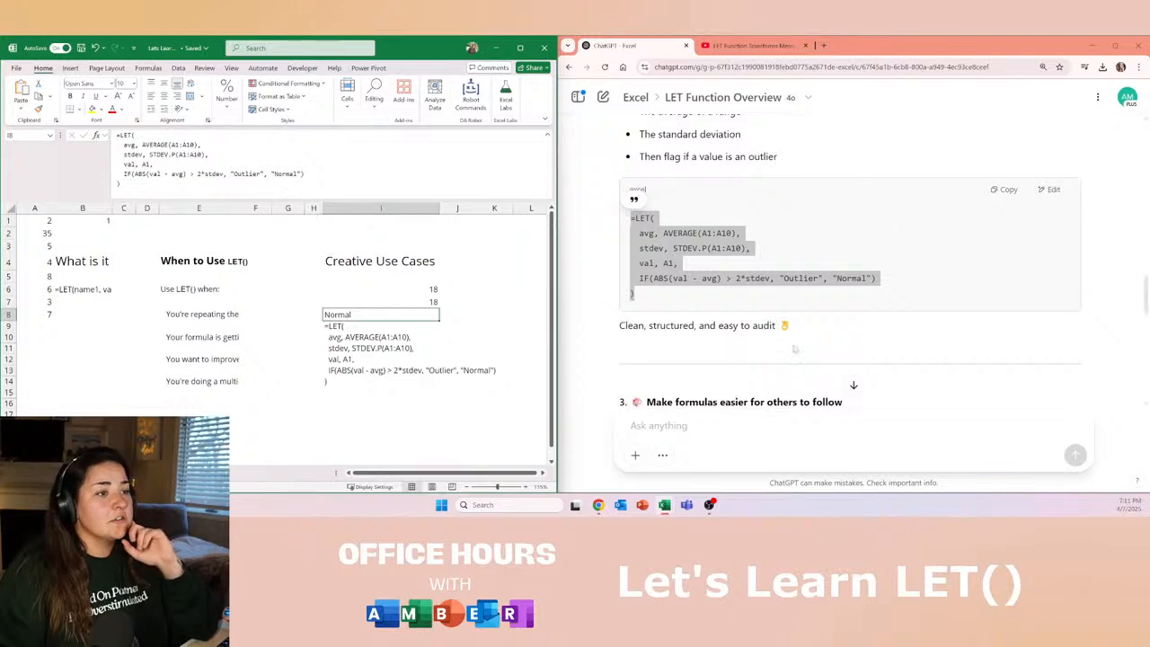
Copy the LET formula with Revenue, Cost, Profit and Margin from ChatGPT's third use case, "Make formulas easier for others to follow".
{"action": "left_click", "coordinate": [795, 357]}
{"action": "scroll", "coordinate": [787, 332], "scroll_direction": "down", "scroll_amount": 3}
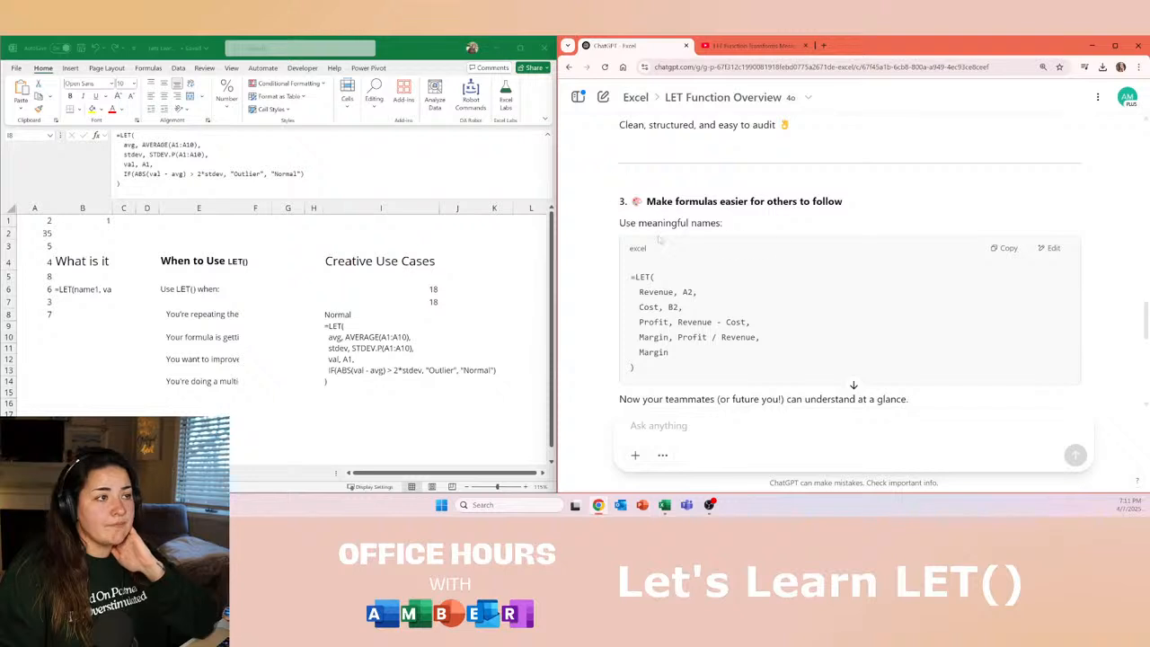
{"action": "scroll", "coordinate": [659, 248], "scroll_direction": "down", "scroll_amount": 2}
{"action": "scroll", "coordinate": [658, 249], "scroll_direction": "up", "scroll_amount": 1}
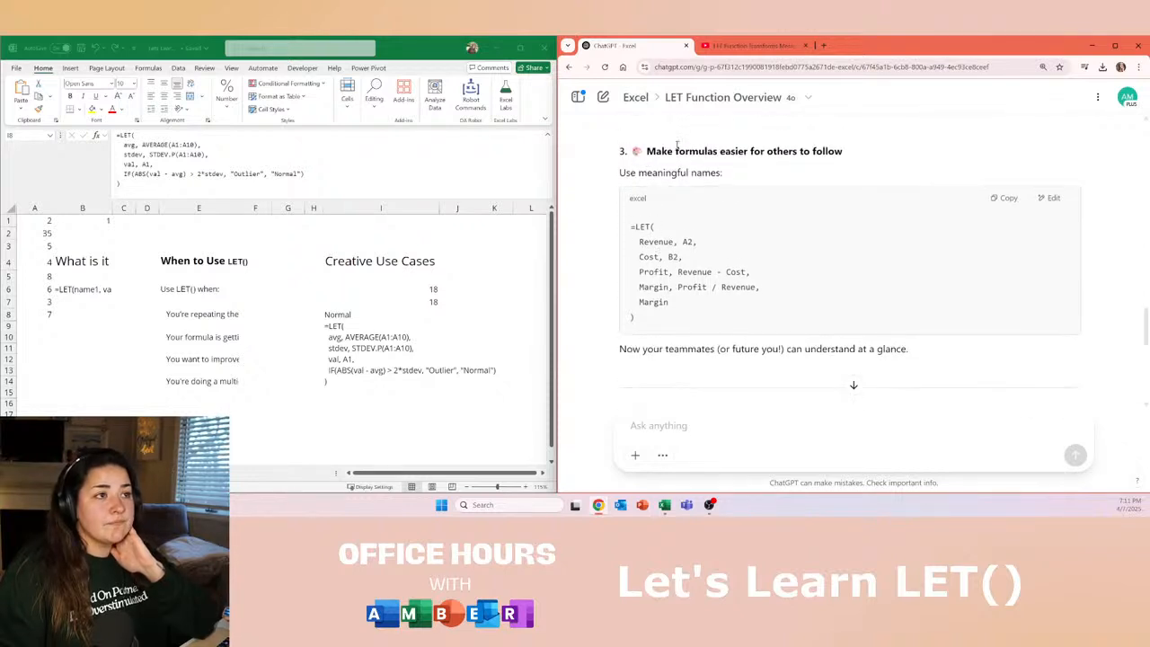
{"action": "left_click_drag", "start_coordinate": [641, 151], "coordinate": [822, 151]}
{"action": "left_click_drag", "start_coordinate": [632, 332], "coordinate": [614, 231]}
{"action": "right_click", "coordinate": [662, 234]}
{"action": "left_click", "coordinate": [681, 244]}
Paste the copied margin formula as text lines starting in I16 and enter it as a working formula in I15.
{"action": "left_click", "coordinate": [345, 395]}
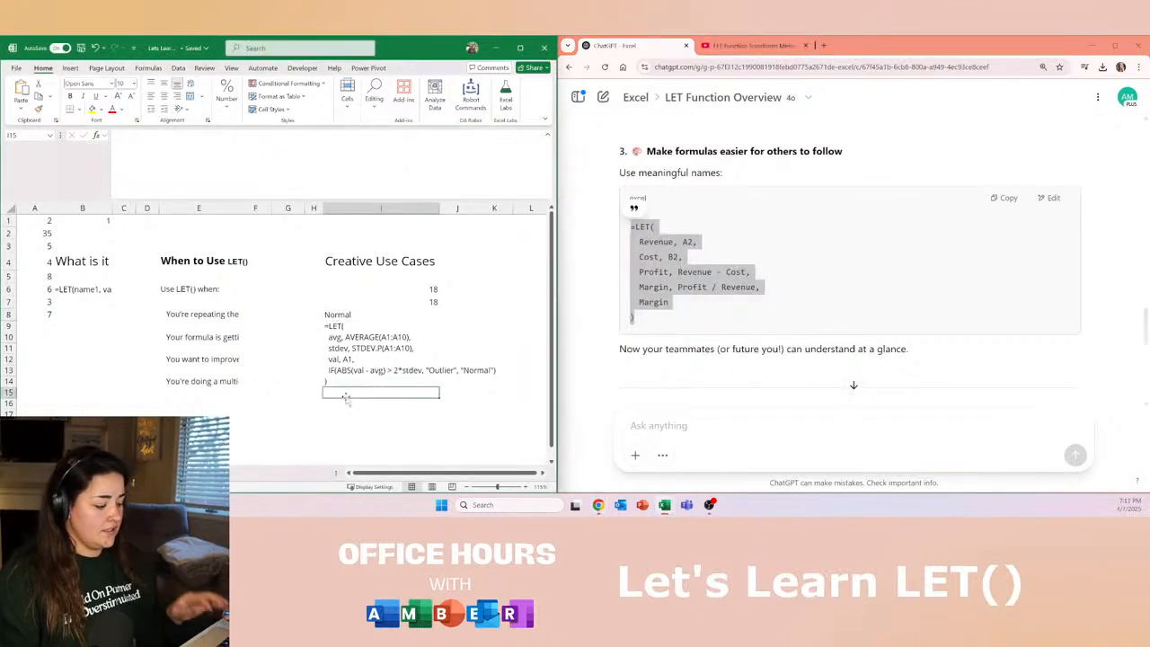
{"action": "key", "text": "Down"}
{"action": "key", "text": "Left"}
{"action": "key", "text": "Right"}
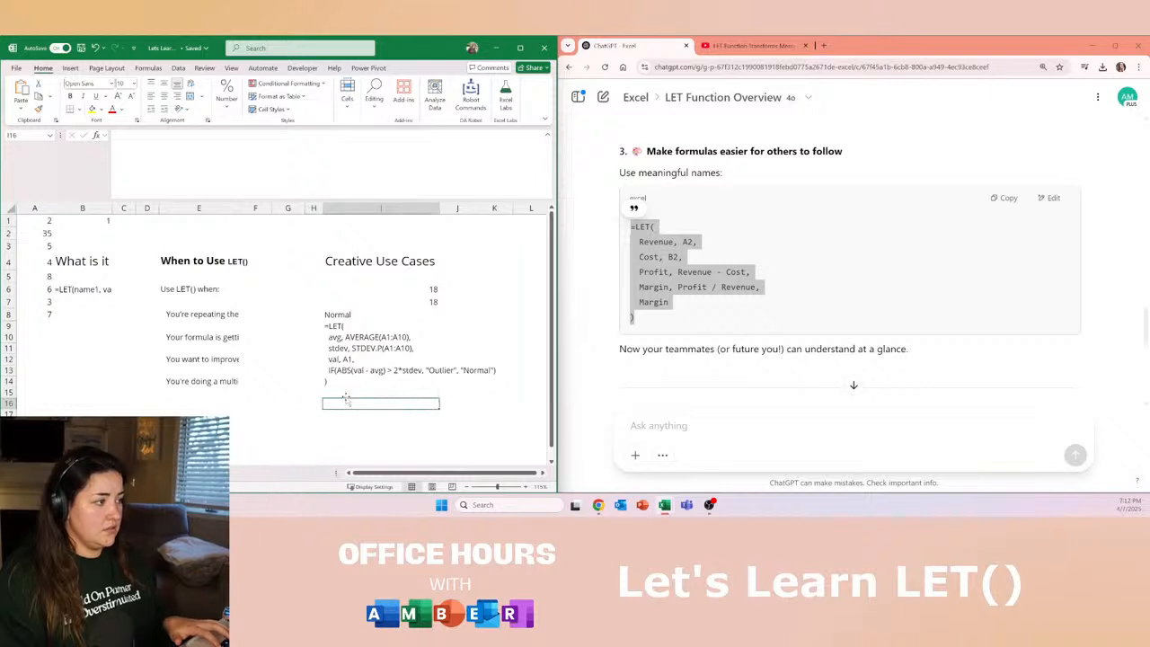
{"action": "key", "text": "ctrl+v"}
{"action": "left_click", "coordinate": [345, 395]}
{"action": "double_click", "coordinate": [345, 395]}
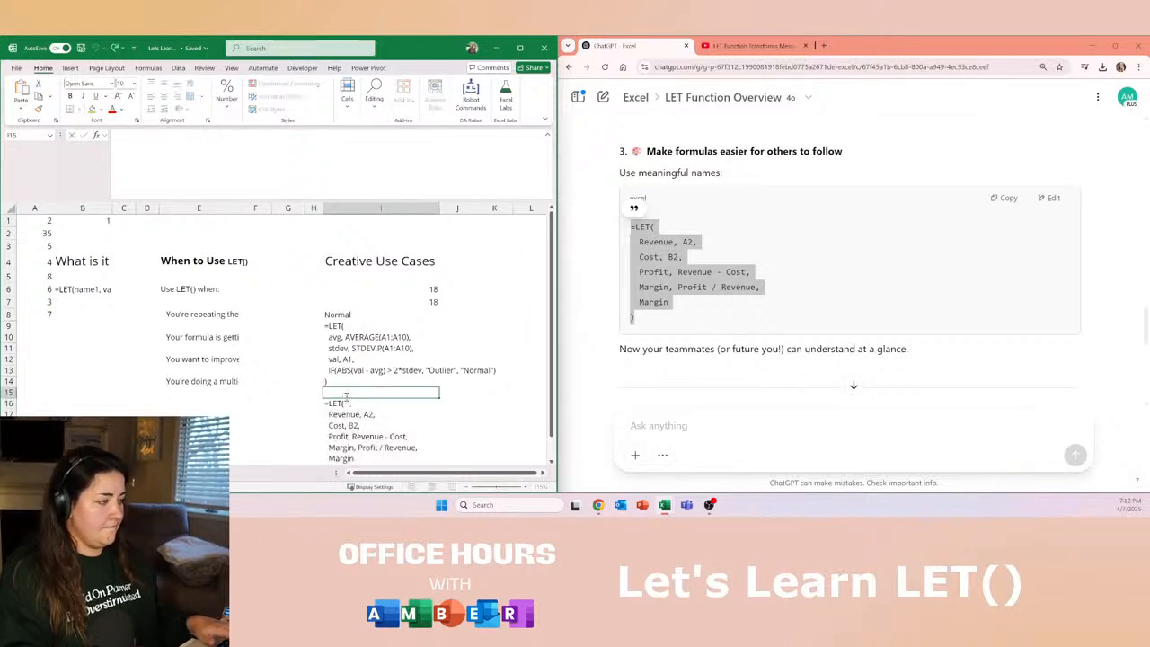
{"action": "key", "text": "Return"}
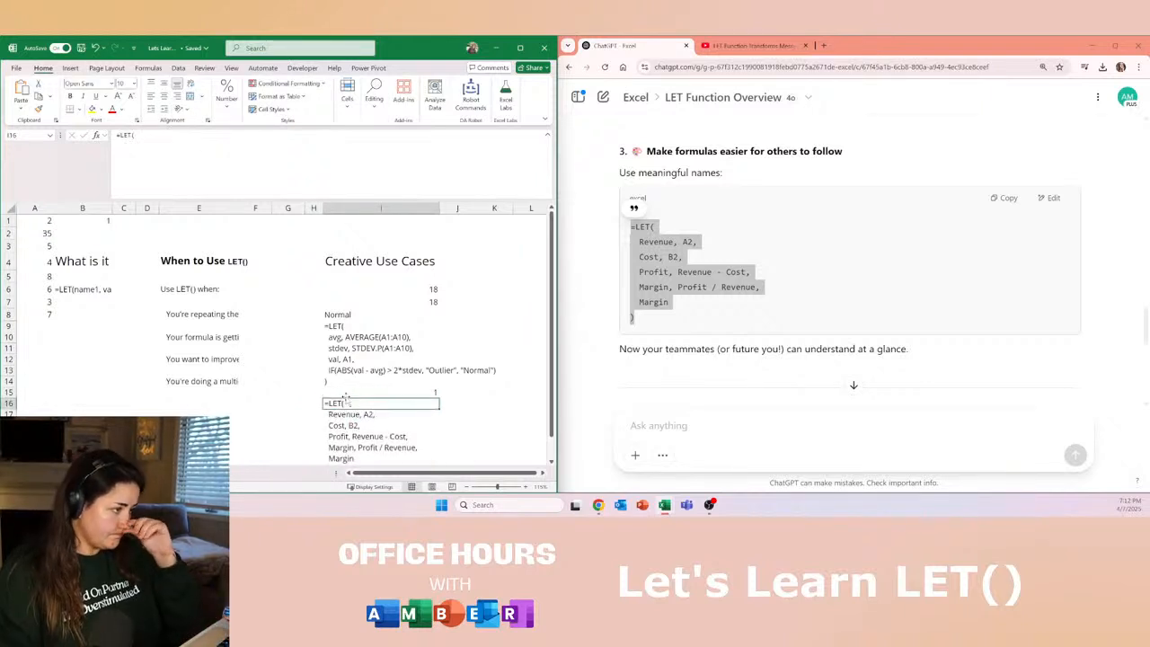
Move the outlier example, its result and formula text, from I8:I14 to column K starting in K6.
{"action": "scroll", "coordinate": [345, 397], "scroll_direction": "down", "scroll_amount": 5}
{"action": "scroll", "coordinate": [345, 397], "scroll_direction": "up", "scroll_amount": 4}
{"action": "key", "text": "Up"}
{"action": "key", "text": "Up"}
{"action": "key", "text": "Up"}
{"action": "key", "text": "Up"}
{"action": "key", "text": "Up"}
{"action": "key", "text": "Up"}
{"action": "key", "text": "Up"}
{"action": "key", "text": "Up"}
{"action": "key", "text": "Up"}
{"action": "key", "text": "Up"}
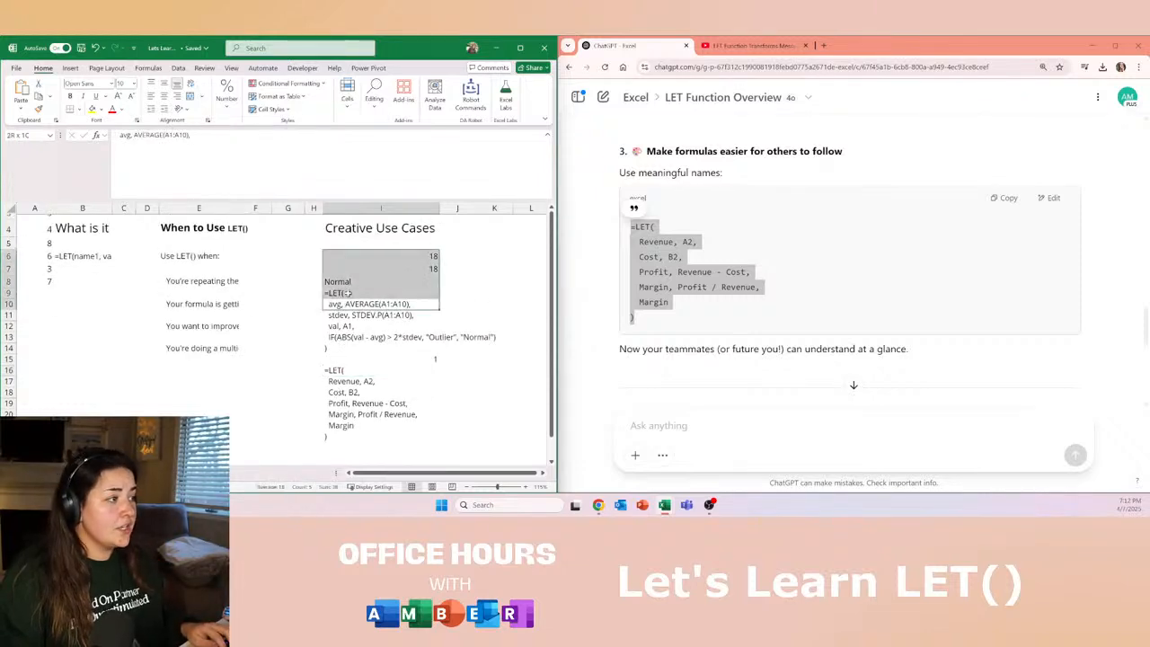
{"action": "left_click_drag", "start_coordinate": [413, 48], "coordinate": [1, 173]}
{"action": "left_click", "coordinate": [384, 371]}
{"action": "left_click_drag", "start_coordinate": [352, 316], "coordinate": [480, 288]}
Move the margin formula and its text lines from I15:I22 up to the cells starting in I8.
{"action": "left_click", "coordinate": [378, 393]}
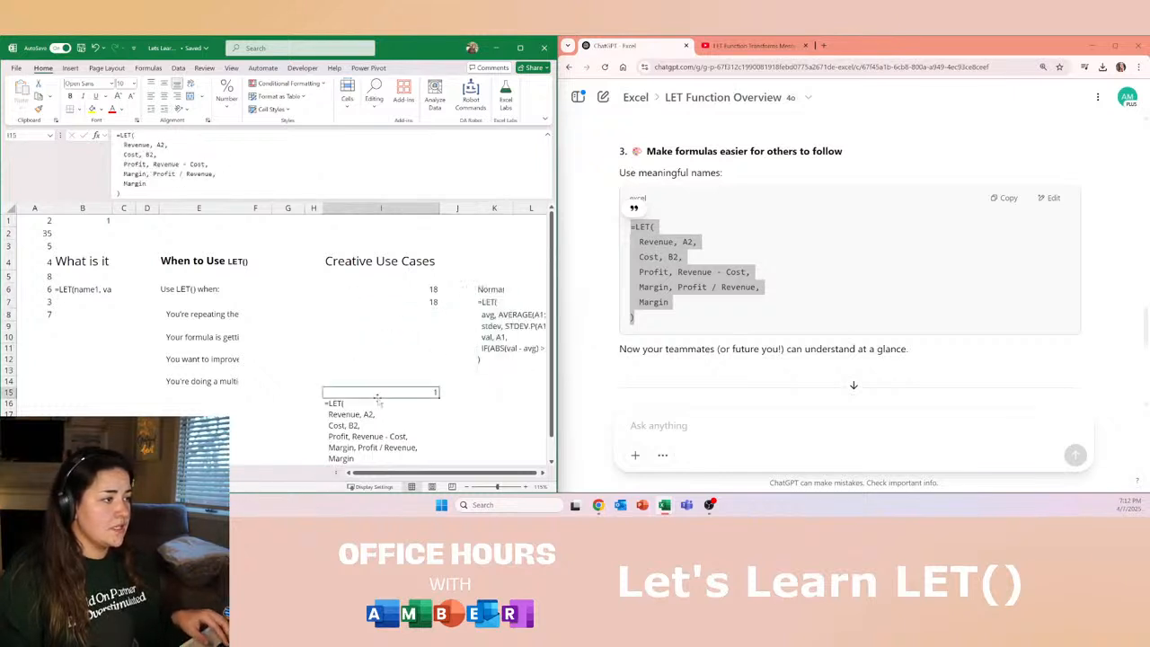
{"action": "scroll", "coordinate": [375, 402], "scroll_direction": "down", "scroll_amount": 1}
{"action": "key", "text": "ctrl+shift+Down"}
{"action": "key", "text": "ctrl+x"}
{"action": "key", "text": "Up"}
{"action": "key", "text": "Up"}
{"action": "key", "text": "Up"}
{"action": "key", "text": "Up"}
{"action": "key", "text": "Up"}
{"action": "key", "text": "Up"}
{"action": "key", "text": "Up"}
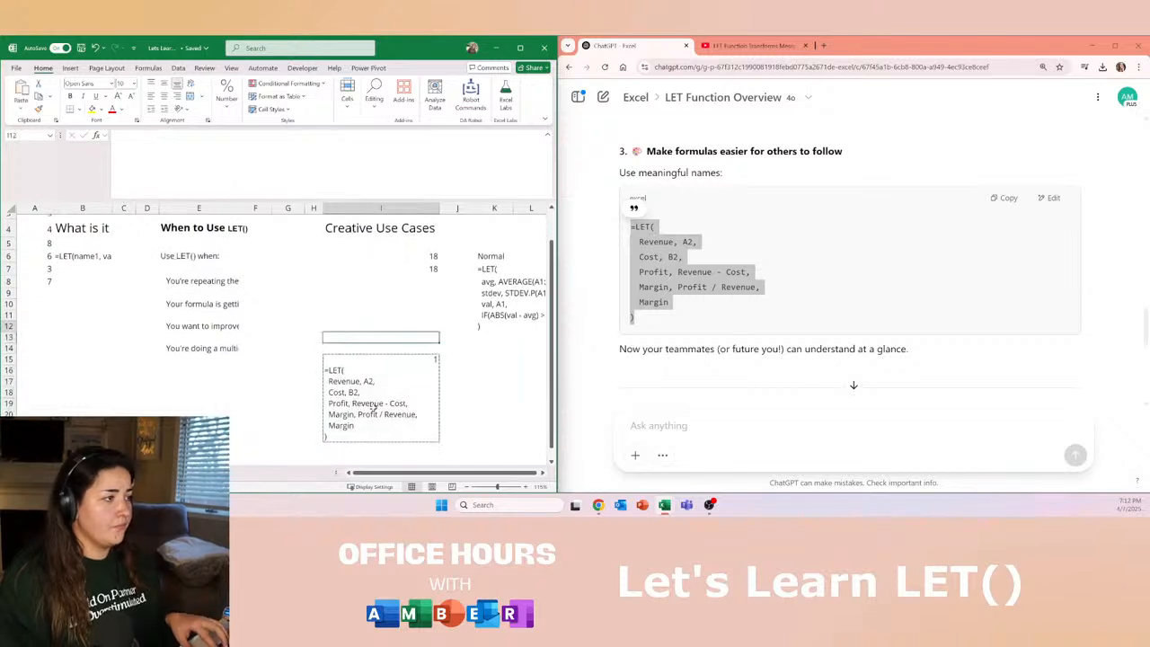
{"action": "key", "text": "ctrl+v"}
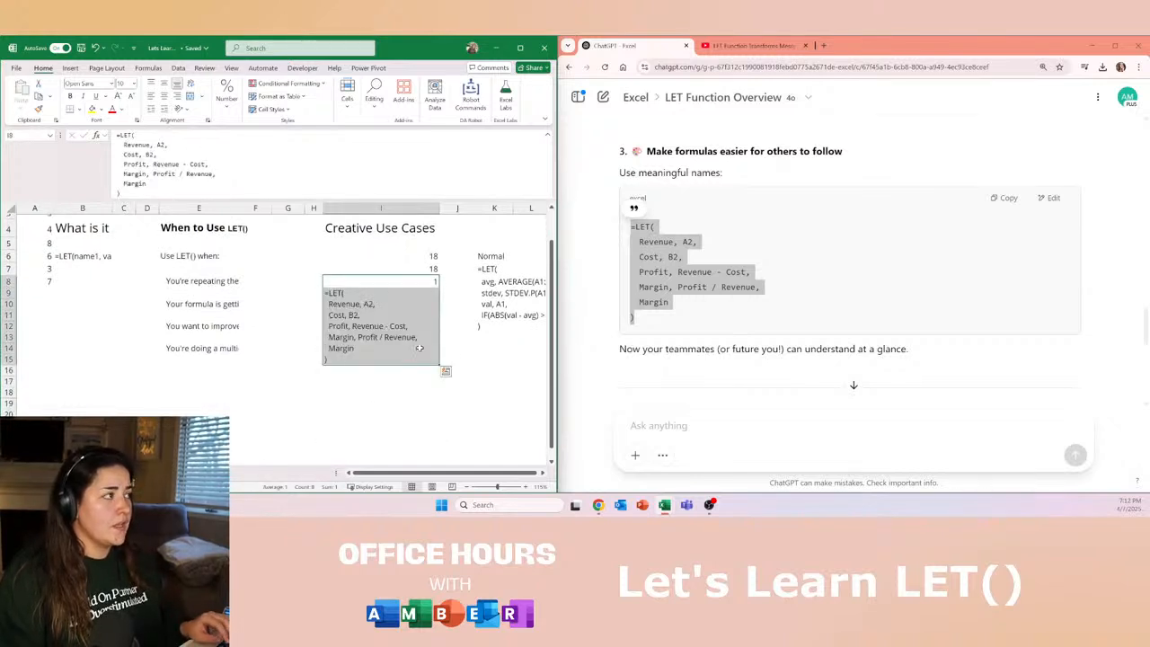
Examine the I8 formula's names Revenue, Cost, Profit and Margin with the values assigned to them.
{"action": "left_click", "coordinate": [375, 283]}
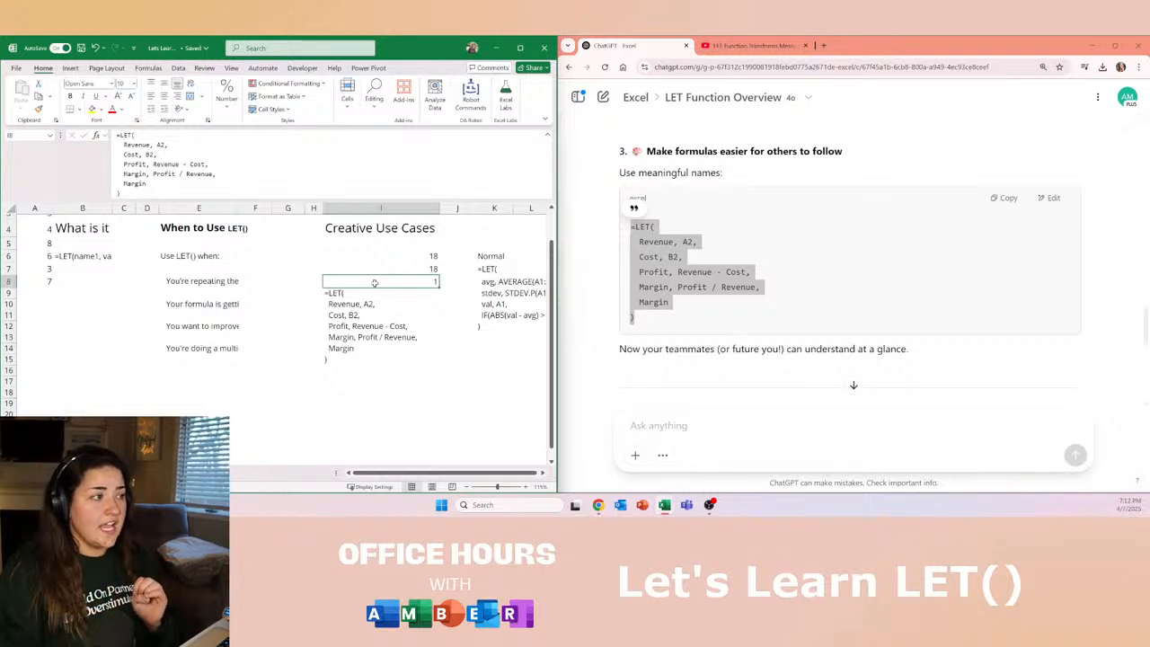
{"action": "left_click", "coordinate": [340, 294]}
{"action": "left_click", "coordinate": [348, 281]}
{"action": "left_click", "coordinate": [148, 155]}
{"action": "left_click", "coordinate": [162, 145]}
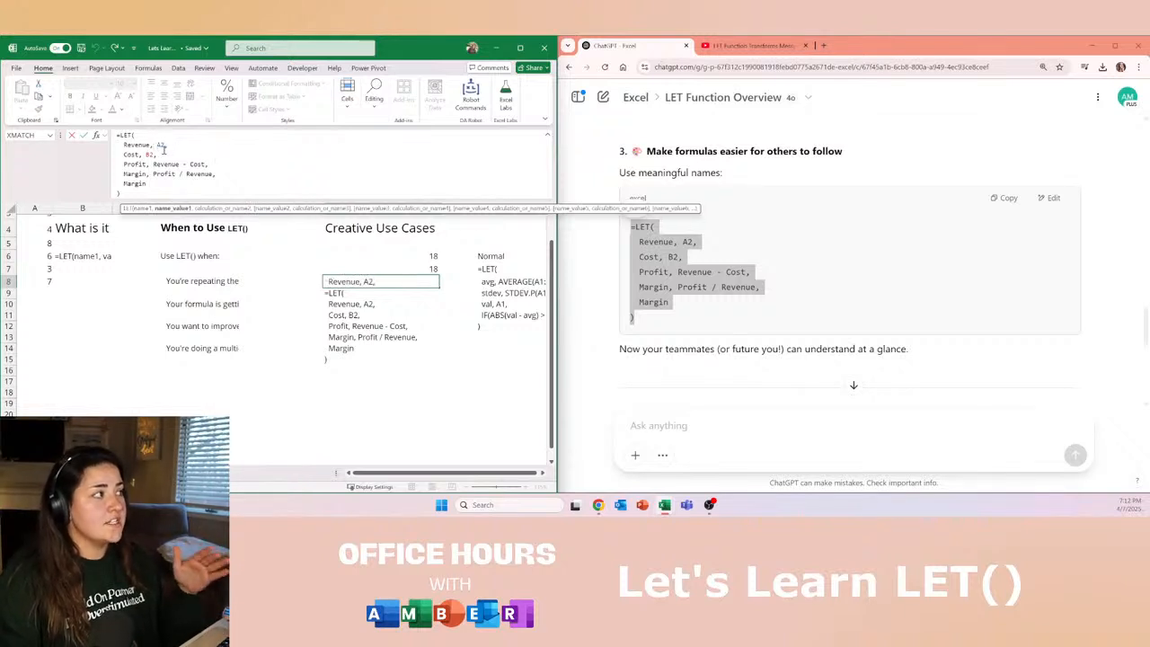
{"action": "key", "text": "Escape"}
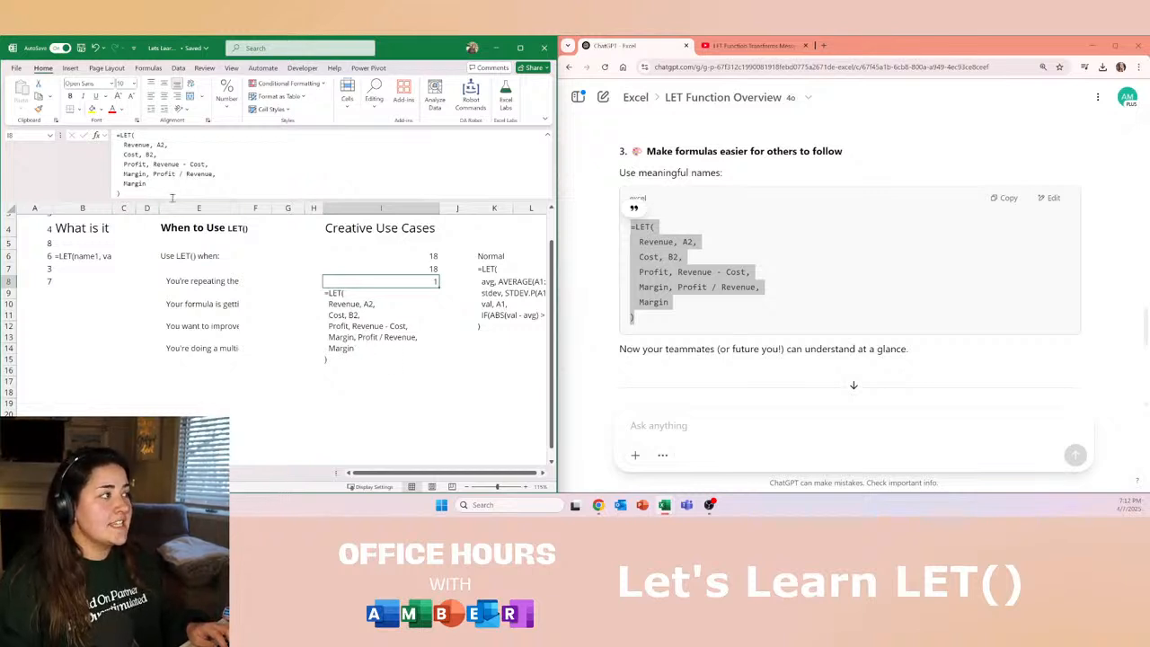
{"action": "left_click", "coordinate": [168, 181]}
{"action": "left_click", "coordinate": [244, 177]}
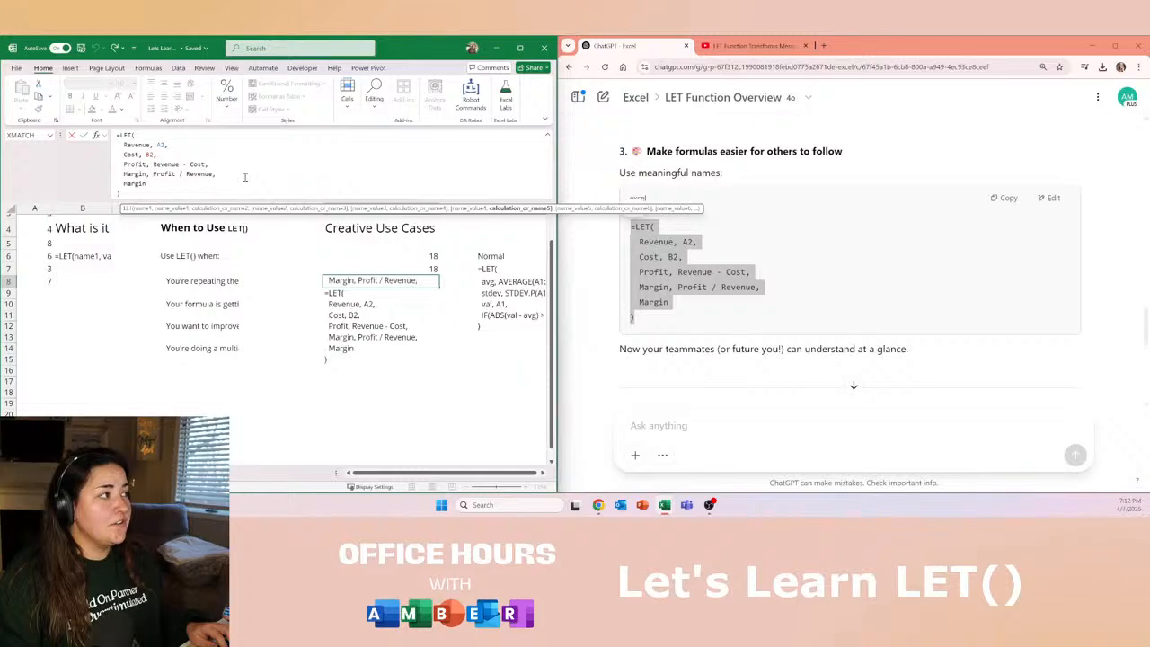
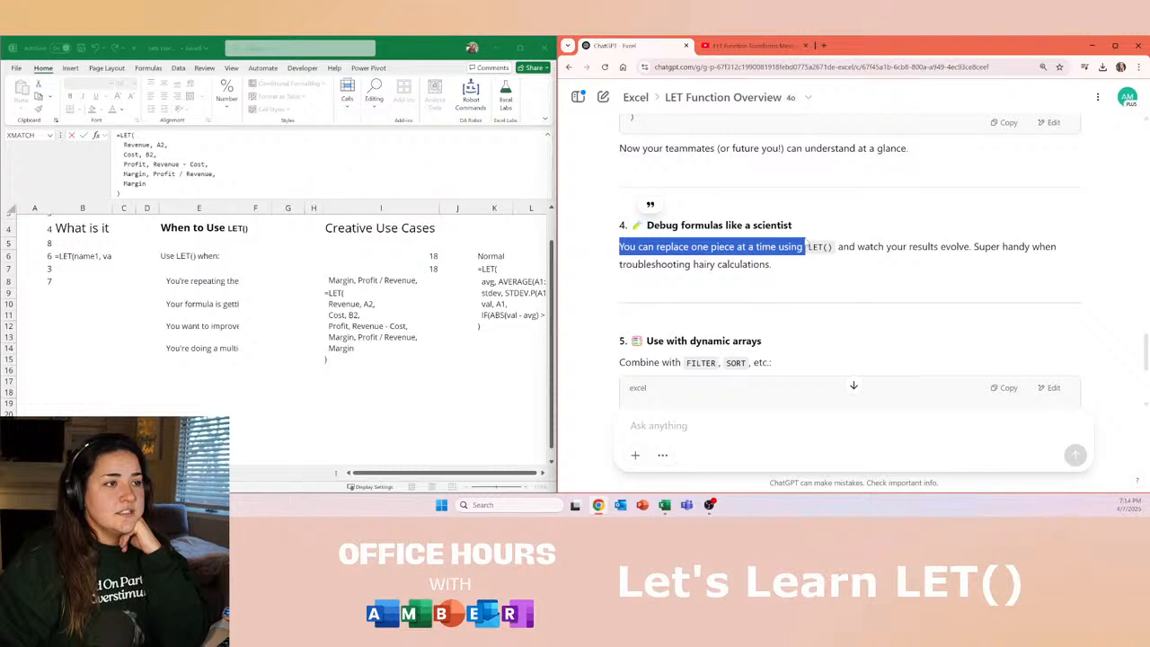
Read ChatGPT's fourth use case on debugging formulas one piece at a time, leaving the I8 formula without the stray J17 reference.
{"action": "mouse_move", "coordinate": [804, 246]}
{"action": "left_mouse_down"}
{"action": "mouse_move", "coordinate": [1059, 246]}
{"action": "mouse_move", "coordinate": [816, 264]}
{"action": "left_mouse_up"}
{"action": "left_click", "coordinate": [816, 263]}
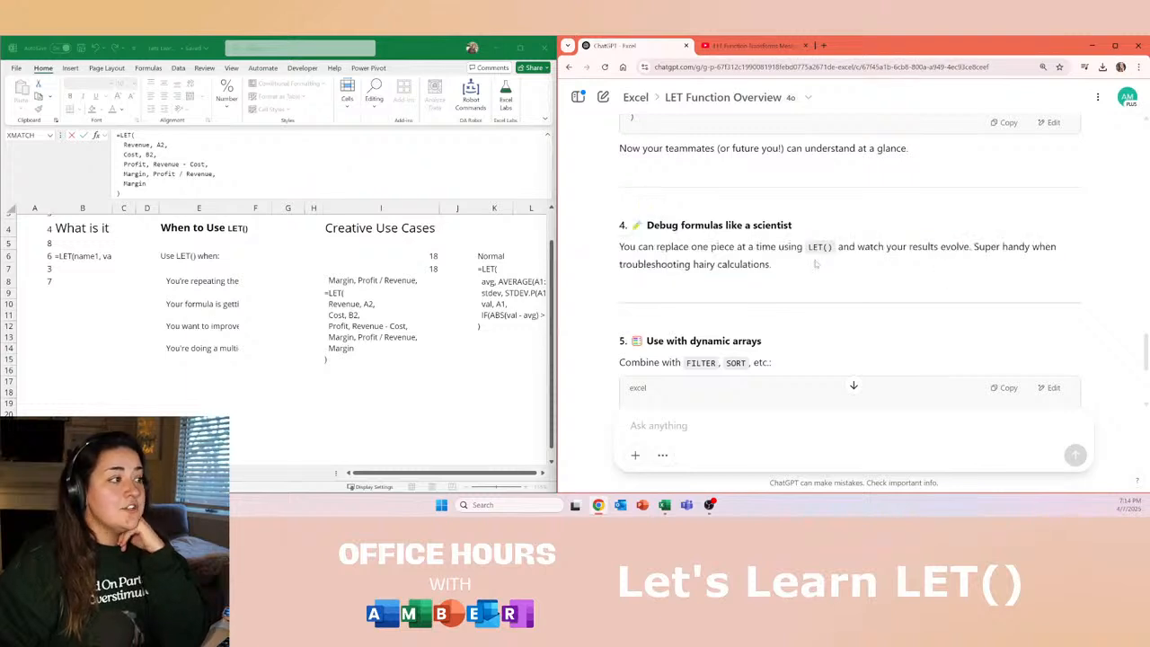
{"action": "left_click", "coordinate": [390, 361]}
{"action": "left_click", "coordinate": [383, 382]}
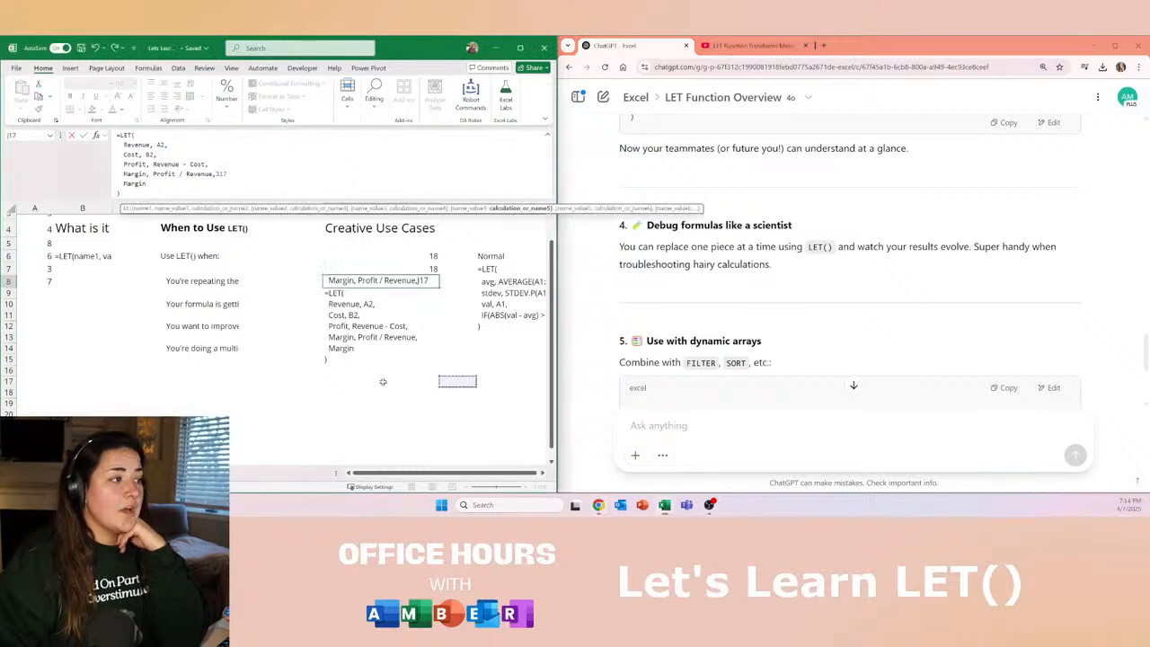
{"action": "key", "text": "BackSpace"}
{"action": "key", "text": "BackSpace"}
{"action": "key", "text": "BackSpace"}
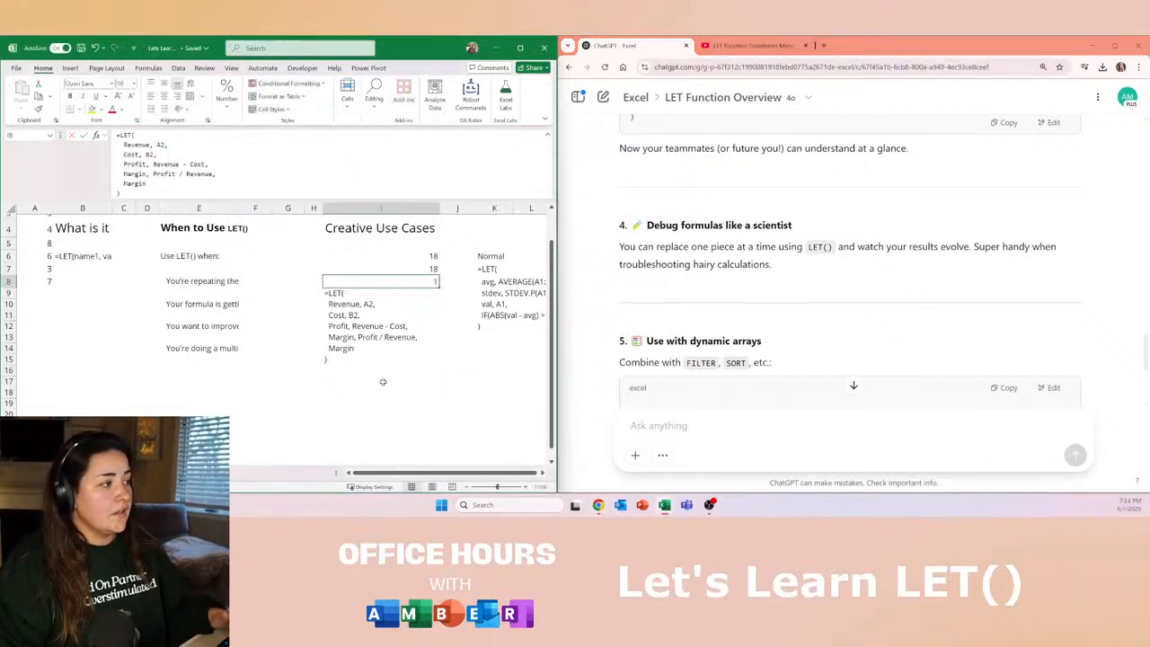
Examine the closing Margin argument that serves as the final calculation in the I8 formula.
{"action": "left_click", "coordinate": [163, 186]}
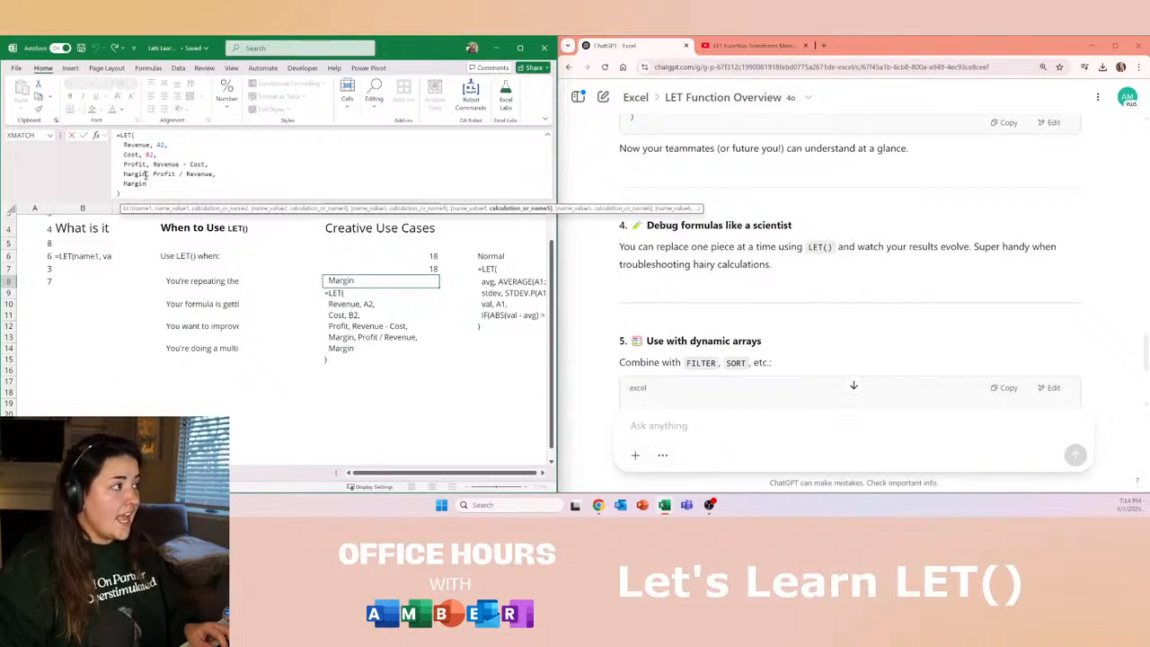
{"action": "left_click_drag", "start_coordinate": [150, 182], "coordinate": [120, 184]}
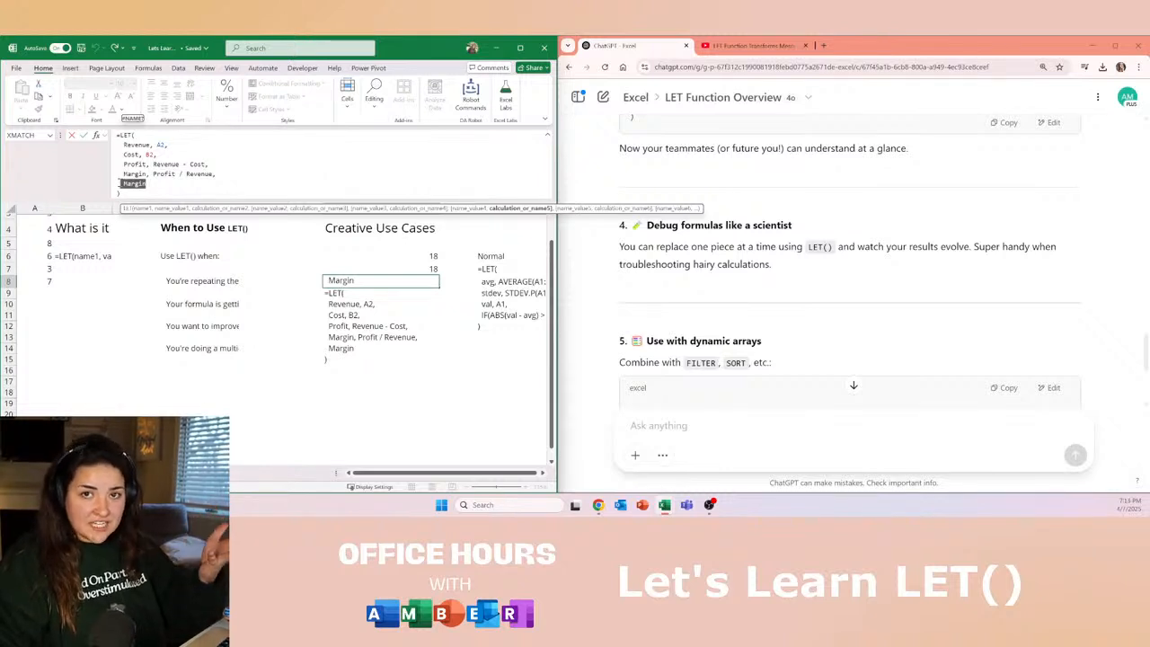
{"action": "left_click", "coordinate": [172, 186]}
{"action": "left_click_drag", "start_coordinate": [173, 186], "coordinate": [119, 184]}
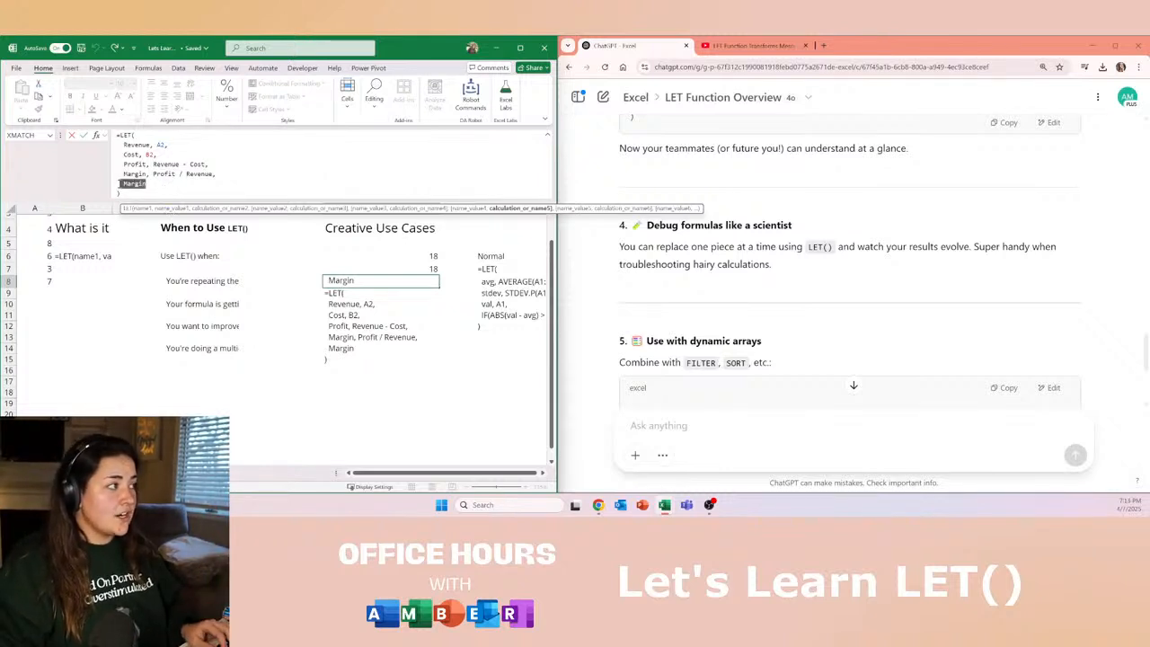
{"action": "key", "text": "Return"}
Examine the outlier example's final IF calculation in K11 for comparison, leaving its text as it is.
{"action": "left_click", "coordinate": [490, 328]}
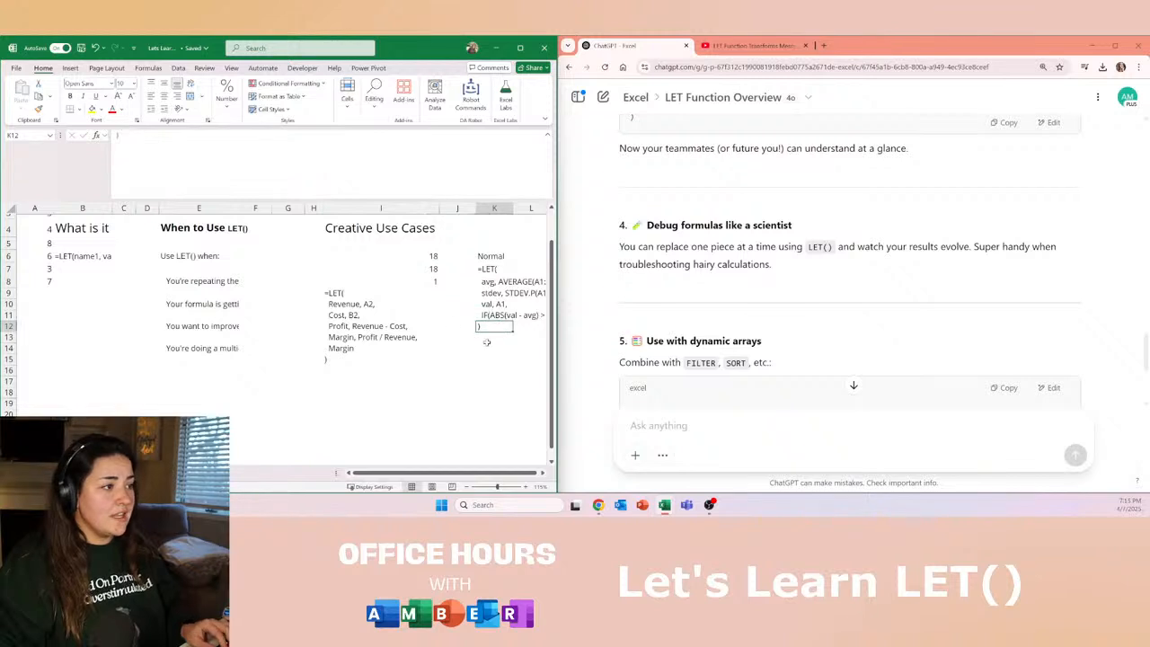
{"action": "scroll", "coordinate": [396, 364], "scroll_direction": "right", "scroll_amount": 3}
{"action": "left_click", "coordinate": [359, 315]}
{"action": "left_click_drag", "start_coordinate": [305, 192], "coordinate": [88, 130]}
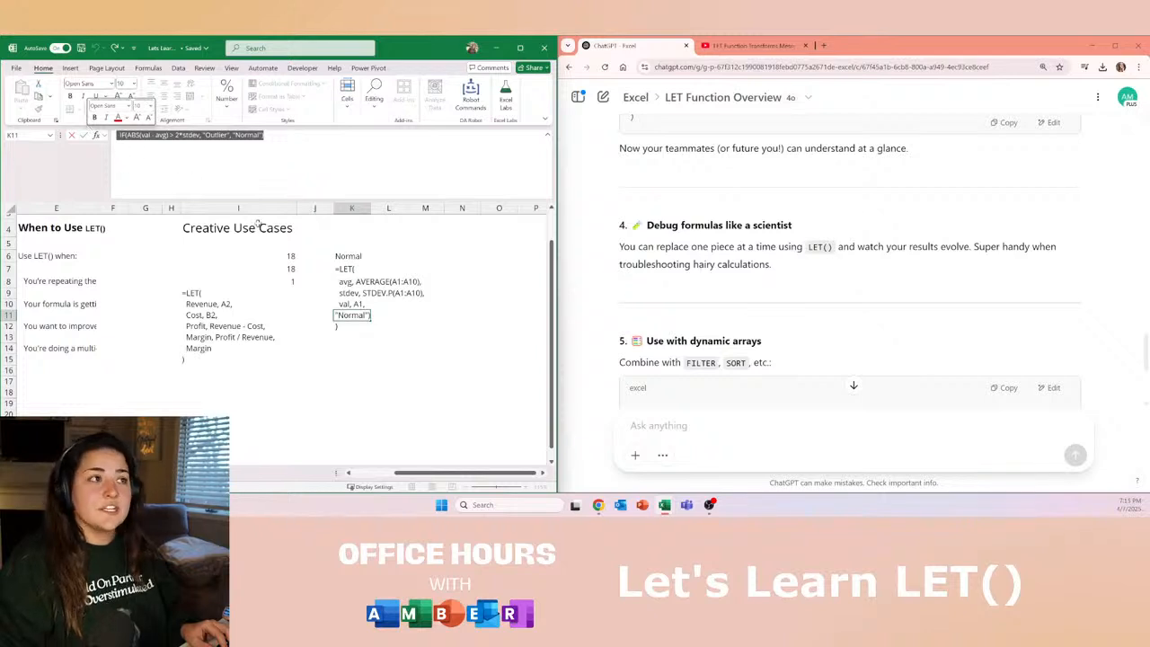
{"action": "key", "text": "Escape"}
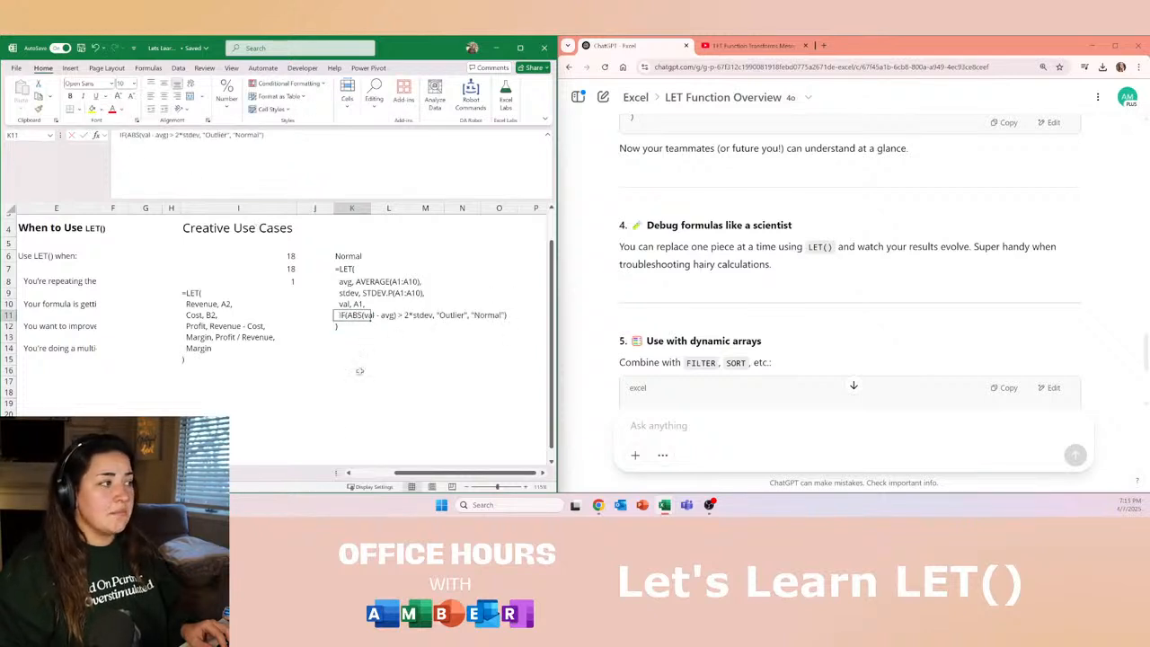
{"action": "scroll", "coordinate": [360, 339], "scroll_direction": "left", "scroll_amount": 3}
Review the margin example's lines in I10:I14 alongside the I8 formula, from the Revenue and Cost inputs to the final Margin.
{"action": "left_click", "coordinate": [308, 349]}
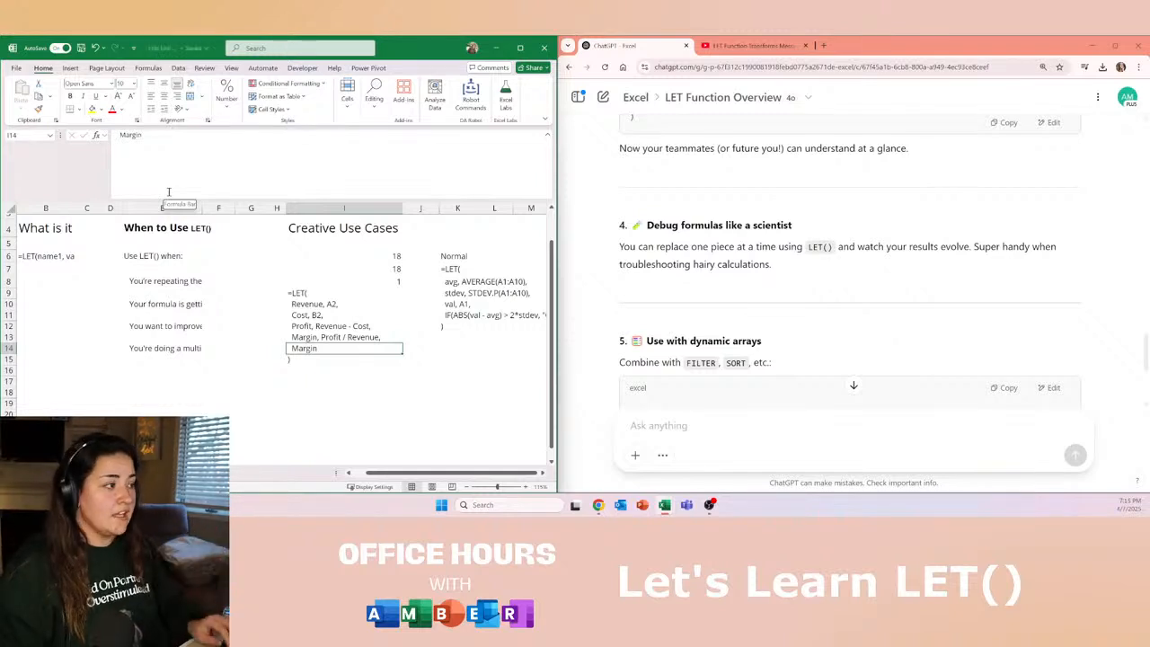
{"action": "key", "text": "Up"}
{"action": "key", "text": "Up"}
{"action": "key", "text": "Up"}
{"action": "key", "text": "Up"}
{"action": "key", "text": "Up"}
{"action": "key", "text": "Up"}
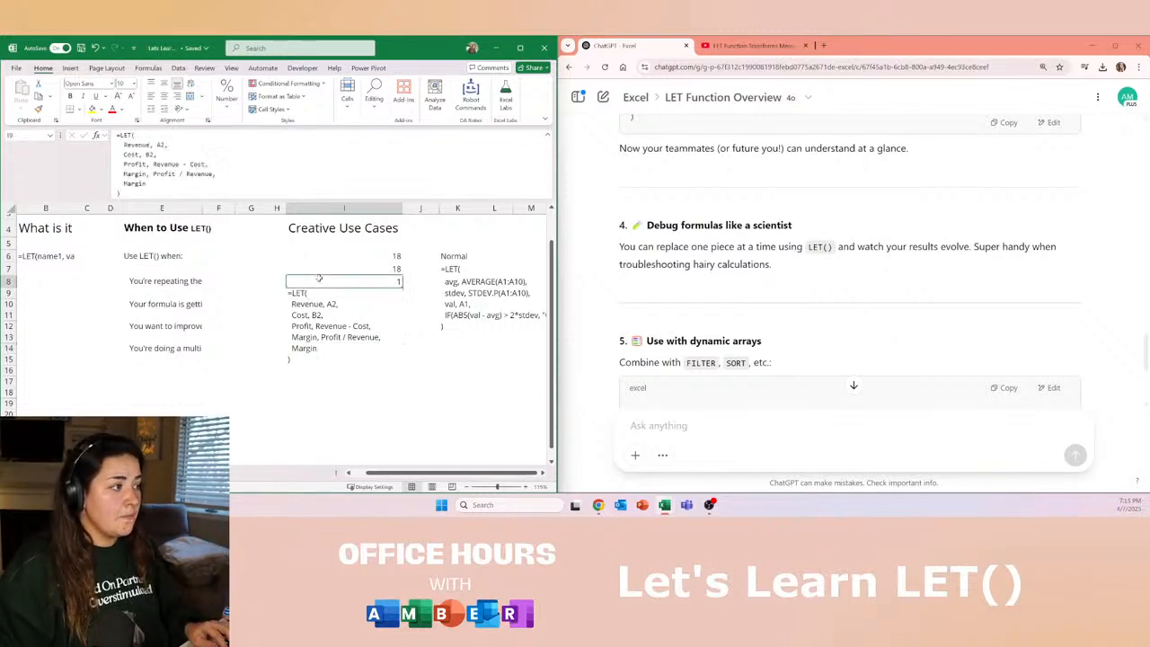
{"action": "left_click", "coordinate": [300, 339]}
{"action": "left_click", "coordinate": [306, 328]}
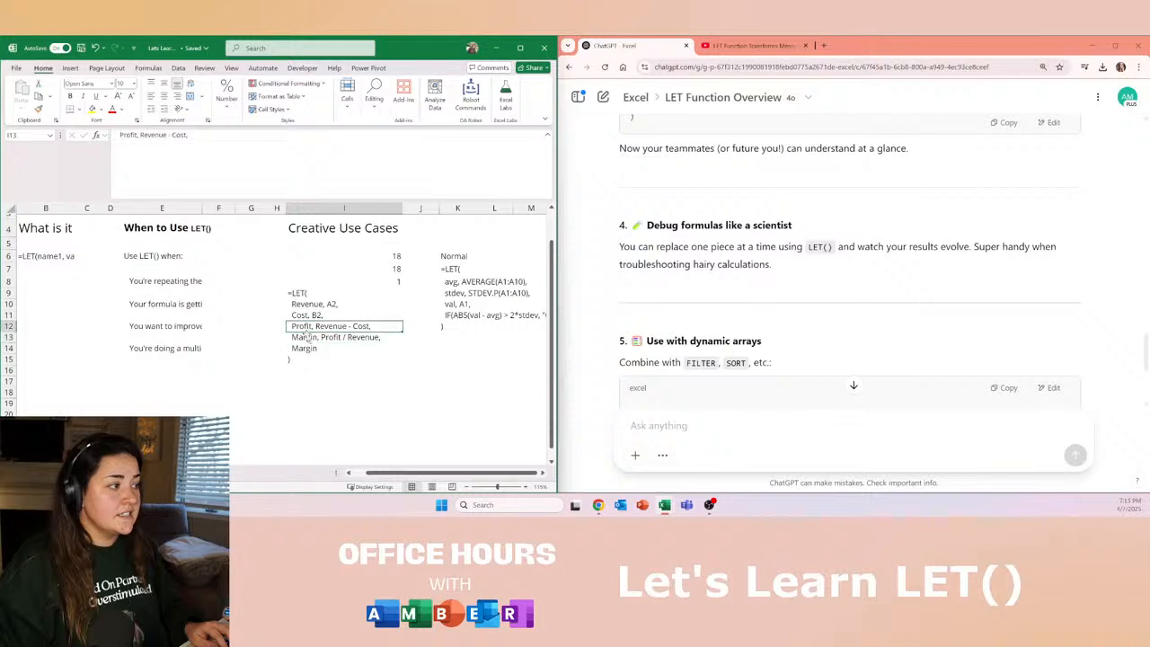
{"action": "left_click_drag", "start_coordinate": [306, 324], "coordinate": [308, 314]}
{"action": "key", "text": "Escape"}
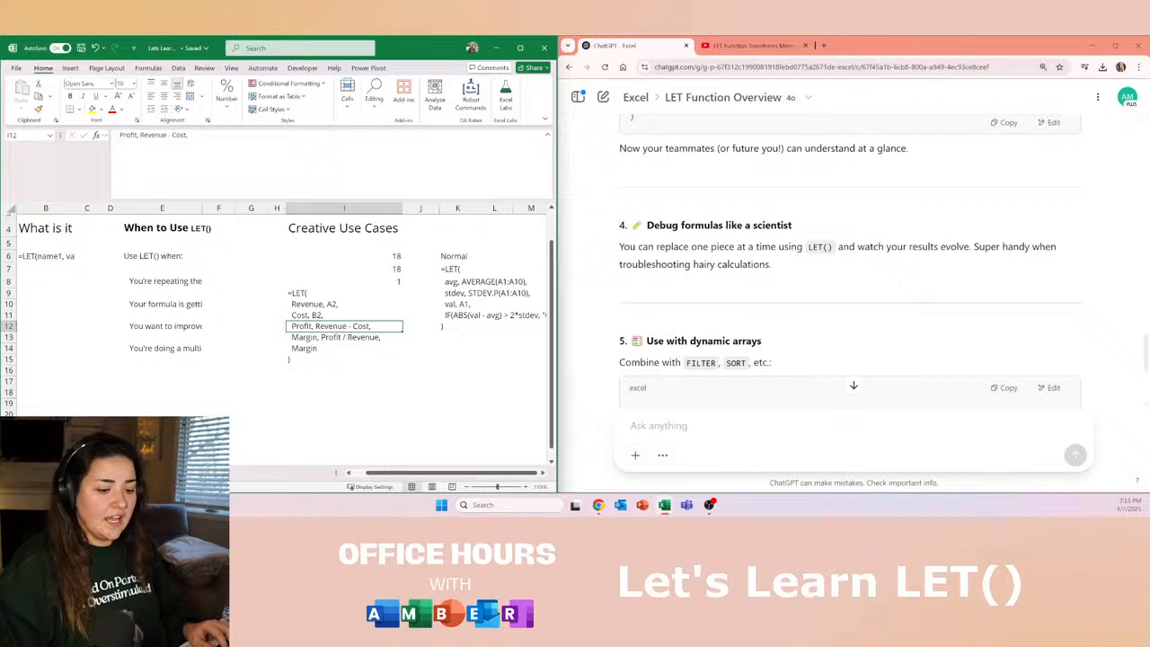
{"action": "left_click_drag", "start_coordinate": [322, 348], "coordinate": [312, 304]}
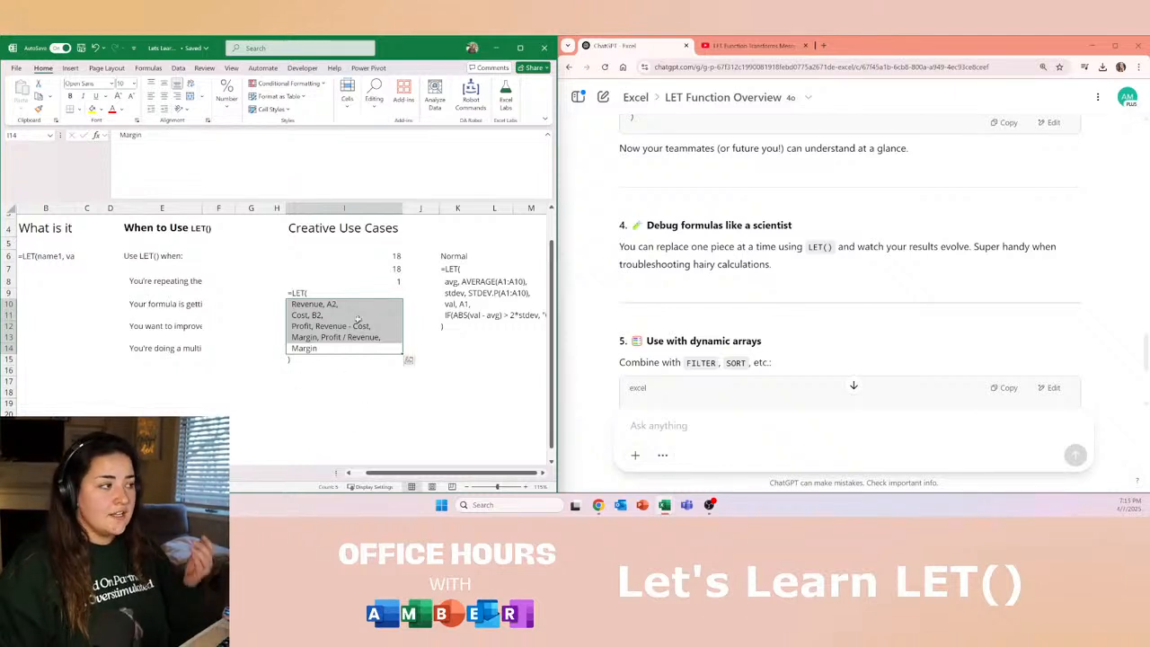
{"action": "left_click", "coordinate": [351, 281]}
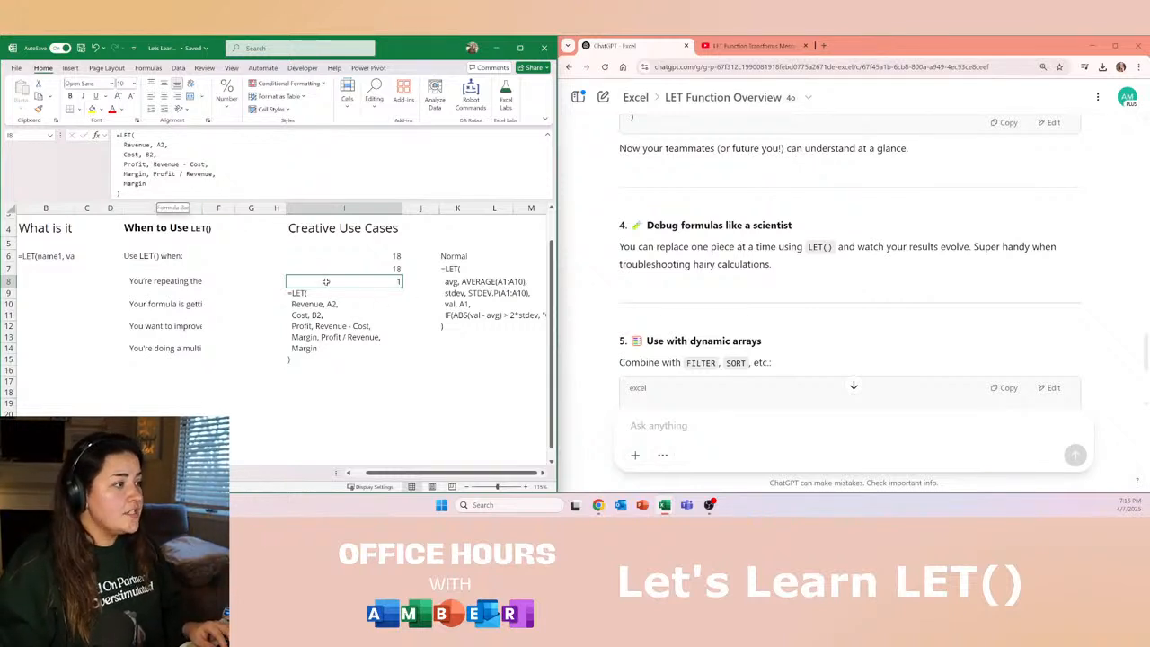
Enter the labels Revenue, Cost, Profit and Margin in cells I16 to I19 below the margin example.
{"action": "left_click", "coordinate": [316, 371]}
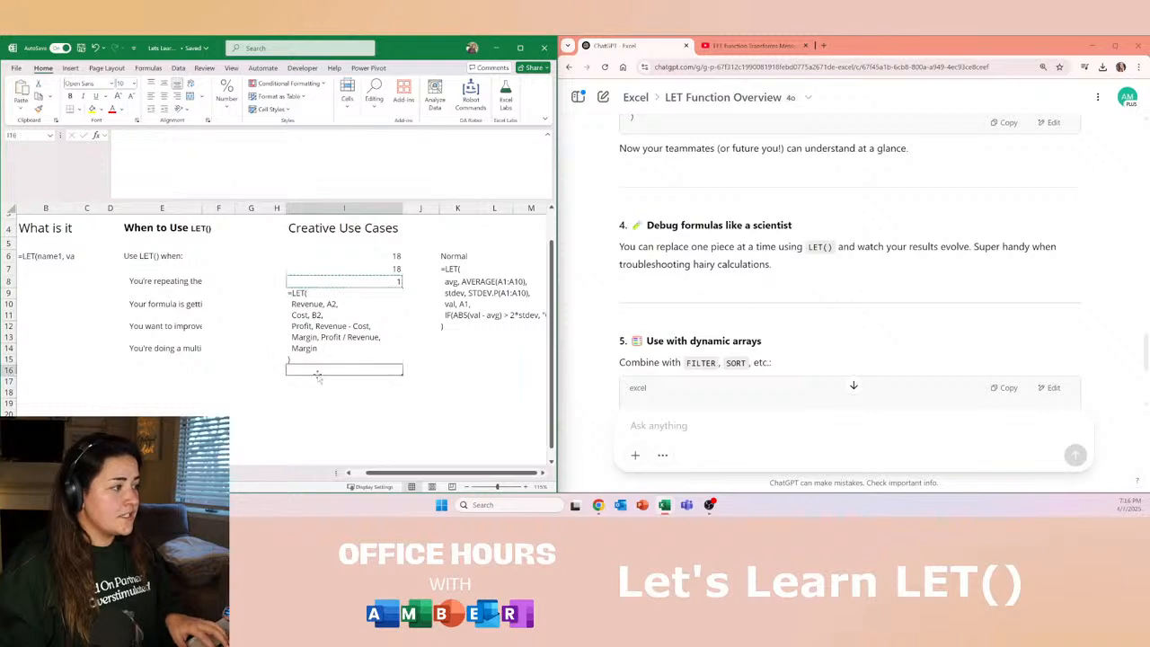
{"action": "type", "text": "Revenue"}
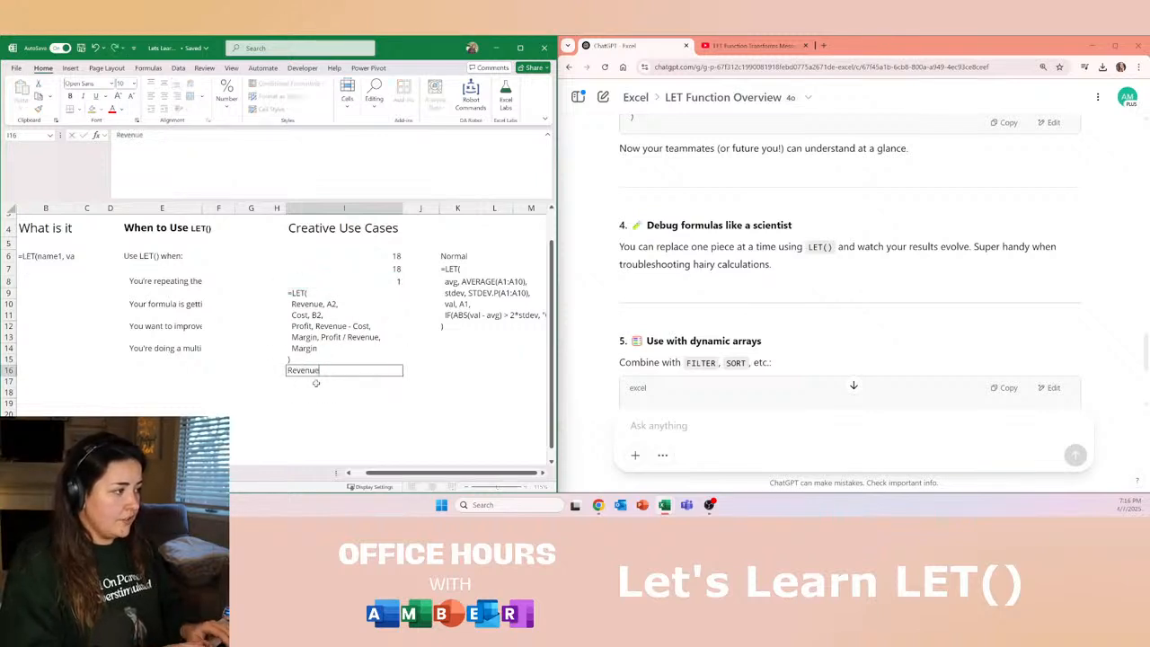
{"action": "key", "text": "Return"}
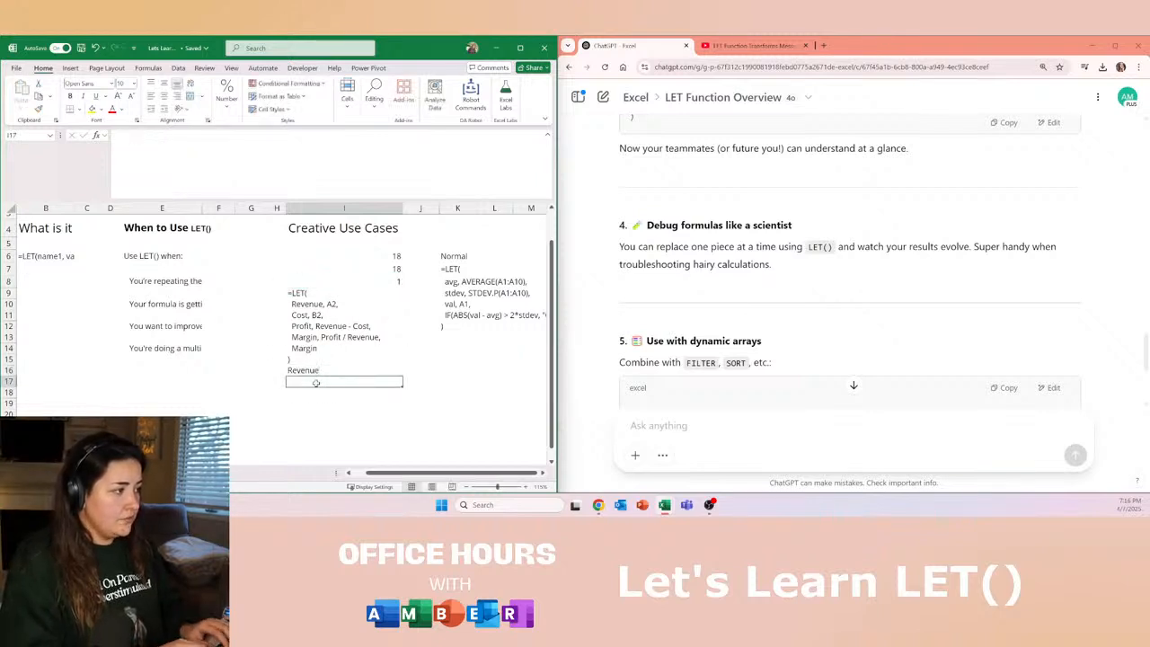
{"action": "type", "text": "Cost"}
{"action": "key", "text": "Return"}
{"action": "type", "text": "Profit"}
{"action": "key", "text": "Return"}
{"action": "type", "text": "Marggi"}
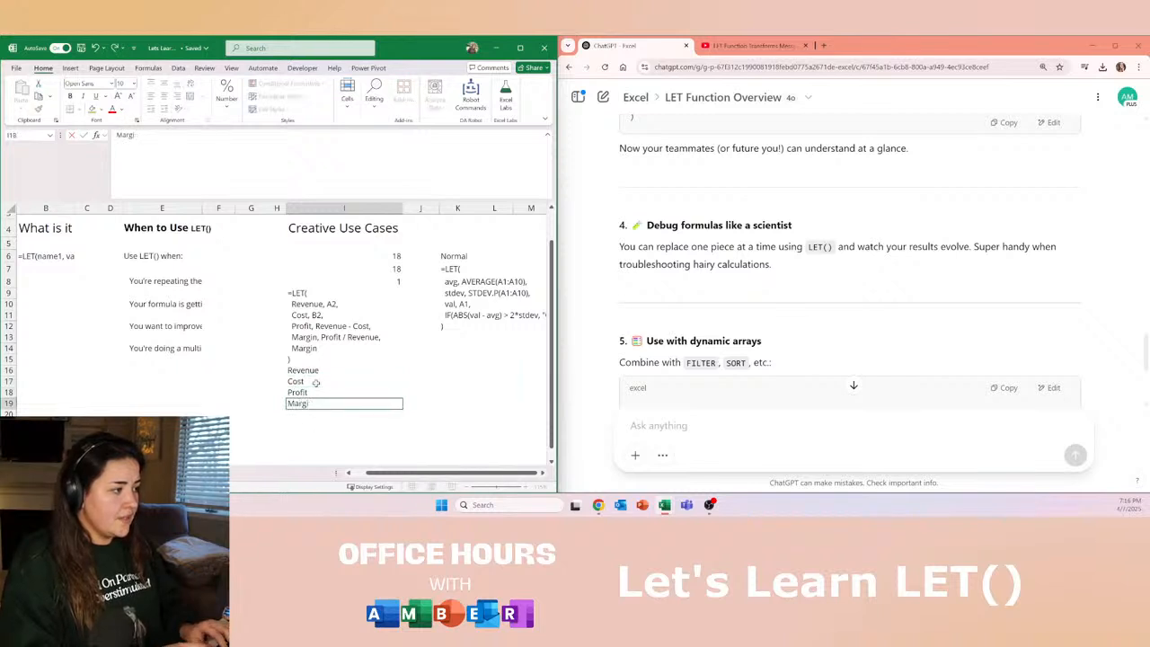
{"action": "type", "text": "in"}
{"action": "key", "text": "Return"}
{"action": "key", "text": "Up"}
{"action": "key", "text": "Up"}
{"action": "key", "text": "Up"}
{"action": "key", "text": "Up"}
{"action": "key", "text": "shift+Down"}
{"action": "key", "text": "shift+Down"}
{"action": "key", "text": "shift+Down"}
{"action": "key", "text": "ctrl+c"}
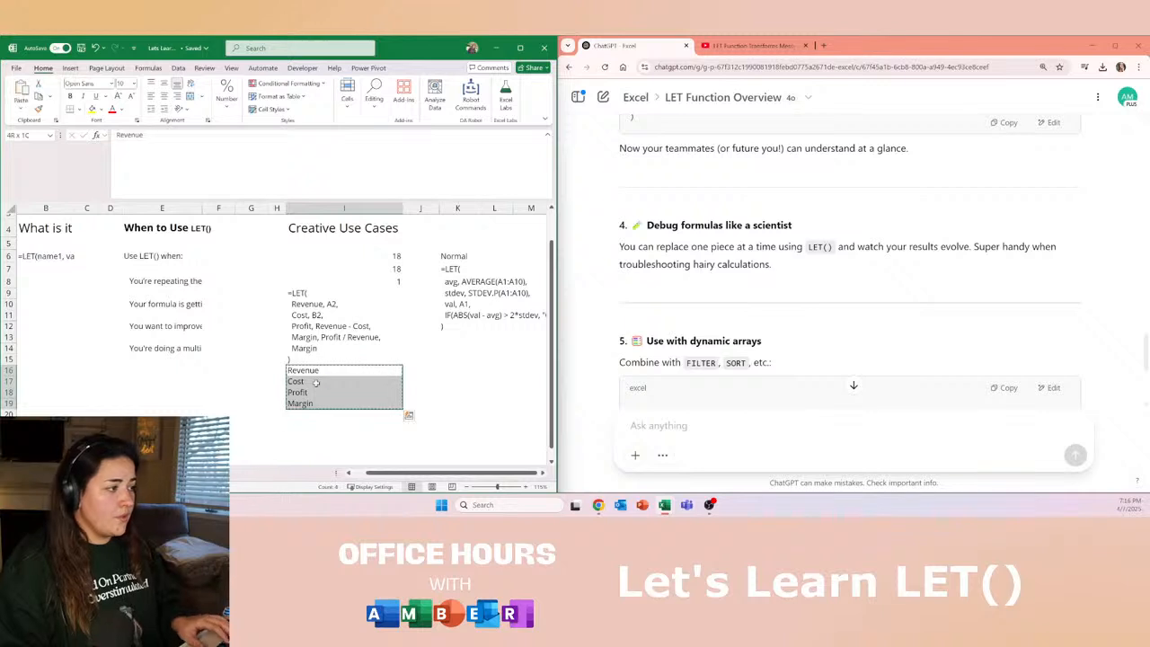
{"action": "key", "text": "Left"}
{"action": "key", "text": "ctrl+v"}
{"action": "key", "text": "Right"}
{"action": "key", "text": "Right"}
{"action": "key", "text": "Left"}
{"action": "key", "text": "Left"}
{"action": "key", "text": "shift+Down"}
{"action": "key", "text": "shift+Down"}
{"action": "key", "text": "shift+Down"}
{"action": "key", "text": "ctrl+x"}
{"action": "key", "text": "Right"}
{"action": "key", "text": "ctrl+v"}
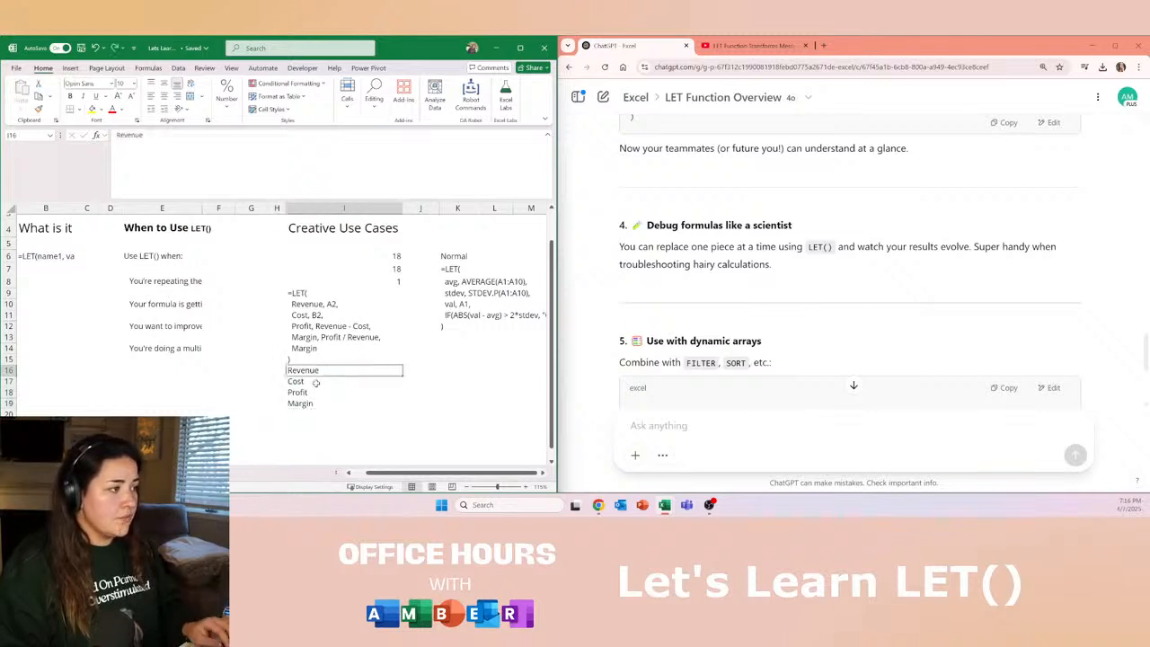
Copy the margin LET formula from I8 into J16:J19 beside the Revenue, Cost, Profit and Margin labels.
{"action": "key", "text": "Up"}
{"action": "key", "text": "Up"}
{"action": "key", "text": "Up"}
{"action": "key", "text": "Up"}
{"action": "key", "text": "Up"}
{"action": "key", "text": "Up"}
{"action": "key", "text": "Up"}
{"action": "key", "text": "Down"}
{"action": "key", "text": "Down"}
{"action": "key", "text": "Down"}
{"action": "key", "text": "Down"}
{"action": "key", "text": "Down"}
{"action": "key", "text": "Down"}
{"action": "key", "text": "Down"}
{"action": "key", "text": "Right"}
{"action": "key", "text": "shift+Down"}
{"action": "key", "text": "shift+Down"}
{"action": "key", "text": "shift+Down"}
{"action": "key", "text": "ctrl+v"}
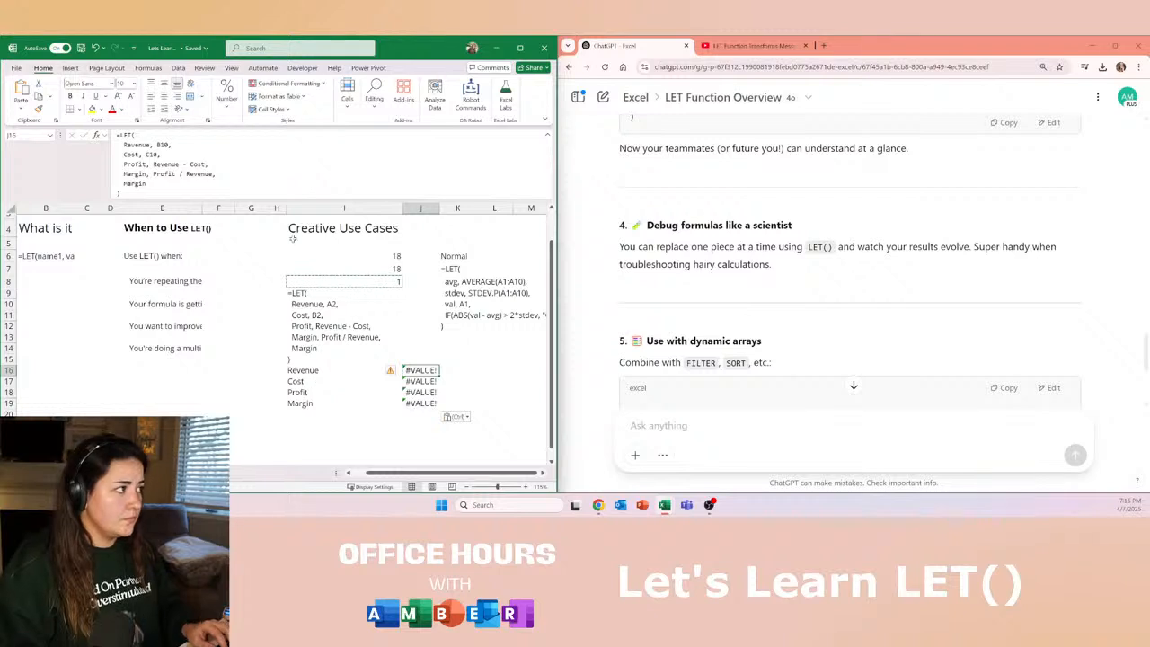
Make the Revenue and Cost references in J16 absolute as $B$10 and $C$10, and copy the formula down to J19.
{"action": "left_click", "coordinate": [219, 174]}
{"action": "left_click", "coordinate": [163, 145]}
{"action": "key", "text": "F4"}
{"action": "left_click", "coordinate": [157, 153]}
{"action": "key", "text": "F4"}
{"action": "key", "text": "Return"}
{"action": "key", "text": "Up"}
{"action": "key", "text": "ctrl+c"}
{"action": "key", "text": "ctrl+shift+Down"}
{"action": "key", "text": "ctrl+v"}
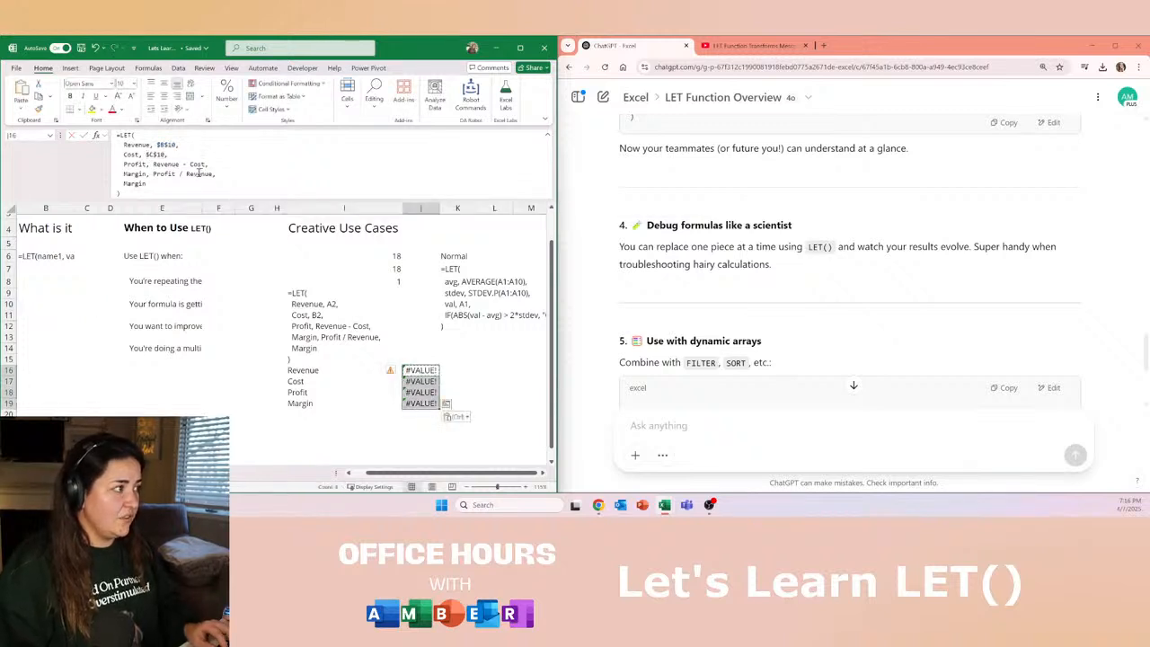
{"action": "left_click", "coordinate": [197, 174]}
{"action": "key", "text": "Escape"}
Enter the sample values 50 in B10 and 10 in C10.
{"action": "left_click", "coordinate": [52, 306]}
{"action": "type", "text": "50"}
{"action": "key", "text": "Tab"}
{"action": "type", "text": "10"}
{"action": "key", "text": "Return"}
Add the headings Revenue in B9 and Cost in C9 above the sample values.
{"action": "key", "text": "Up"}
{"action": "key", "text": "Up"}
{"action": "type", "text": "Re"}
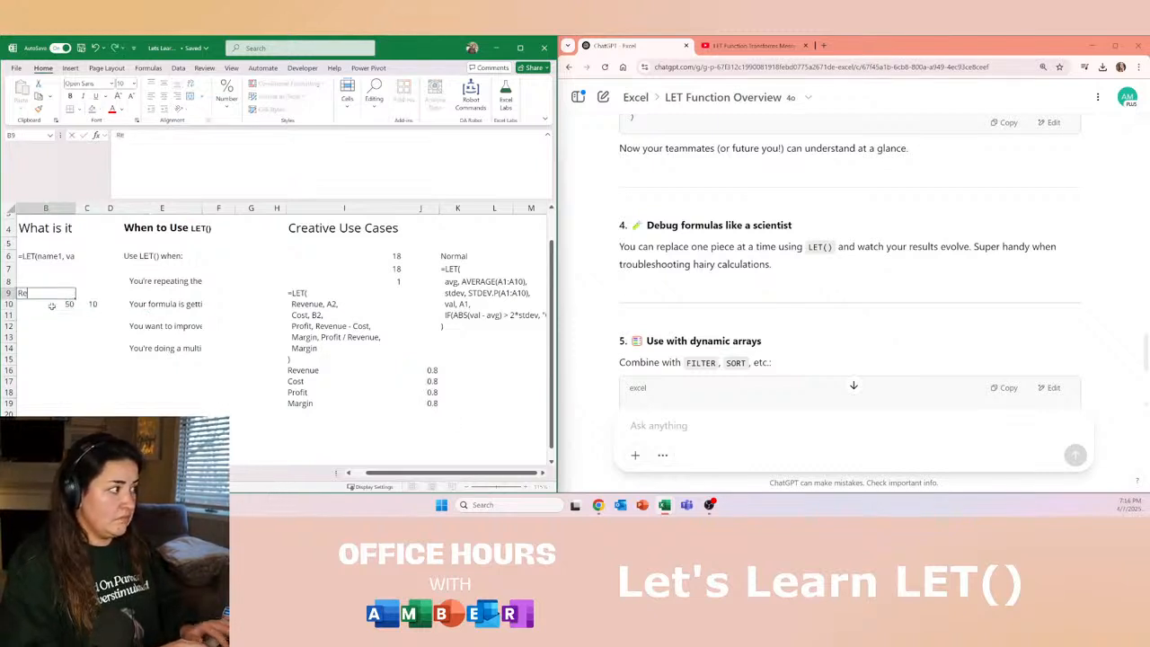
{"action": "type", "text": "venue"}
{"action": "key", "text": "Tab"}
{"action": "type", "text": "Cost"}
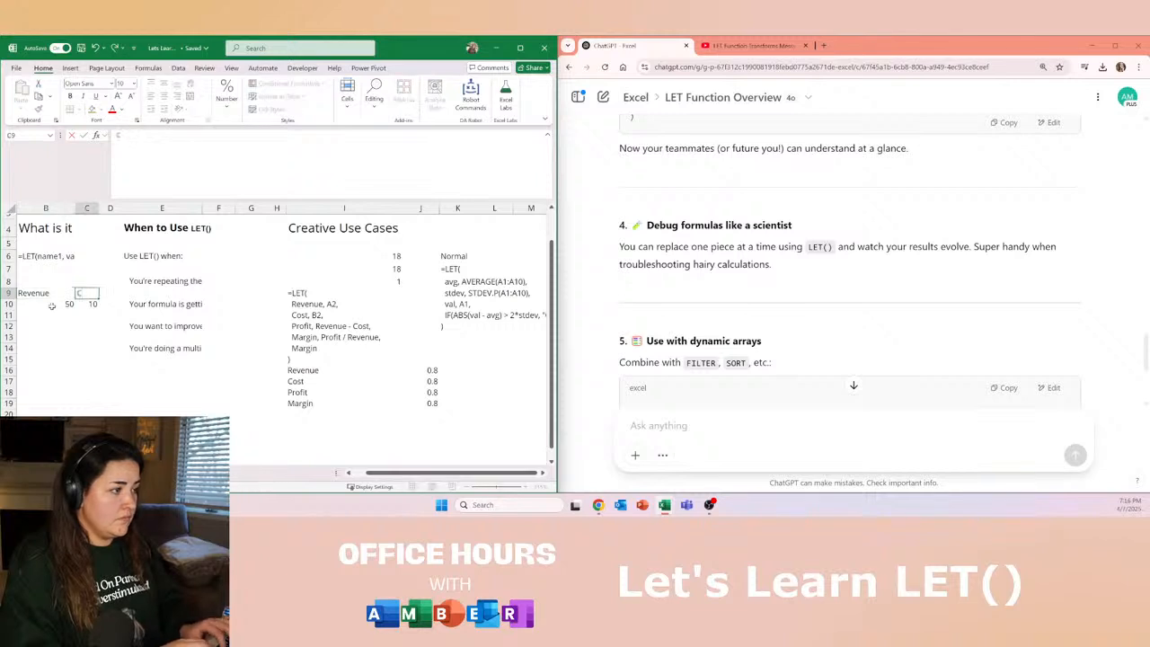
Move the Revenue and Cost sample table from B9:C10 to I21:J22 below the labelled results.
{"action": "key", "text": "shift+Tab"}
{"action": "key", "text": "shift+Right"}
{"action": "key", "text": "shift+Down"}
{"action": "key", "text": "ctrl+c"}
{"action": "key", "text": "Right"}
{"action": "key", "text": "Right"}
{"action": "key", "text": "Right"}
{"action": "key", "text": "Right"}
{"action": "key", "text": "Right"}
{"action": "key", "text": "Right"}
{"action": "key", "text": "Down"}
{"action": "key", "text": "Down"}
{"action": "key", "text": "Down"}
{"action": "key", "text": "Down"}
{"action": "key", "text": "Down"}
{"action": "key", "text": "Down"}
{"action": "key", "text": "Down"}
{"action": "key", "text": "Down"}
{"action": "key", "text": "Down"}
{"action": "key", "text": "Down"}
{"action": "key", "text": "Down"}
{"action": "key", "text": "Down"}
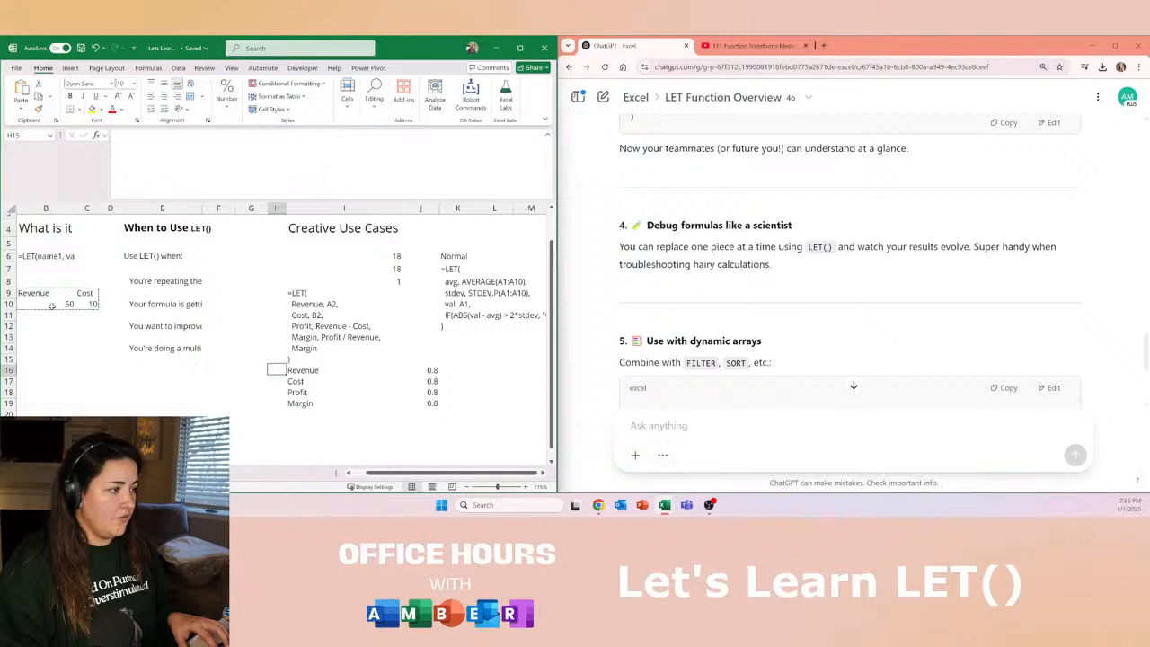
{"action": "key", "text": "Right"}
{"action": "key", "text": "ctrl+v"}
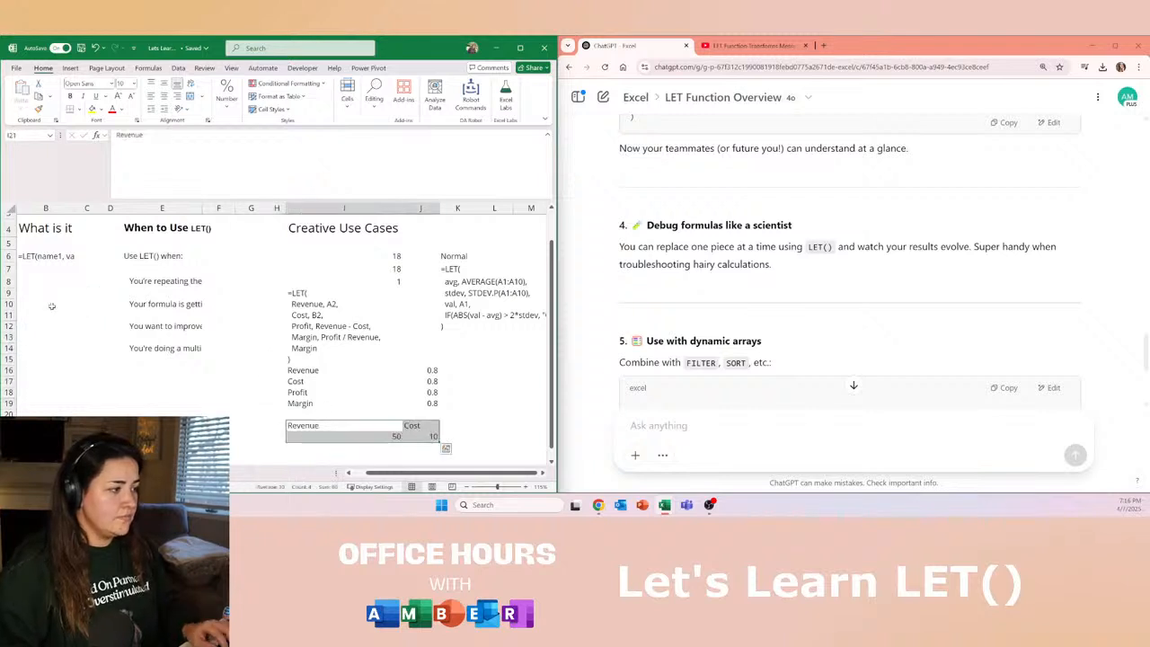
Centre the moved Revenue and Cost cells in I21:J22 horizontally and vertically.
{"action": "left_click", "coordinate": [165, 96]}
{"action": "left_click", "coordinate": [164, 84]}
{"action": "scroll", "coordinate": [356, 334], "scroll_direction": "down", "scroll_amount": 2}
{"action": "scroll", "coordinate": [441, 347], "scroll_direction": "up", "scroll_amount": 1}
{"action": "scroll", "coordinate": [441, 348], "scroll_direction": "up", "scroll_amount": 3, "text": "ctrl"}
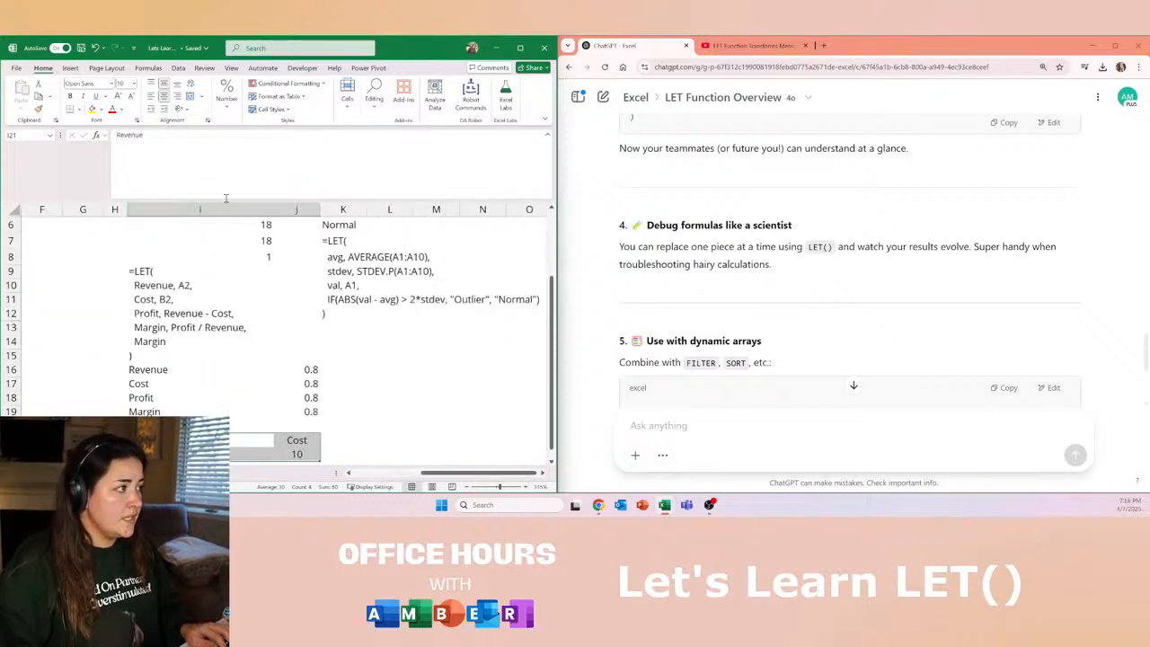
Replace the example formula text starting in I9 with the text of J16's formula, which uses $I$22 and $J$22.
{"action": "left_click", "coordinate": [179, 285]}
{"action": "scroll", "coordinate": [180, 279], "scroll_direction": "down", "scroll_amount": 1}
{"action": "left_click", "coordinate": [144, 229]}
{"action": "left_click_drag", "start_coordinate": [144, 229], "coordinate": [186, 301]}
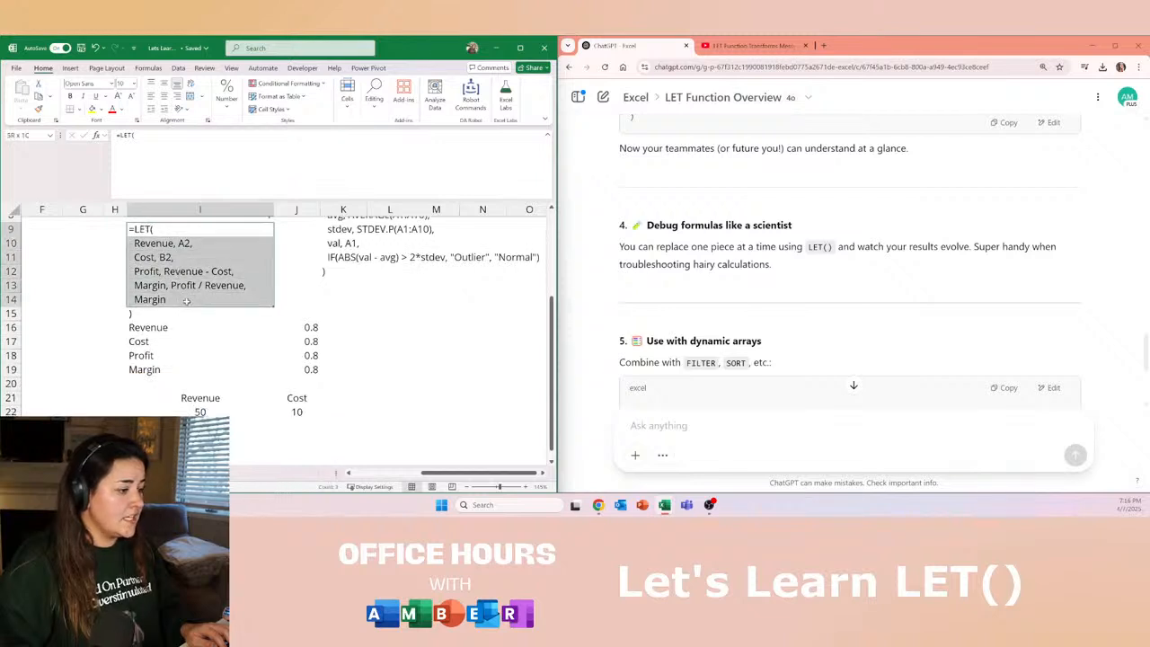
{"action": "left_click", "coordinate": [162, 241]}
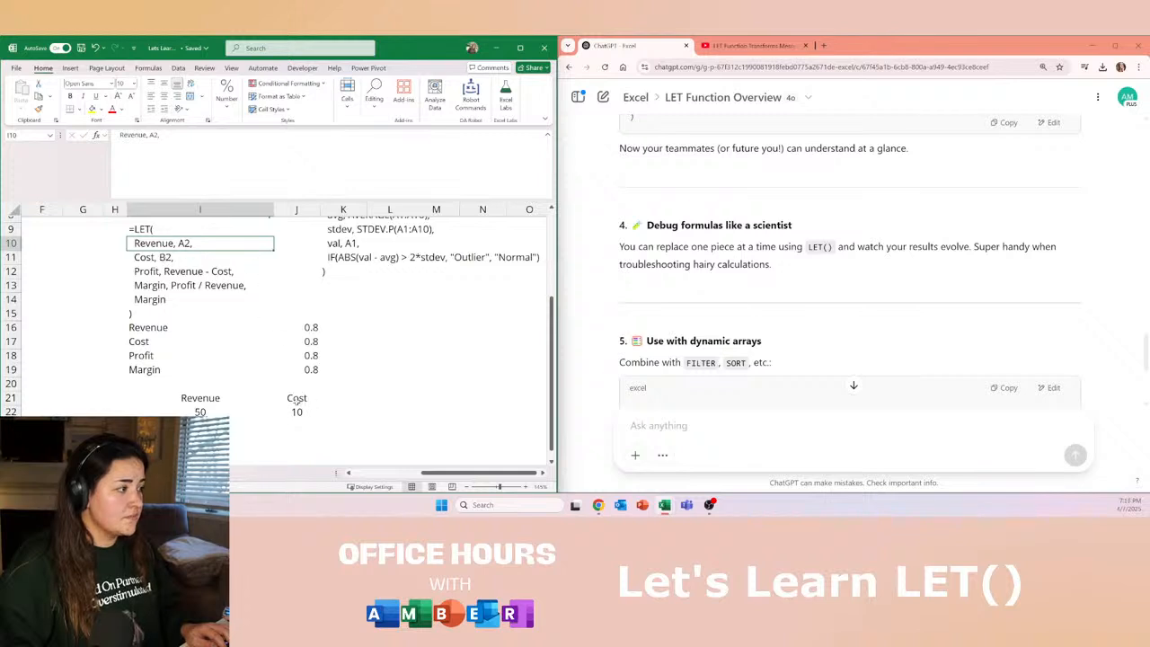
{"action": "left_click", "coordinate": [174, 327]}
{"action": "left_click", "coordinate": [306, 327]}
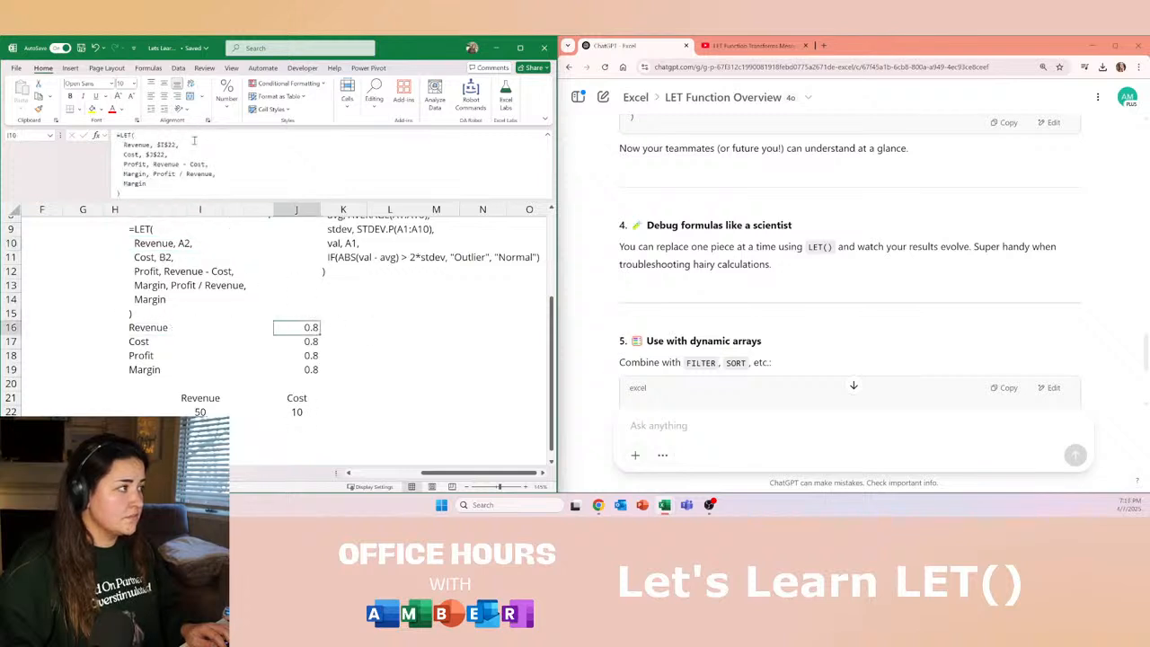
{"action": "key", "text": "F2"}
{"action": "key", "text": "Escape"}
{"action": "left_click", "coordinate": [139, 230]}
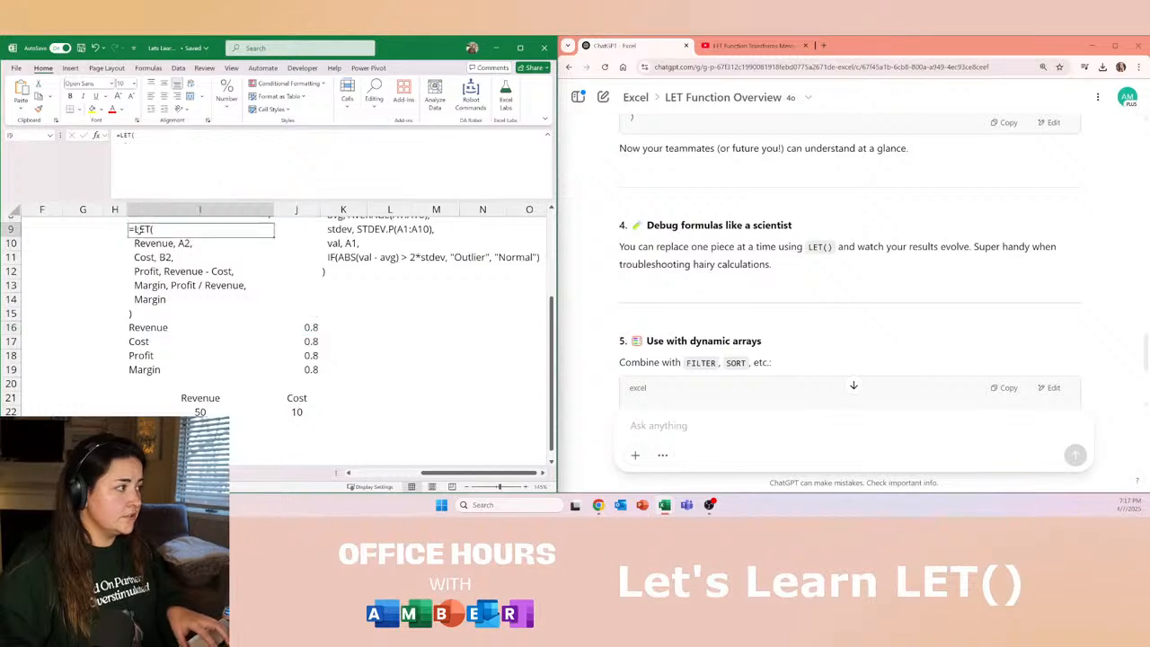
{"action": "key", "text": "ctrl+v"}
{"action": "left_click", "coordinate": [190, 294]}
{"action": "left_click", "coordinate": [175, 256]}
{"action": "left_click", "coordinate": [178, 243]}
{"action": "left_click", "coordinate": [203, 212]}
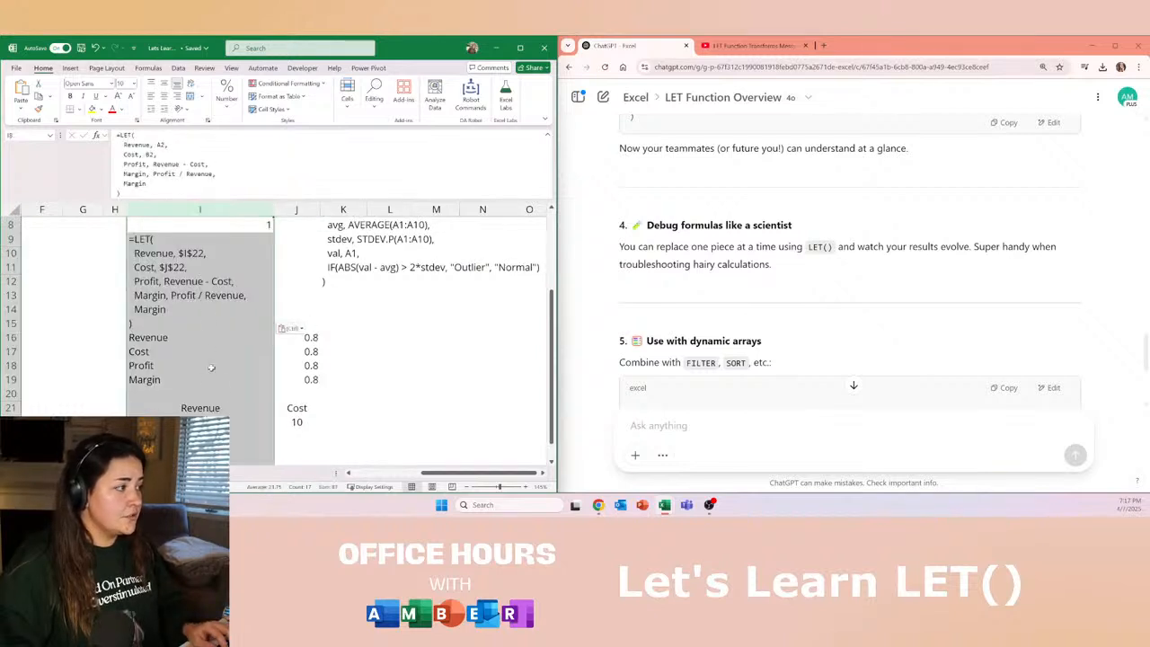
Make the Revenue and Cost headings and their values in I21:J22 bold.
{"action": "left_click", "coordinate": [202, 407]}
{"action": "key", "text": "ctrl+b"}
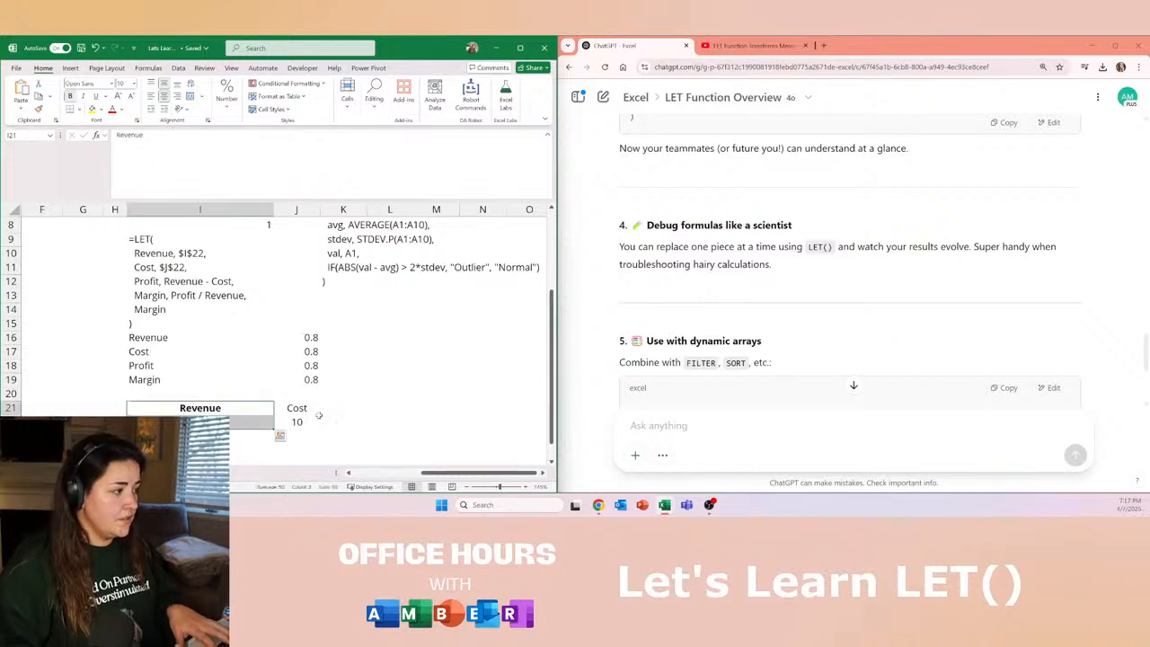
{"action": "left_click_drag", "start_coordinate": [309, 407], "coordinate": [302, 422]}
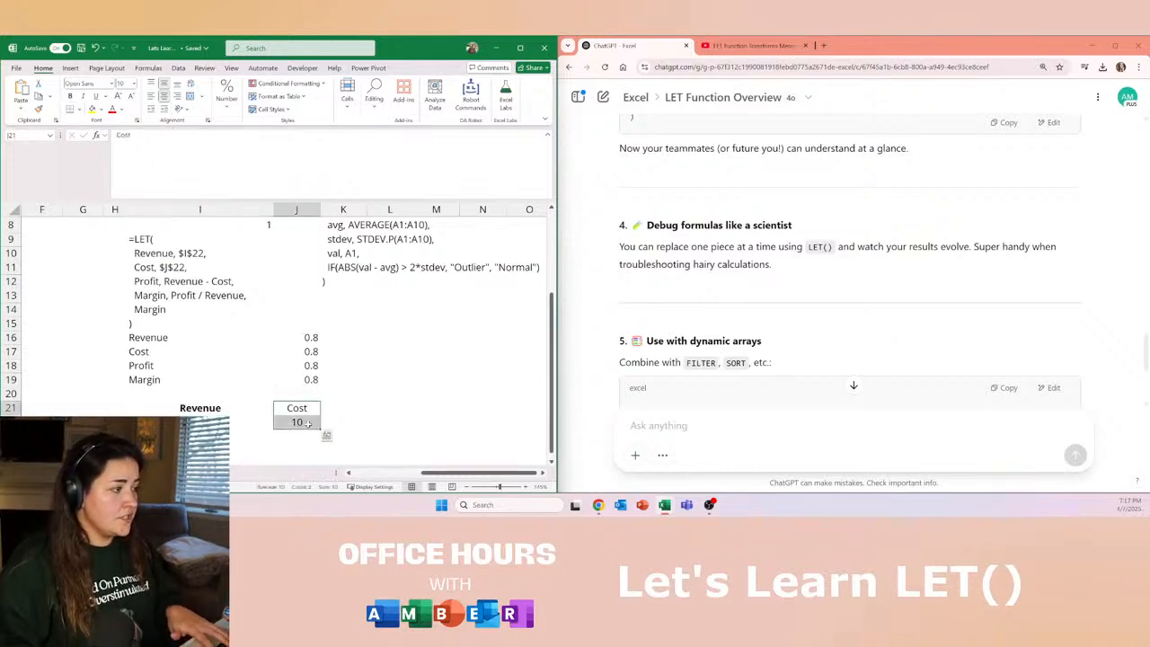
{"action": "key", "text": "ctrl+b"}
Change the final calculation of the LET formula in J16 from Margin to Revenue.
{"action": "left_click", "coordinate": [314, 337]}
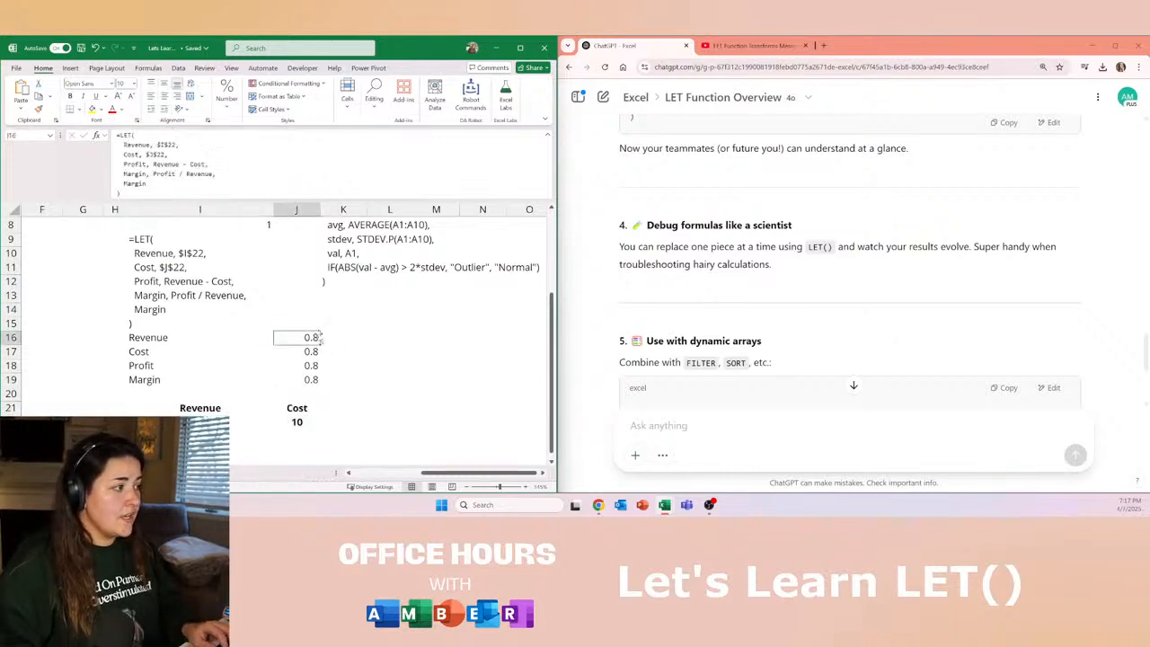
{"action": "left_click", "coordinate": [162, 187]}
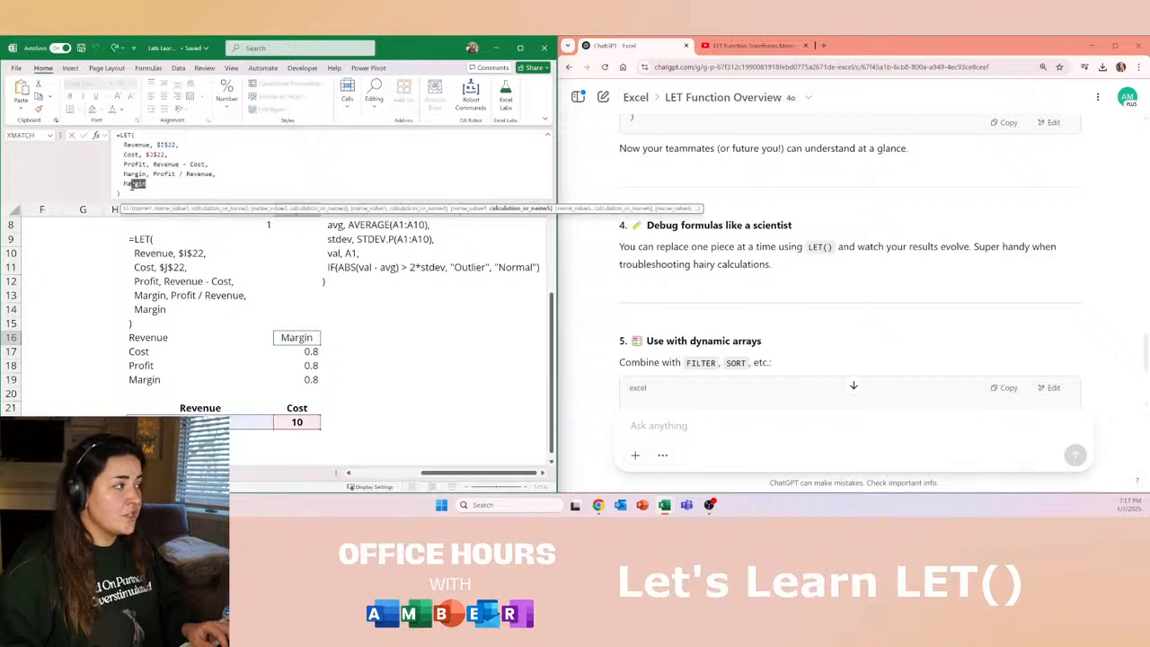
{"action": "type", "text": "R"}
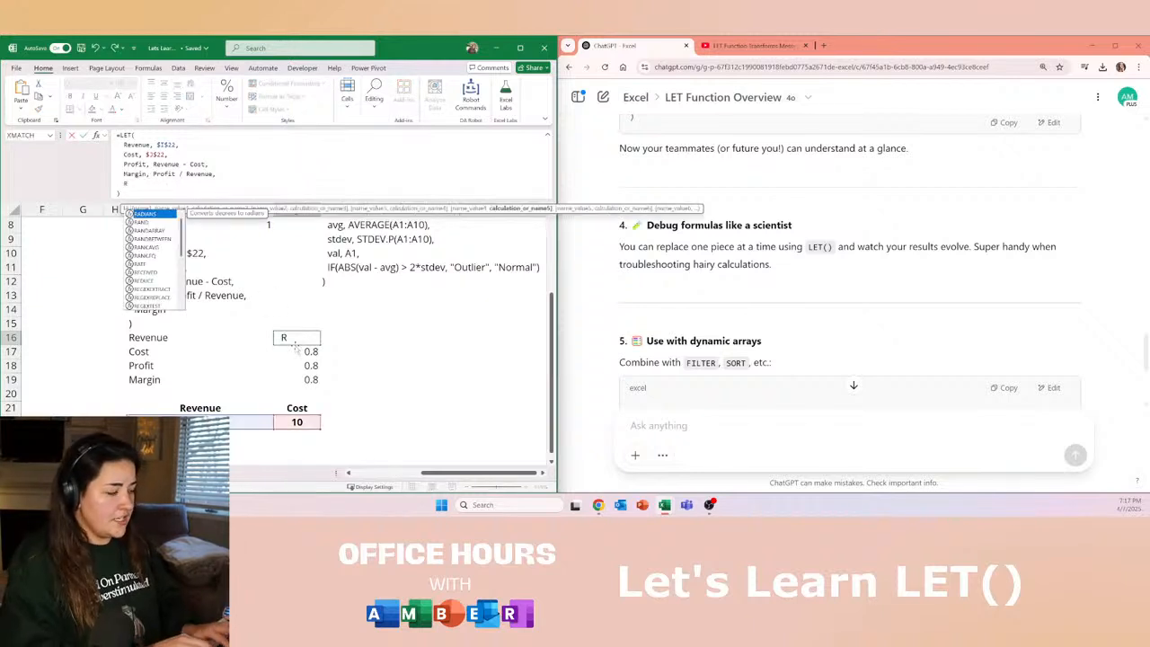
{"action": "type", "text": "evenue"}
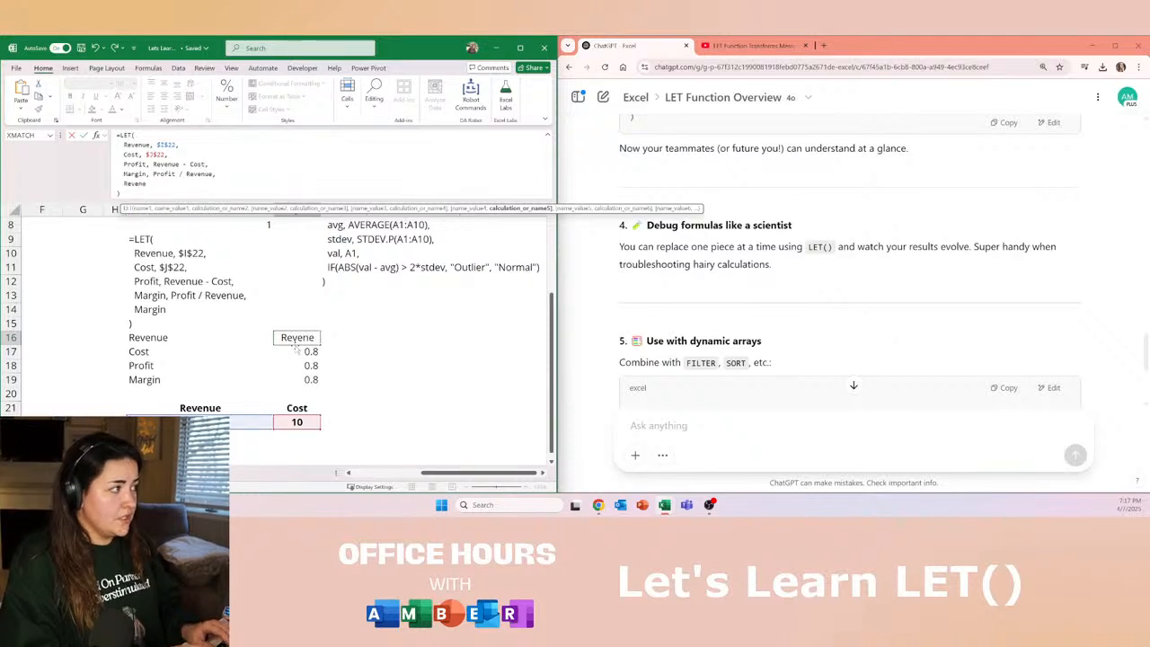
{"action": "key", "text": "Return"}
{"action": "key", "text": "Up"}
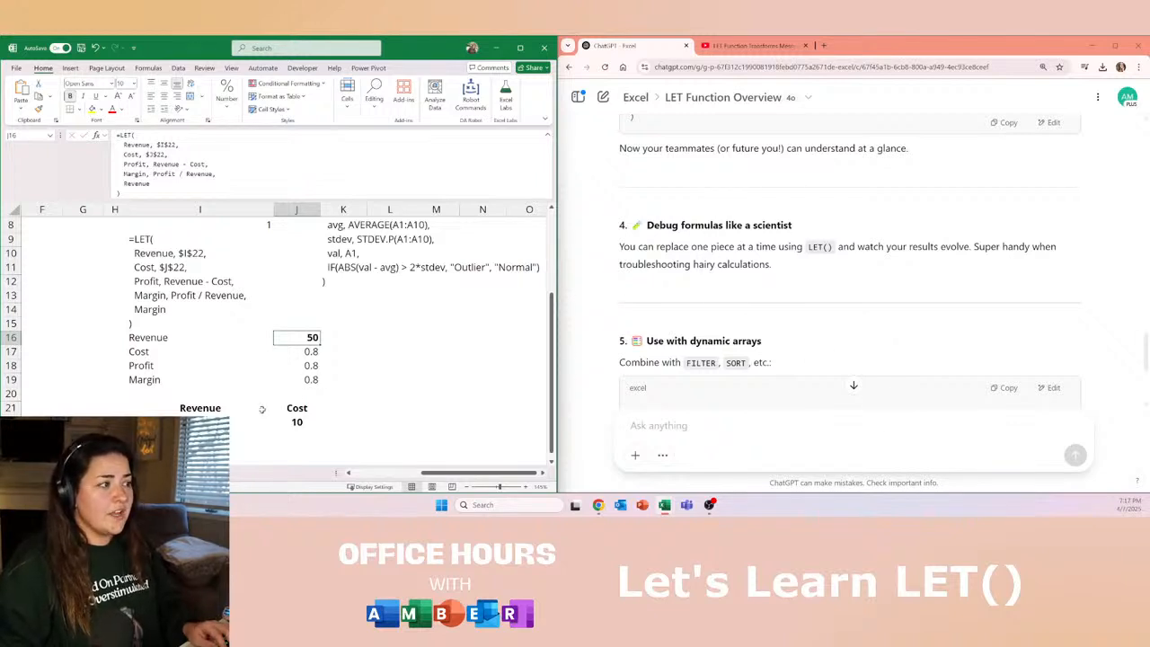
Replace the final Revenue argument in the J16 formula with a reference to the label cell I16.
{"action": "left_click", "coordinate": [305, 354]}
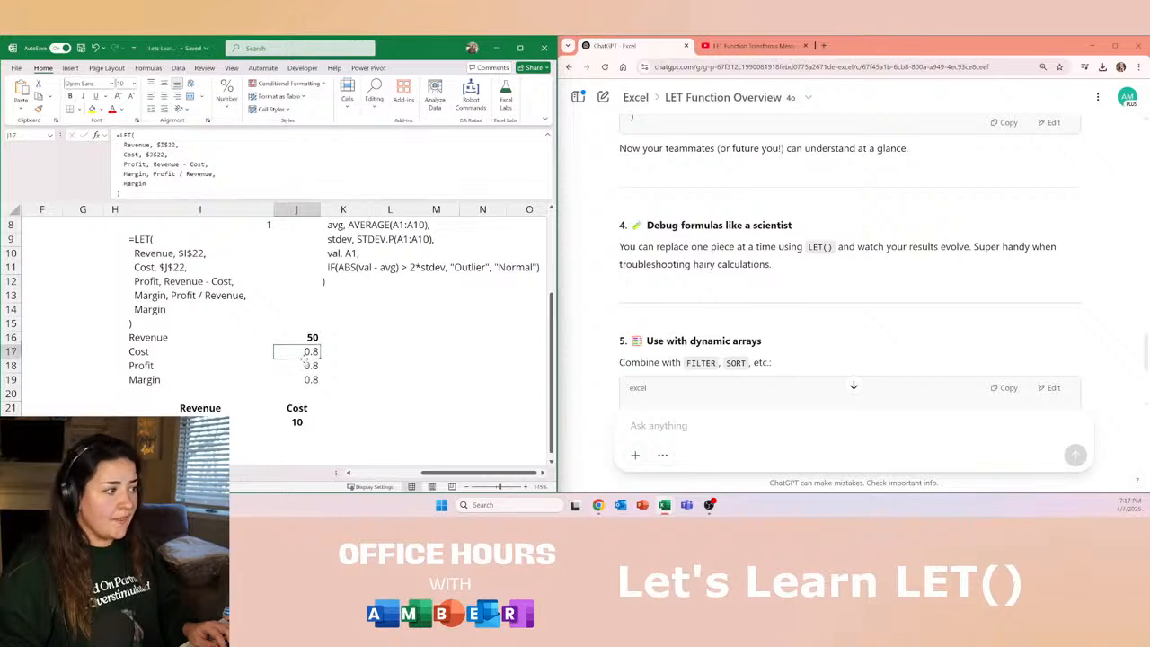
{"action": "left_click", "coordinate": [309, 337]}
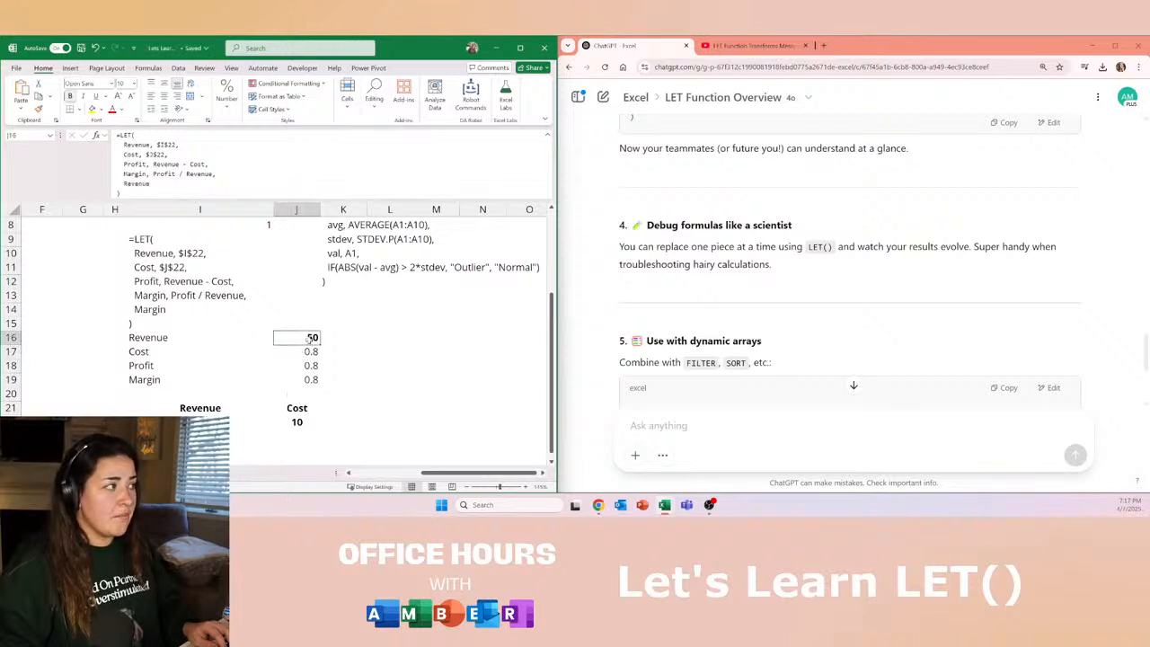
{"action": "double_click", "coordinate": [142, 184]}
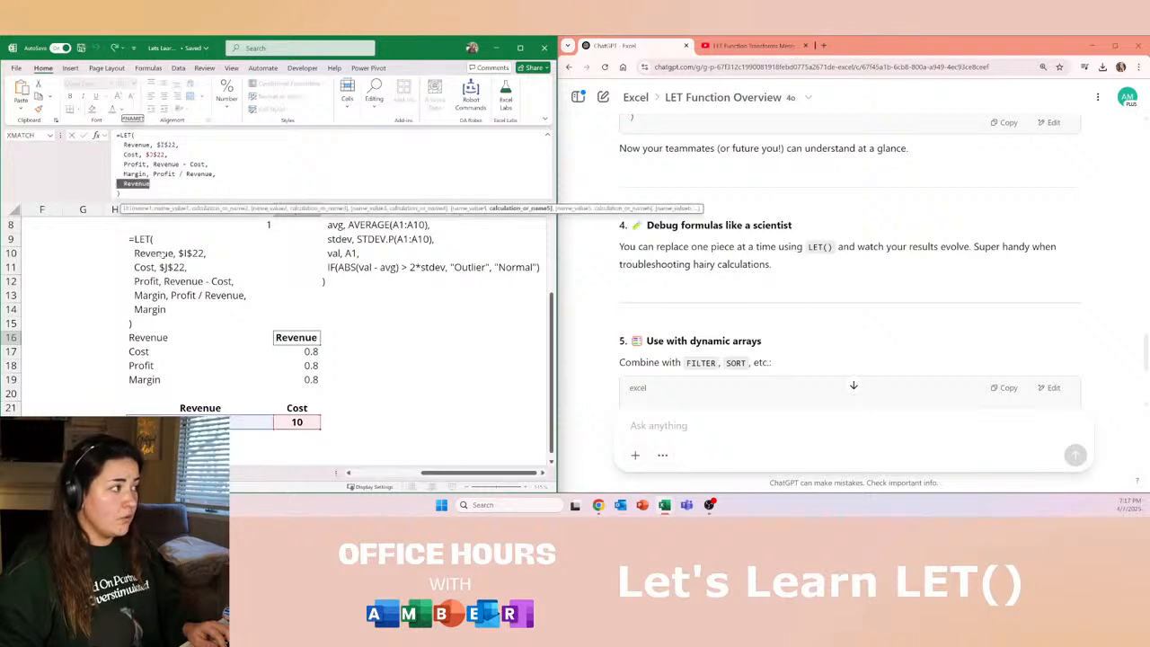
{"action": "left_click", "coordinate": [178, 337]}
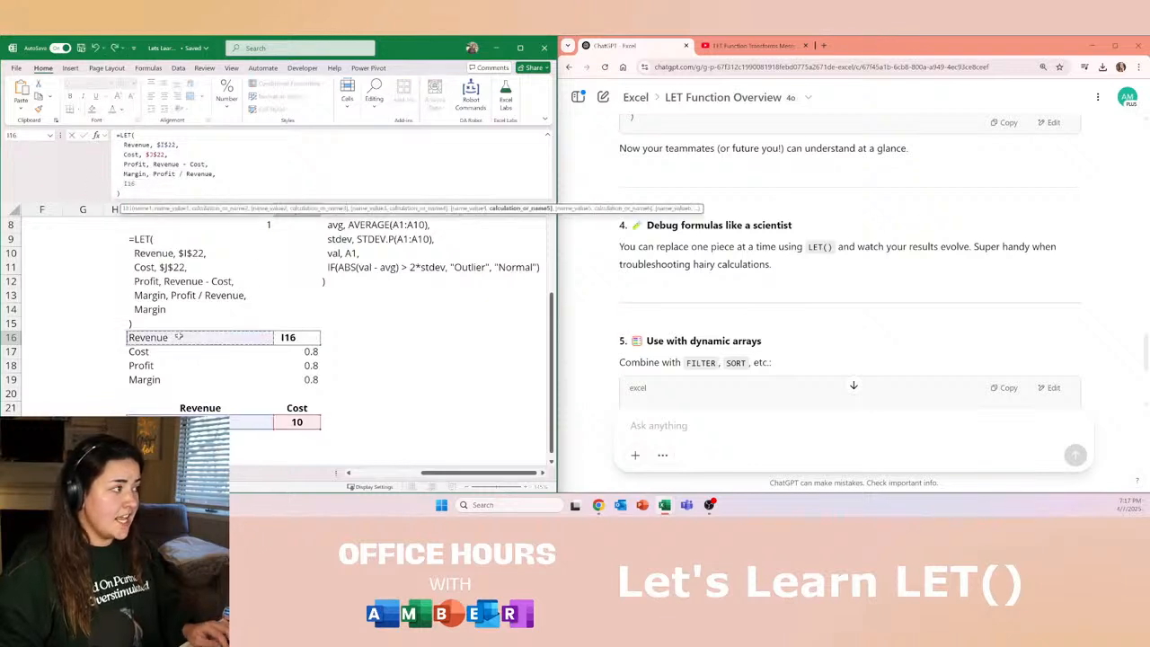
{"action": "key", "text": "Return"}
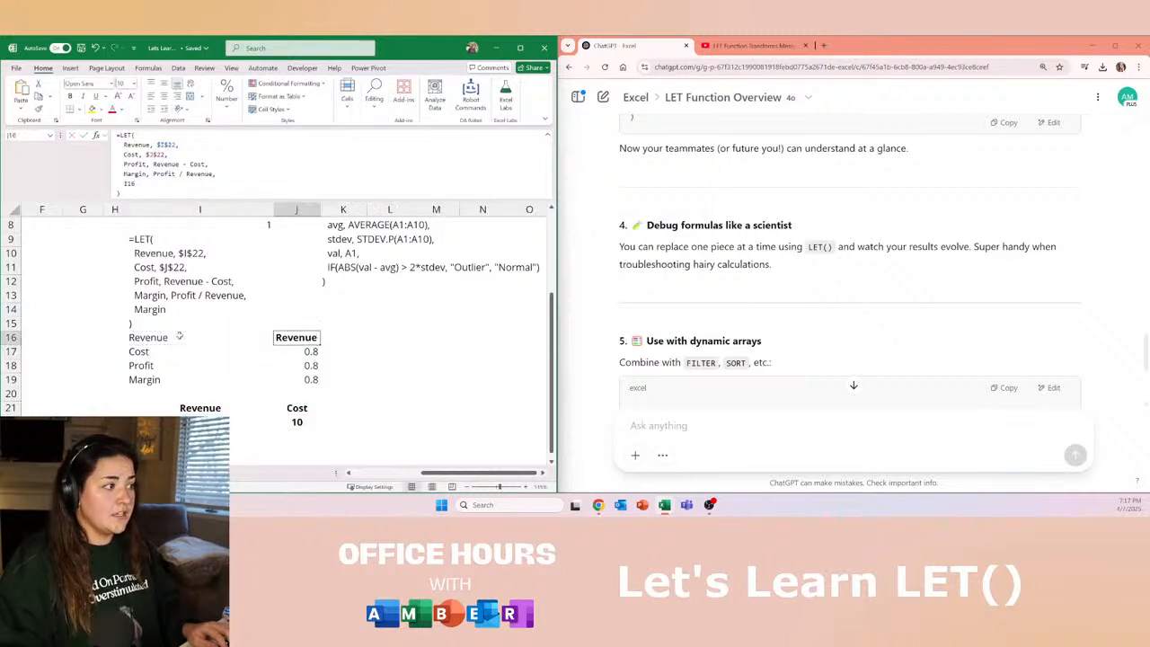
Try to wrap the I16 reference at the end of the J16 formula in the TEXT function.
{"action": "left_click", "coordinate": [157, 190]}
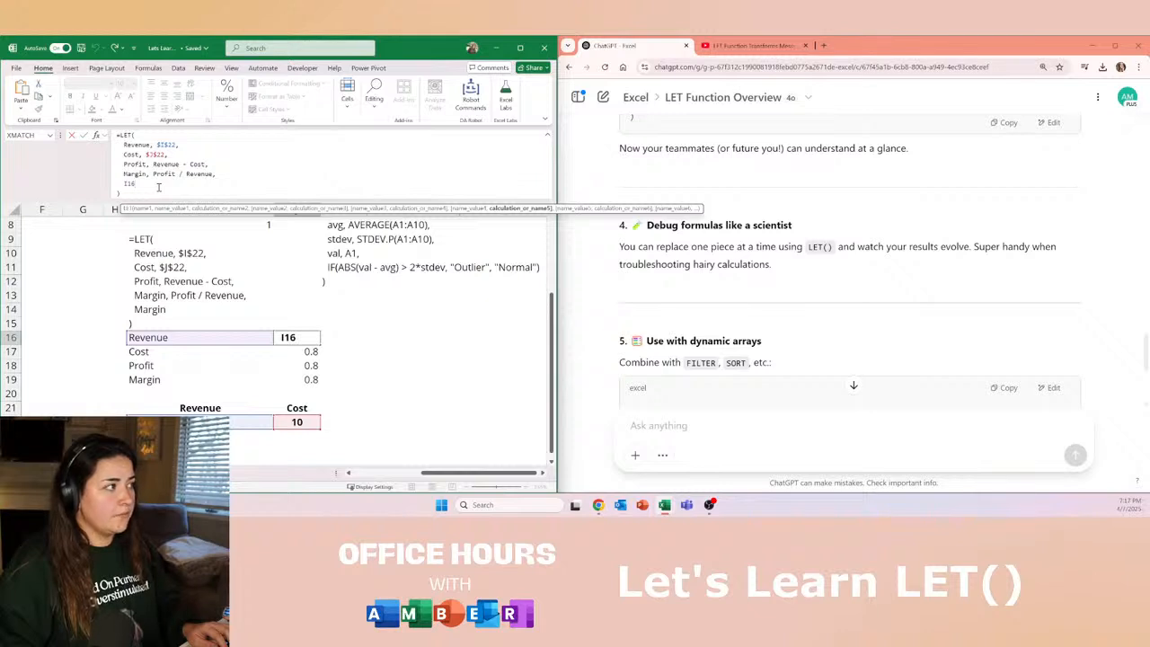
{"action": "type", "text": "text(I16"}
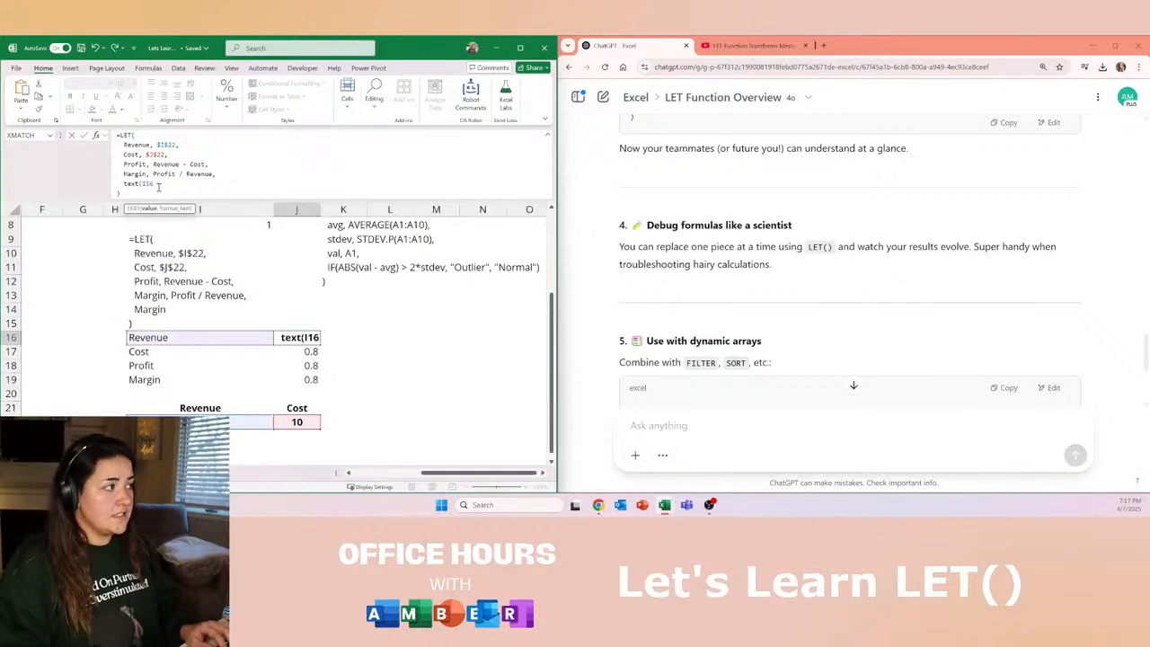
{"action": "type", "text": ")"}
{"action": "key", "text": "Return"}
{"action": "key", "text": "Return"}
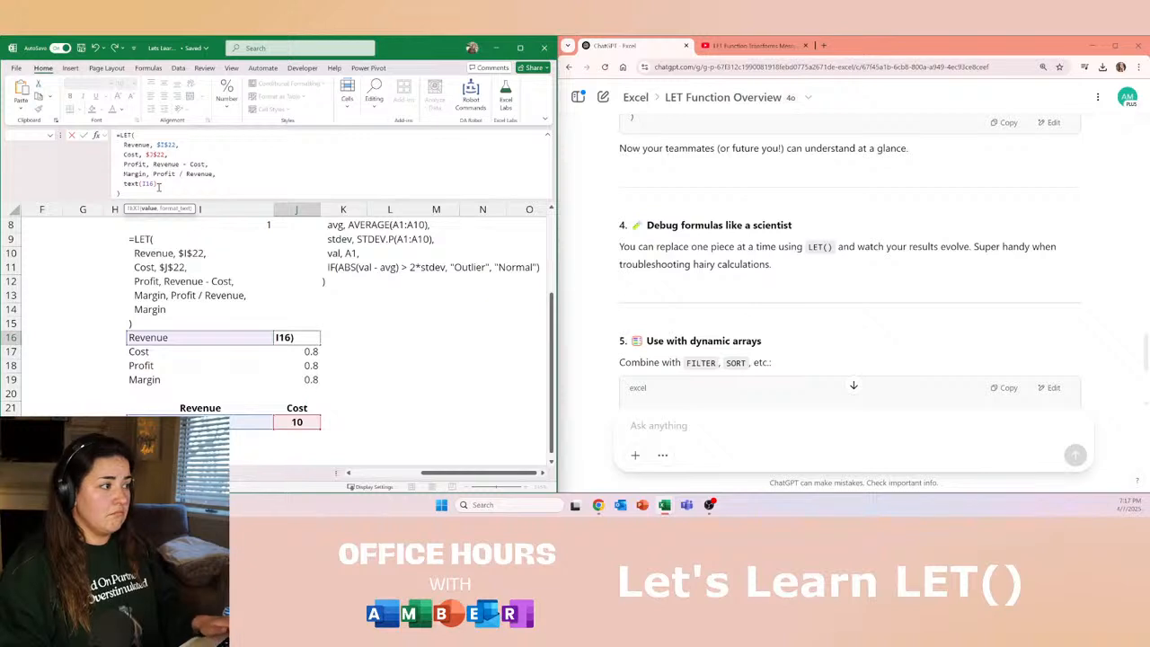
{"action": "key", "text": "Escape"}
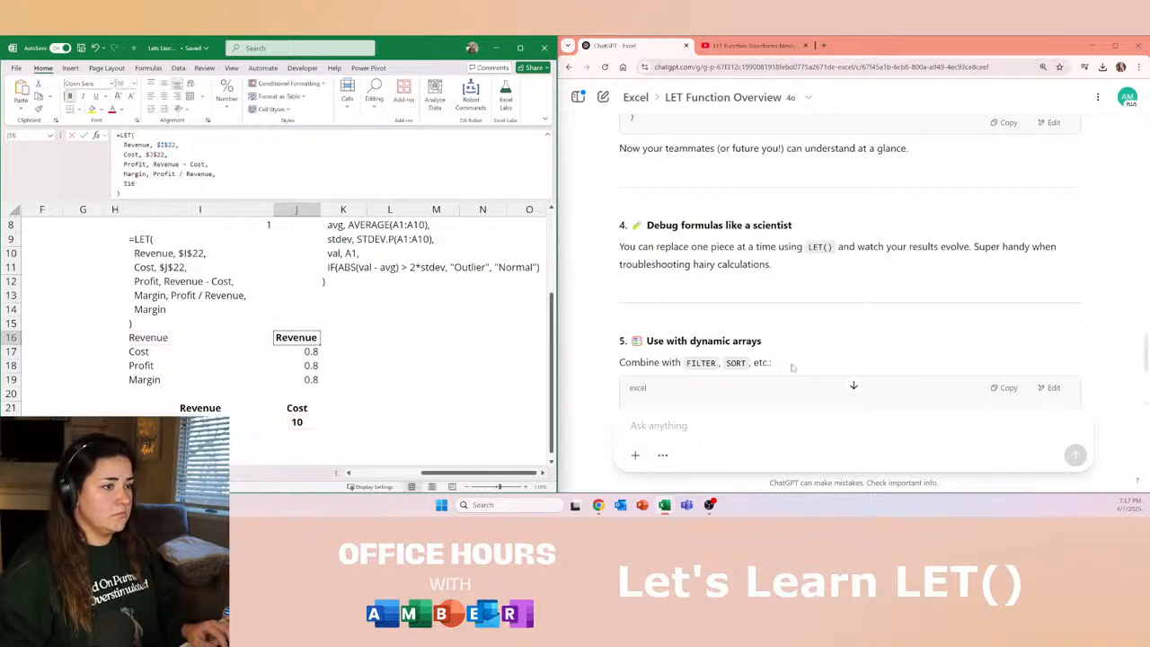
Search the web for "text format excel" in a new browser tab and open Microsoft Support's TEXT function article.
{"action": "left_click", "coordinate": [822, 46]}
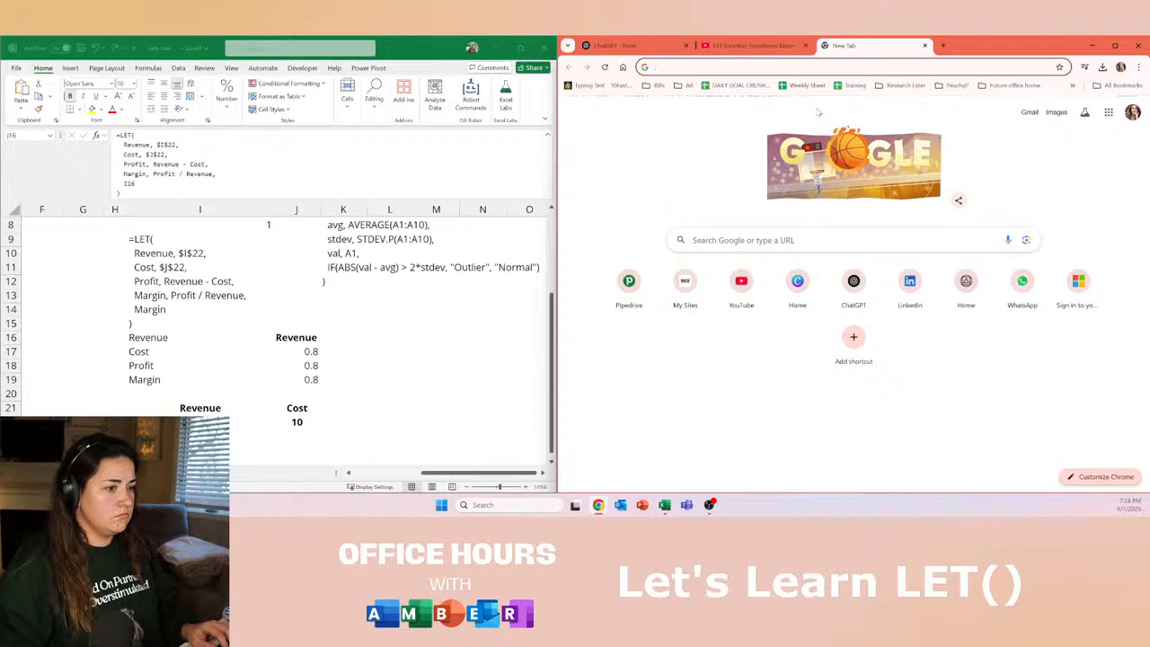
{"action": "type", "text": "te"}
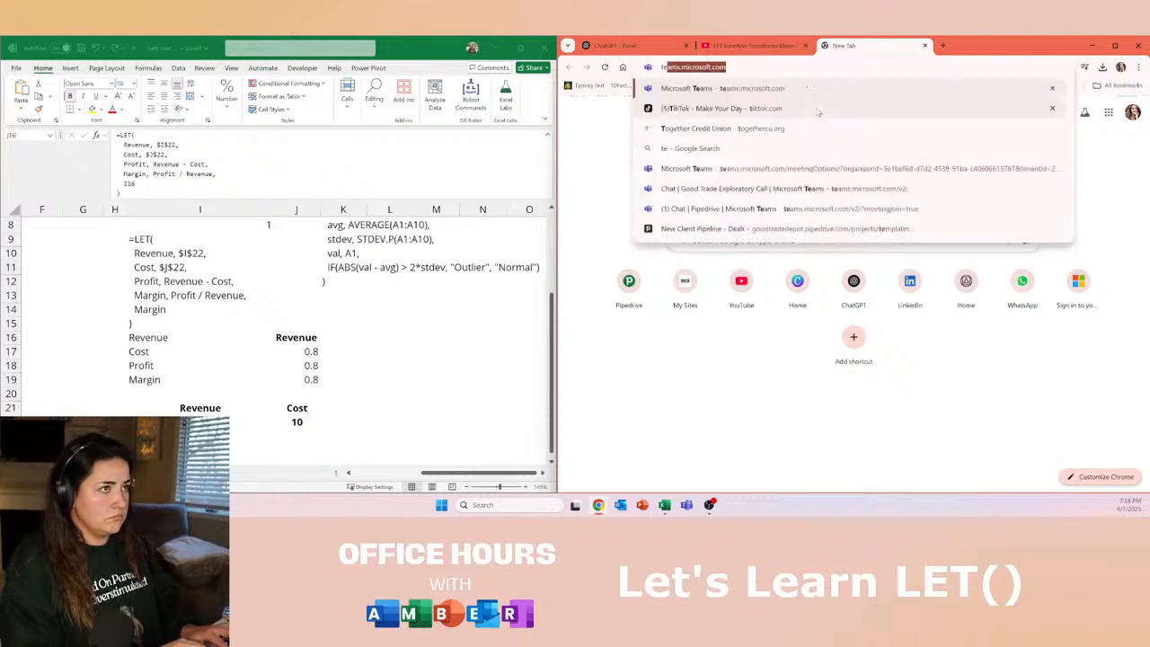
{"action": "type", "text": "xt format excel"}
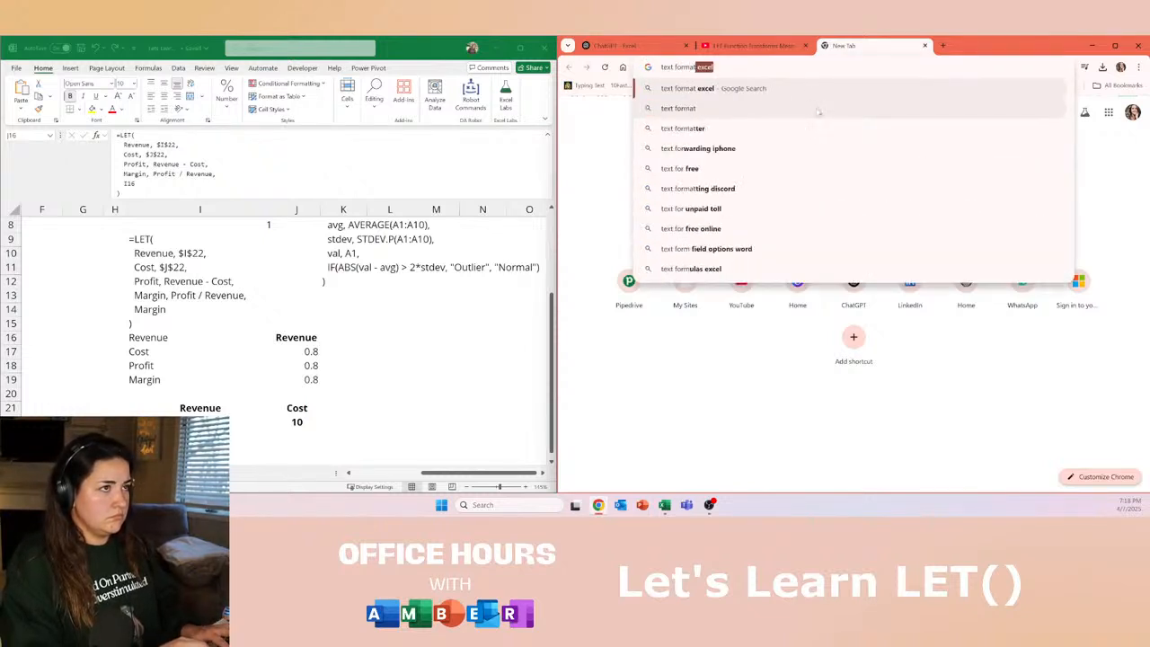
{"action": "key", "text": "Return"}
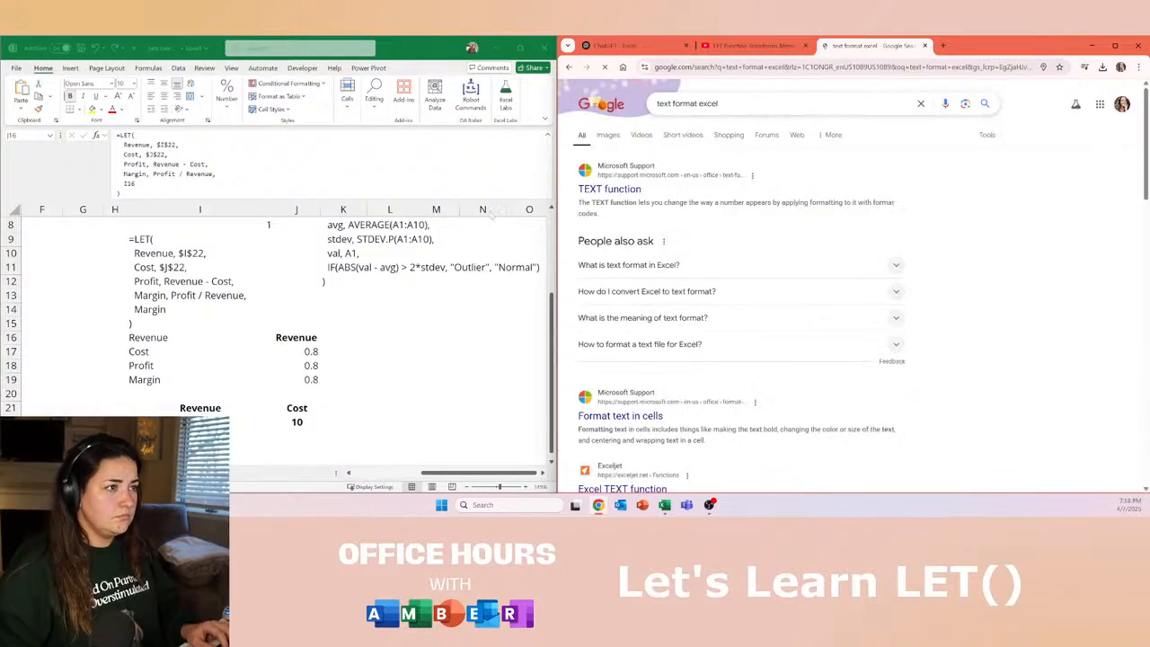
{"action": "left_click", "coordinate": [609, 188]}
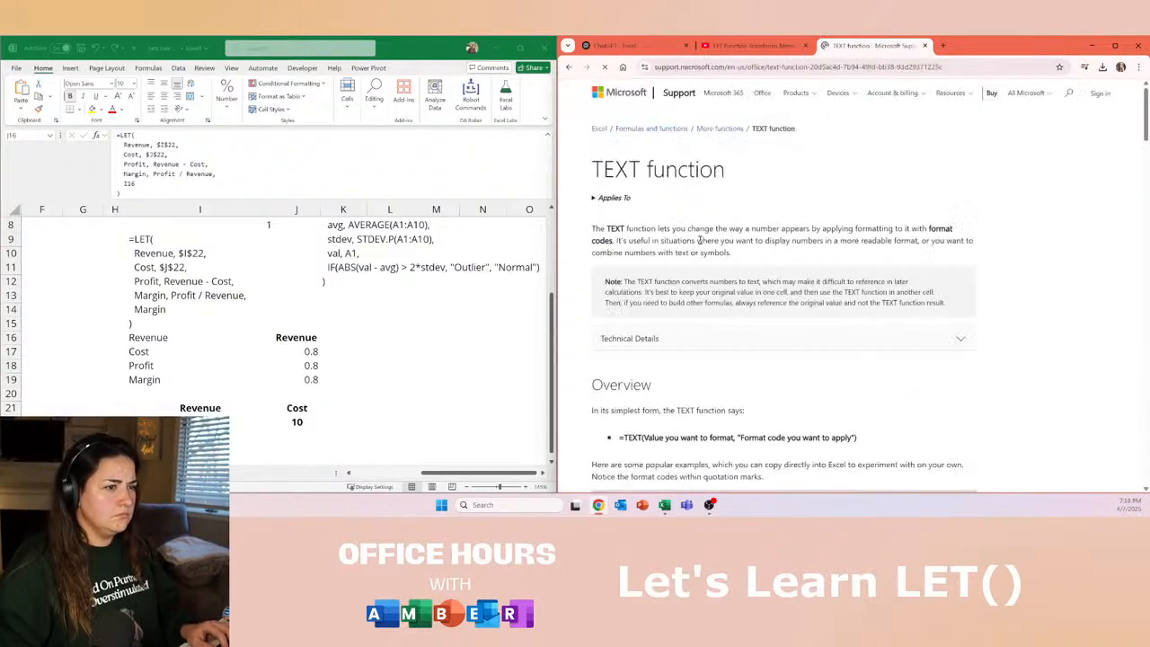
Examine the example formulas and format codes in the TEXT function article's overview table.
{"action": "scroll", "coordinate": [707, 257], "scroll_direction": "down", "scroll_amount": 5}
{"action": "scroll", "coordinate": [707, 257], "scroll_direction": "down", "scroll_amount": 3}
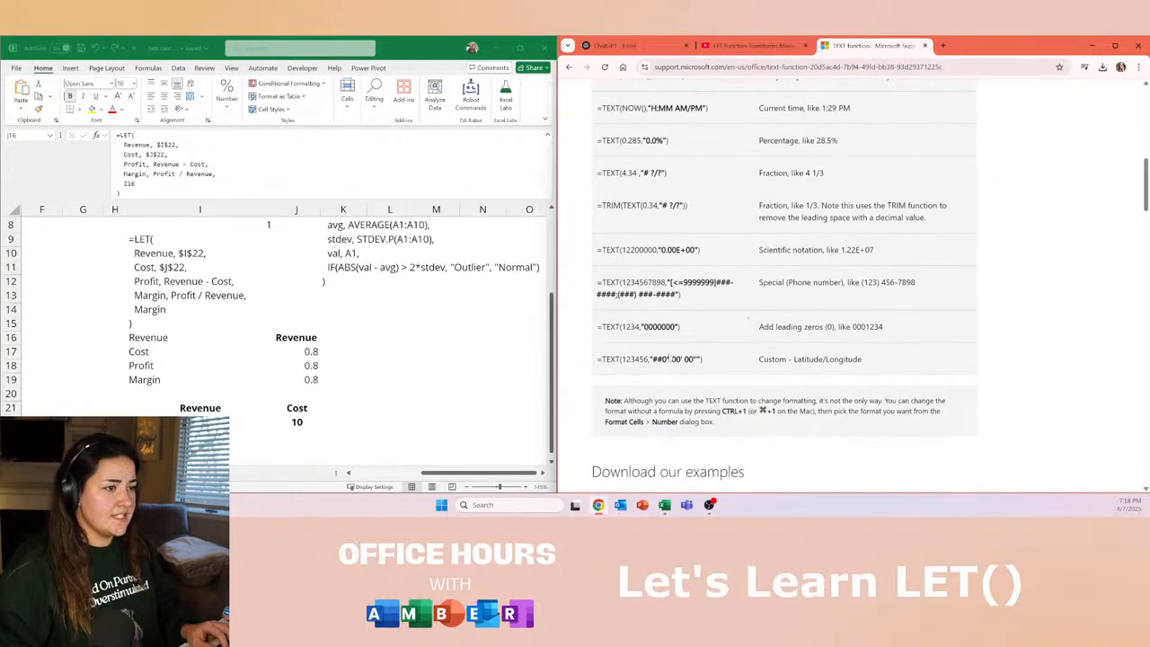
{"action": "scroll", "coordinate": [686, 369], "scroll_direction": "up", "scroll_amount": 2}
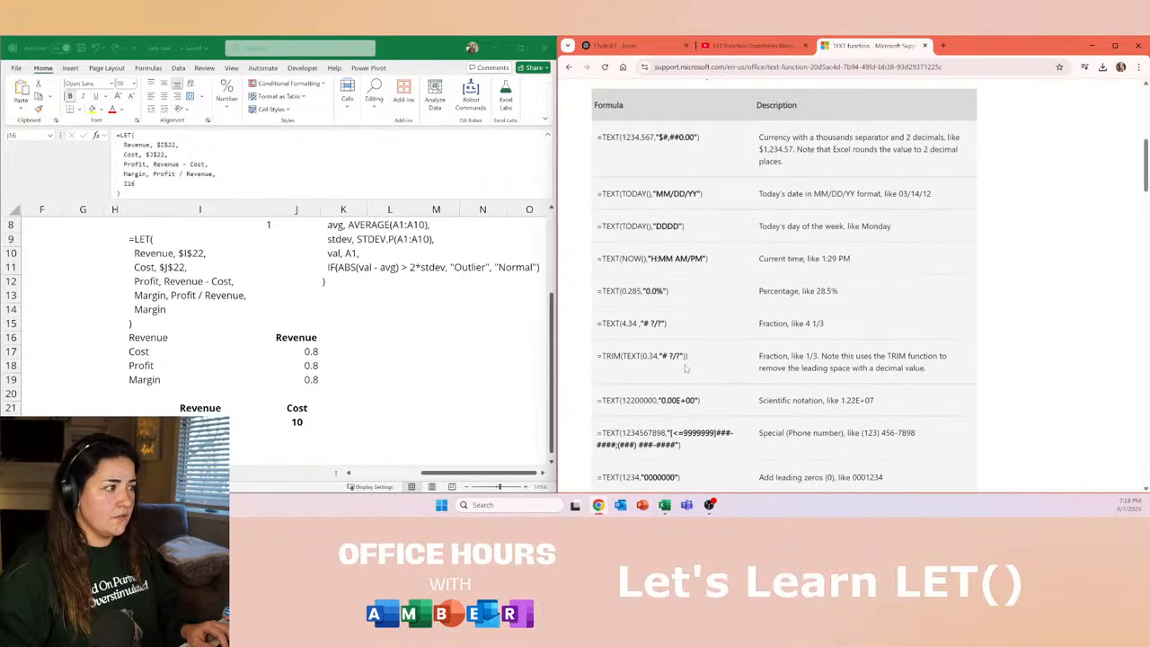
{"action": "scroll", "coordinate": [686, 369], "scroll_direction": "down", "scroll_amount": 1}
{"action": "scroll", "coordinate": [686, 369], "scroll_direction": "up", "scroll_amount": 3}
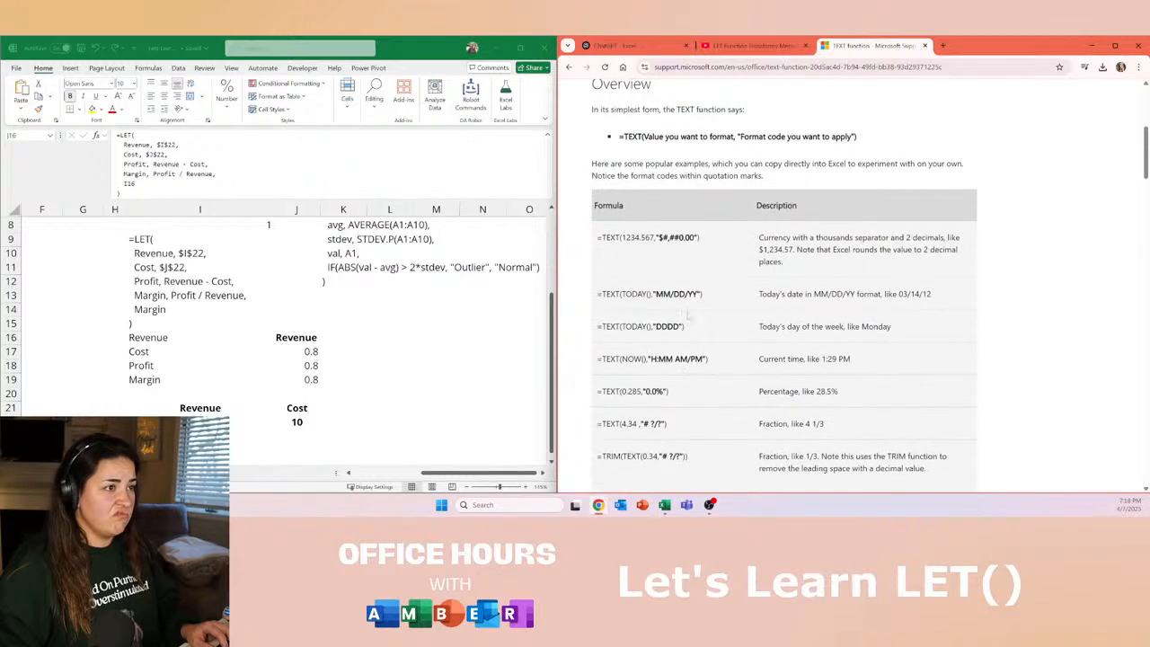
{"action": "scroll", "coordinate": [686, 281], "scroll_direction": "down", "scroll_amount": 3}
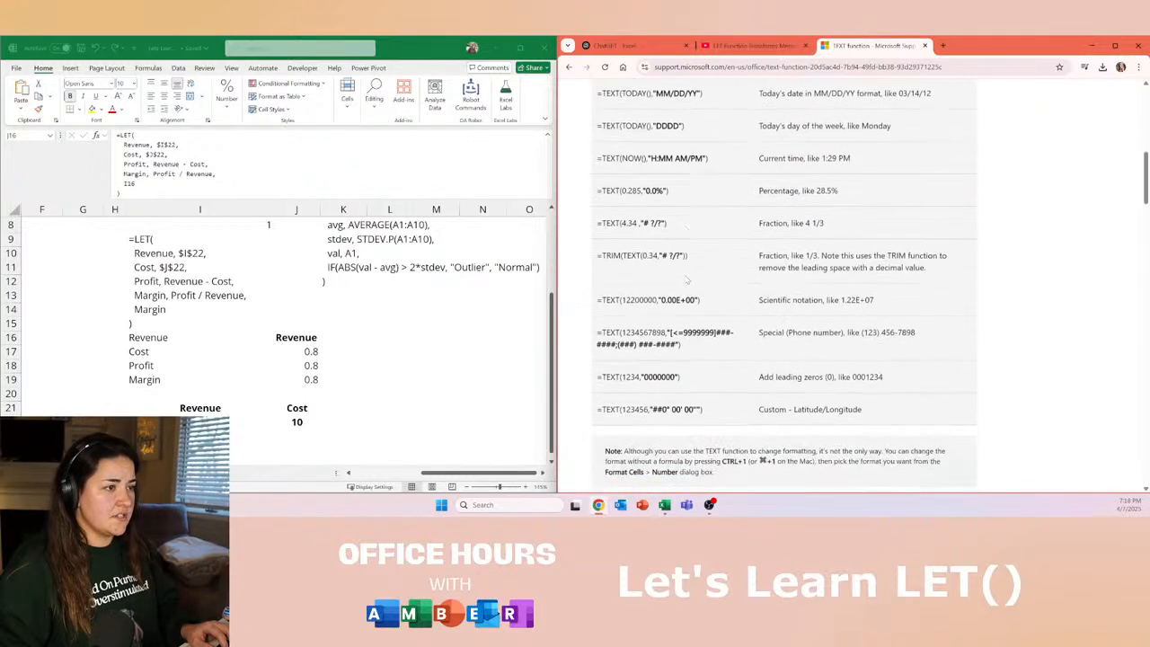
Leave the TEXT function article and return to the LET Function Overview conversation in ChatGPT.
{"action": "left_click", "coordinate": [568, 66]}
{"action": "left_click", "coordinate": [640, 49]}
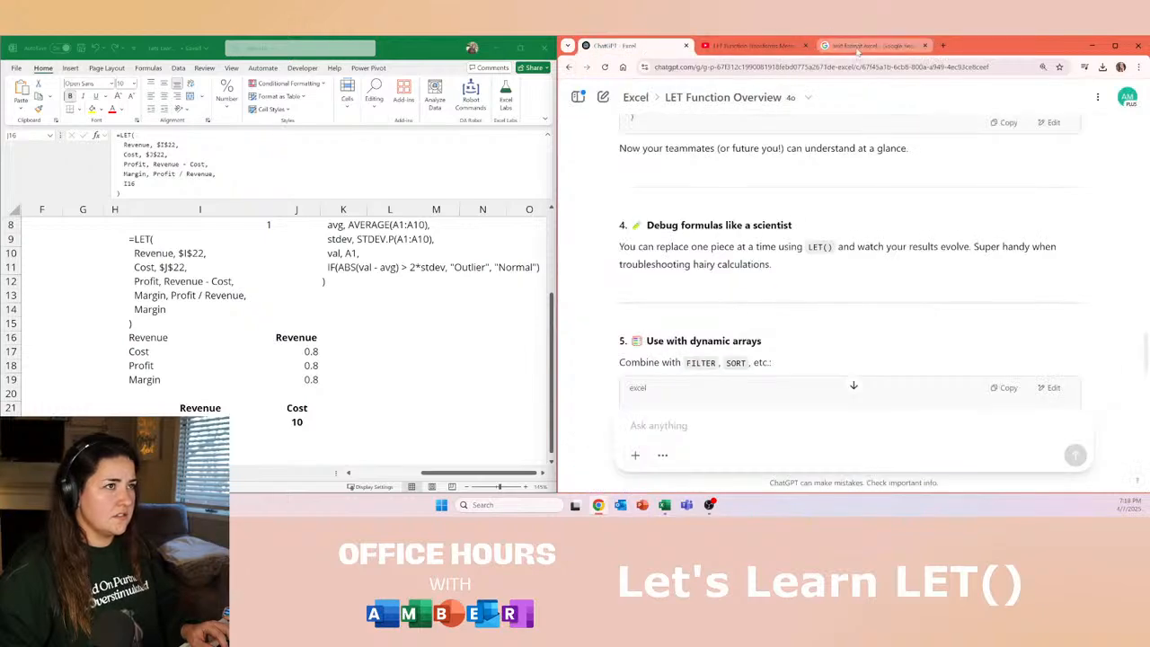
{"action": "left_click", "coordinate": [857, 49]}
{"action": "left_click", "coordinate": [620, 47]}
{"action": "left_click", "coordinate": [819, 420]}
{"action": "type", "text": "can i "}
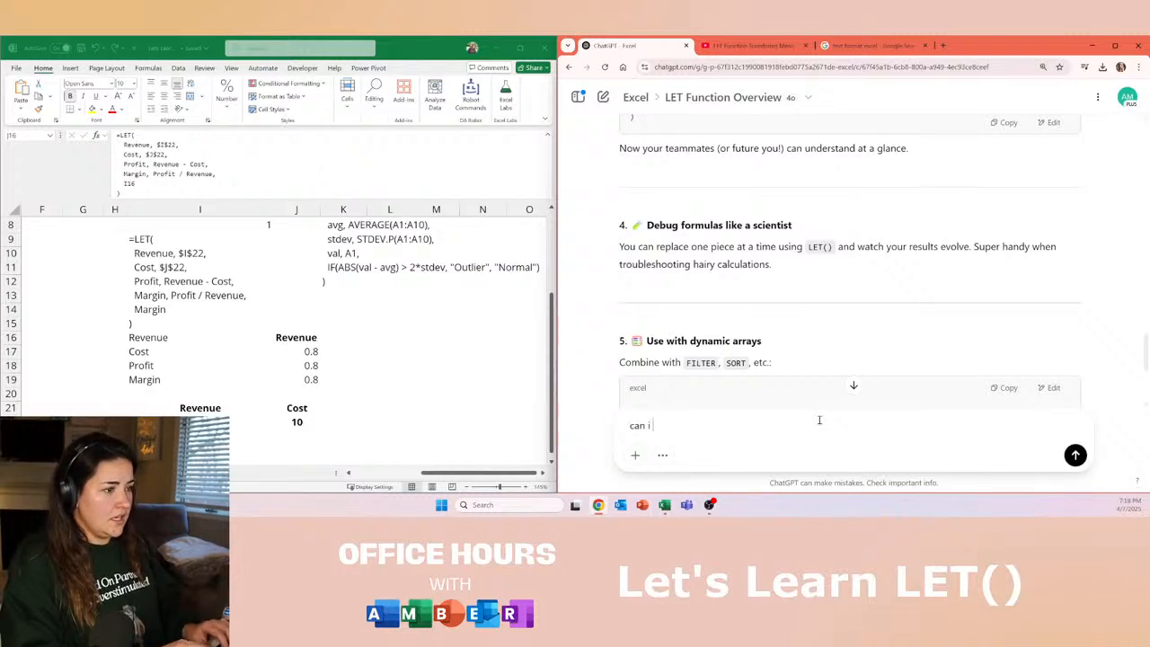
{"action": "type", "text": "return"}
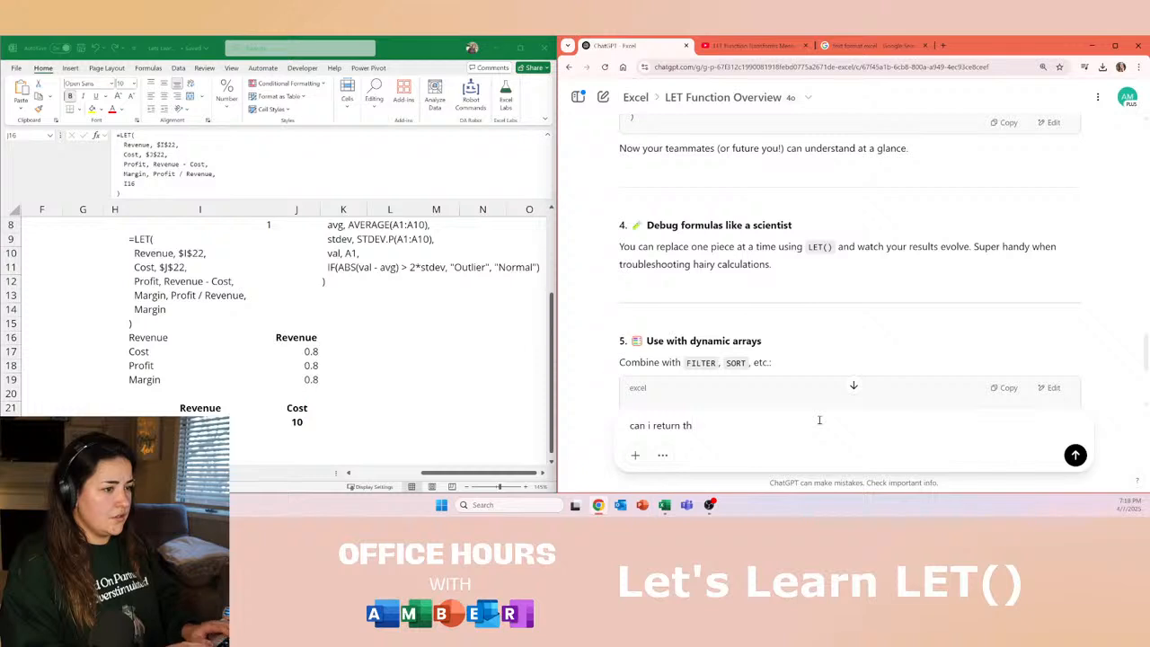
{"action": "type", "text": " th"}
{"action": "key", "text": "BackSpace"}
{"action": "key", "text": "BackSpace"}
{"action": "key", "text": "ctrl+a"}
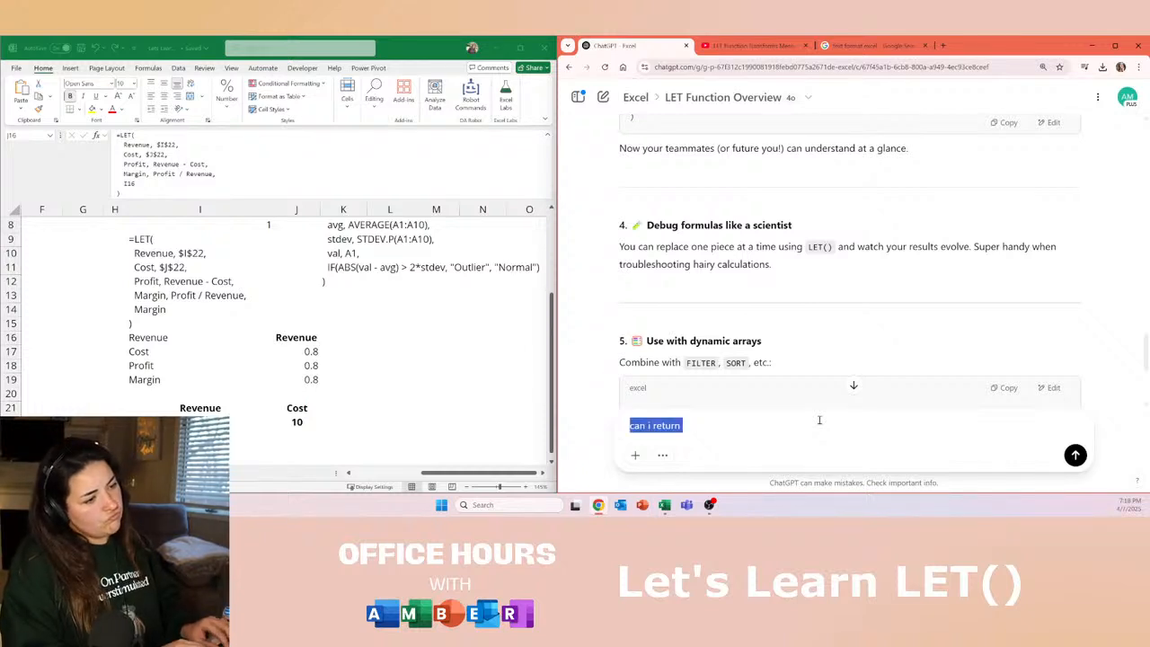
{"action": "type", "text": "For"}
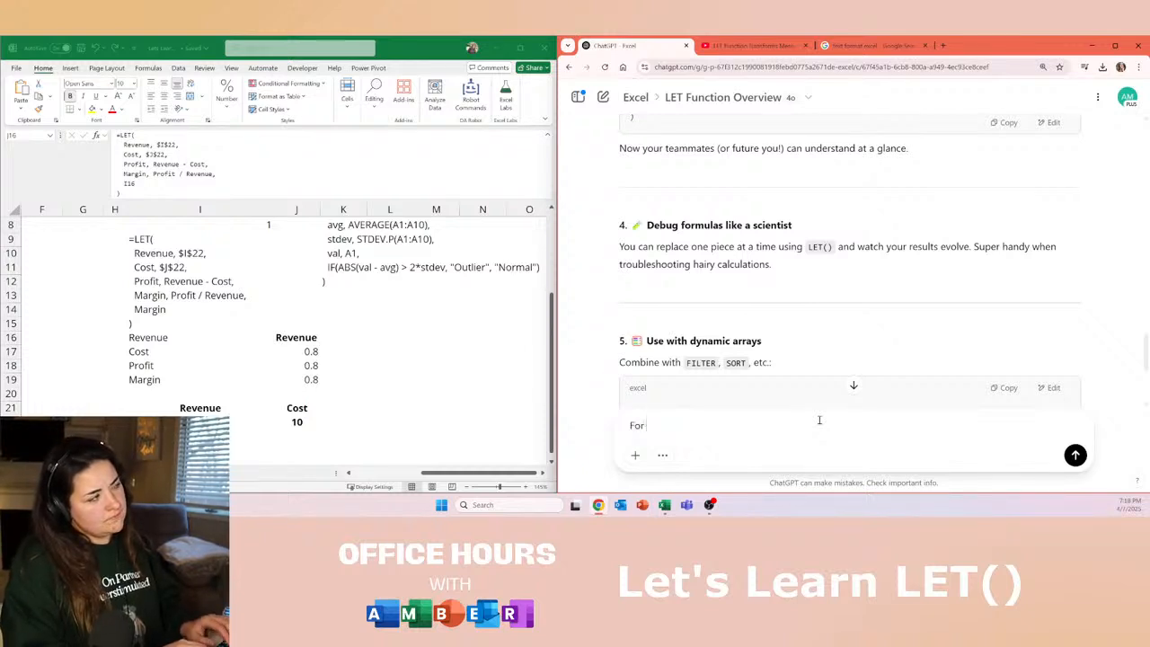
{"action": "key", "text": "BackSpace"}
{"action": "key", "text": "BackSpace"}
{"action": "key", "text": "BackSpace"}
{"action": "type", "text": "when deb"}
{"action": "type", "text": "uggingg - can i result"}
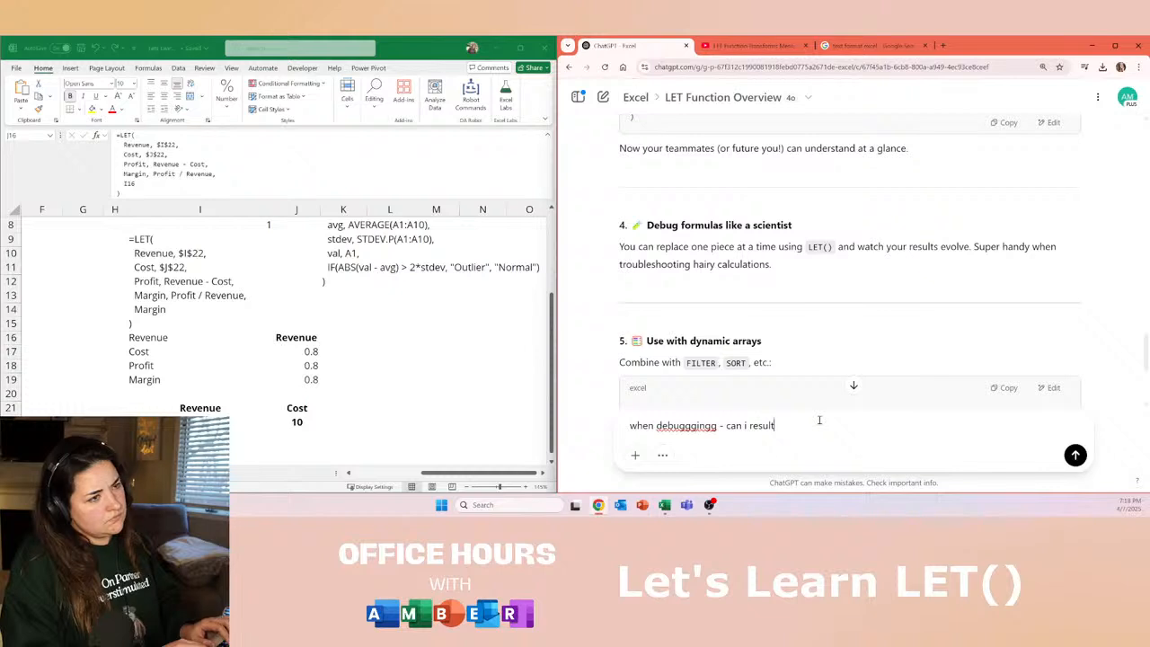
{"action": "type", "text": " with"}
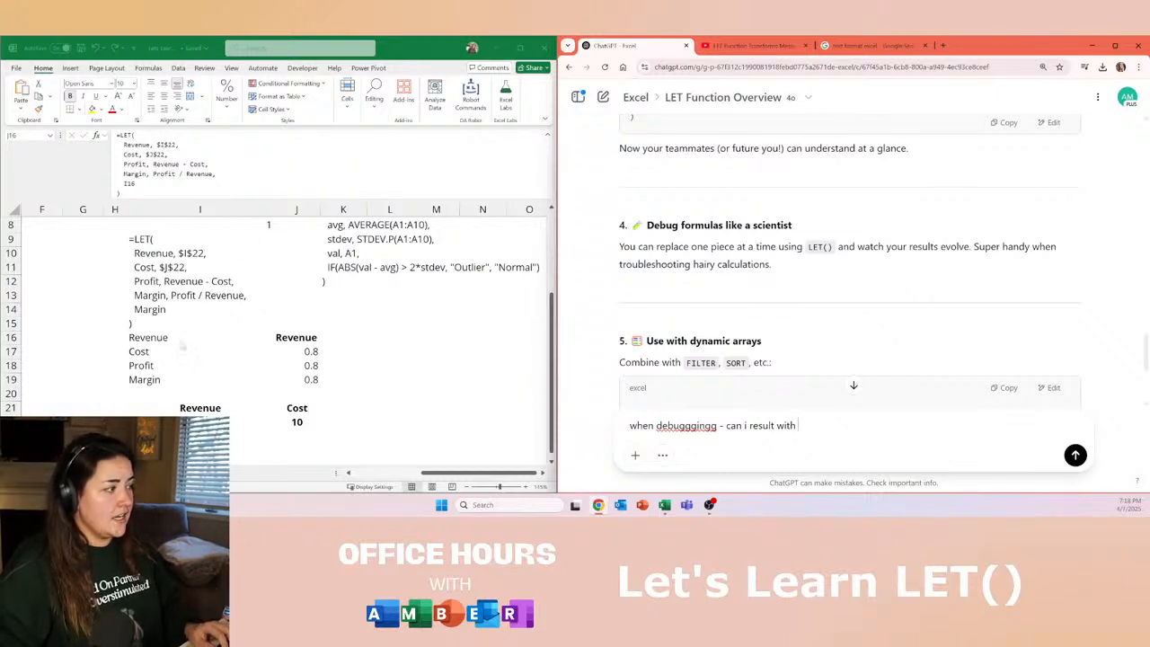
{"action": "triple_click", "coordinate": [816, 429]}
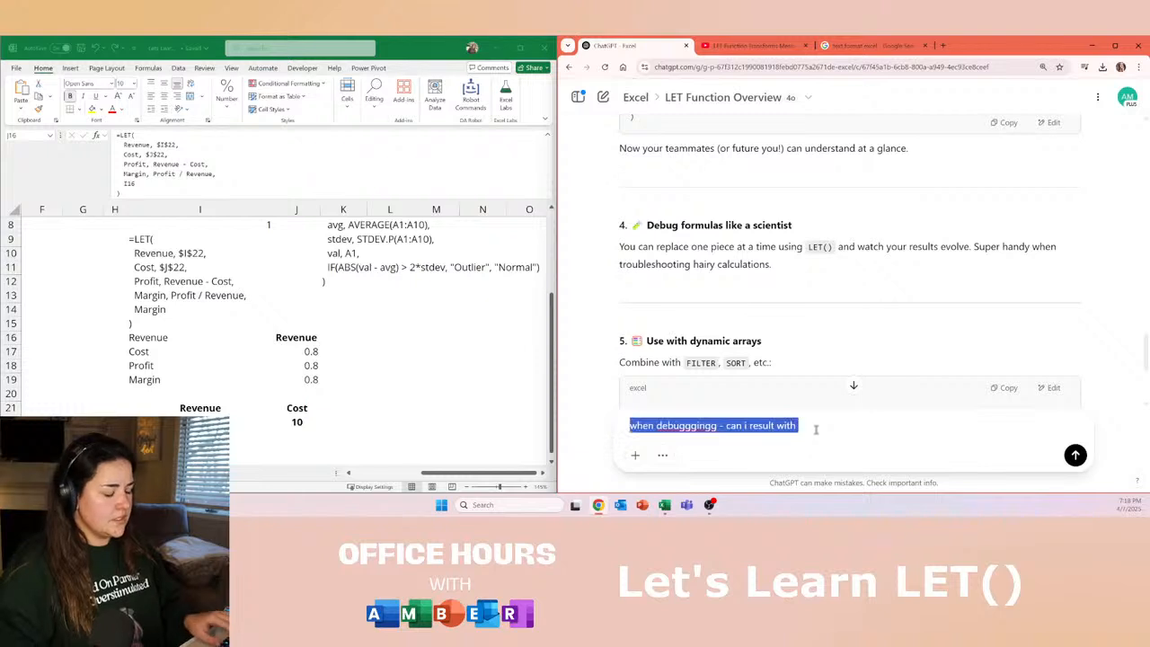
{"action": "type", "text": "I want"}
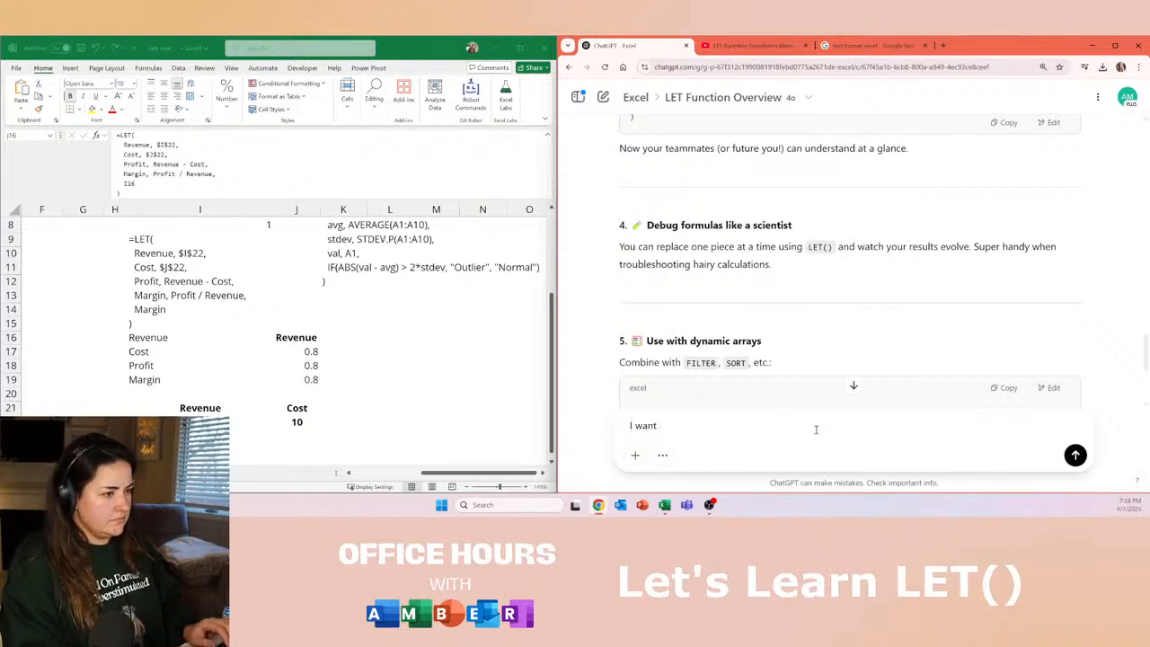
{"action": "type", "text": " the let fu"}
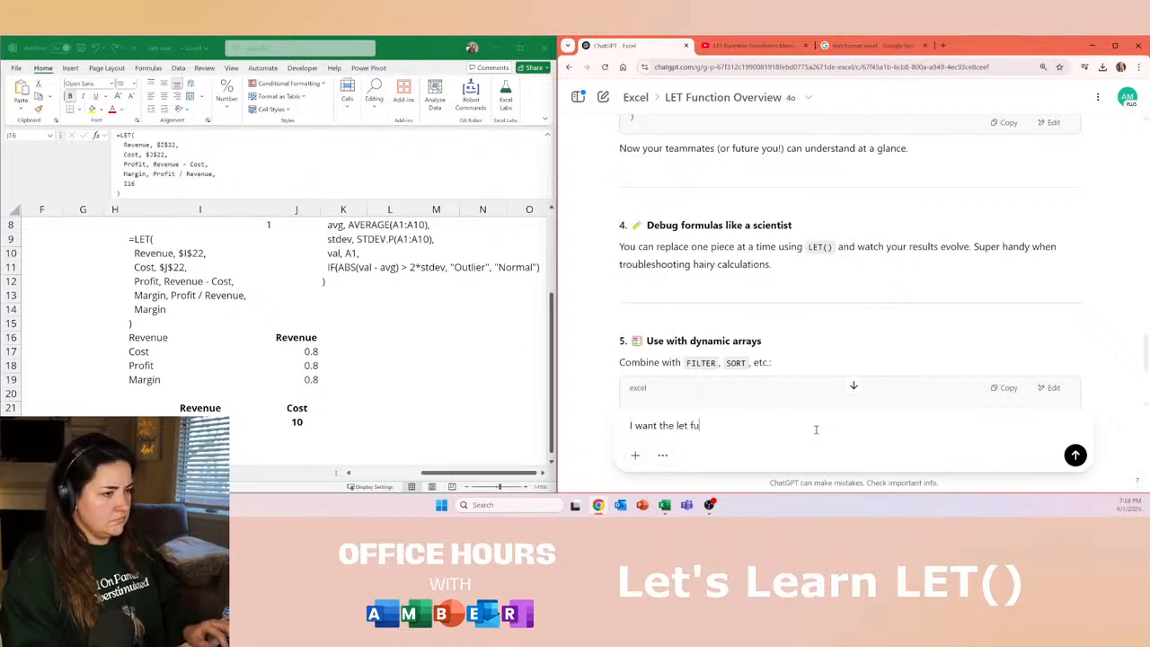
{"action": "type", "text": "nction to return a final value of"}
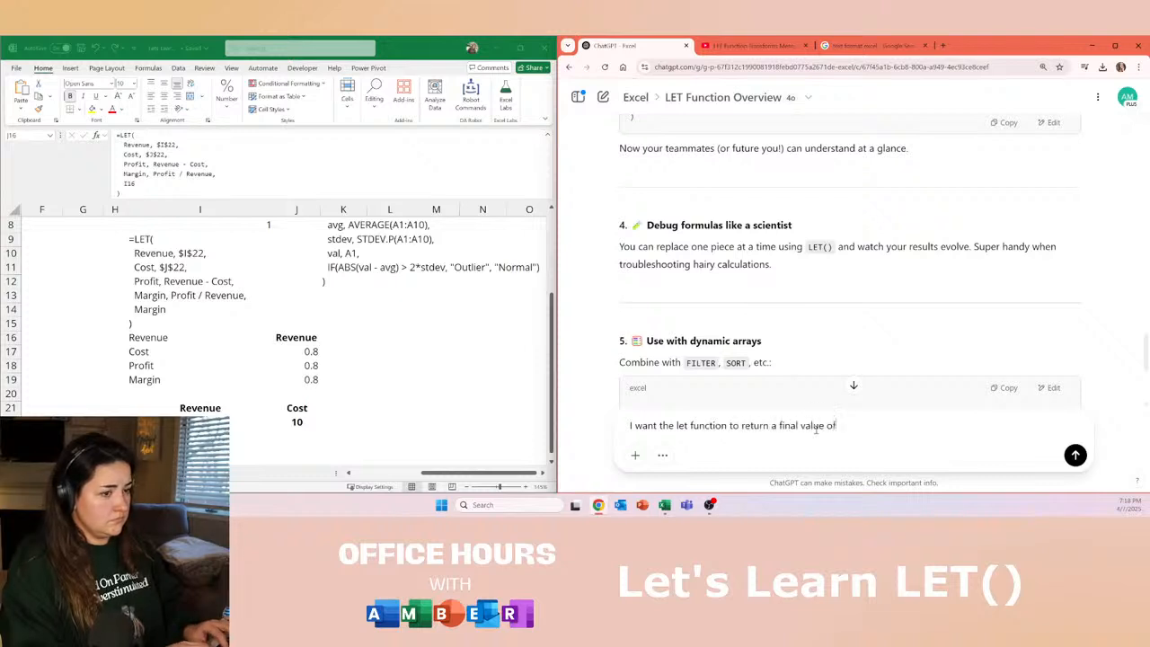
{"action": "type", "text": " a"}
{"action": "key", "text": "BackSpace"}
{"action": "type", "text": "the text in"}
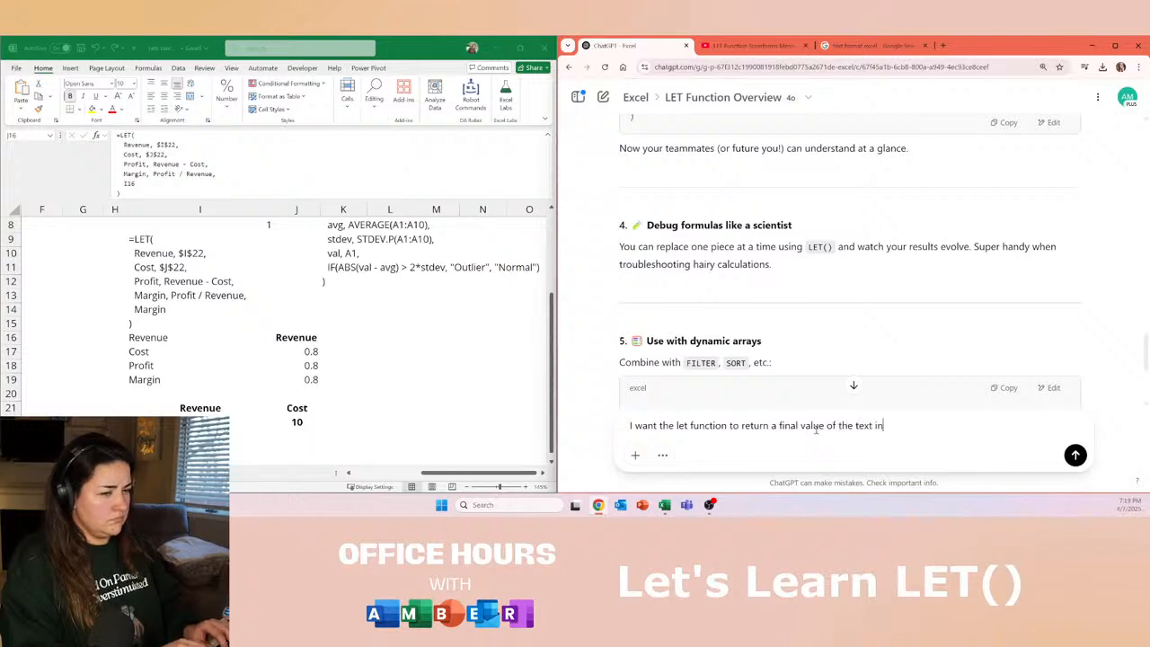
{"action": "type", "text": " a ce"}
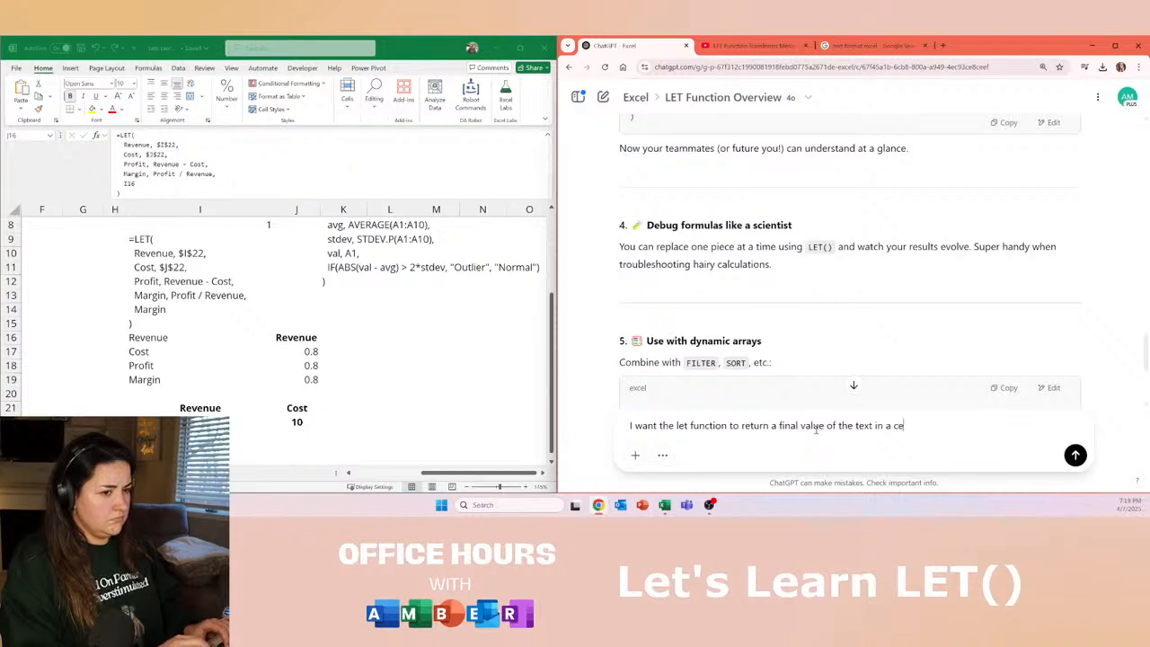
{"action": "type", "text": "ll."}
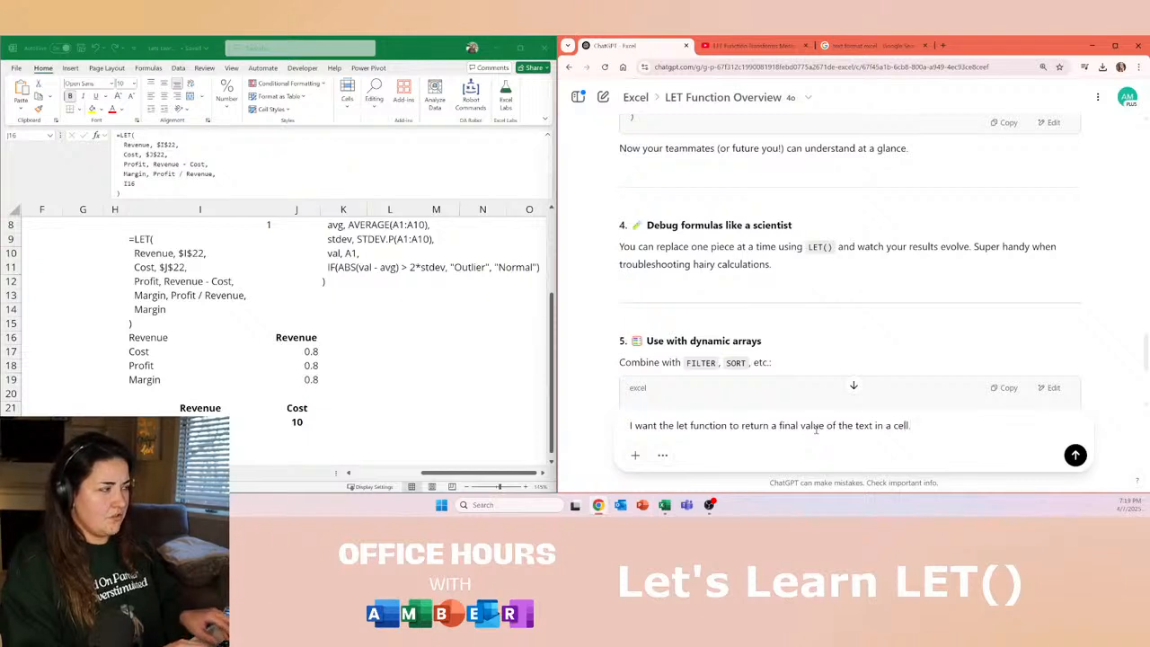
{"action": "key", "text": "ctrl+a"}
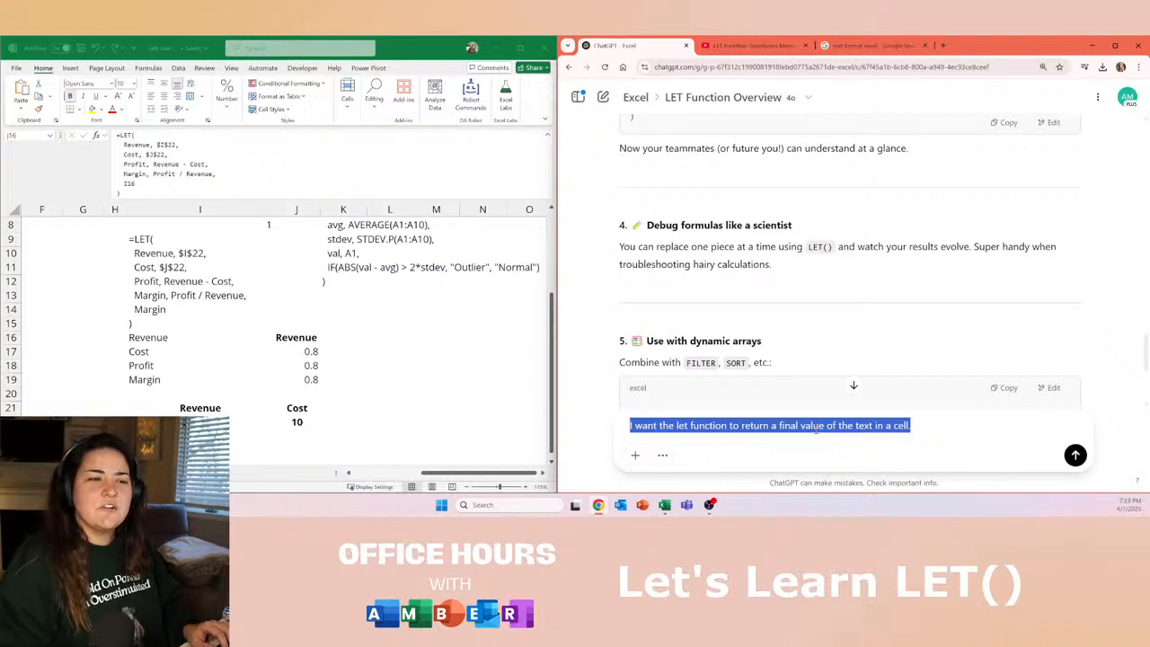
{"action": "key", "text": "Right"}
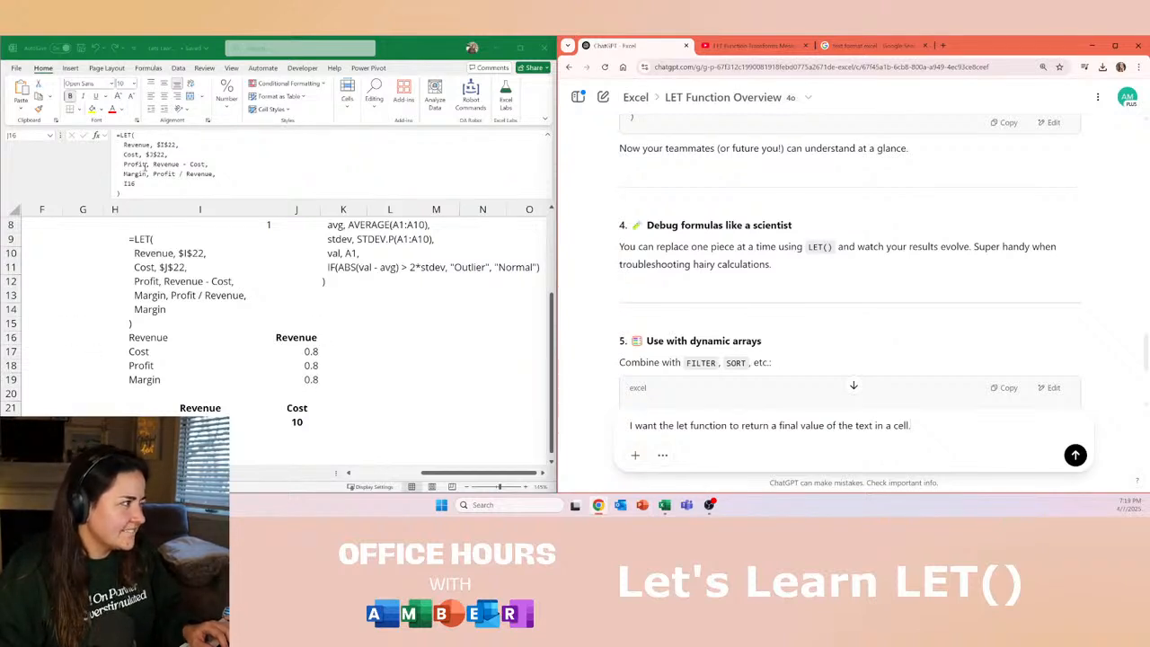
Ask ChatGPT whether I16, whose contents match a variable name in the LET function, can be referenced so the function returns that variable's value.
{"action": "key", "text": "ctrl+a"}
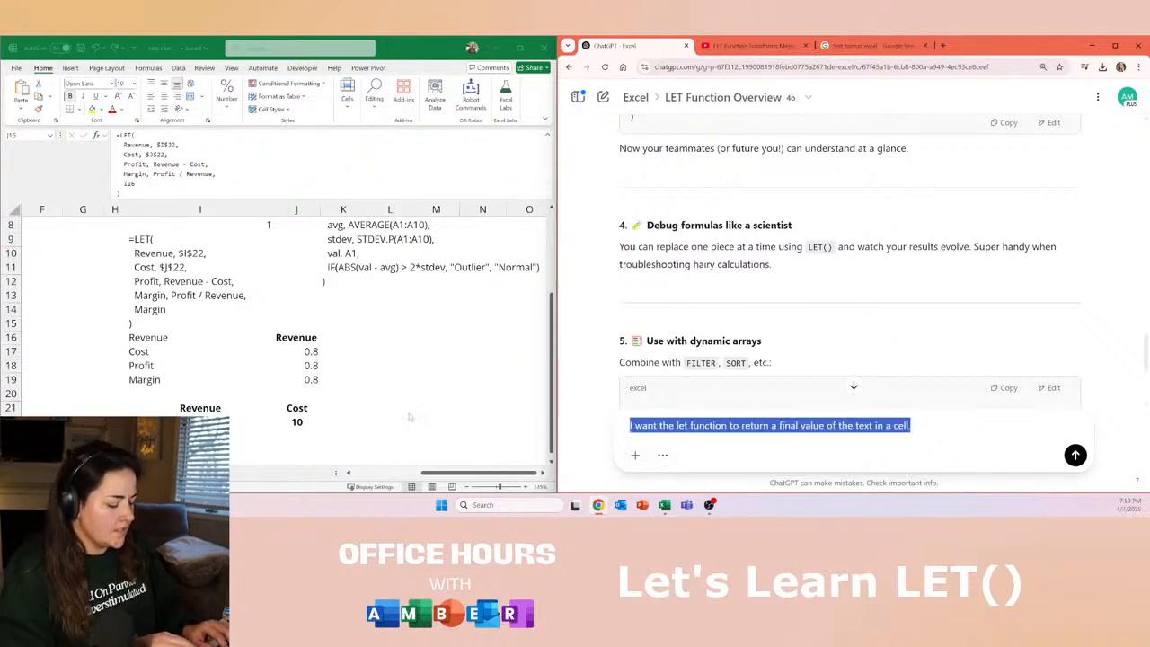
{"action": "type", "text": "Cell"}
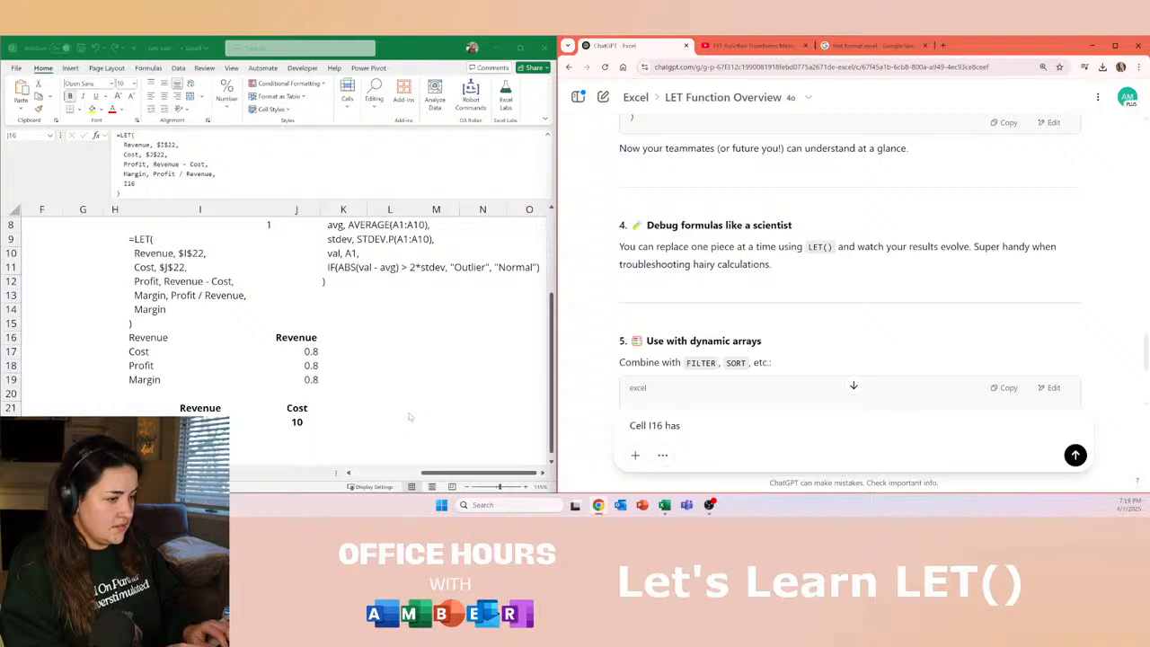
{"action": "type", "text": "I16's contents"}
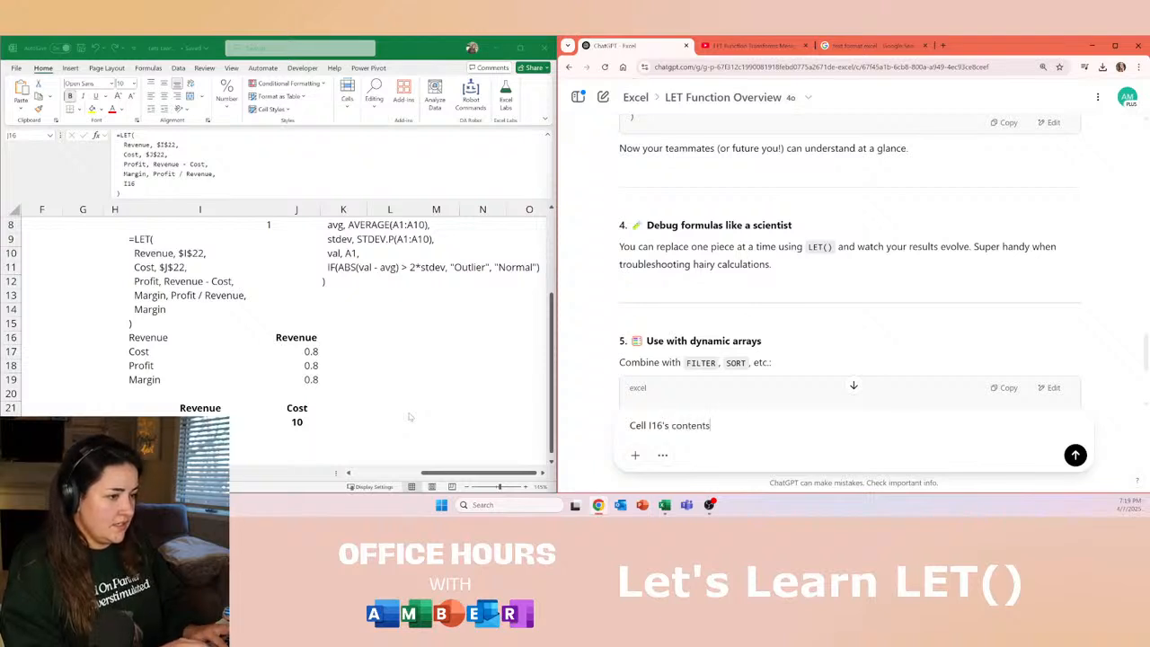
{"action": "type", "text": " are the same as"}
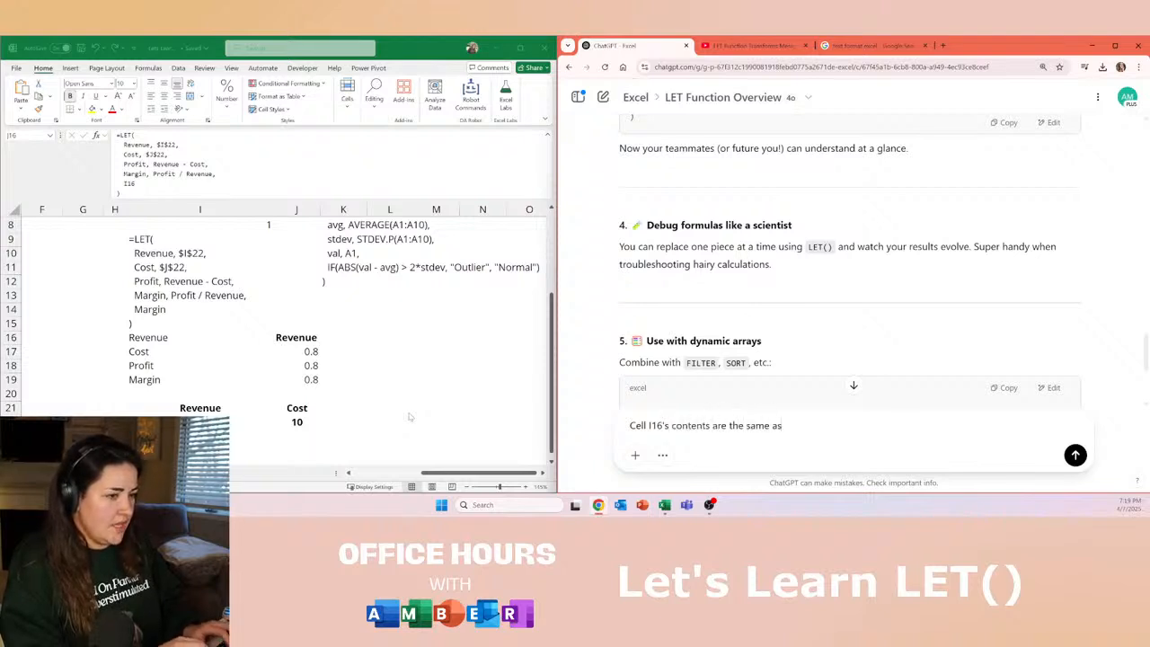
{"action": "type", "text": " a variable"}
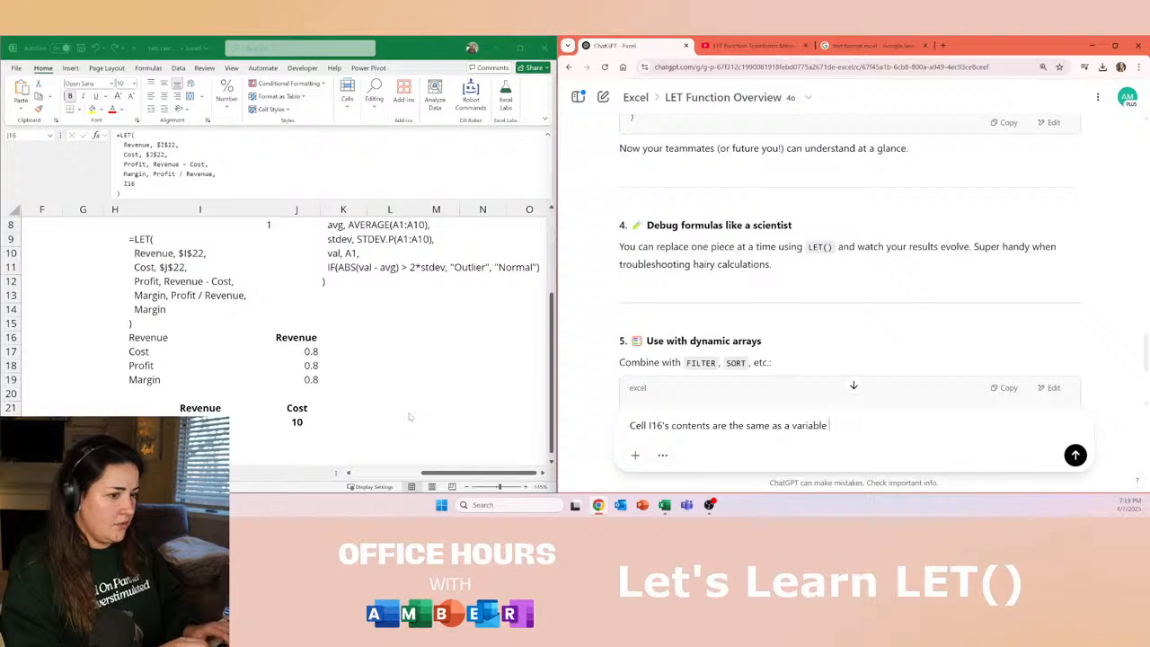
{"action": "type", "text": " name in the "}
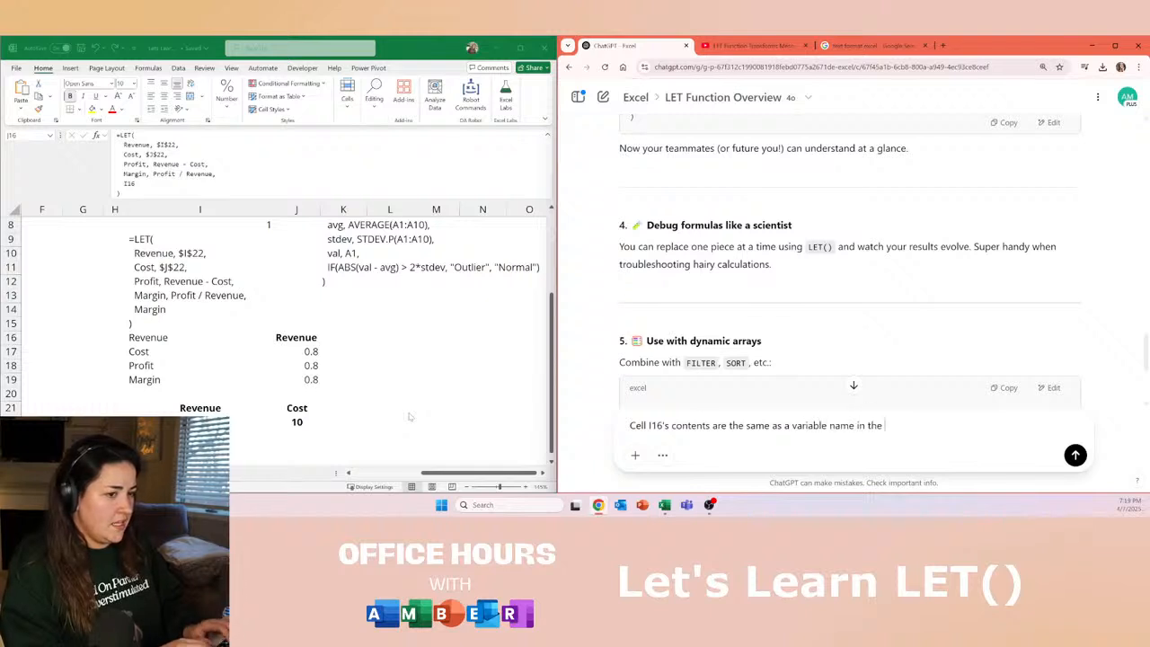
{"action": "type", "text": "let function"}
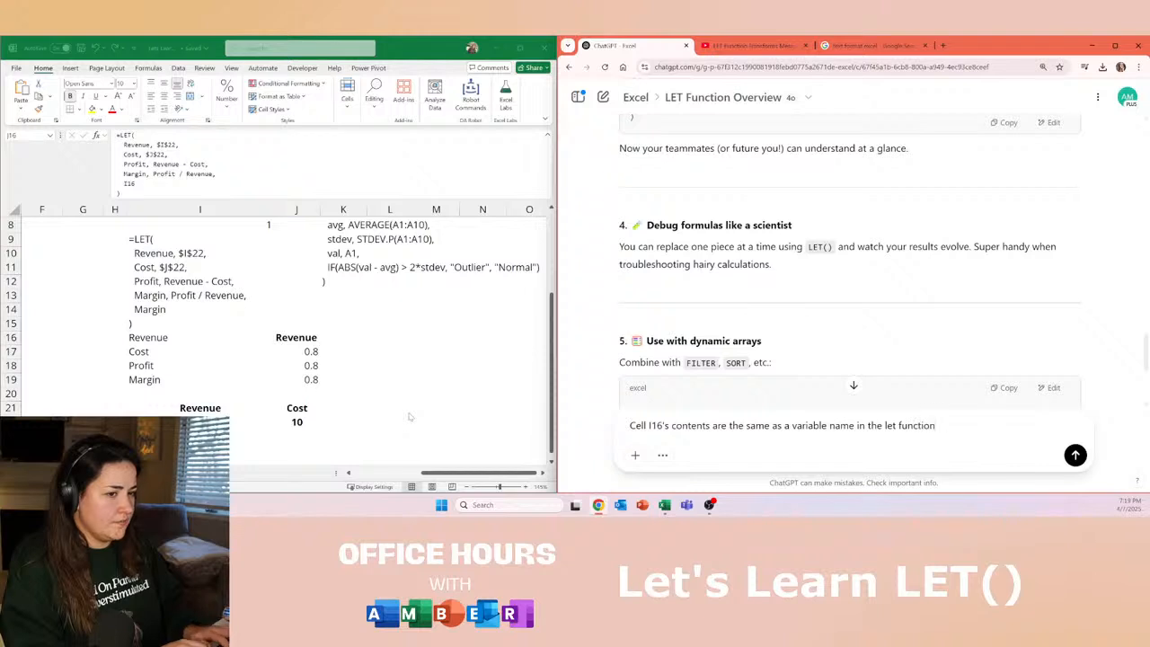
{"action": "type", "text": " - can i reference"}
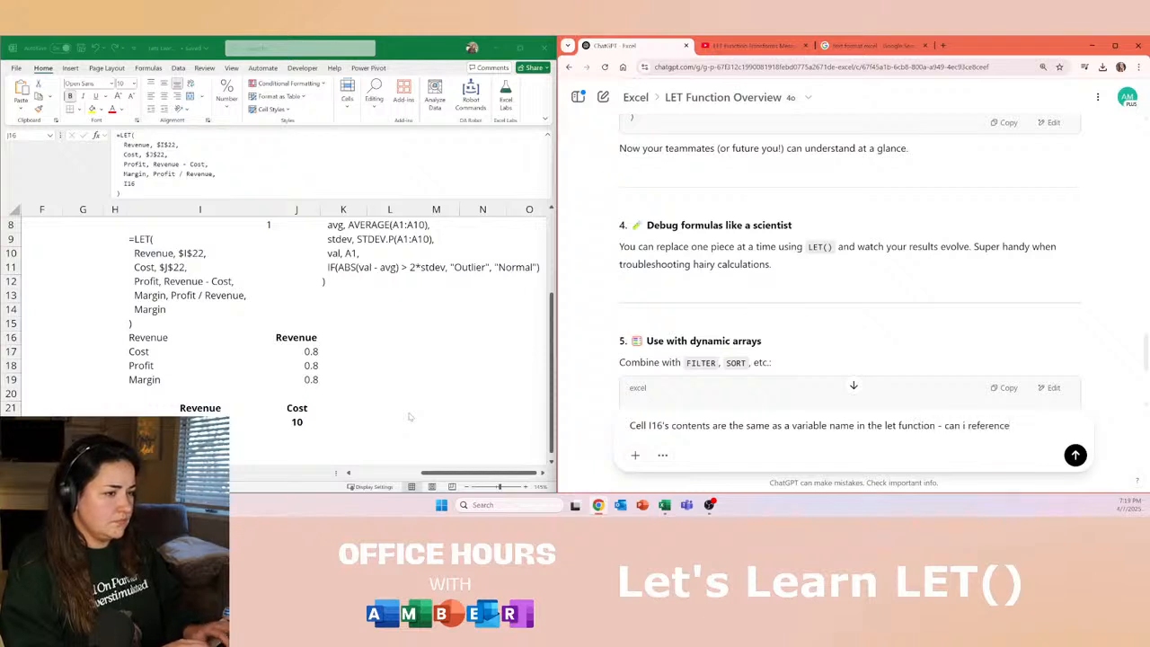
{"action": "type", "text": " I16"}
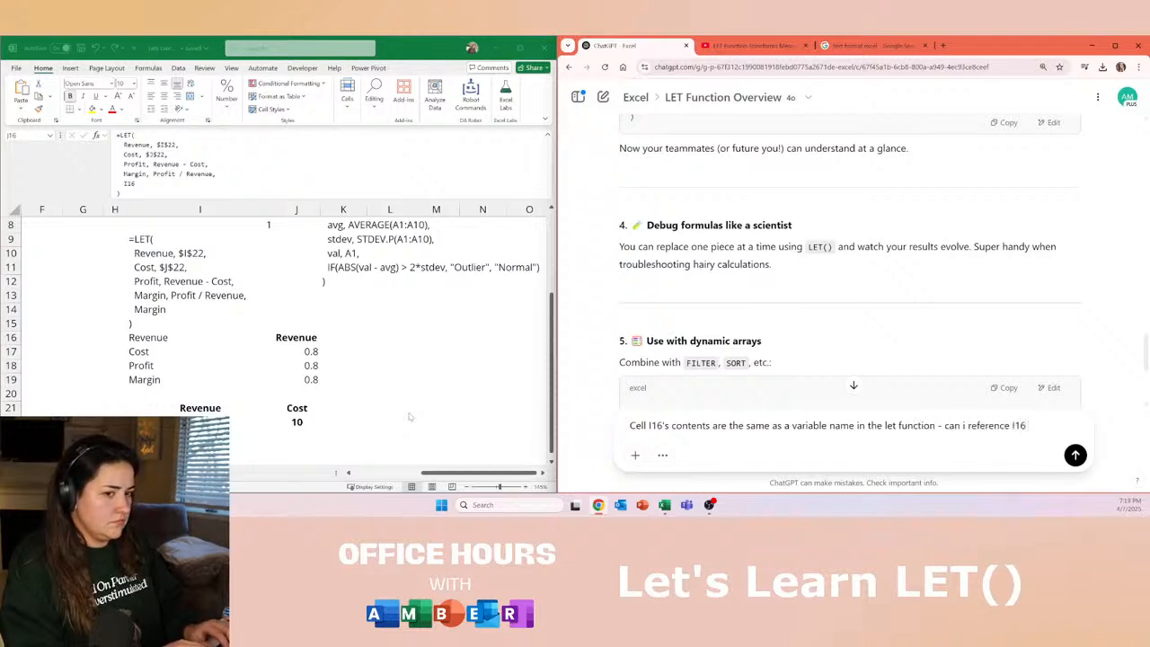
{"action": "type", "text": " so the let func"}
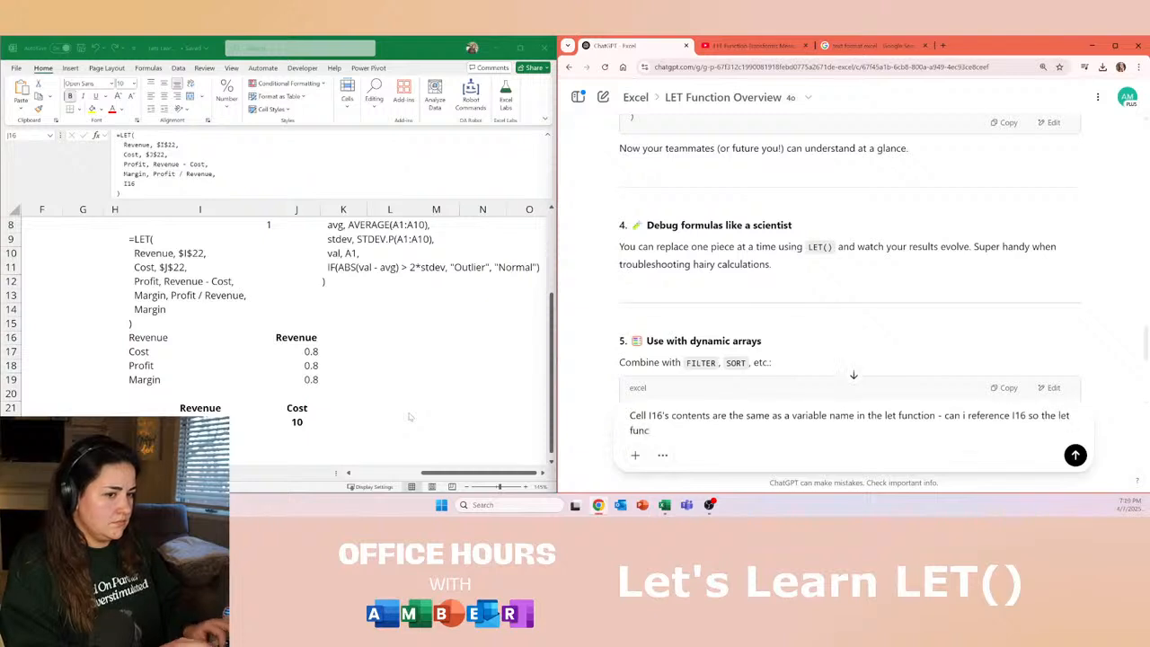
{"action": "type", "text": "tion returns "}
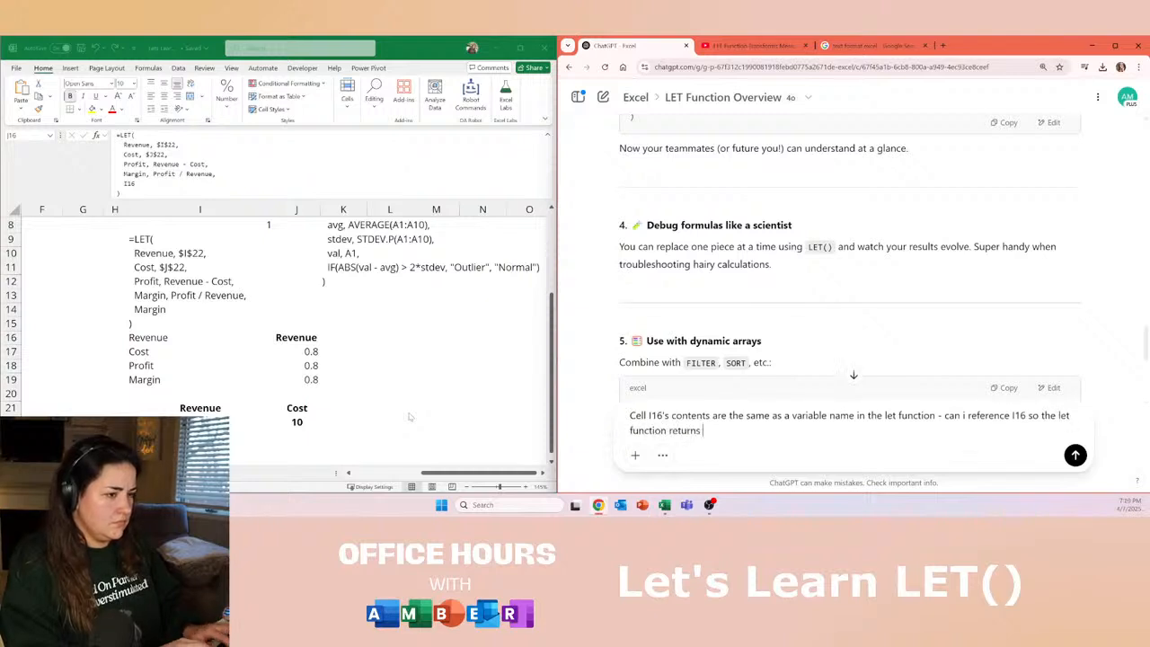
{"action": "type", "text": "the variab"}
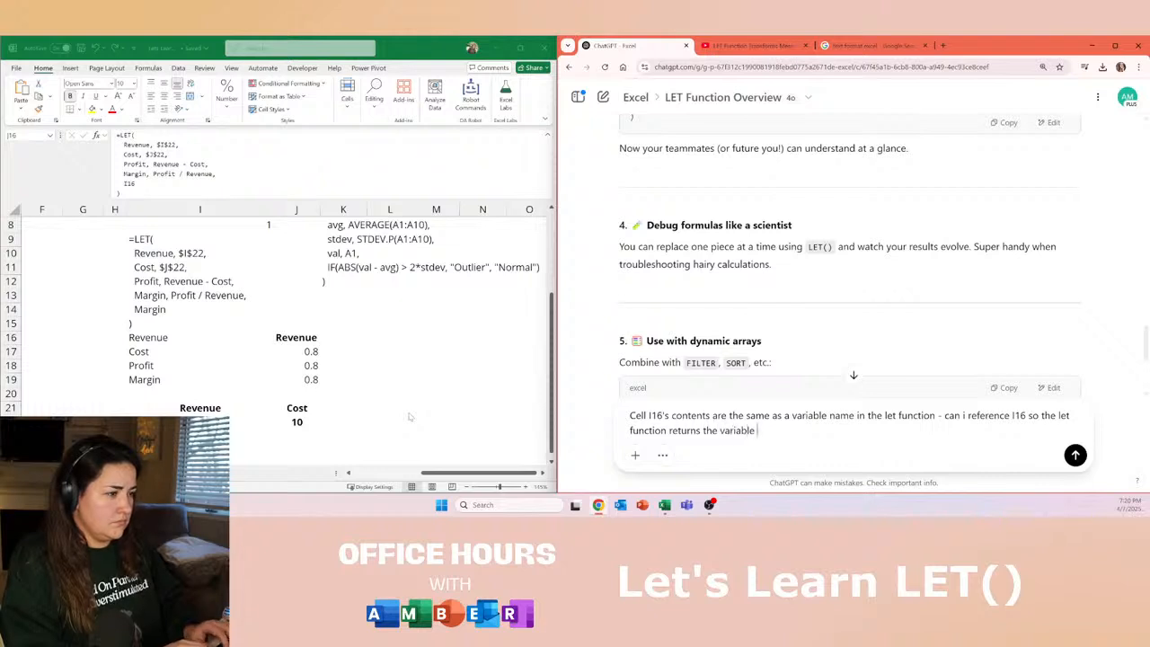
{"action": "type", "text": "le's value?"}
{"action": "key", "text": "Return"}
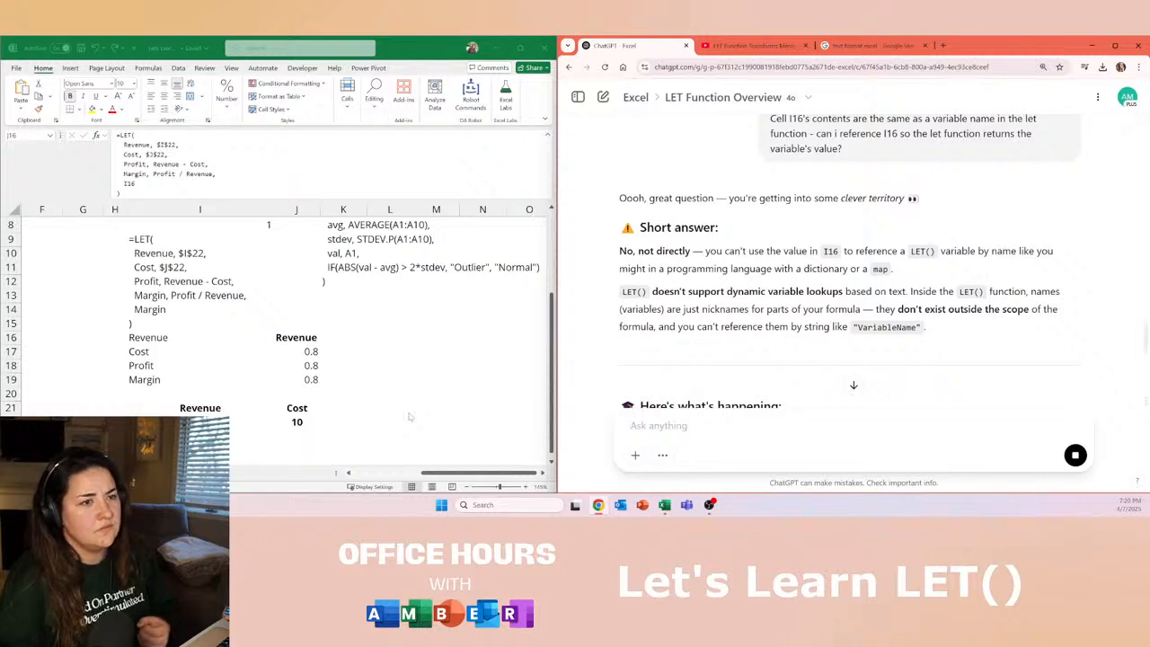
Read ChatGPT's answer about referencing a LET variable by a cell's text, including the SWITCH workaround and the summary.
{"action": "scroll", "coordinate": [698, 308], "scroll_direction": "down", "scroll_amount": 3}
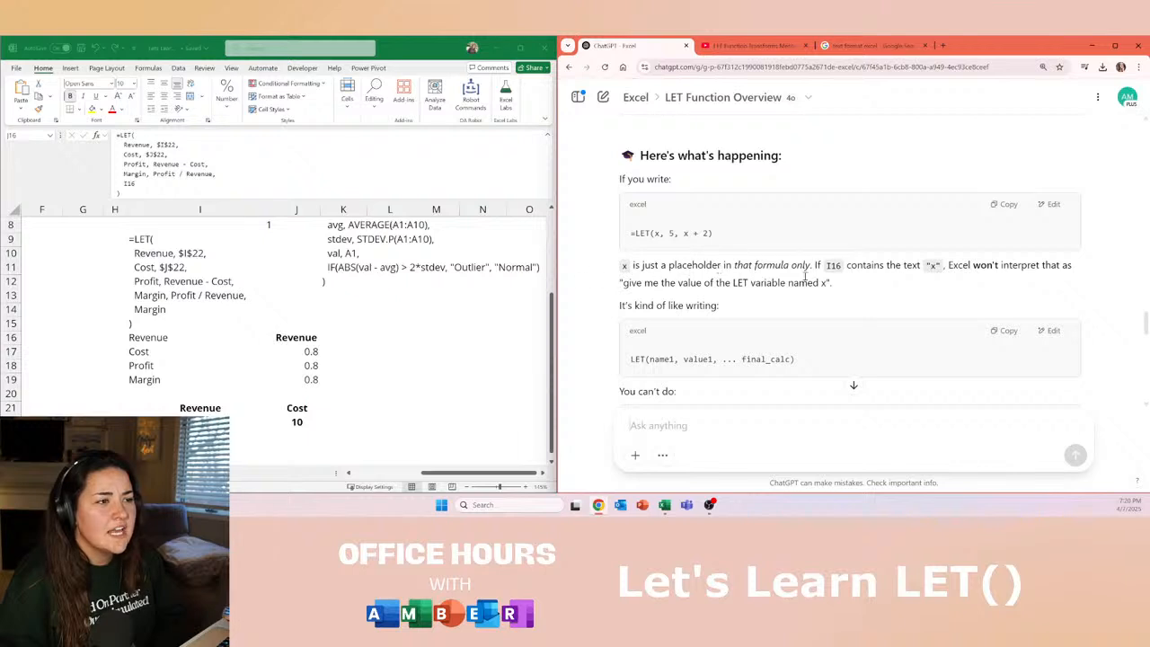
{"action": "scroll", "coordinate": [805, 275], "scroll_direction": "down", "scroll_amount": 2}
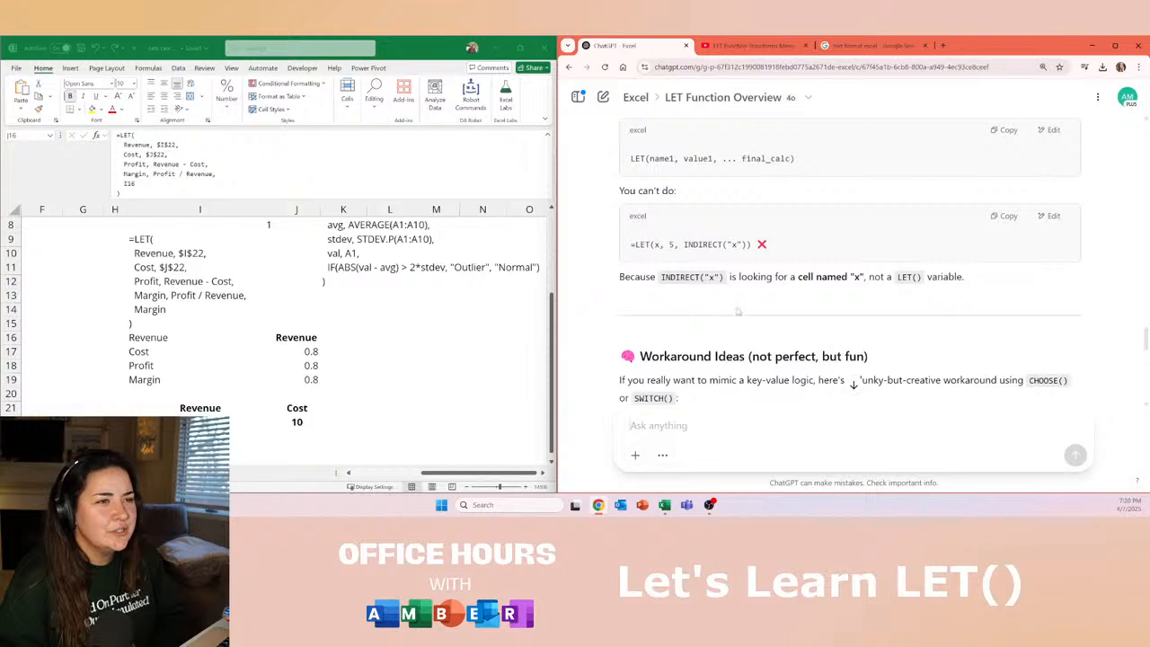
{"action": "scroll", "coordinate": [738, 311], "scroll_direction": "down", "scroll_amount": 2}
{"action": "scroll", "coordinate": [744, 310], "scroll_direction": "down", "scroll_amount": 1}
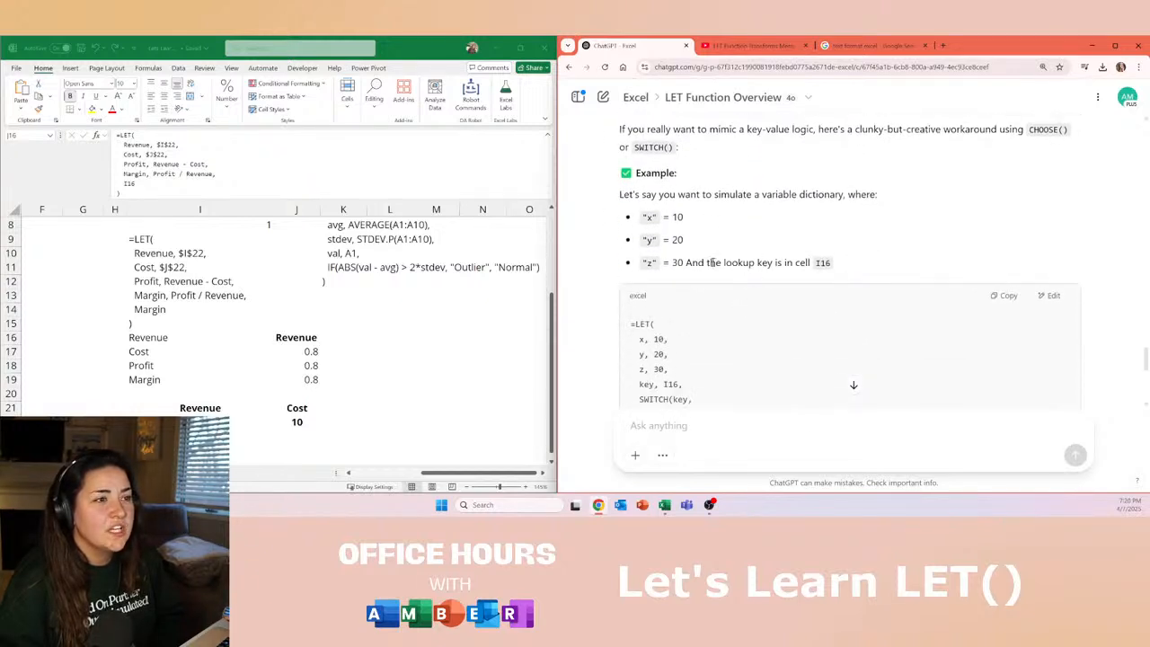
{"action": "scroll", "coordinate": [711, 262], "scroll_direction": "down", "scroll_amount": 1}
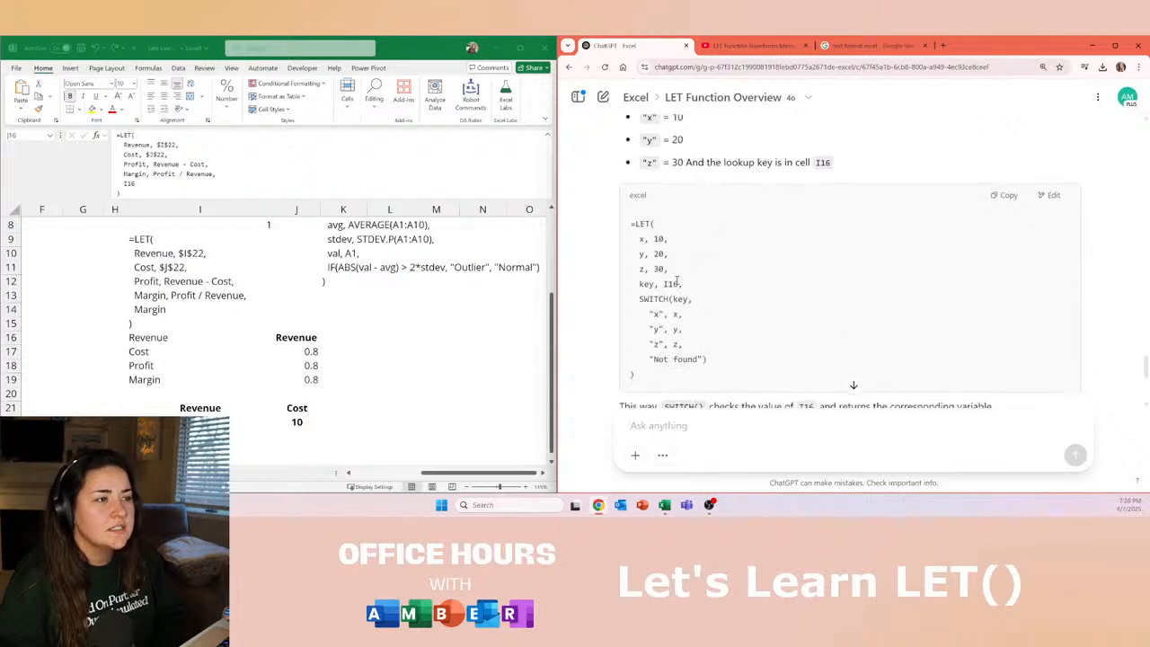
{"action": "scroll", "coordinate": [677, 283], "scroll_direction": "down", "scroll_amount": 1}
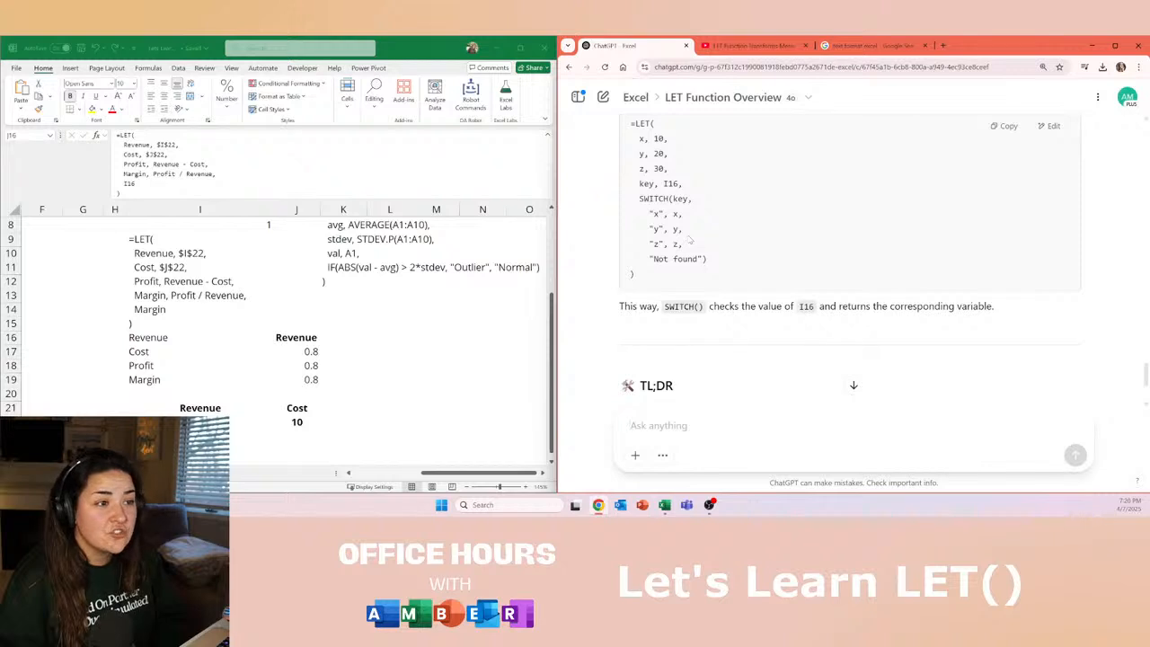
{"action": "scroll", "coordinate": [719, 269], "scroll_direction": "down", "scroll_amount": 2}
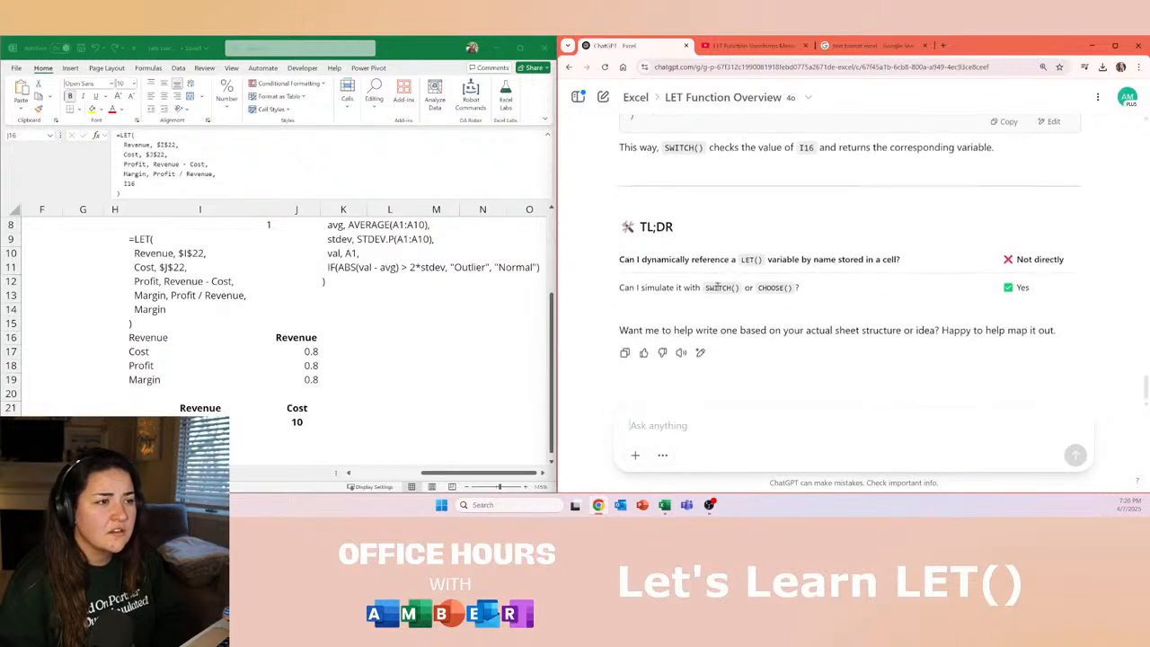
Ask ChatGPT to "try it with switch?" in the LET Function Overview conversation.
{"action": "left_click", "coordinate": [724, 424]}
{"action": "type", "text": "try "}
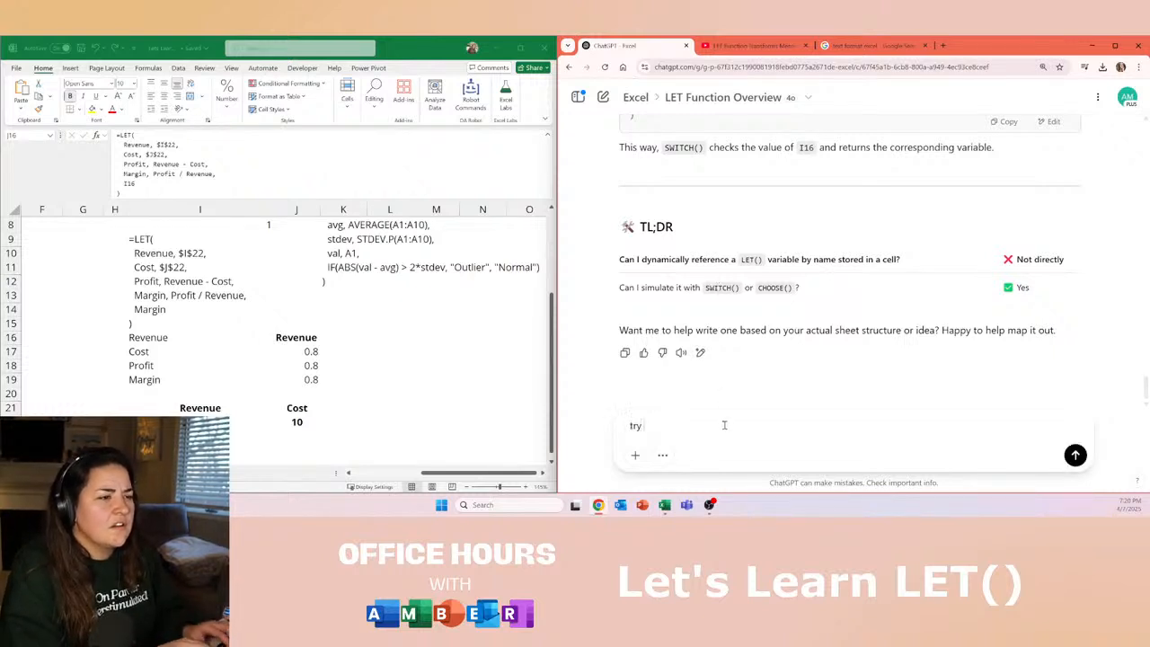
{"action": "type", "text": "it with switch?"}
{"action": "key", "text": "Return"}
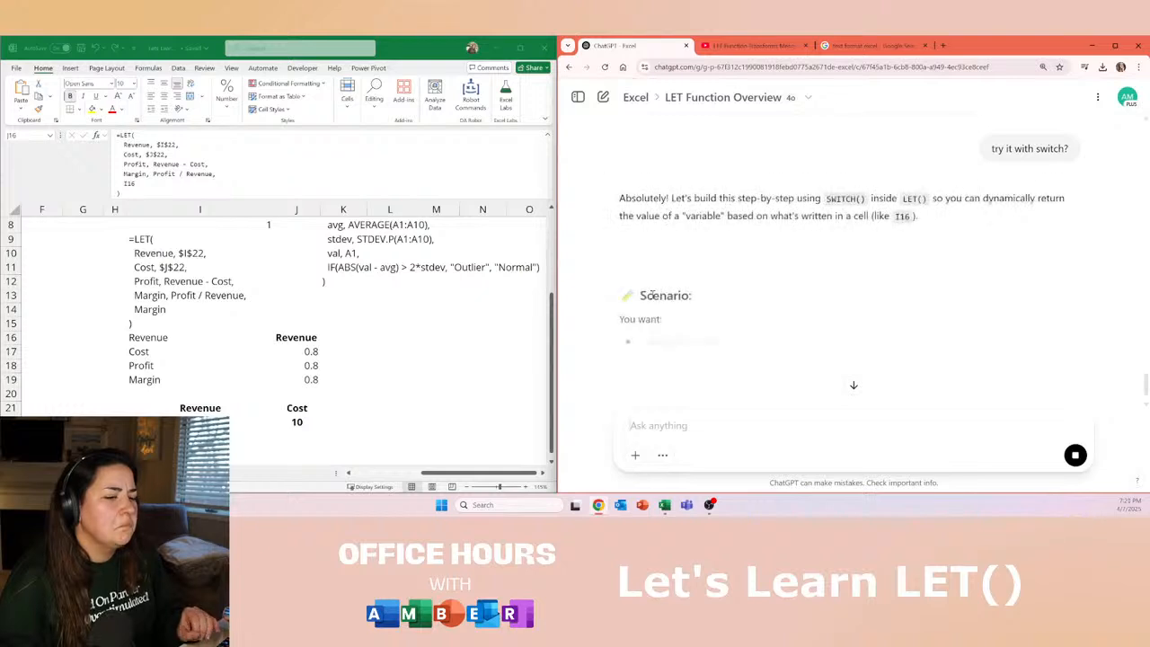
Examine ChatGPT's SWITCH-inside-LET formula, its version with real cell references, and the earlier explanation.
{"action": "scroll", "coordinate": [647, 270], "scroll_direction": "down", "scroll_amount": 3}
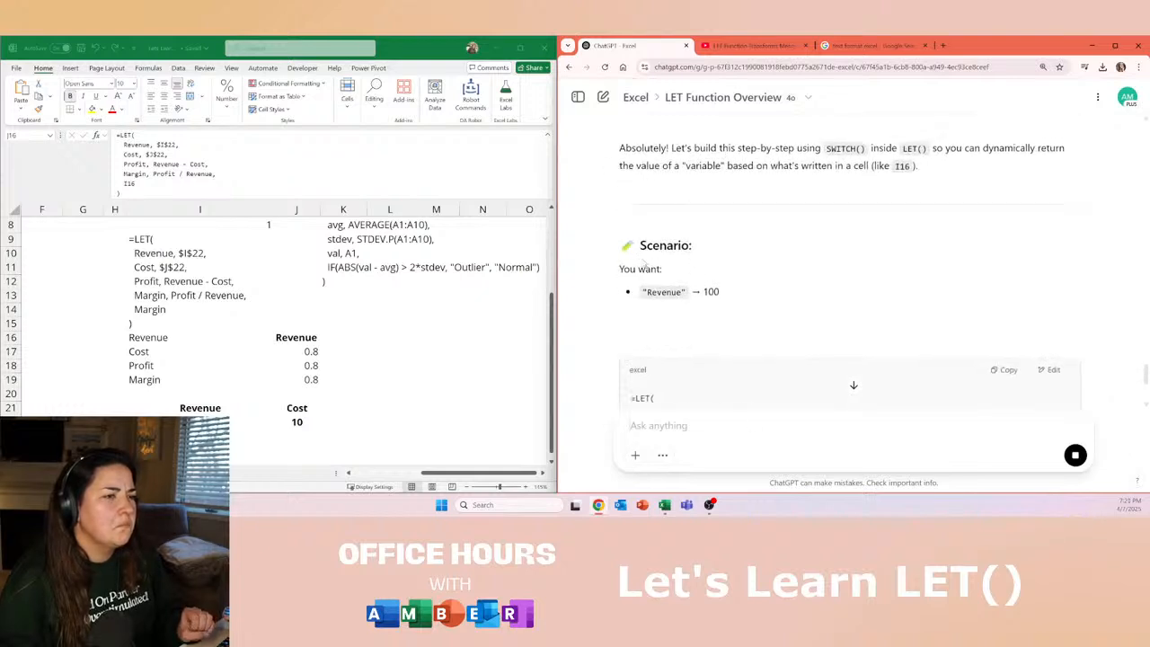
{"action": "scroll", "coordinate": [642, 258], "scroll_direction": "up", "scroll_amount": 2}
{"action": "scroll", "coordinate": [724, 182], "scroll_direction": "down", "scroll_amount": 2}
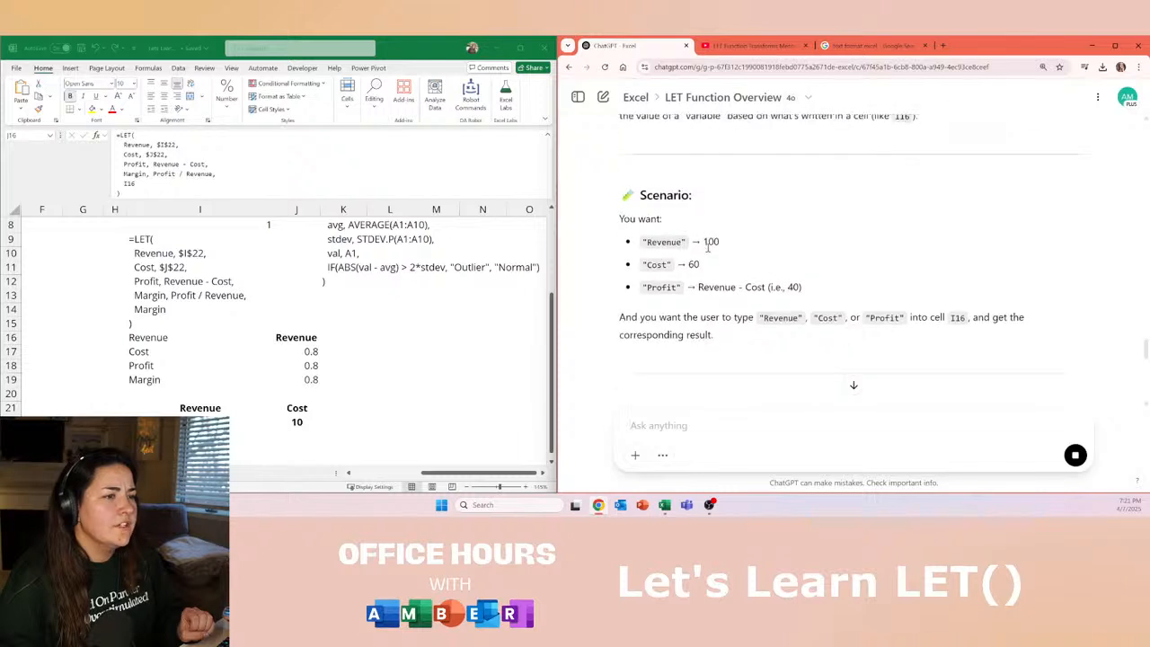
{"action": "scroll", "coordinate": [724, 182], "scroll_direction": "down", "scroll_amount": 3}
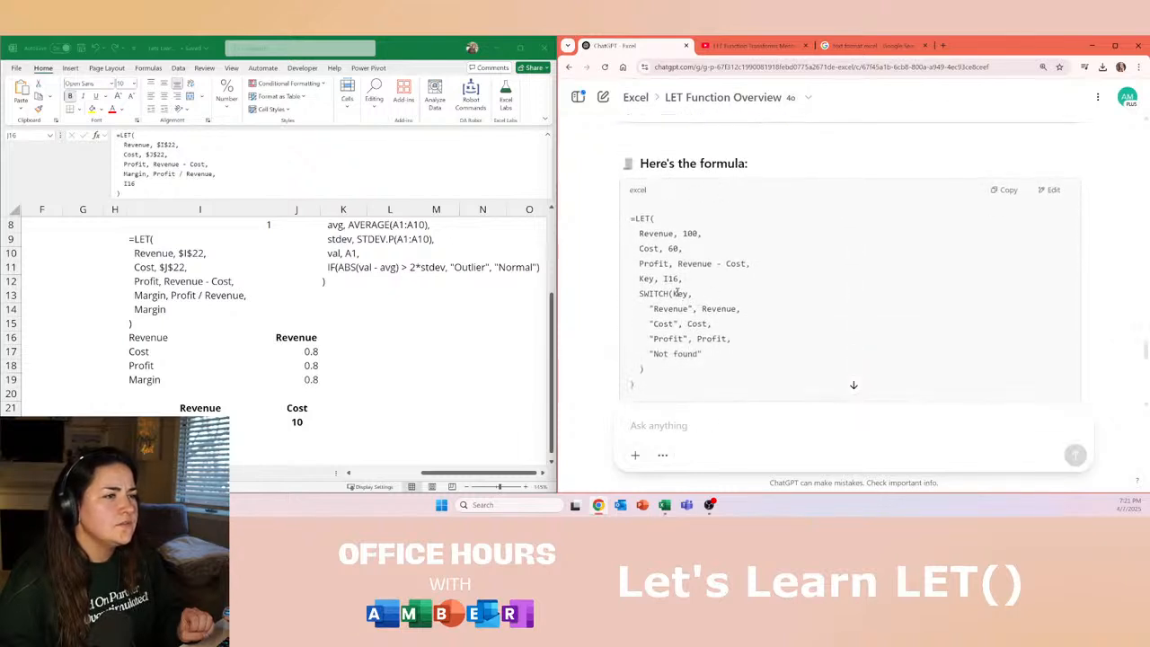
{"action": "scroll", "coordinate": [661, 292], "scroll_direction": "down", "scroll_amount": 6}
{"action": "scroll", "coordinate": [660, 292], "scroll_direction": "down", "scroll_amount": 5}
{"action": "scroll", "coordinate": [660, 290], "scroll_direction": "down", "scroll_amount": 4}
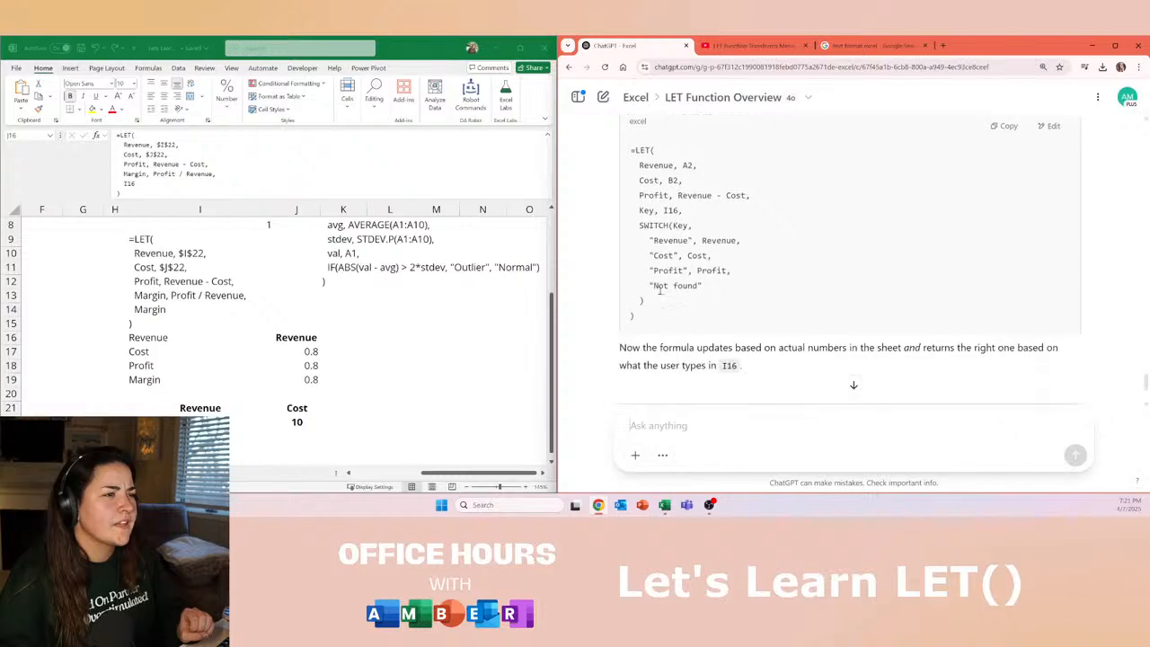
{"action": "scroll", "coordinate": [665, 287], "scroll_direction": "up", "scroll_amount": 20}
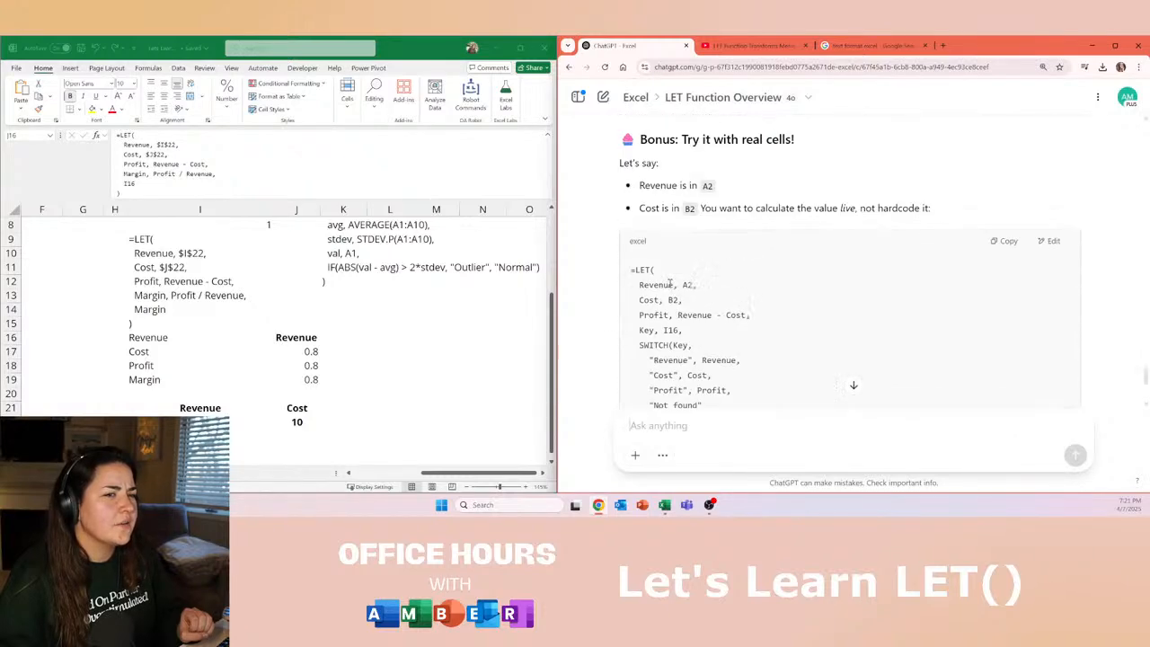
{"action": "scroll", "coordinate": [674, 282], "scroll_direction": "down", "scroll_amount": 8}
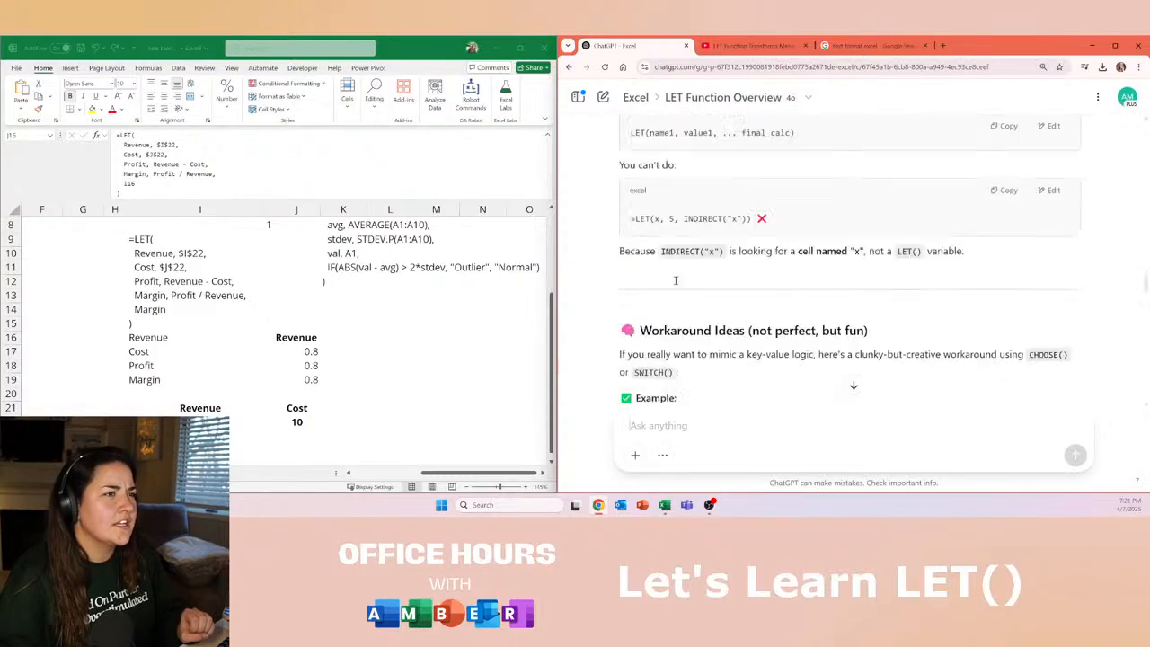
Replace the I16 reference in J16's LET formula so it returns the Revenue variable.
{"action": "left_click", "coordinate": [295, 337]}
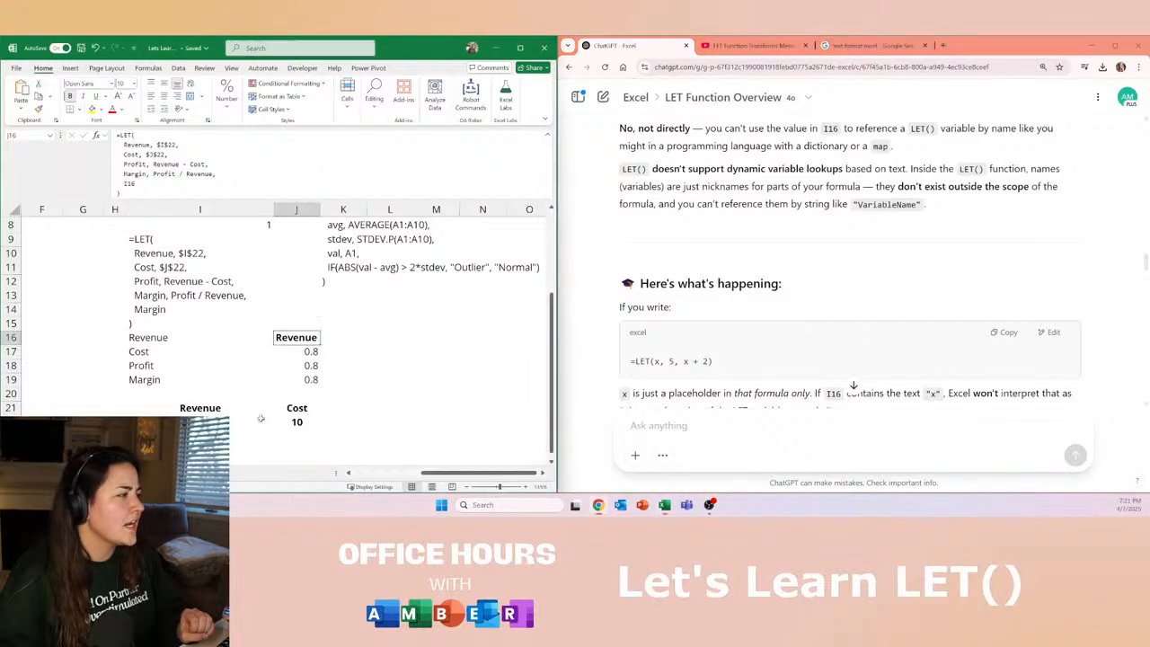
{"action": "left_click", "coordinate": [191, 189]}
{"action": "key", "text": "BackSpace"}
{"action": "key", "text": "BackSpace"}
{"action": "key", "text": "BackSpace"}
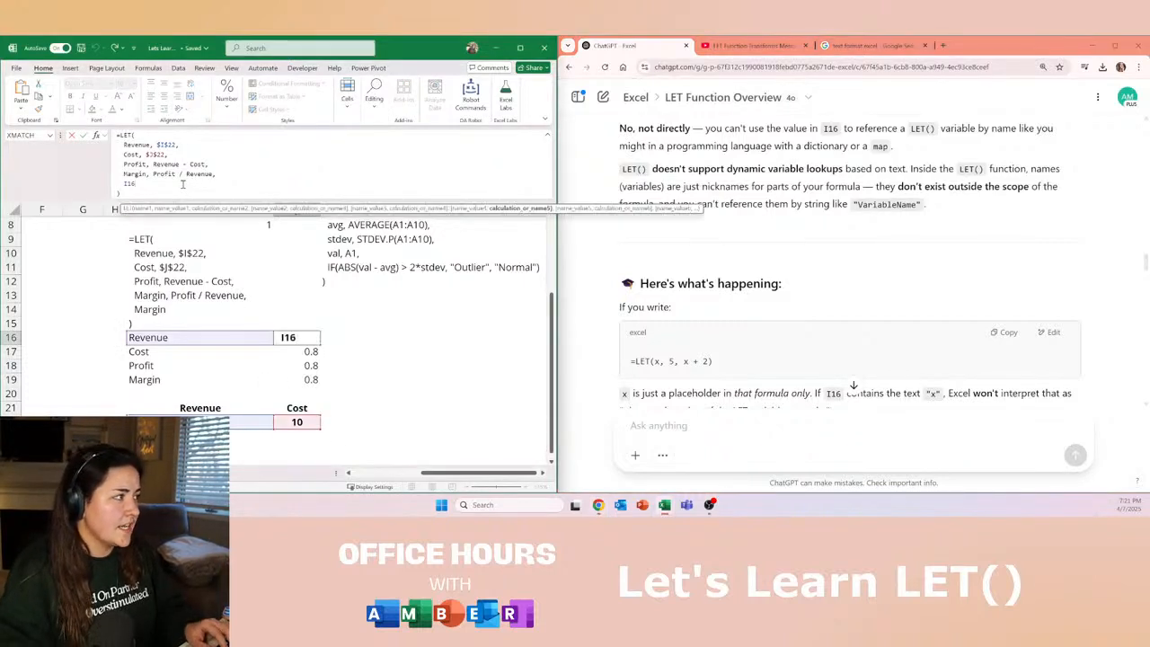
{"action": "type", "text": "Re"}
{"action": "key", "text": "BackSpace"}
{"action": "key", "text": "BackSpace"}
{"action": "type", "text": "Margin"}
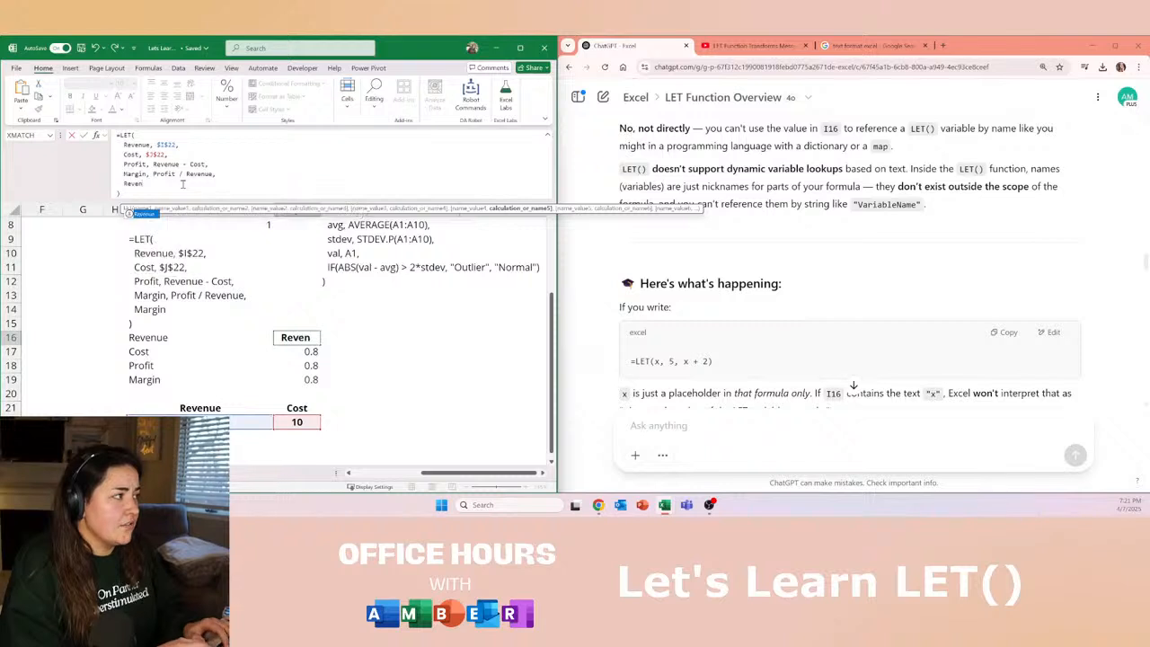
{"action": "key", "text": "Return"}
Change the returned variable in J17's LET formula to Cost.
{"action": "key", "text": "F2"}
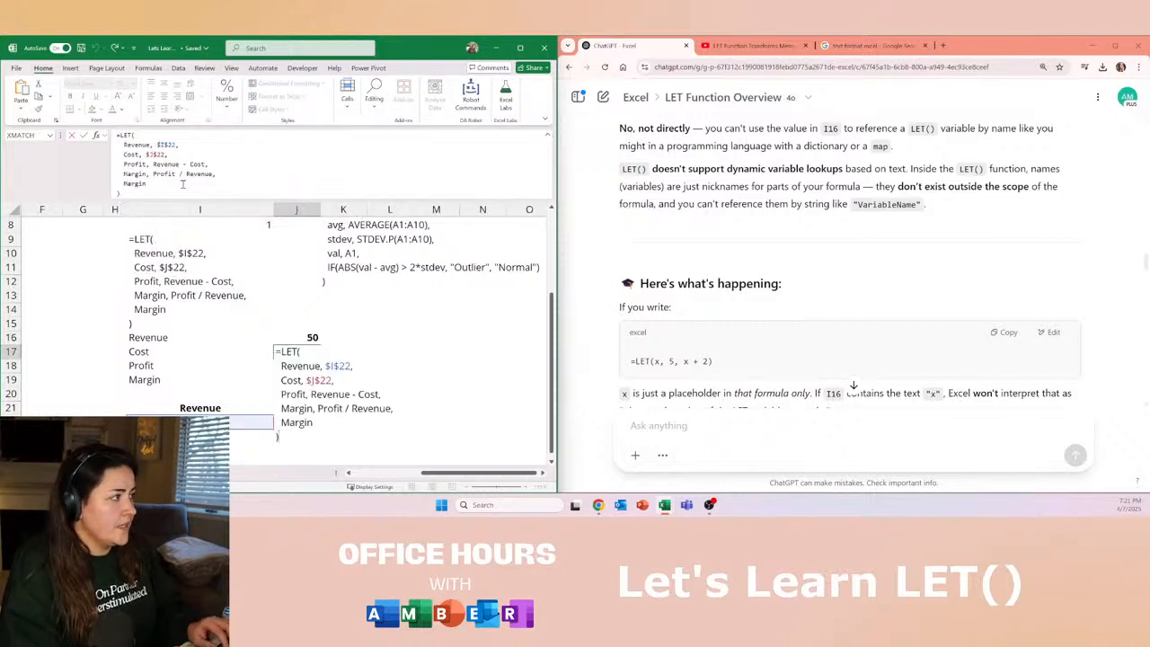
{"action": "key", "text": "BackSpace"}
{"action": "key", "text": "BackSpace"}
{"action": "key", "text": "BackSpace"}
{"action": "key", "text": "BackSpace"}
{"action": "key", "text": "BackSpace"}
{"action": "type", "text": "argin"}
{"action": "key", "text": "Return"}
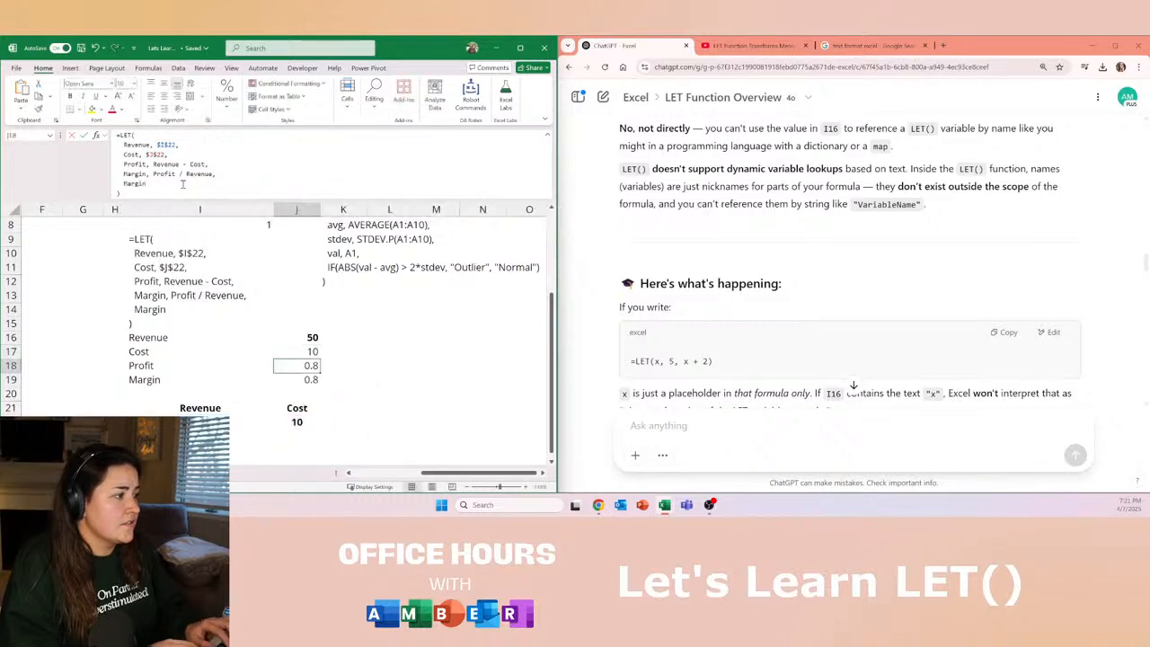
Change the returned variable in J18's LET formula to Profit.
{"action": "key", "text": "F2"}
{"action": "key", "text": "BackSpace"}
{"action": "key", "text": "BackSpace"}
{"action": "key", "text": "BackSpace"}
{"action": "key", "text": "BackSpace"}
{"action": "key", "text": "BackSpace"}
{"action": "key", "text": "BackSpace"}
{"action": "type", "text": "Profit"}
{"action": "key", "text": "Return"}
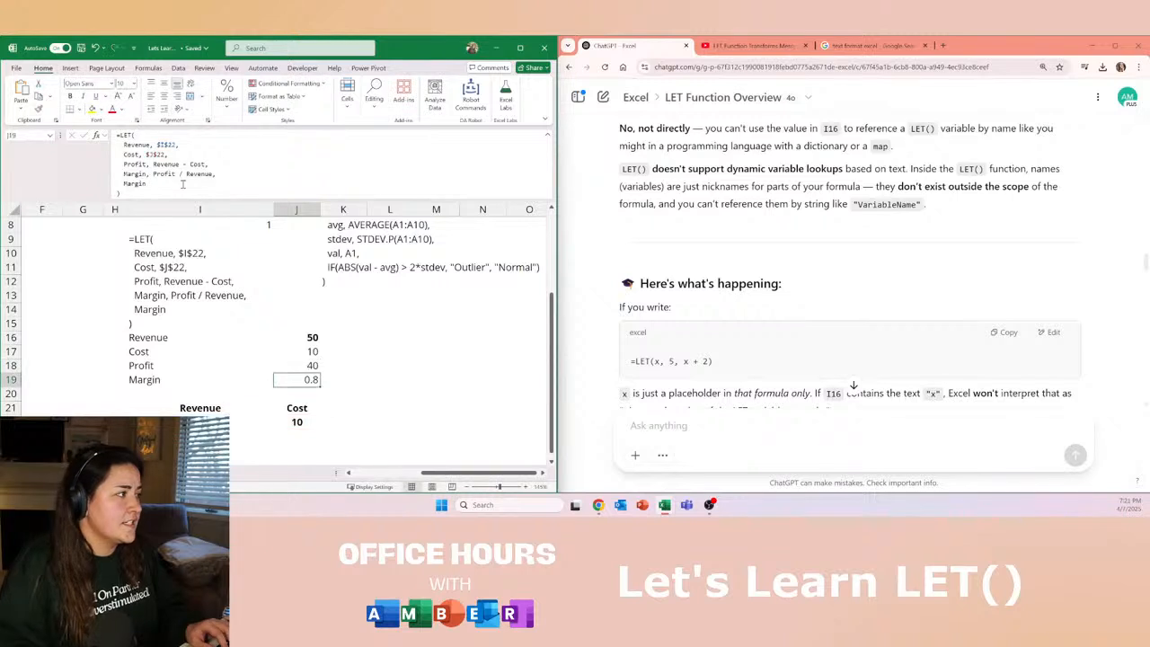
Re-enter J19's LET formula with Margin as its returned variable and go back to J16.
{"action": "key", "text": "F2"}
{"action": "key", "text": "BackSpace"}
{"action": "key", "text": "BackSpace"}
{"action": "type", "text": "in"}
{"action": "key", "text": "Return"}
{"action": "key", "text": "Up"}
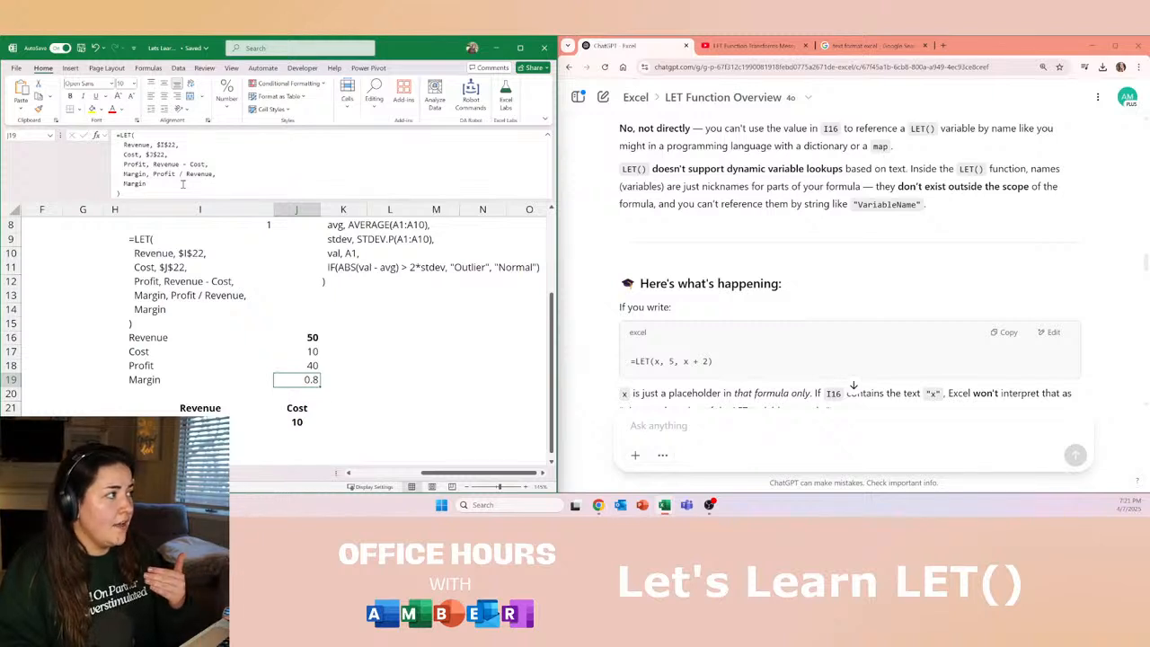
{"action": "key", "text": "Up"}
{"action": "key", "text": "Up"}
{"action": "key", "text": "Up"}
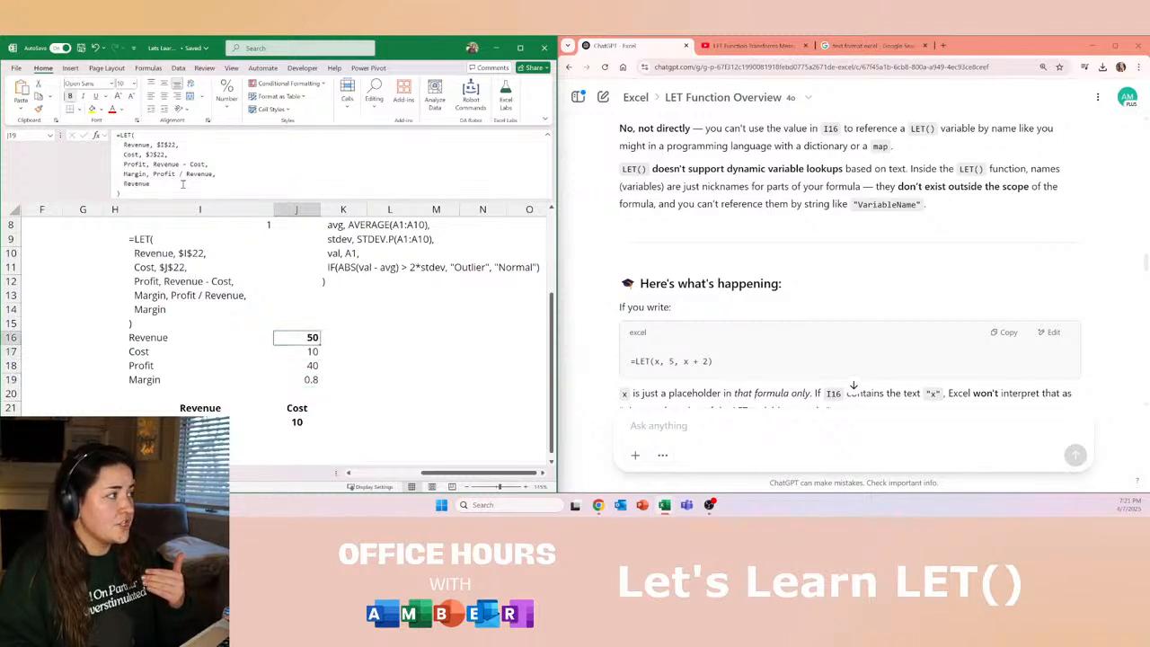
Enter the plain profit formula =J16-J17 in K18, beside the LET result.
{"action": "key", "text": "Right"}
{"action": "key", "text": "Down"}
{"action": "key", "text": "Down"}
{"action": "type", "text": "="}
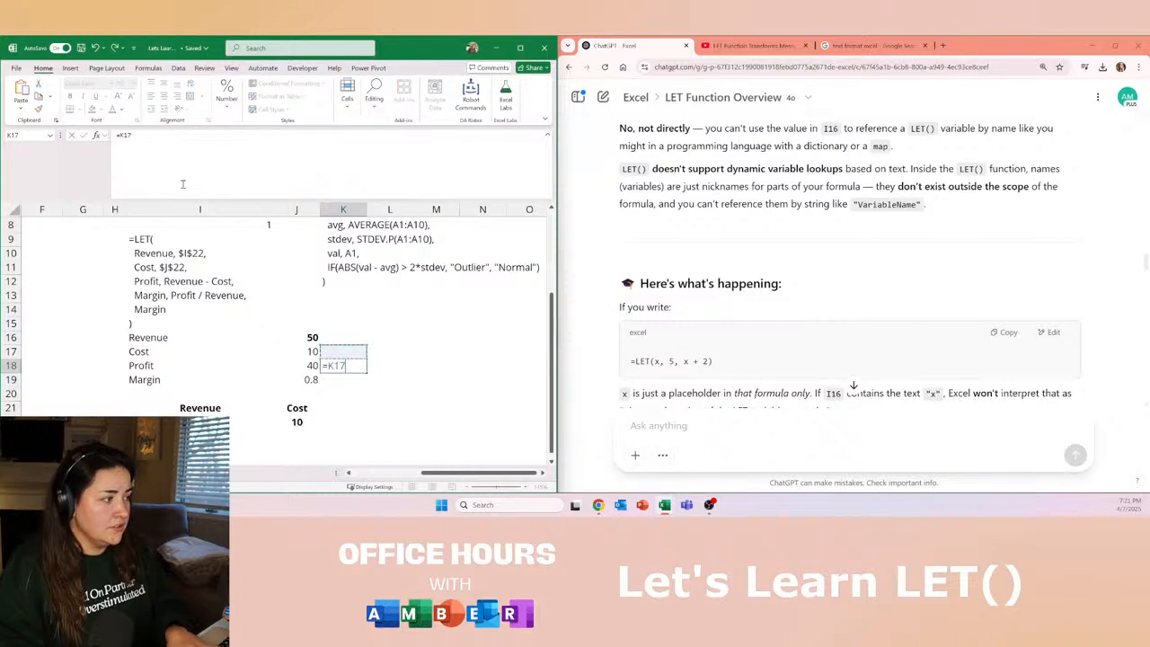
{"action": "key", "text": "Left"}
{"action": "key", "text": "Up"}
{"action": "key", "text": "Up"}
{"action": "type", "text": "-"}
{"action": "key", "text": "Left"}
{"action": "key", "text": "Up"}
{"action": "key", "text": "Return"}
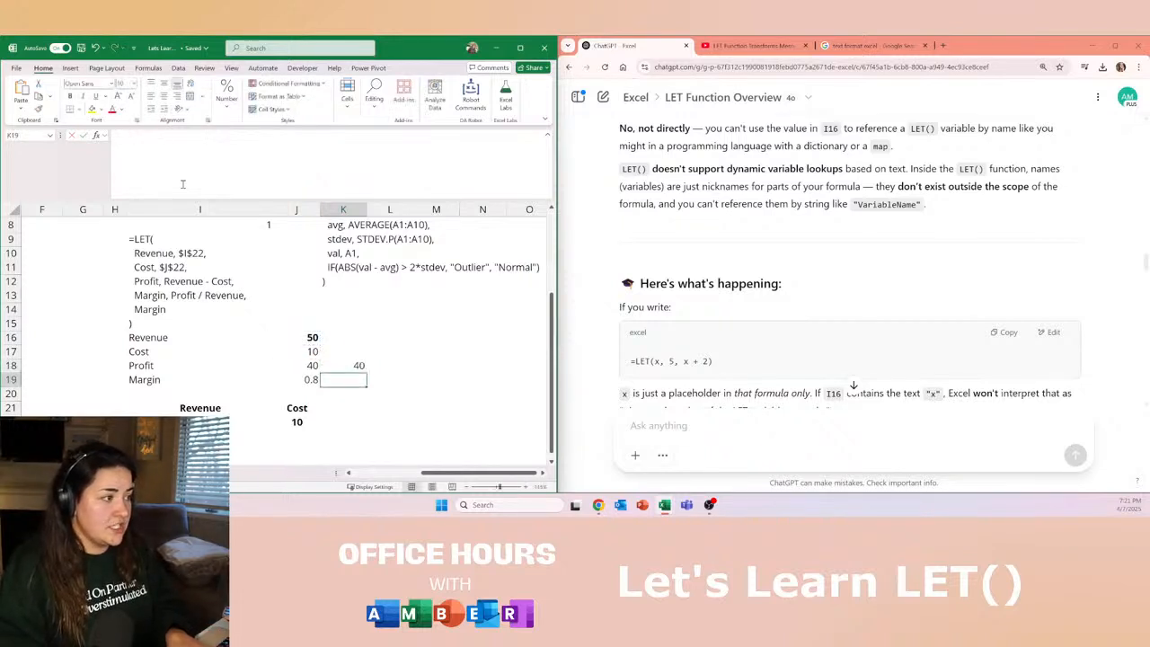
Enter the plain margin formula =K18/J16 in K19.
{"action": "key", "text": "Left"}
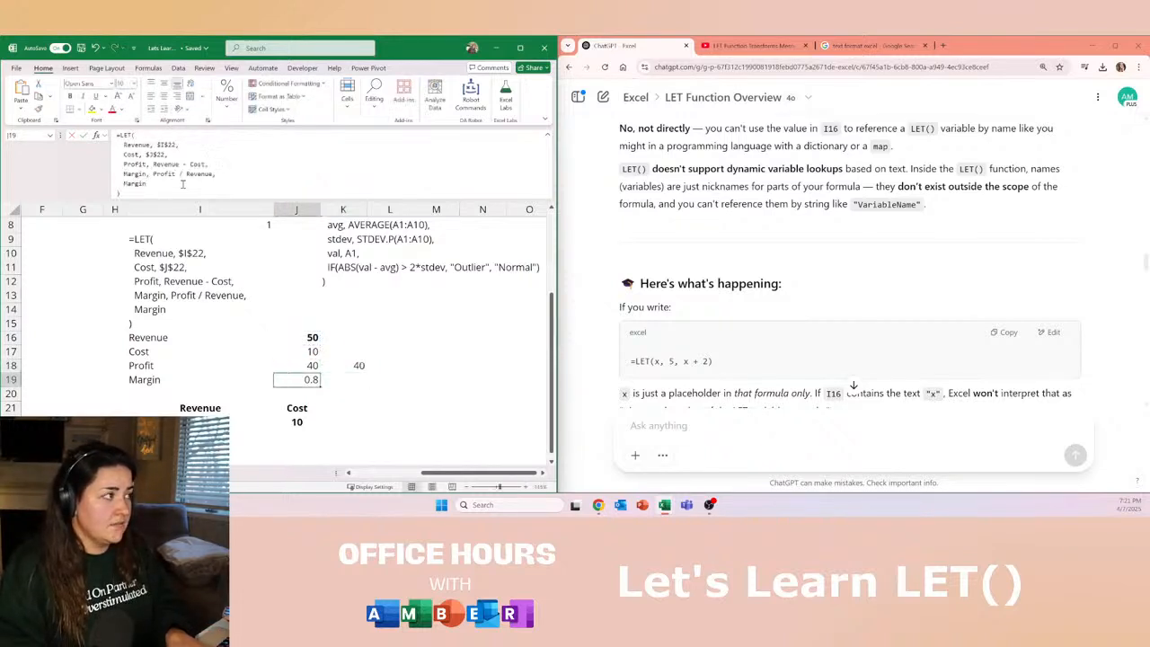
{"action": "key", "text": "Right"}
{"action": "type", "text": "="}
{"action": "key", "text": "Up"}
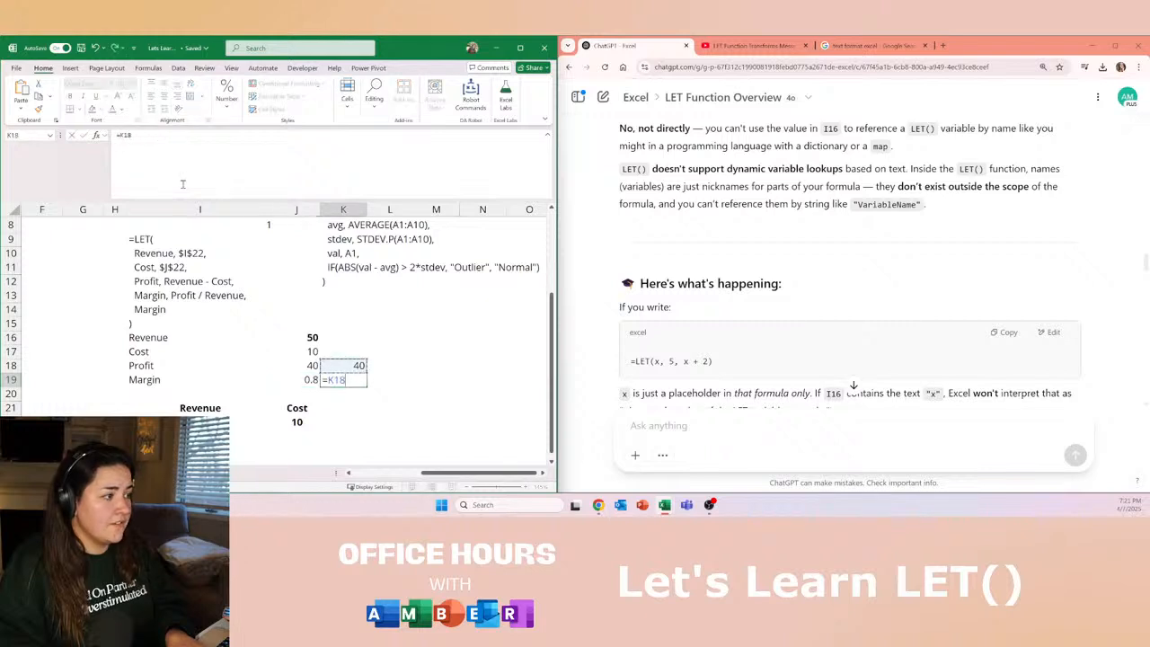
{"action": "type", "text": "/"}
{"action": "key", "text": "Left"}
{"action": "key", "text": "Up"}
{"action": "key", "text": "Up"}
{"action": "key", "text": "Up"}
{"action": "key", "text": "Return"}
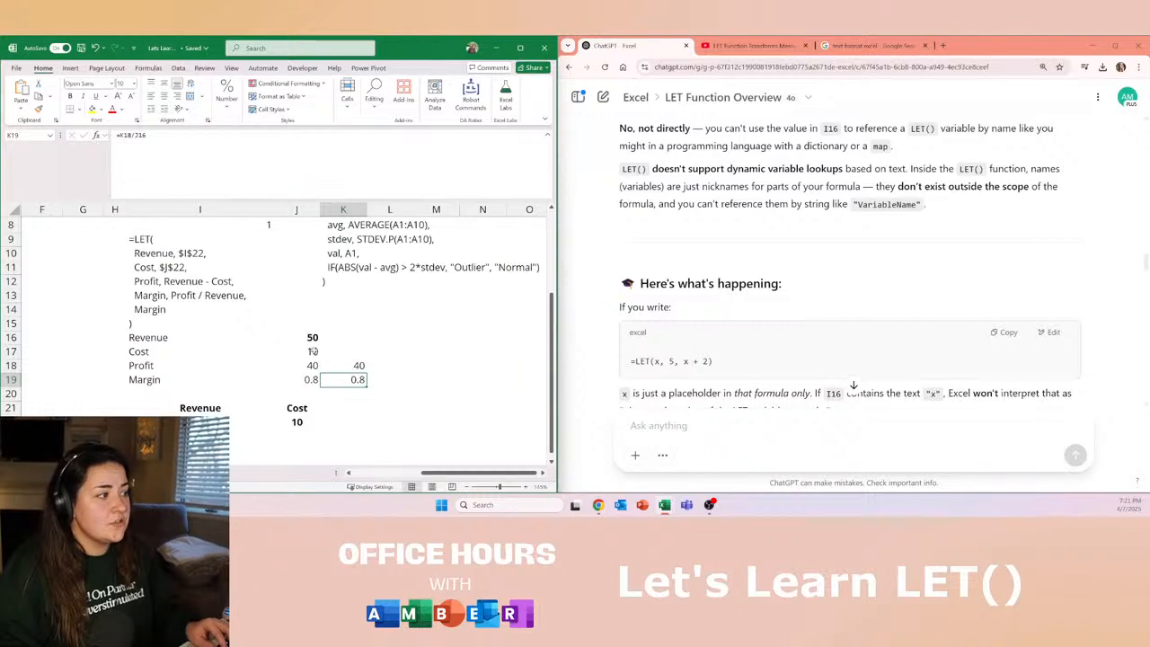
Review the variable definitions in J16's LET formula and leave it without editing.
{"action": "key", "text": "Left"}
{"action": "key", "text": "Up"}
{"action": "key", "text": "Up"}
{"action": "key", "text": "Up"}
{"action": "key", "text": "Up"}
{"action": "left_click", "coordinate": [311, 334]}
{"action": "left_click", "coordinate": [162, 185]}
{"action": "left_click_drag", "start_coordinate": [125, 147], "coordinate": [218, 183]}
{"action": "left_click", "coordinate": [227, 175]}
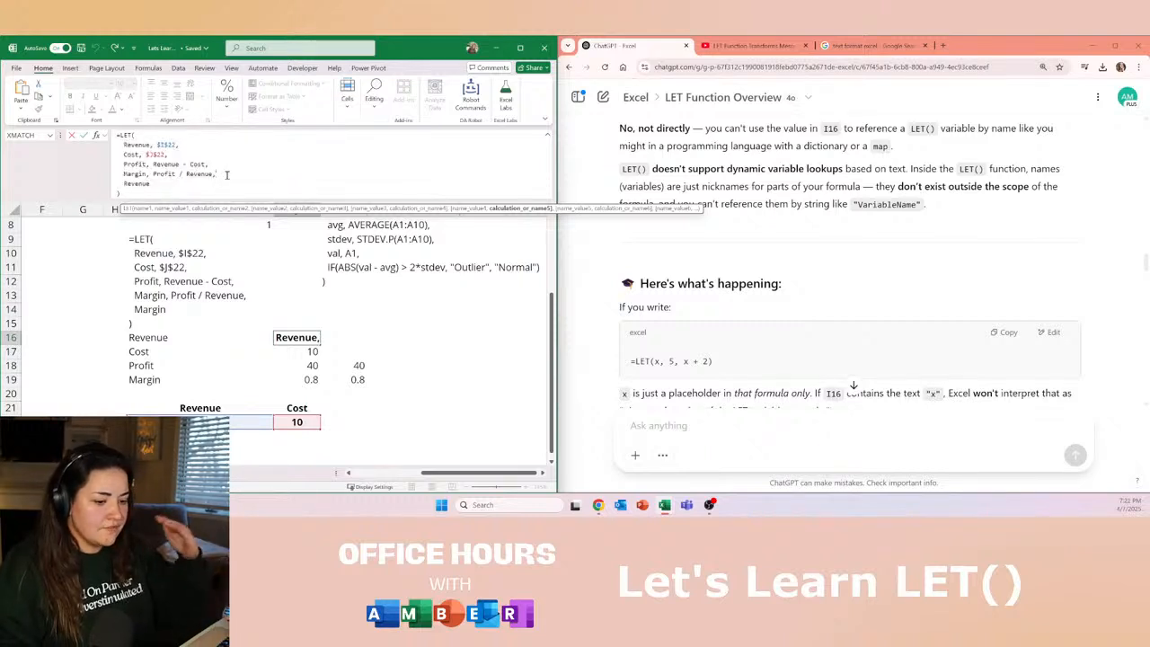
{"action": "key", "text": "Escape"}
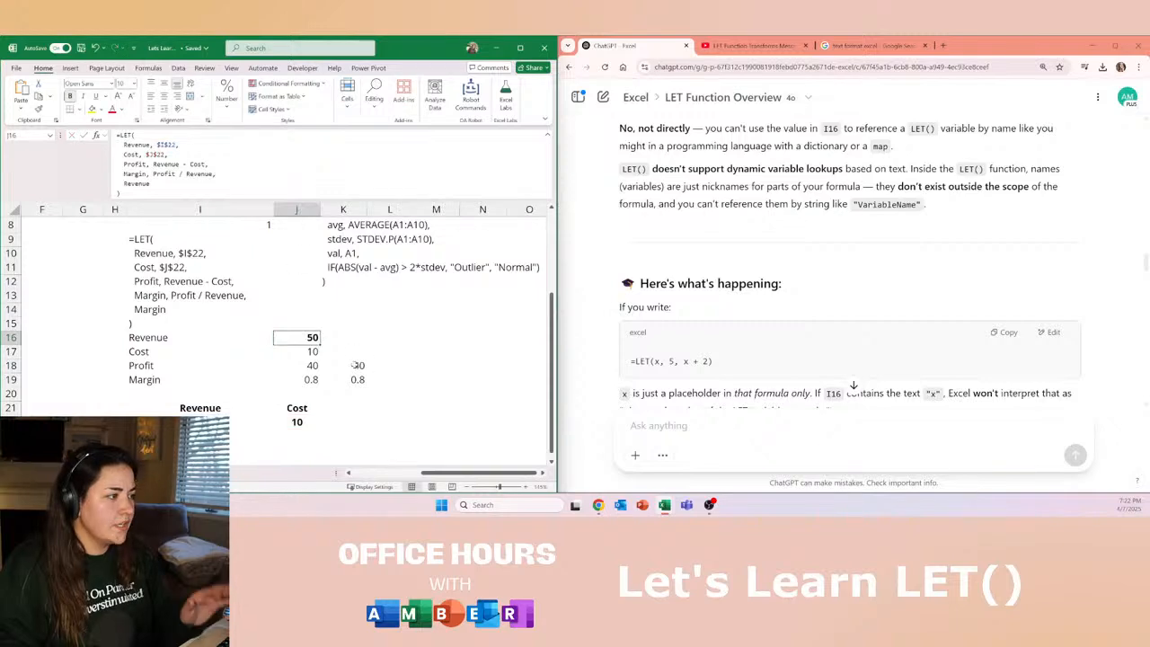
Check K18's formula and revisit ChatGPT's LET use cases on readable names and debugging formulas.
{"action": "left_click", "coordinate": [343, 366]}
{"action": "left_click", "coordinate": [771, 303]}
{"action": "scroll", "coordinate": [791, 310], "scroll_direction": "up", "scroll_amount": 15}
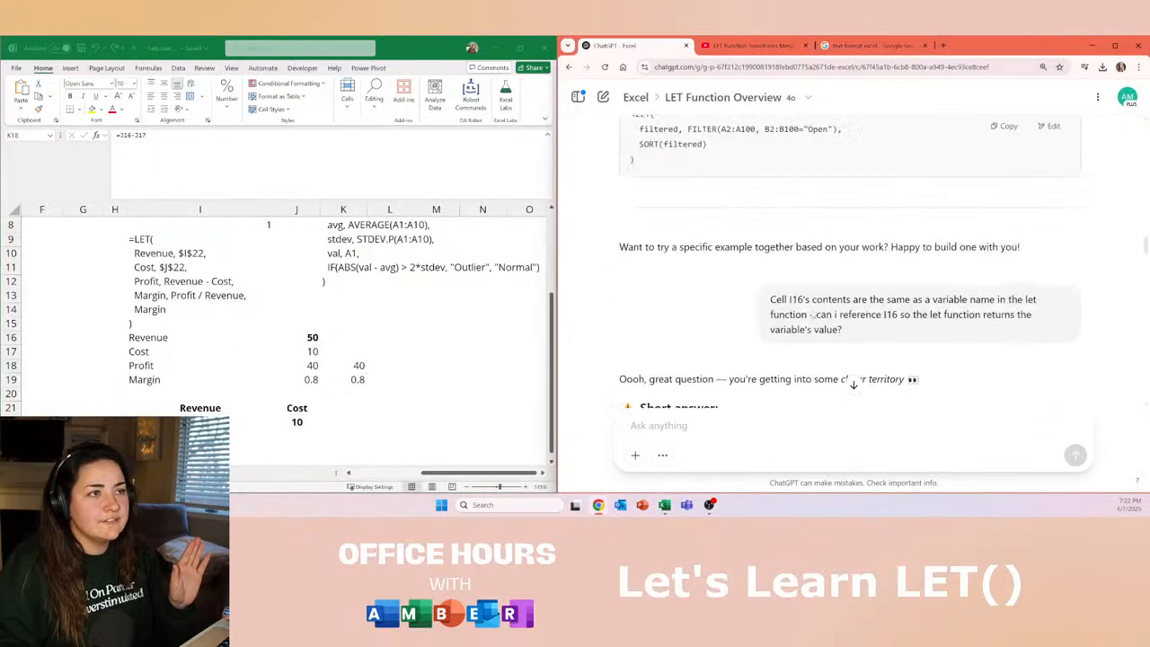
{"action": "scroll", "coordinate": [812, 314], "scroll_direction": "down", "scroll_amount": 10}
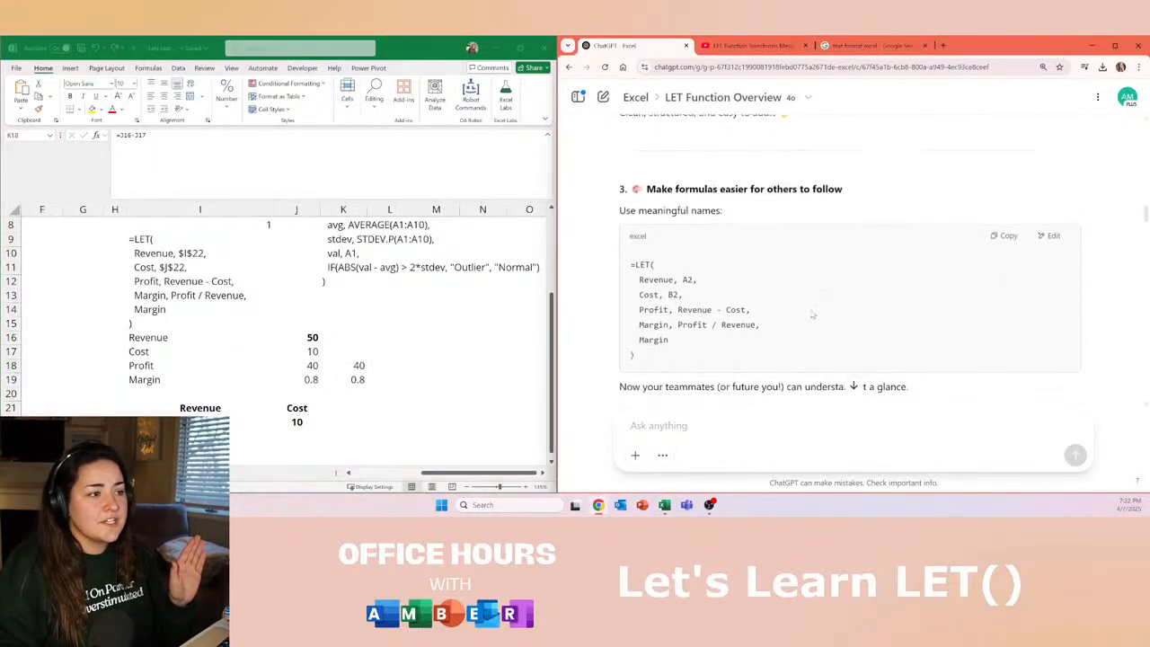
{"action": "scroll", "coordinate": [774, 275], "scroll_direction": "up", "scroll_amount": 3}
{"action": "left_click_drag", "start_coordinate": [631, 260], "coordinate": [784, 301]}
{"action": "left_click", "coordinate": [785, 310]}
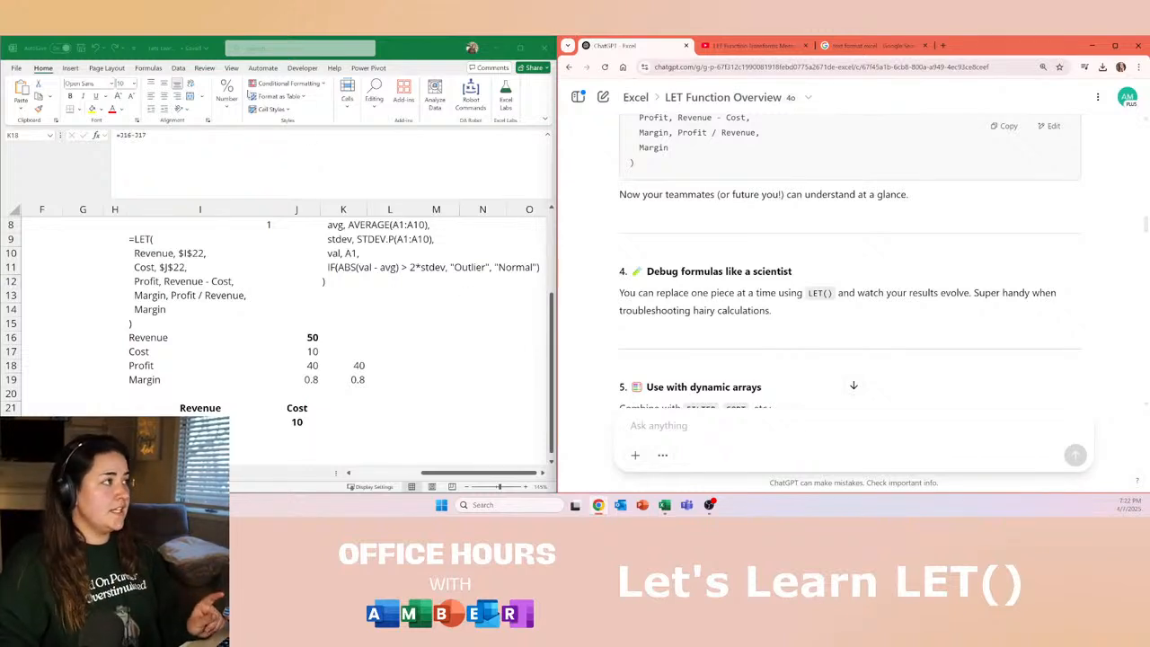
{"action": "left_click", "coordinate": [203, 73]}
{"action": "left_click", "coordinate": [178, 68]}
{"action": "left_click", "coordinate": [343, 393]}
{"action": "left_click", "coordinate": [398, 393]}
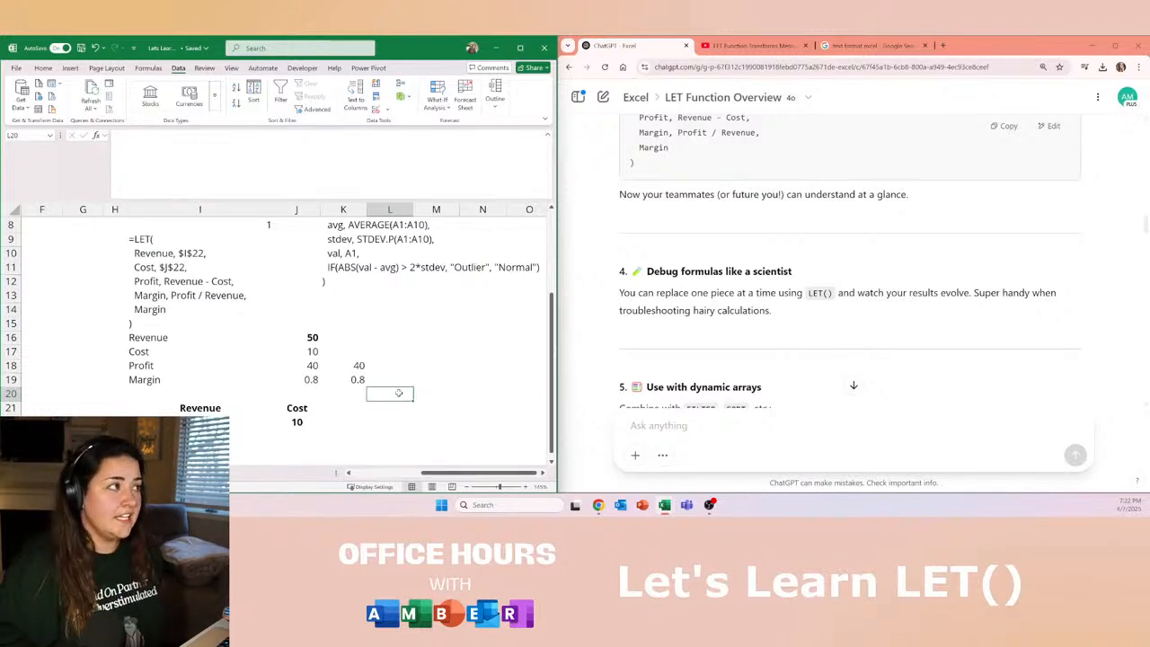
{"action": "left_click", "coordinate": [70, 68]}
{"action": "left_click", "coordinate": [179, 68]}
Examine the external data sources Excel can import from, with the LET example lines and labels in I9:I19 selected.
{"action": "left_click", "coordinate": [149, 309]}
{"action": "left_click_drag", "start_coordinate": [144, 238], "coordinate": [162, 373]}
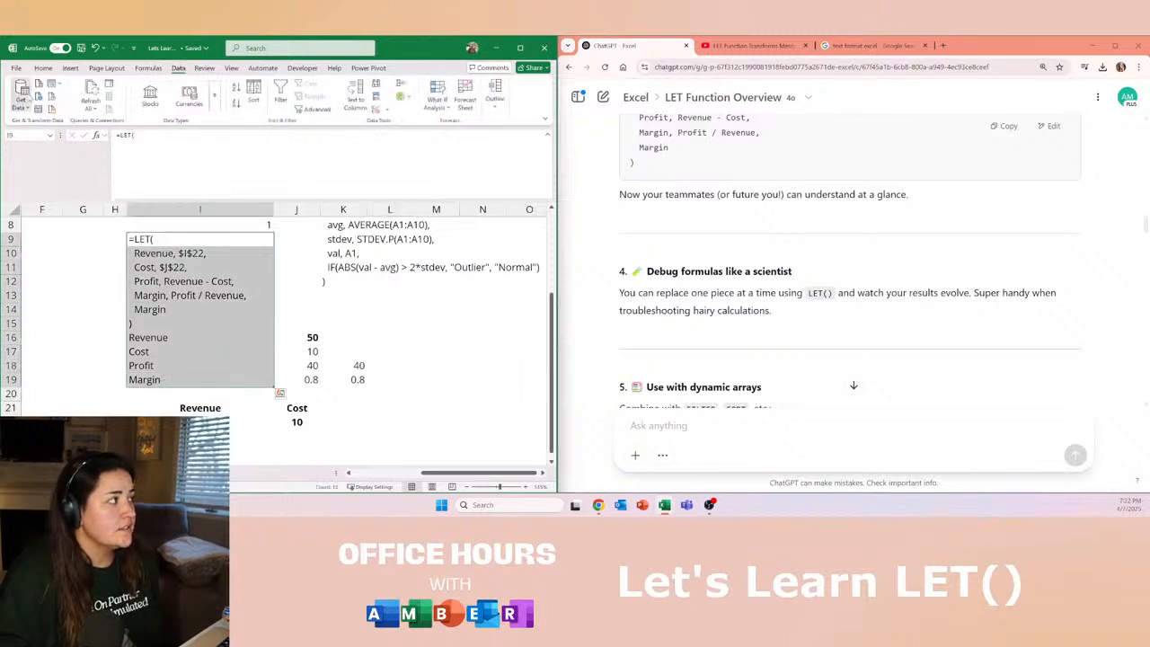
{"action": "left_click", "coordinate": [19, 95]}
{"action": "mouse_move", "coordinate": [70, 129]}
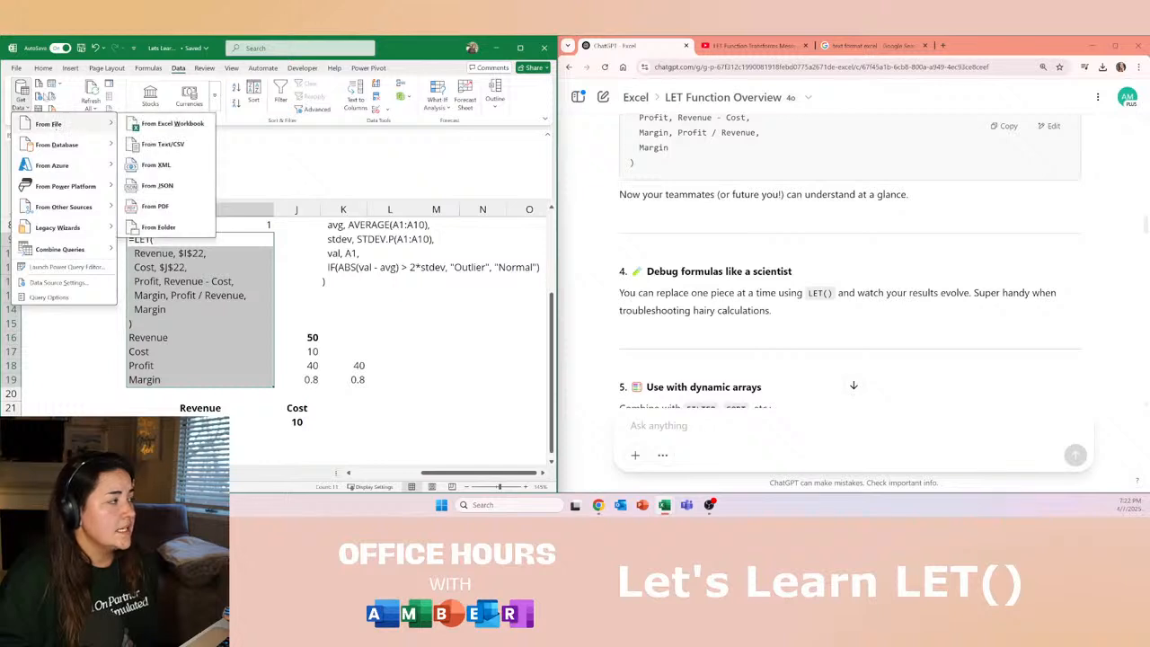
{"action": "left_click", "coordinate": [40, 83]}
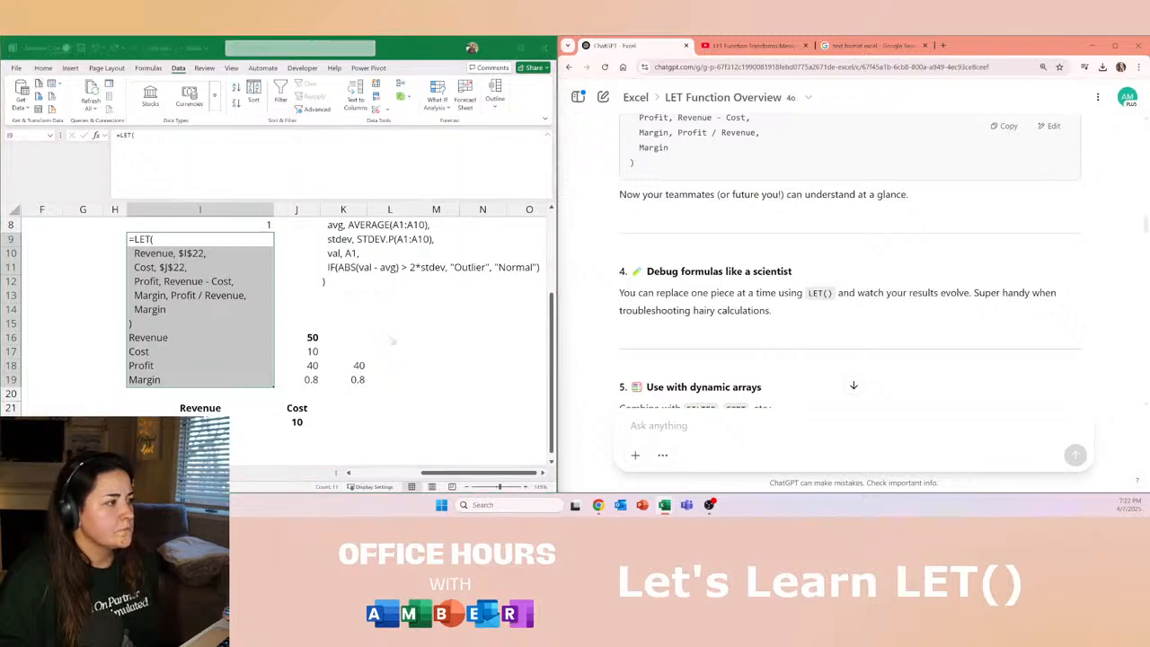
{"action": "left_click", "coordinate": [580, 379]}
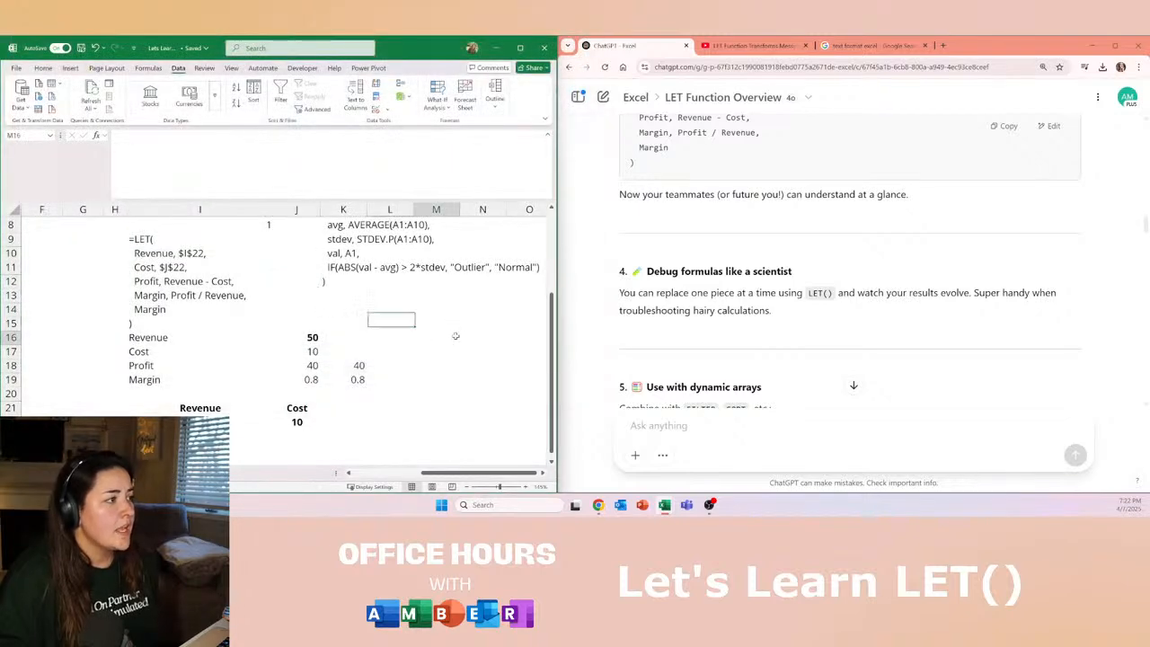
{"action": "left_click_drag", "start_coordinate": [178, 239], "coordinate": [181, 372]}
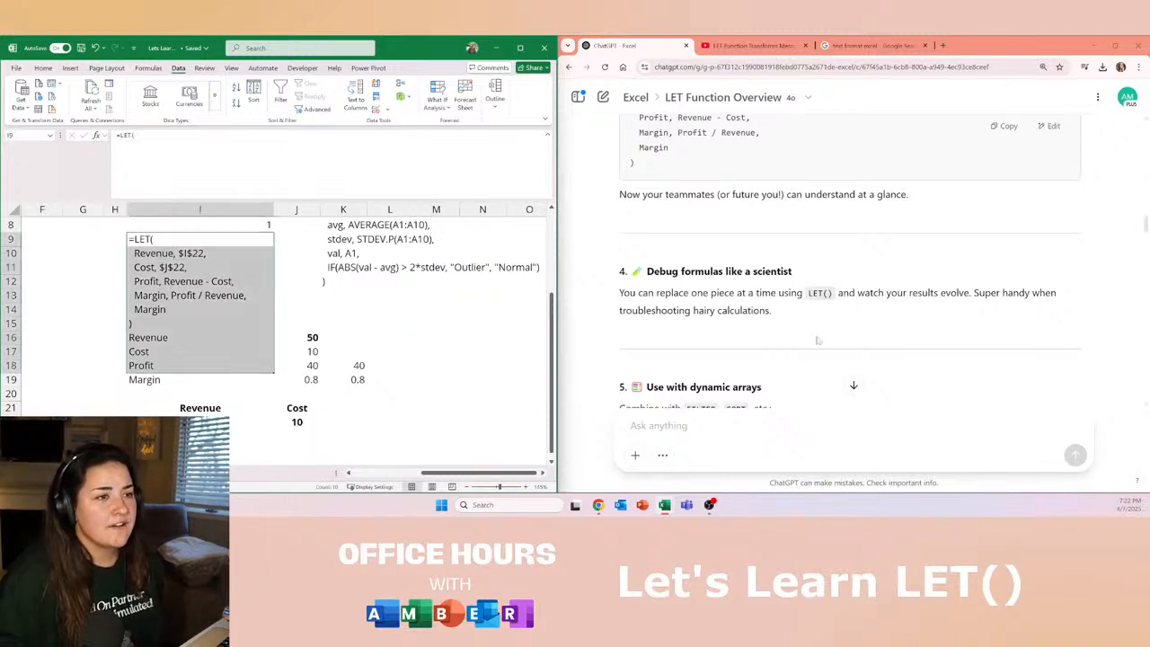
Copy ChatGPT's dynamic-array LET example using FILTER and SORT and paste it as text lines starting in I24.
{"action": "left_click", "coordinate": [844, 316]}
{"action": "scroll", "coordinate": [831, 305], "scroll_direction": "down", "scroll_amount": 2}
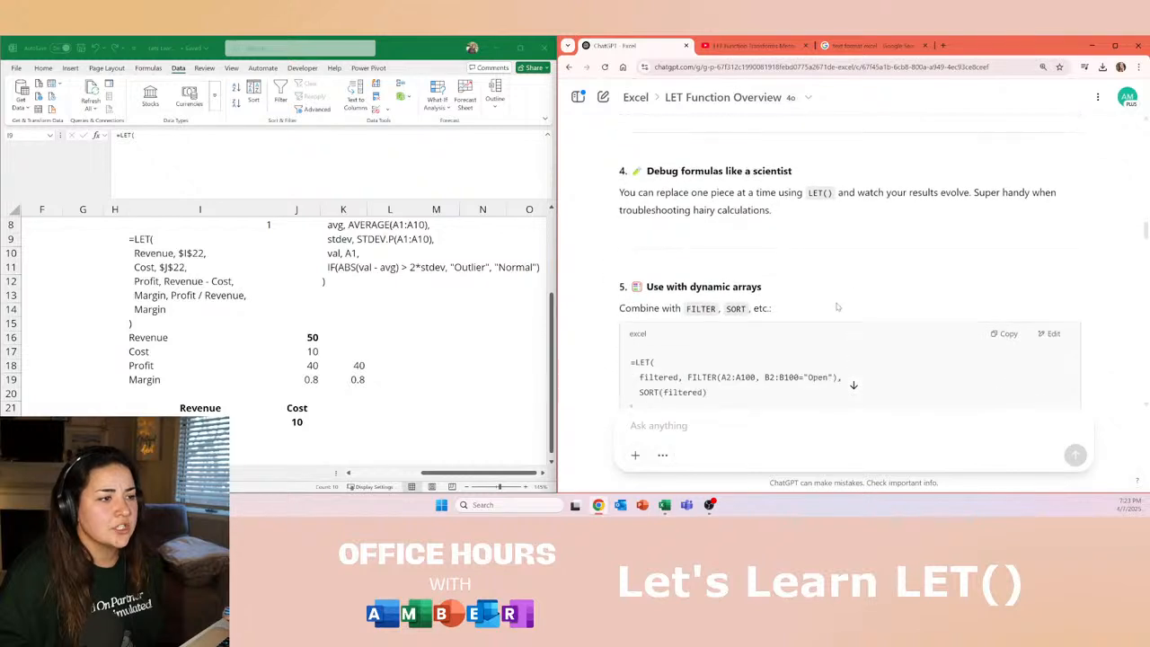
{"action": "scroll", "coordinate": [822, 295], "scroll_direction": "down", "scroll_amount": 1}
{"action": "left_click_drag", "start_coordinate": [646, 236], "coordinate": [765, 261]}
{"action": "left_click", "coordinate": [765, 261]}
{"action": "scroll", "coordinate": [763, 268], "scroll_direction": "down", "scroll_amount": 2}
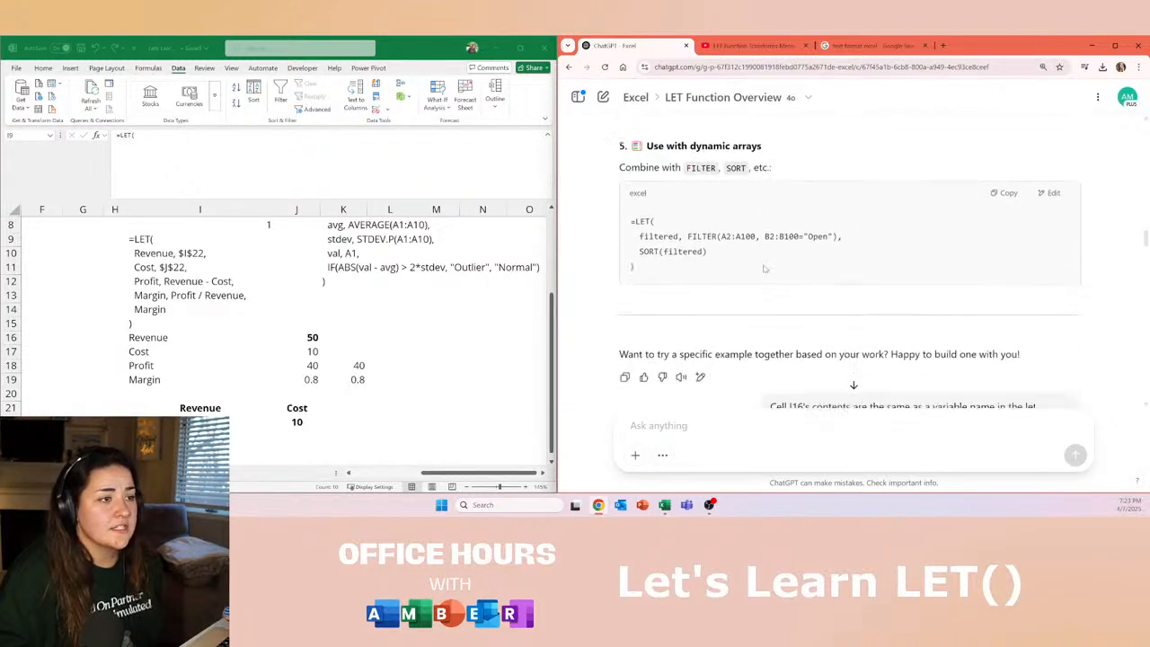
{"action": "left_click_drag", "start_coordinate": [680, 265], "coordinate": [631, 205]}
{"action": "right_click", "coordinate": [692, 235]}
{"action": "left_click", "coordinate": [729, 247]}
{"action": "left_click", "coordinate": [354, 418]}
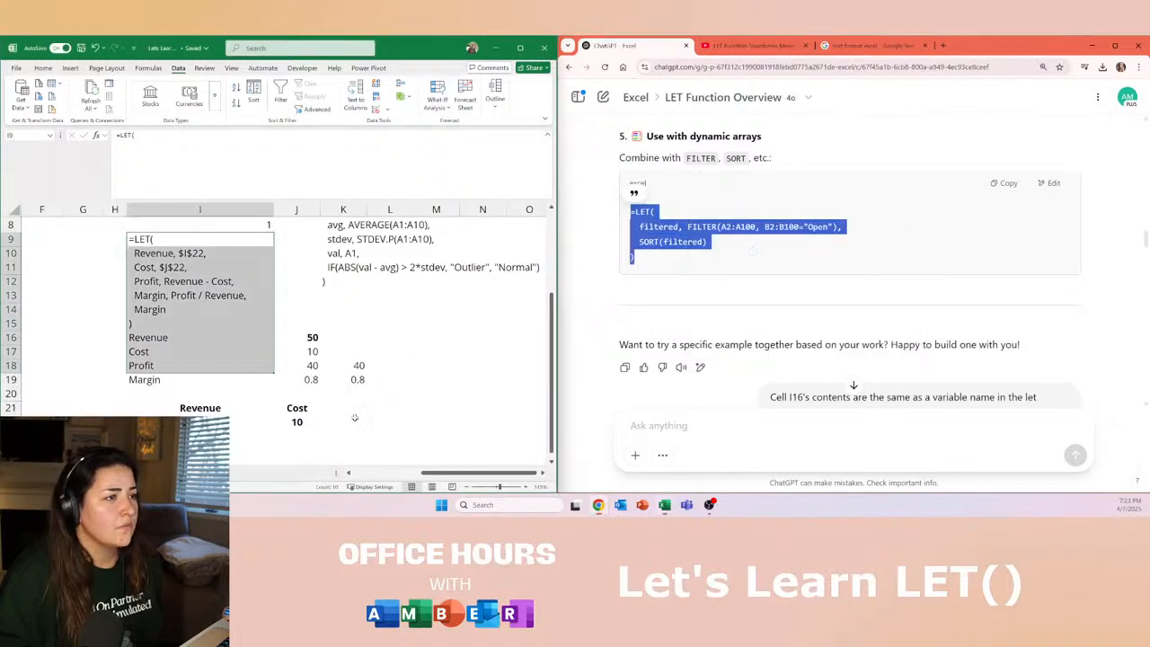
{"action": "scroll", "coordinate": [355, 417], "scroll_direction": "down", "scroll_amount": 3}
{"action": "left_click", "coordinate": [180, 327]}
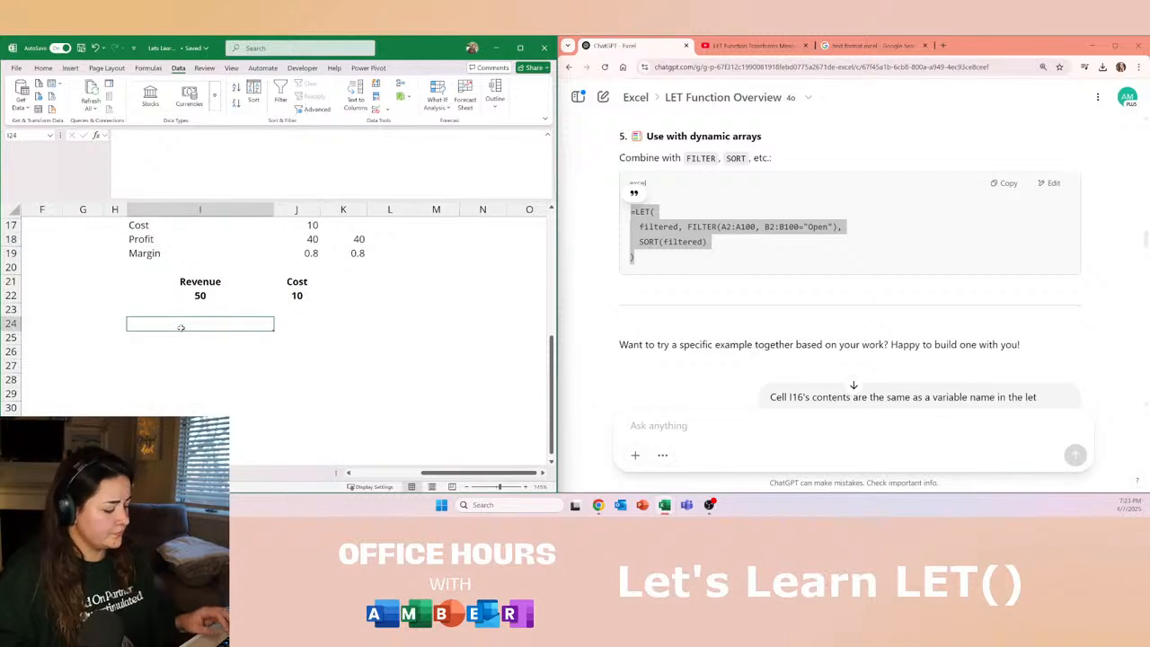
{"action": "key", "text": "ctrl+v"}
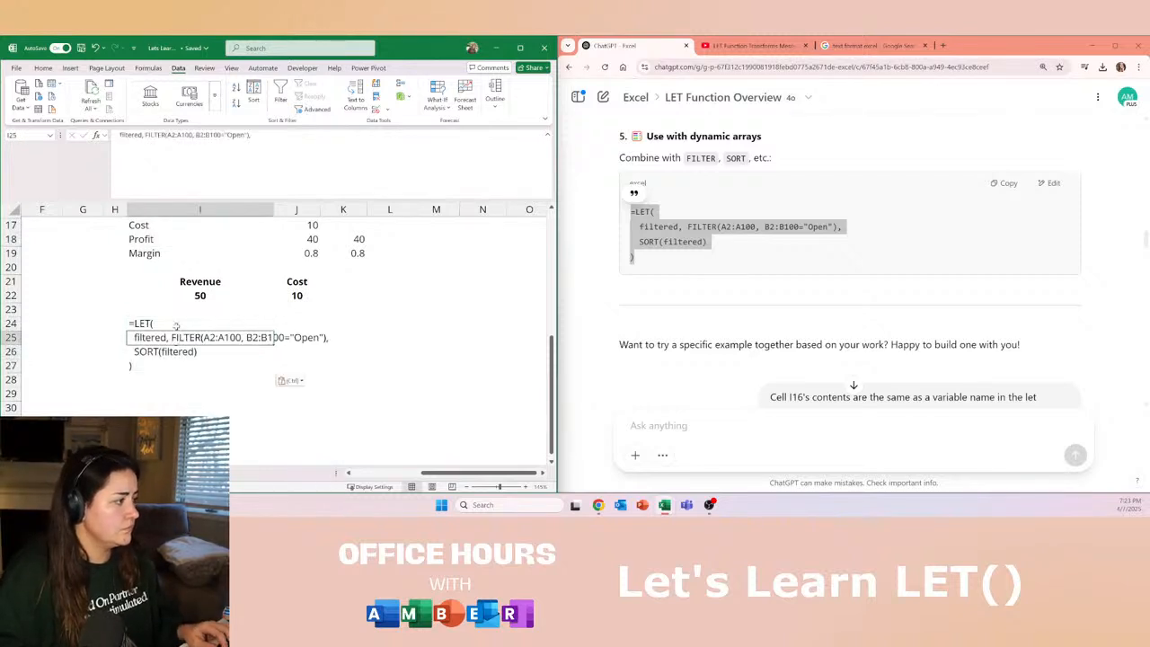
Enter ChatGPT's full LET formula with FILTER(A2:A100, B2:B100="Open") and SORT(filtered) as a single formula in I23.
{"action": "left_click_drag", "start_coordinate": [175, 322], "coordinate": [163, 361]}
{"action": "left_click", "coordinate": [165, 310]}
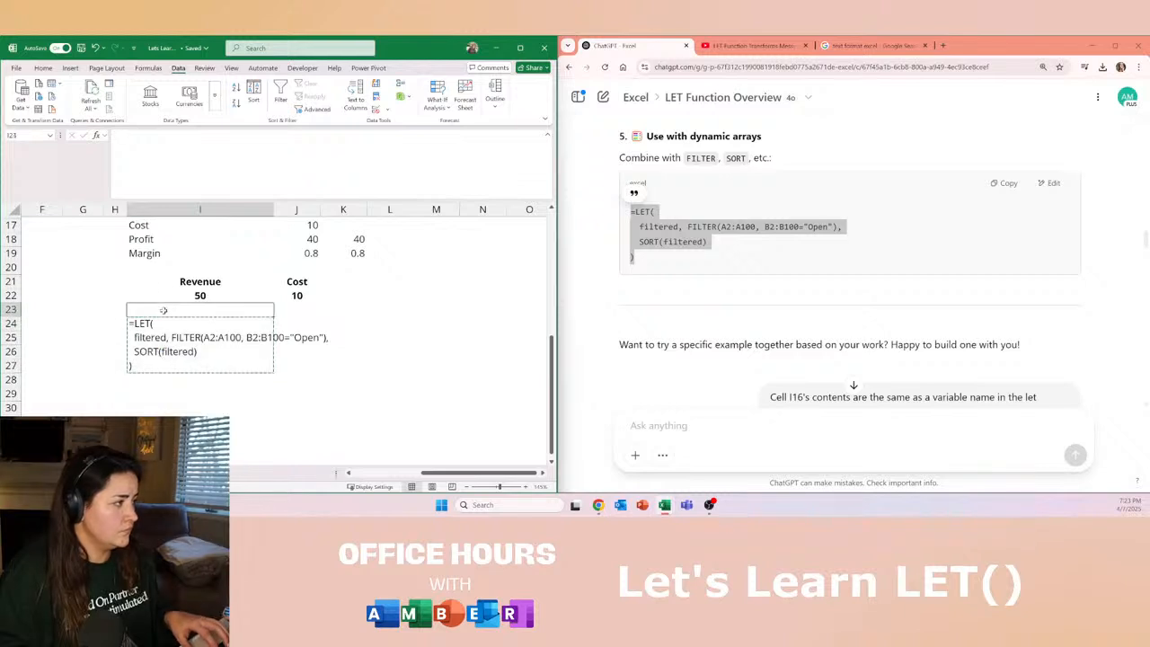
{"action": "left_click", "coordinate": [294, 155]}
{"action": "left_click", "coordinate": [719, 267]}
{"action": "left_click_drag", "start_coordinate": [635, 255], "coordinate": [630, 208]}
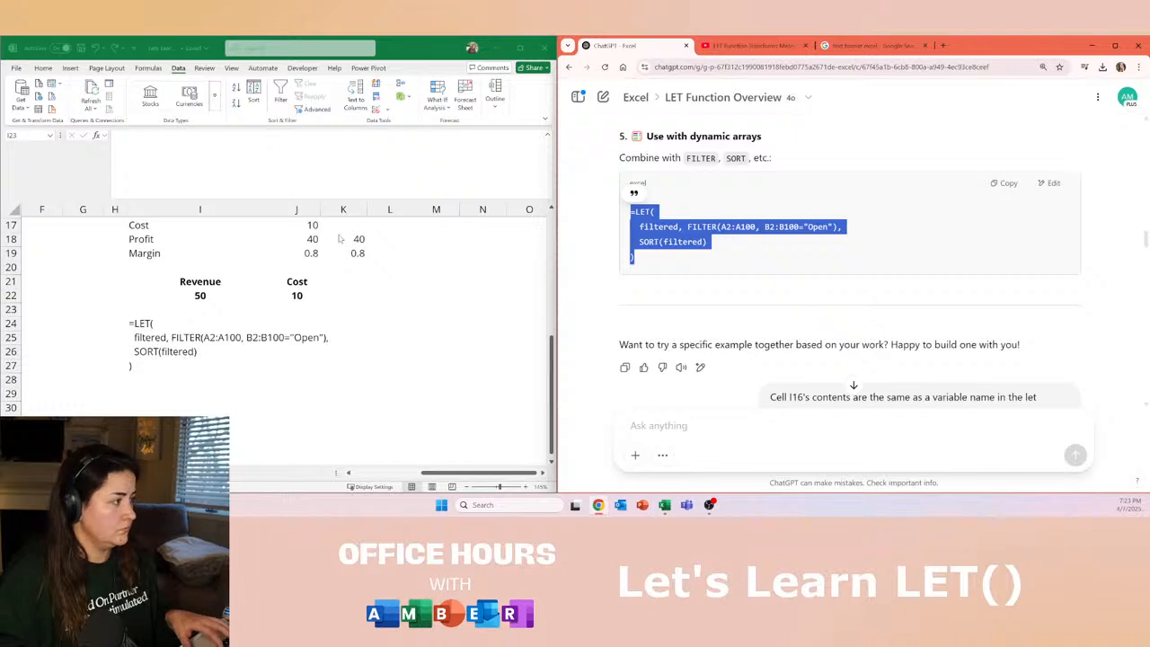
{"action": "left_click", "coordinate": [152, 178]}
{"action": "key", "text": "ctrl+v"}
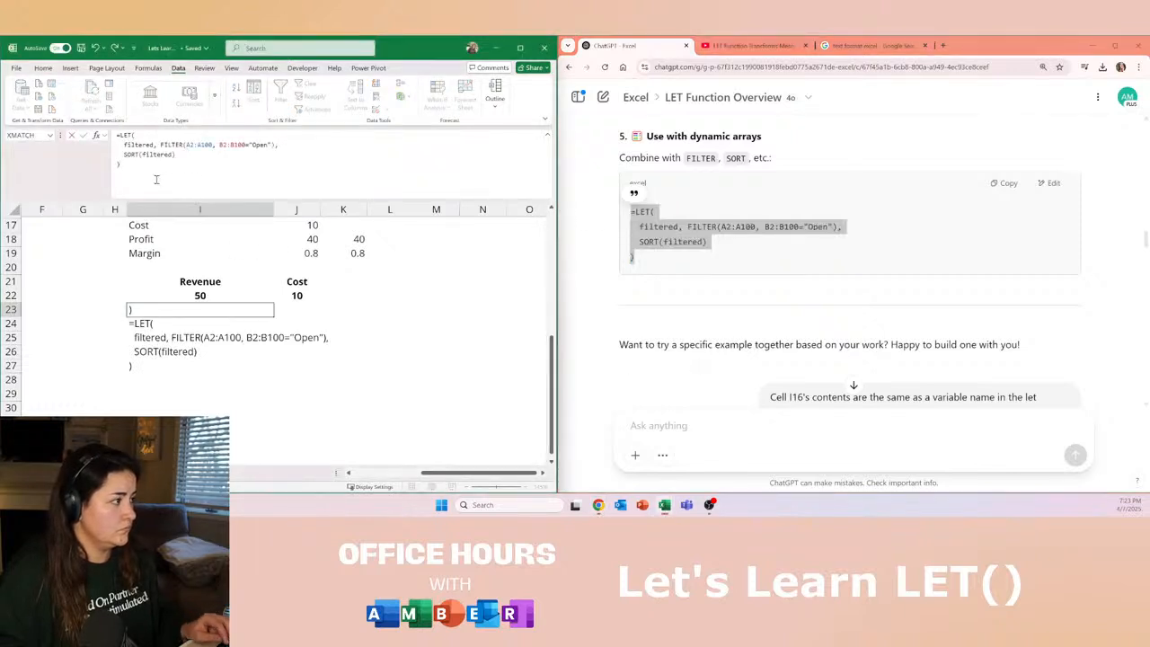
{"action": "key", "text": "Return"}
Change the FILTER ranges in I23's LET formula to A17:A115 and B17:B115.
{"action": "double_click", "coordinate": [171, 308]}
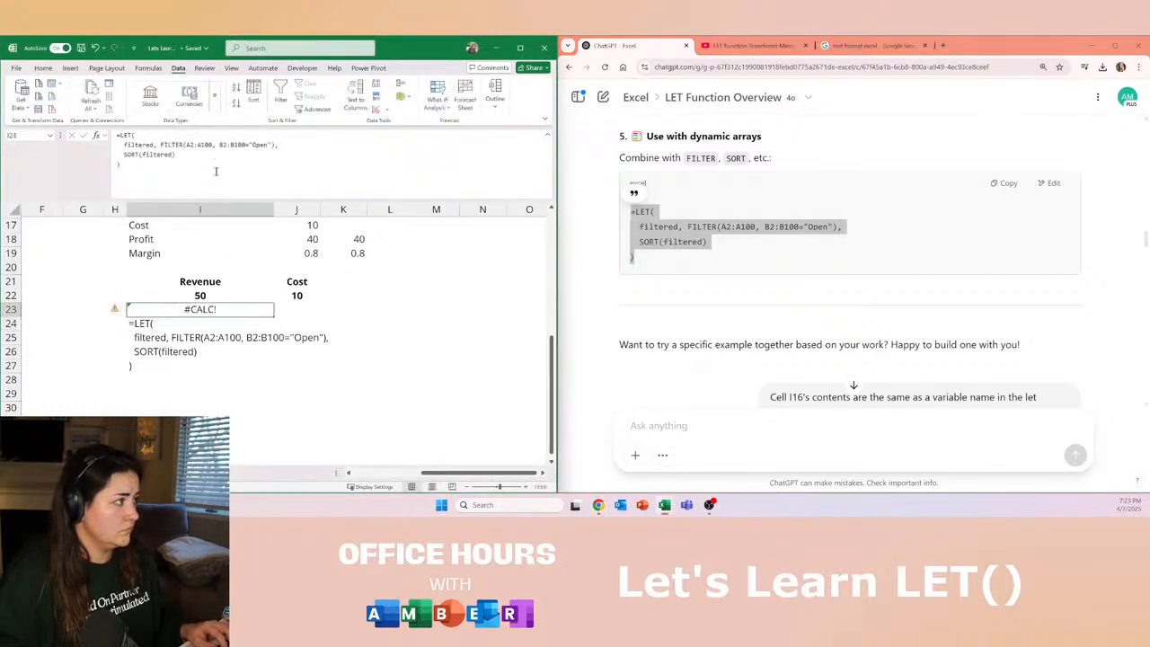
{"action": "scroll", "coordinate": [115, 273], "scroll_direction": "up", "scroll_amount": 6}
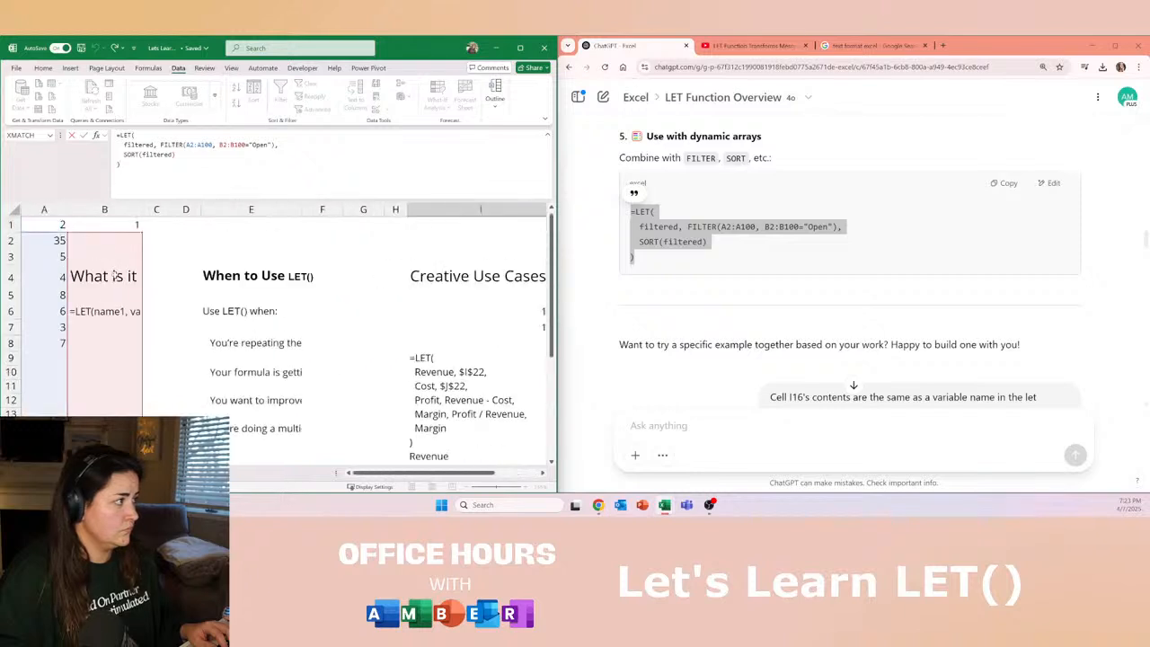
{"action": "left_click_drag", "start_coordinate": [102, 232], "coordinate": [103, 436]}
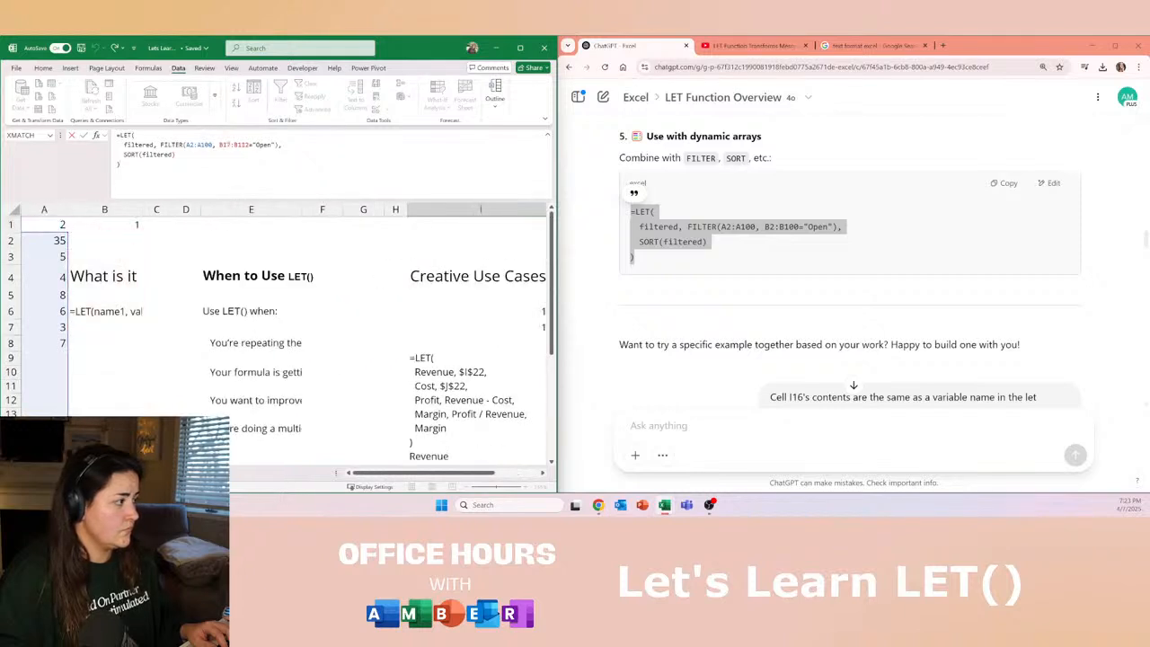
{"action": "left_click_drag", "start_coordinate": [52, 233], "coordinate": [58, 431]}
{"action": "scroll", "coordinate": [104, 402], "scroll_direction": "down", "scroll_amount": 7}
{"action": "scroll", "coordinate": [105, 402], "scroll_direction": "up", "scroll_amount": 5}
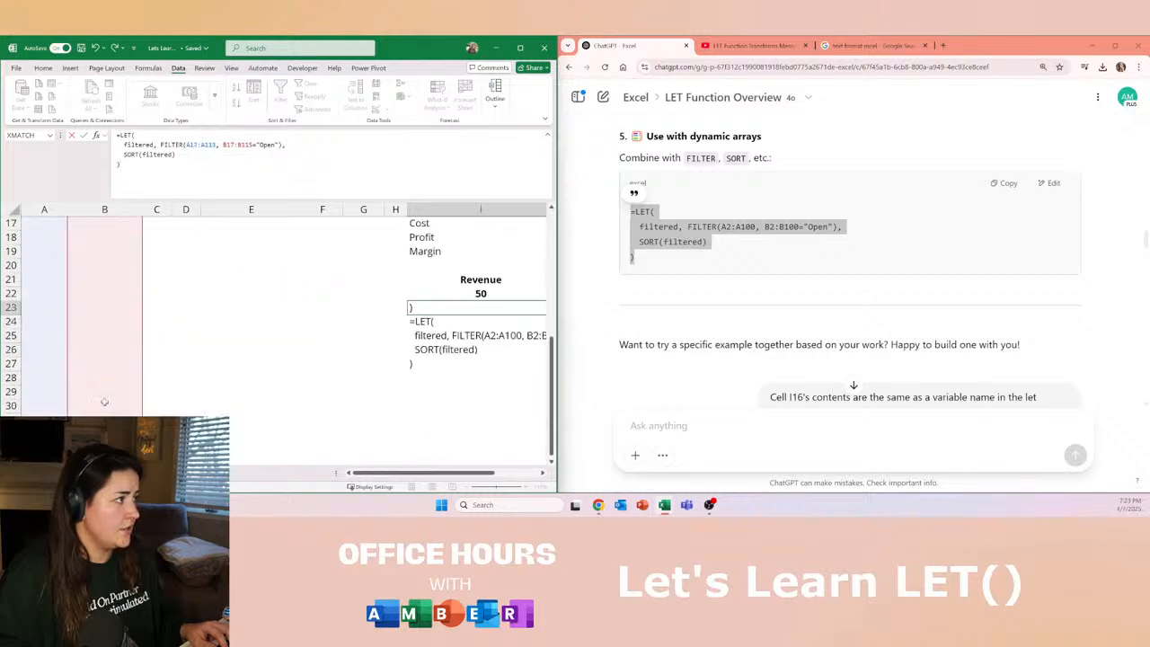
{"action": "scroll", "coordinate": [104, 402], "scroll_direction": "down", "scroll_amount": 2}
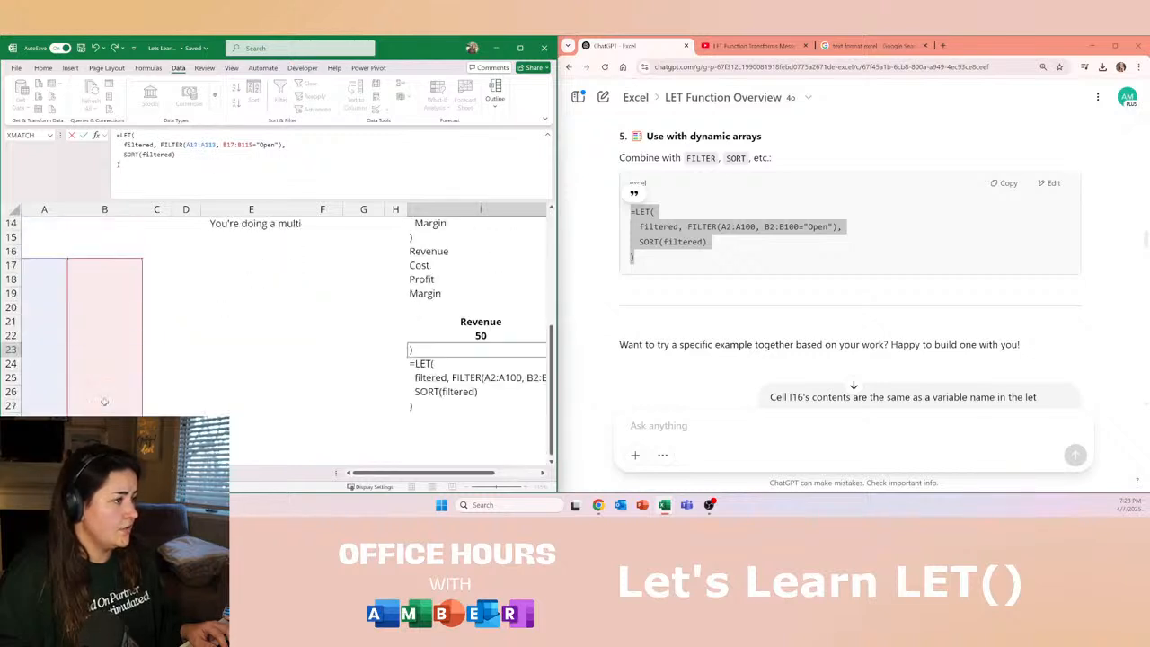
{"action": "key", "text": "Return"}
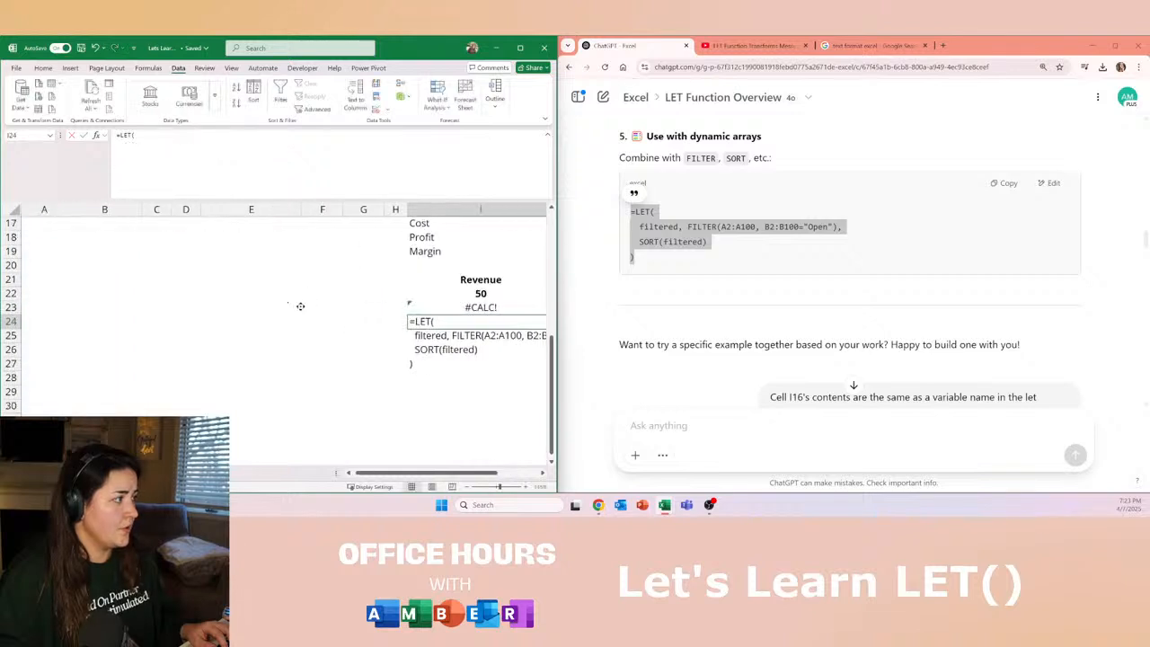
Check I23's formula ranges and enter the heading Open/Closed in B17.
{"action": "scroll", "coordinate": [85, 267], "scroll_direction": "up", "scroll_amount": 5}
{"action": "left_click", "coordinate": [29, 321]}
{"action": "scroll", "coordinate": [72, 328], "scroll_direction": "down", "scroll_amount": 4}
{"action": "left_click", "coordinate": [481, 348]}
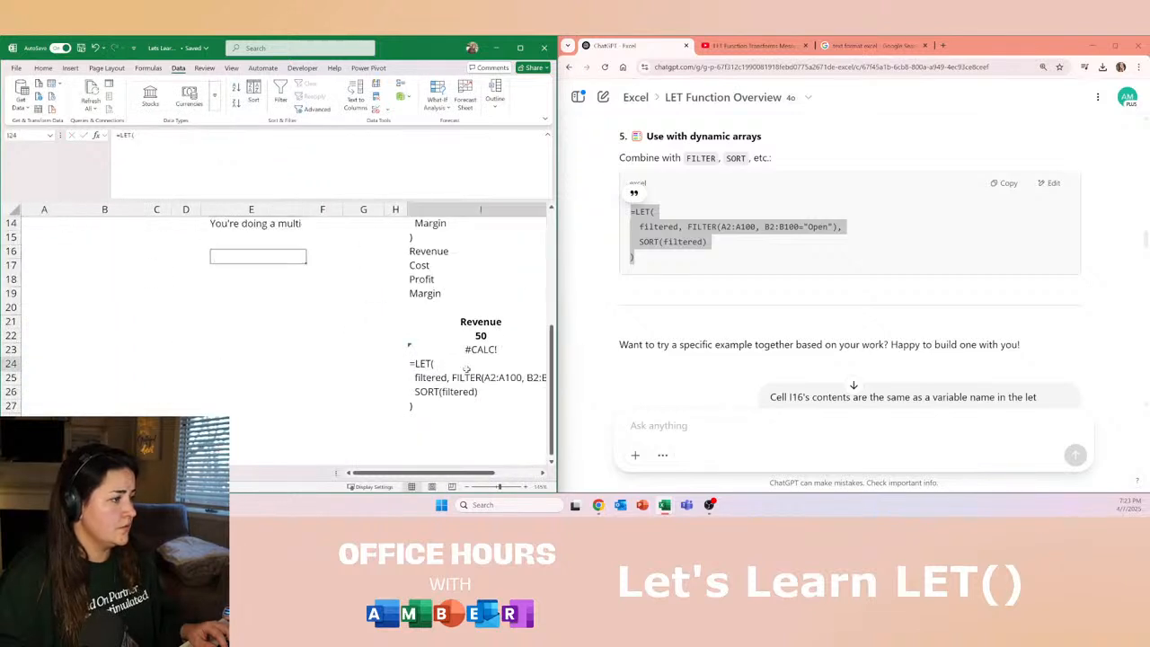
{"action": "scroll", "coordinate": [188, 335], "scroll_direction": "up", "scroll_amount": 2}
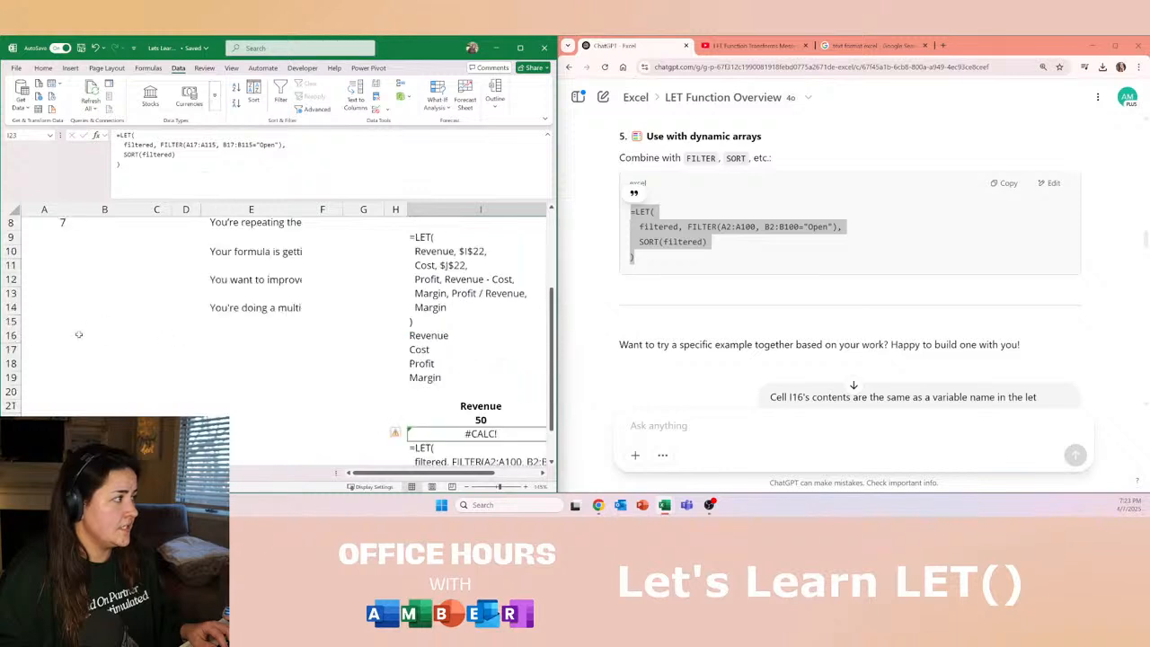
{"action": "left_click", "coordinate": [45, 335]}
{"action": "left_click", "coordinate": [36, 352]}
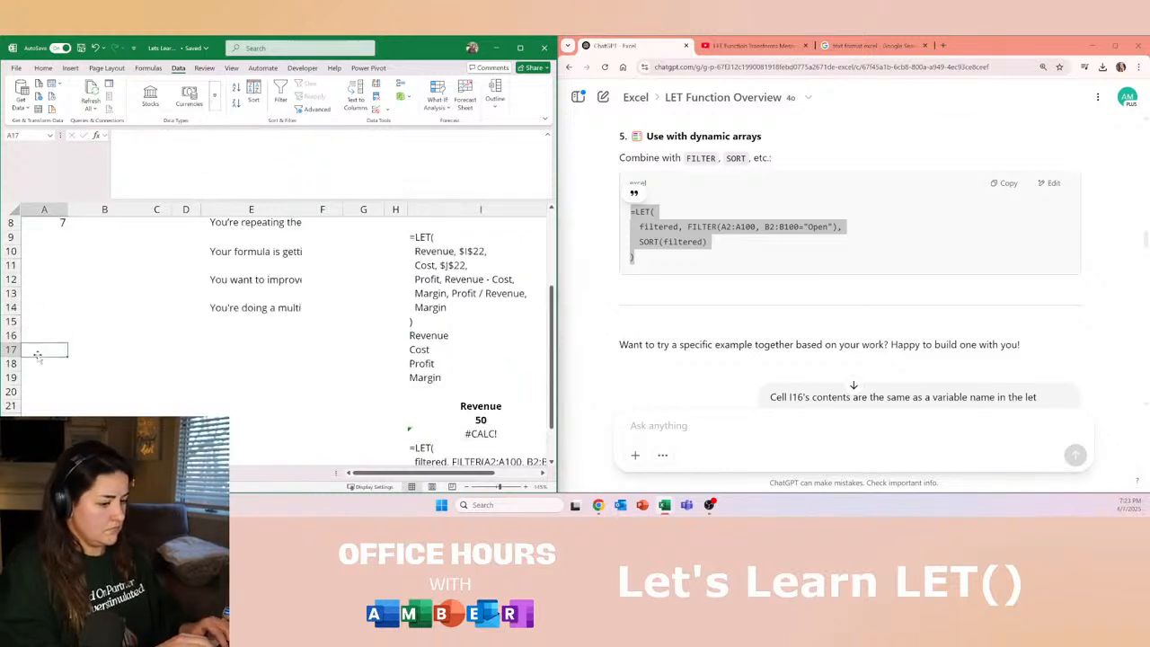
{"action": "key", "text": "Right"}
{"action": "type", "text": "Op"}
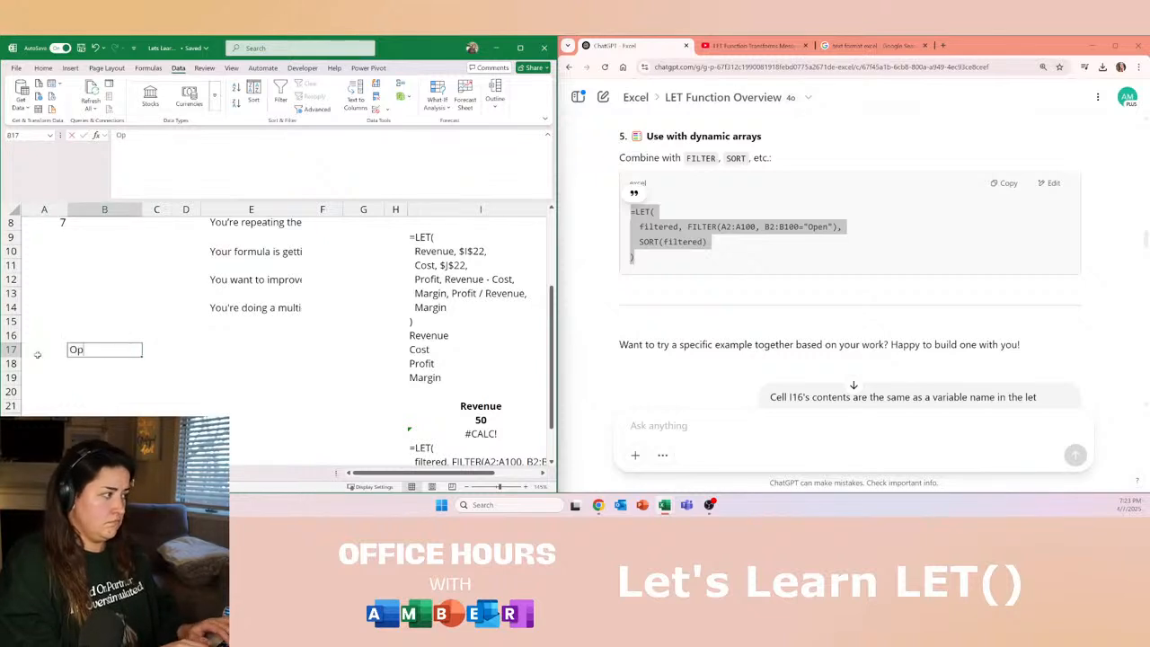
{"action": "type", "text": "ened/Closed"}
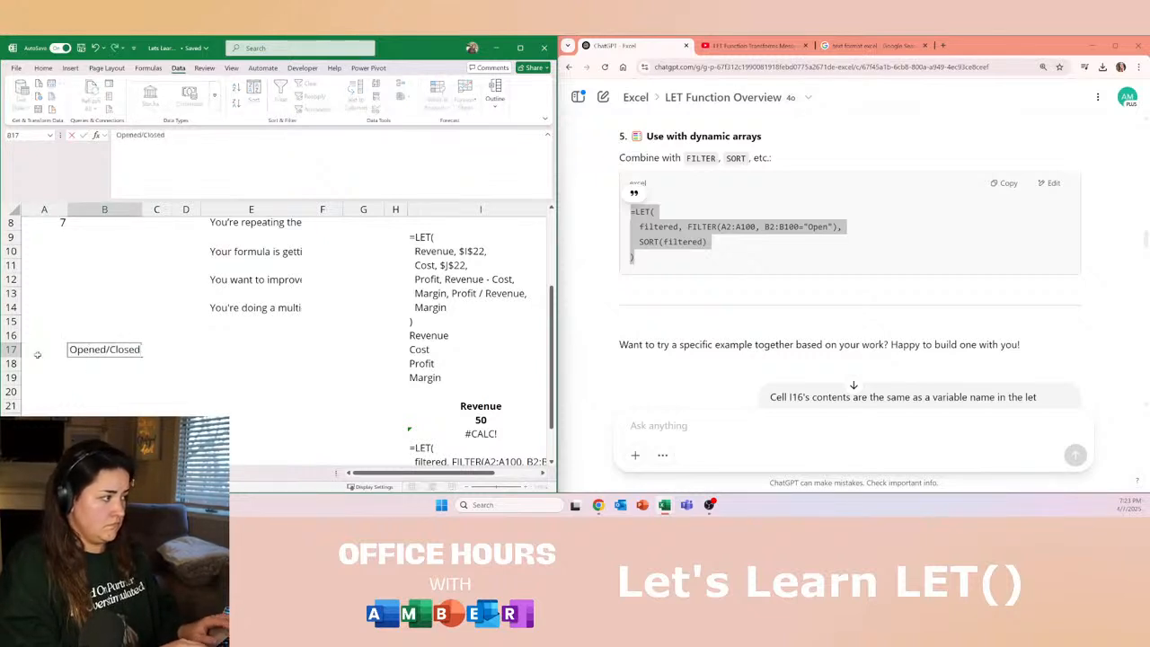
{"action": "key", "text": "BackSpace"}
{"action": "key", "text": "BackSpace"}
{"action": "key", "text": "BackSpace"}
{"action": "key", "text": "BackSpace"}
{"action": "key", "text": "BackSpace"}
{"action": "key", "text": "BackSpace"}
{"action": "key", "text": "BackSpace"}
{"action": "key", "text": "BackSpace"}
{"action": "key", "text": "BackSpace"}
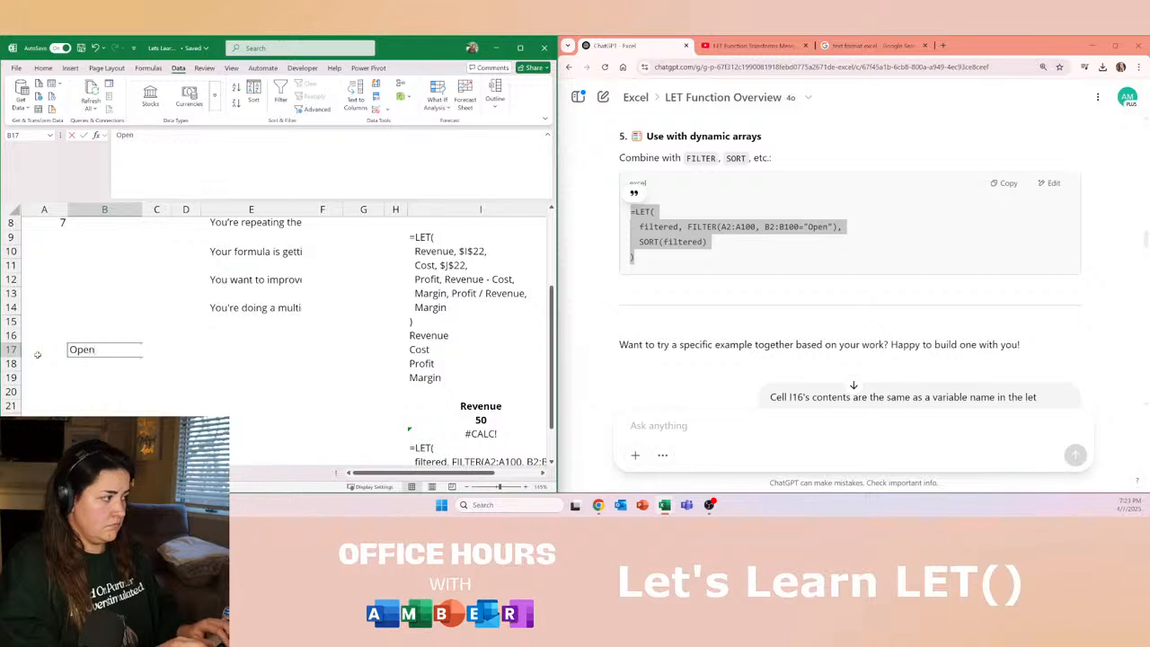
{"action": "key", "text": "Return"}
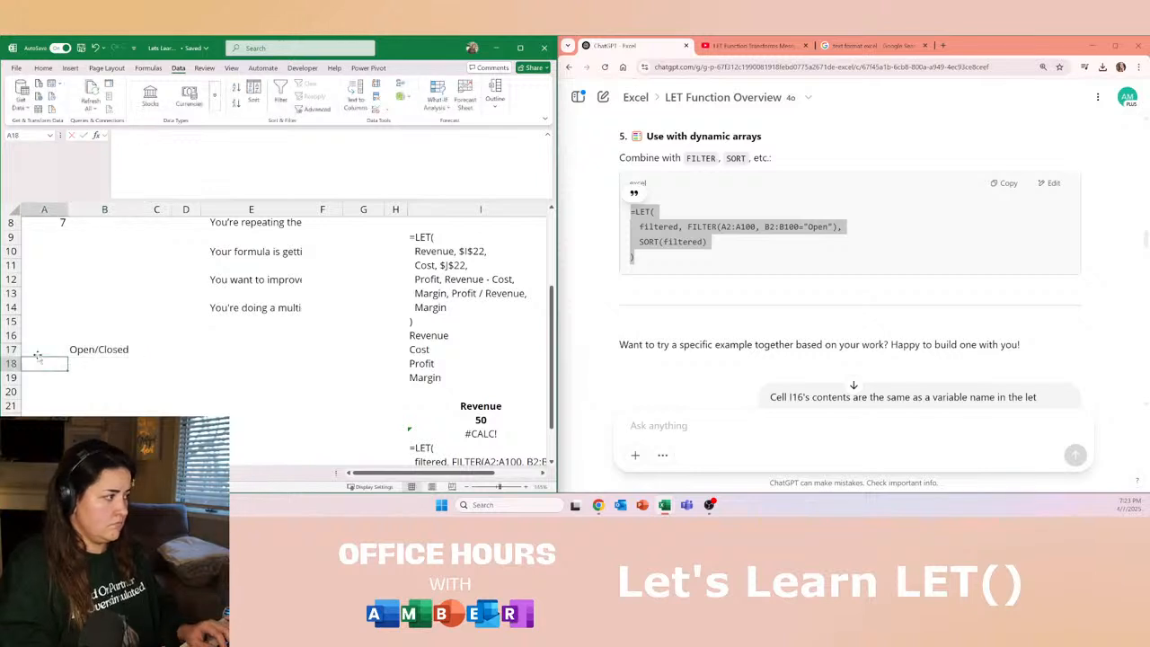
Generate the numbers 1 to 100 down column A from A18 with =SEQUENCE(100,1,1,1).
{"action": "left_click", "coordinate": [38, 353]}
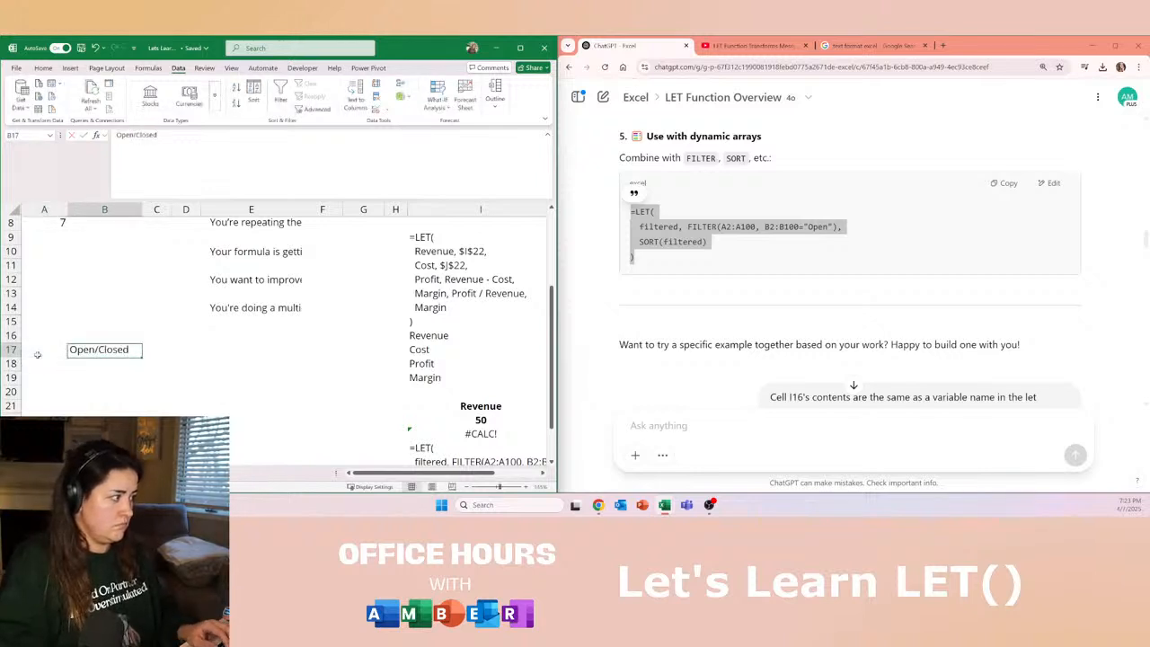
{"action": "type", "text": "=sequence("}
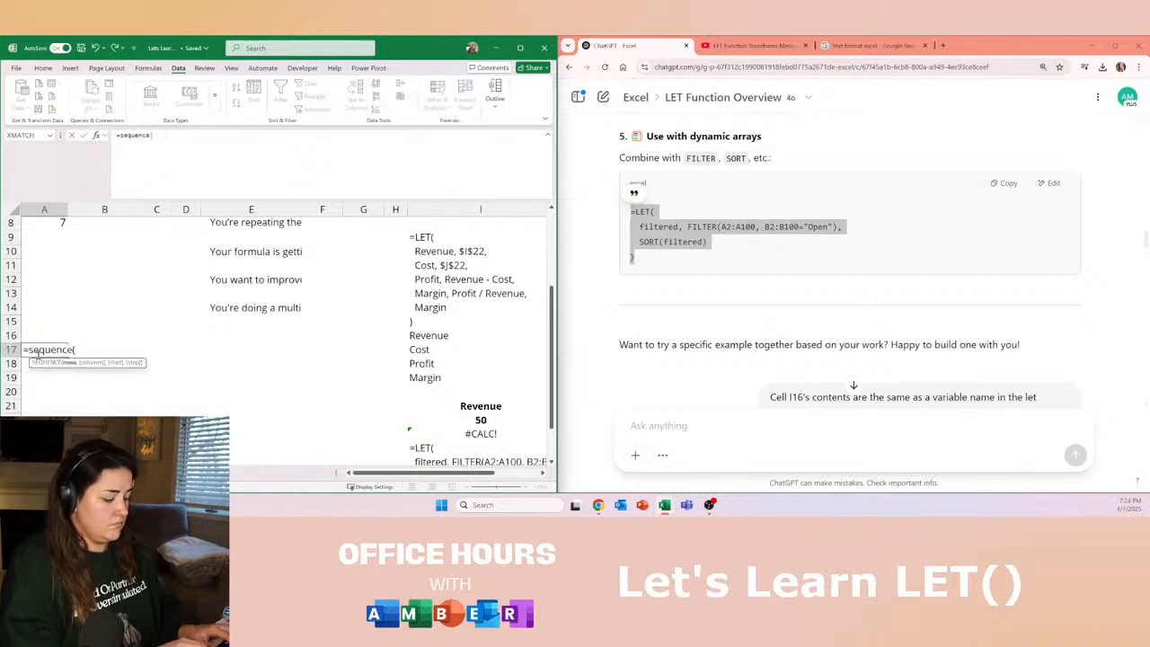
{"action": "type", "text": "100,"}
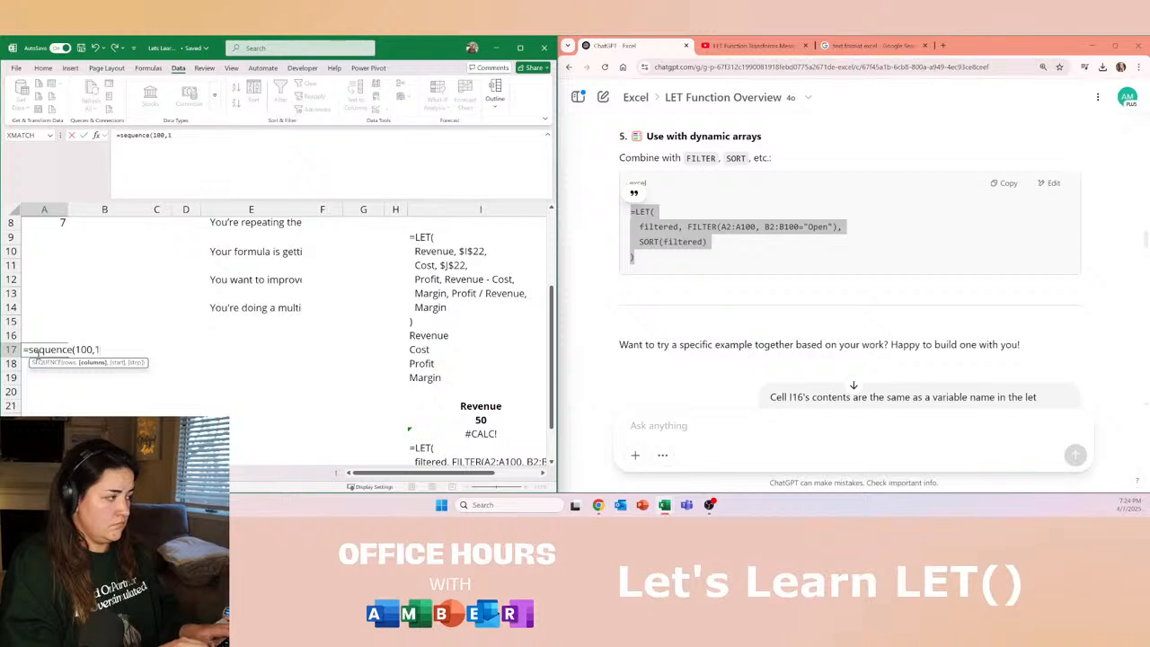
{"action": "type", "text": "1,1,1)"}
{"action": "key", "text": "Return"}
{"action": "left_click", "coordinate": [38, 353]}
{"action": "left_click", "coordinate": [40, 360]}
{"action": "type", "text": "=SEQUENCE(100,1,1,1)"}
Enter the heading Customer in A17, above the numbered list.
{"action": "left_click", "coordinate": [38, 354]}
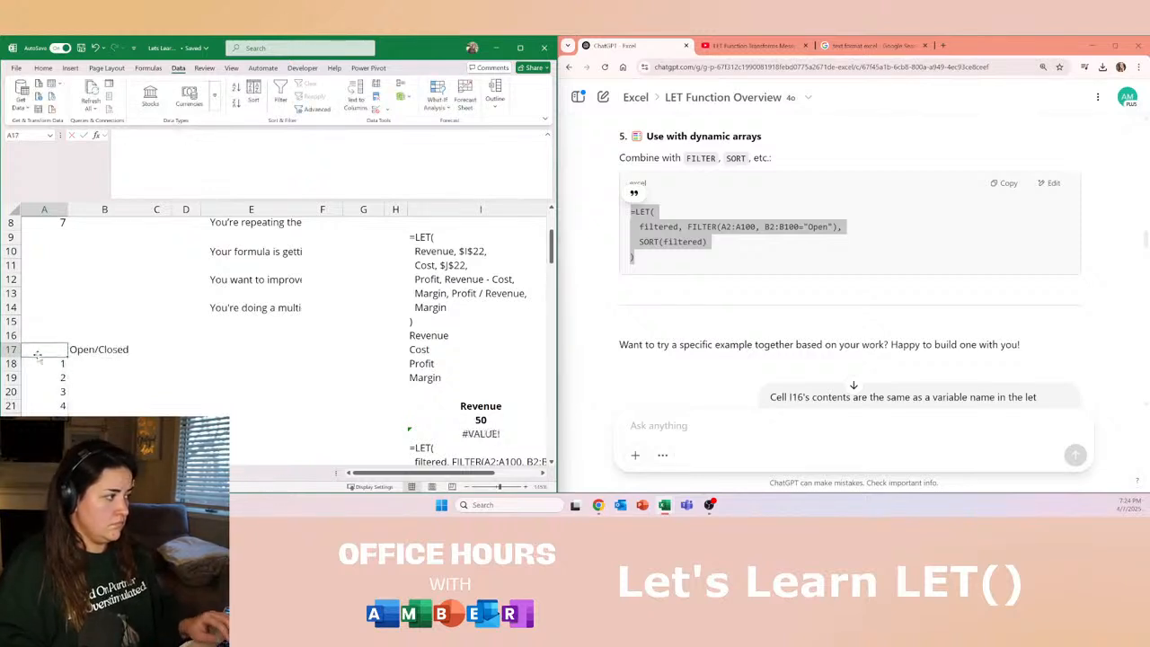
{"action": "double_click", "coordinate": [38, 355]}
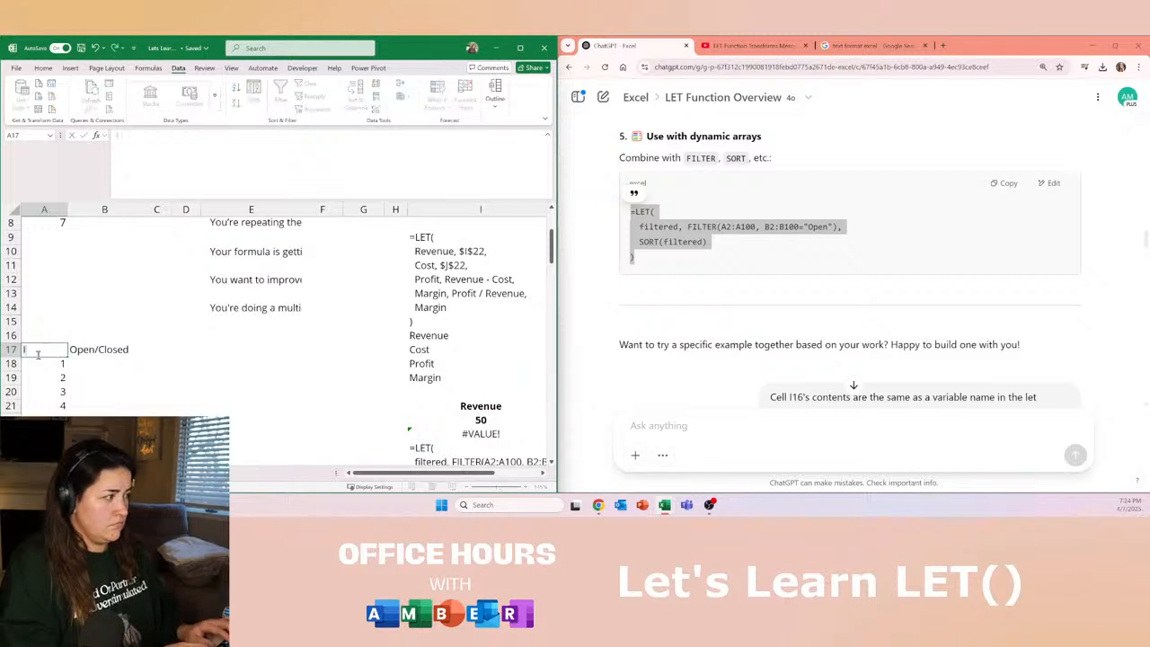
{"action": "type", "text": "Customer"}
{"action": "key", "text": "Tab"}
Enter Open in B18 and copy it down column B to B117 for all 100 customers.
{"action": "key", "text": "Down"}
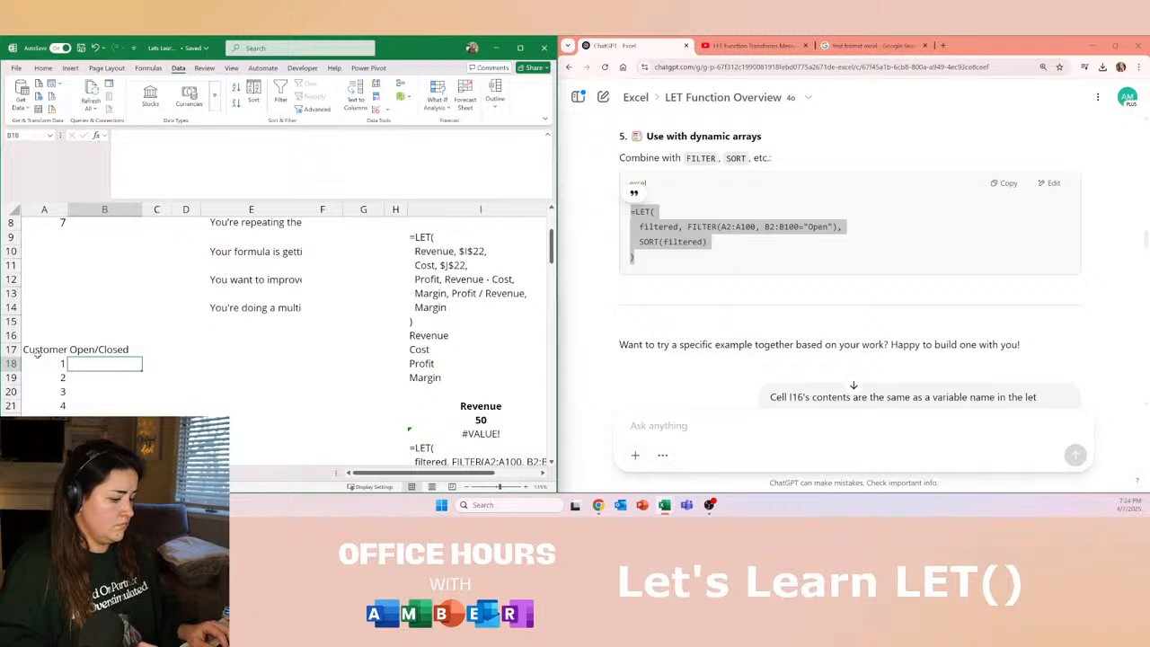
{"action": "type", "text": "Open"}
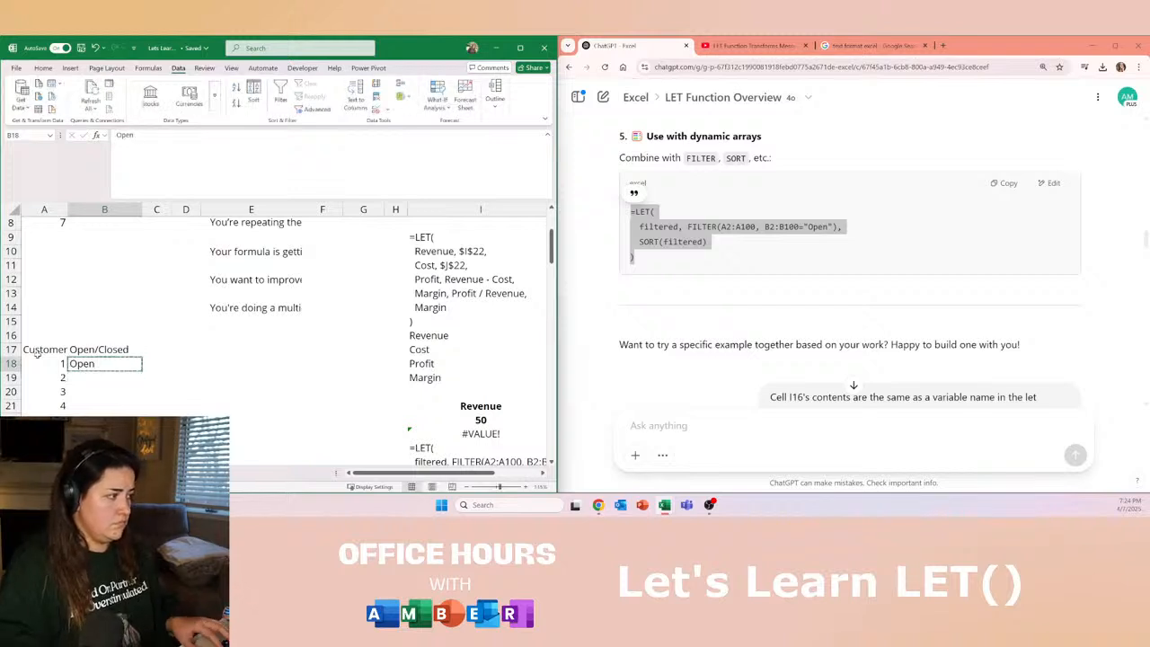
{"action": "key", "text": "Left"}
{"action": "key", "text": "Down"}
{"action": "key", "text": "ctrl+Down"}
{"action": "key", "text": "Right"}
{"action": "key", "text": "ctrl+shift+Up"}
{"action": "key", "text": "ctrl+v"}
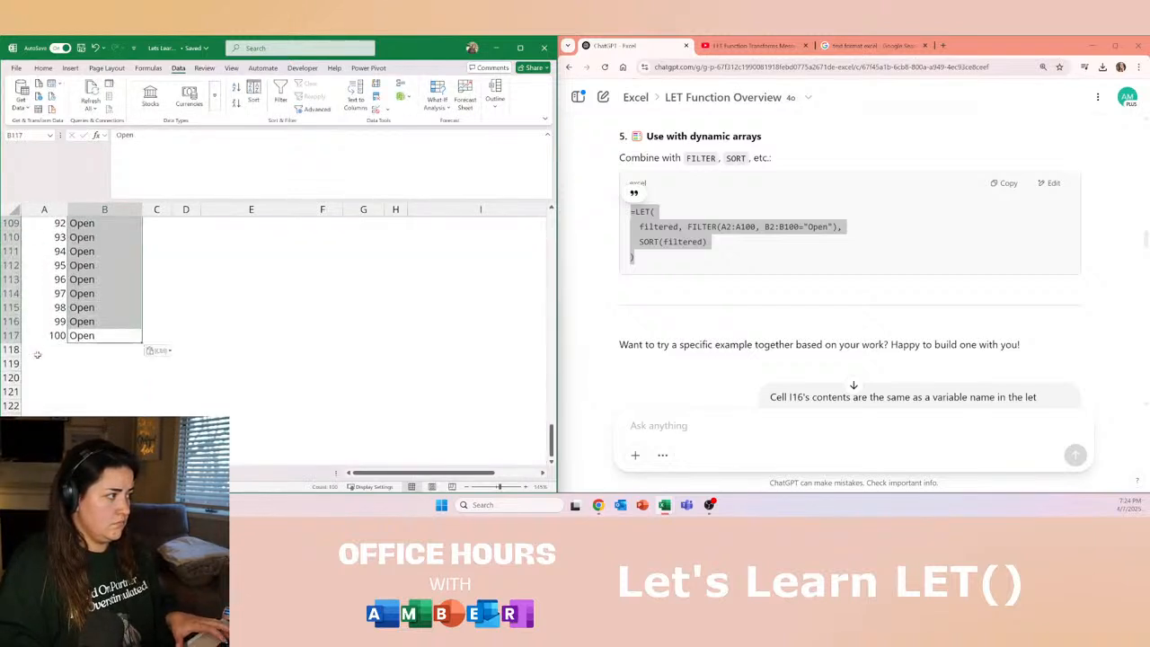
Set the status to Closed for one customer near the end of the list and for customers 3 and 4.
{"action": "key", "text": "Up"}
{"action": "key", "text": "Up"}
{"action": "key", "text": "Up"}
{"action": "key", "text": "Up"}
{"action": "type", "text": "Closed"}
{"action": "key", "text": "Return"}
{"action": "key", "text": "ctrl+Up"}
{"action": "key", "text": "Down"}
{"action": "key", "text": "Down"}
{"action": "key", "text": "Down"}
{"action": "type", "text": "Closed"}
{"action": "key", "text": "Return"}
{"action": "type", "text": "Closed"}
{"action": "key", "text": "Return"}
Copy the Closed status from customer 3 in B20 to customers 6 through 9 in B23:B26.
{"action": "key", "text": "ctrl+Down"}
{"action": "key", "text": "Up"}
{"action": "key", "text": "Up"}
{"action": "key", "text": "Up"}
{"action": "key", "text": "Up"}
{"action": "key", "text": "ctrl+Up"}
{"action": "key", "text": "Down"}
{"action": "key", "text": "Down"}
{"action": "key", "text": "Down"}
{"action": "key", "text": "ctrl+c"}
{"action": "key", "text": "Down"}
{"action": "key", "text": "Down"}
{"action": "key", "text": "Down"}
{"action": "key", "text": "ctrl+v"}
{"action": "key", "text": "Down"}
{"action": "key", "text": "ctrl+v"}
{"action": "key", "text": "Down"}
{"action": "key", "text": "ctrl+v"}
{"action": "key", "text": "Down"}
{"action": "key", "text": "ctrl+v"}
{"action": "key", "text": "Escape"}
Change the FILTER array range in I23's LET formula to A17:A115 and commit the formula.
{"action": "left_click", "coordinate": [422, 307]}
{"action": "key", "text": "F2"}
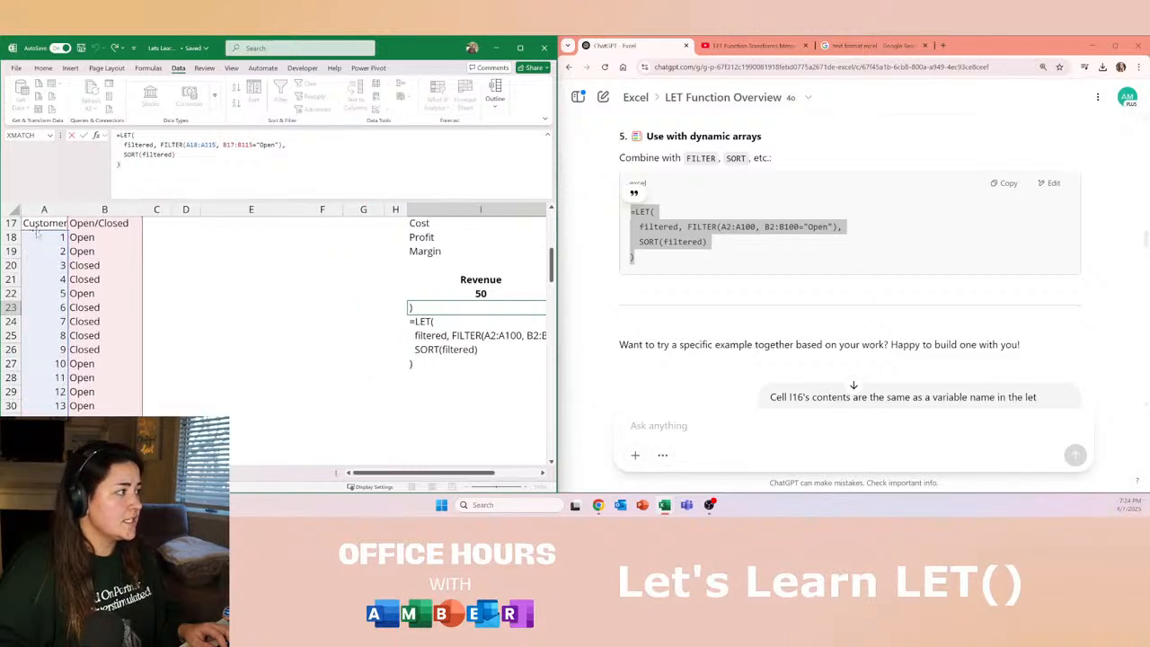
{"action": "left_click_drag", "start_coordinate": [33, 228], "coordinate": [38, 223]}
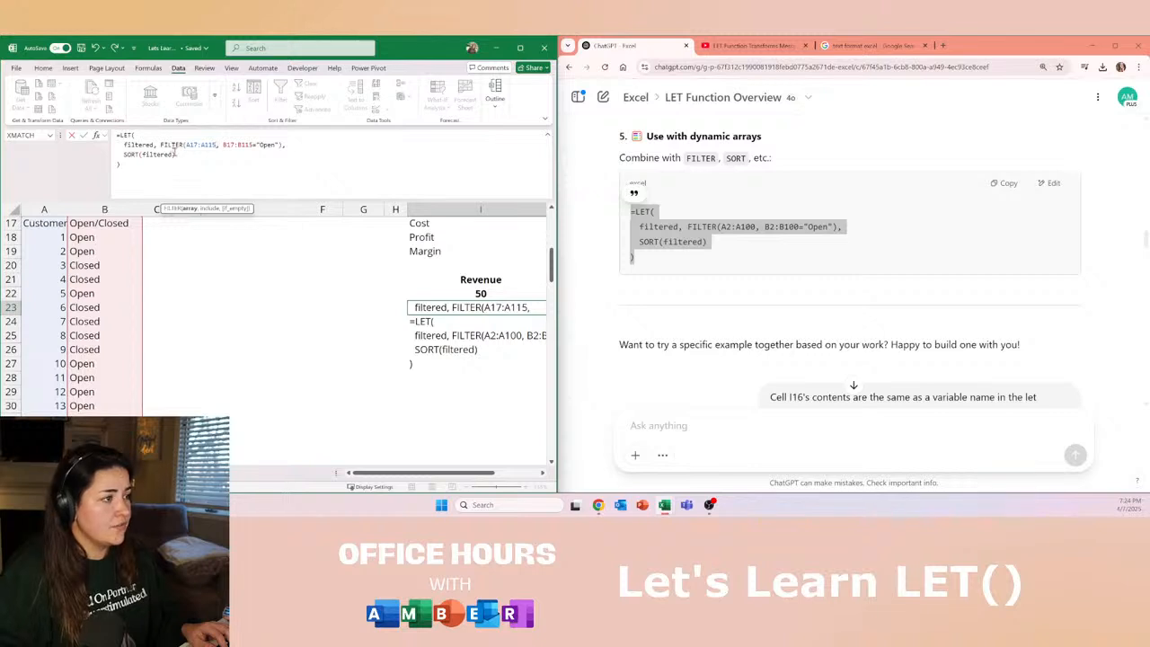
{"action": "key", "text": "Return"}
Move the stray formula text lines below I23 to H23:H26 and delete them there.
{"action": "key", "text": "shift+Down"}
{"action": "key", "text": "shift+Down"}
{"action": "key", "text": "shift+Down"}
{"action": "key", "text": "ctrl+x"}
{"action": "key", "text": "Up"}
{"action": "key", "text": "Left"}
{"action": "key", "text": "ctrl+v"}
{"action": "key", "text": "Right"}
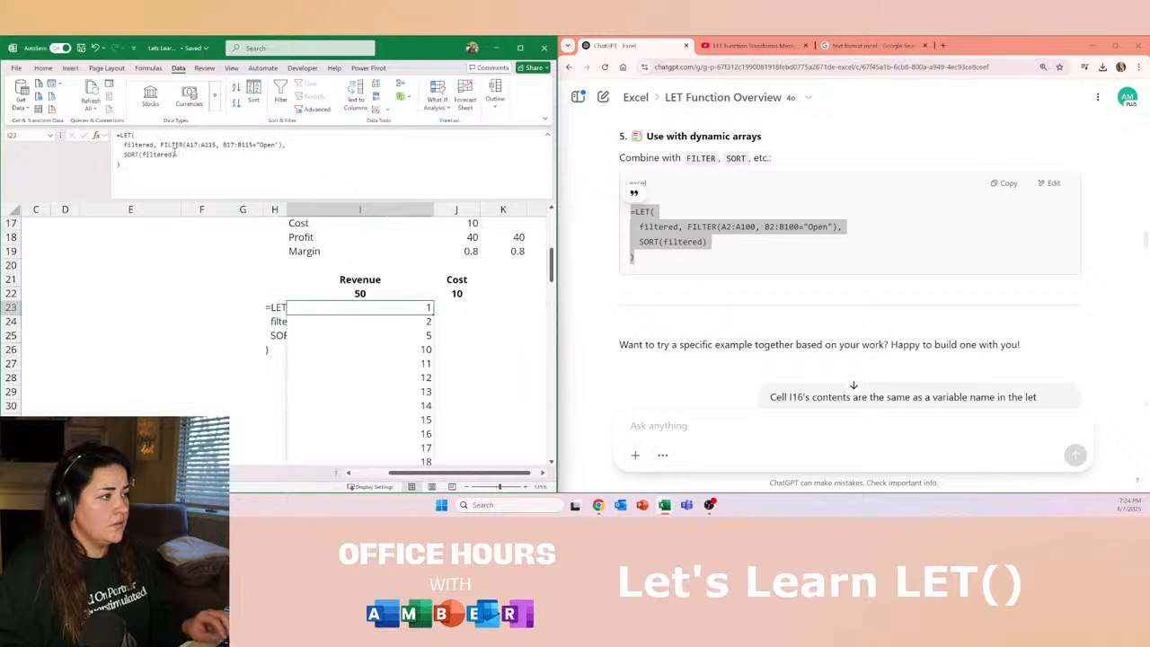
{"action": "left_click_drag", "start_coordinate": [270, 297], "coordinate": [268, 375]}
{"action": "key", "text": "Delete"}
{"action": "left_click", "coordinate": [364, 306]}
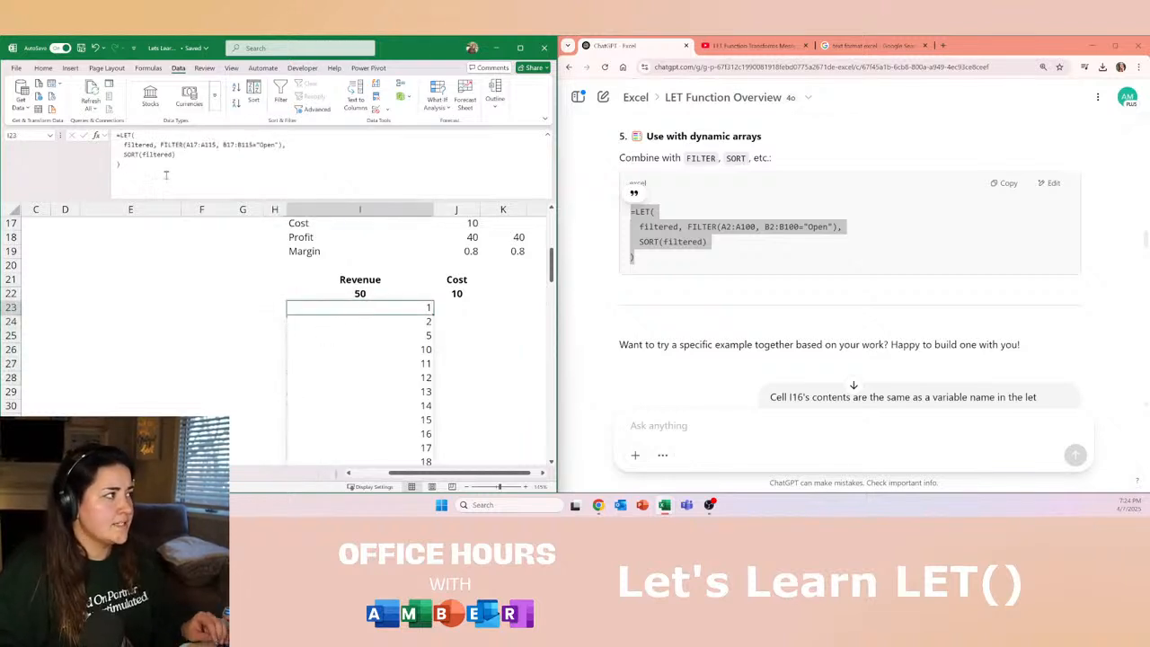
Copy the LET formula text from I23 and try pasting it into cell J23.
{"action": "left_click", "coordinate": [132, 134]}
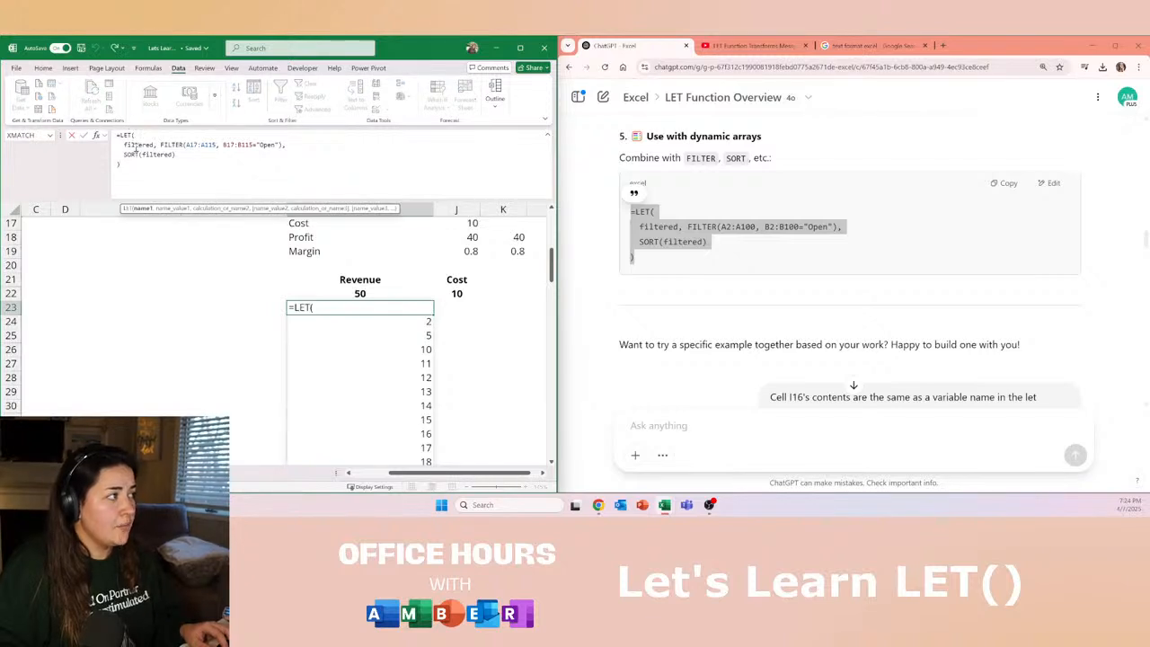
{"action": "left_click", "coordinate": [136, 146]}
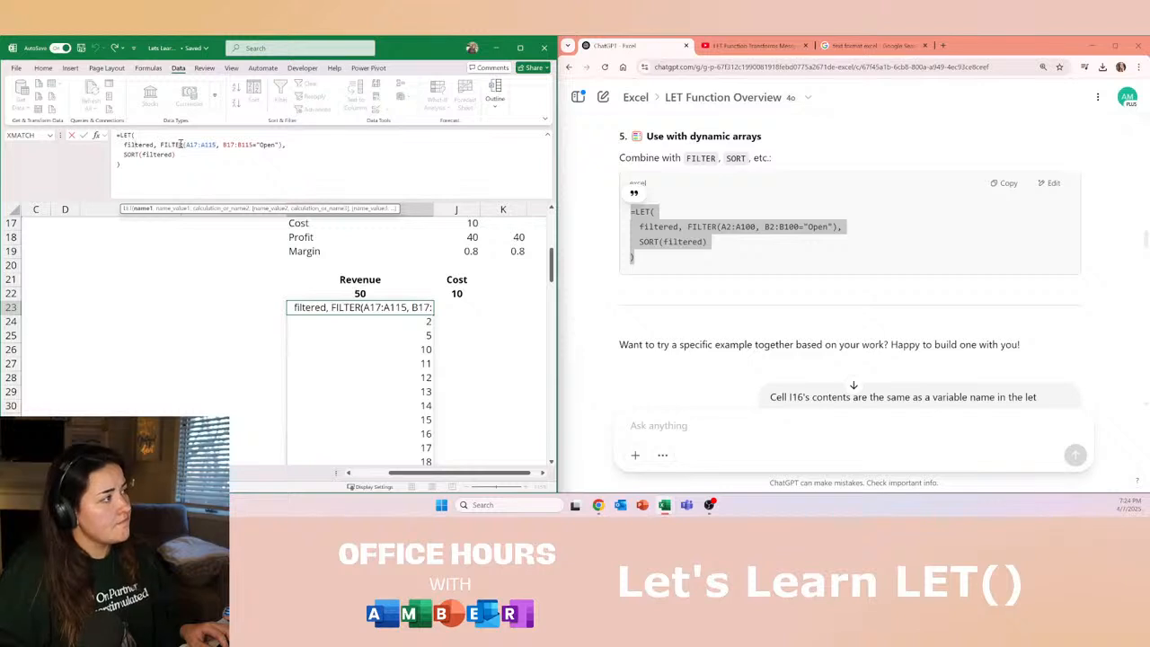
{"action": "left_click_drag", "start_coordinate": [143, 177], "coordinate": [114, 133]}
{"action": "key", "text": "Escape"}
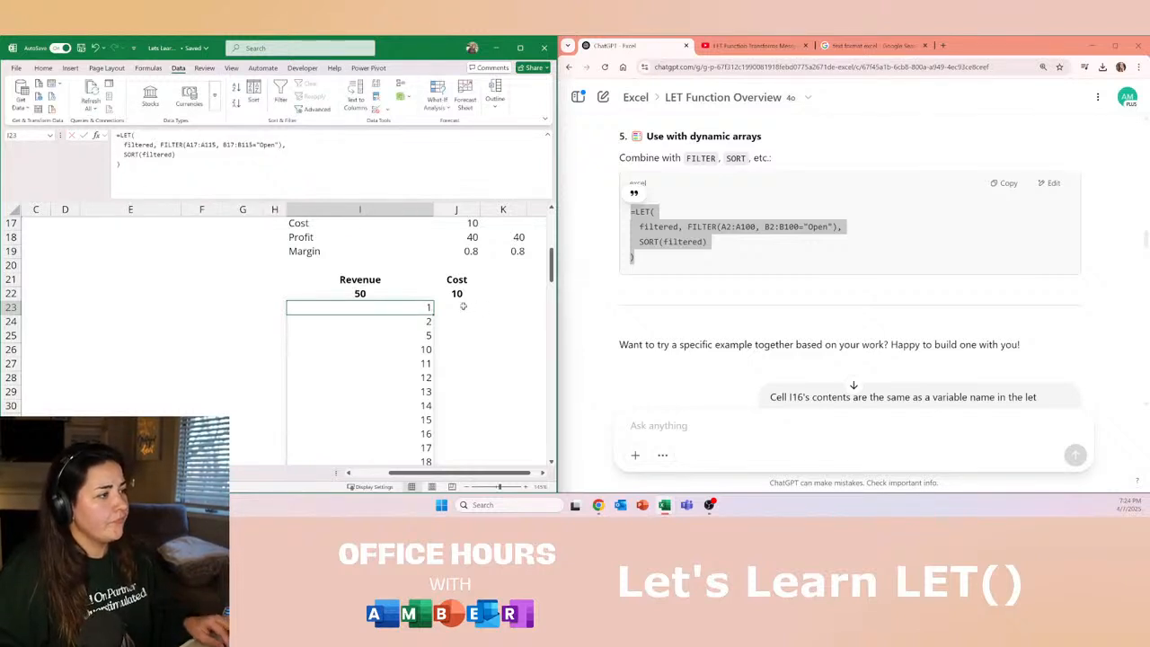
{"action": "left_click", "coordinate": [464, 307]}
{"action": "key", "text": "ctrl+v"}
{"action": "left_click", "coordinate": [141, 163]}
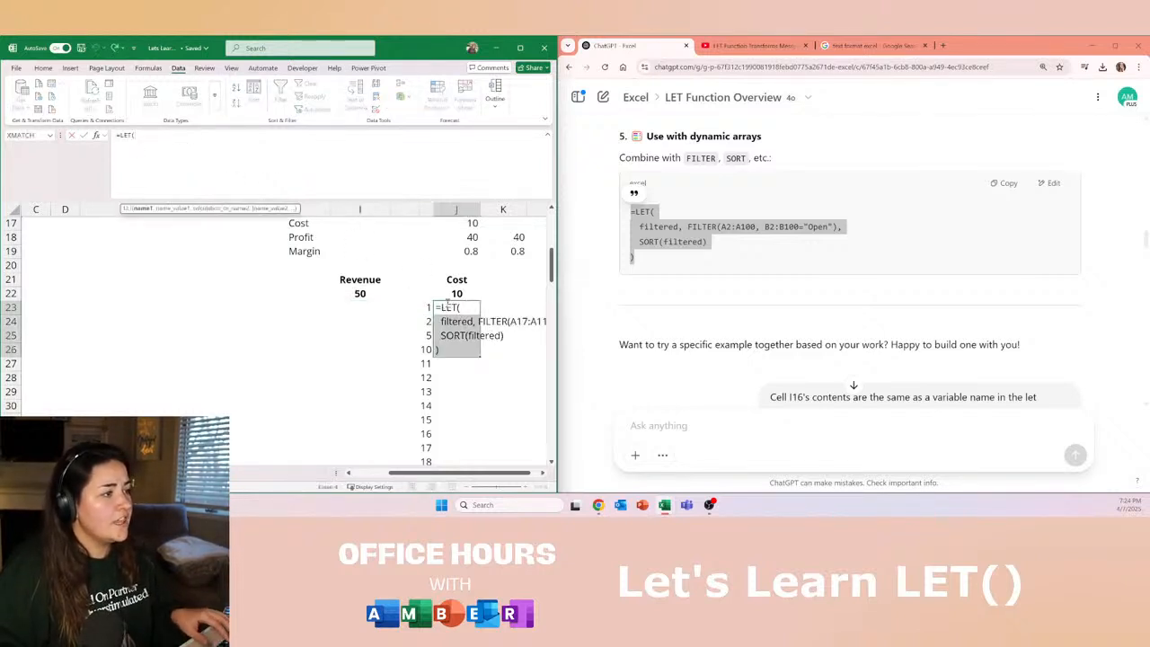
{"action": "key", "text": "Escape"}
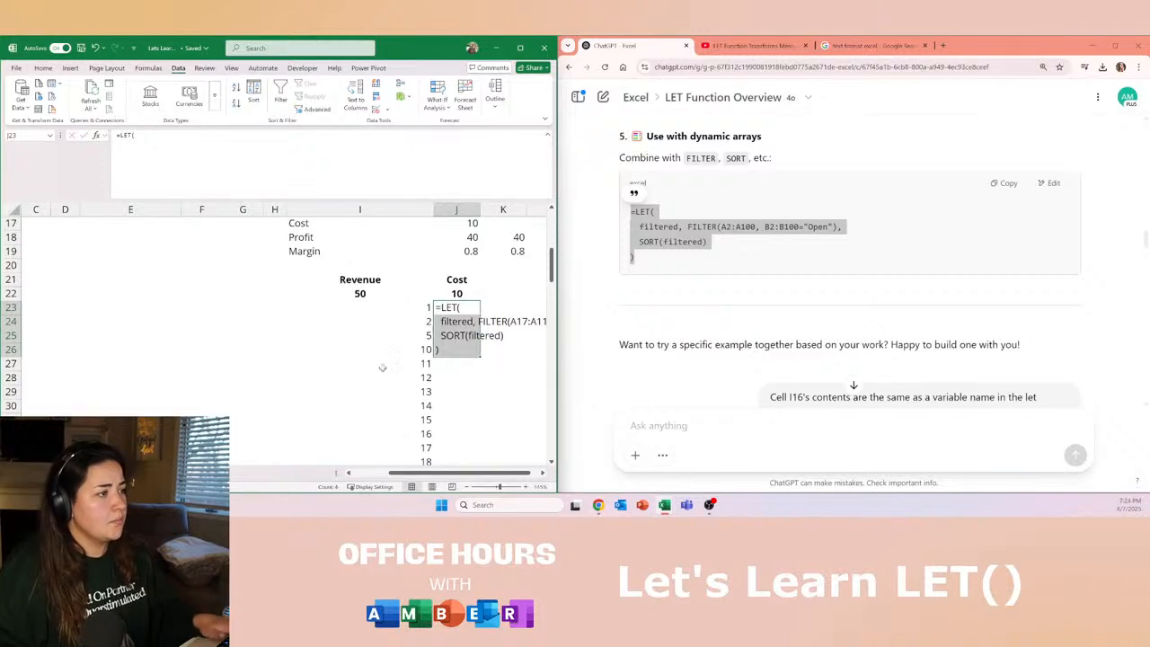
Clear the formula text lines pasted down column J from J23.
{"action": "scroll", "coordinate": [438, 333], "scroll_direction": "right", "scroll_amount": 3}
{"action": "left_click", "coordinate": [246, 337]}
{"action": "left_click_drag", "start_coordinate": [245, 308], "coordinate": [240, 365]}
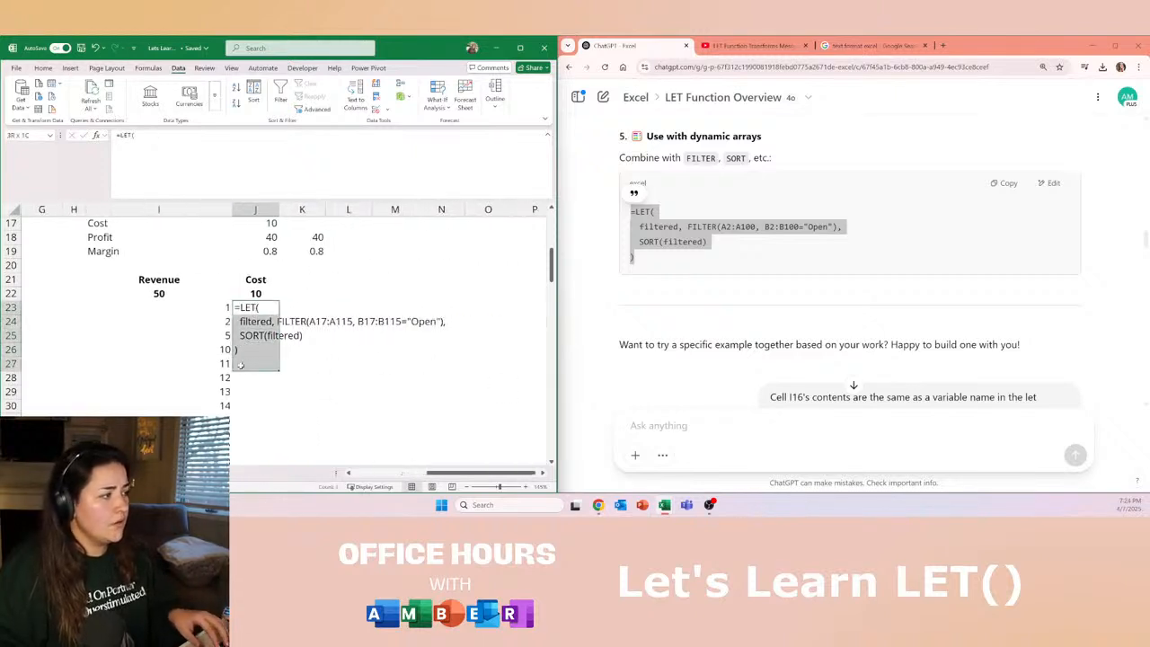
{"action": "key", "text": "Delete"}
Copy I23's LET formula text again and paste it as the content of J23 in the formula bar.
{"action": "left_click", "coordinate": [217, 310]}
{"action": "left_click", "coordinate": [211, 172]}
{"action": "key", "text": "ctrl+a"}
{"action": "key", "text": "Escape"}
{"action": "left_click", "coordinate": [259, 308]}
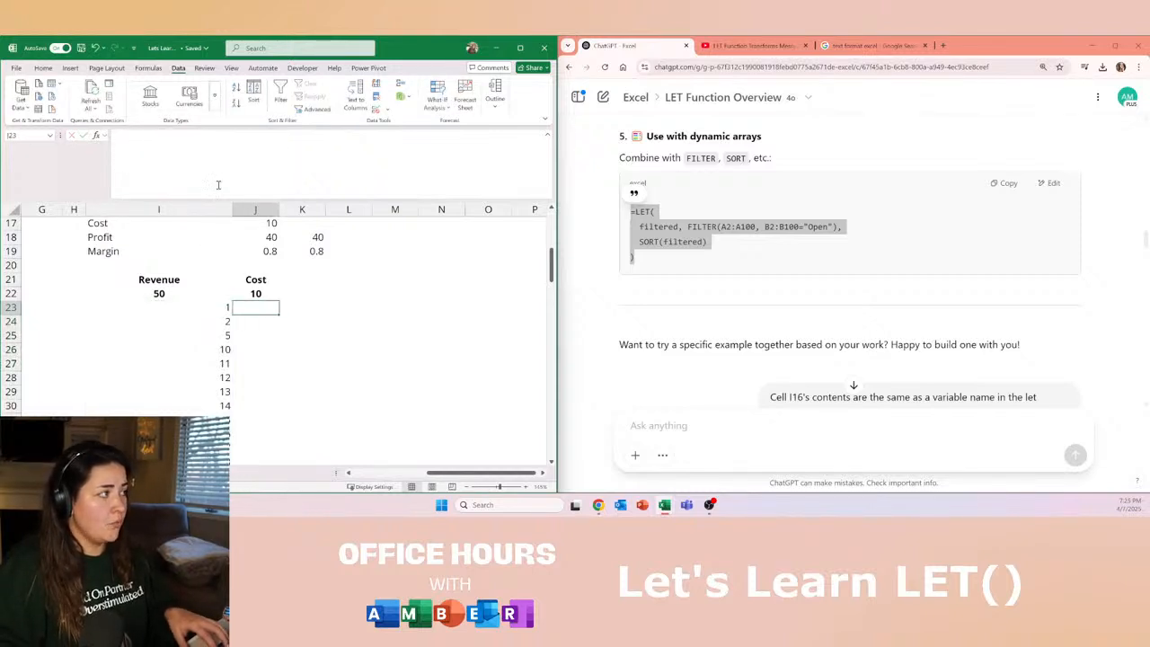
{"action": "left_click", "coordinate": [219, 177]}
{"action": "key", "text": "ctrl+v"}
Replace the LET opening and the filtered name in J23's formula with =sort( in front of FILTER.
{"action": "left_click", "coordinate": [141, 136]}
{"action": "key", "text": "shift+Home"}
{"action": "key", "text": "BackSpace"}
{"action": "key", "text": "Delete"}
{"action": "key", "text": "Delete"}
{"action": "key", "text": "Delete"}
{"action": "key", "text": "Delete"}
{"action": "key", "text": "Delete"}
{"action": "key", "text": "Delete"}
{"action": "key", "text": "Delete"}
{"action": "key", "text": "Delete"}
{"action": "key", "text": "Delete"}
{"action": "key", "text": "Delete"}
{"action": "key", "text": "Delete"}
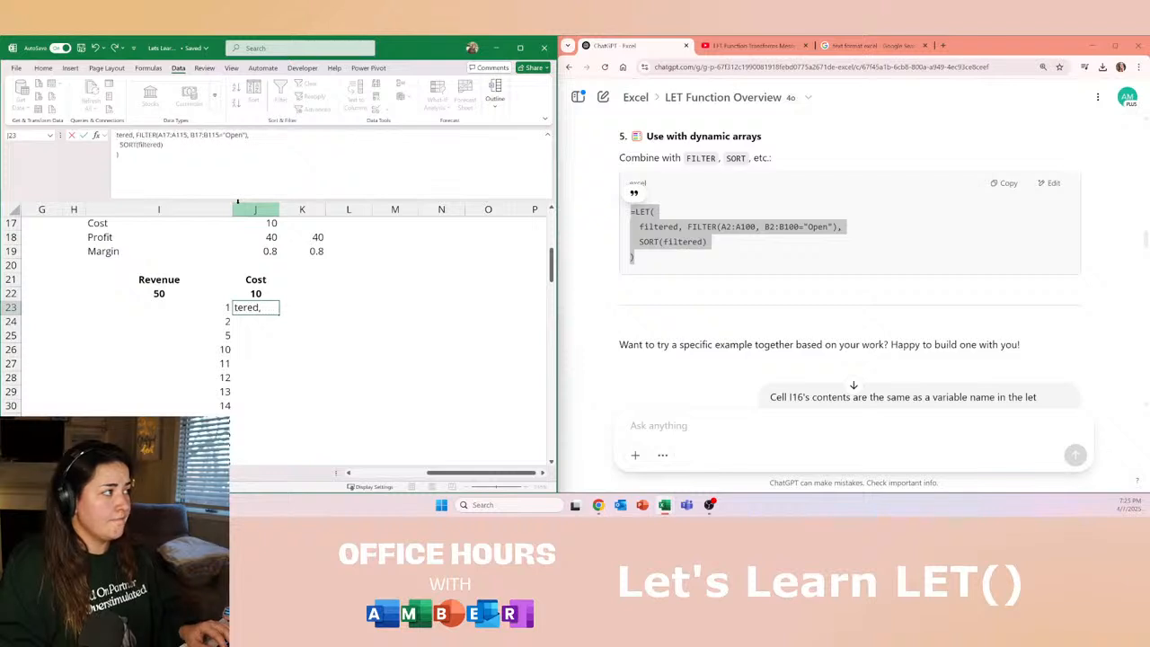
{"action": "type", "text": "=sort( FILTER"}
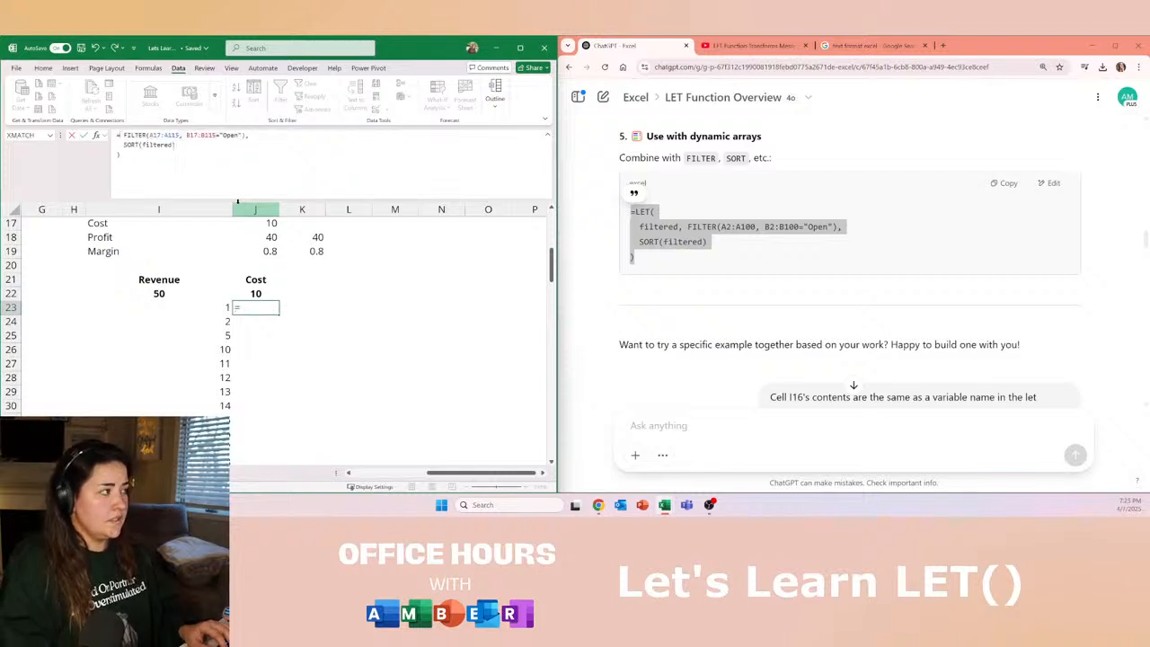
{"action": "type", "text": "("}
Remove the SORT(filtered) line and trailing comma, then complete J23 as =SORT( FILTER(A17:A115, B17:B115="Open")).
{"action": "key", "text": "Down"}
{"action": "key", "text": "shift+Down"}
{"action": "key", "text": "Delete"}
{"action": "key", "text": "BackSpace"}
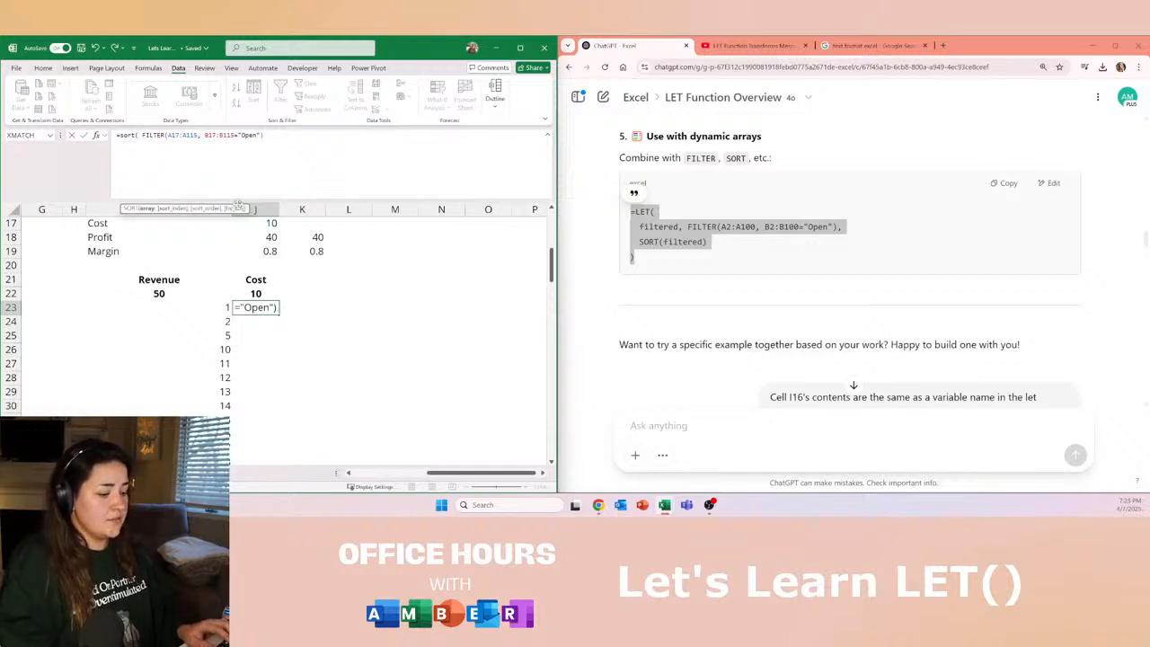
{"action": "type", "text": ")"}
{"action": "key", "text": "Return"}
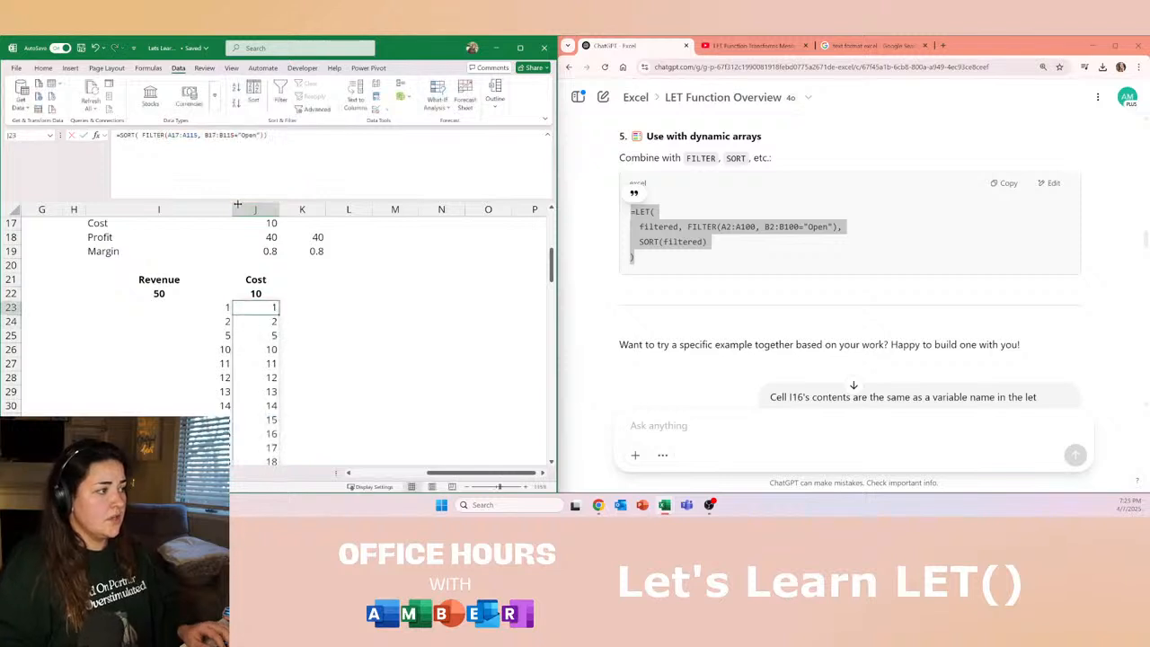
Compare the nested SORT and FILTER formula in J23 with the LET version in I23.
{"action": "left_click", "coordinate": [230, 308]}
{"action": "key", "text": "Right"}
{"action": "key", "text": "Left"}
{"action": "key", "text": "Right"}
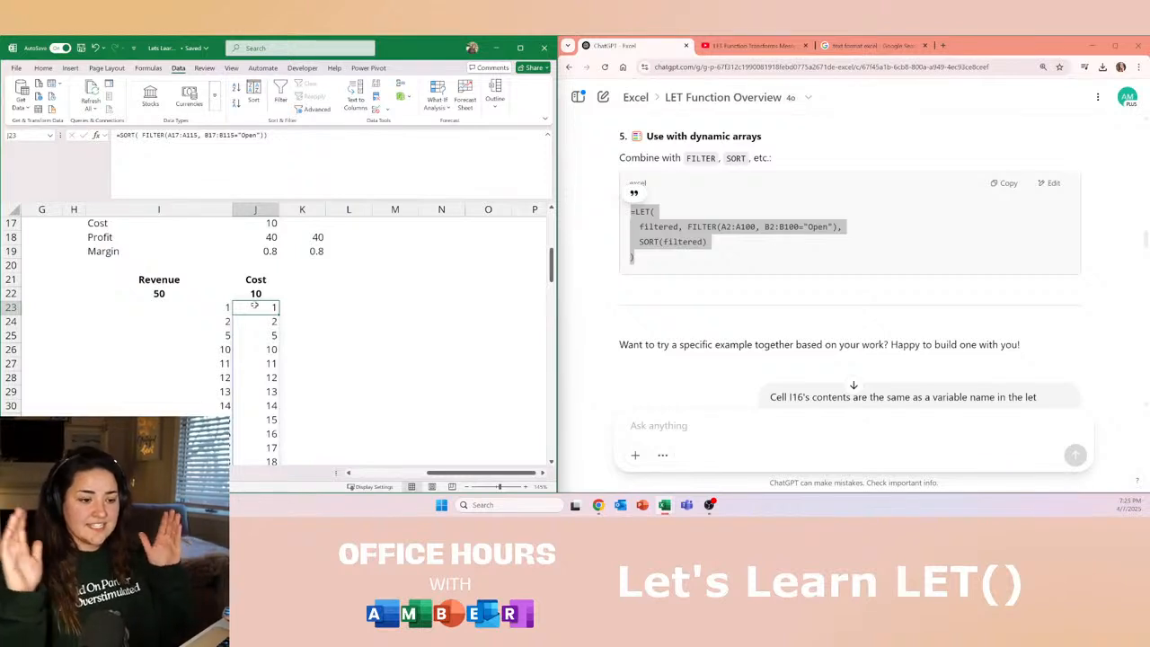
{"action": "left_click", "coordinate": [197, 307]}
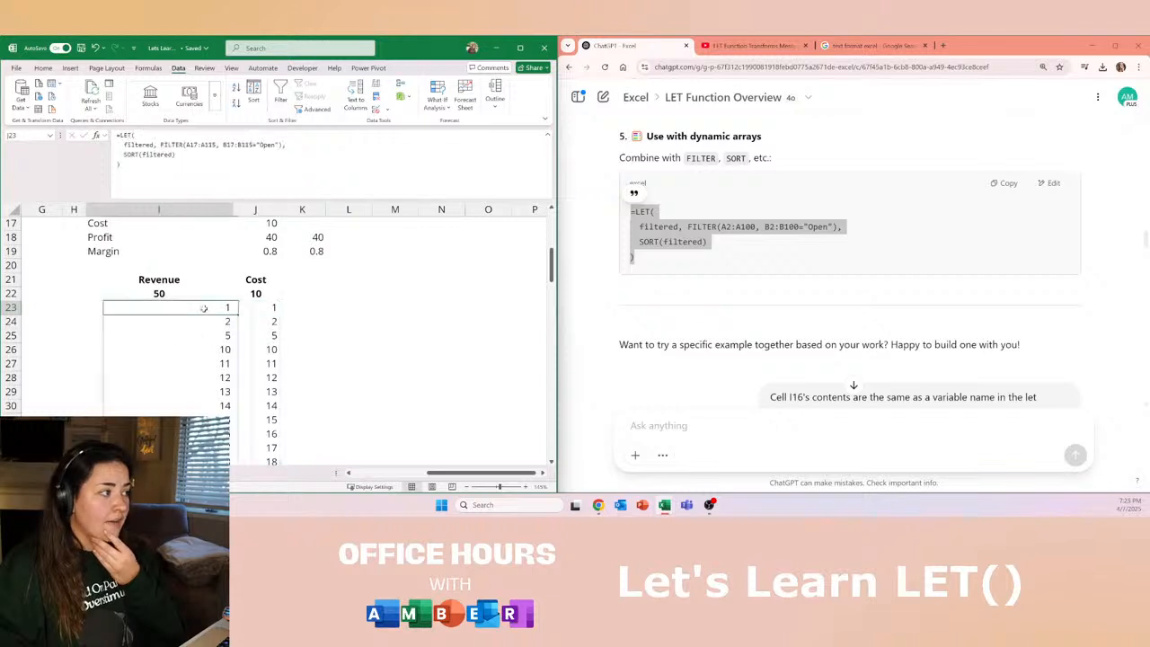
Name the SORT(filtered) expression sorted in I23's LET formula, add a comma after it and commit.
{"action": "left_click", "coordinate": [164, 154]}
{"action": "key", "text": "ctrl+a"}
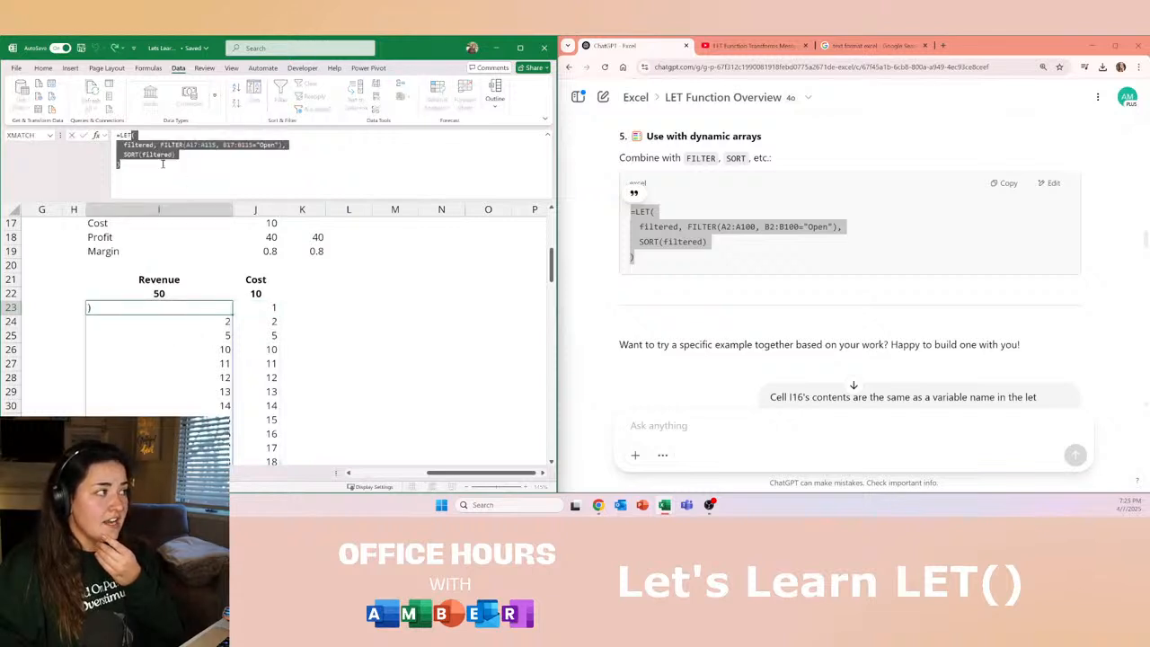
{"action": "left_click", "coordinate": [139, 169]}
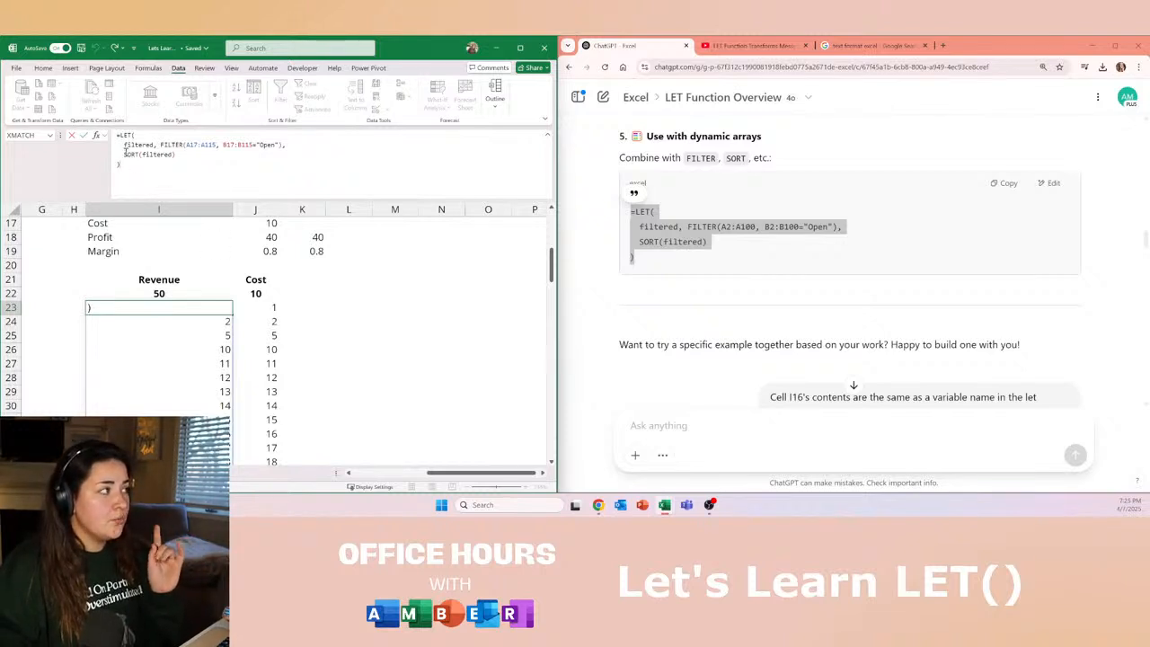
{"action": "left_click", "coordinate": [141, 156]}
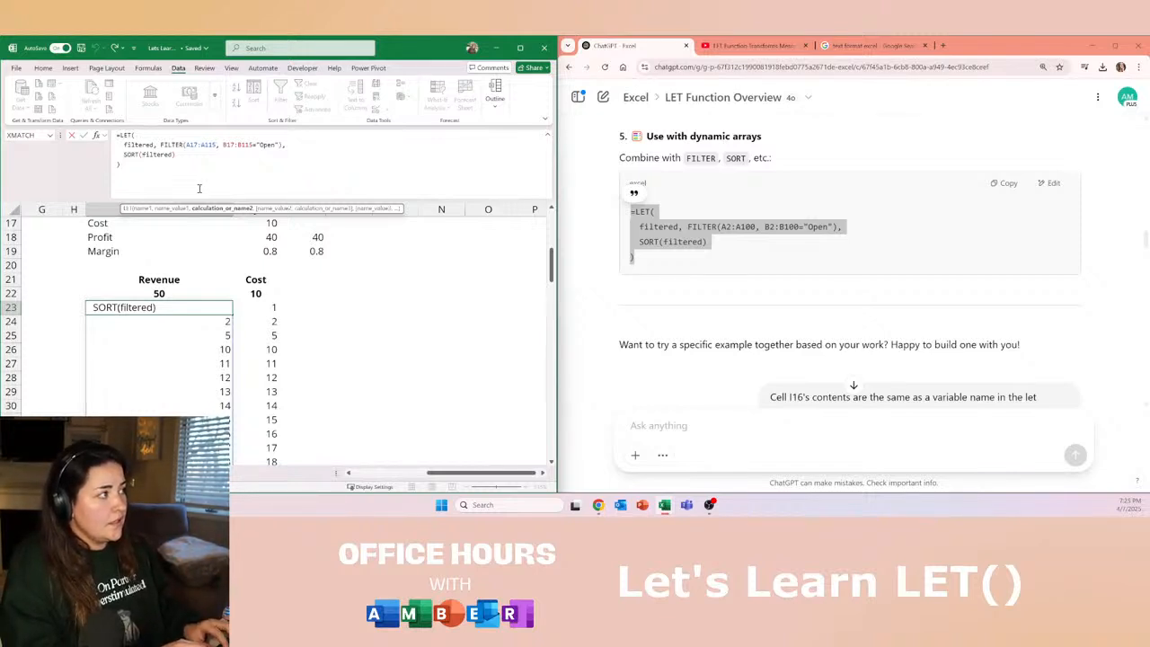
{"action": "type", "text": "sorted, "}
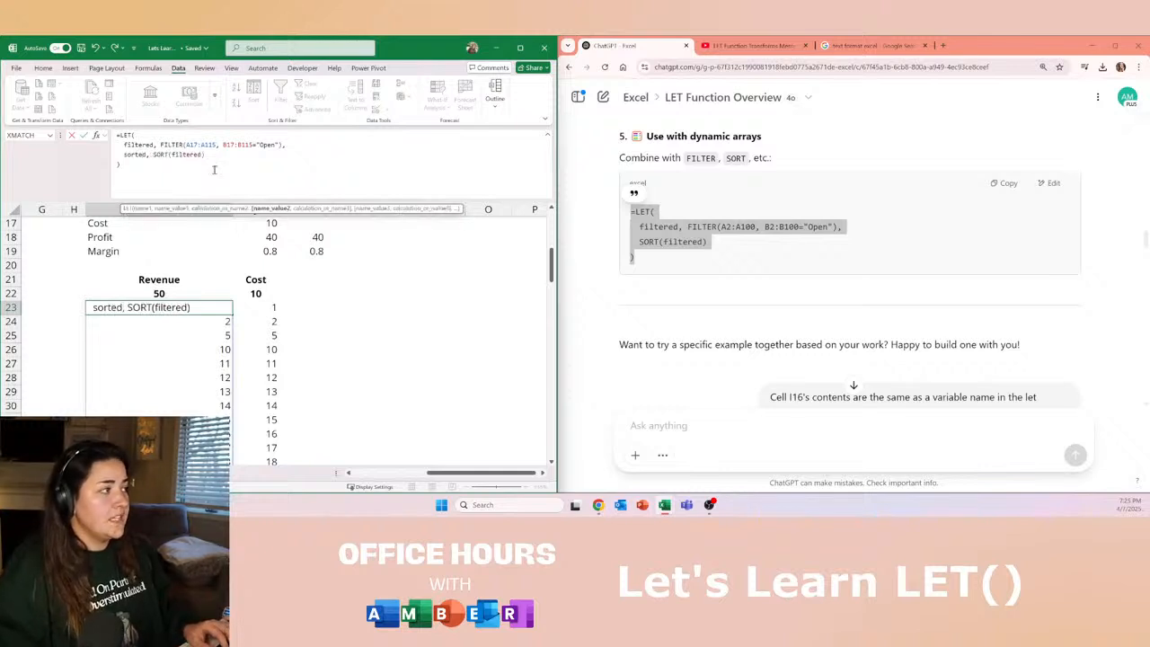
{"action": "type", "text": ","}
{"action": "key", "text": "ctrl+Return"}
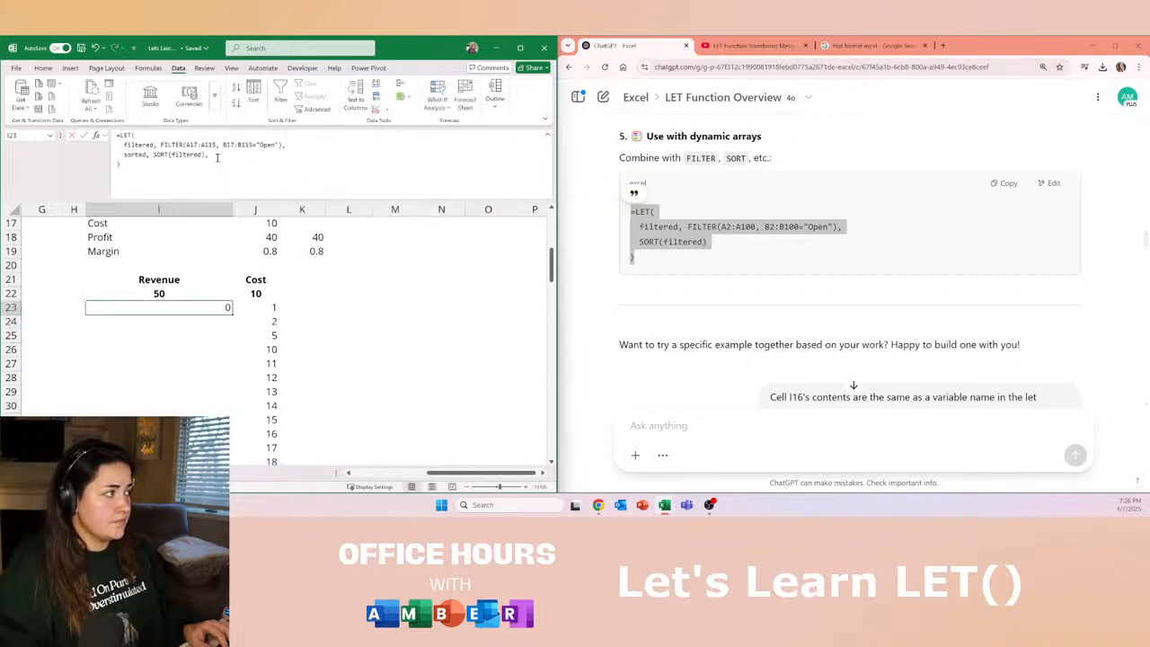
Add a line break after the sorted line in I23's LET formula and try to indent the new line.
{"action": "left_click", "coordinate": [216, 157]}
{"action": "key", "text": "alt+Return"}
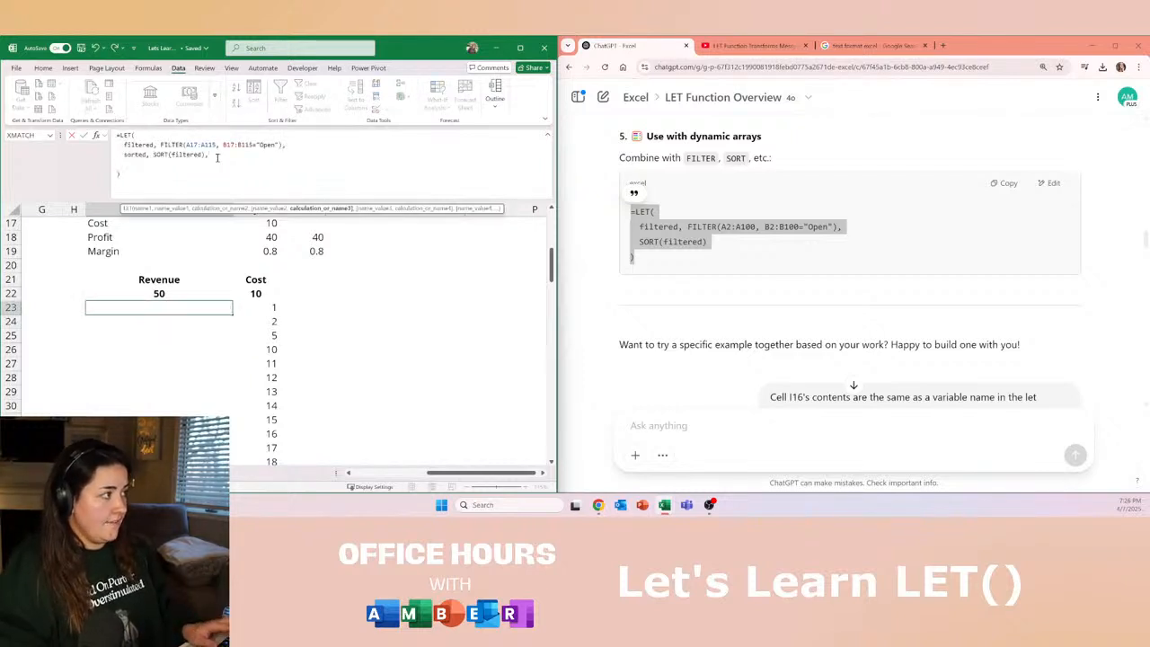
{"action": "key", "text": "Tab"}
{"action": "key", "text": "Return"}
{"action": "key", "text": "Up"}
{"action": "left_click", "coordinate": [153, 153]}
{"action": "left_click", "coordinate": [134, 167]}
{"action": "left_click_drag", "start_coordinate": [124, 145], "coordinate": [96, 147]}
{"action": "left_click", "coordinate": [111, 165]}
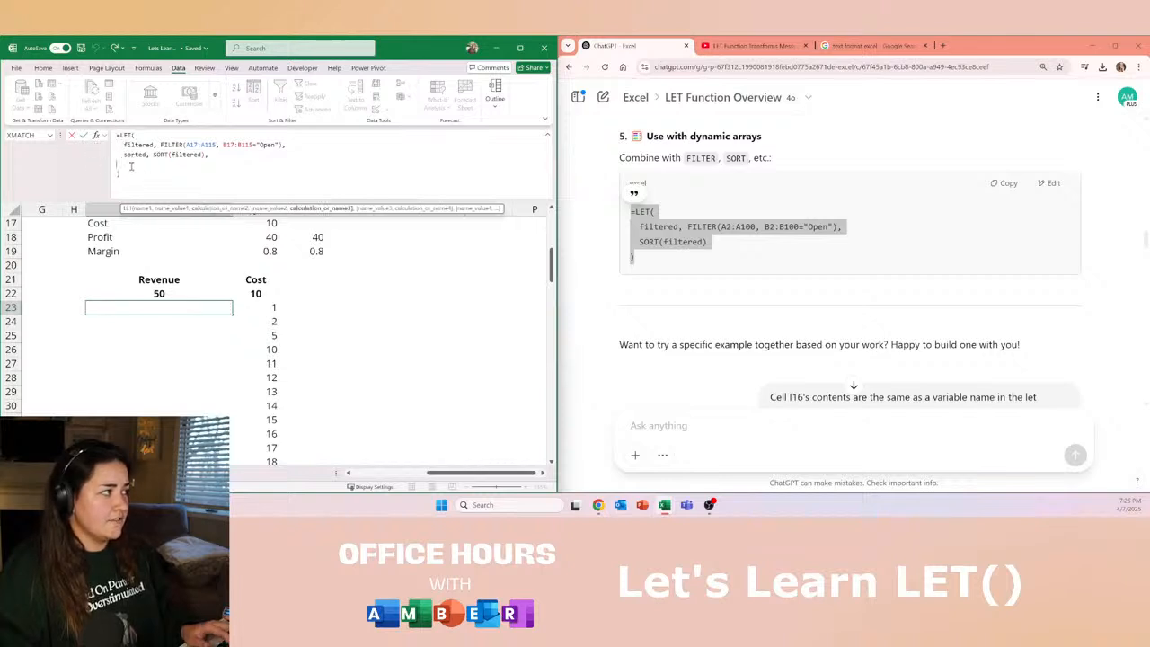
{"action": "left_click", "coordinate": [748, 435]}
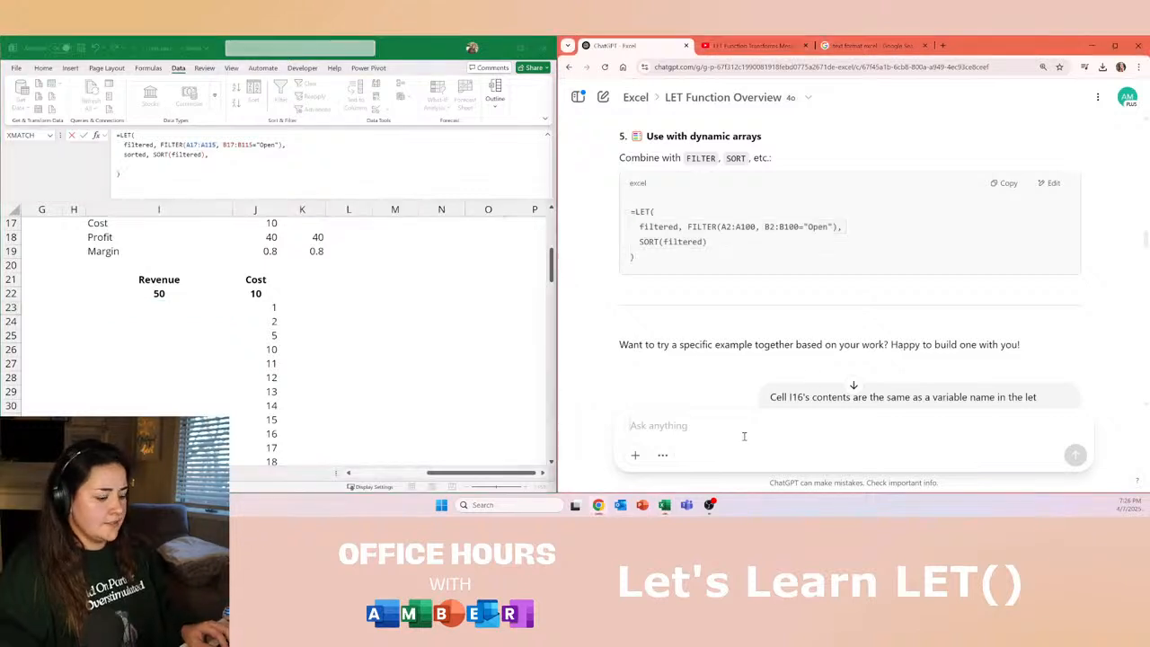
{"action": "type", "text": "mak"}
{"action": "key", "text": "ctrl+a"}
{"action": "type", "text": "when"}
{"action": "key", "text": "ctrl+a"}
{"action": "type", "text": "how"}
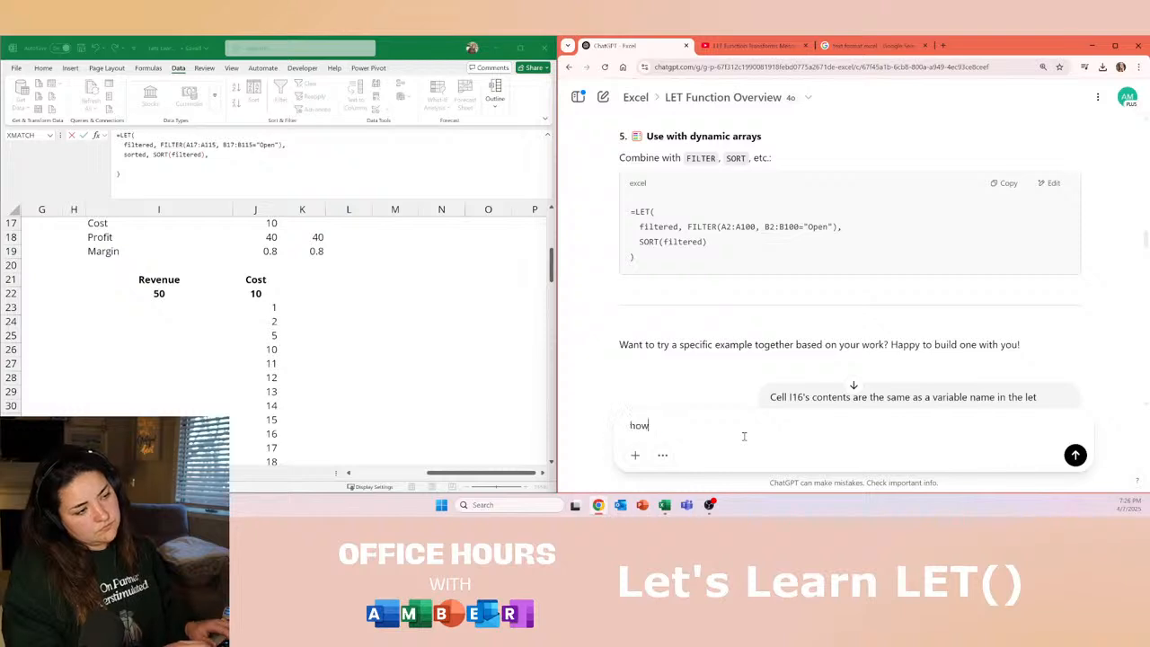
{"action": "type", "text": " do i"}
Ask ChatGPT "when editing an excel function in the formula bar - how do i indent and go to the next row to make it clean".
{"action": "key", "text": "ctrl+a"}
{"action": "type", "text": "when editi"}
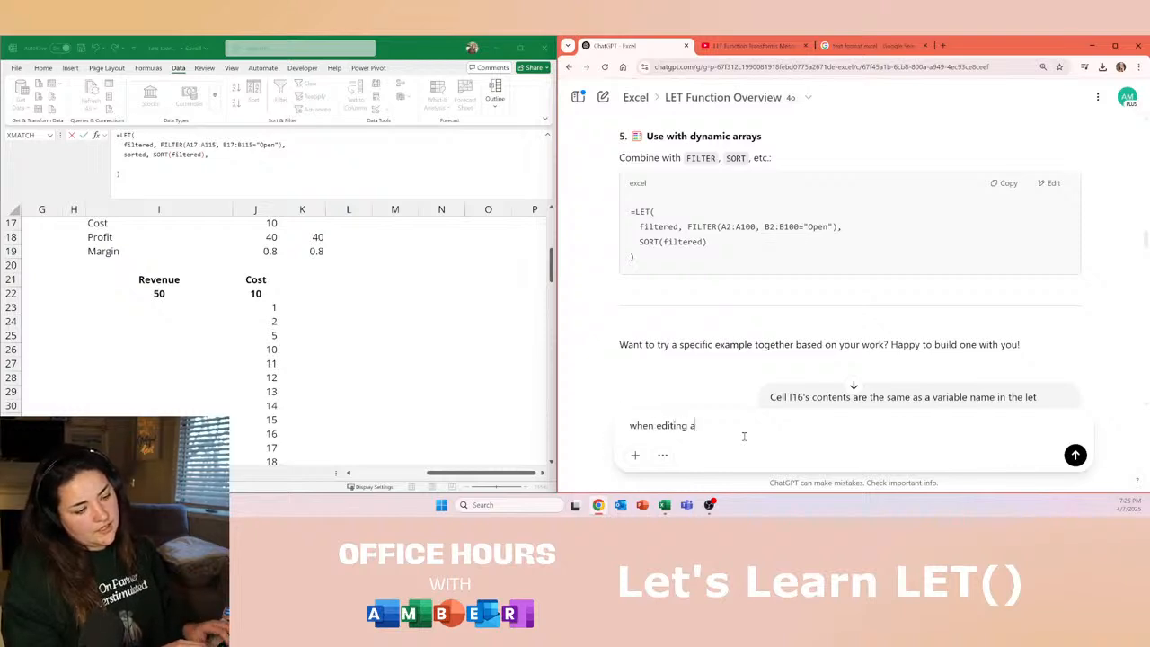
{"action": "type", "text": "ng an excel fun"}
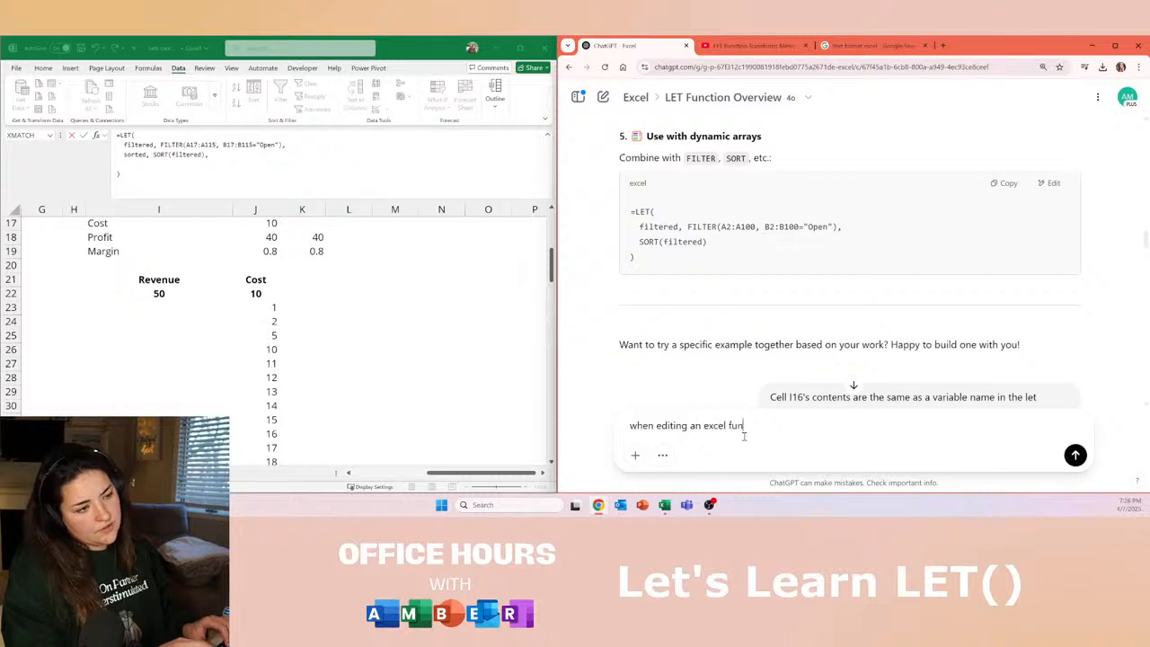
{"action": "type", "text": "ction in the formula bar"}
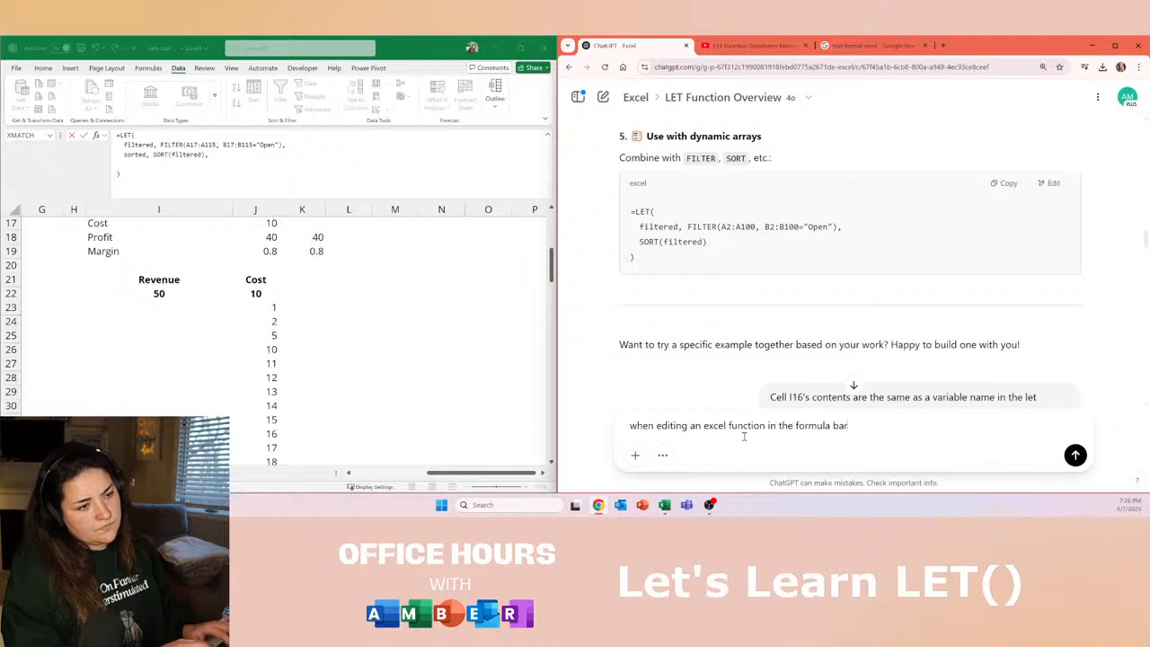
{"action": "type", "text": " - how do i"}
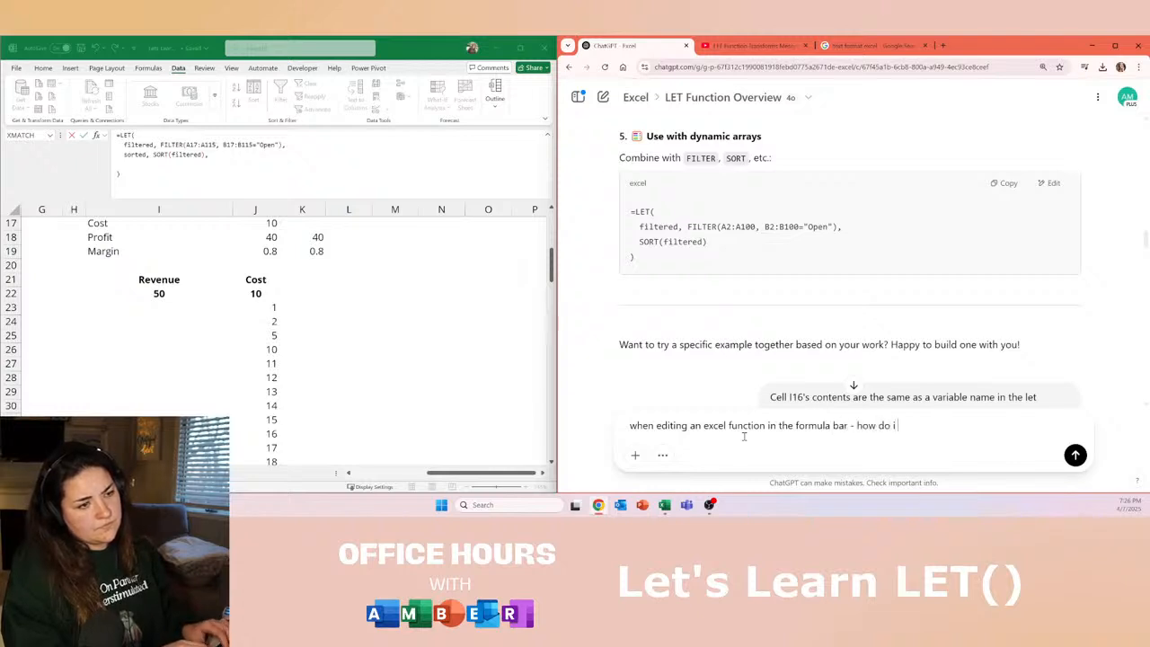
{"action": "type", "text": " indent "}
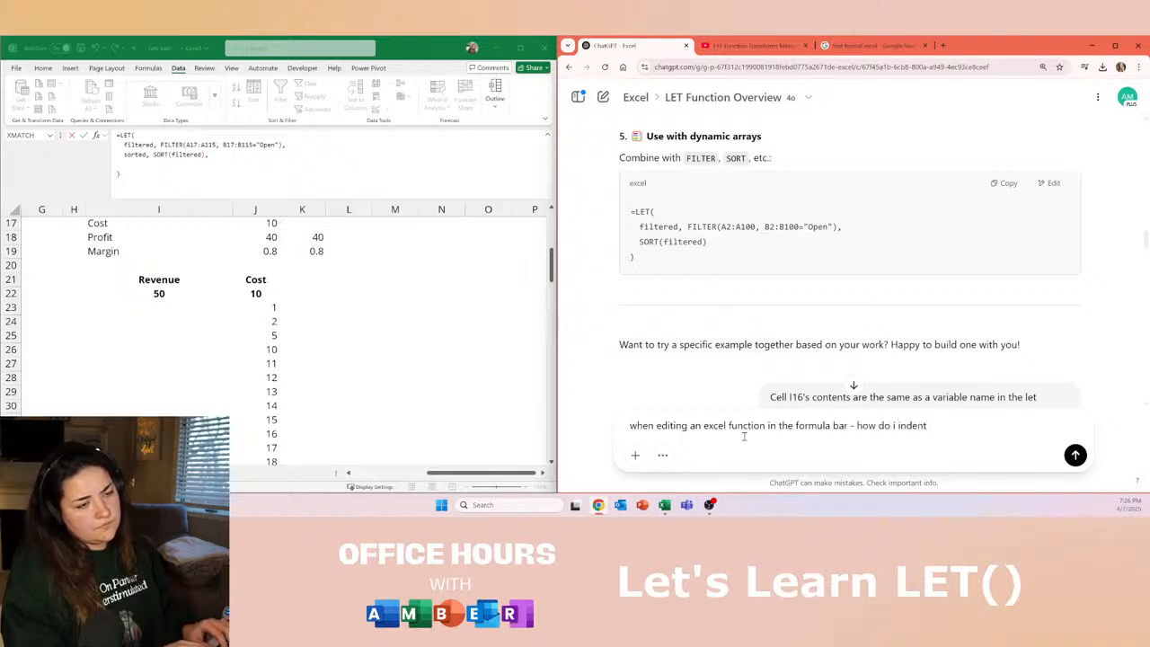
{"action": "type", "text": "and go to the ne"}
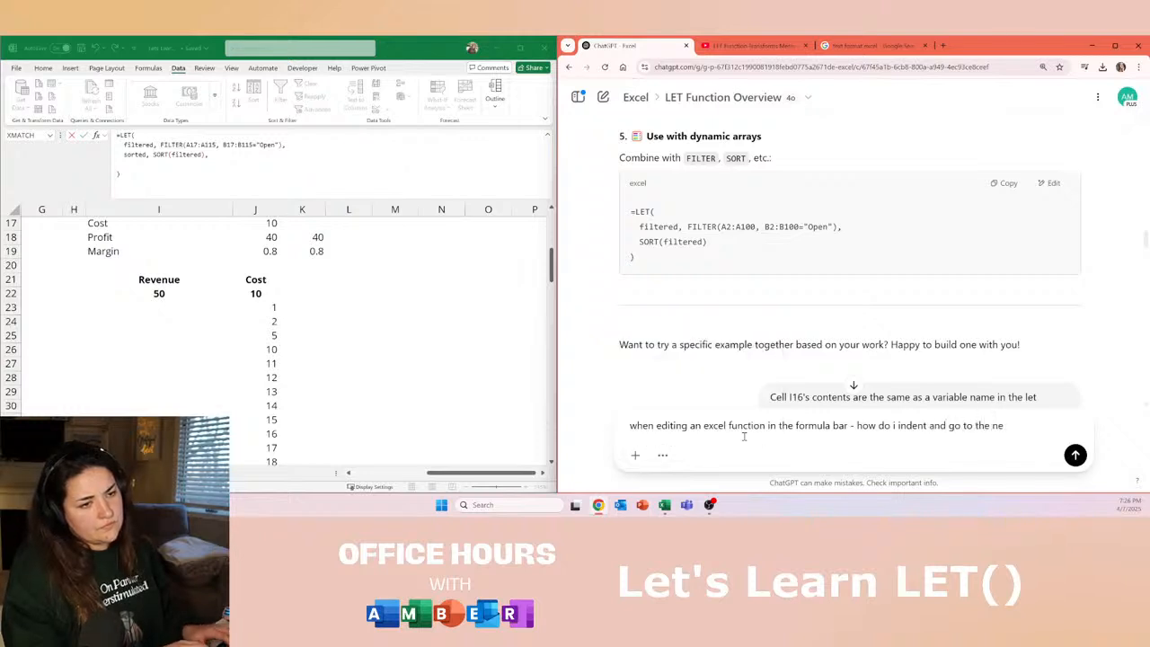
{"action": "type", "text": "xt row to mak"}
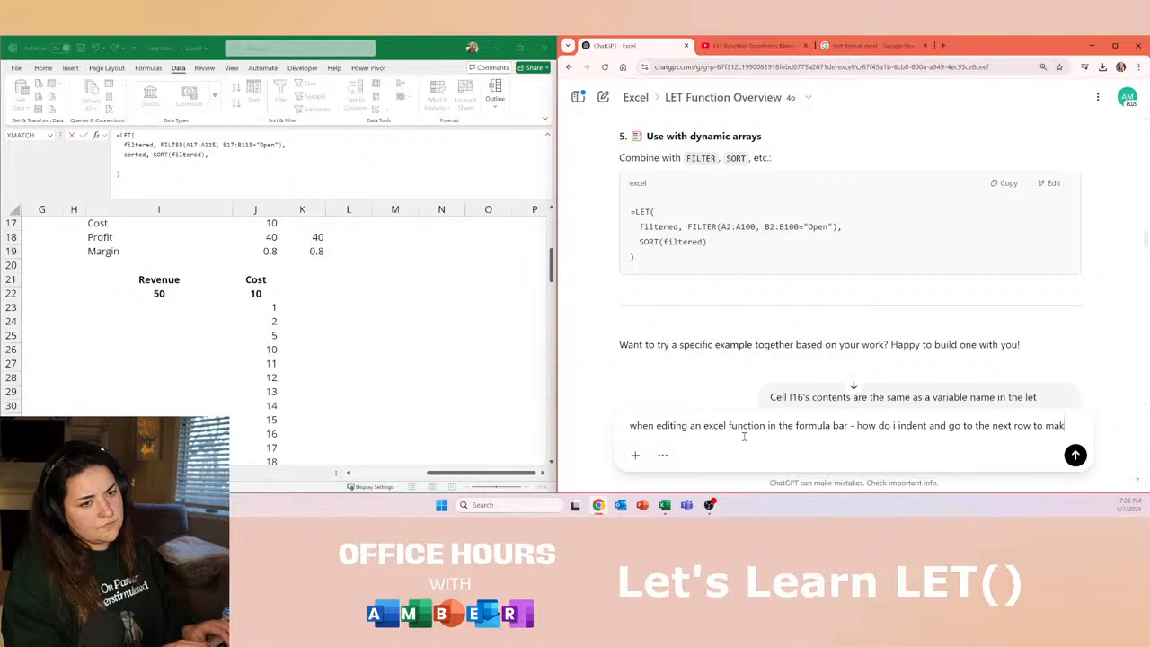
{"action": "type", "text": "e it clean"}
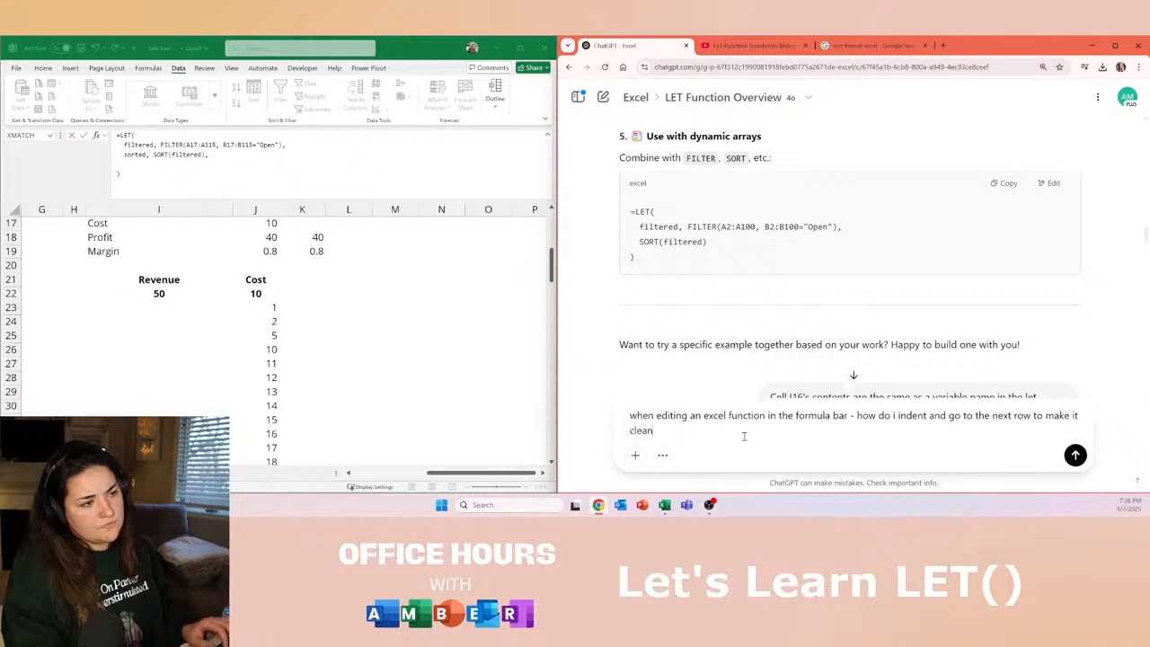
{"action": "key", "text": "Return"}
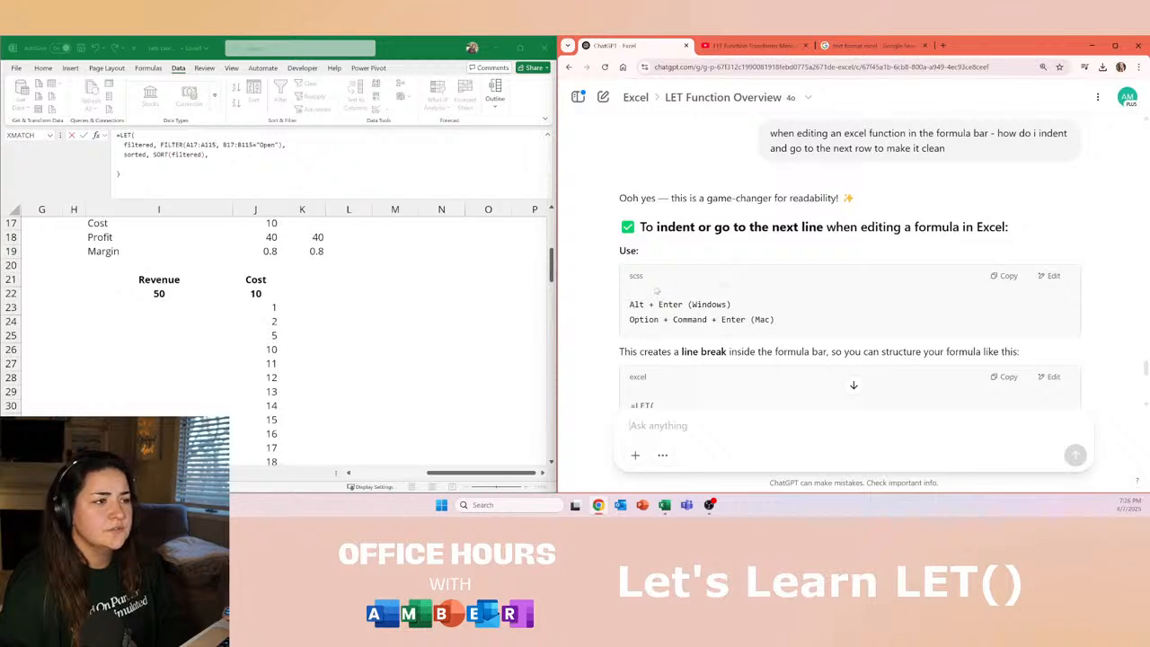
Review ChatGPT's line-break instructions and bonus tips, and ask the follow-up "but how do you indent".
{"action": "scroll", "coordinate": [696, 253], "scroll_direction": "down", "scroll_amount": 3}
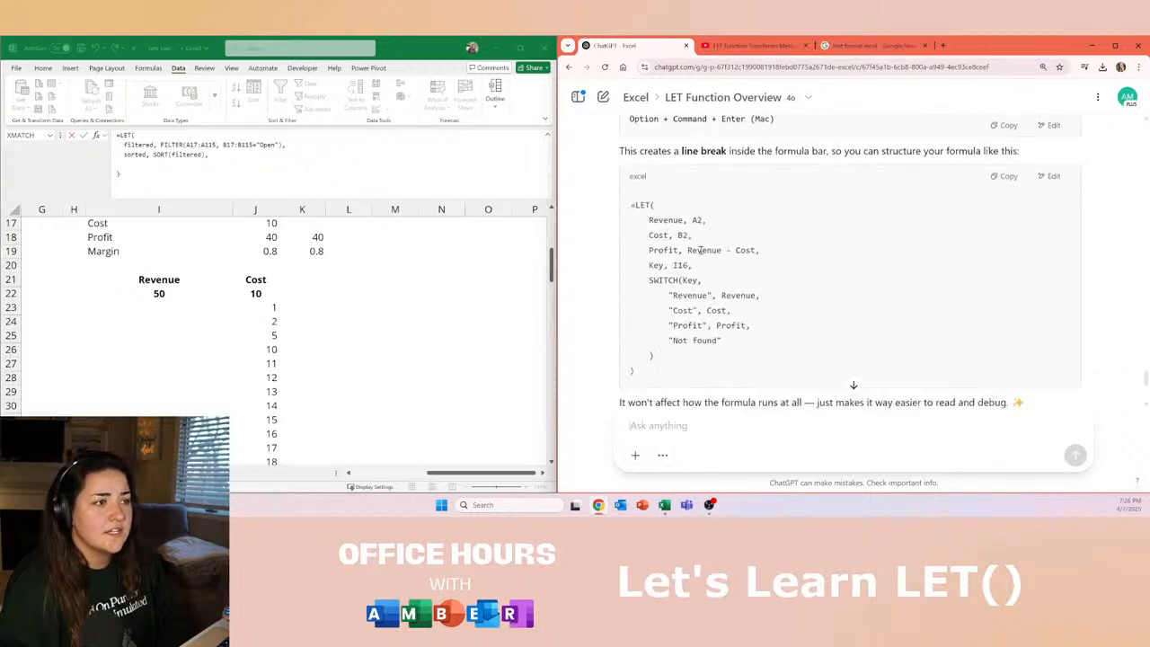
{"action": "scroll", "coordinate": [691, 234], "scroll_direction": "down", "scroll_amount": 4}
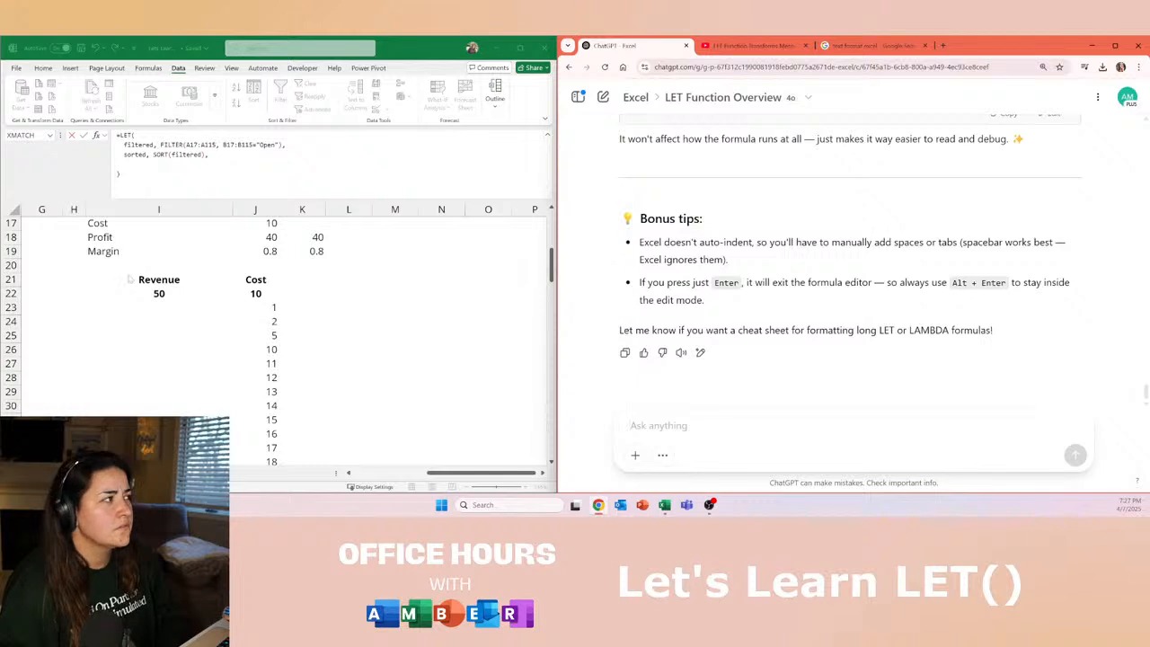
{"action": "left_click", "coordinate": [705, 417]}
{"action": "type", "text": "but how do you indent"}
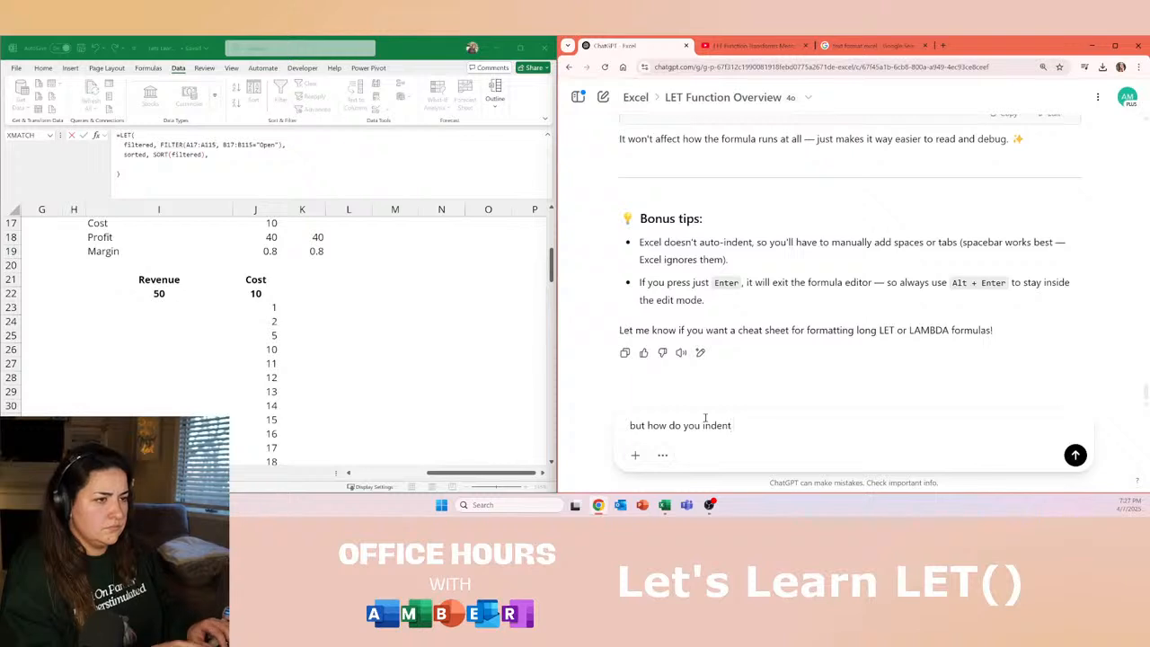
{"action": "key", "text": "Return"}
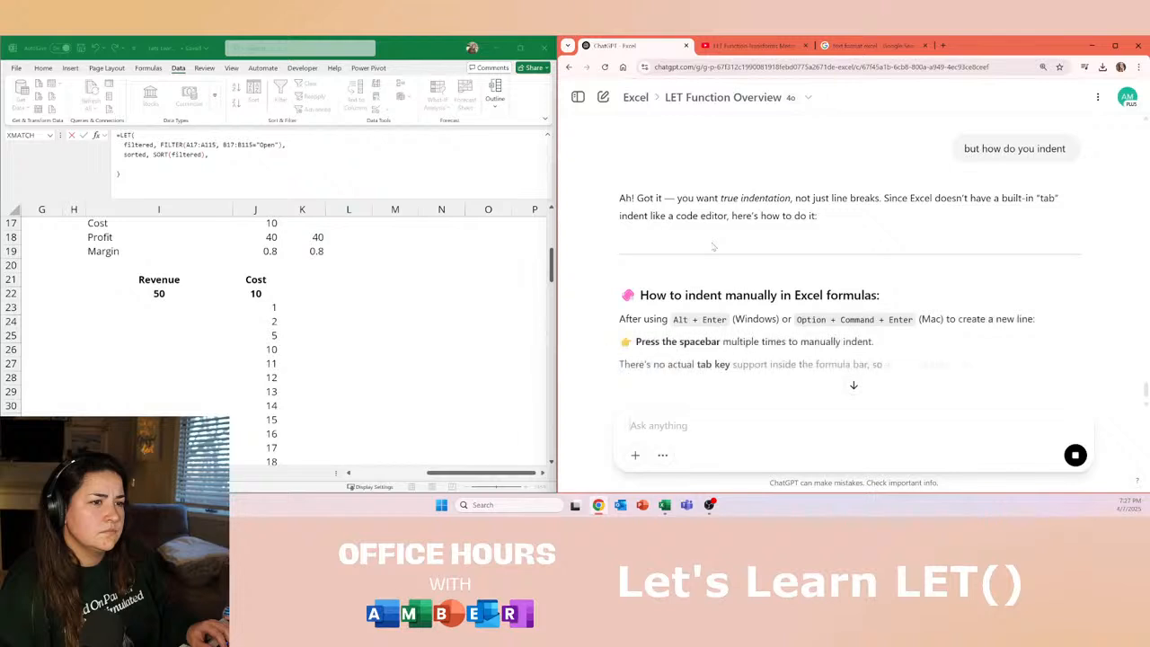
Read the manual spacing example, ask ChatGPT "is there any way to do it except manual spaces?" and review its answer.
{"action": "scroll", "coordinate": [713, 246], "scroll_direction": "down", "scroll_amount": 2}
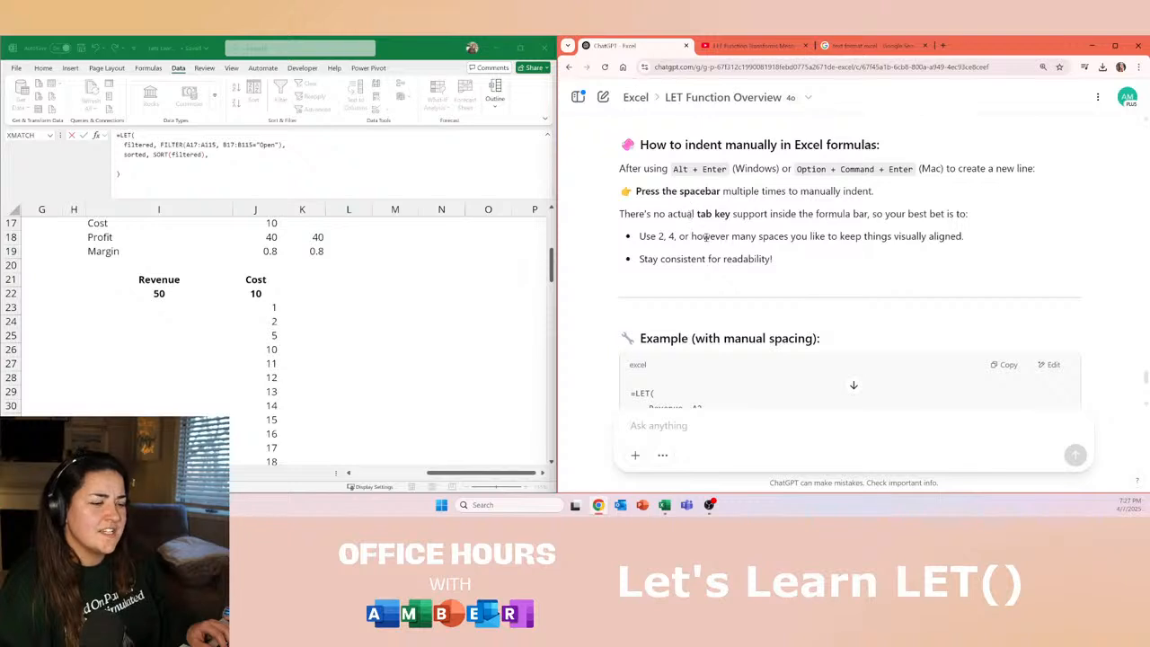
{"action": "scroll", "coordinate": [711, 336], "scroll_direction": "down", "scroll_amount": 2}
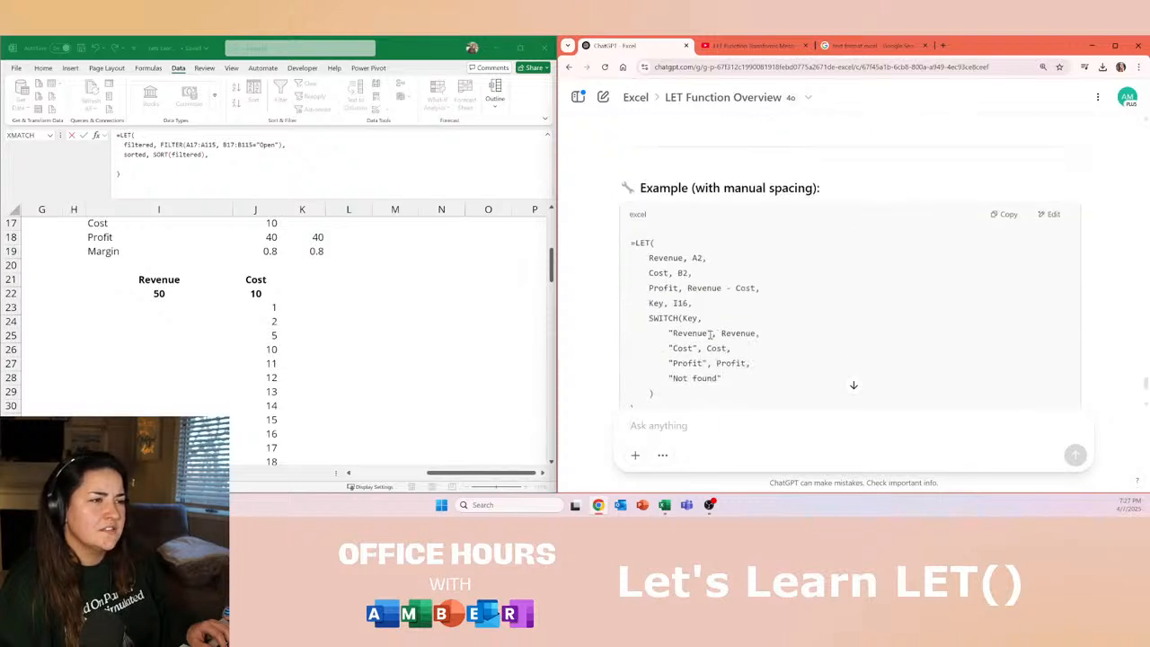
{"action": "scroll", "coordinate": [700, 327], "scroll_direction": "down", "scroll_amount": 2}
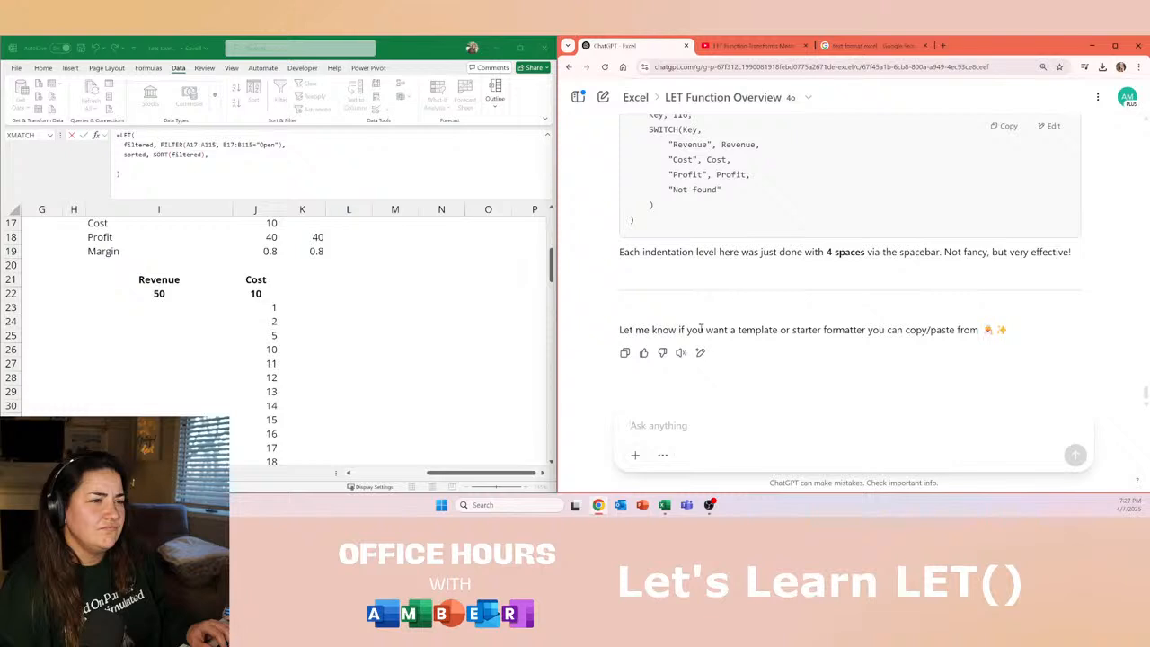
{"action": "left_click", "coordinate": [701, 416]}
{"action": "type", "text": "is t"}
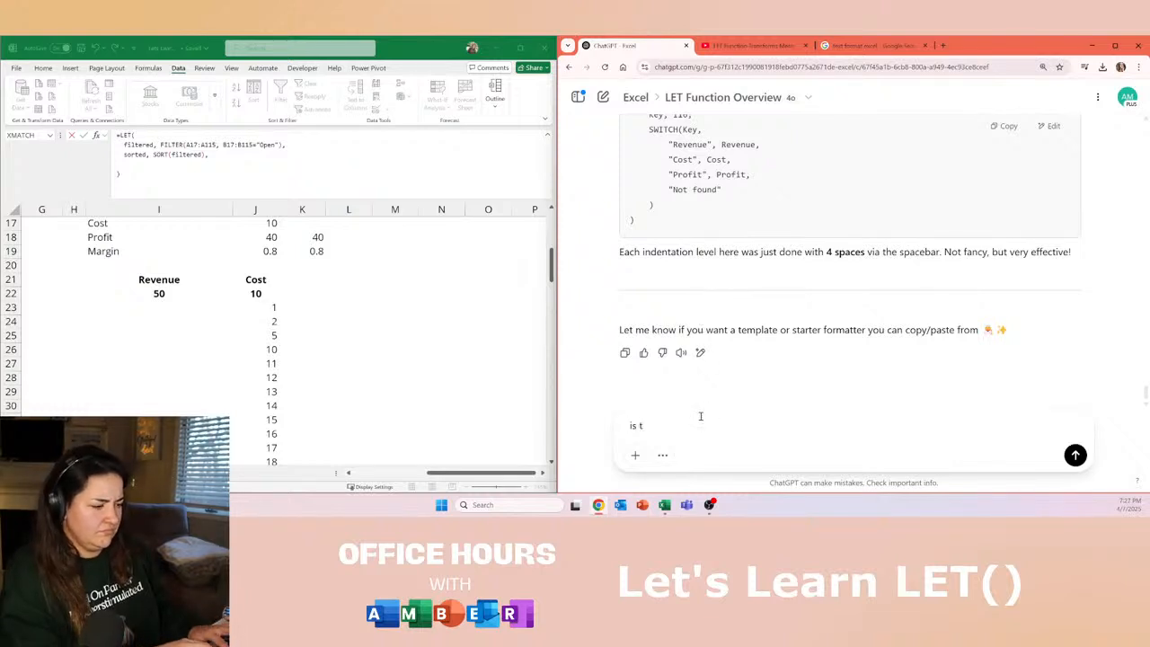
{"action": "type", "text": "here any way to do i"}
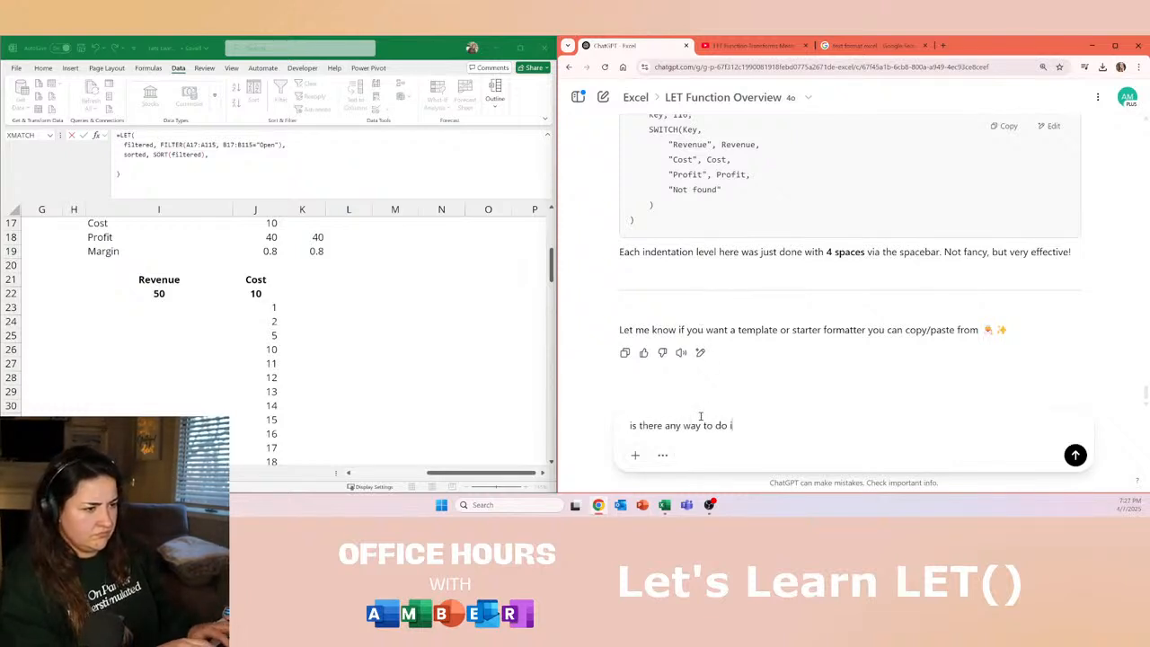
{"action": "type", "text": "t exce"}
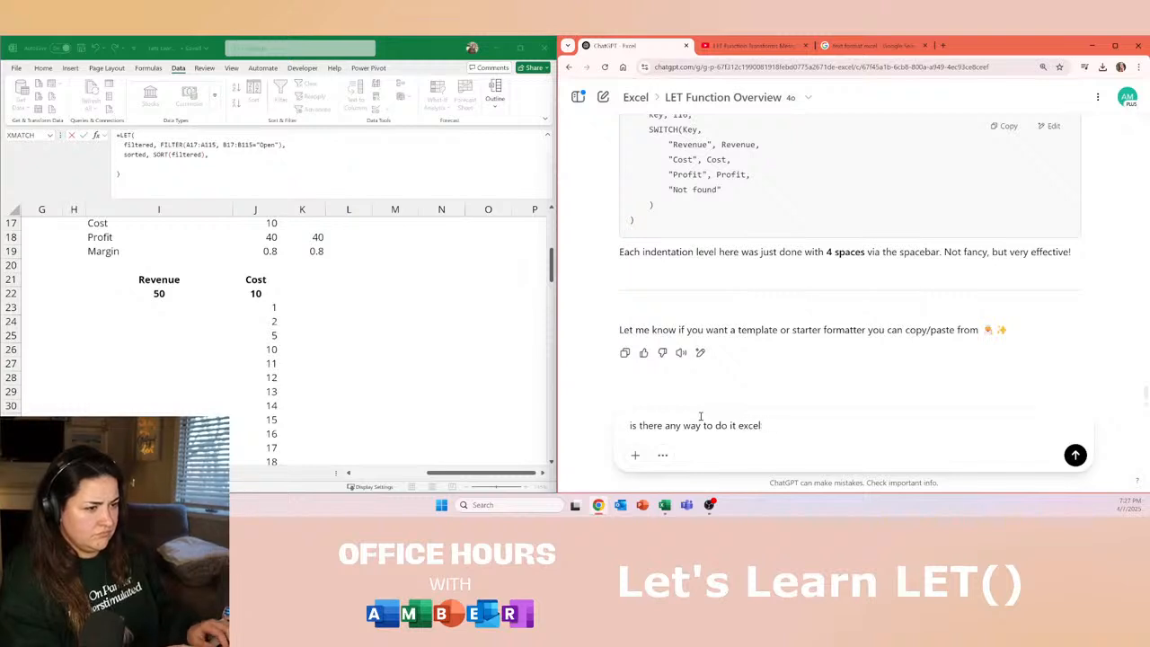
{"action": "type", "text": "pt manual s"}
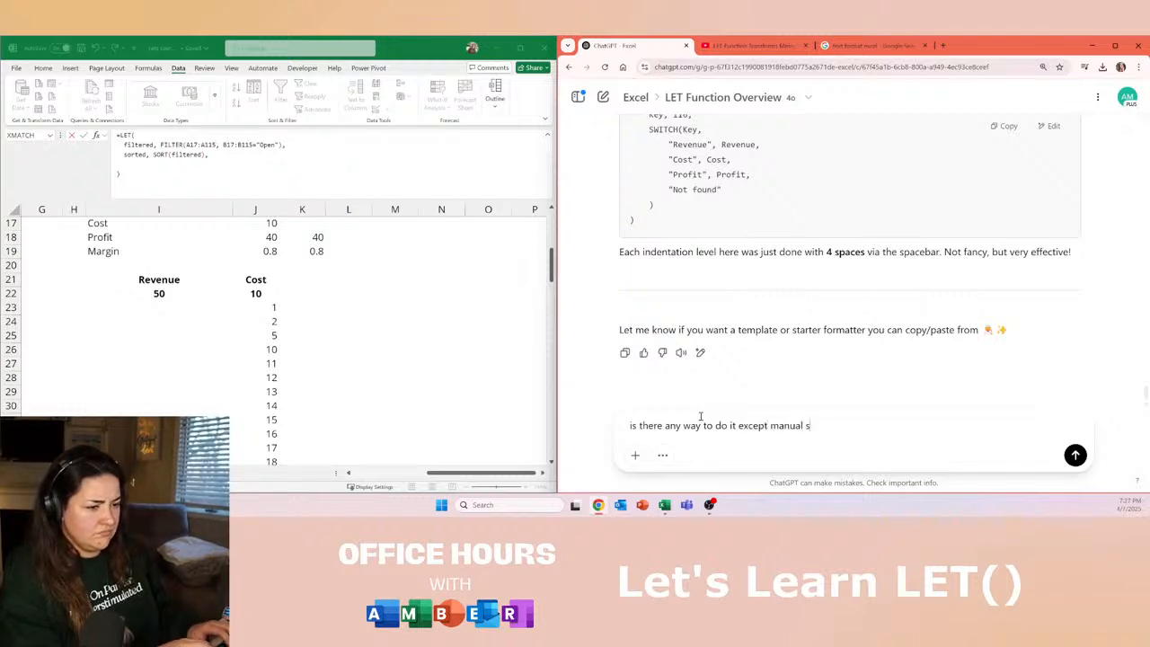
{"action": "type", "text": "paces?"}
{"action": "key", "text": "Return"}
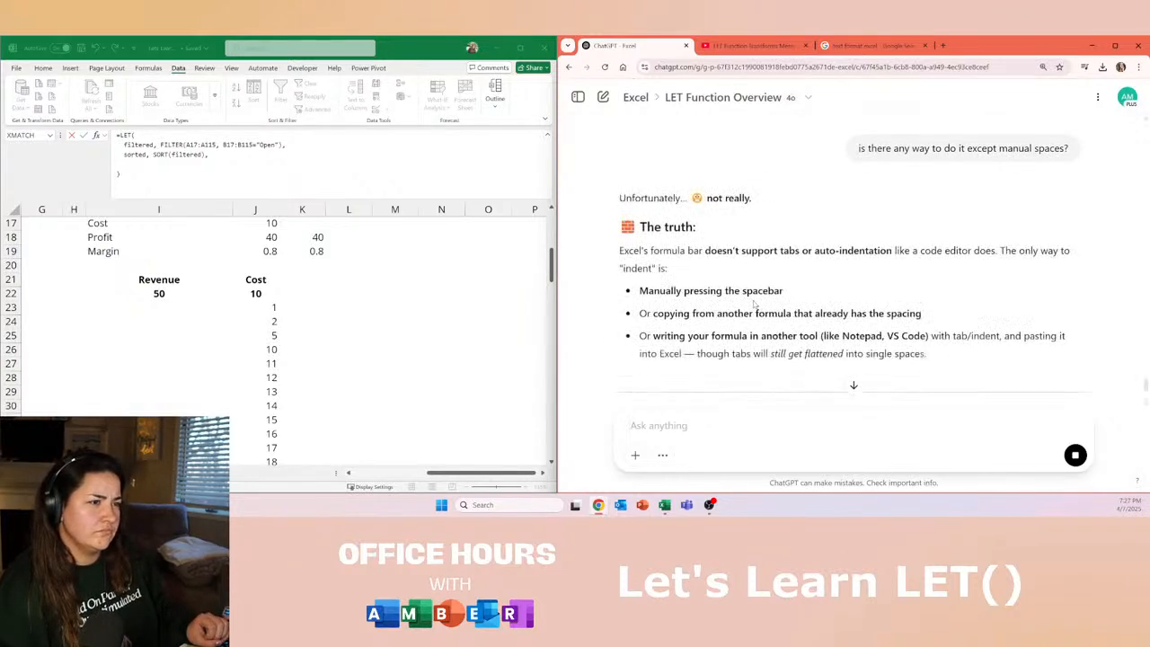
{"action": "scroll", "coordinate": [754, 306], "scroll_direction": "down", "scroll_amount": 3}
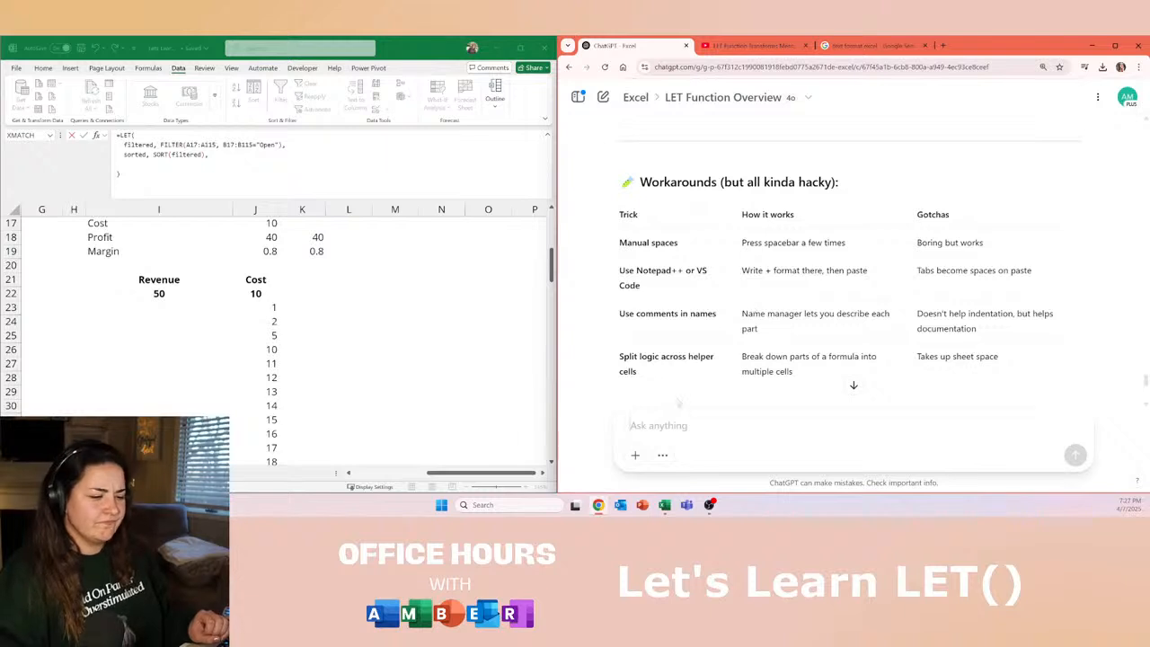
Remove the blank line before the closing parenthesis of the LET formula in I23 and commit the formula.
{"action": "left_click", "coordinate": [167, 317]}
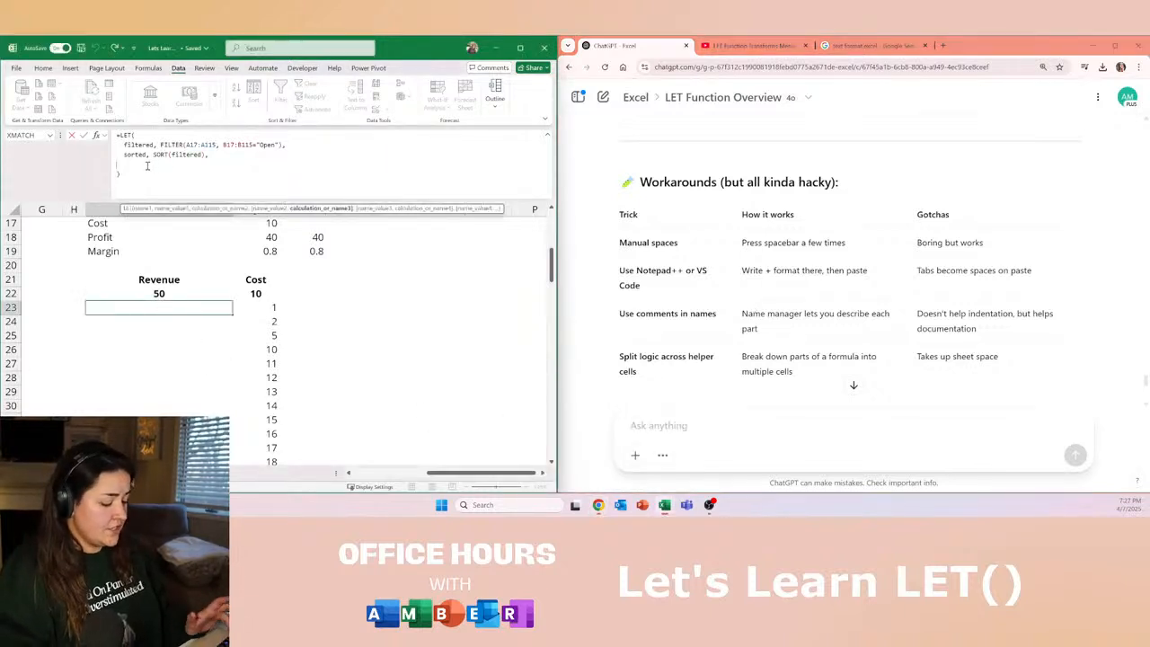
{"action": "key", "text": "shift+Return"}
{"action": "key", "text": "Down"}
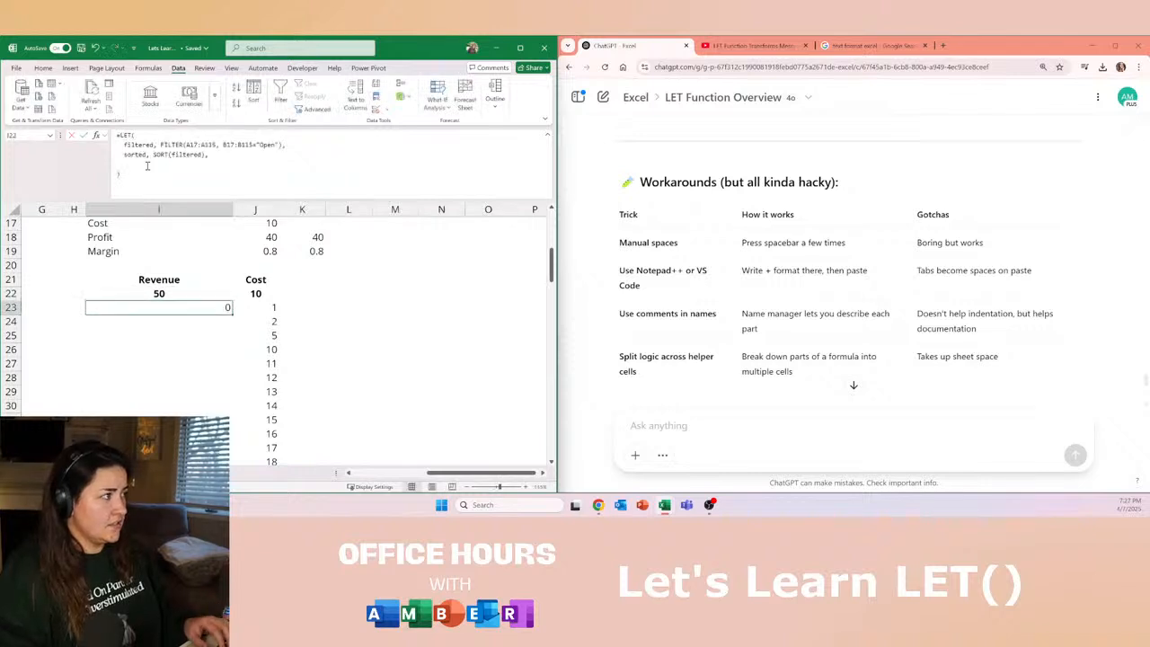
{"action": "left_click", "coordinate": [147, 165]}
{"action": "left_click", "coordinate": [126, 145]}
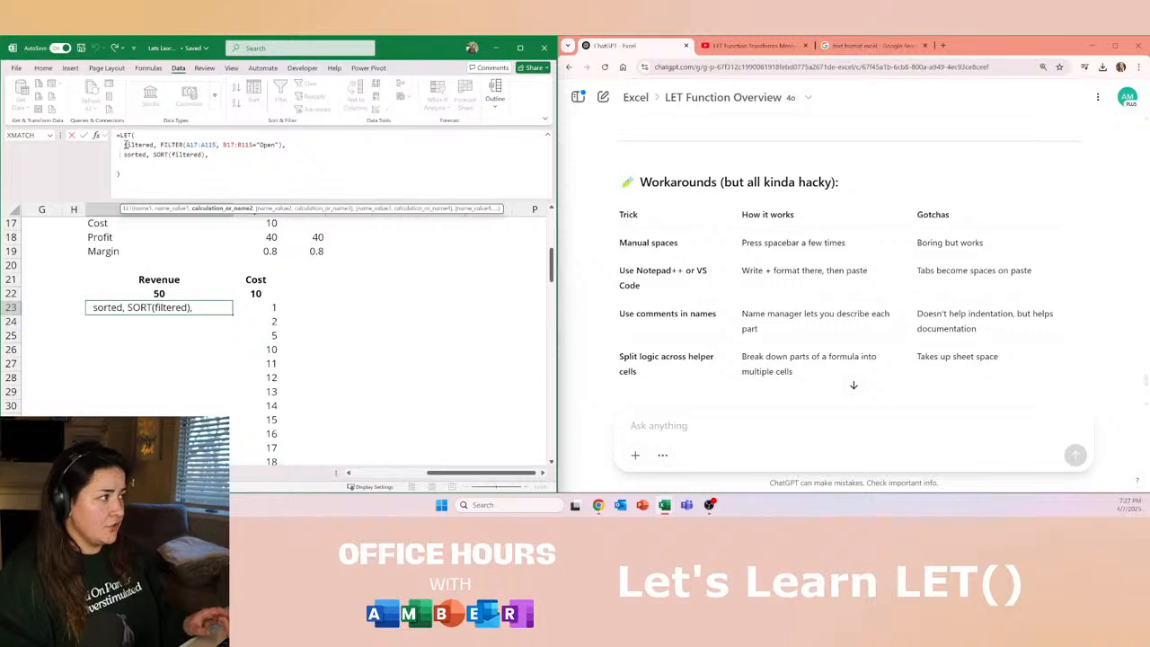
{"action": "key", "text": "alt+Return"}
{"action": "key", "text": "BackSpace"}
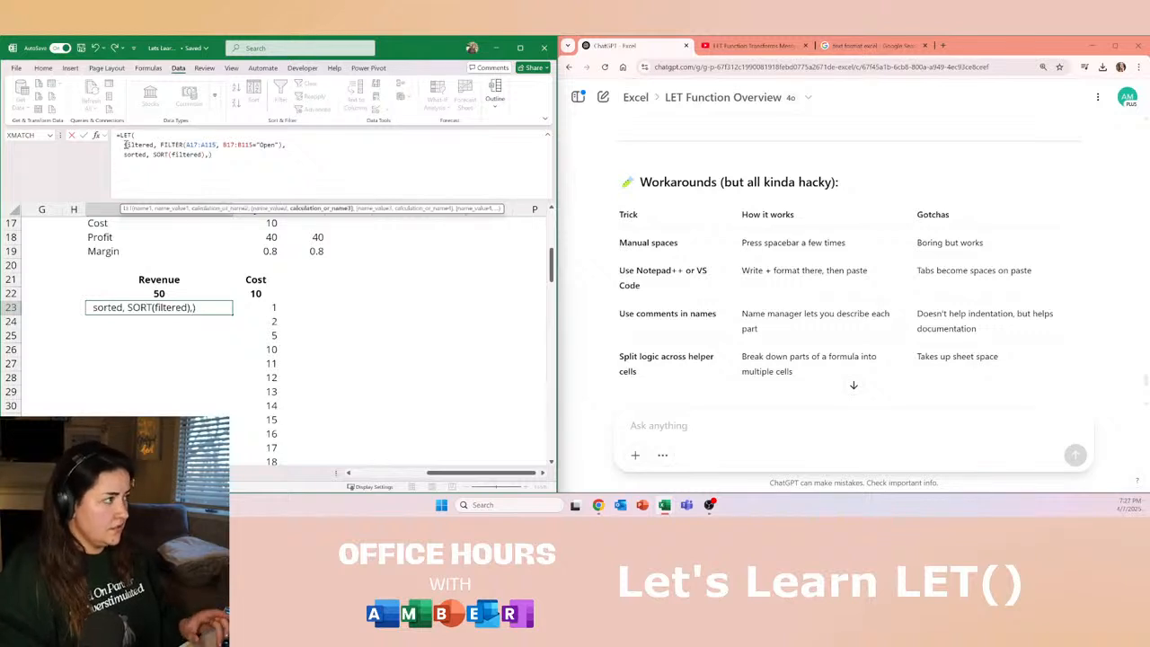
{"action": "key", "text": "alt+Return"}
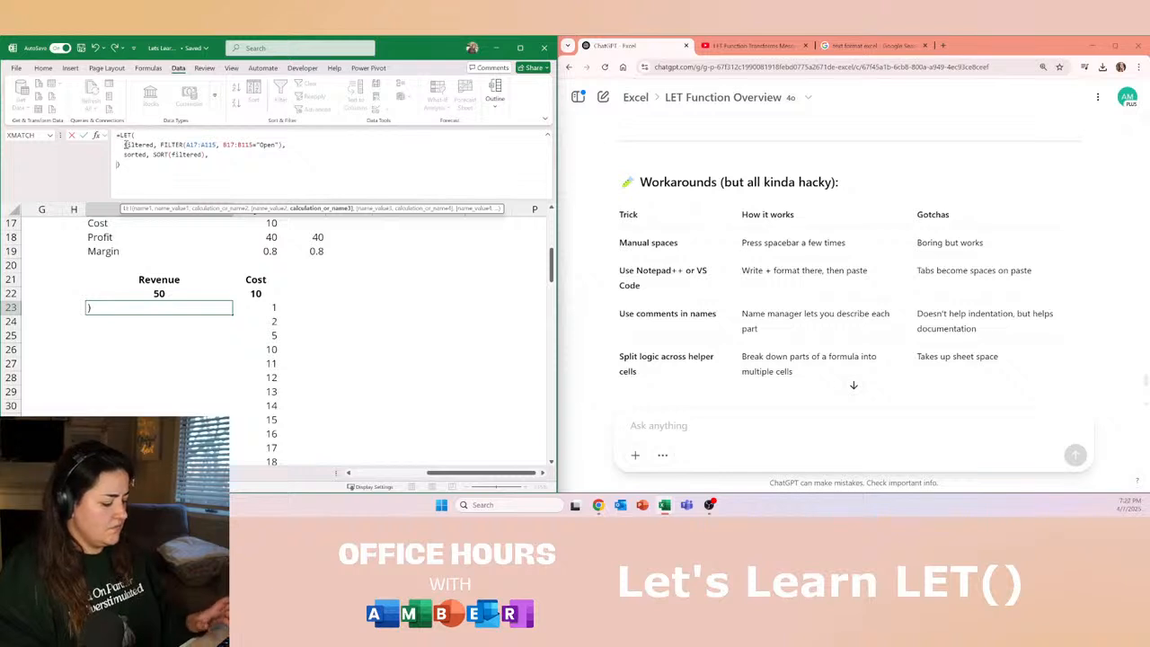
{"action": "key", "text": "ctrl+Return"}
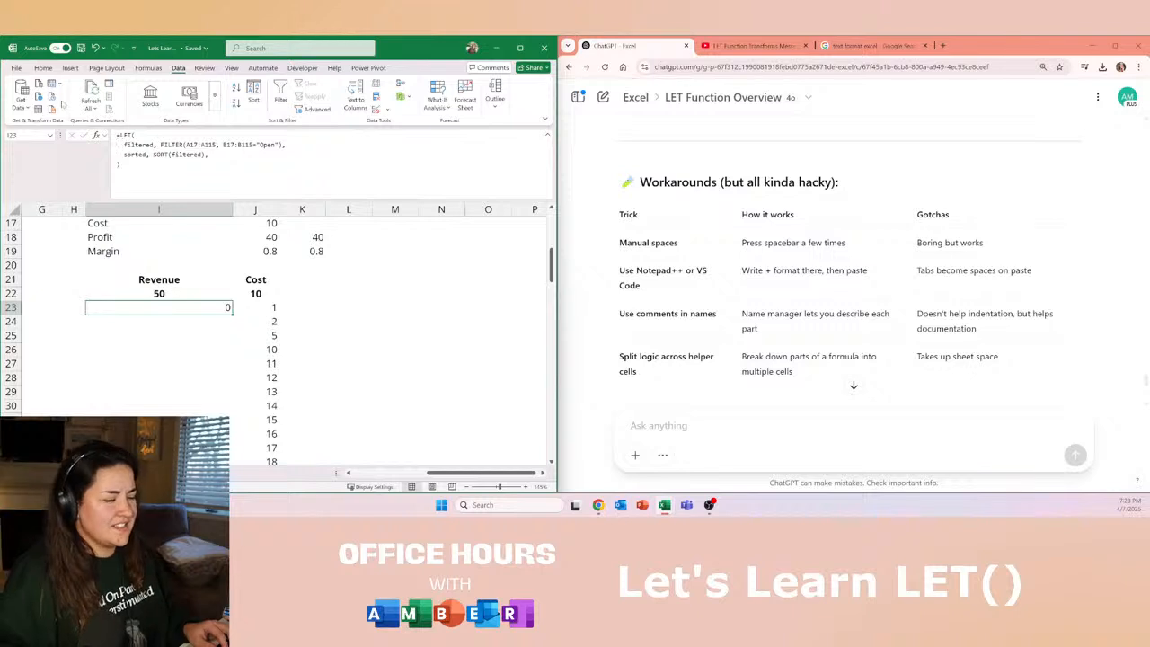
Insert an empty line after the sorted, SORT(filtered) line of the LET formula in I23.
{"action": "left_click", "coordinate": [228, 169]}
{"action": "left_click", "coordinate": [224, 155]}
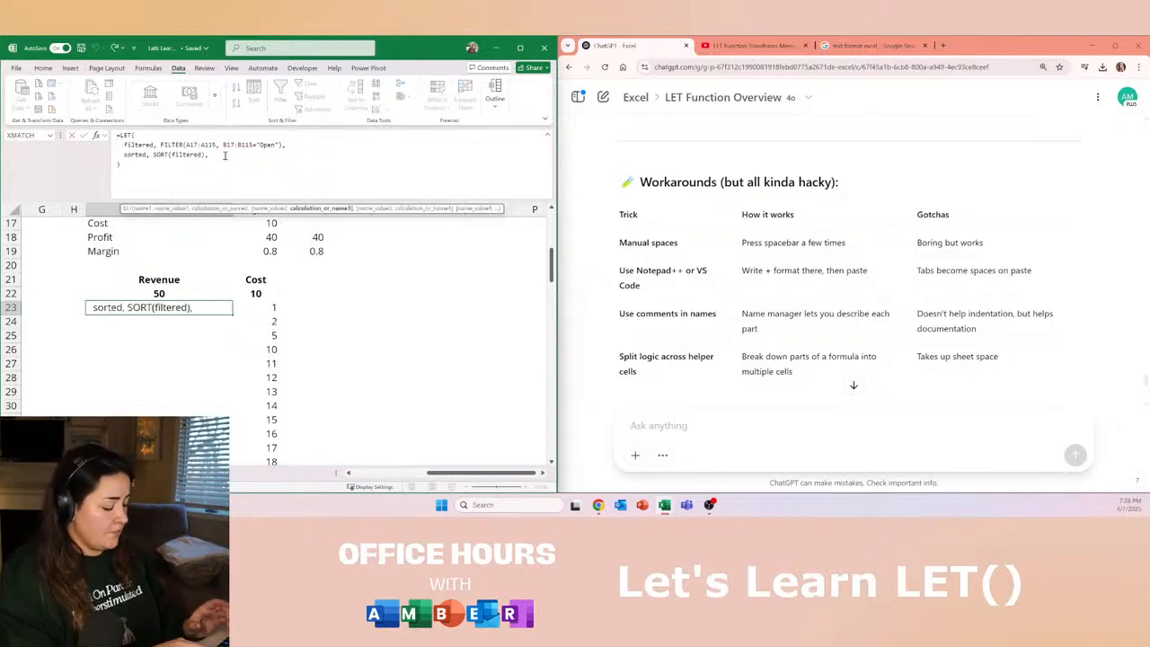
{"action": "key", "text": "alt+Return"}
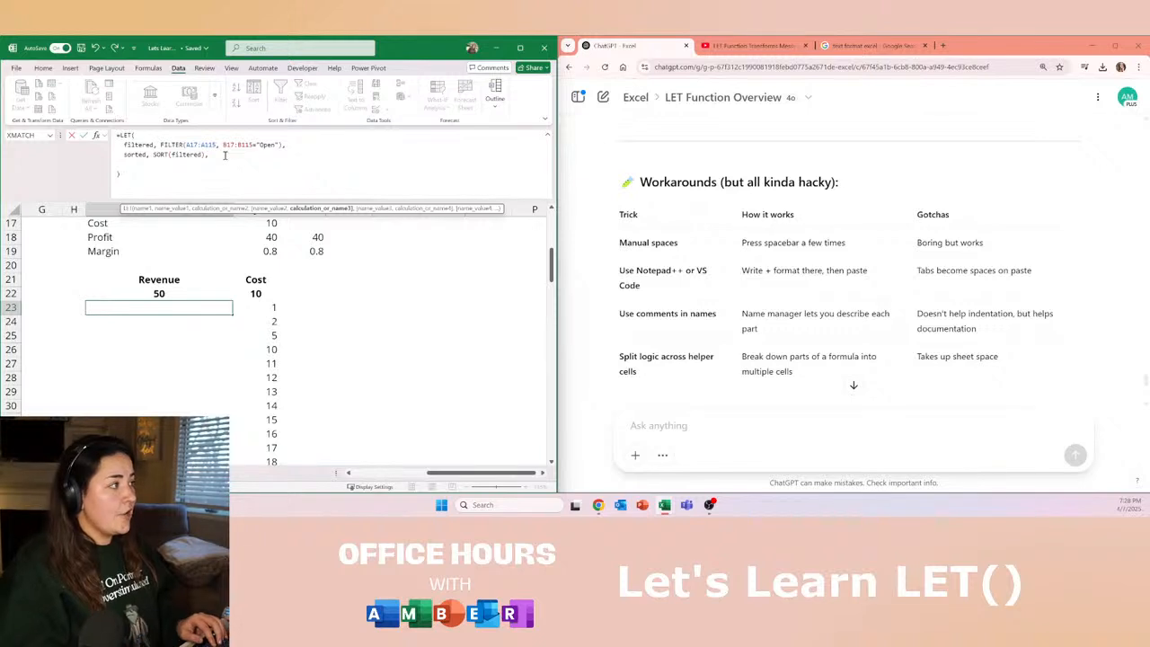
{"action": "key", "text": "BackSpace"}
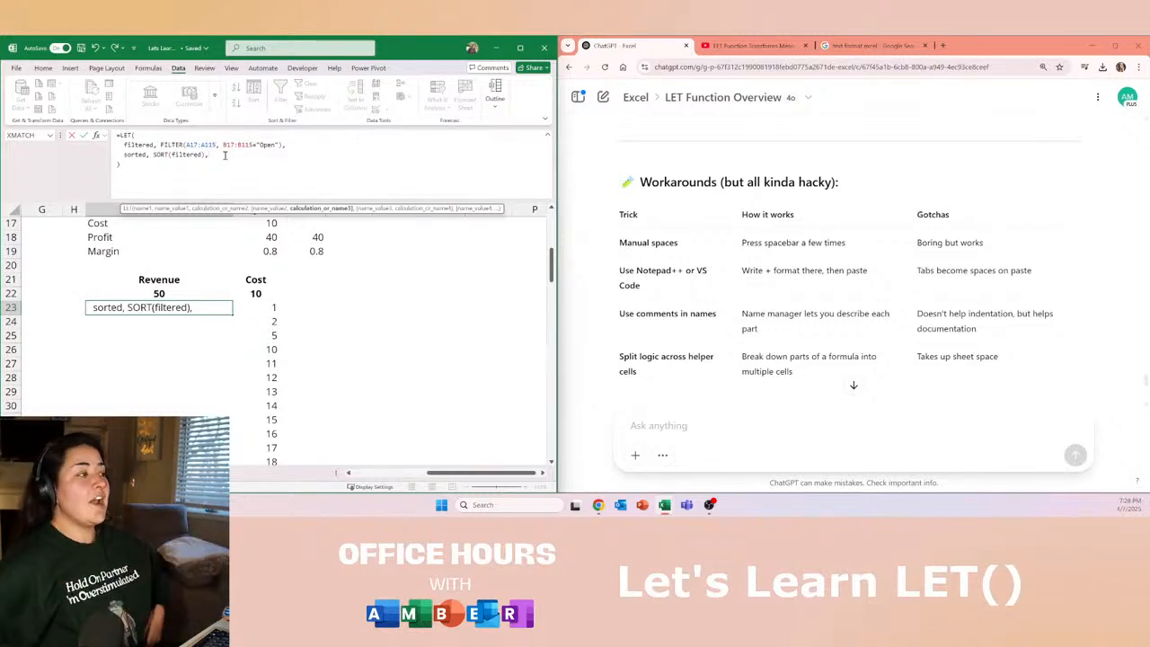
{"action": "key", "text": "alt+Return"}
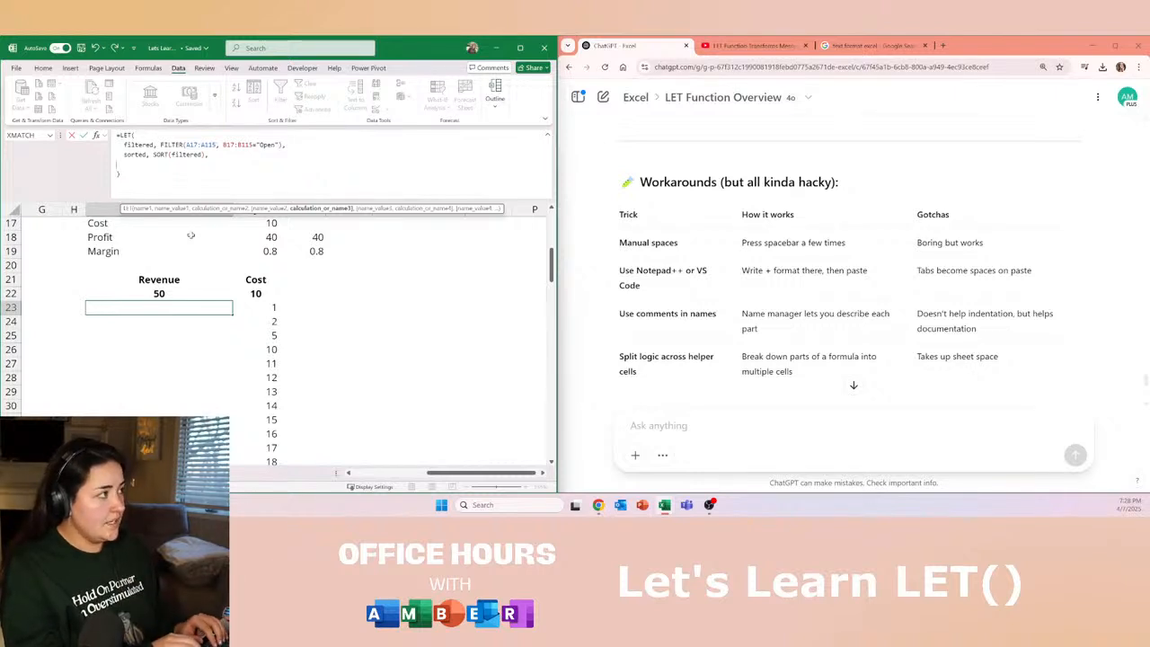
Add a first variable line uniques, UNIQUE(A17:A115), to the I23 LET formula and use uniques as the FILTER array.
{"action": "left_click", "coordinate": [154, 144]}
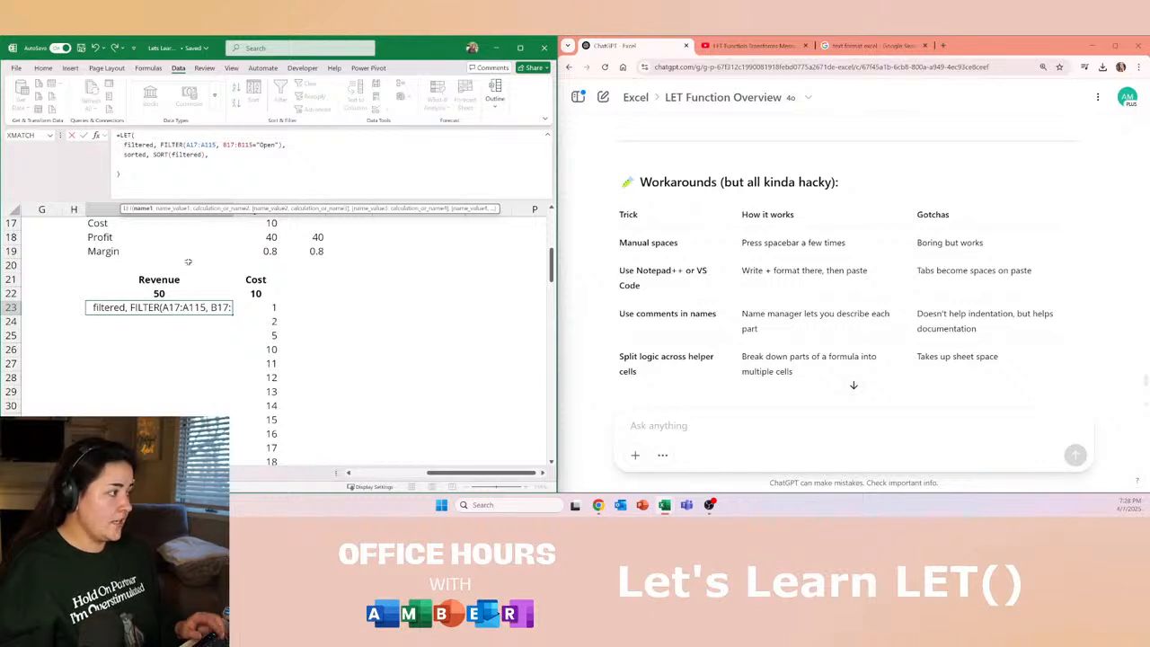
{"action": "key", "text": "alt+Return"}
{"action": "type", "text": "u"}
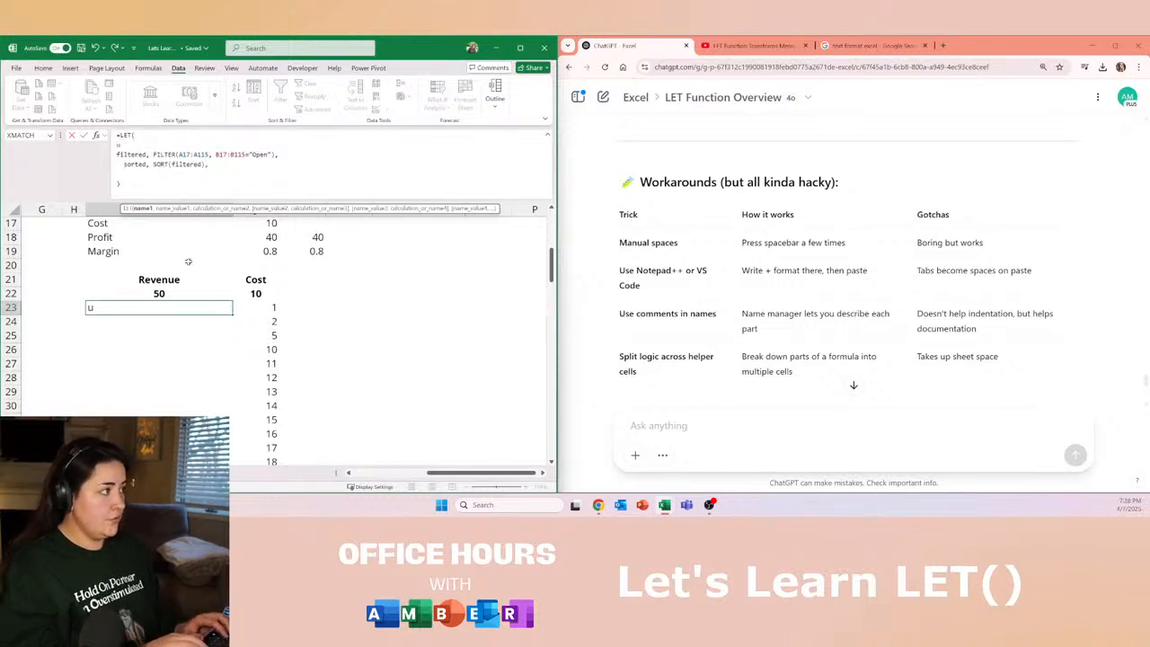
{"action": "type", "text": "niqeues"}
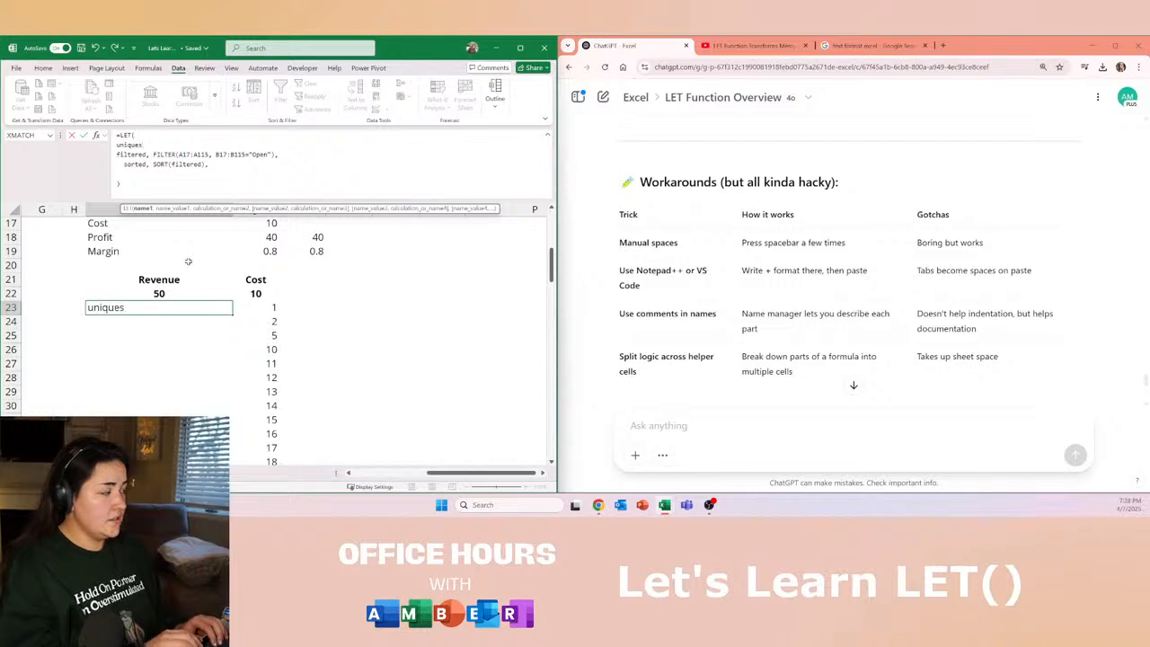
{"action": "type", "text": ", unique(A17"}
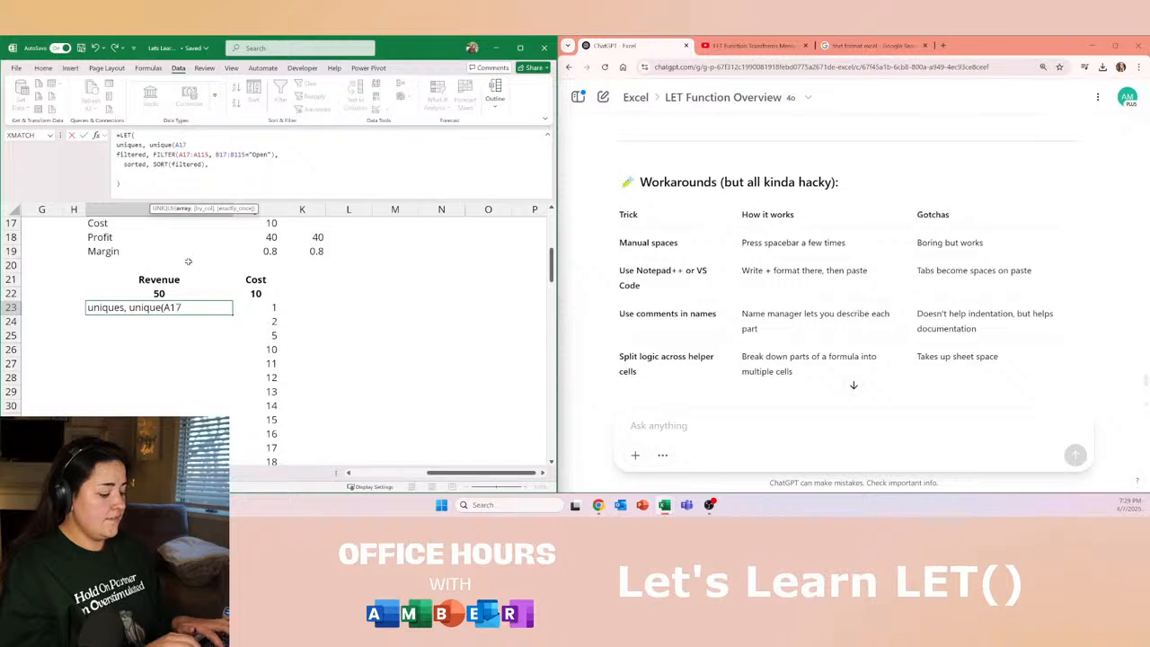
{"action": "type", "text": ":A115)"}
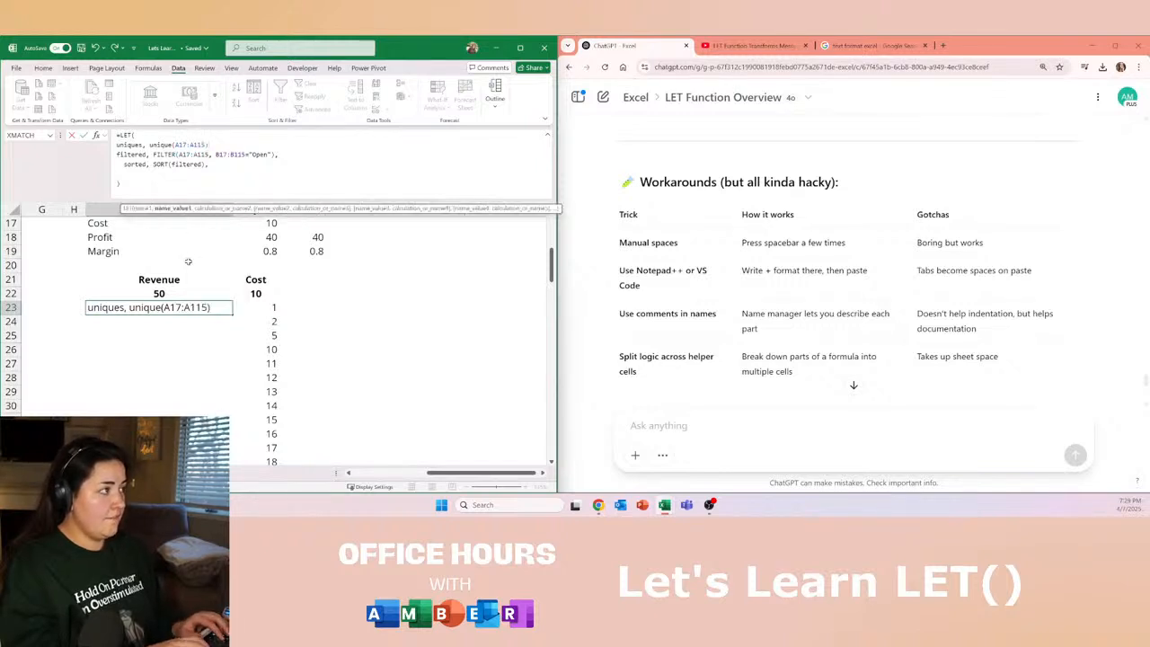
{"action": "type", "text": ","}
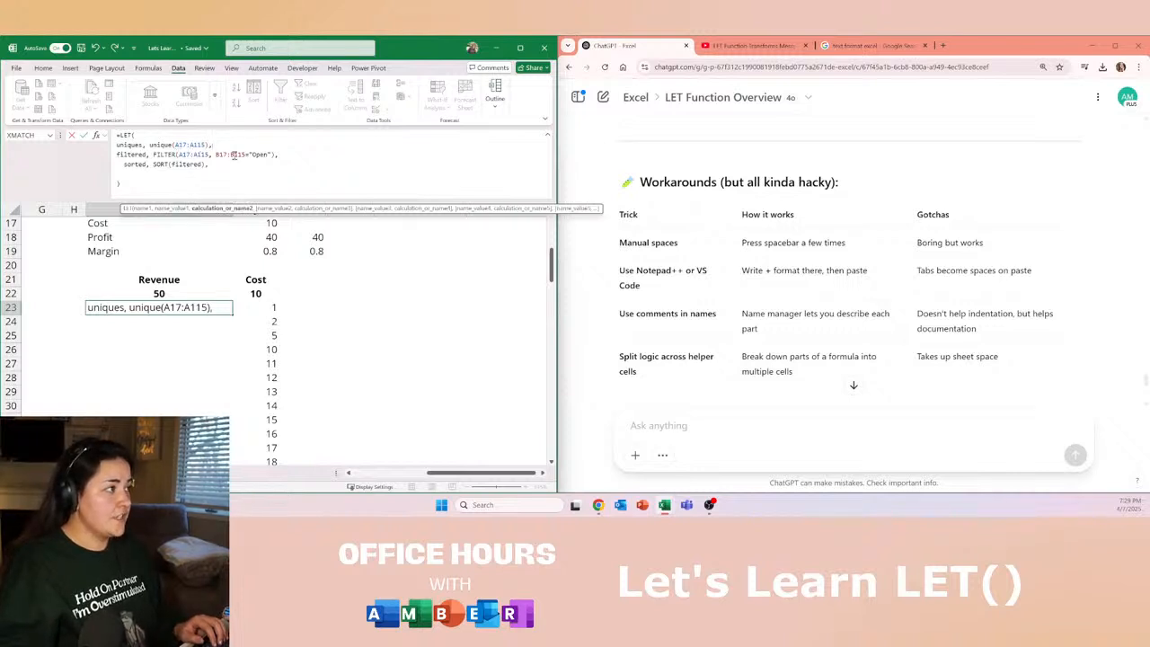
{"action": "left_click_drag", "start_coordinate": [207, 155], "coordinate": [181, 153]}
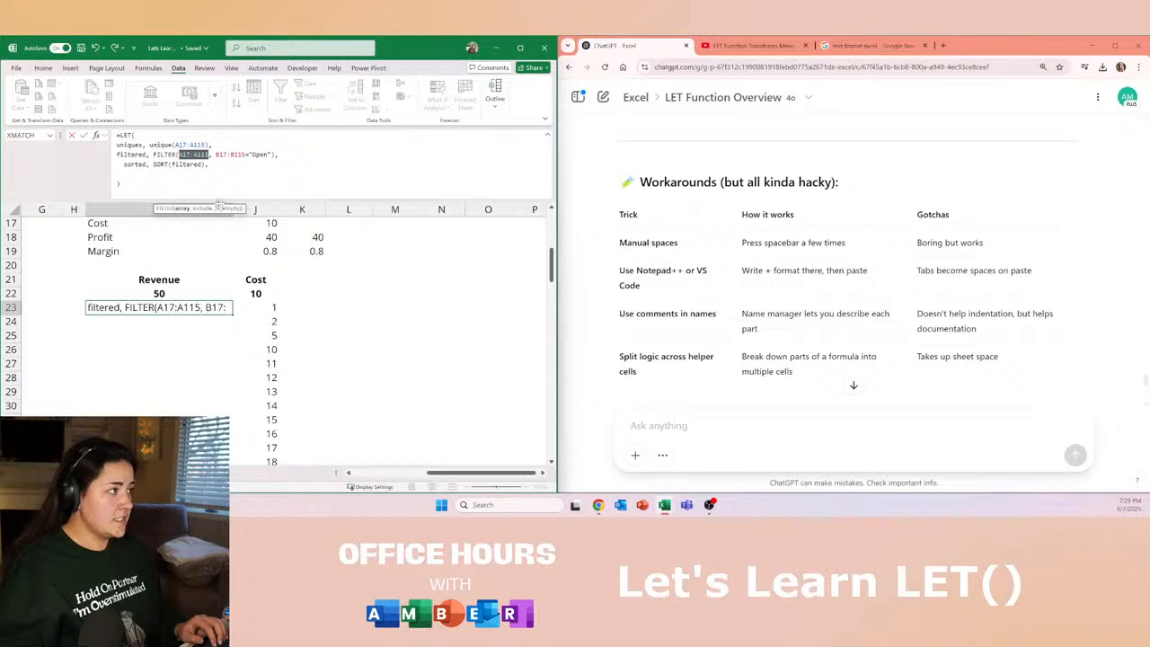
{"action": "type", "text": "uniques"}
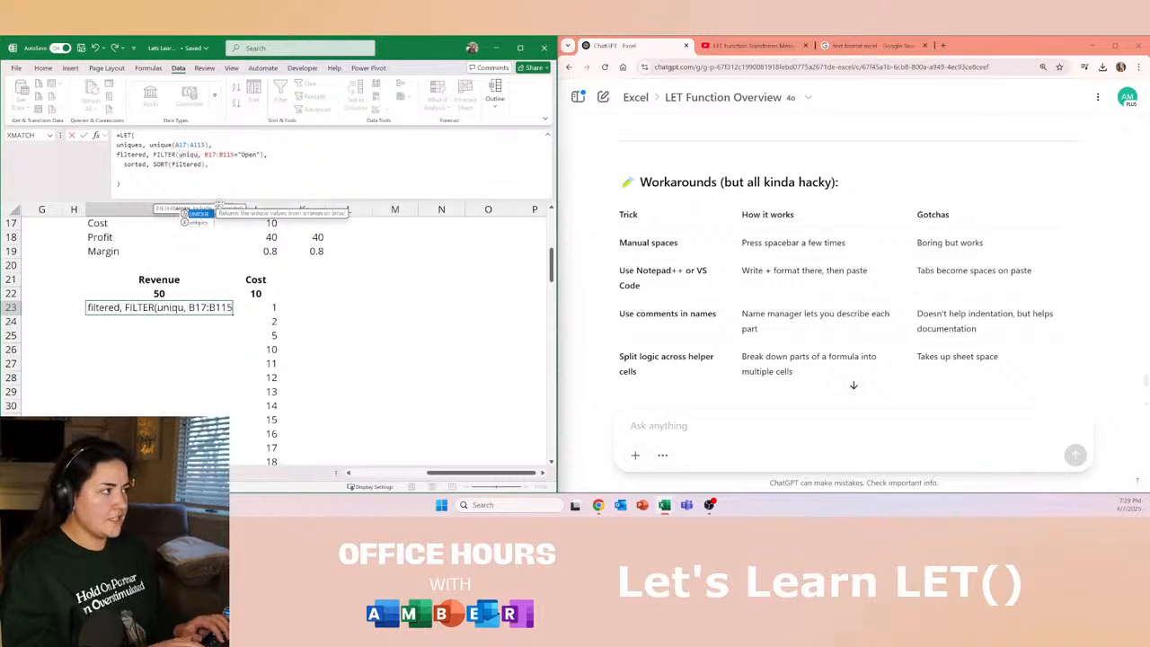
Change the UNIQUE range in the I23 formula to A17:B115.
{"action": "left_click", "coordinate": [189, 144]}
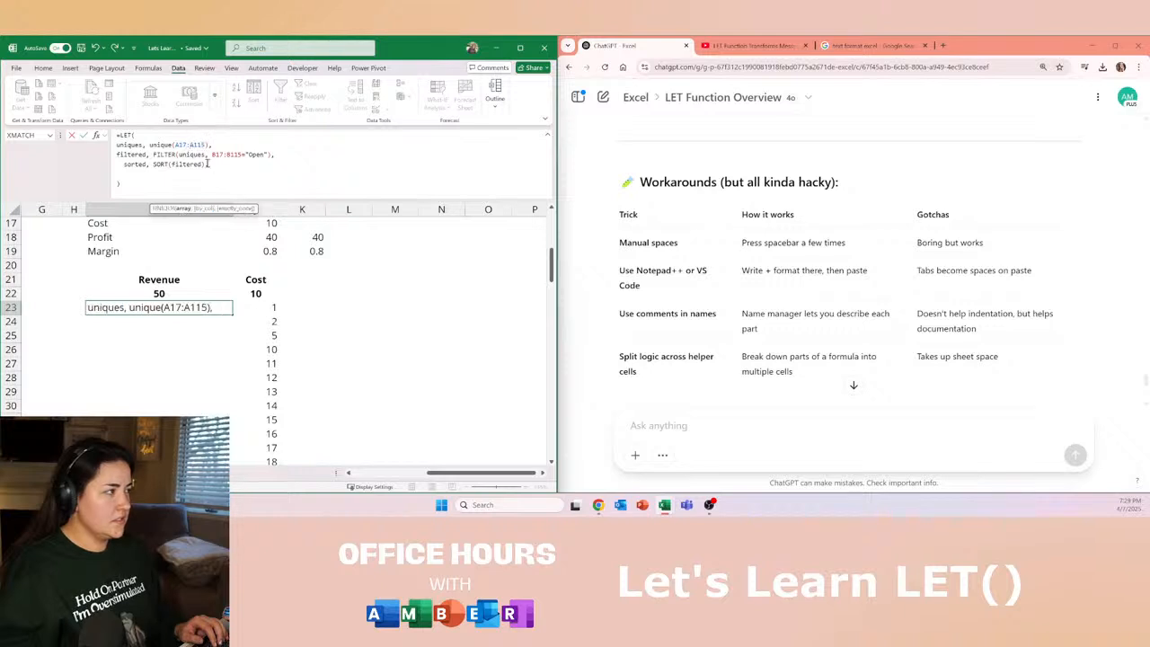
{"action": "key", "text": "Delete"}
{"action": "type", "text": "B"}
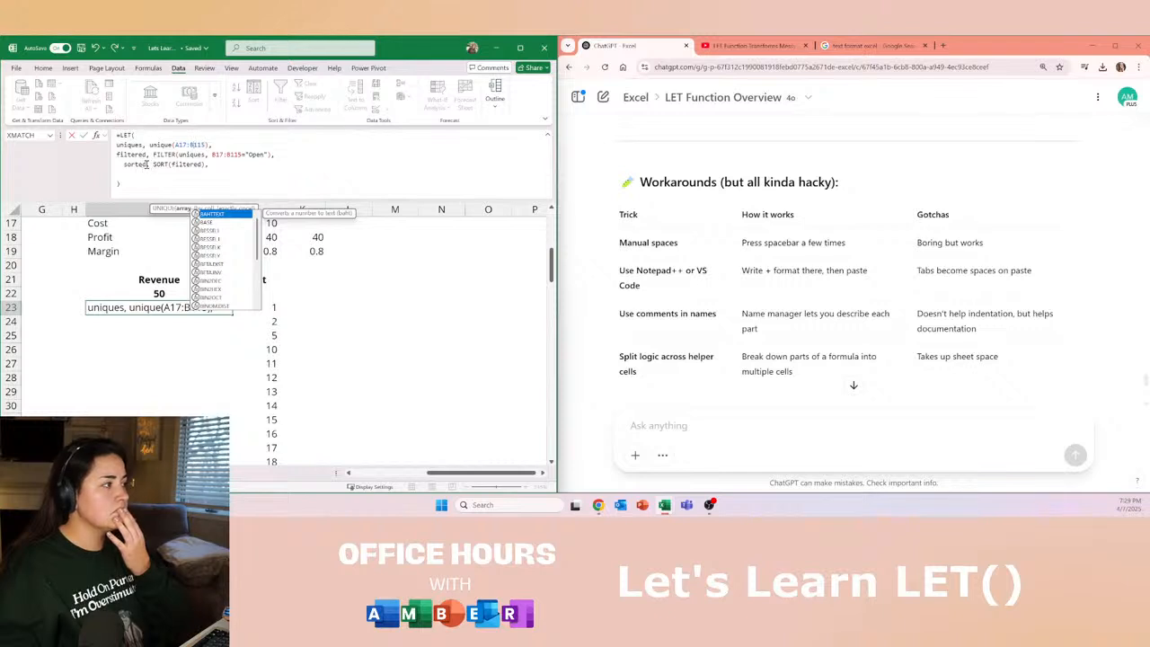
Remove the sorted name in front of SORT(filtered) in the I23 LET formula and try to commit it.
{"action": "left_click_drag", "start_coordinate": [148, 166], "coordinate": [116, 166]}
{"action": "key", "text": "BackSpace"}
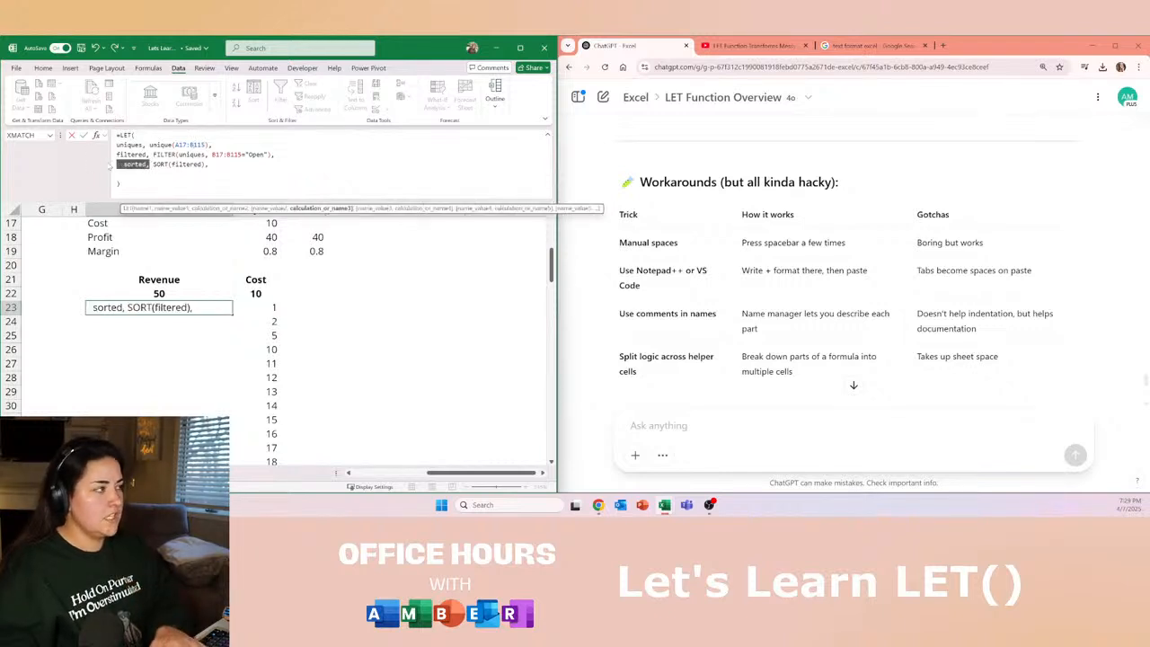
{"action": "key", "text": "BackSpace"}
{"action": "key", "text": "Return"}
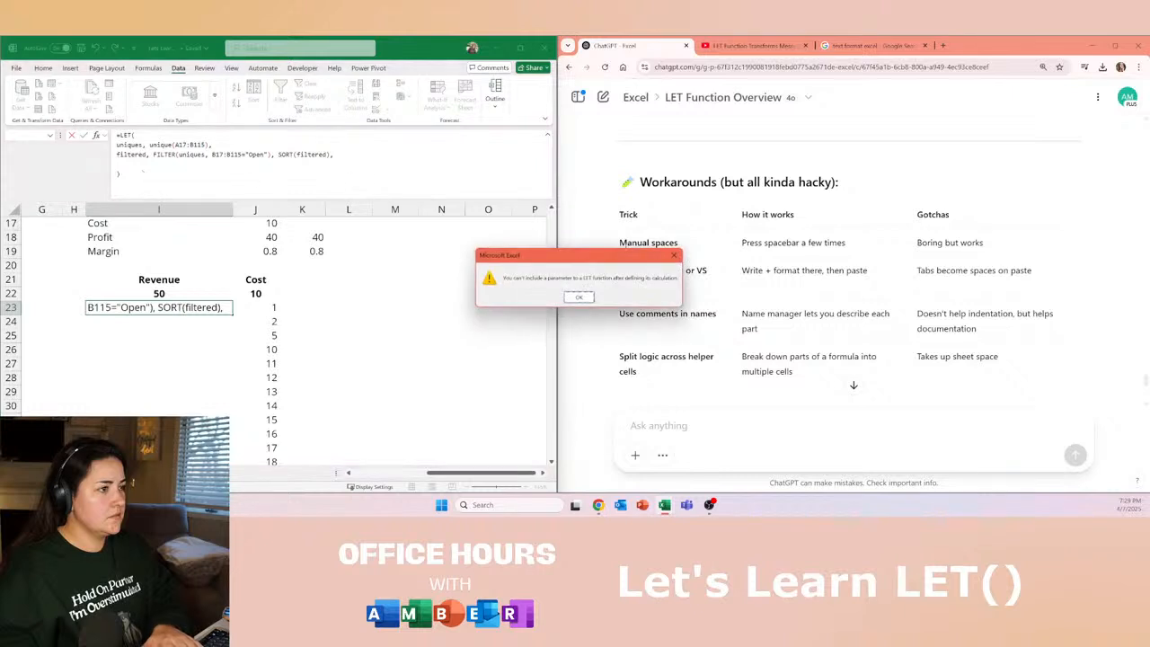
{"action": "left_click", "coordinate": [579, 297]}
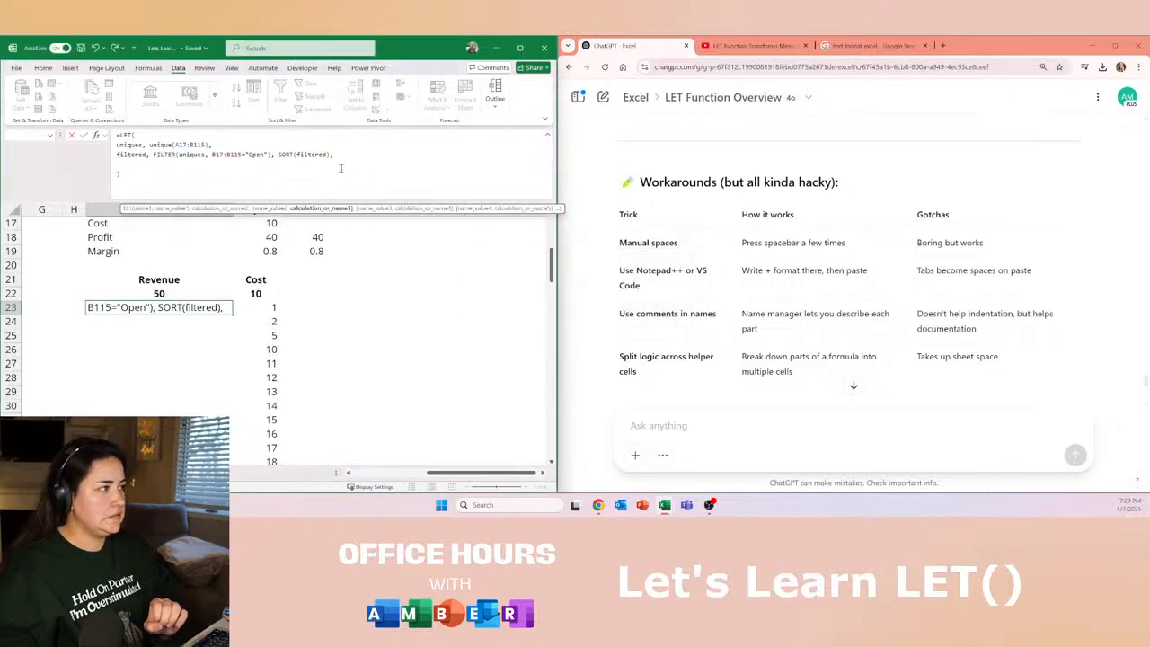
Put SORT(filtered) on its own line, remove its trailing comma and the blank line, and commit the I23 formula.
{"action": "left_click", "coordinate": [278, 155]}
{"action": "key", "text": "alt+Return"}
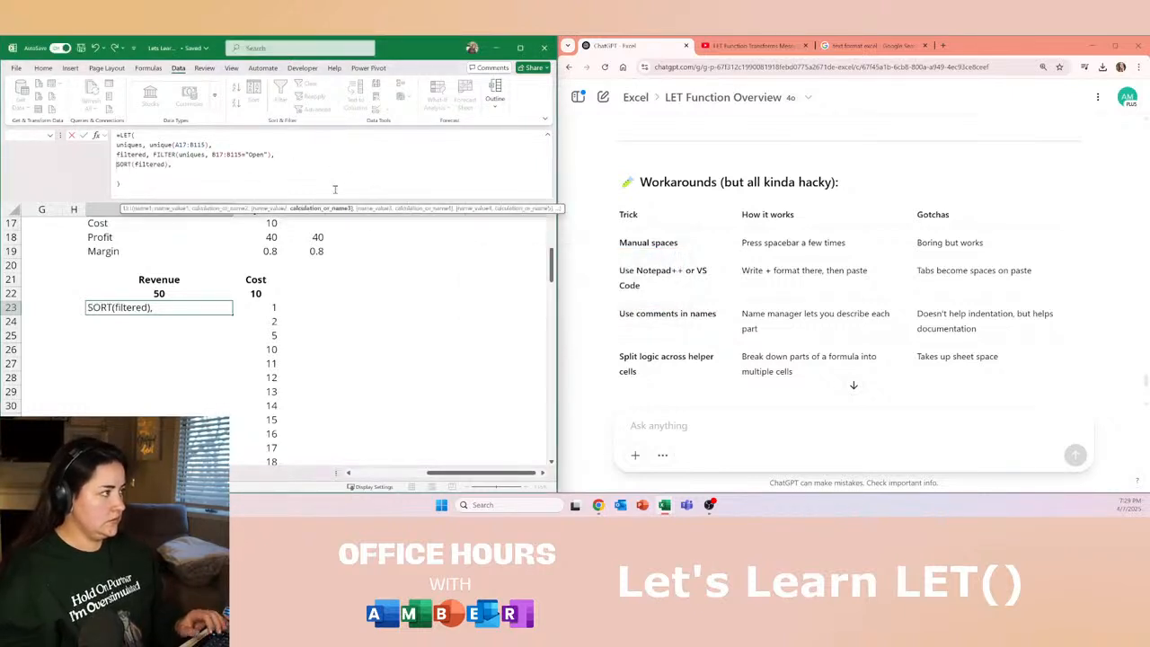
{"action": "key", "text": "Up"}
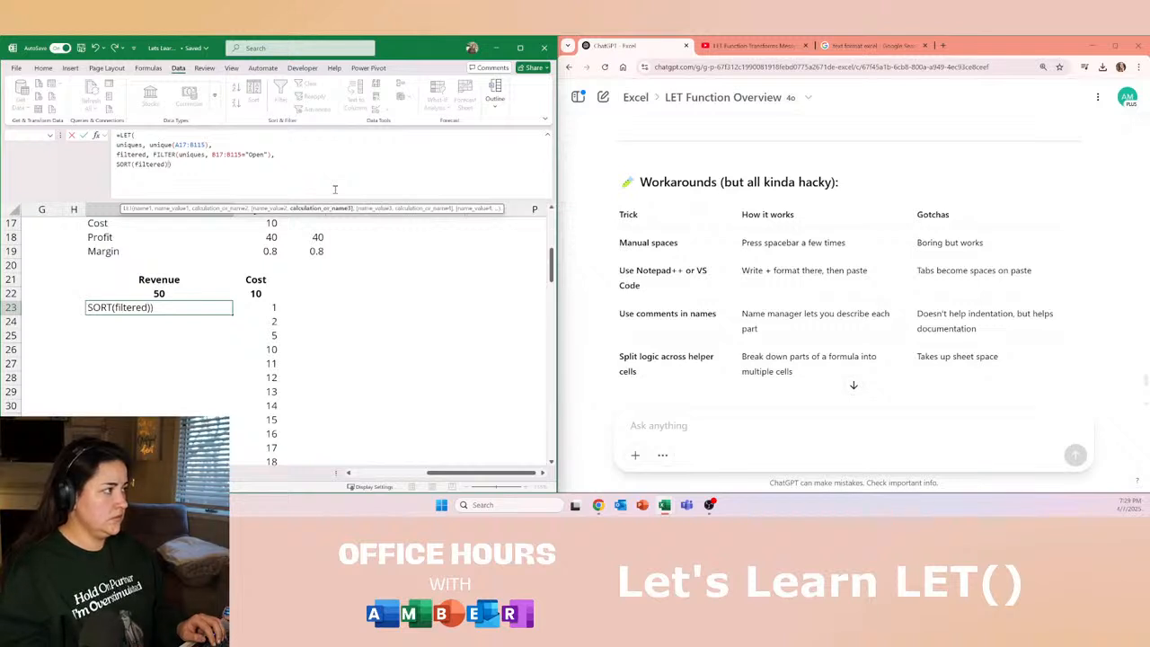
{"action": "key", "text": "ctrl+Return"}
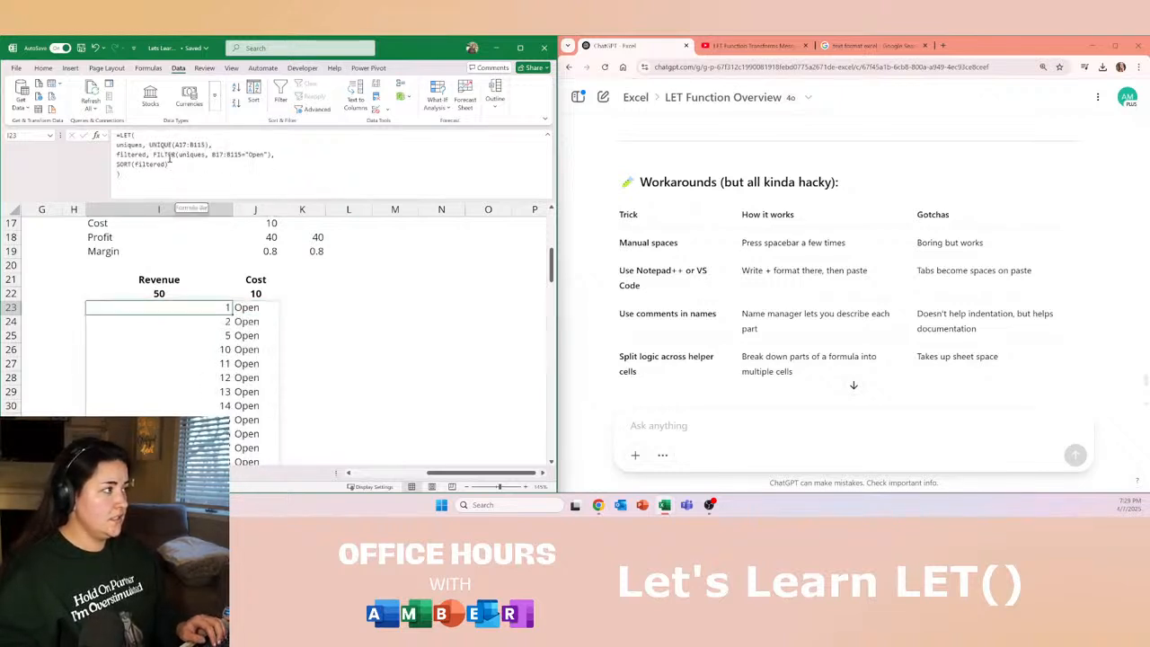
Set the UNIQUE range in the I23 LET formula to A17:A115 and commit it.
{"action": "left_click", "coordinate": [195, 146]}
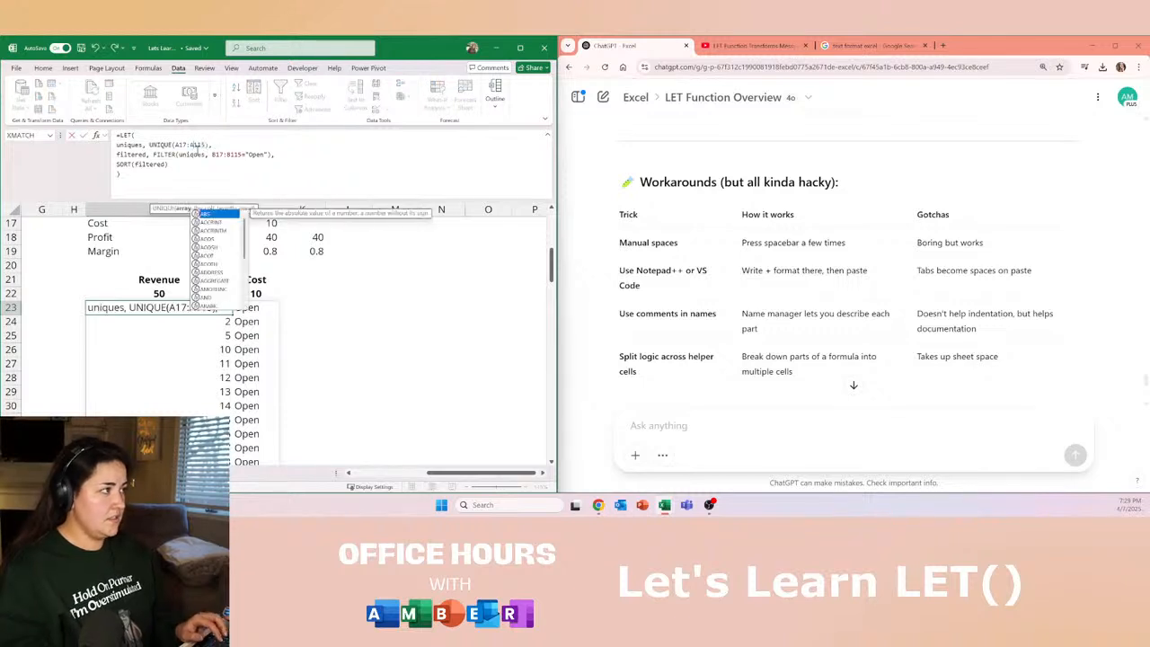
{"action": "key", "text": "Return"}
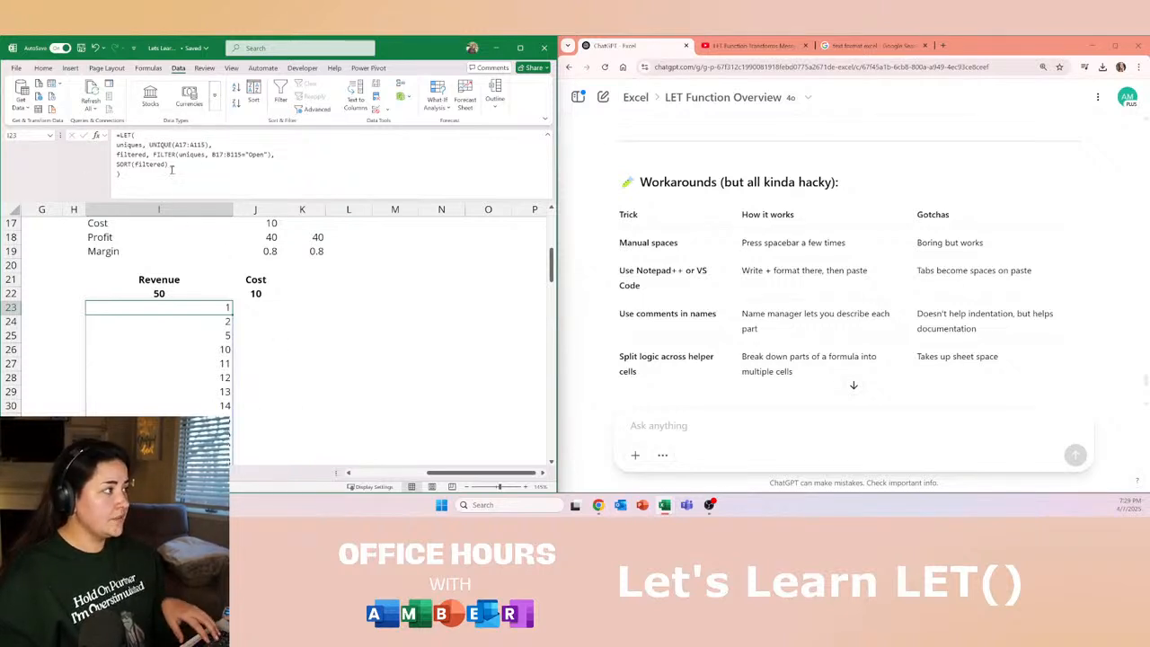
Enter a copy of the I23 LET formula, with its uniques, filtered and SORT(filtered) lines, in cell J23.
{"action": "left_click", "coordinate": [255, 320]}
{"action": "left_click", "coordinate": [254, 307]}
{"action": "left_click", "coordinate": [177, 135]}
{"action": "type", "text": "=LET( uniques, UNIQUE(A17:A115), filtered, FILTER(uniques, B17:B115=\"Open\"), SORT(filtered) )"}
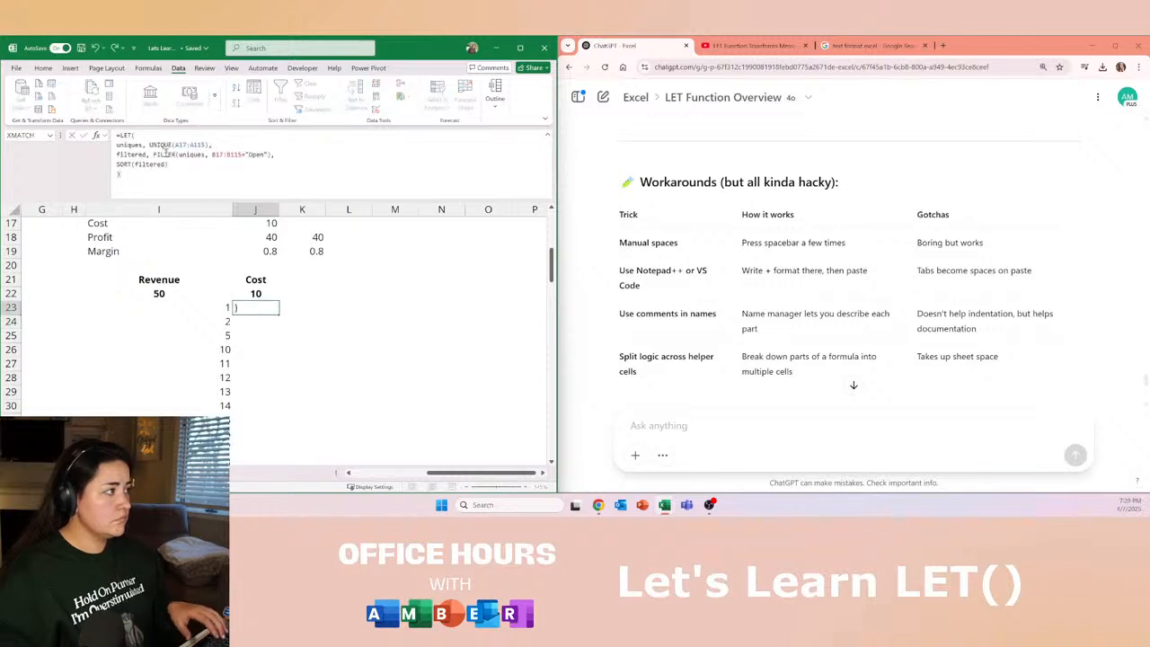
Strip the LET opening and the uniques name from the J23 formula so it starts with =UNIQUE(A17:A115).
{"action": "key", "text": "shift+Home"}
{"action": "key", "text": "Delete"}
{"action": "key", "text": "Delete"}
{"action": "key", "text": "Delete"}
{"action": "key", "text": "Delete"}
{"action": "key", "text": "Delete"}
{"action": "key", "text": "Delete"}
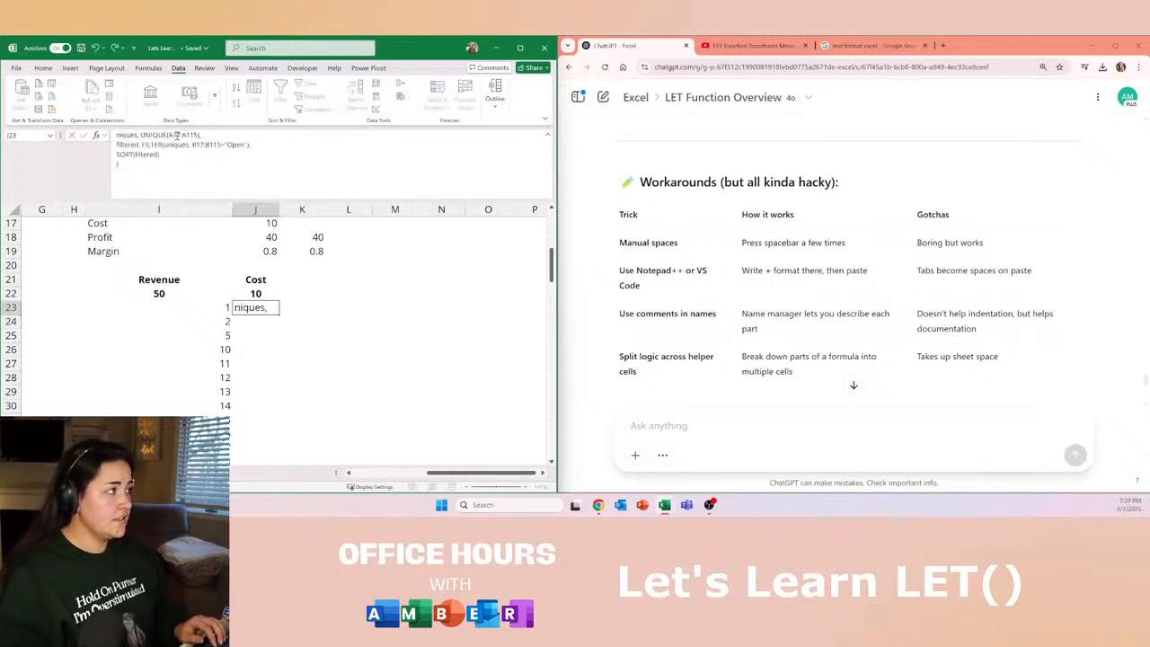
{"action": "key", "text": "Delete"}
{"action": "key", "text": "Delete"}
{"action": "key", "text": "Delete"}
{"action": "key", "text": "Delete"}
{"action": "key", "text": "Delete"}
{"action": "type", "text": "="}
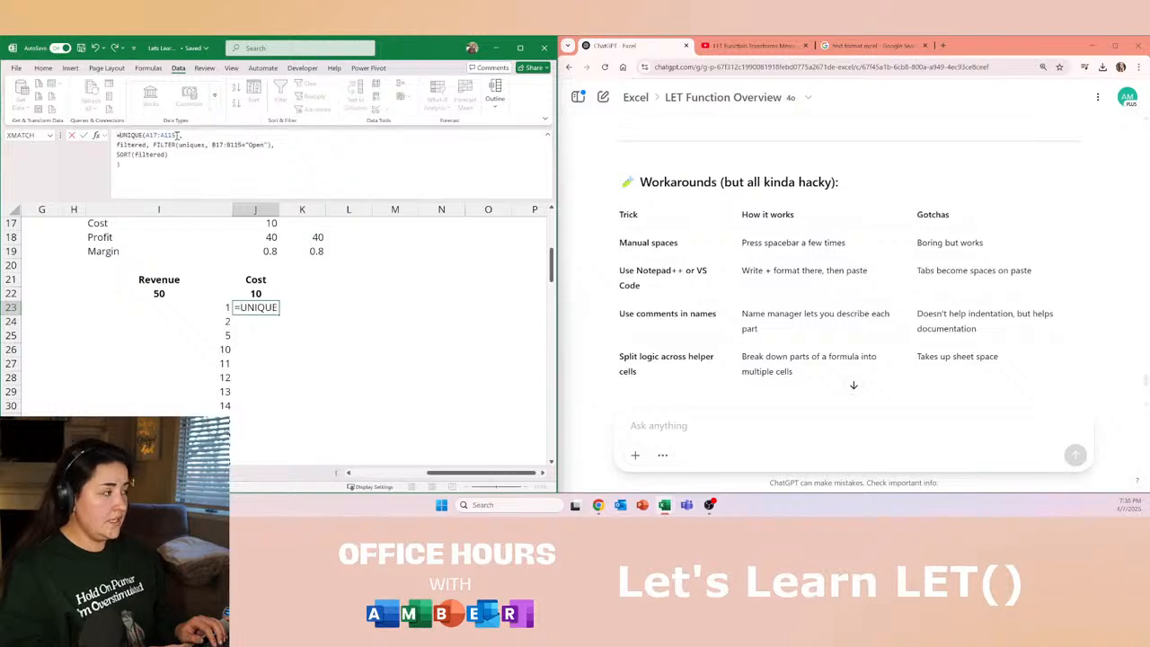
Wrap UNIQUE(A17:A115) in J23 in a FILTER with the condition B17:B115="Open", deleting the filtered name and the original FILTER opening.
{"action": "type", "text": "filter"}
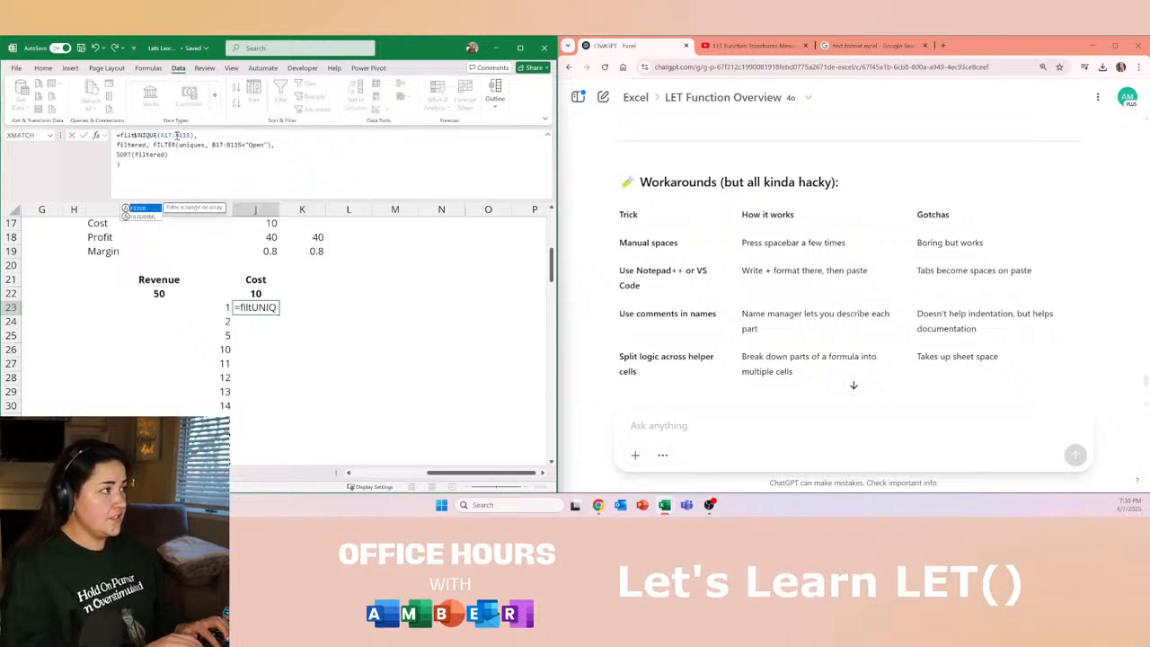
{"action": "type", "text": "("}
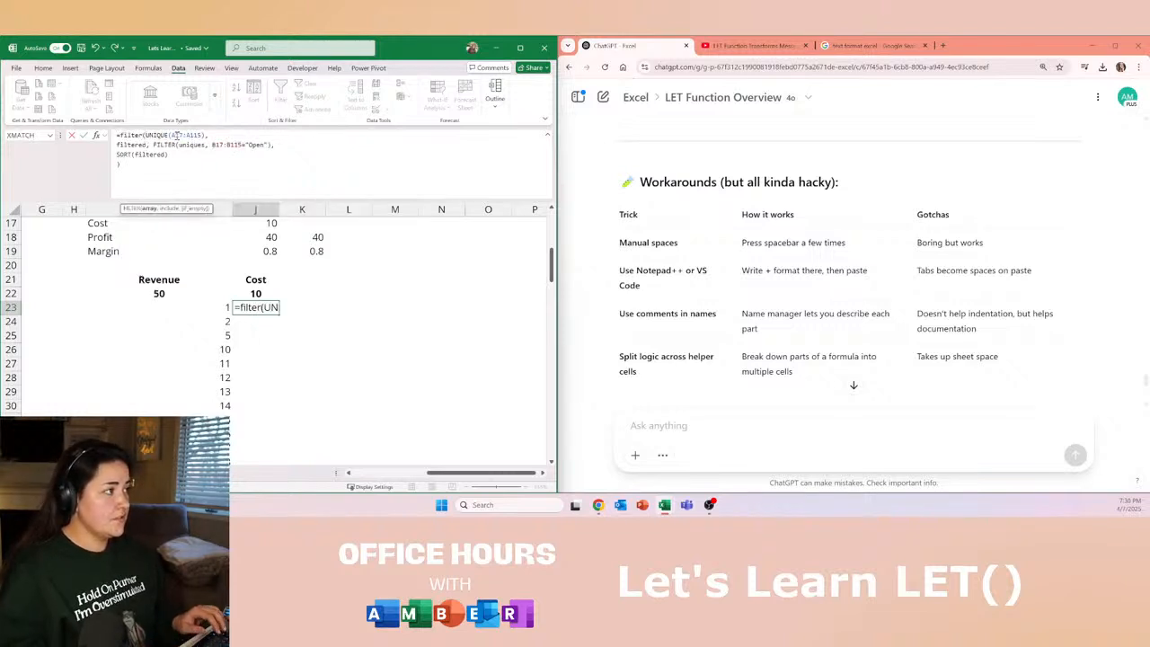
{"action": "left_click_drag", "start_coordinate": [209, 145], "coordinate": [206, 134]}
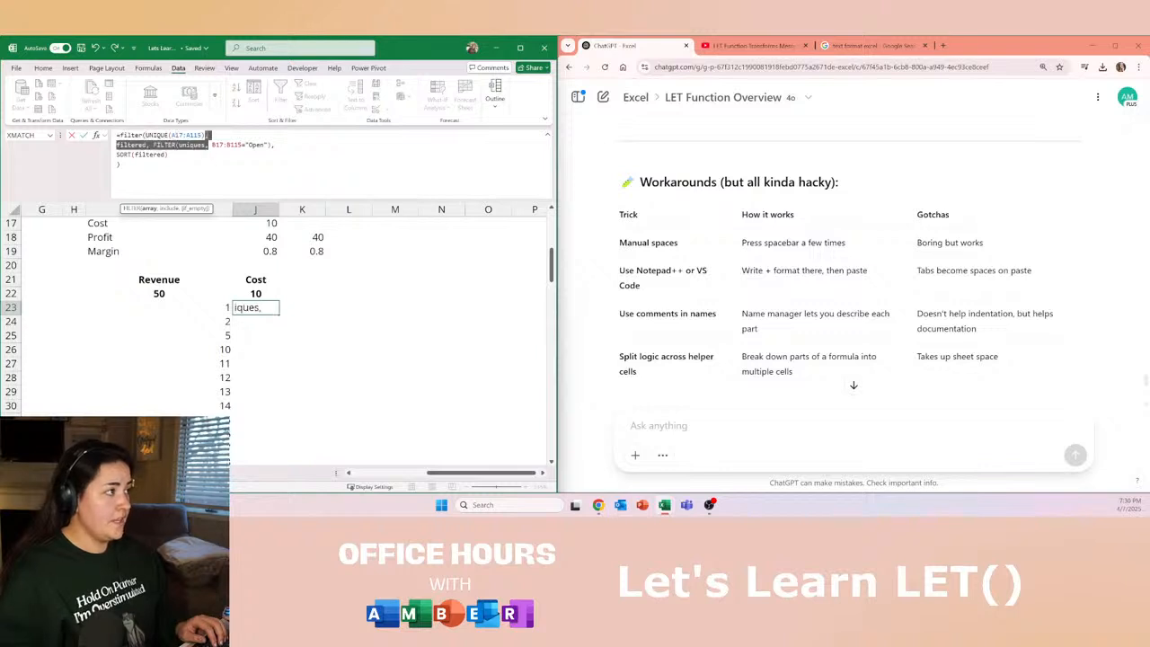
{"action": "key", "text": "Delete"}
{"action": "type", "text": ","}
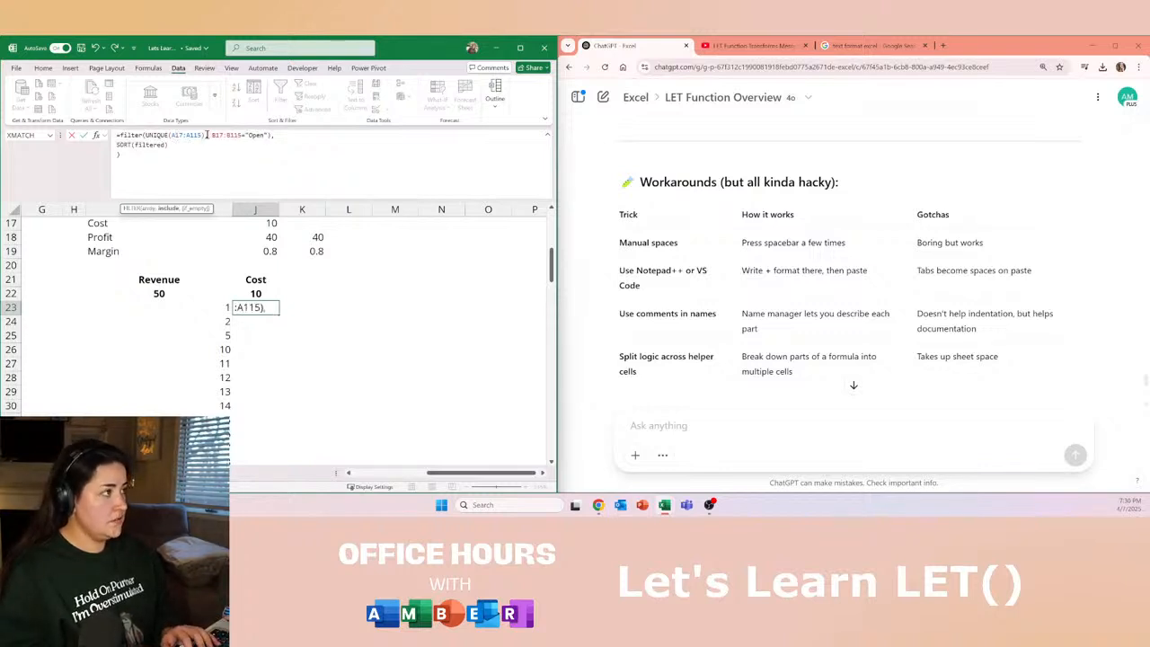
Wrap the FILTER formula in J23 in SORT, delete the leftover SORT(filtered) line and extra comma, and commit the formula.
{"action": "left_click", "coordinate": [119, 135]}
{"action": "type", "text": "sort("}
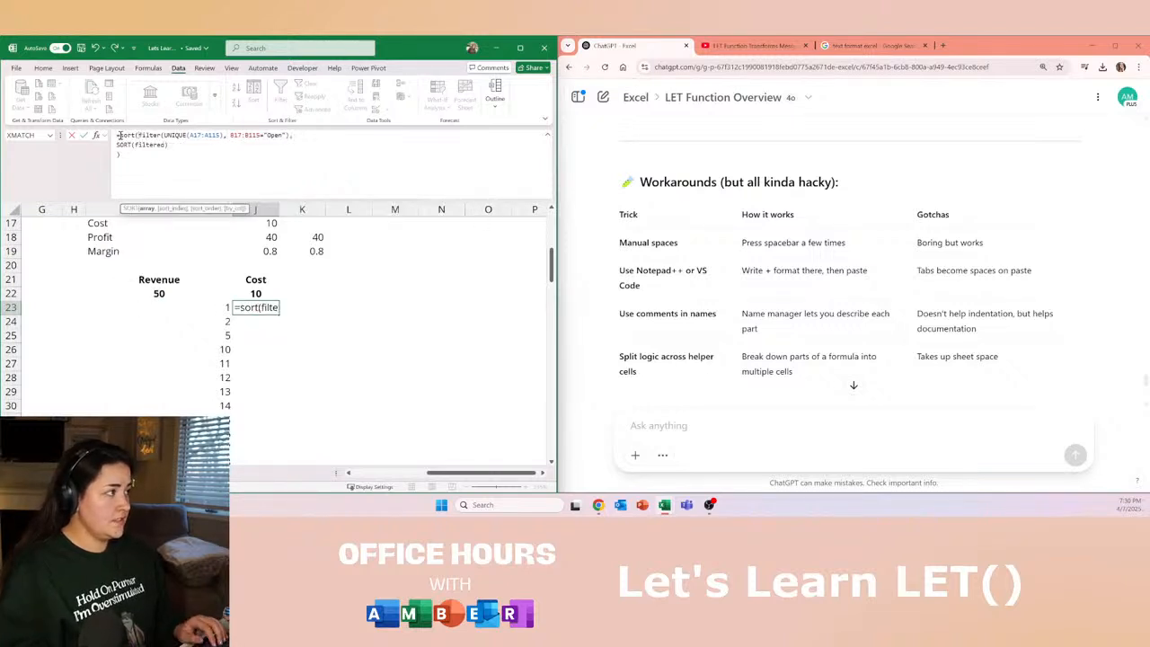
{"action": "left_click", "coordinate": [307, 139]}
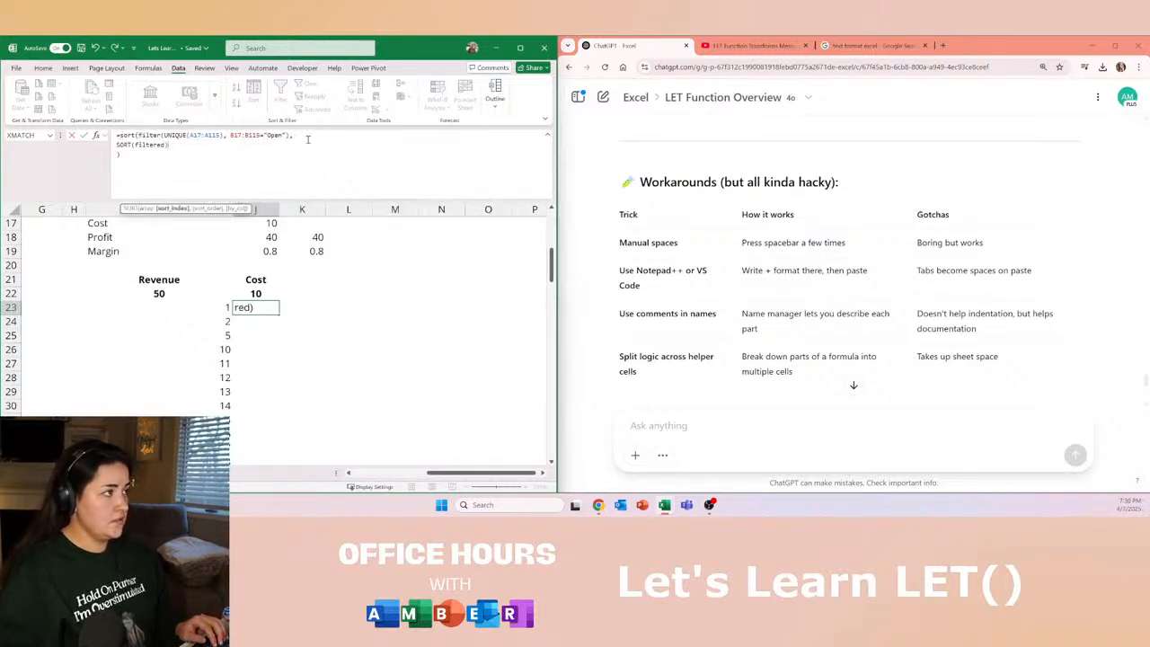
{"action": "key", "text": "BackSpace"}
{"action": "key", "text": "BackSpace"}
{"action": "key", "text": "BackSpace"}
{"action": "key", "text": "BackSpace"}
{"action": "key", "text": "BackSpace"}
{"action": "key", "text": "BackSpace"}
{"action": "key", "text": "BackSpace"}
{"action": "key", "text": "BackSpace"}
{"action": "key", "text": "BackSpace"}
{"action": "key", "text": "BackSpace"}
{"action": "key", "text": "BackSpace"}
{"action": "key", "text": "BackSpace"}
{"action": "key", "text": "BackSpace"}
{"action": "key", "text": "BackSpace"}
{"action": "key", "text": "BackSpace"}
{"action": "key", "text": "BackSpace"}
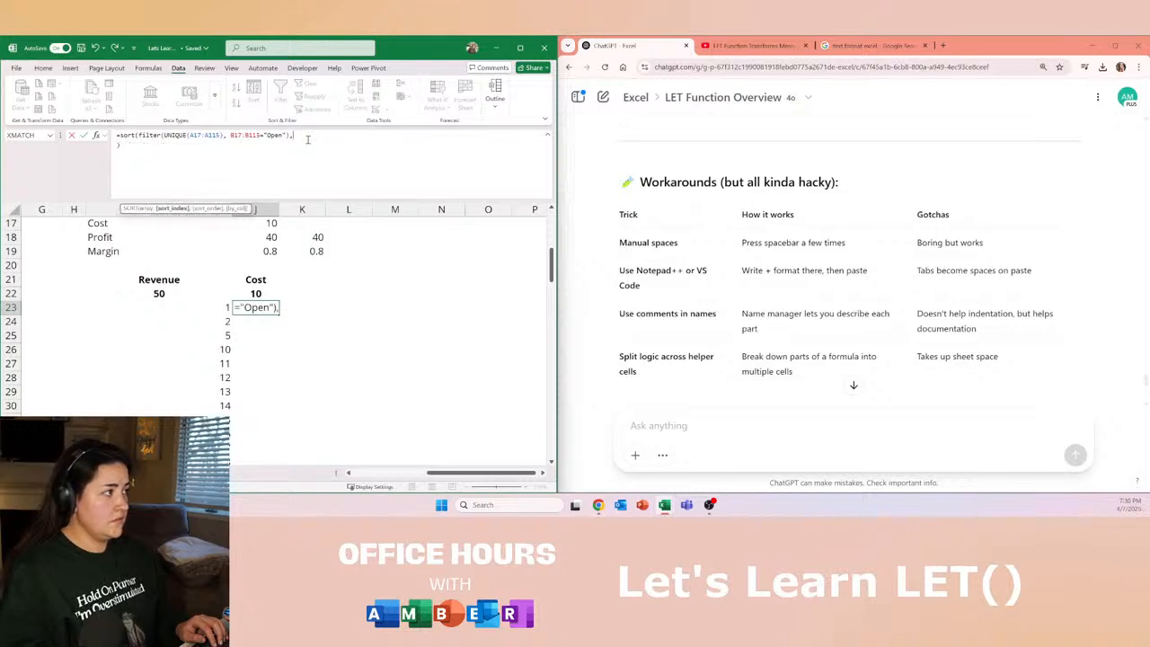
{"action": "key", "text": "BackSpace"}
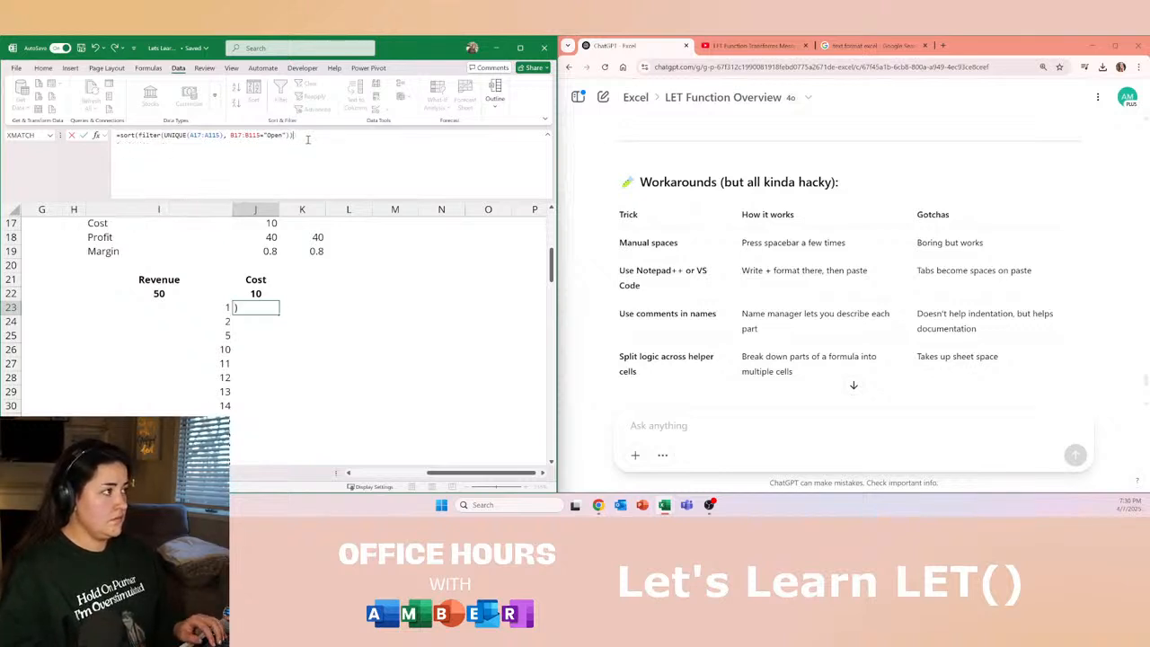
{"action": "key", "text": "Return"}
Try overwriting the customer numbers in A21 and A22 with 3, and undo the entries.
{"action": "scroll", "coordinate": [430, 368], "scroll_direction": "up", "scroll_amount": 1}
{"action": "scroll", "coordinate": [430, 368], "scroll_direction": "left", "scroll_amount": 5}
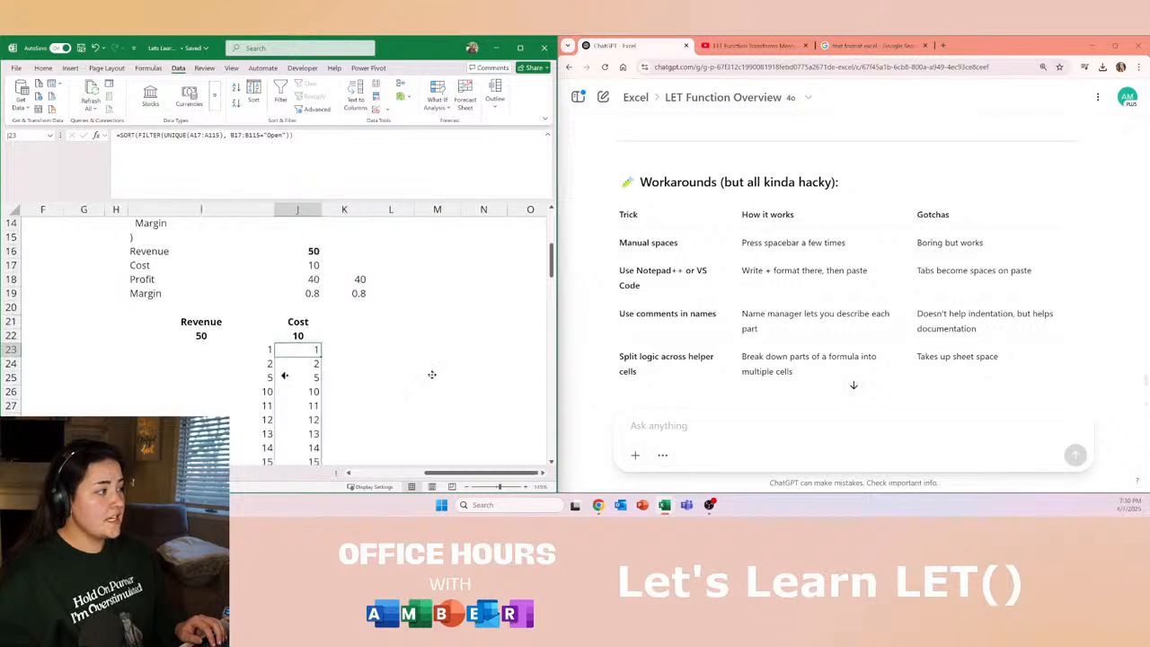
{"action": "scroll", "coordinate": [50, 335], "scroll_direction": "down", "scroll_amount": 1}
{"action": "left_click", "coordinate": [56, 279]}
{"action": "type", "text": "3"}
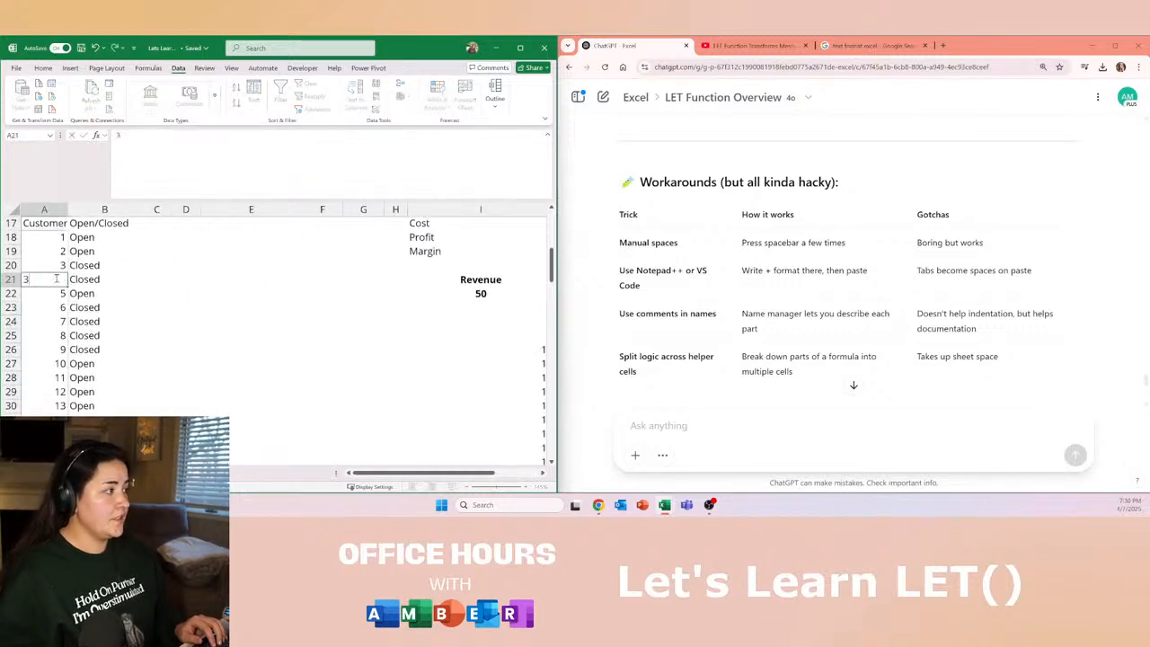
{"action": "key", "text": "Return"}
{"action": "type", "text": "3"}
{"action": "key", "text": "Return"}
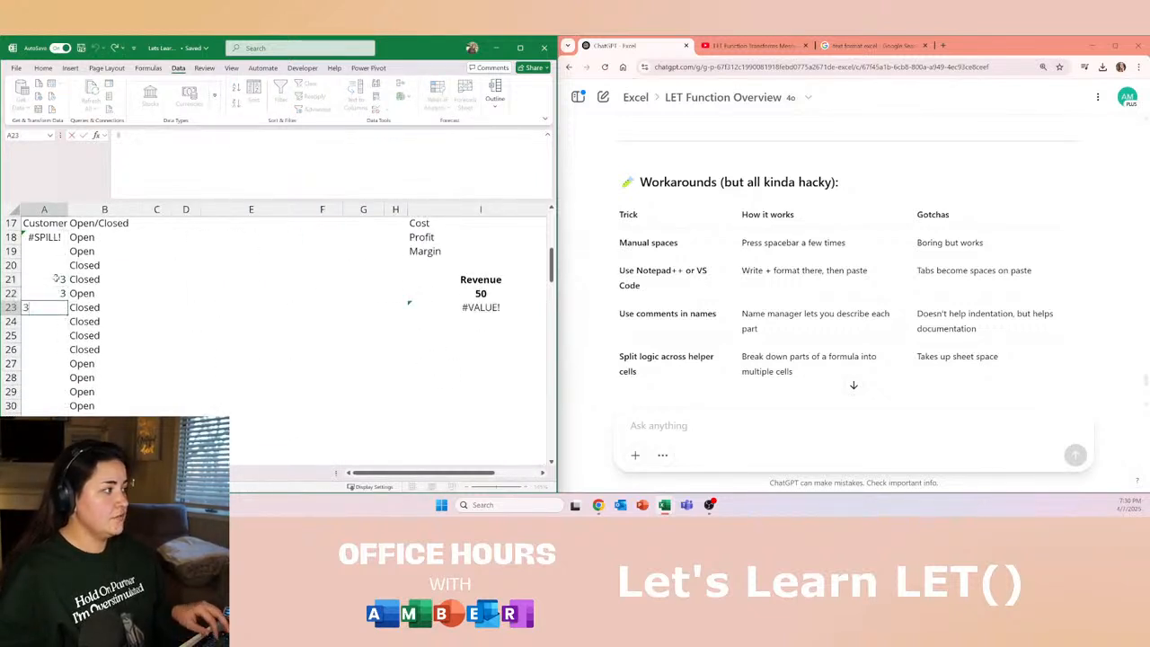
{"action": "key", "text": "ctrl+z"}
{"action": "key", "text": "ctrl+z"}
Inspect the SEQUENCE formula in A18 that generates the customer numbers.
{"action": "key", "text": "Up"}
{"action": "key", "text": "Up"}
{"action": "key", "text": "Up"}
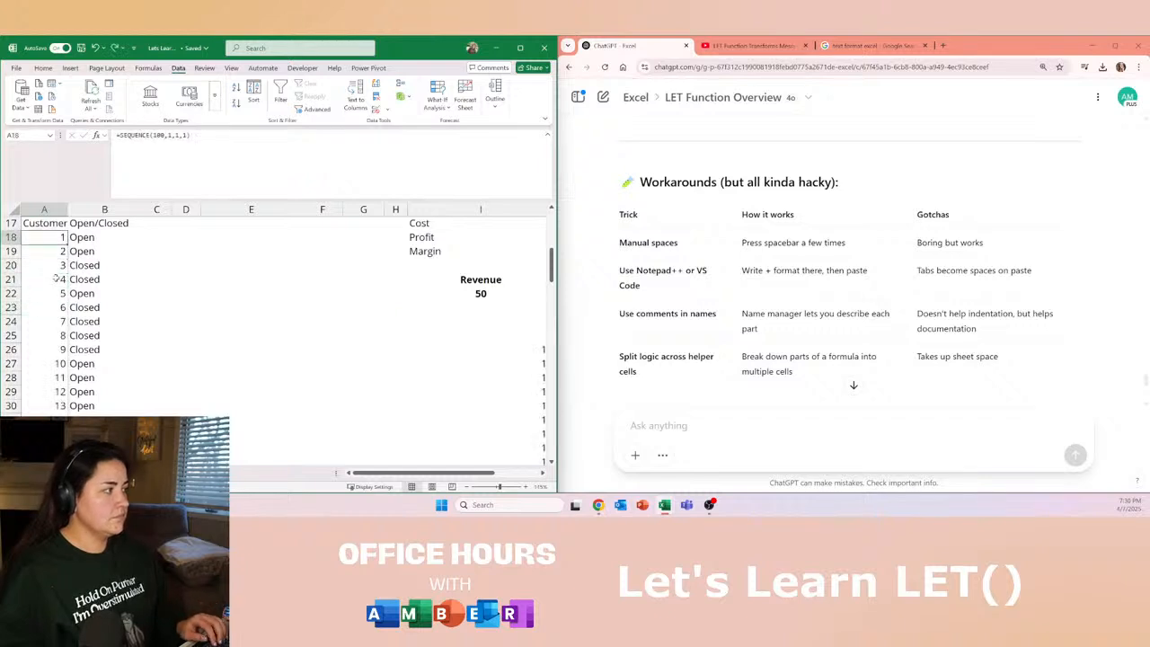
{"action": "left_click", "coordinate": [178, 135]}
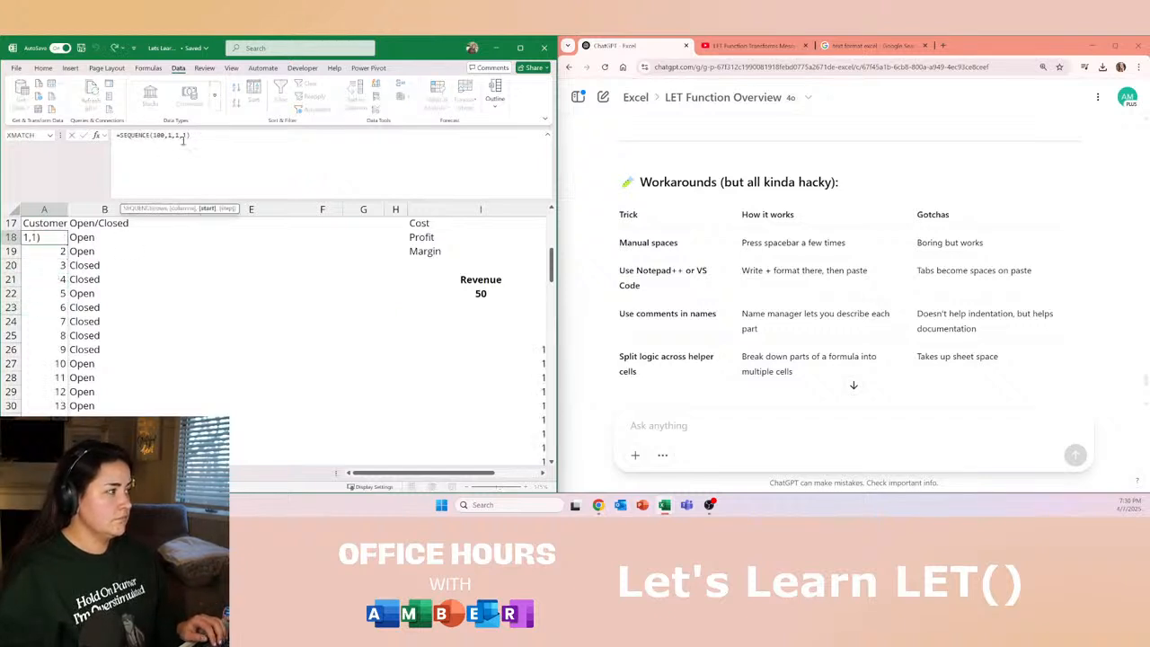
{"action": "left_click", "coordinate": [250, 363]}
Examine the nesting order of SORT, FILTER and UNIQUE in the J23 formula.
{"action": "left_click_drag", "start_coordinate": [409, 474], "coordinate": [447, 473]}
{"action": "scroll", "coordinate": [351, 382], "scroll_direction": "right", "scroll_amount": 2}
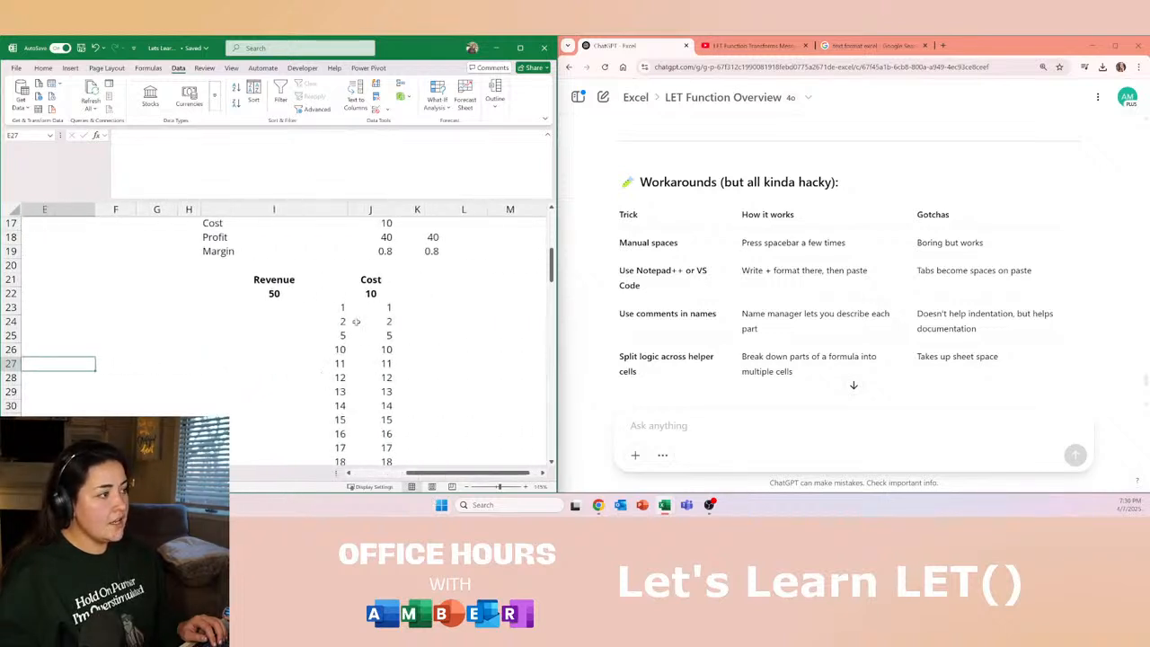
{"action": "left_click", "coordinate": [342, 305]}
{"action": "left_click", "coordinate": [388, 311]}
{"action": "left_click", "coordinate": [166, 171]}
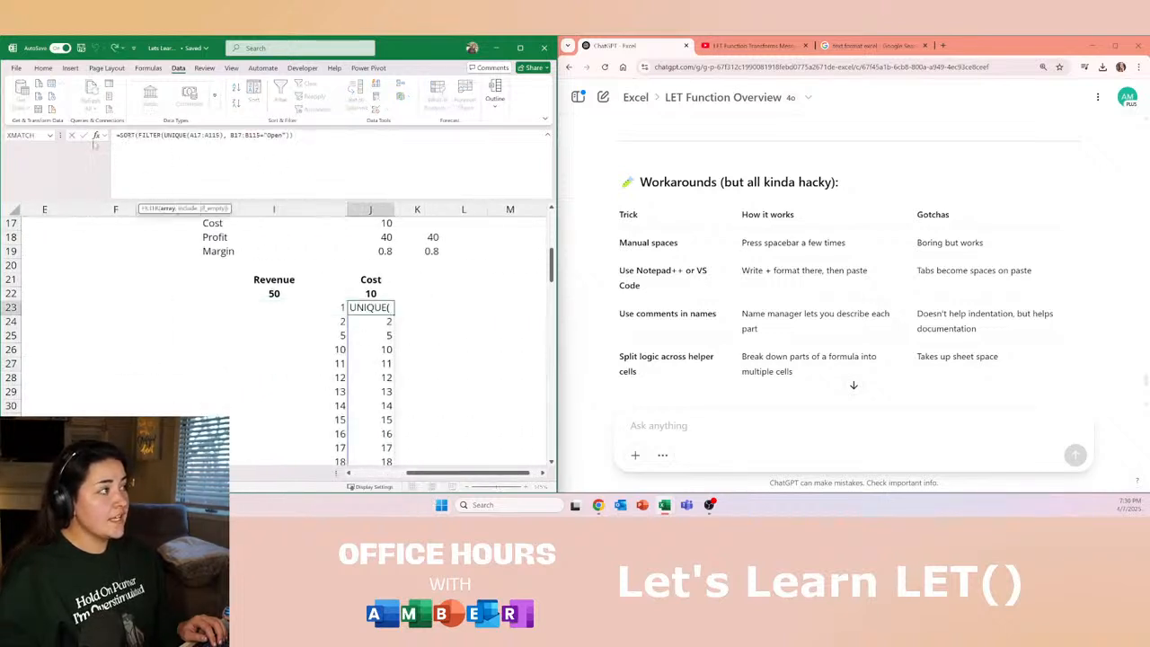
{"action": "left_click", "coordinate": [138, 136]}
{"action": "left_click", "coordinate": [163, 136]}
{"action": "left_click", "coordinate": [199, 136]}
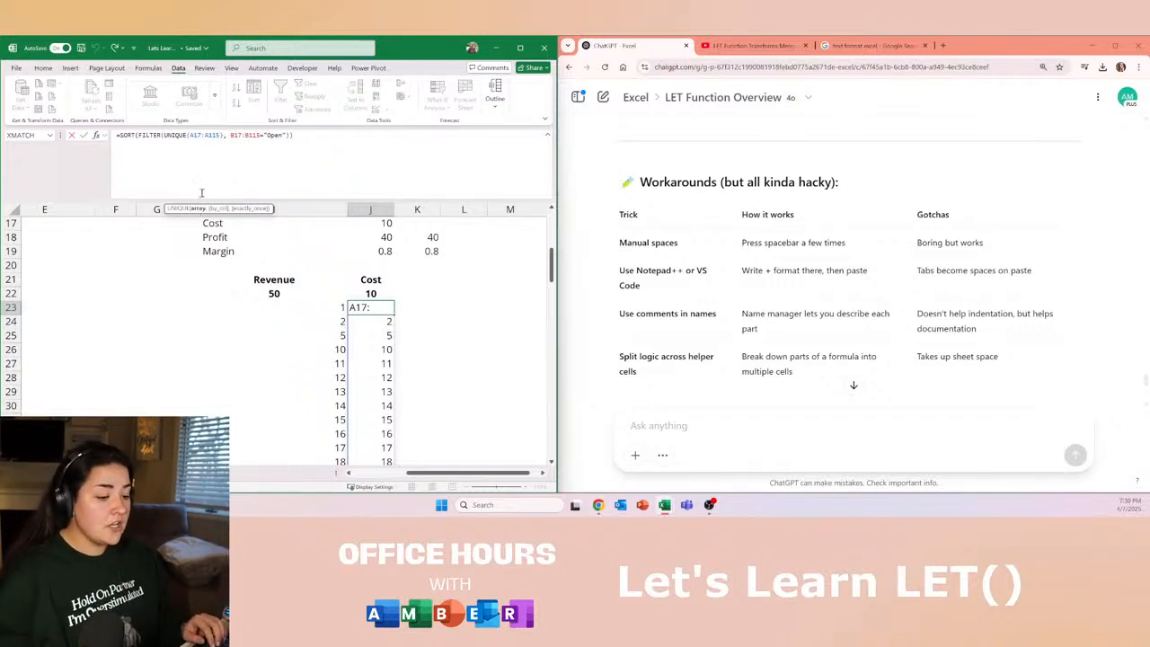
Walk through the I23 LET formula line by line, highlighting its uniques, filtered and SORT lines, and leave it unedited.
{"action": "left_click", "coordinate": [317, 304]}
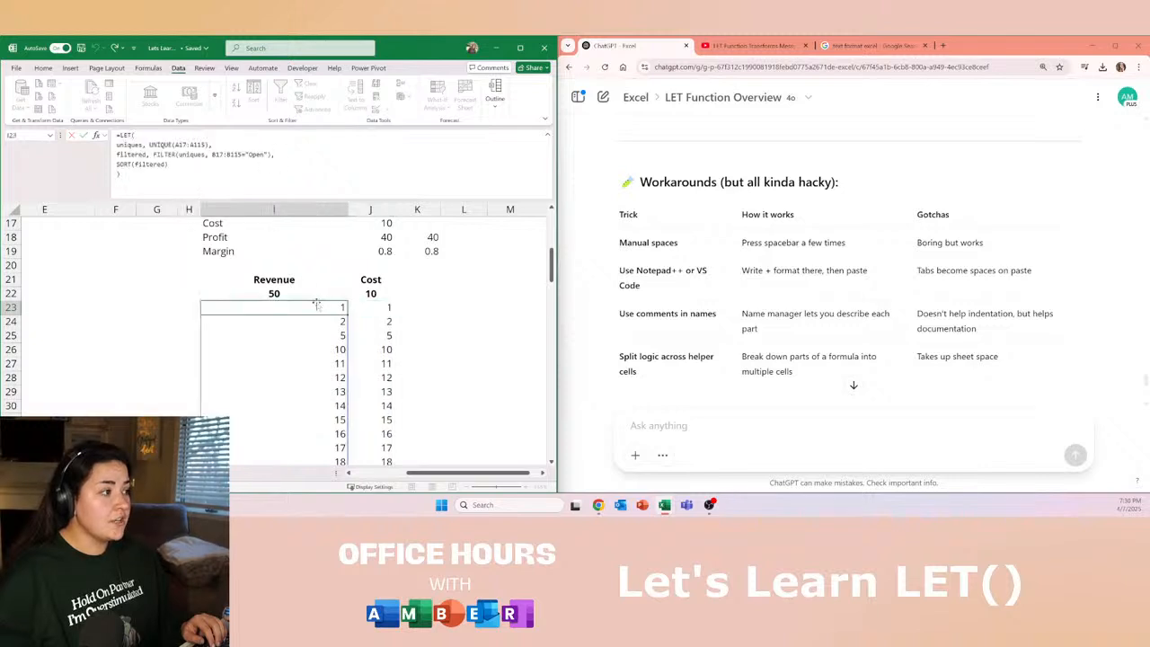
{"action": "left_click", "coordinate": [134, 135]}
{"action": "left_click", "coordinate": [139, 145]}
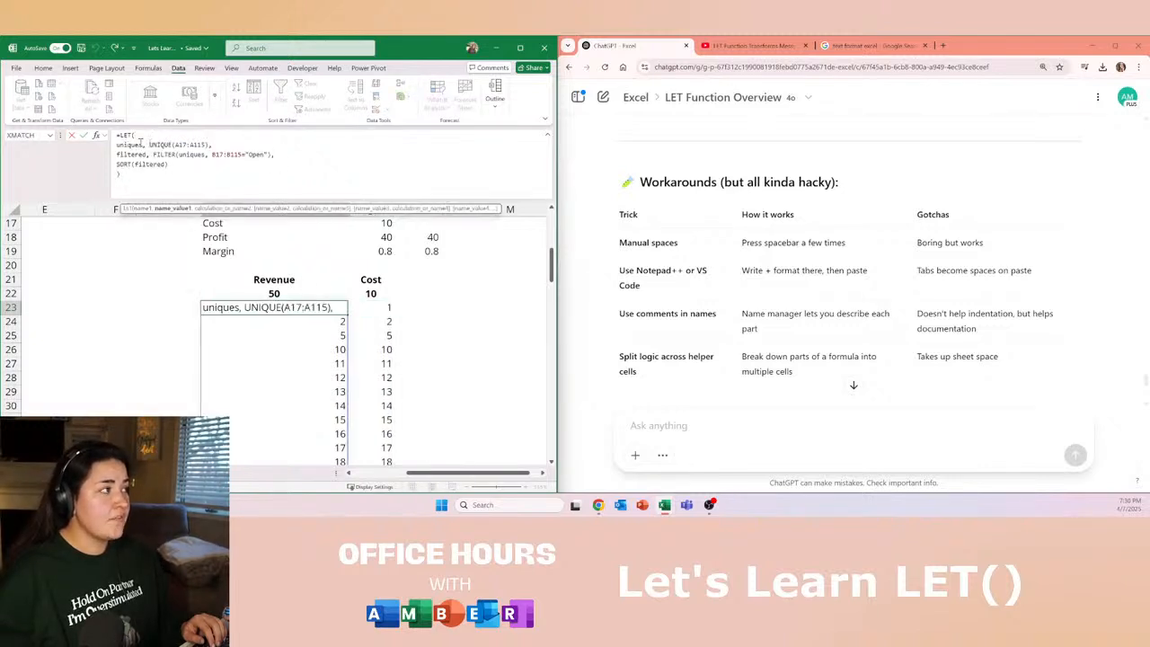
{"action": "left_click_drag", "start_coordinate": [116, 144], "coordinate": [234, 143]}
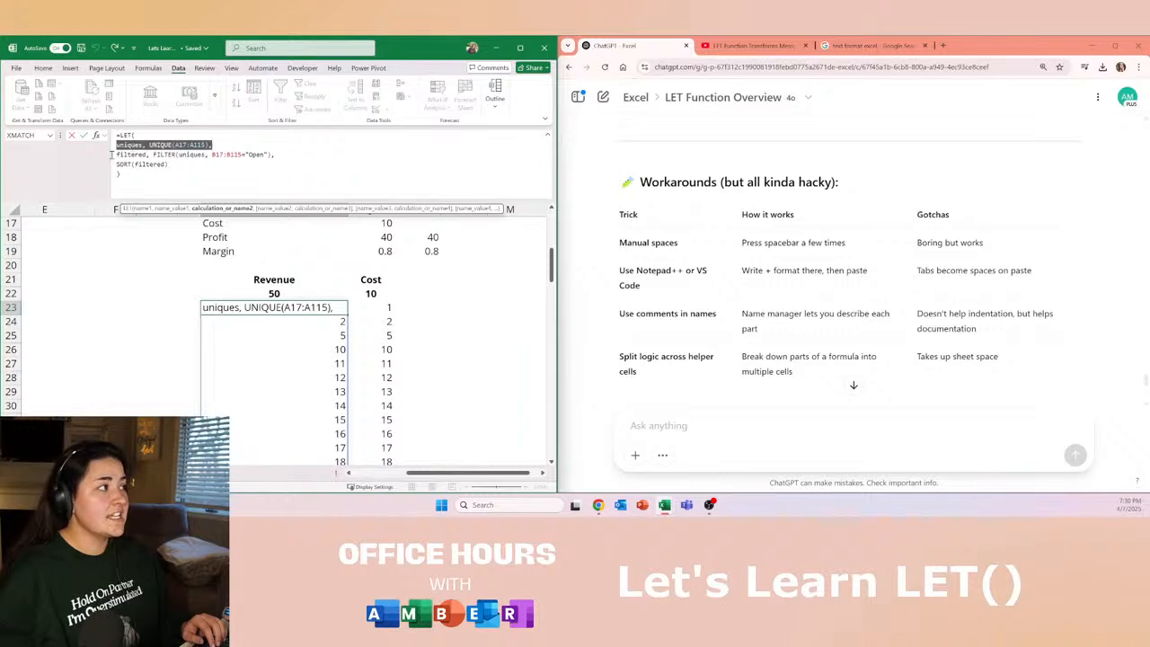
{"action": "left_click_drag", "start_coordinate": [113, 154], "coordinate": [247, 155]}
{"action": "left_click_drag", "start_coordinate": [116, 164], "coordinate": [237, 174]}
{"action": "key", "text": "Escape"}
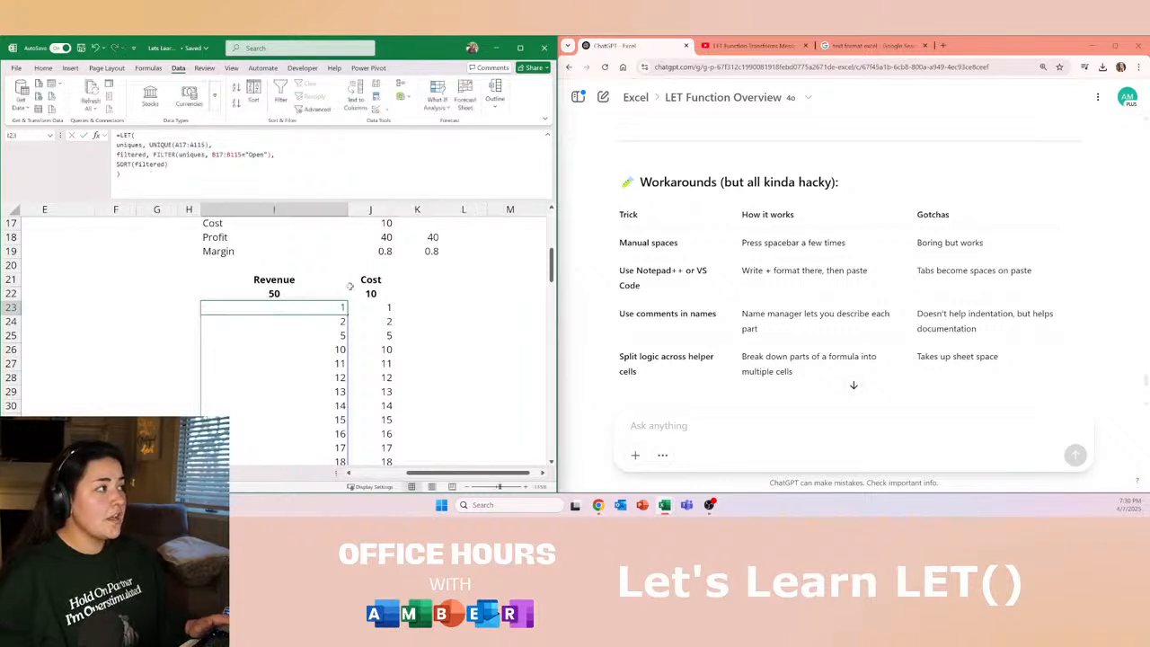
Review the nested formula in J23, highlighting its opening SORT(FILTER( part.
{"action": "left_click", "coordinate": [372, 308]}
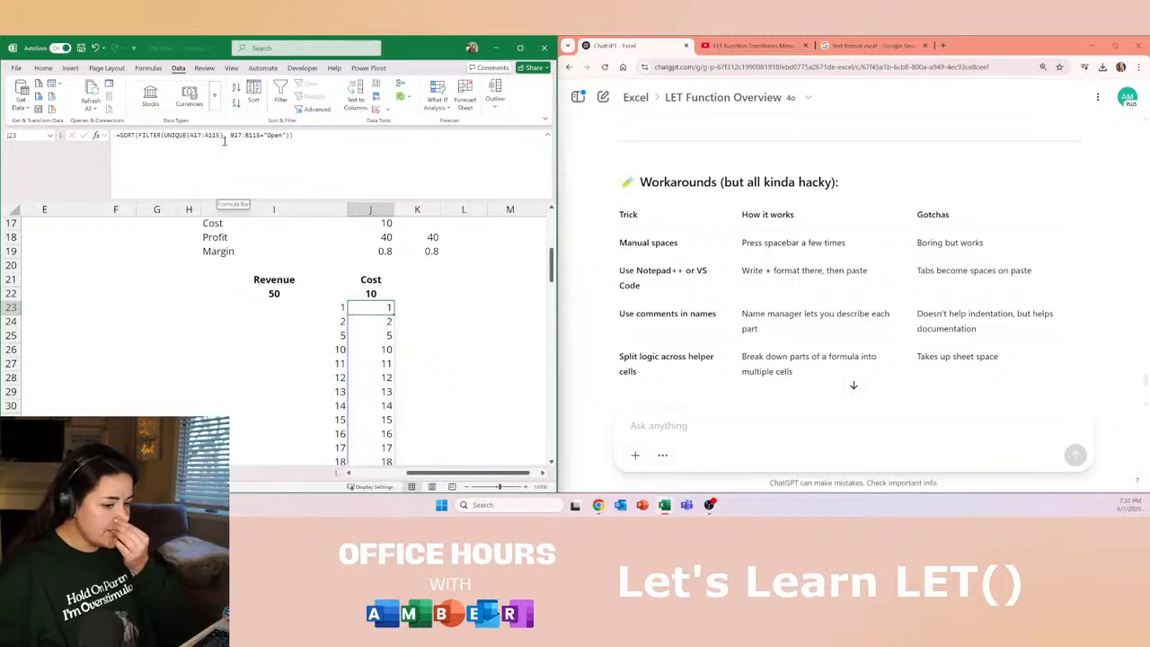
{"action": "left_click", "coordinate": [161, 134]}
{"action": "left_click", "coordinate": [163, 134]}
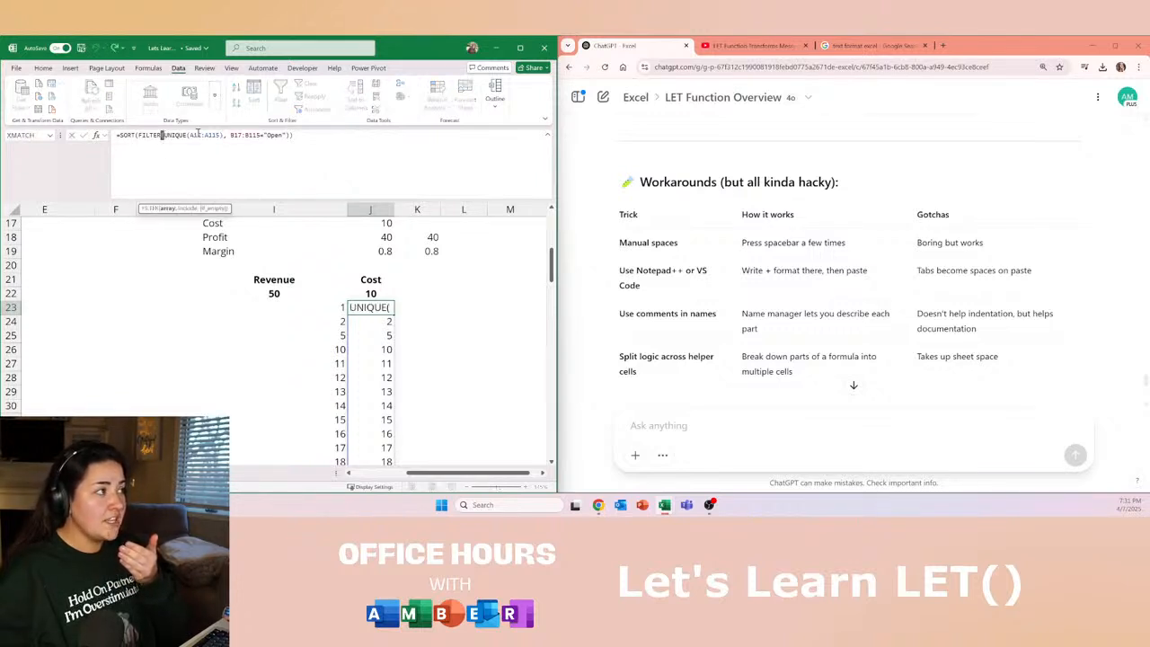
{"action": "left_click_drag", "start_coordinate": [164, 135], "coordinate": [118, 135]}
{"action": "left_click", "coordinate": [324, 153]}
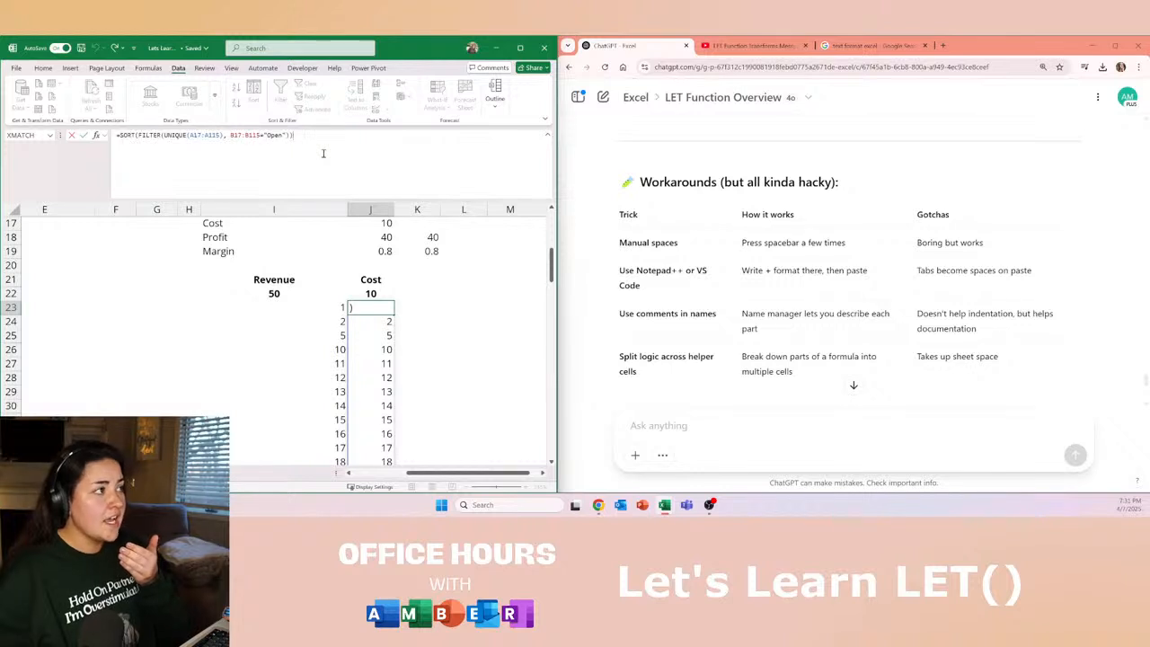
{"action": "key", "text": "Return"}
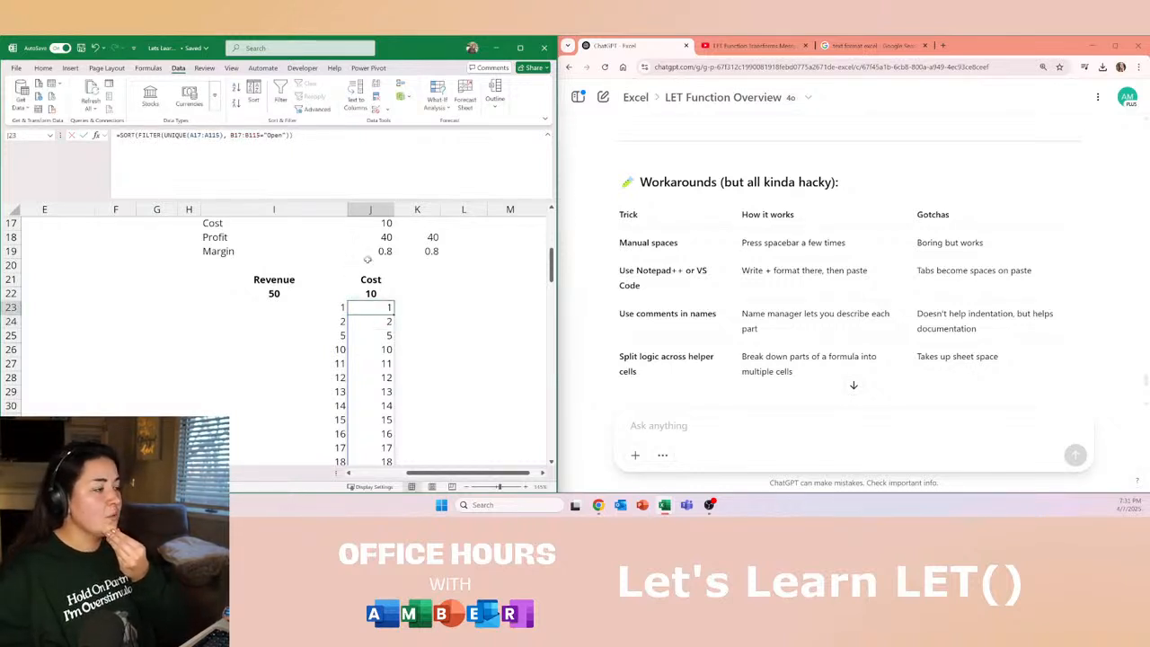
Review the LET formula in I23 as a whole, and highlight its uniques name.
{"action": "double_click", "coordinate": [323, 307]}
{"action": "type", "text": "=LET( uniques, UNIQUE(A17:A115), filtered, FILTER(uniques, B17:B115=\"Open\"), SORT(filtered) )"}
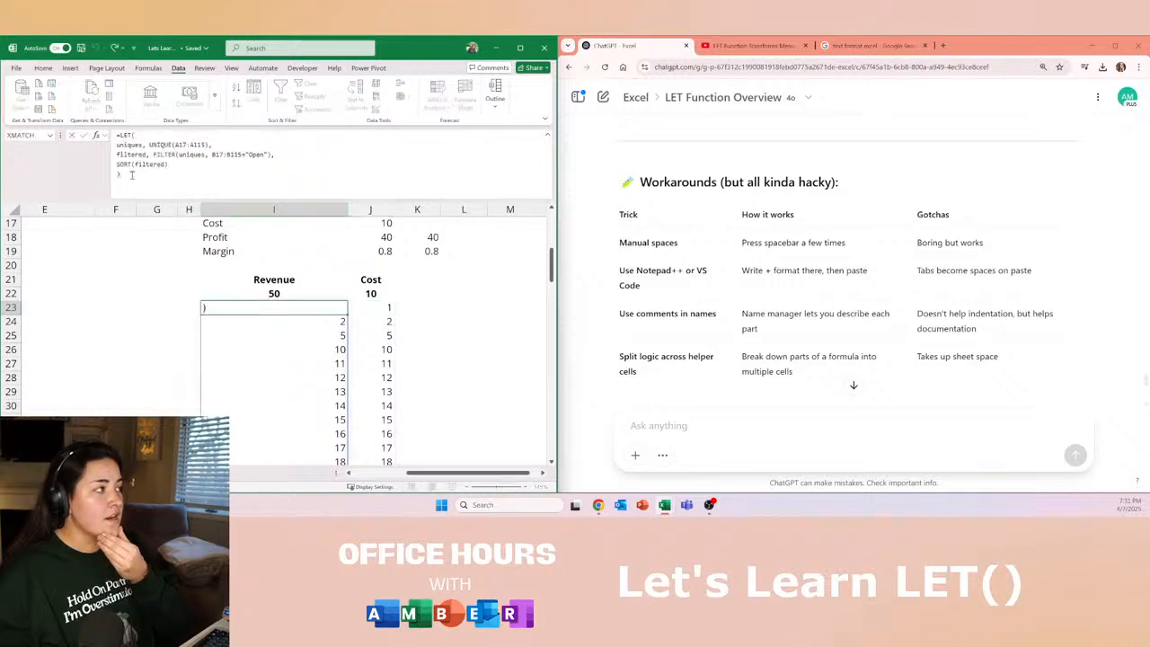
{"action": "left_click_drag", "start_coordinate": [131, 175], "coordinate": [131, 135]}
{"action": "key", "text": "Return"}
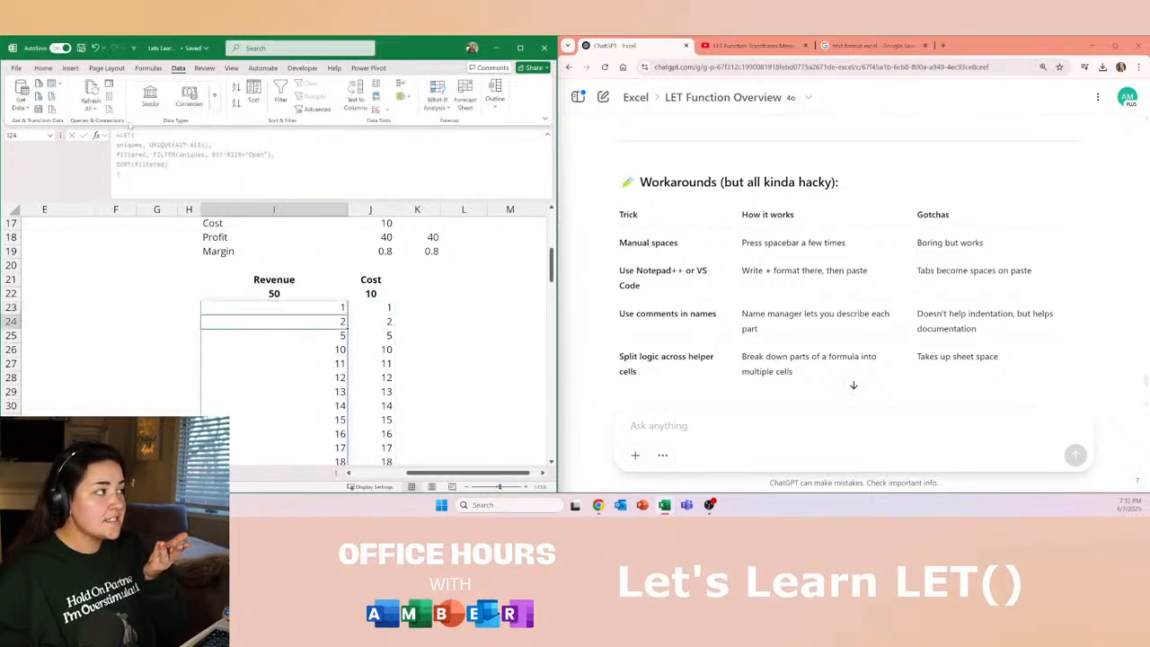
{"action": "left_click_drag", "start_coordinate": [307, 316], "coordinate": [306, 307]}
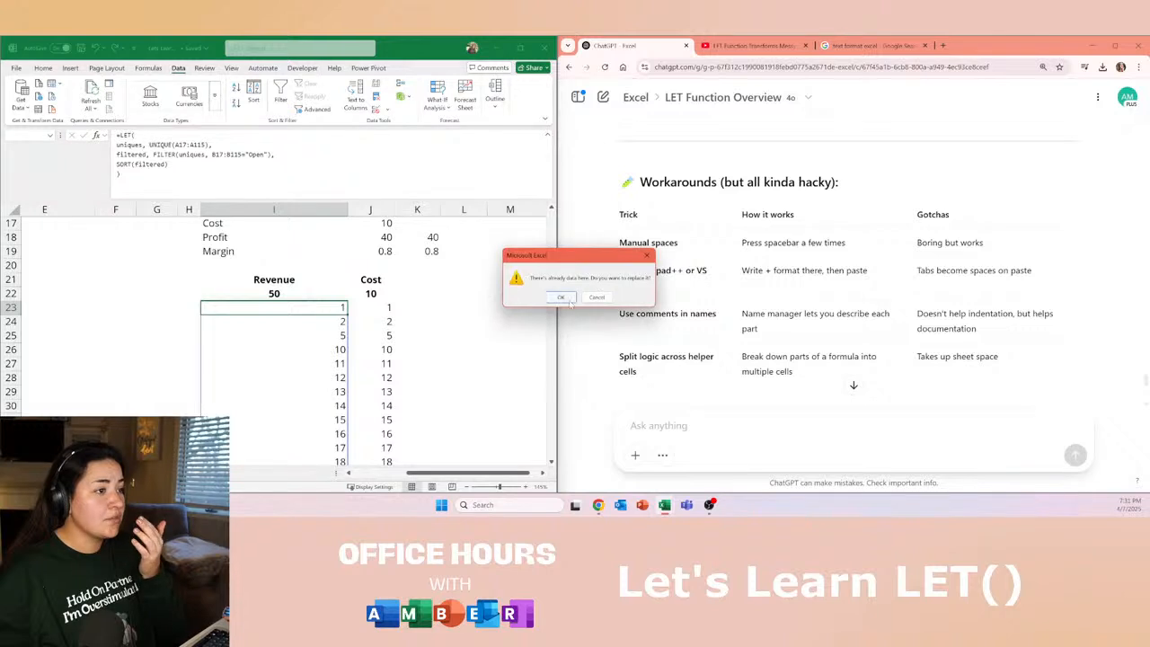
{"action": "double_click", "coordinate": [587, 298]}
{"action": "left_click", "coordinate": [286, 309]}
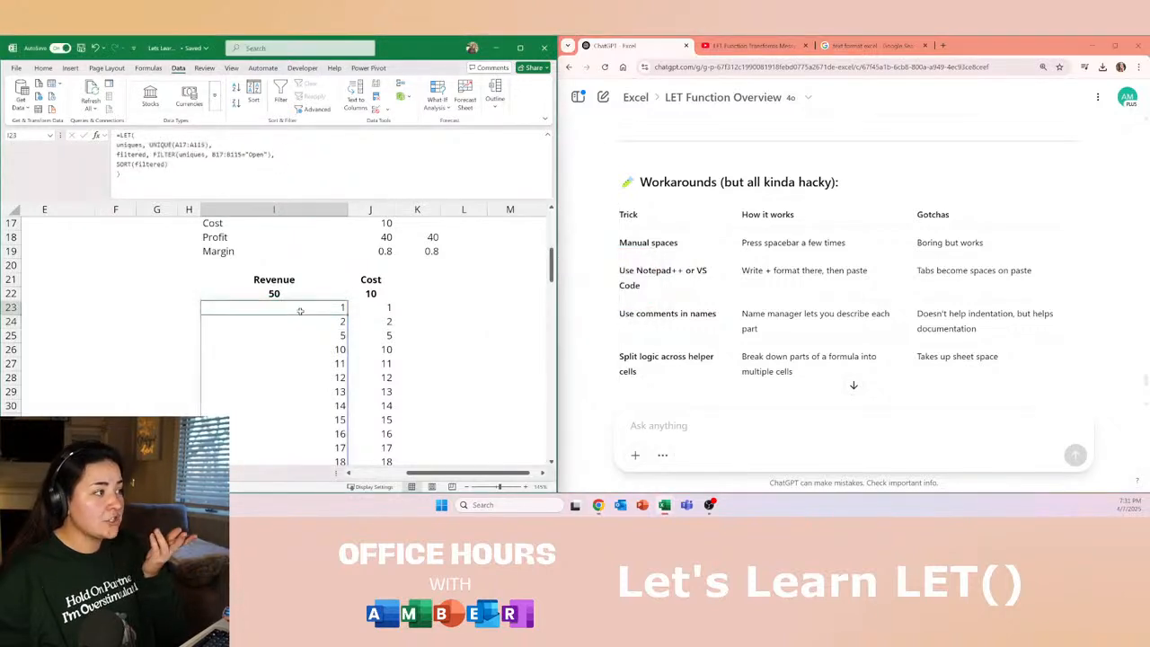
{"action": "left_click", "coordinate": [185, 174]}
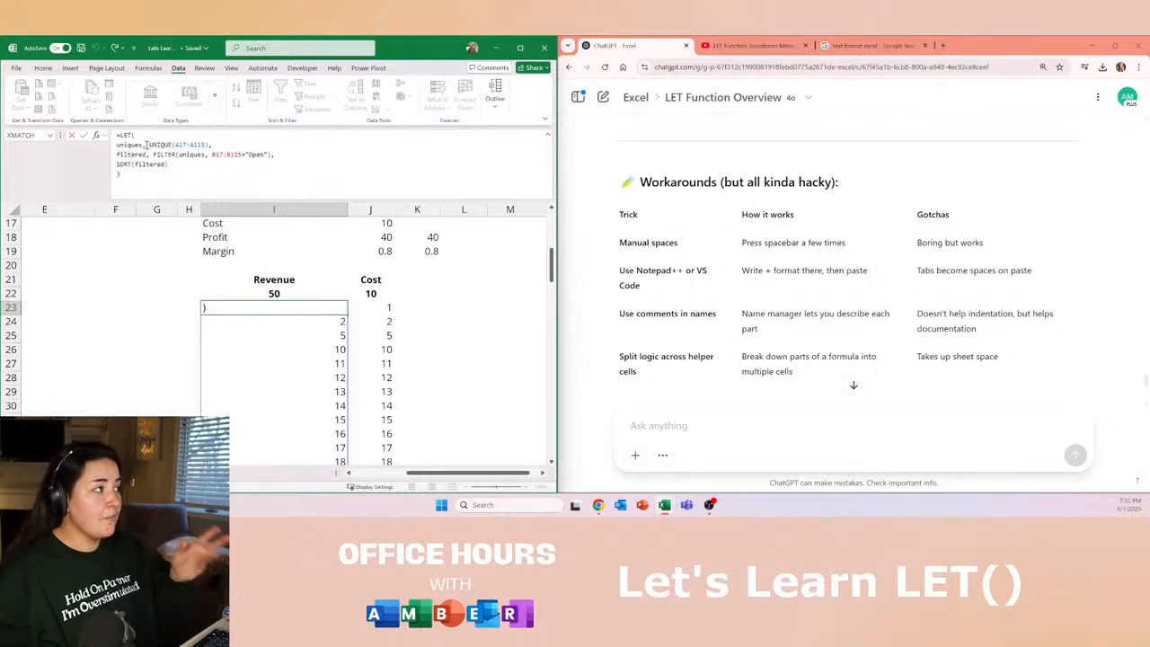
{"action": "left_click_drag", "start_coordinate": [147, 145], "coordinate": [114, 143]}
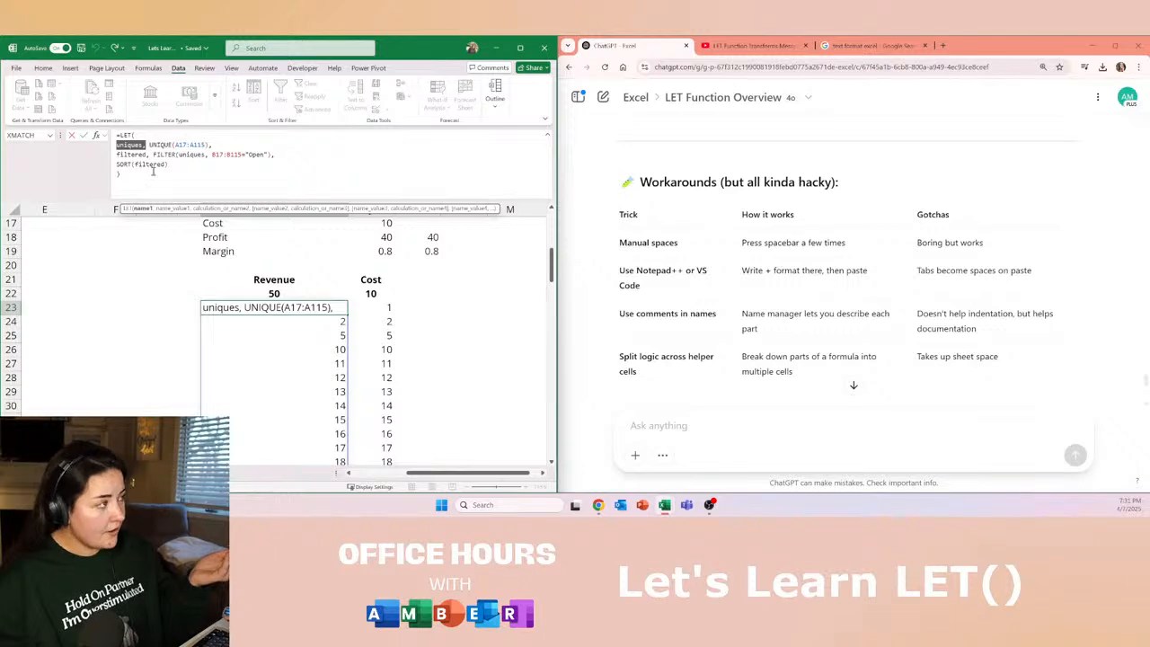
{"action": "key", "text": "Escape"}
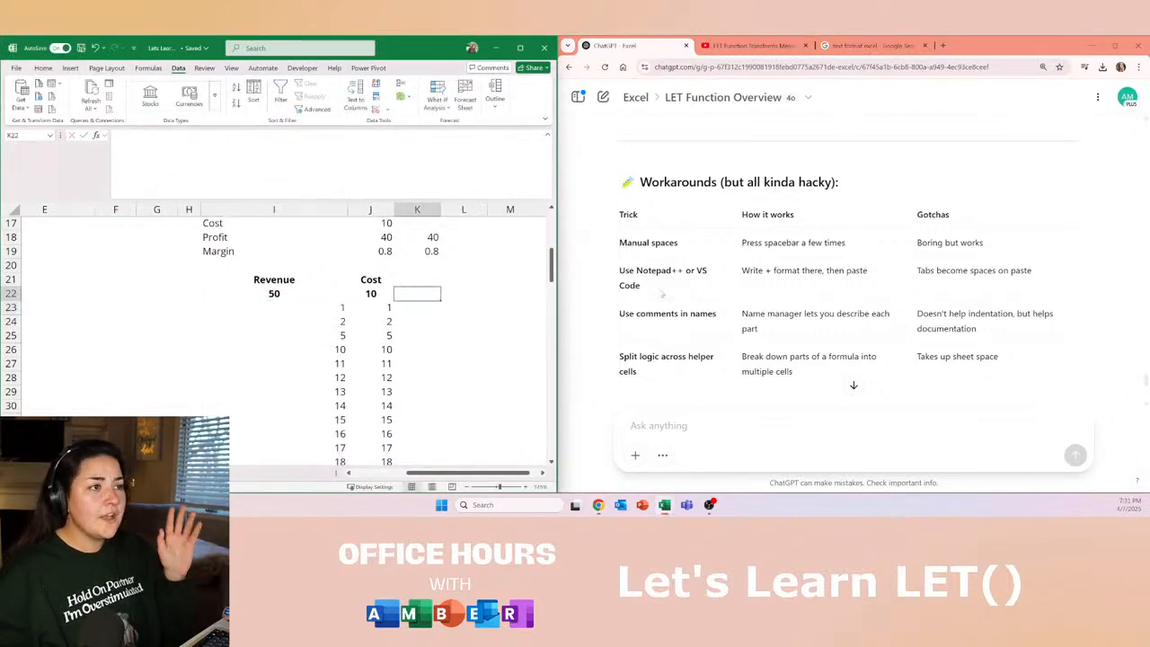
Switch to the ChatGPT conversation and read its pro tip on tools for complex formulas at the end of the answer.
{"action": "scroll", "coordinate": [736, 421], "scroll_direction": "down", "scroll_amount": 2}
{"action": "left_click", "coordinate": [854, 385]}
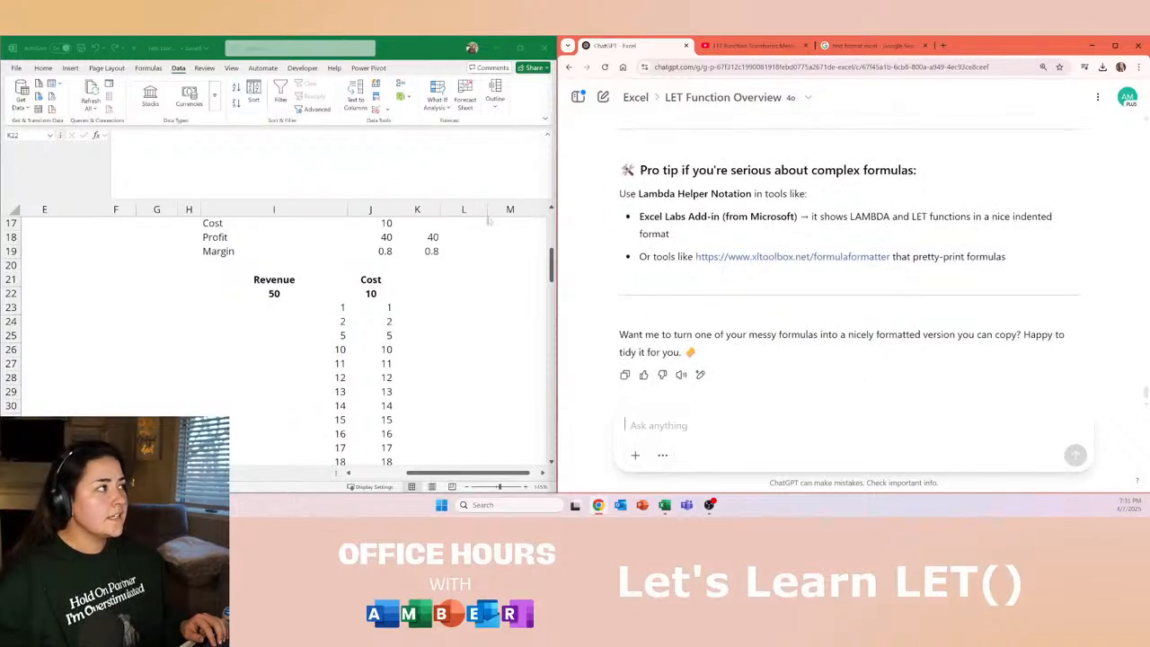
{"action": "left_click_drag", "start_coordinate": [635, 175], "coordinate": [713, 212]}
{"action": "left_click", "coordinate": [713, 212]}
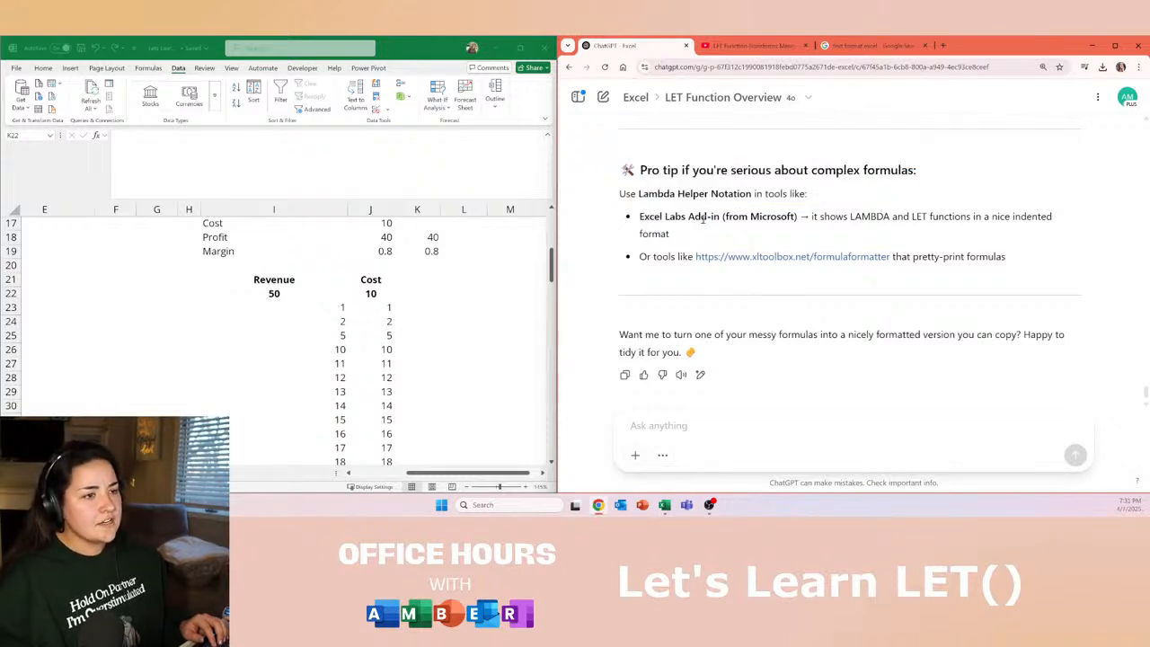
{"action": "scroll", "coordinate": [777, 368], "scroll_direction": "down", "scroll_amount": 1}
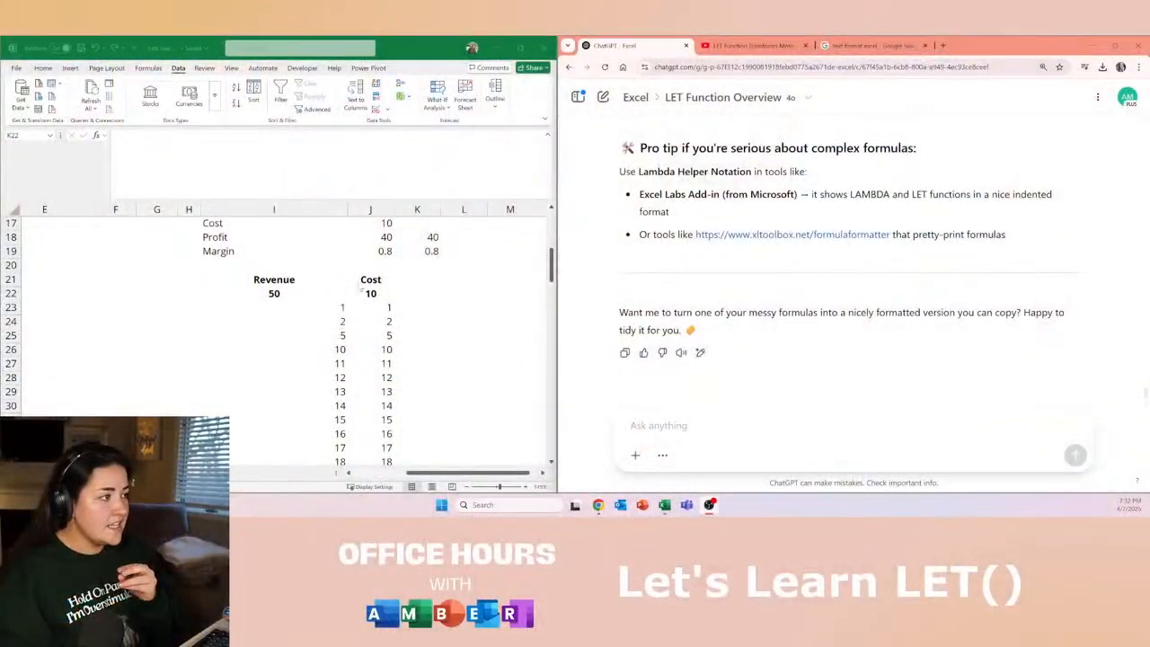
Return to Excel and compare the J23 nested formula with the I23 LET formula, highlighting the filtered name inside SORT.
{"action": "left_click", "coordinate": [344, 306]}
{"action": "left_click", "coordinate": [351, 306]}
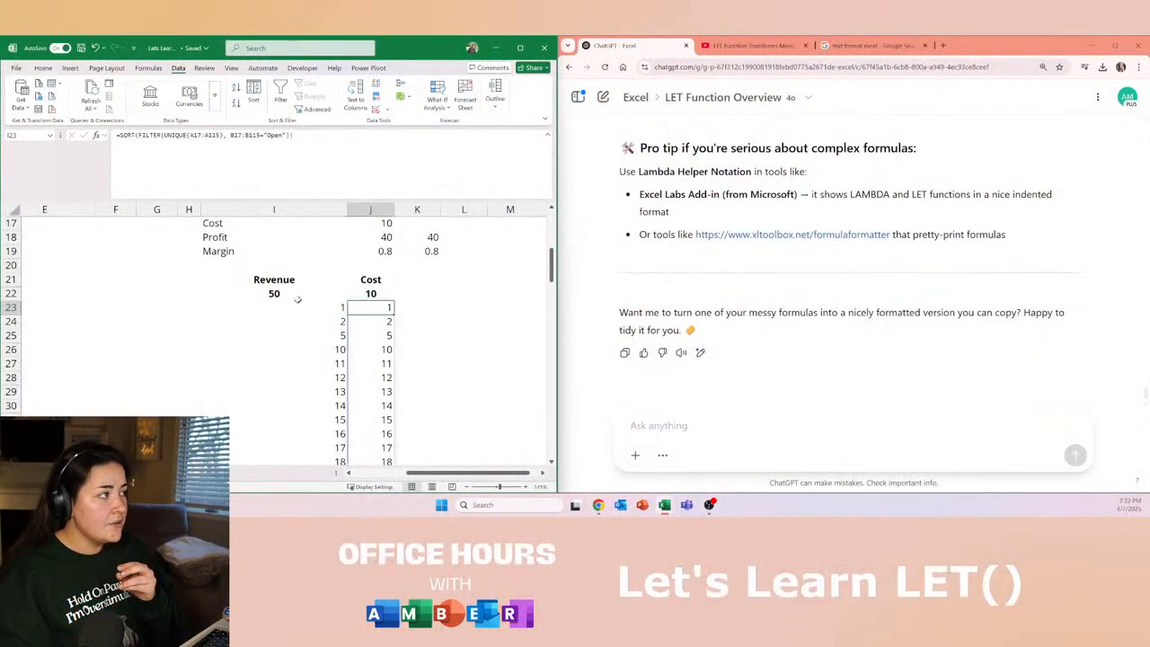
{"action": "left_click", "coordinate": [323, 307]}
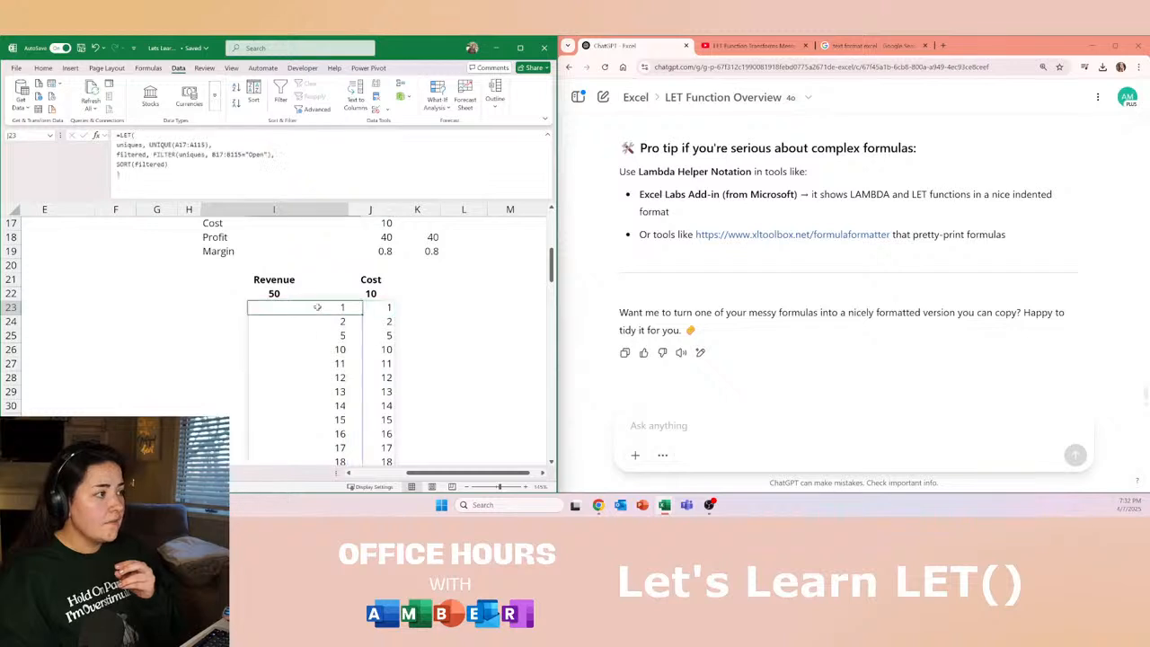
{"action": "left_click", "coordinate": [119, 147]}
{"action": "mouse_move", "coordinate": [172, 155]}
{"action": "left_mouse_down"}
{"action": "mouse_move", "coordinate": [197, 156]}
{"action": "mouse_move", "coordinate": [168, 164]}
{"action": "left_mouse_up"}
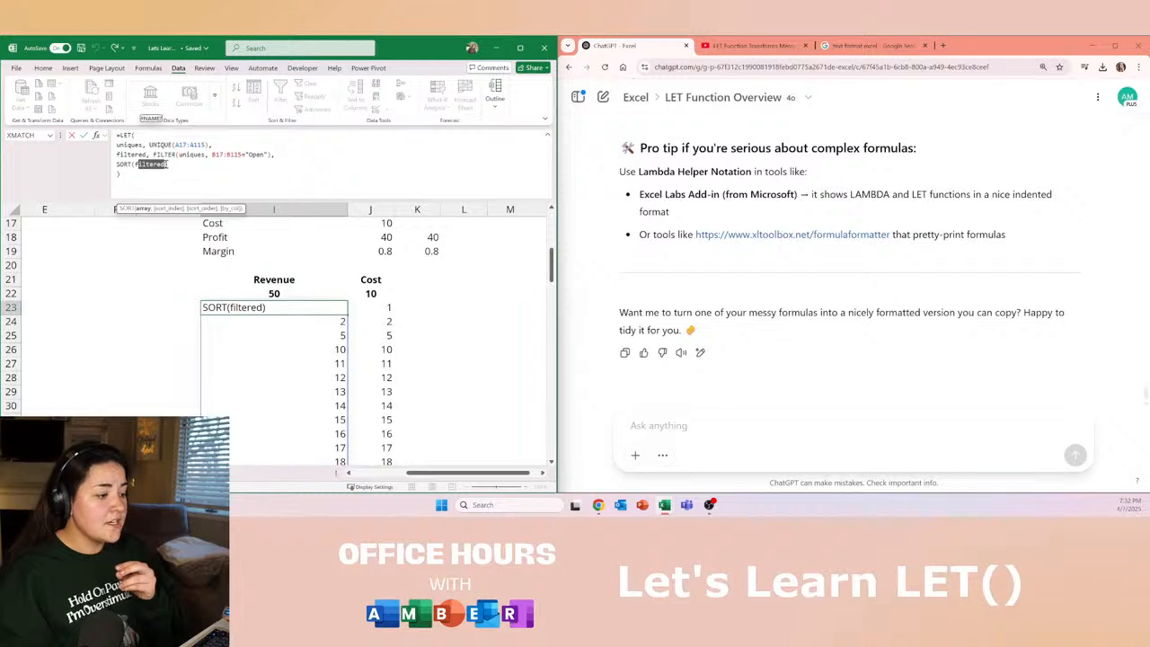
{"action": "key", "text": "Return"}
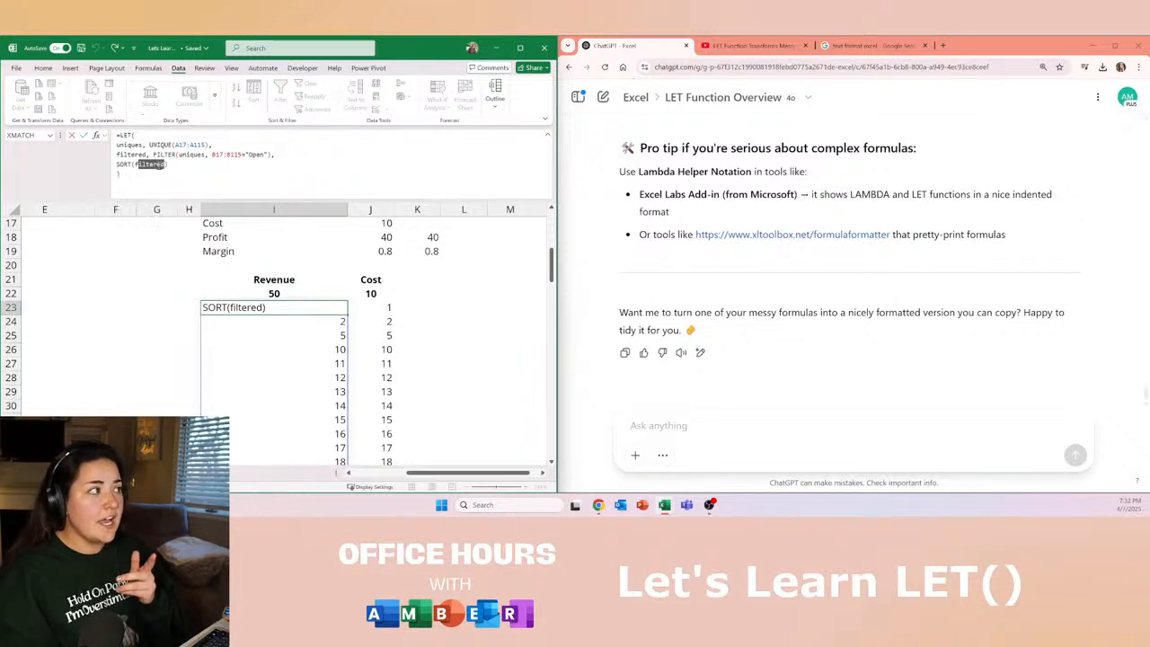
{"action": "left_click", "coordinate": [318, 311]}
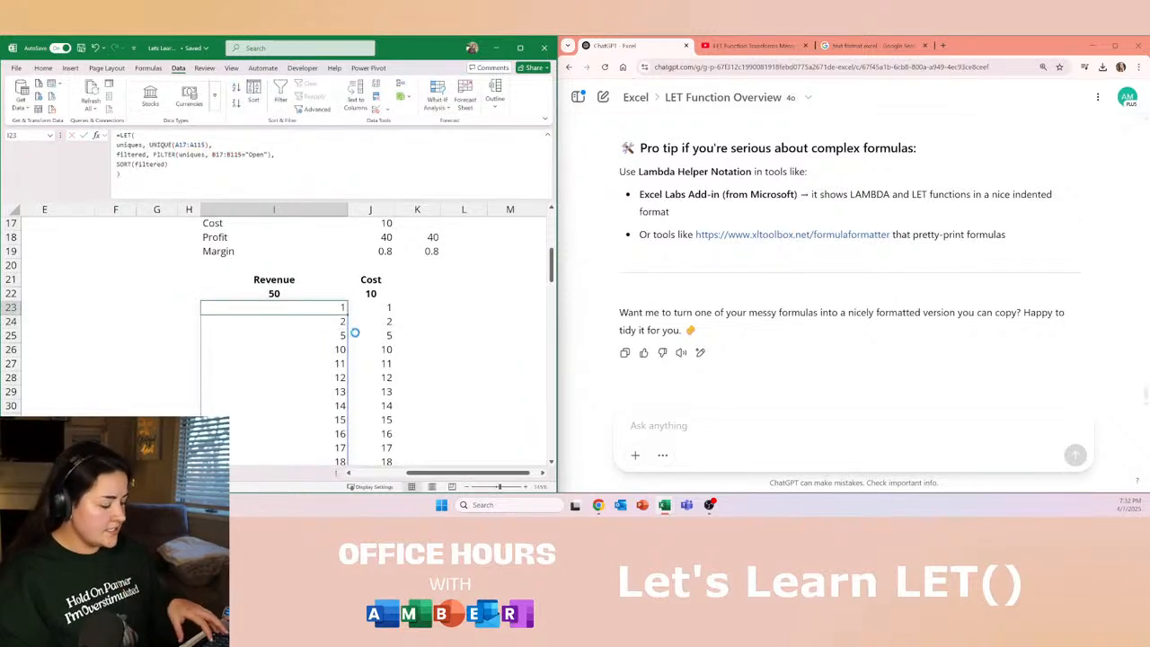
Start a multi-line LET formula in L23 that defines a as 100*230498235 and b as today()-123.
{"action": "left_click", "coordinate": [415, 307]}
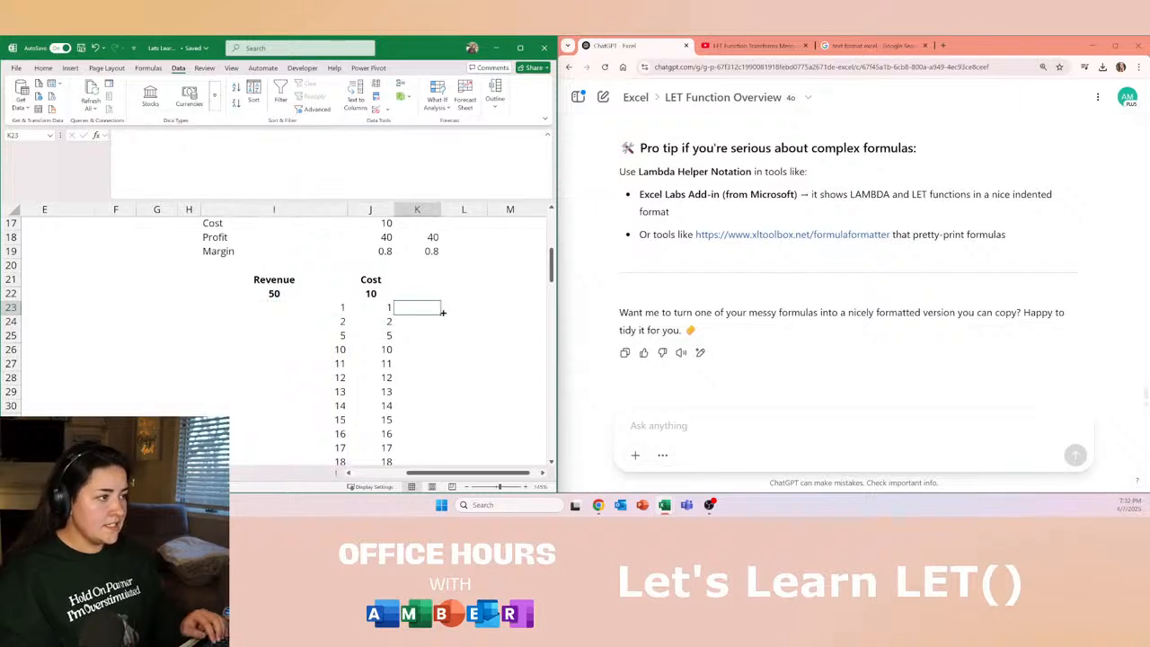
{"action": "left_click", "coordinate": [447, 307]}
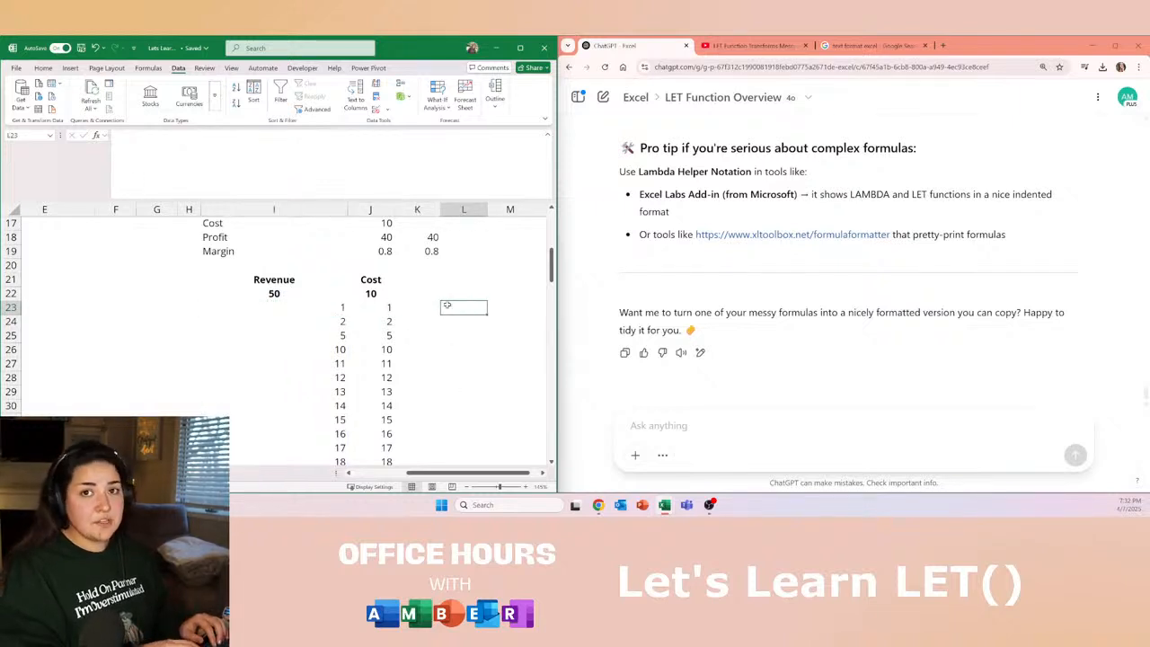
{"action": "type", "text": "=let("}
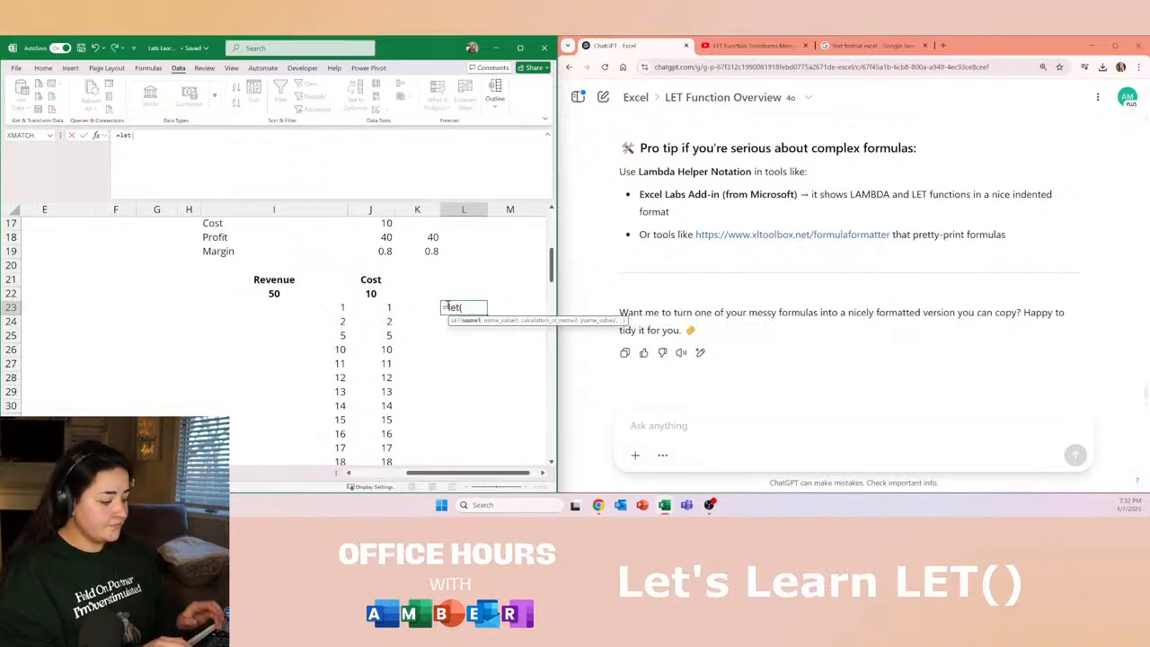
{"action": "key", "text": "alt+Return"}
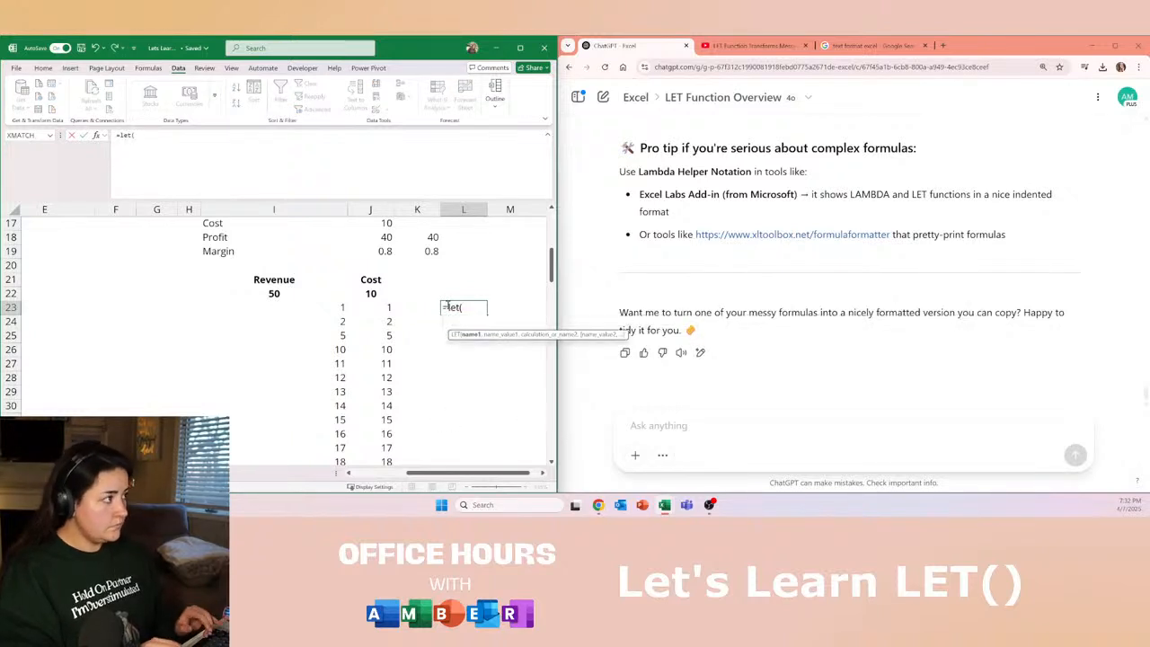
{"action": "type", "text": "a,"}
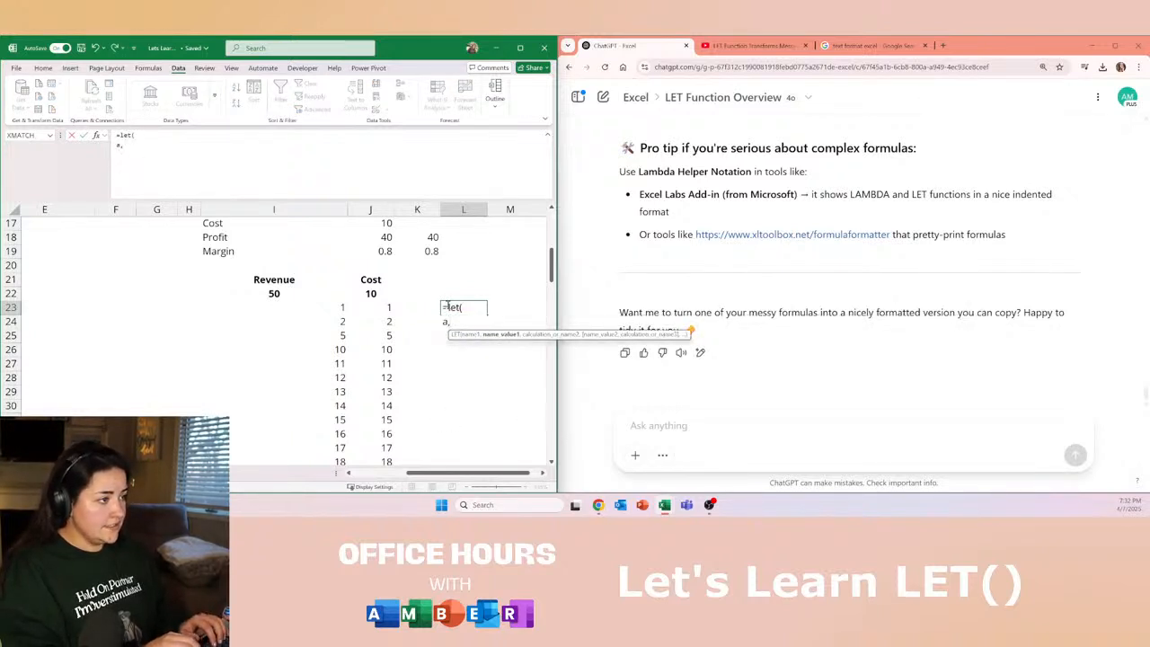
{"action": "type", "text": "100*230498235,"}
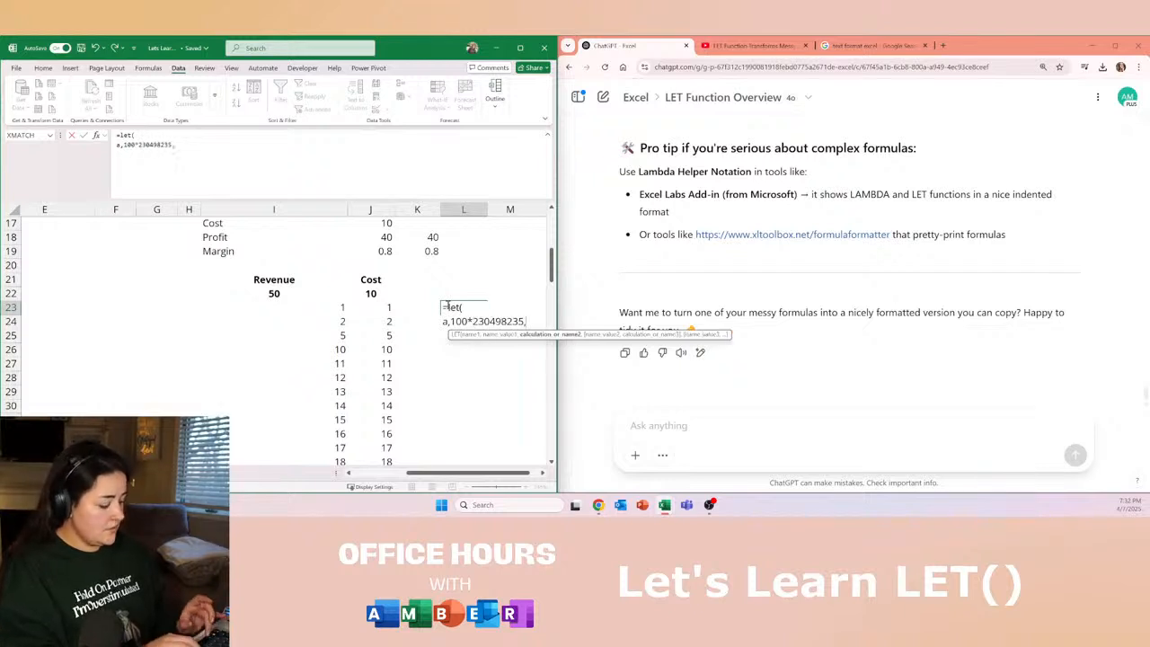
{"action": "key", "text": "alt+Return"}
{"action": "type", "text": "b,"}
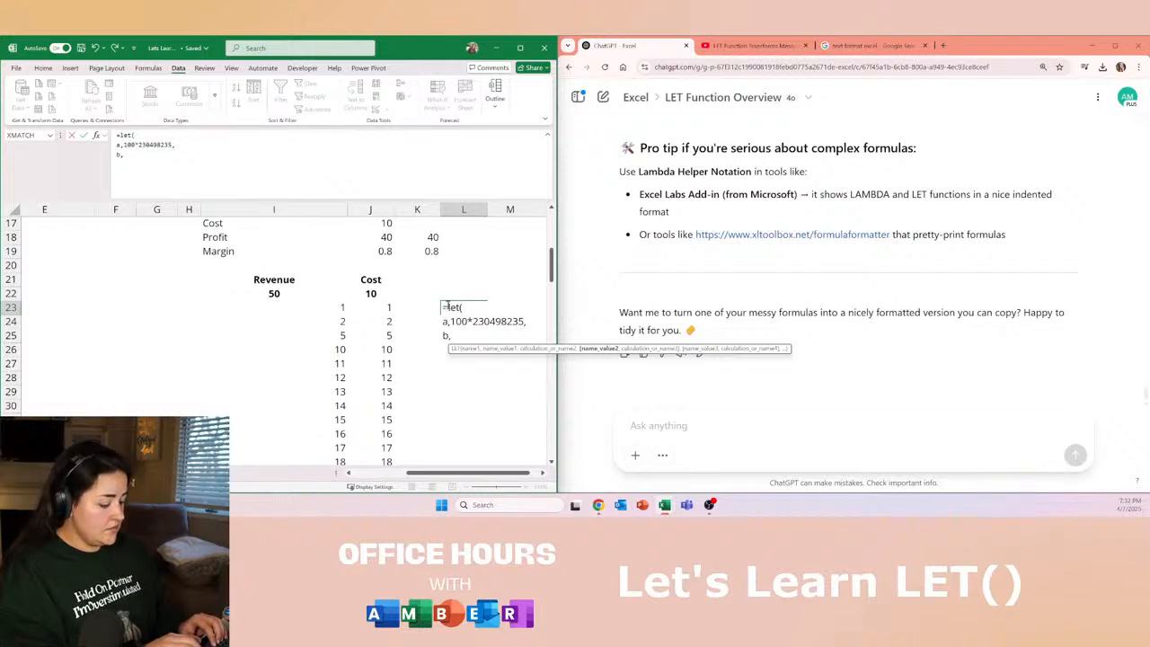
{"action": "type", "text": "today()"}
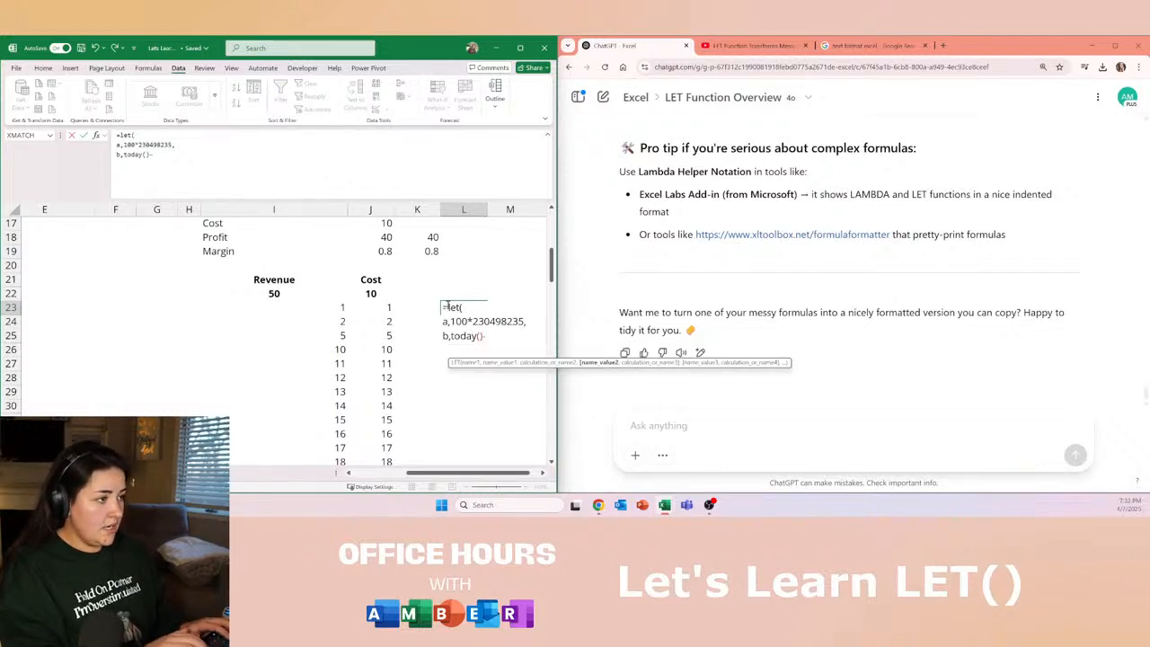
{"action": "type", "text": "-123,"}
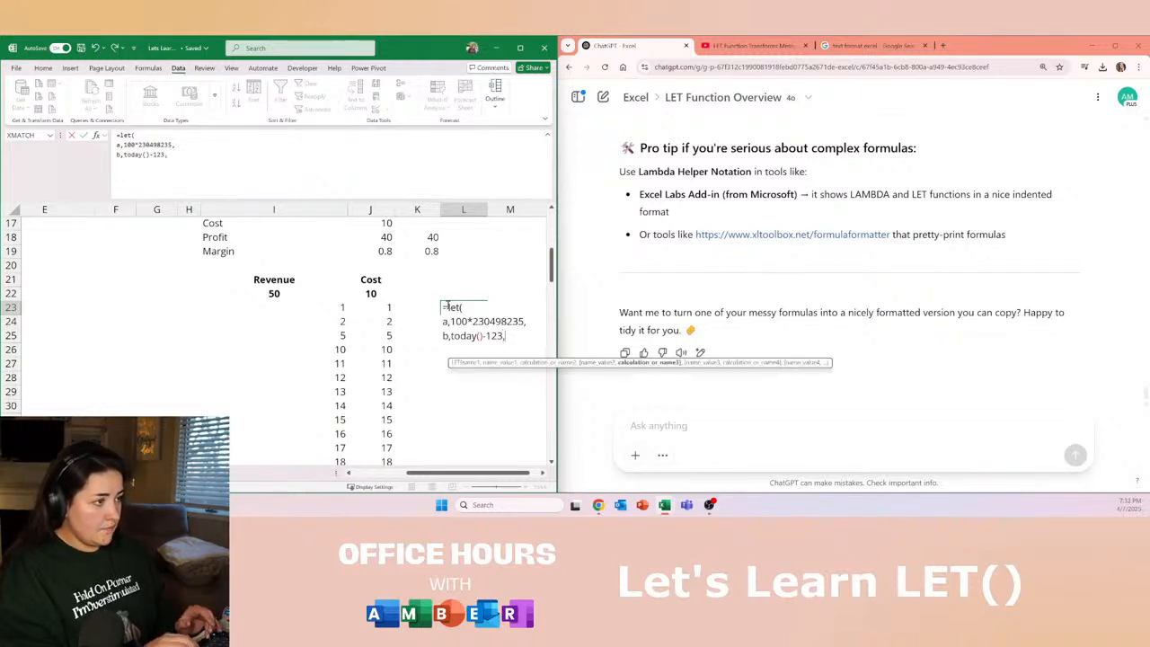
Add a line defining c as rand() and a closing line d,a+b+c to the LET formula in L23.
{"action": "key", "text": "alt+Return"}
{"action": "type", "text": "c,"}
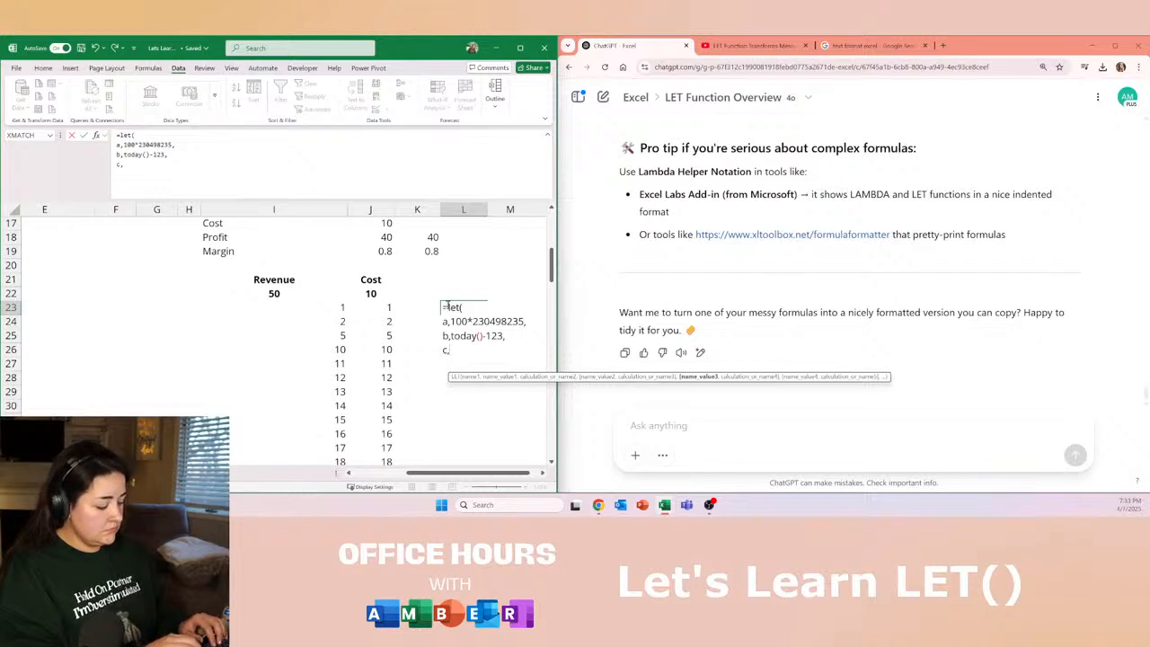
{"action": "type", "text": "randb"}
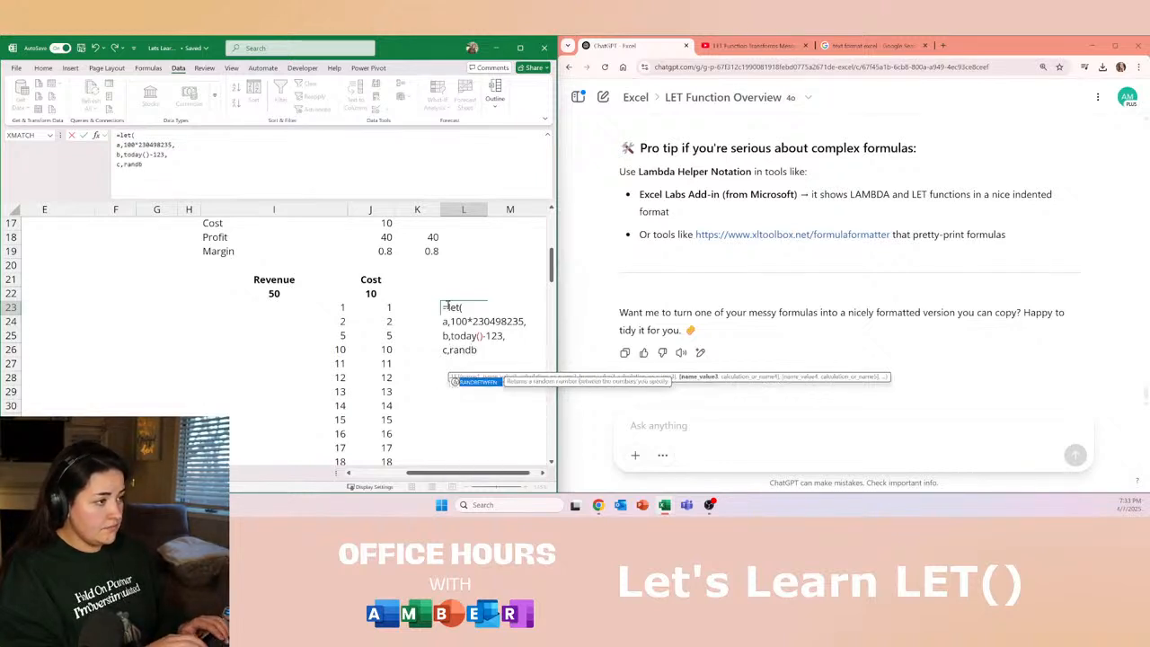
{"action": "key", "text": "BackSpace"}
{"action": "type", "text": "()"}
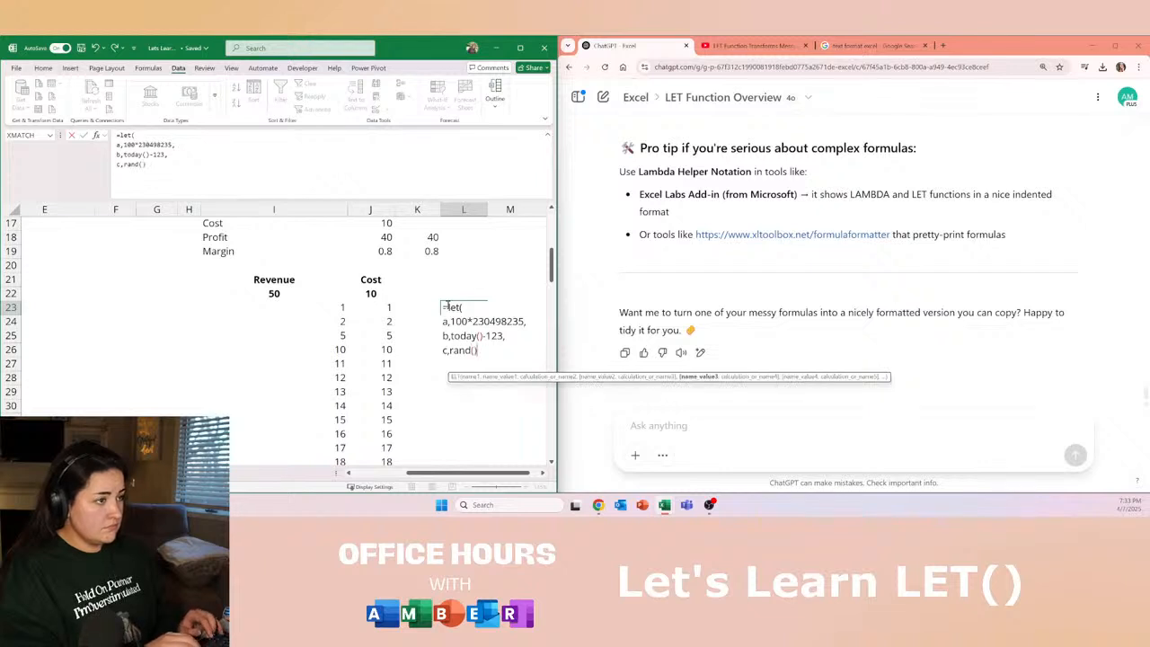
{"action": "type", "text": ","}
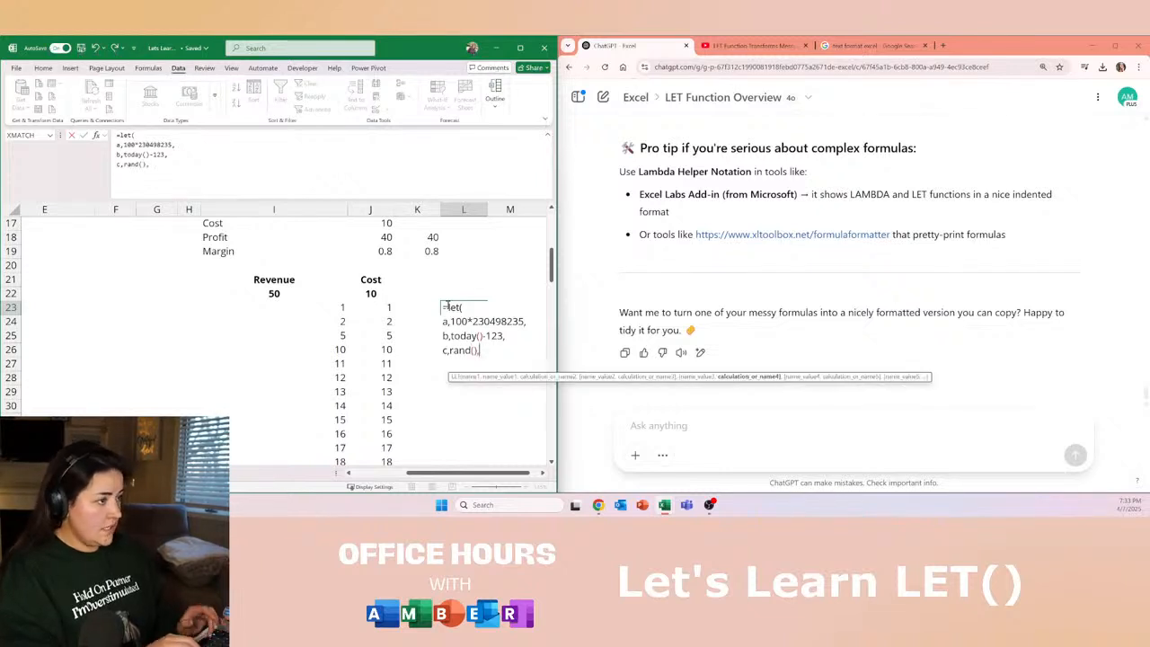
{"action": "key", "text": "alt+Return"}
{"action": "type", "text": "d,a+b+c)"}
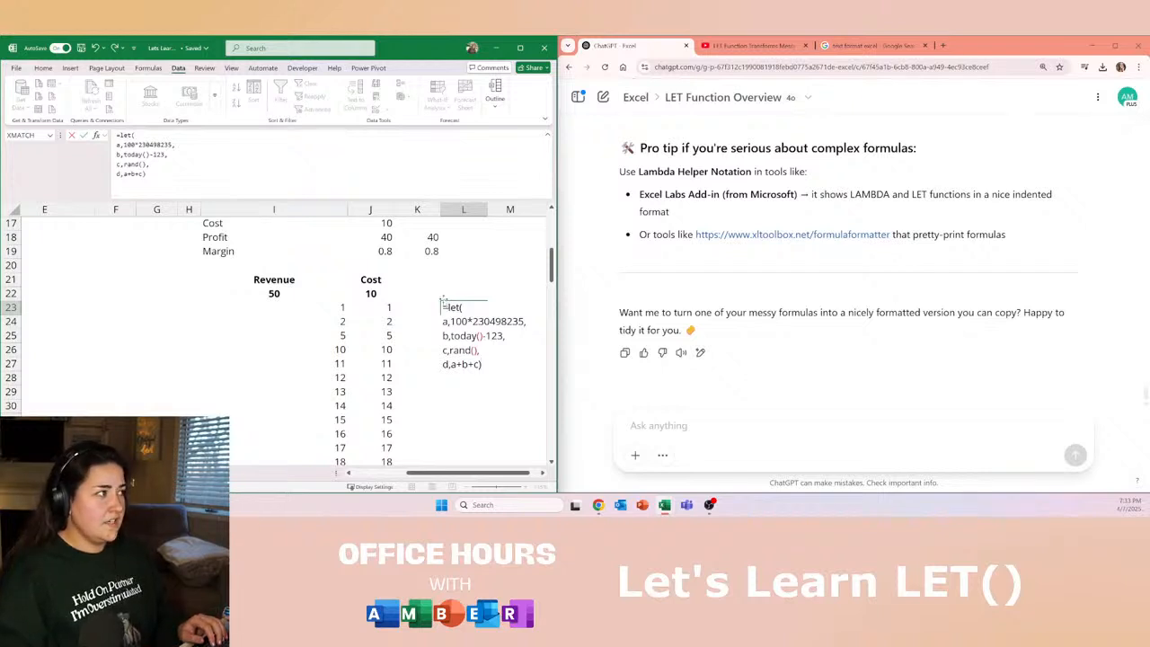
Remove the name d from the last line so a+b+c is the final calculation, and enter the L23 formula.
{"action": "left_click", "coordinate": [117, 171]}
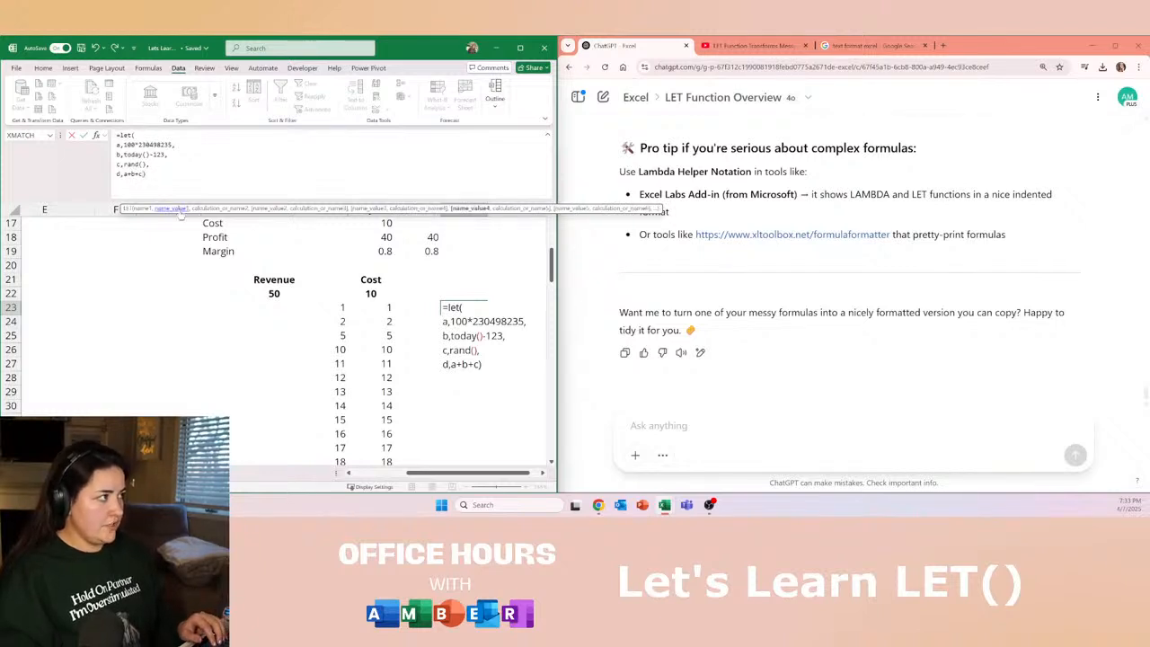
{"action": "key", "text": "BackSpace"}
{"action": "key", "text": "BackSpace"}
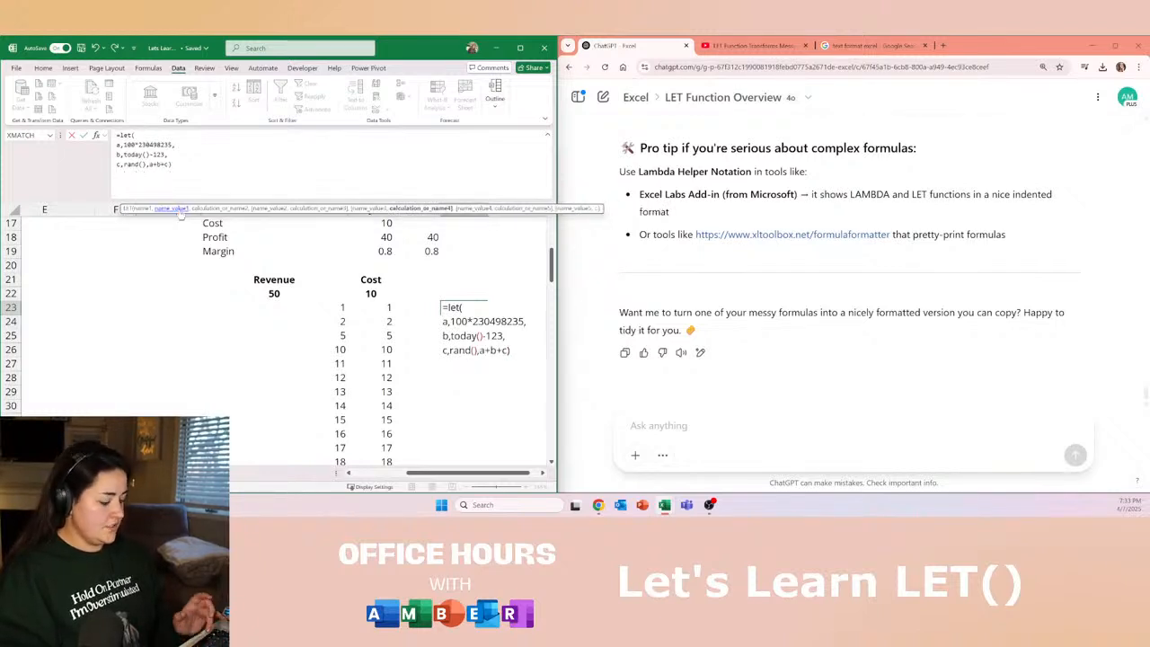
{"action": "key", "text": "Return"}
{"action": "key", "text": "Up"}
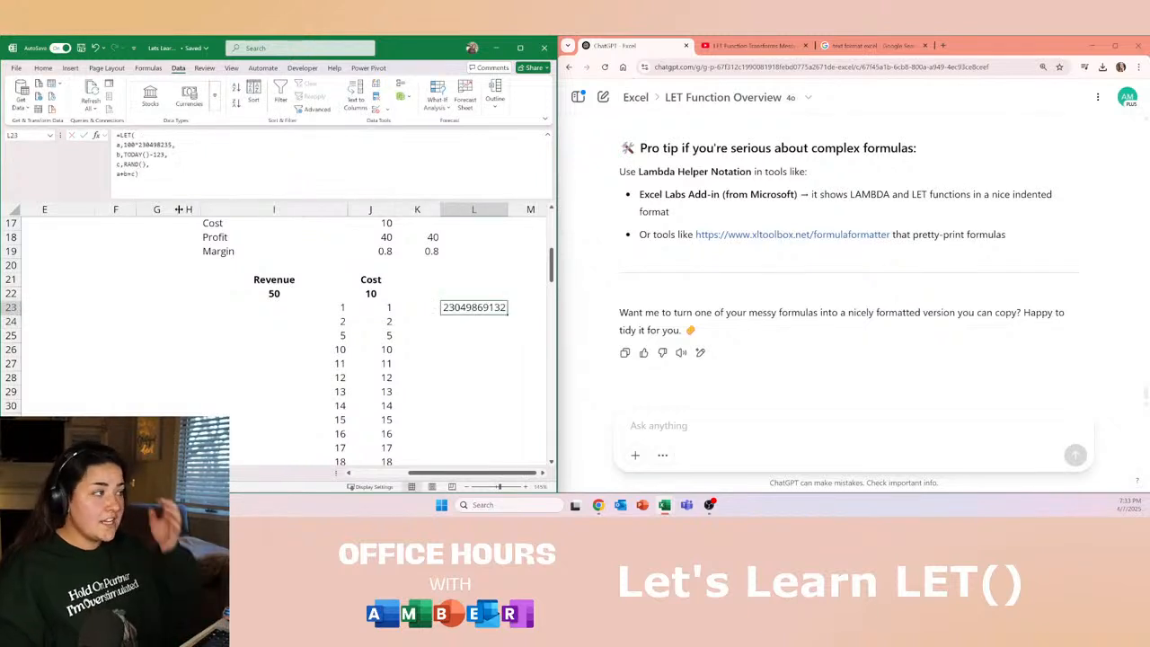
Highlight the a, b and c definitions in the L23 formula, and change its final calculation to a+b.
{"action": "left_click", "coordinate": [138, 167]}
{"action": "left_click_drag", "start_coordinate": [115, 144], "coordinate": [189, 167]}
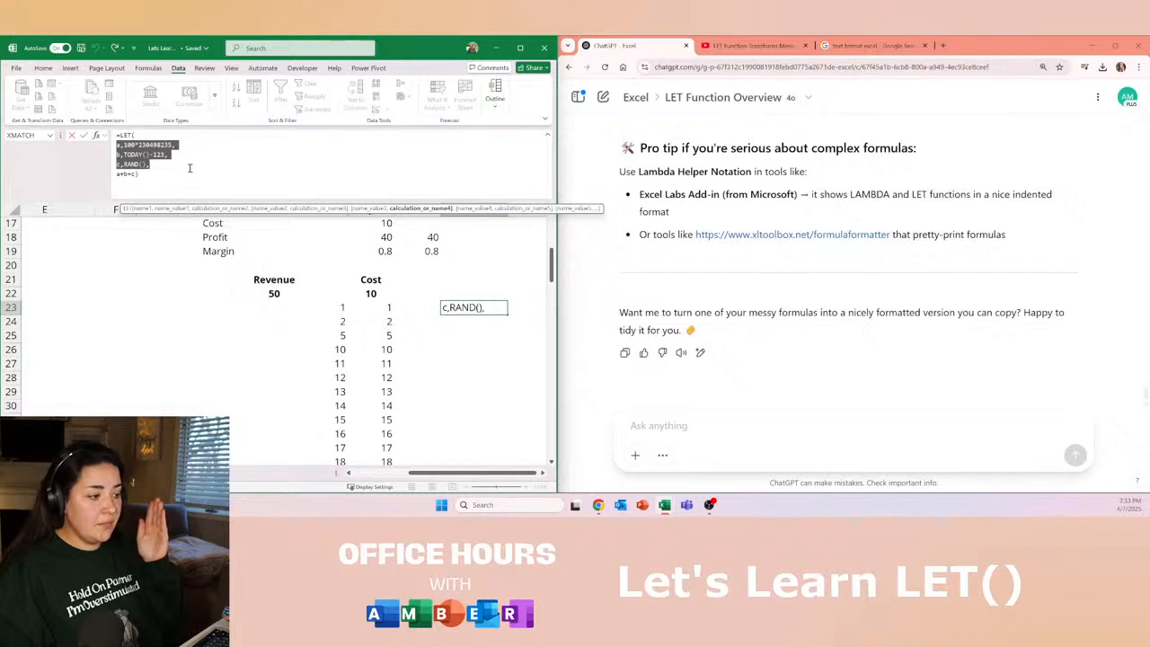
{"action": "left_click", "coordinate": [142, 175]}
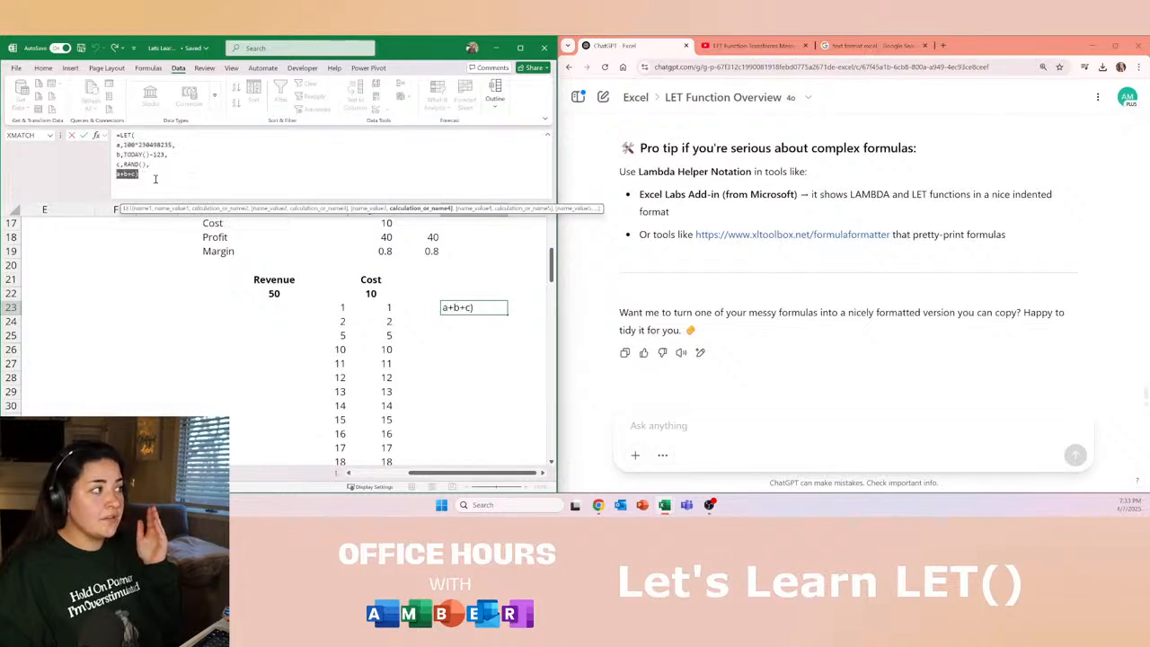
{"action": "key", "text": "BackSpace"}
{"action": "key", "text": "BackSpace"}
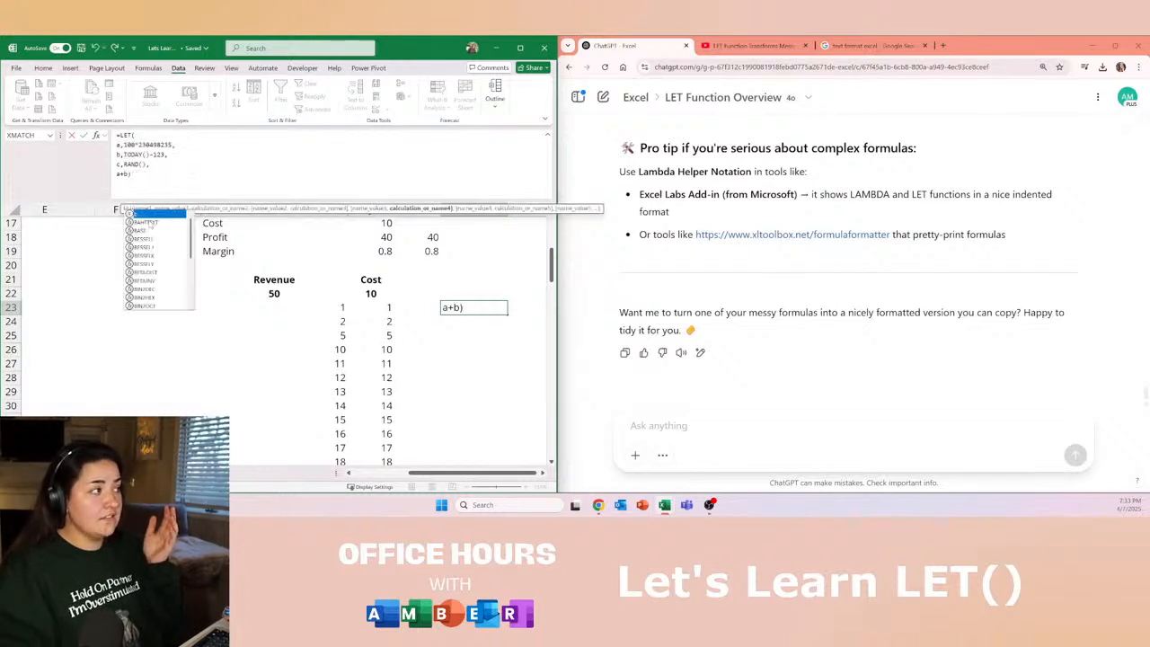
{"action": "key", "text": "ctrl+Return"}
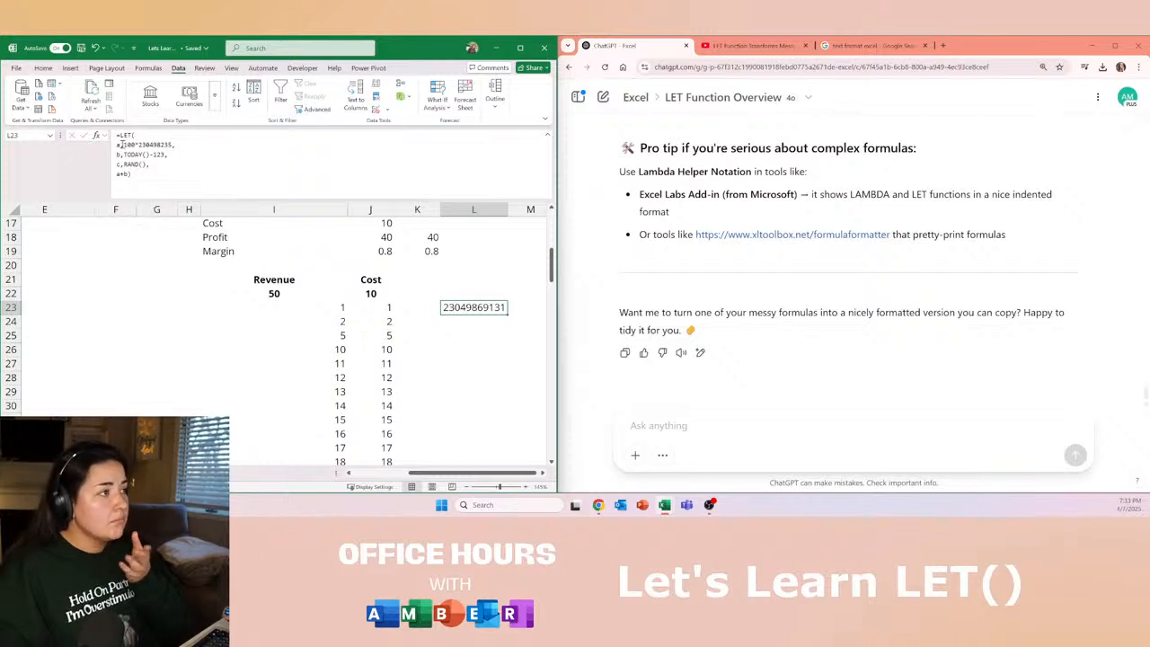
Review the LET formula in L23 as a whole, highlighting all of its lines.
{"action": "left_click", "coordinate": [126, 170]}
{"action": "key", "text": "ctrl+a"}
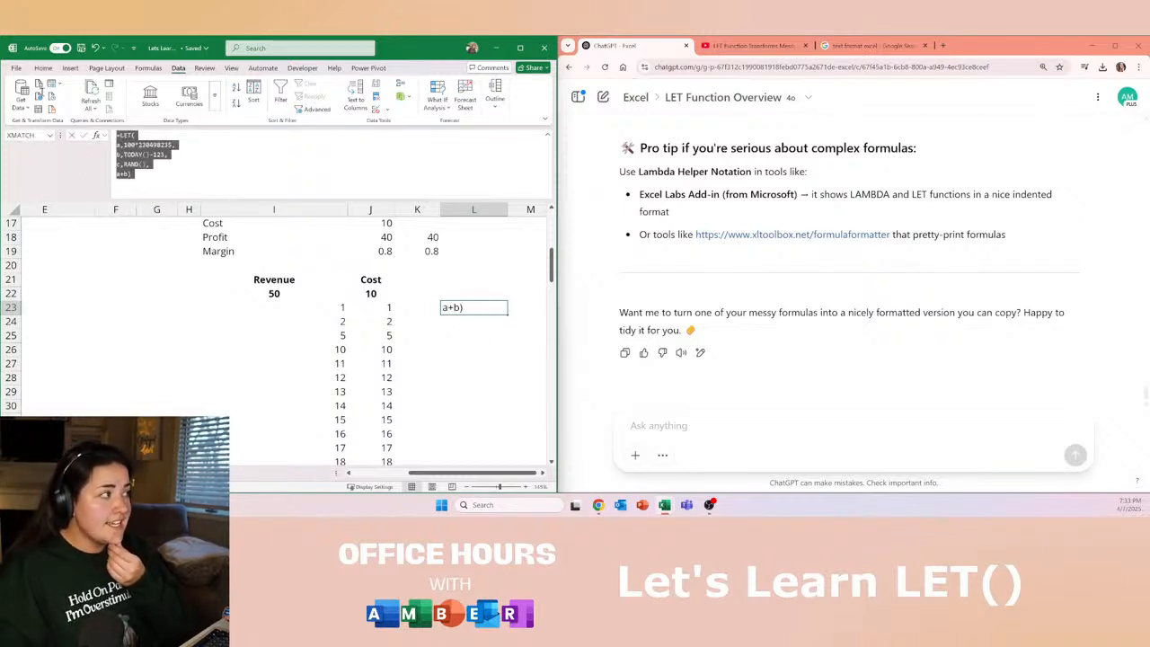
{"action": "key", "text": "Return"}
{"action": "type", "text": "=l"}
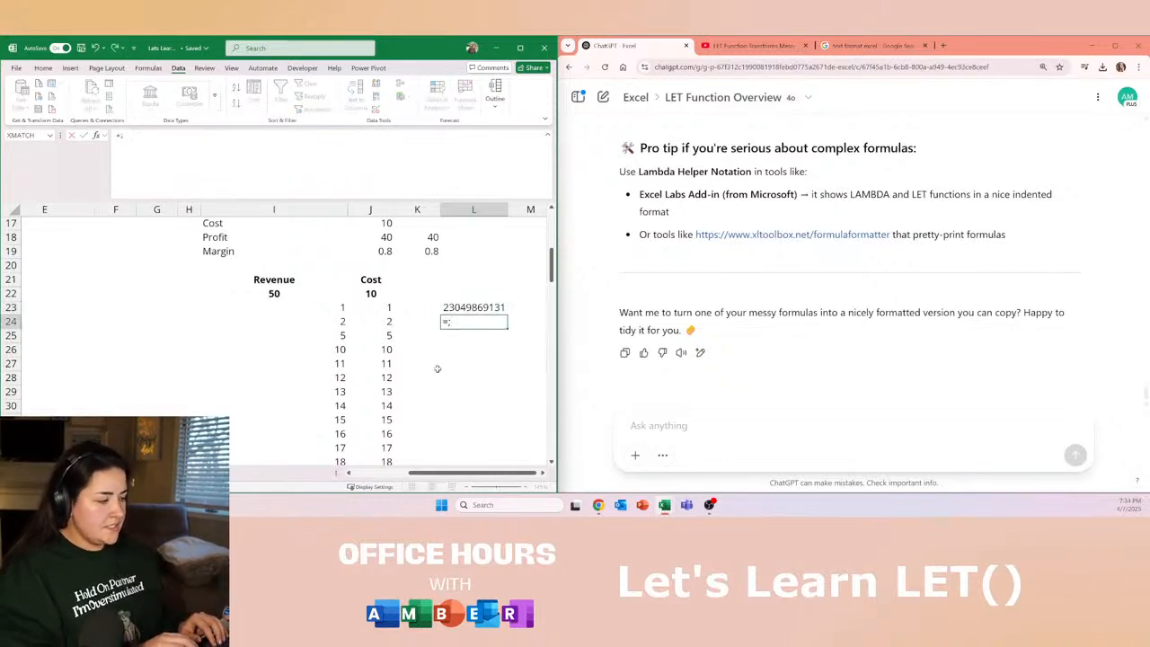
{"action": "type", "text": "amda"}
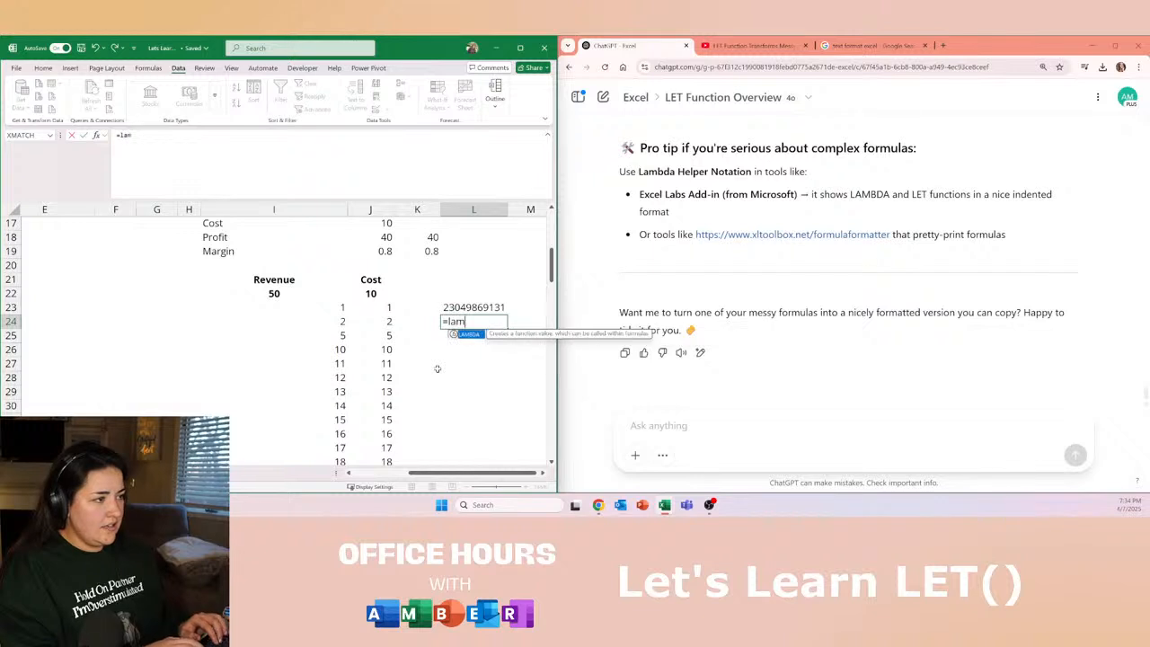
{"action": "key", "text": "BackSpace"}
{"action": "key", "text": "BackSpace"}
{"action": "type", "text": "b"}
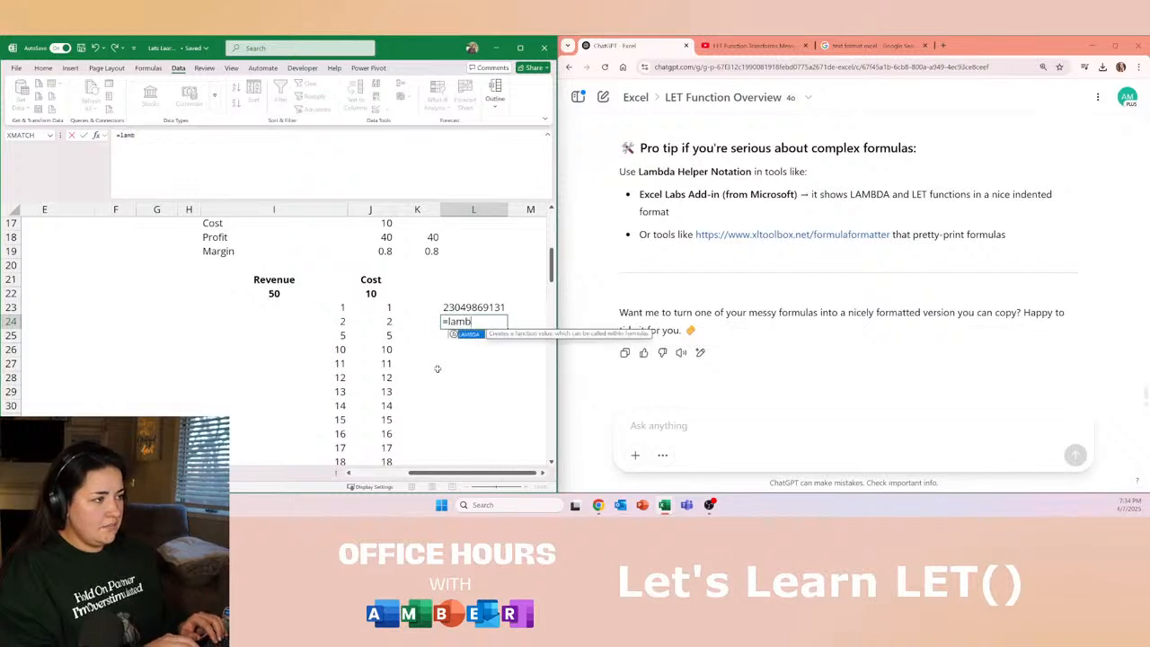
{"action": "type", "text": "da("}
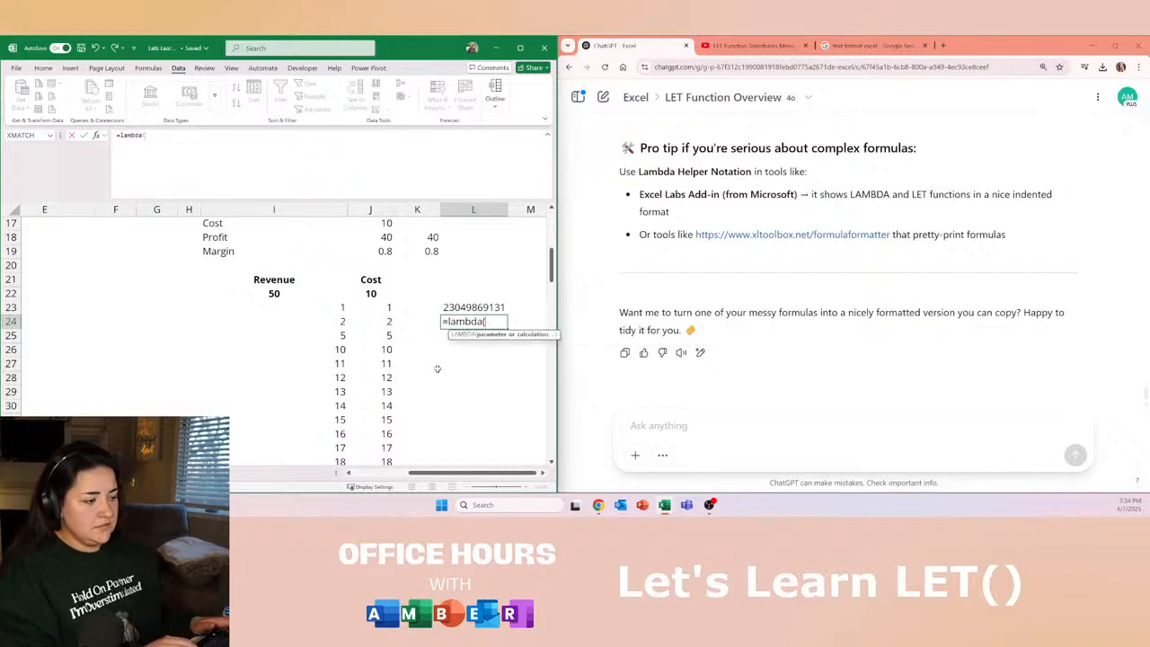
{"action": "key", "text": "Escape"}
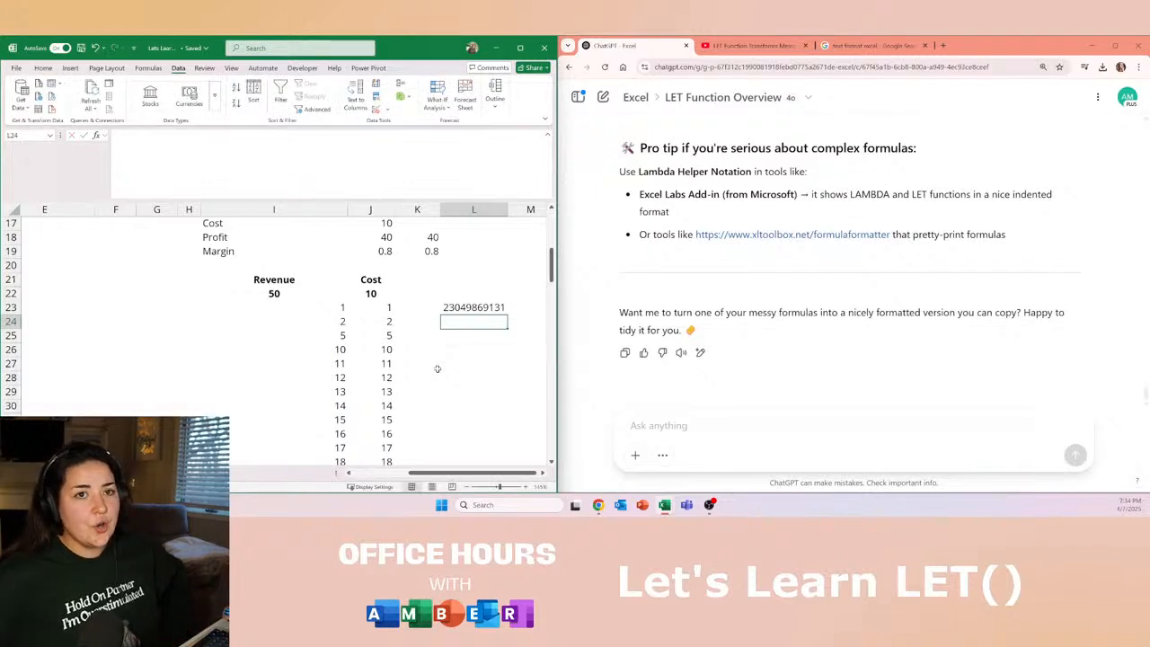
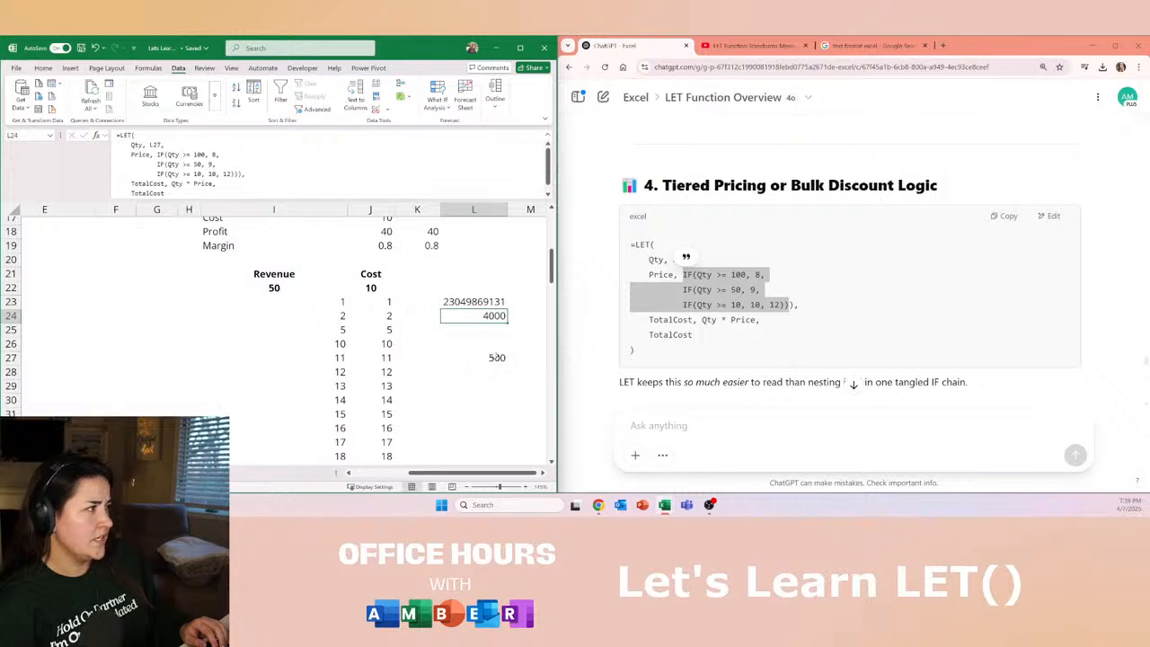
Test the tiered pricing formula in L24 by setting the quantity in L27 to 20 and finally to 120.
{"action": "left_click", "coordinate": [491, 355]}
{"action": "type", "text": "10"}
{"action": "key", "text": "Return"}
{"action": "left_click", "coordinate": [491, 356]}
{"action": "type", "text": "50"}
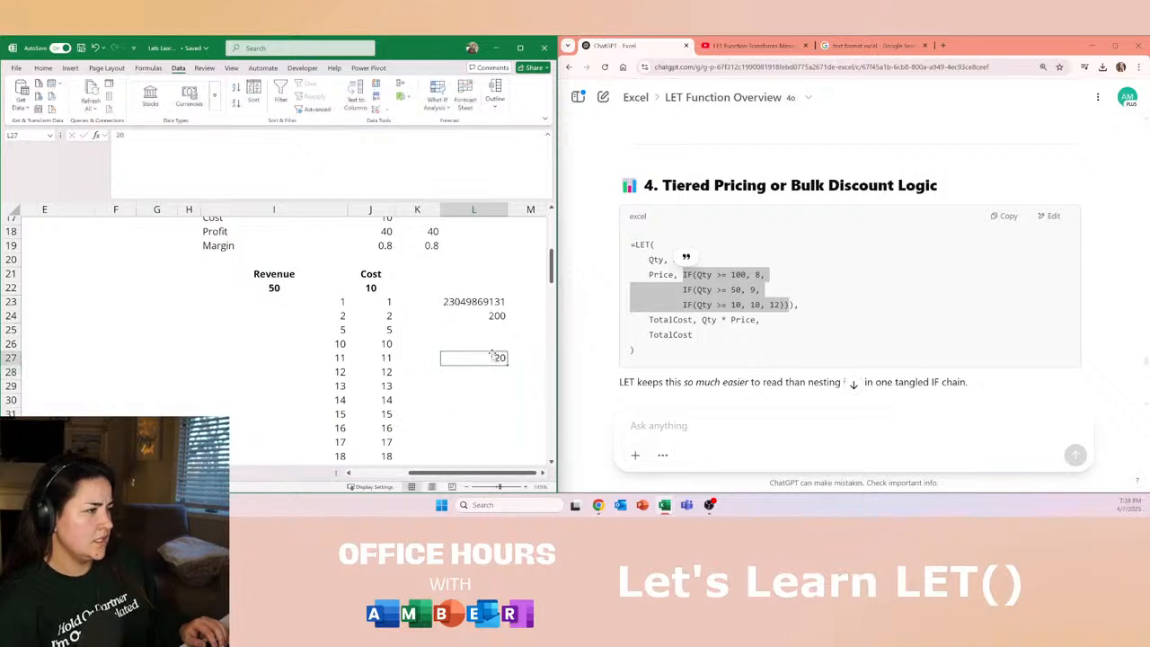
{"action": "key", "text": "Return"}
{"action": "type", "text": "120"}
{"action": "left_click", "coordinate": [492, 315]}
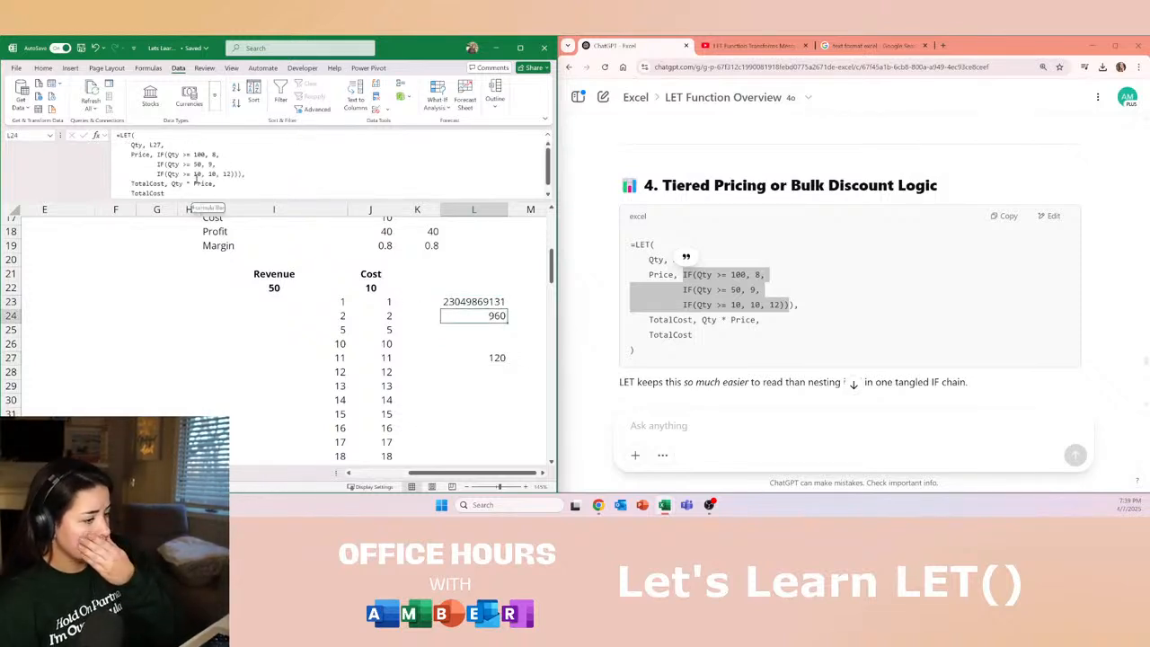
Examine the tiered pricing LET formula in L24, checking its Qty reference and highlighting the nested IF price tiers.
{"action": "left_click", "coordinate": [142, 143]}
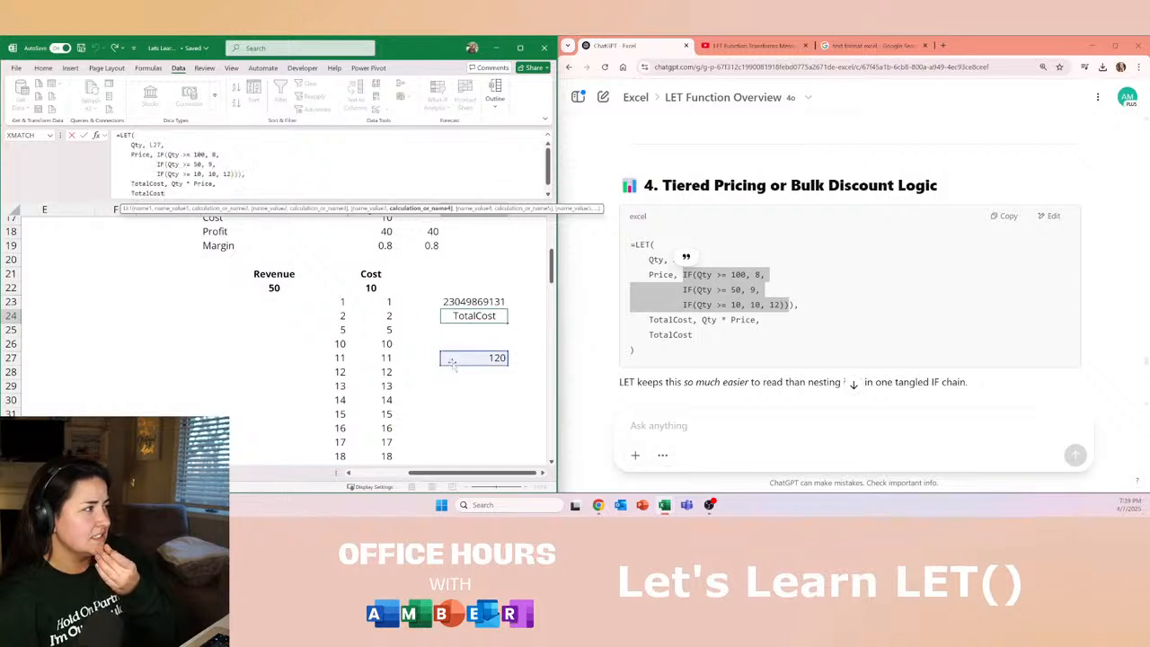
{"action": "left_click", "coordinate": [461, 383]}
{"action": "left_click", "coordinate": [469, 316]}
{"action": "left_click", "coordinate": [223, 160]}
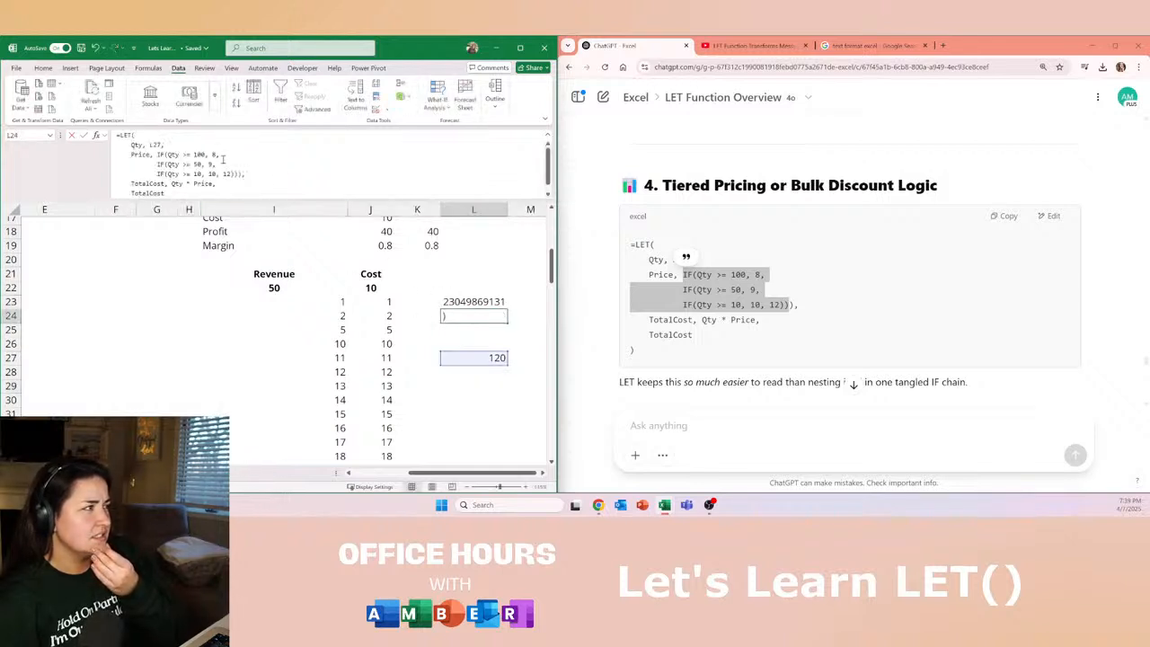
{"action": "left_click_drag", "start_coordinate": [165, 154], "coordinate": [245, 178]}
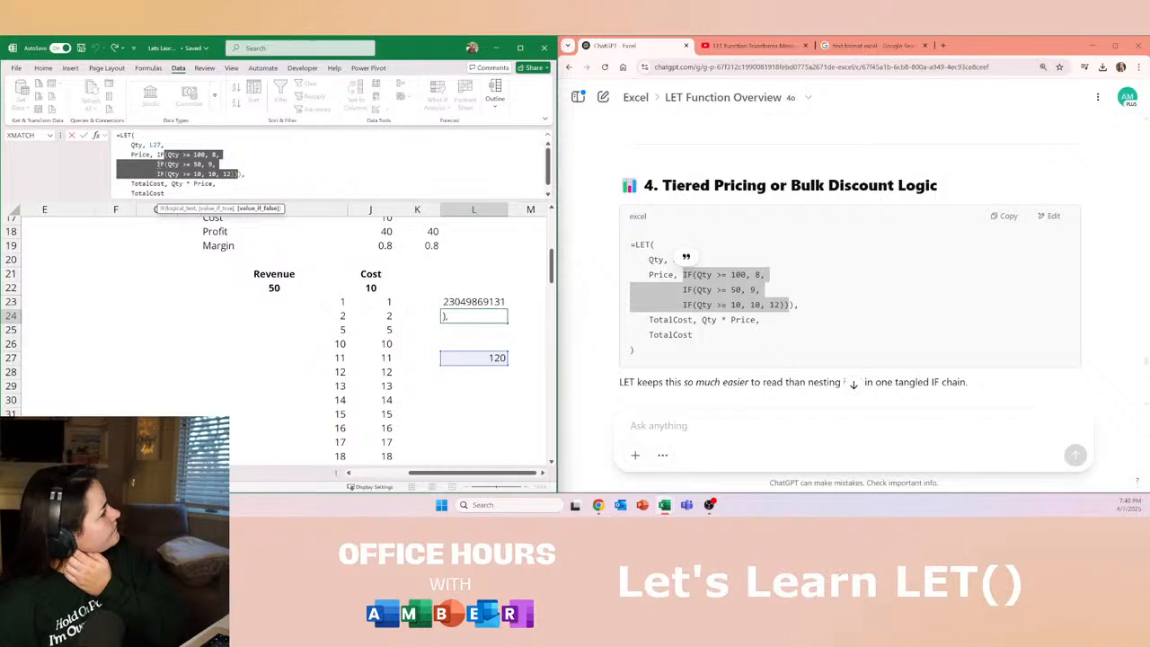
{"action": "key", "text": "Return"}
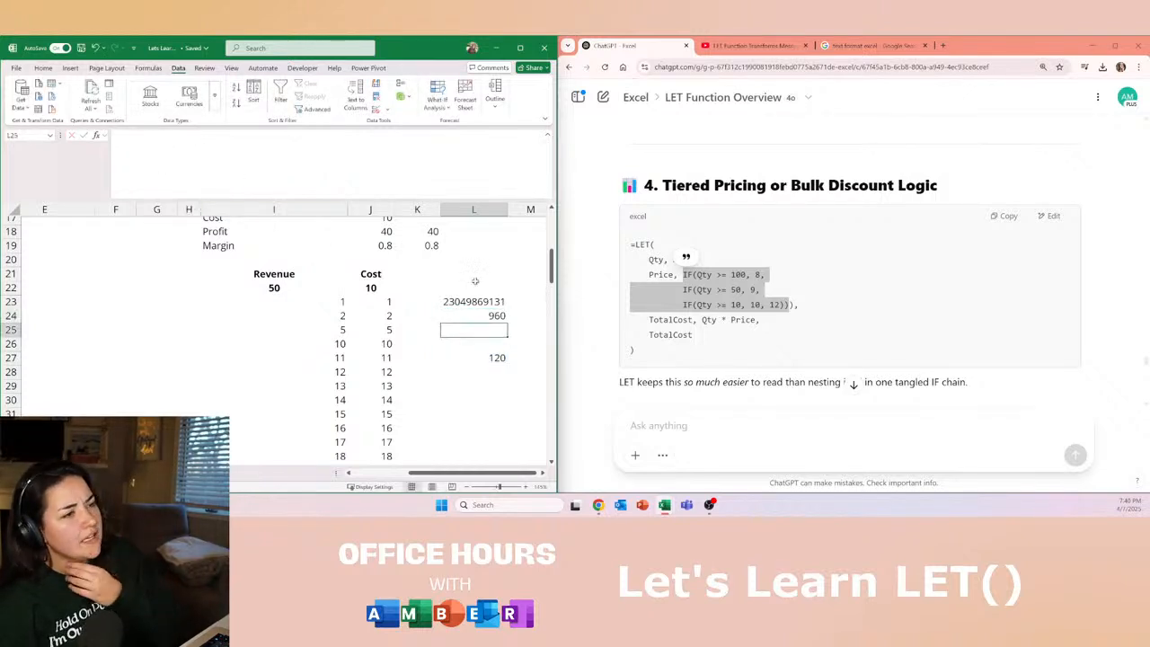
Review ChatGPT's Tiered Pricing example, highlighting its nested IF price tiers.
{"action": "scroll", "coordinate": [676, 330], "scroll_direction": "down", "scroll_amount": 2}
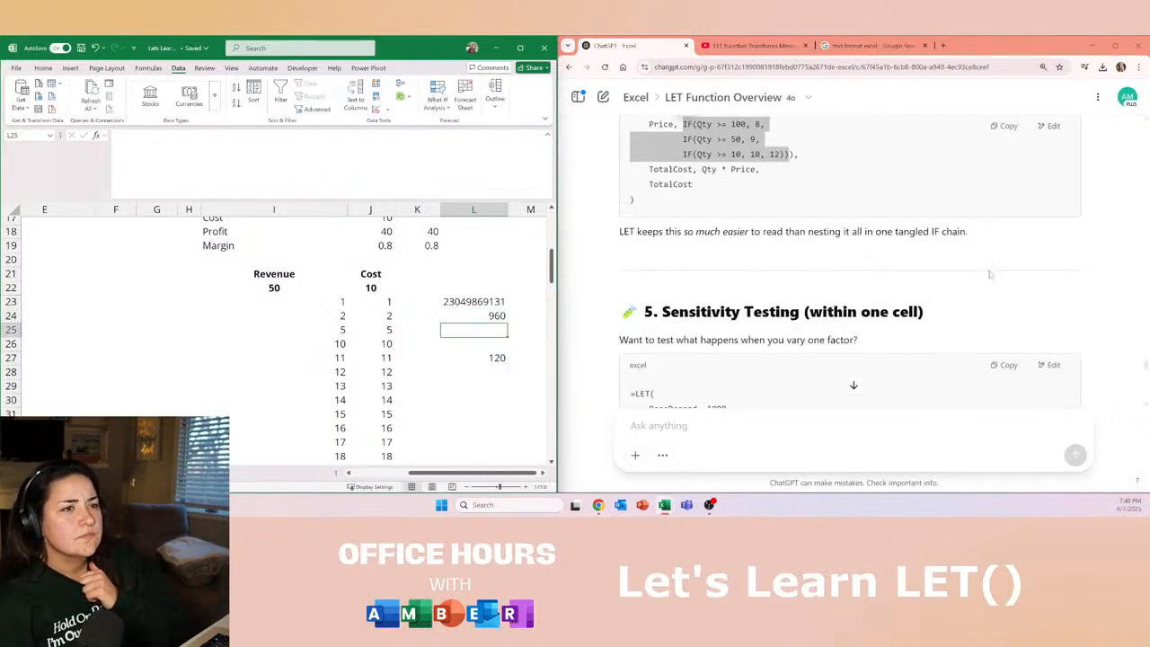
{"action": "scroll", "coordinate": [956, 285], "scroll_direction": "up", "scroll_amount": 1}
{"action": "left_click", "coordinate": [967, 331]}
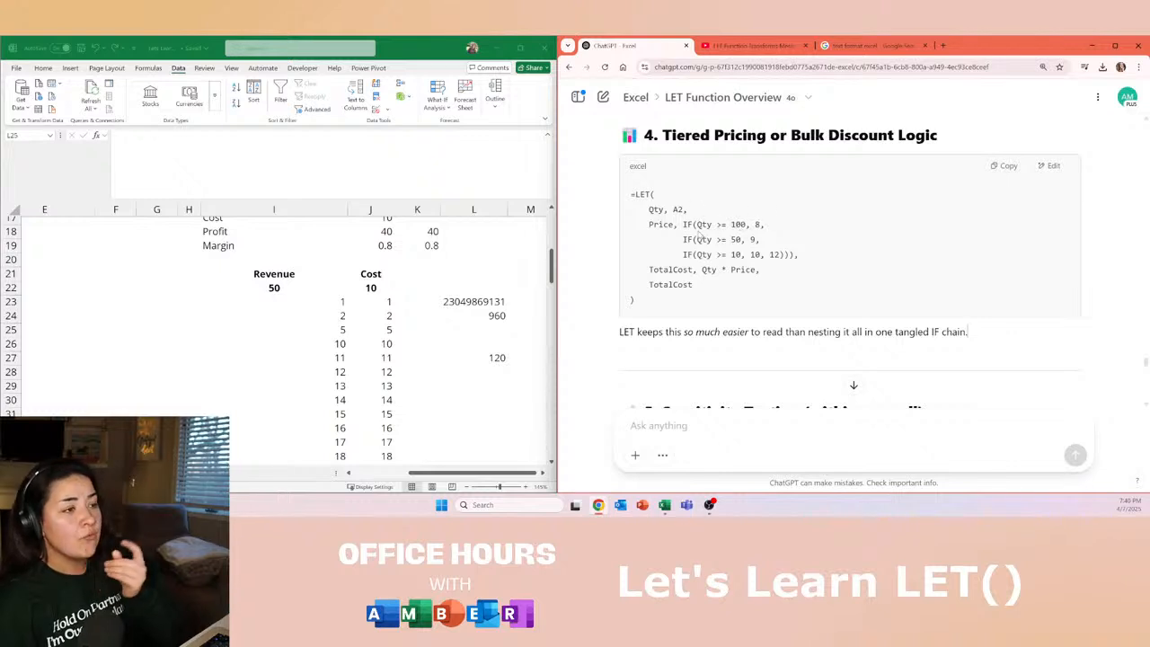
{"action": "mouse_move", "coordinate": [664, 222]}
{"action": "left_mouse_down"}
{"action": "mouse_move", "coordinate": [800, 257]}
{"action": "mouse_move", "coordinate": [656, 209]}
{"action": "mouse_move", "coordinate": [681, 225]}
{"action": "left_mouse_up"}
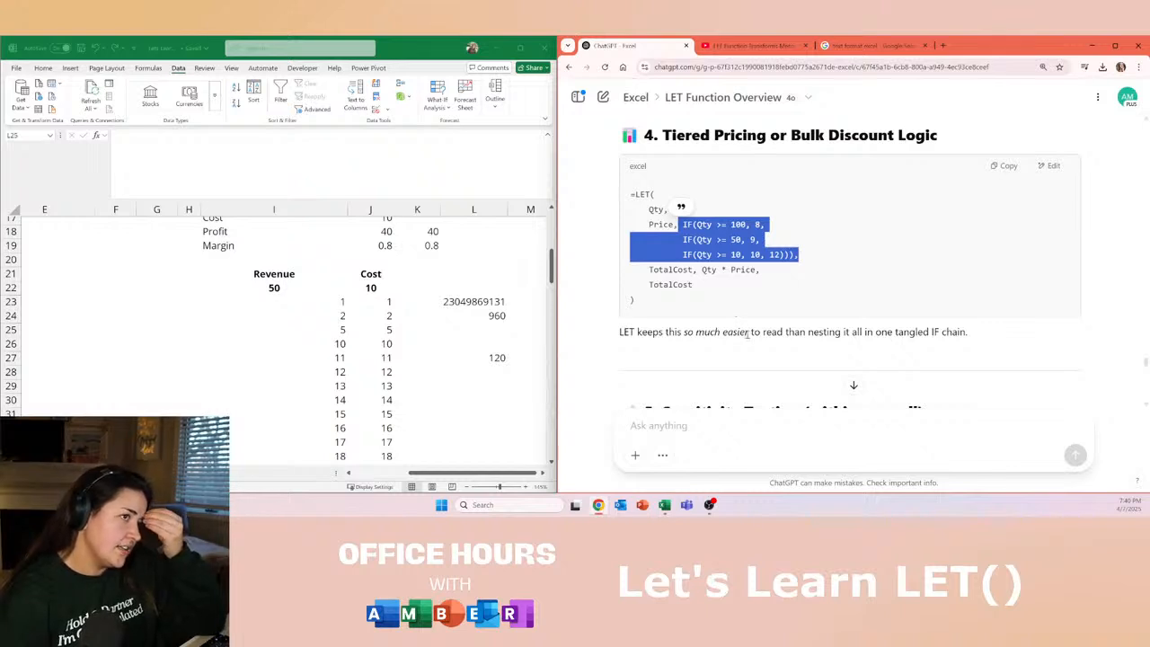
Copy the complete LET formula from ChatGPT's Sensitivity Testing example.
{"action": "scroll", "coordinate": [950, 335], "scroll_direction": "down", "scroll_amount": 3}
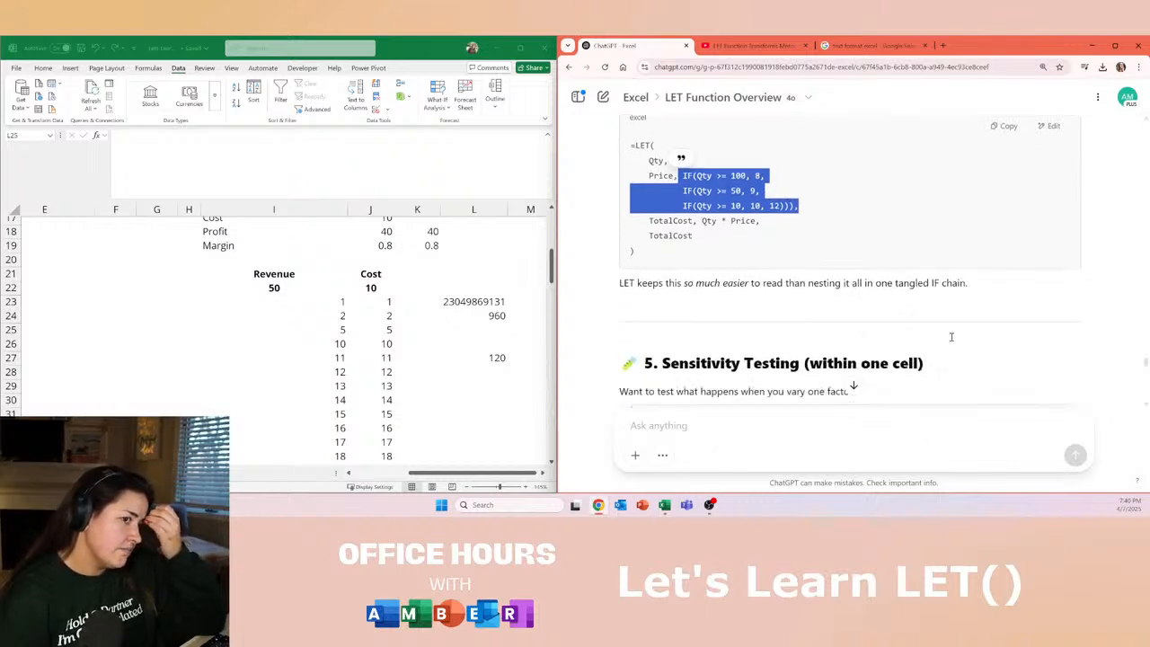
{"action": "scroll", "coordinate": [948, 341], "scroll_direction": "down", "scroll_amount": 1}
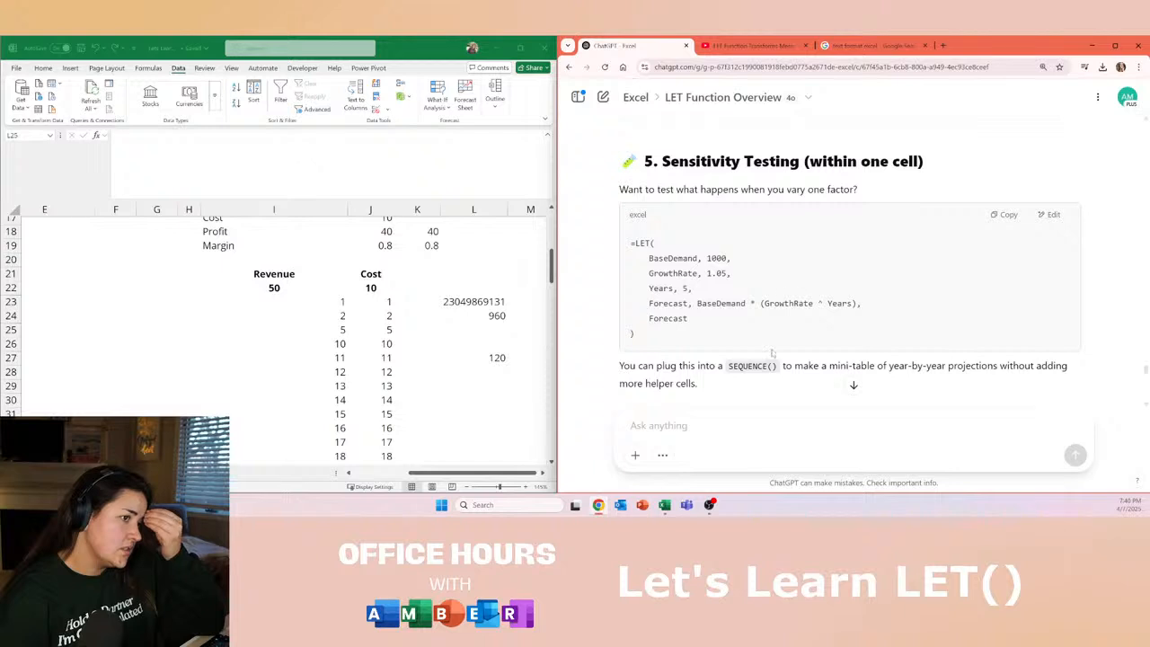
{"action": "scroll", "coordinate": [806, 357], "scroll_direction": "down", "scroll_amount": 2}
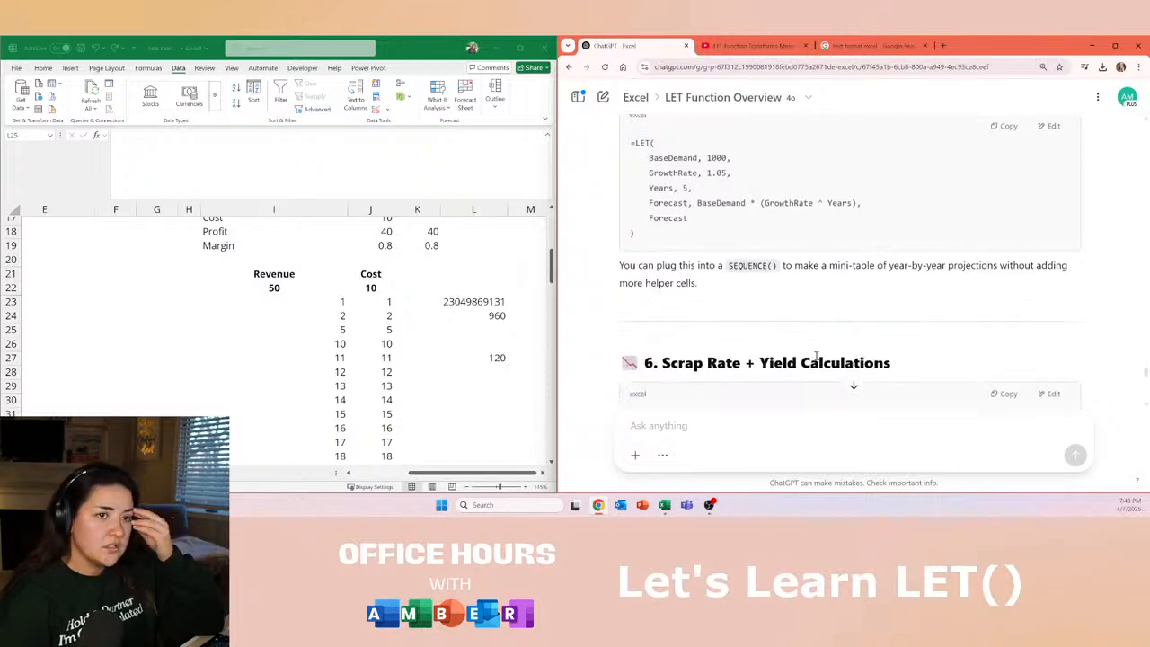
{"action": "scroll", "coordinate": [729, 308], "scroll_direction": "up", "scroll_amount": 1}
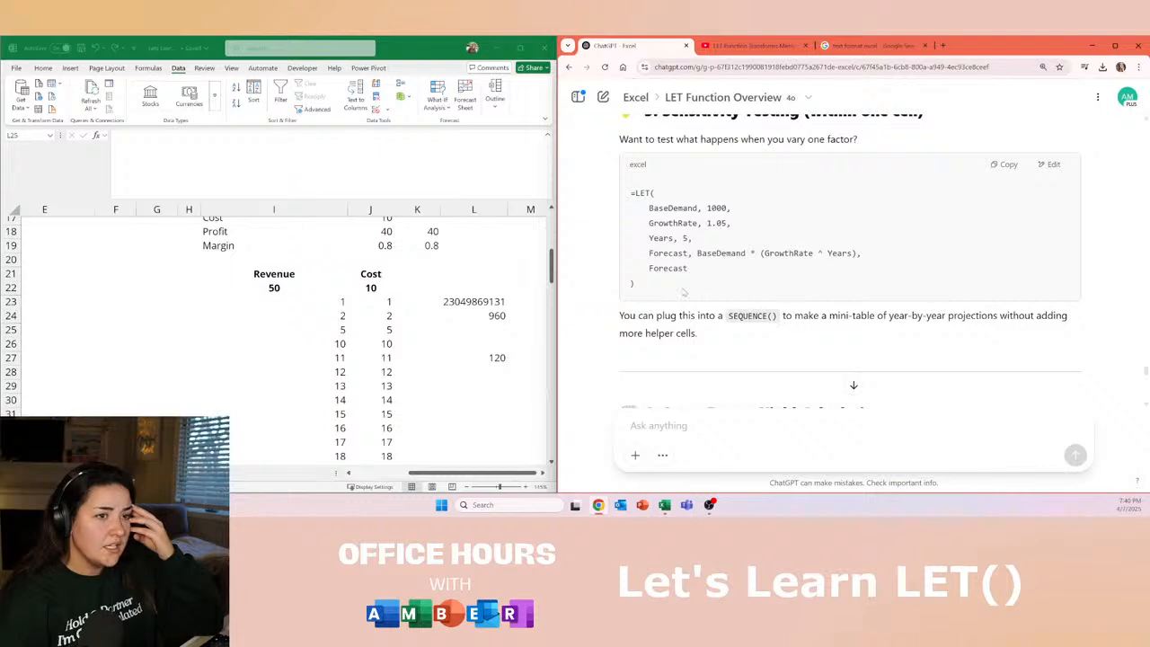
{"action": "left_click_drag", "start_coordinate": [681, 291], "coordinate": [630, 191]}
{"action": "key", "text": "ctrl+c"}
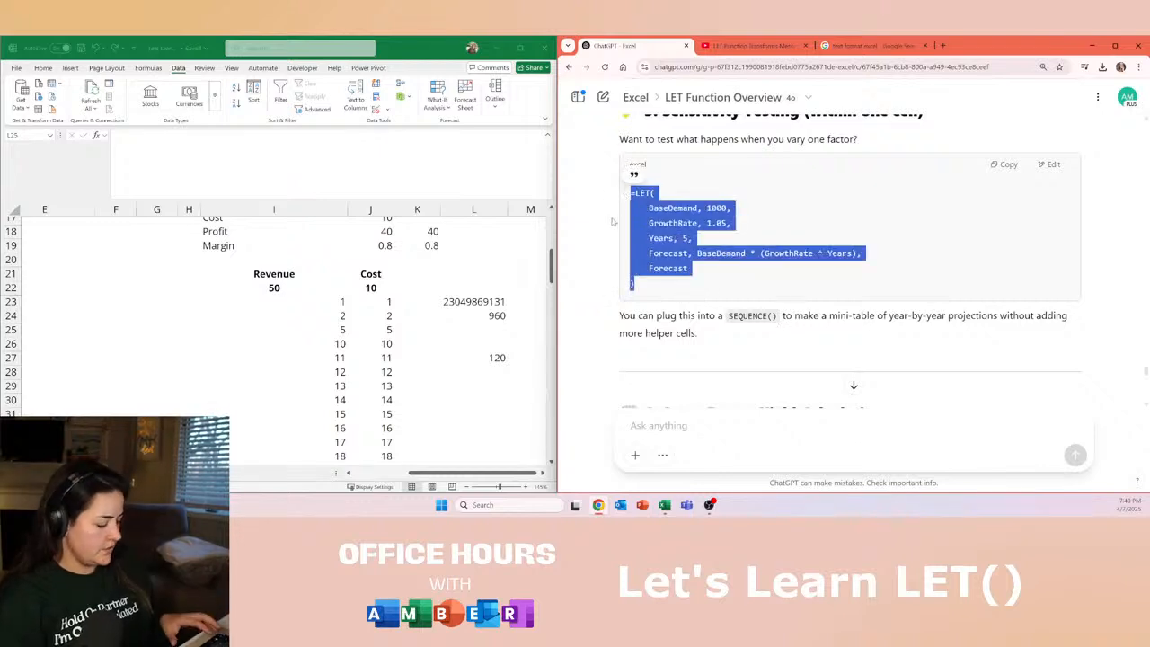
Switch to Excel and paste the copied forecast LET formula into cell N23.
{"action": "left_click", "coordinate": [476, 331]}
{"action": "scroll", "coordinate": [409, 332], "scroll_direction": "down", "scroll_amount": 2}
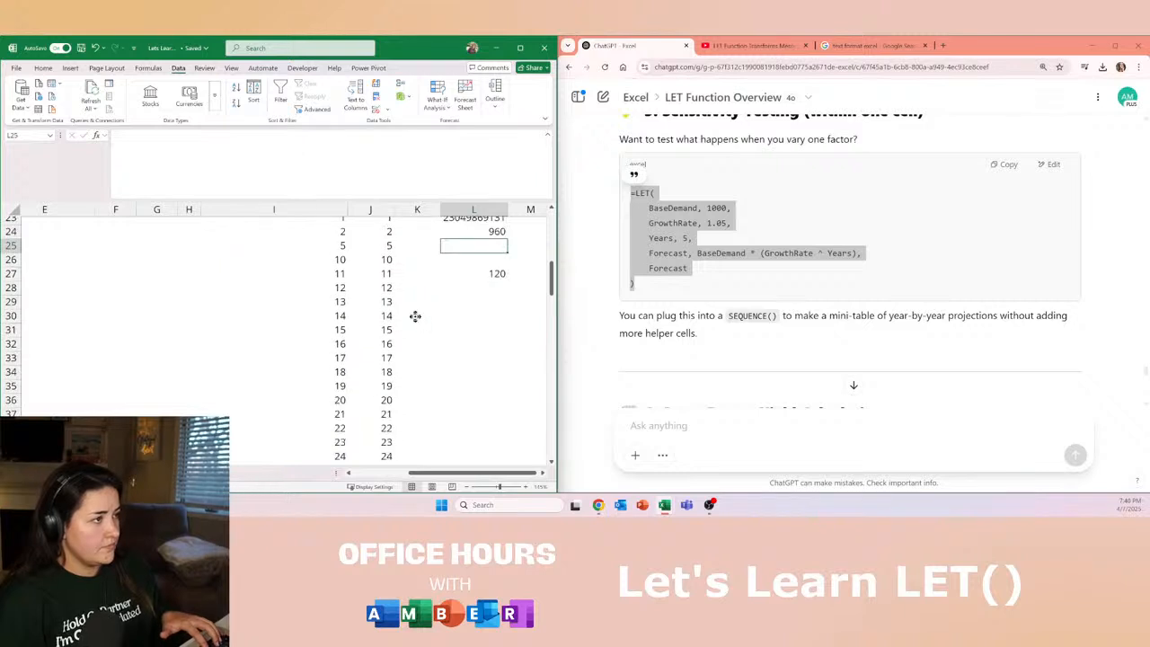
{"action": "scroll", "coordinate": [442, 295], "scroll_direction": "right", "scroll_amount": 2}
{"action": "scroll", "coordinate": [426, 283], "scroll_direction": "up", "scroll_amount": 1}
{"action": "scroll", "coordinate": [400, 283], "scroll_direction": "right", "scroll_amount": 3}
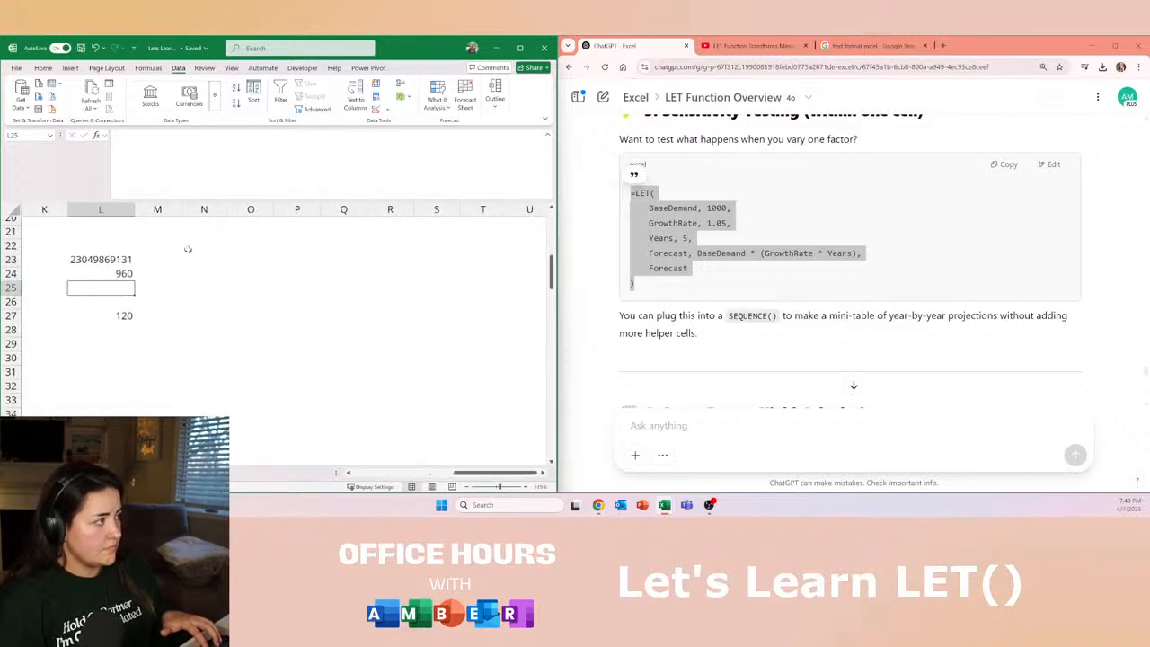
{"action": "left_click", "coordinate": [199, 264]}
{"action": "left_click", "coordinate": [187, 153]}
{"action": "key", "text": "ctrl+v"}
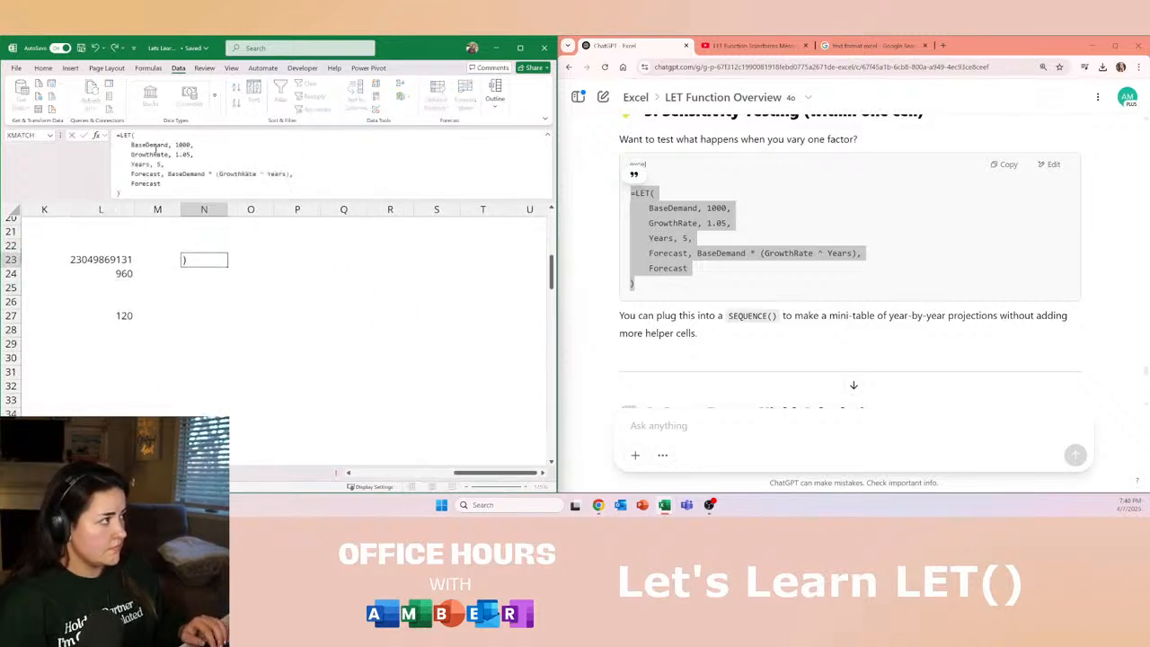
Replace the fixed Years value in the N23 formula with the start of a SEQUENCE function.
{"action": "double_click", "coordinate": [158, 164]}
{"action": "type", "text": "seuqne"}
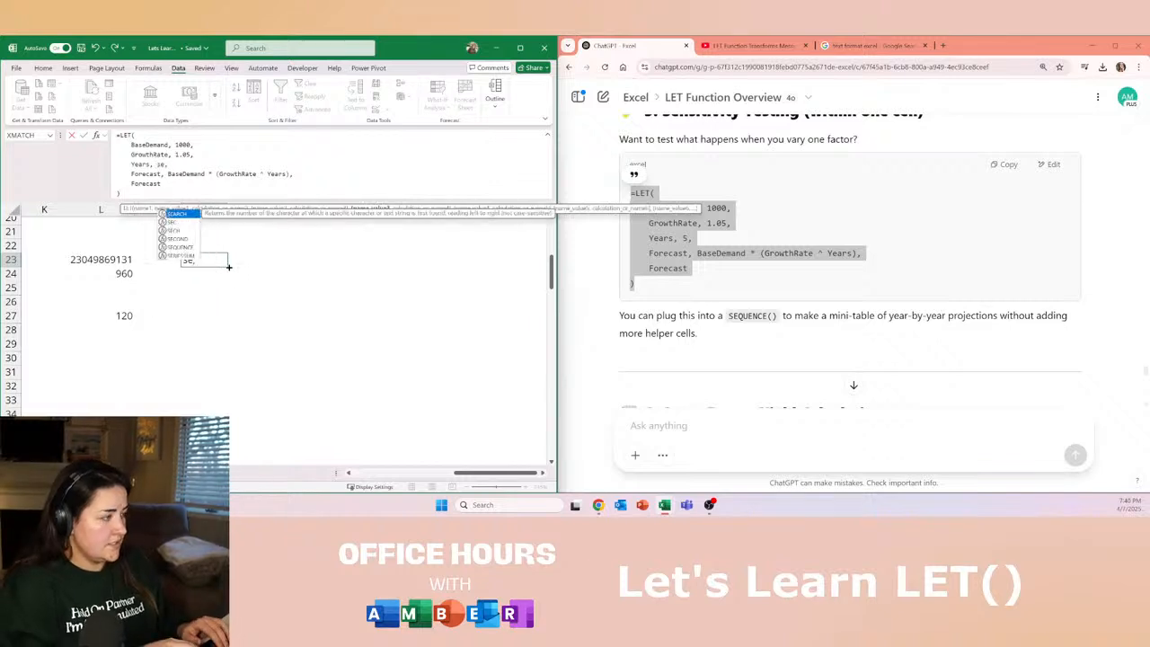
{"action": "type", "text": "c"}
{"action": "key", "text": "BackSpace"}
{"action": "key", "text": "BackSpace"}
{"action": "key", "text": "BackSpace"}
{"action": "key", "text": "BackSpace"}
{"action": "key", "text": "BackSpace"}
{"action": "type", "text": "quence("}
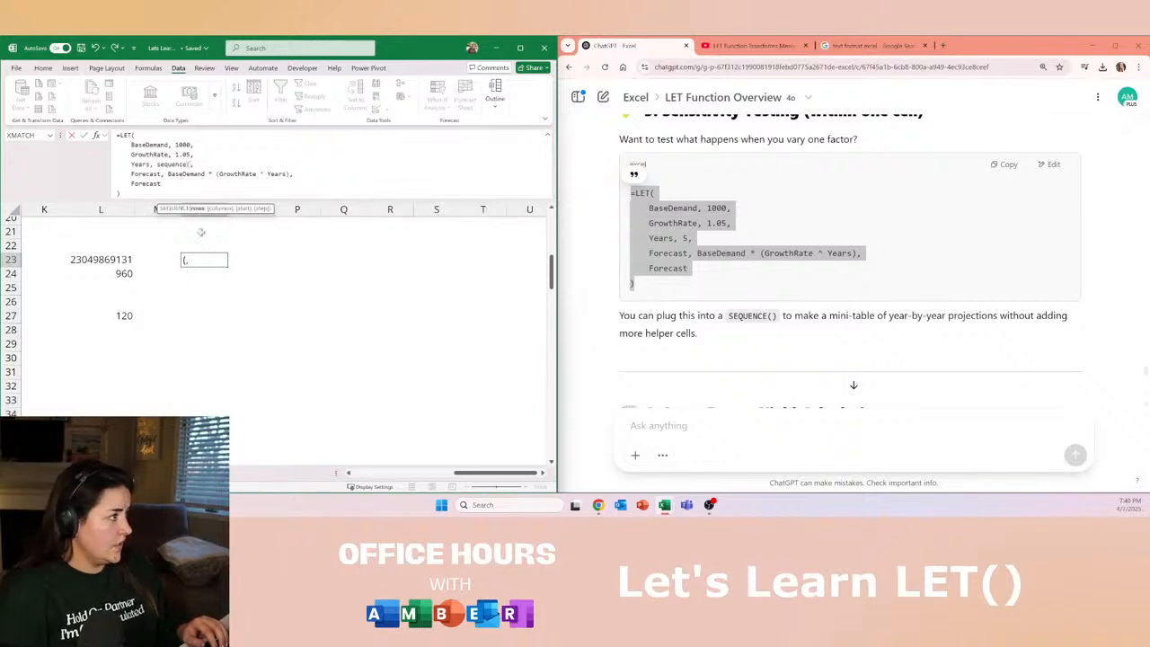
Complete the Years definition in N23 as SEQUENCE(N22,1,1,1) and commit the formula.
{"action": "left_click", "coordinate": [204, 244]}
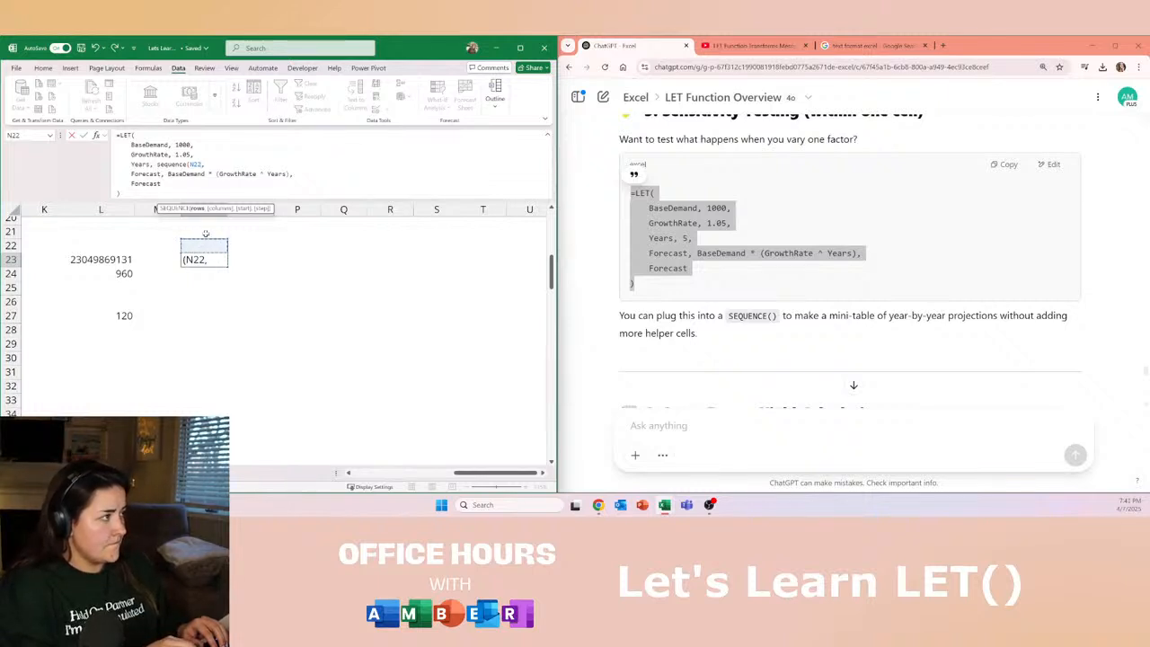
{"action": "key", "text": "BackSpace"}
{"action": "key", "text": "BackSpace"}
{"action": "key", "text": "BackSpace"}
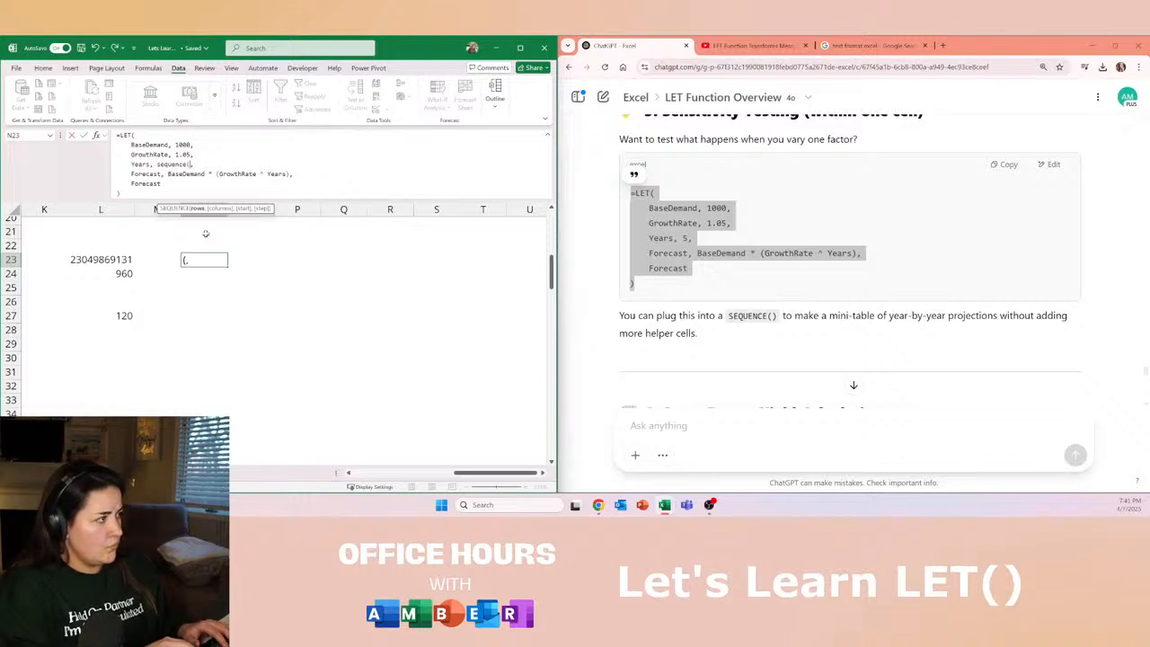
{"action": "left_click", "coordinate": [194, 236]}
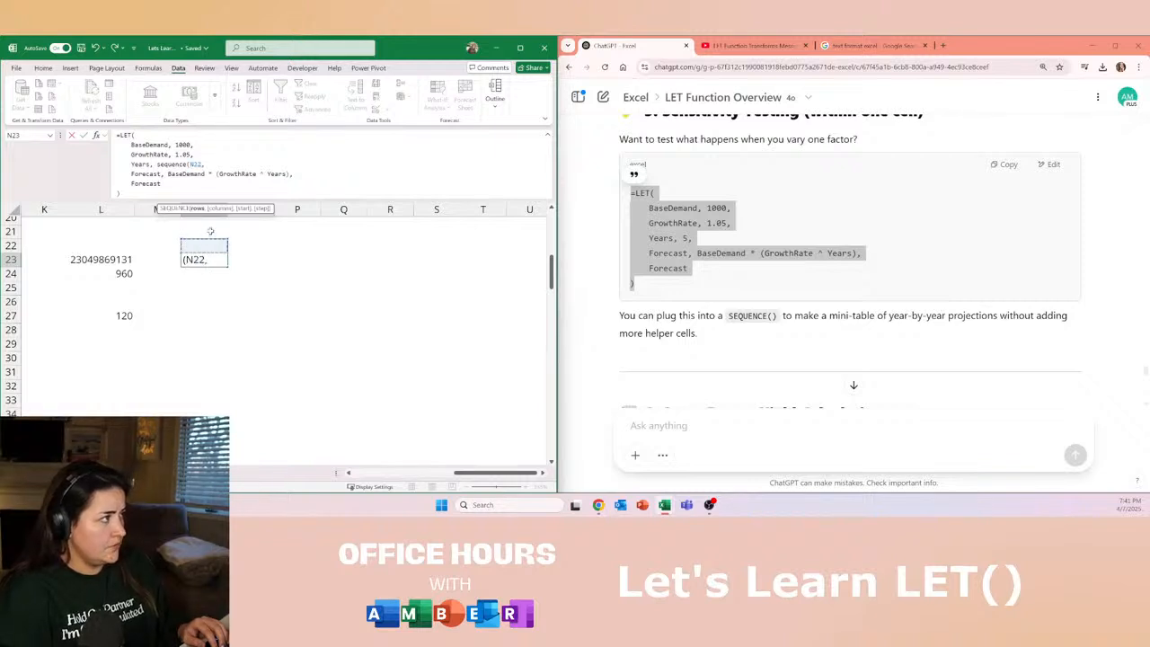
{"action": "key", "text": "Right"}
{"action": "key", "text": "Left"}
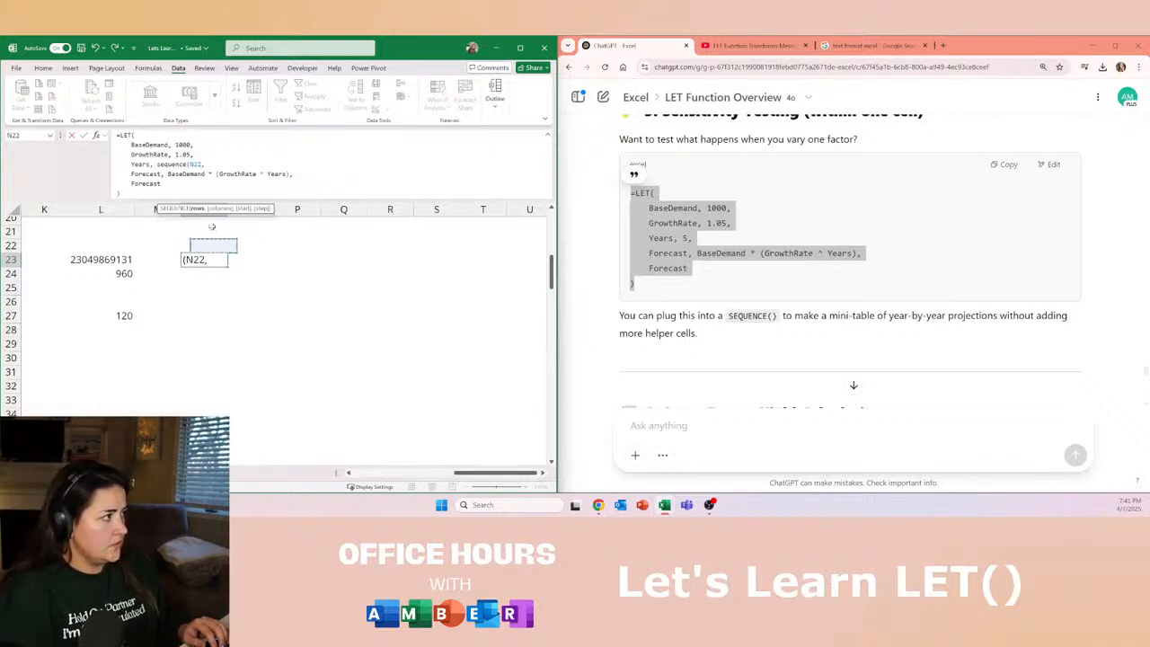
{"action": "type", "text": "1,"}
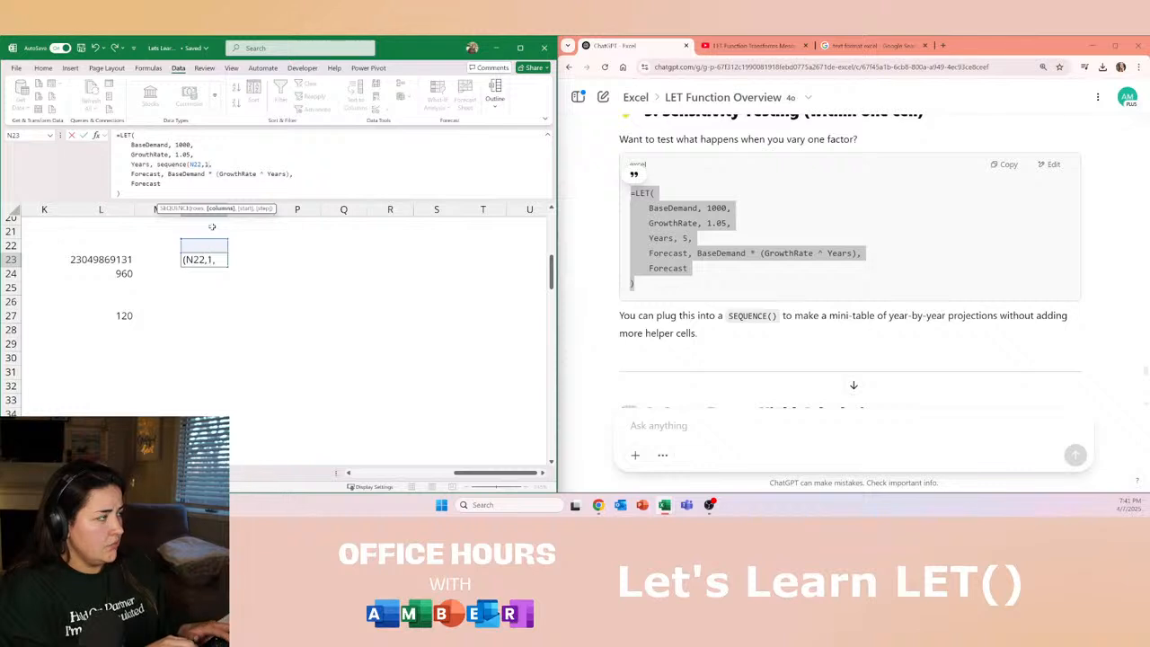
{"action": "type", "text": "1,1),"}
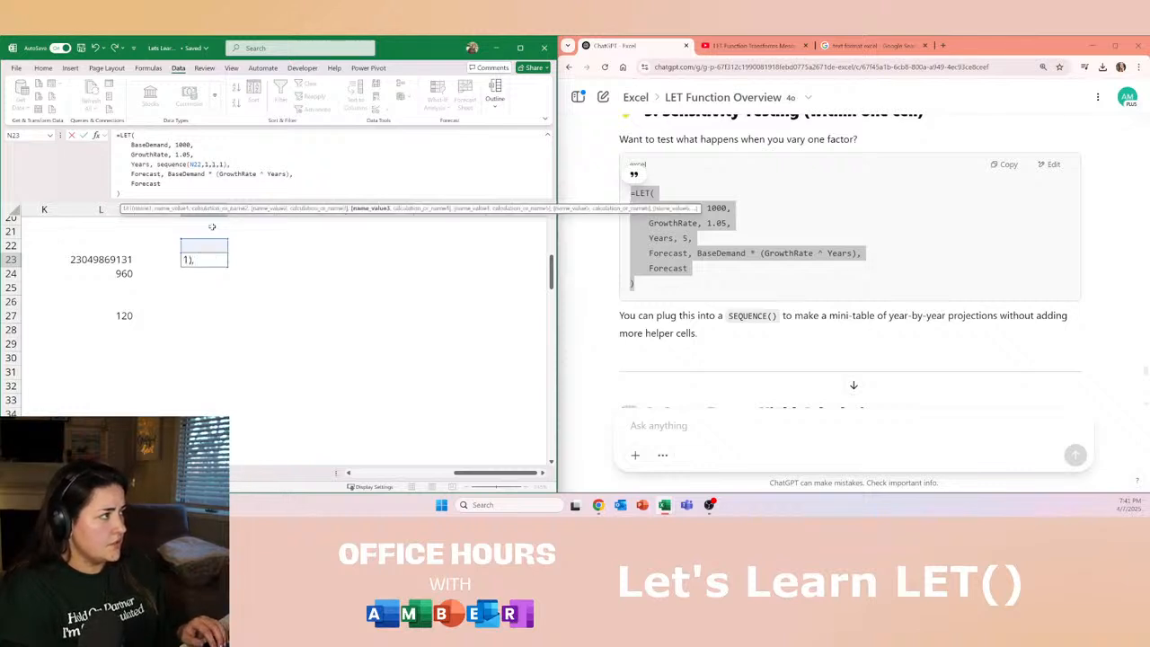
{"action": "key", "text": "Return"}
Enter 1 as the year count in N22 and review the forecast formula in N23.
{"action": "key", "text": "Up"}
{"action": "key", "text": "Up"}
{"action": "type", "text": "1"}
{"action": "key", "text": "Return"}
{"action": "key", "text": "Up"}
{"action": "key", "text": "Down"}
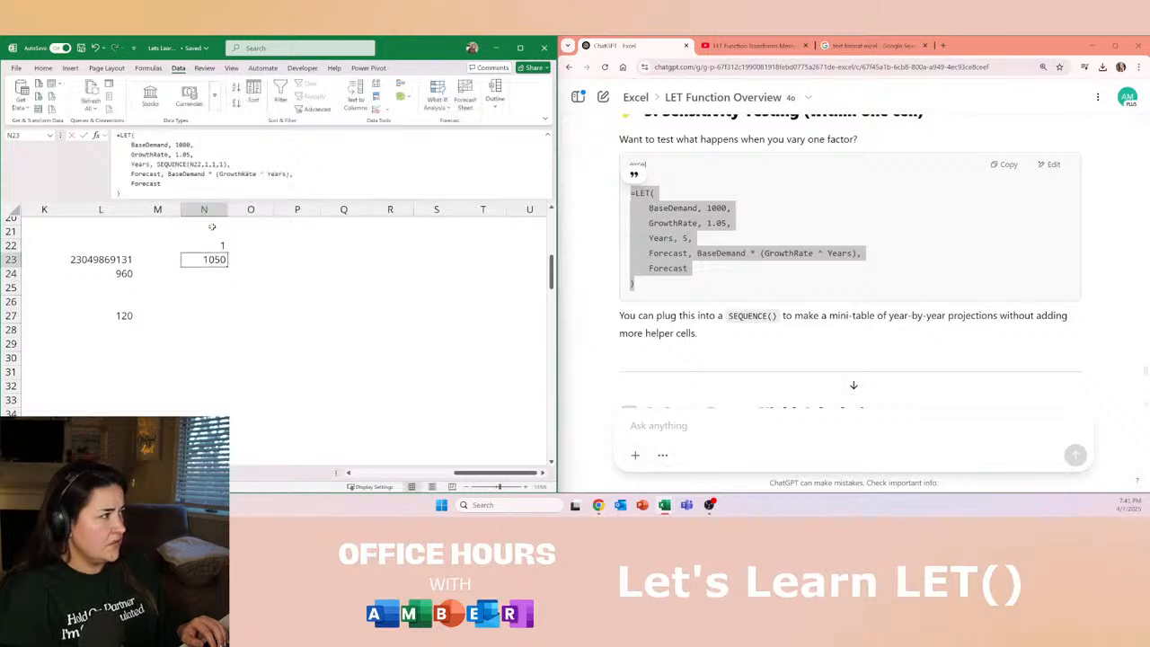
{"action": "left_click", "coordinate": [171, 186]}
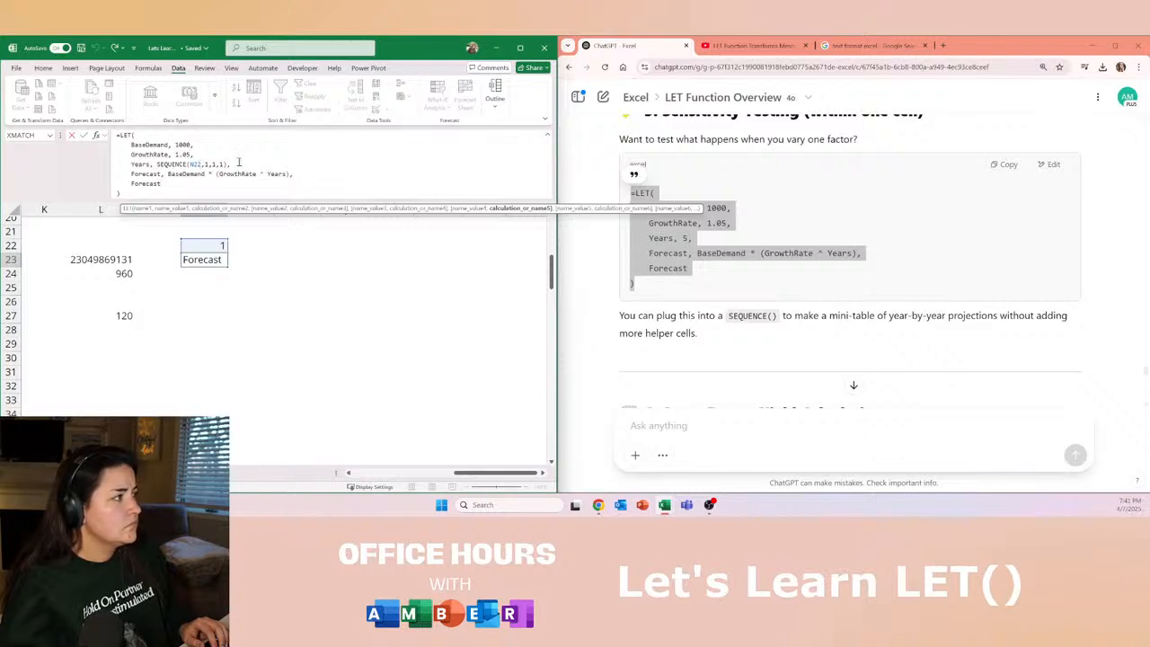
{"action": "key", "text": "Return"}
Test the forecast formula with year counts of 2, 3 and finally 4 in N22.
{"action": "left_click", "coordinate": [215, 245]}
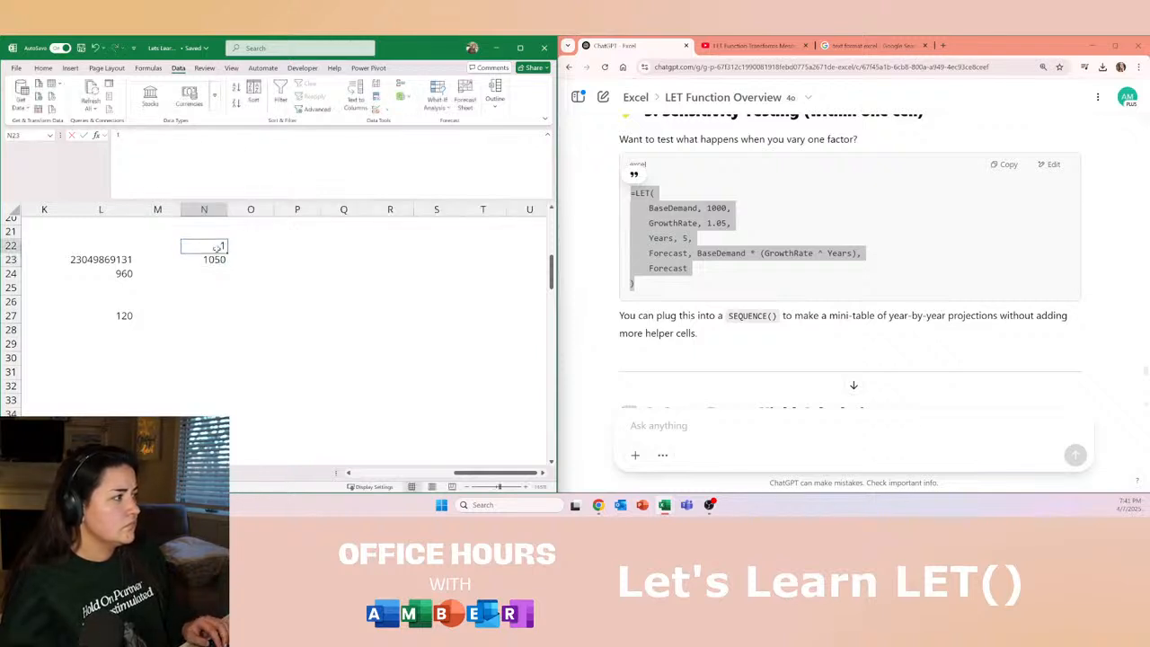
{"action": "type", "text": "2"}
{"action": "key", "text": "Return"}
{"action": "left_click", "coordinate": [218, 246]}
{"action": "type", "text": "3"}
{"action": "key", "text": "Return"}
{"action": "left_click", "coordinate": [212, 246]}
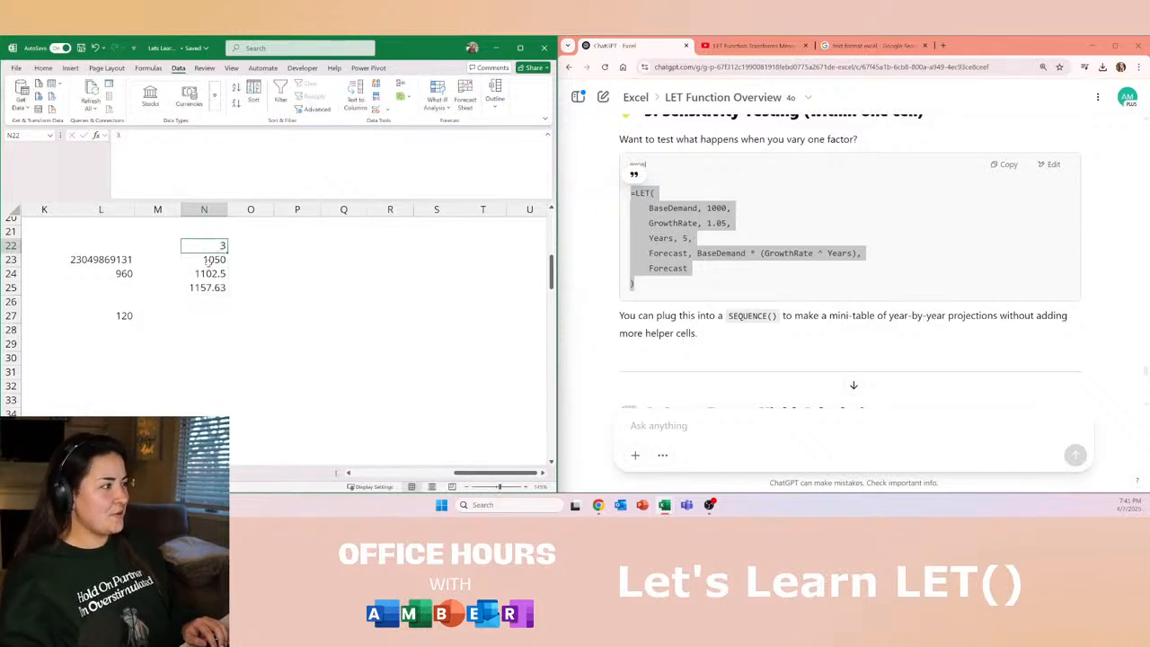
{"action": "type", "text": "4"}
{"action": "key", "text": "Return"}
{"action": "key", "text": "Up"}
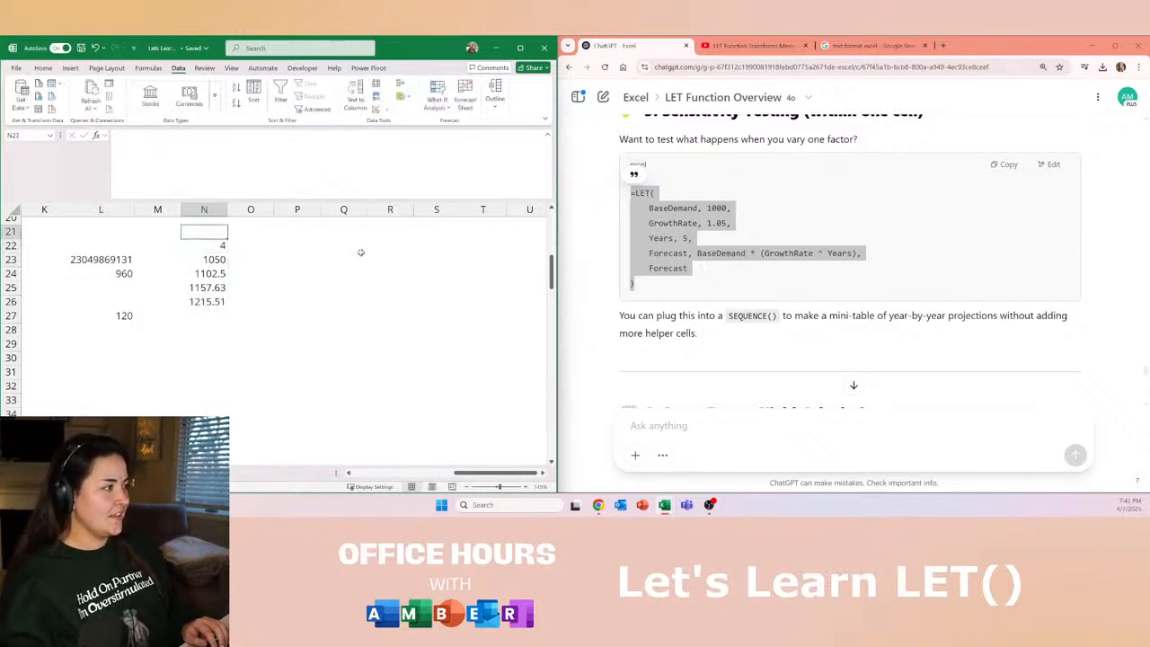
Move the year count of 4 from N22 to O21 and label it "Years:" in N21.
{"action": "key", "text": "Up"}
{"action": "key", "text": "Right"}
{"action": "type", "text": "4"}
{"action": "key", "text": "Left"}
{"action": "type", "text": "Years"}
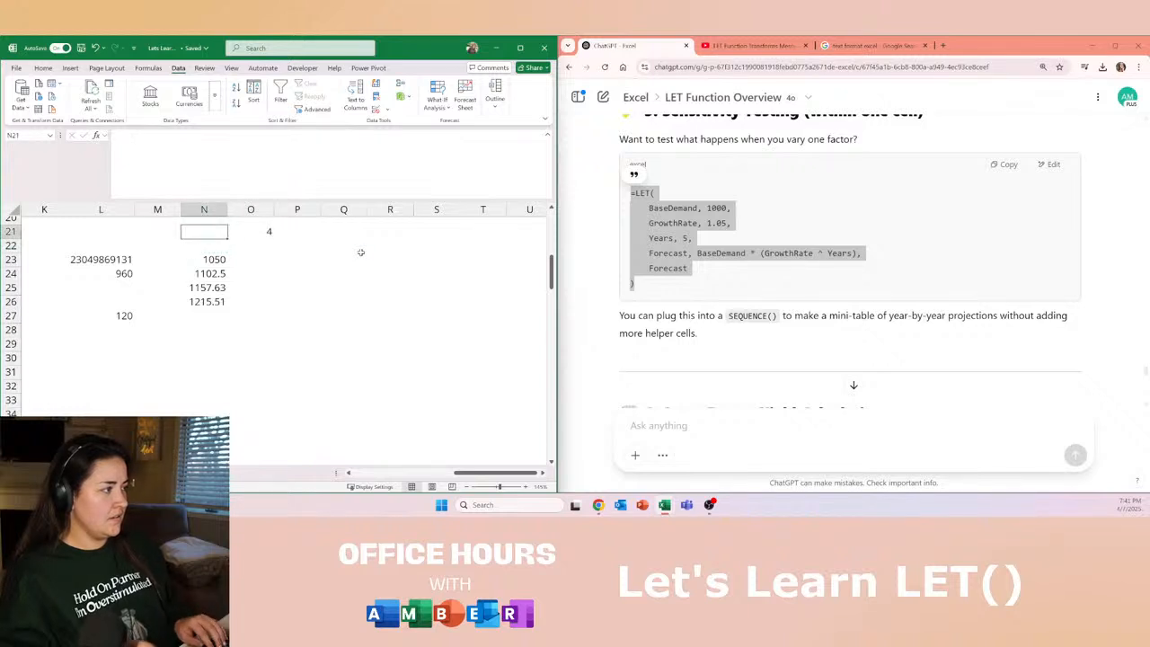
{"action": "key", "text": "Return"}
{"action": "key", "text": "Up"}
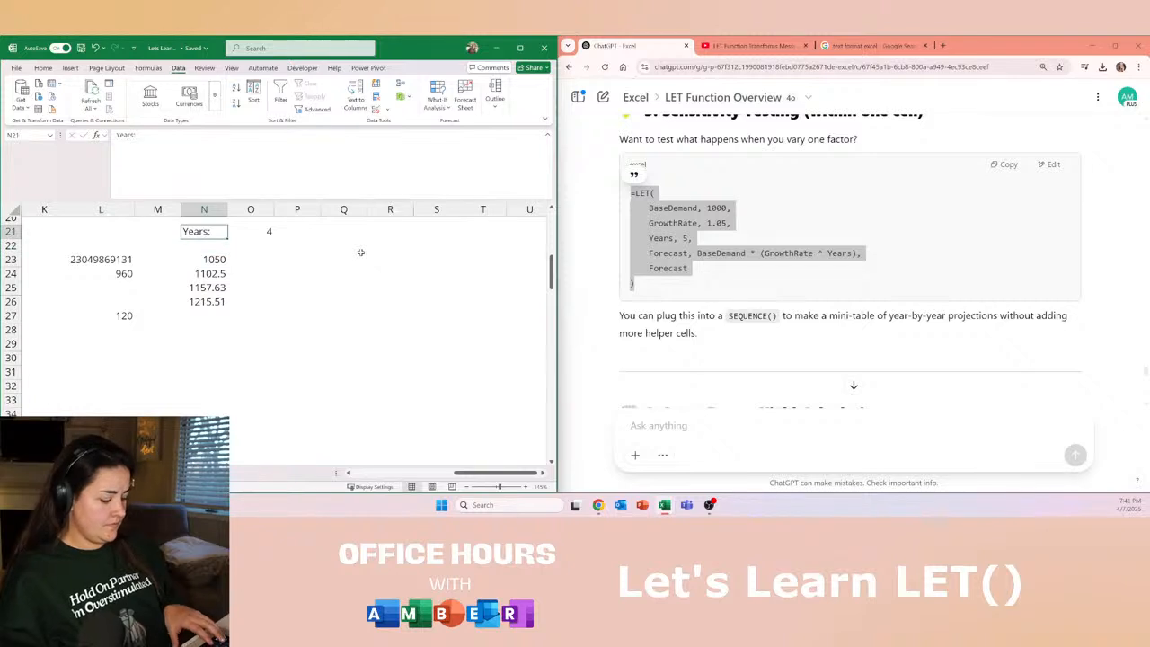
Make the "Years:" label in N21 bold and center the contents of N21:O21.
{"action": "key", "text": "shift+Right"}
{"action": "type", "text": "Z"}
{"action": "key", "text": "ctrl+z"}
{"action": "left_click_drag", "start_coordinate": [242, 236], "coordinate": [217, 233]}
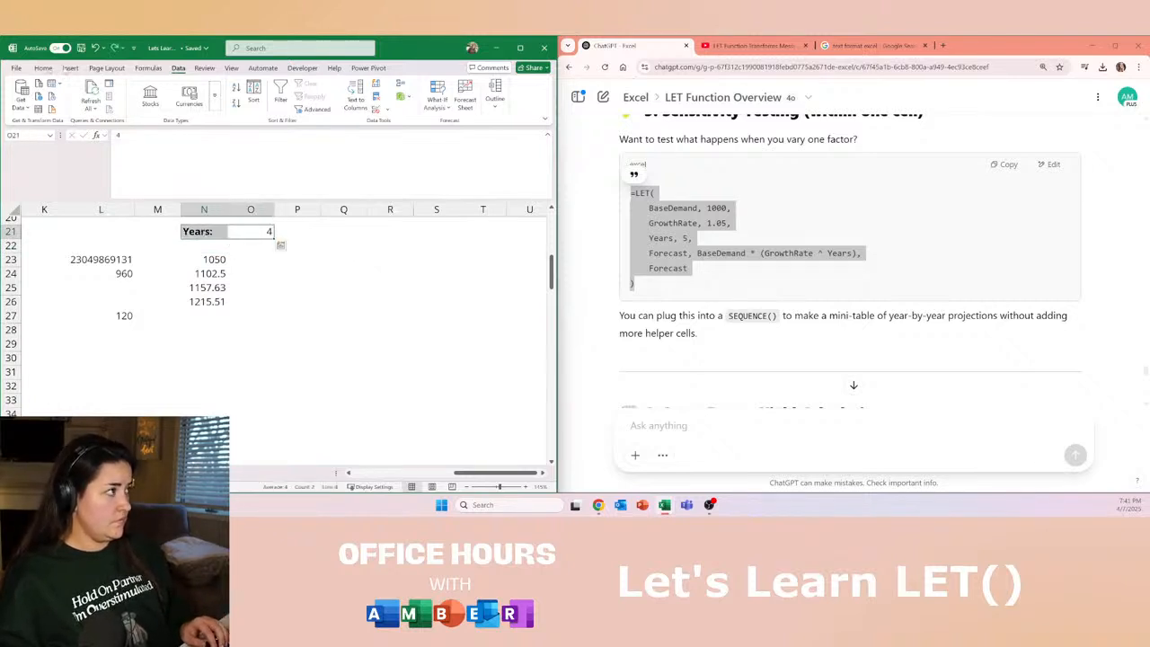
{"action": "left_click", "coordinate": [42, 67]}
{"action": "left_click", "coordinate": [163, 97]}
{"action": "left_click", "coordinate": [296, 273]}
Move the spilled forecast formula from N23 to O23.
{"action": "left_click", "coordinate": [216, 260]}
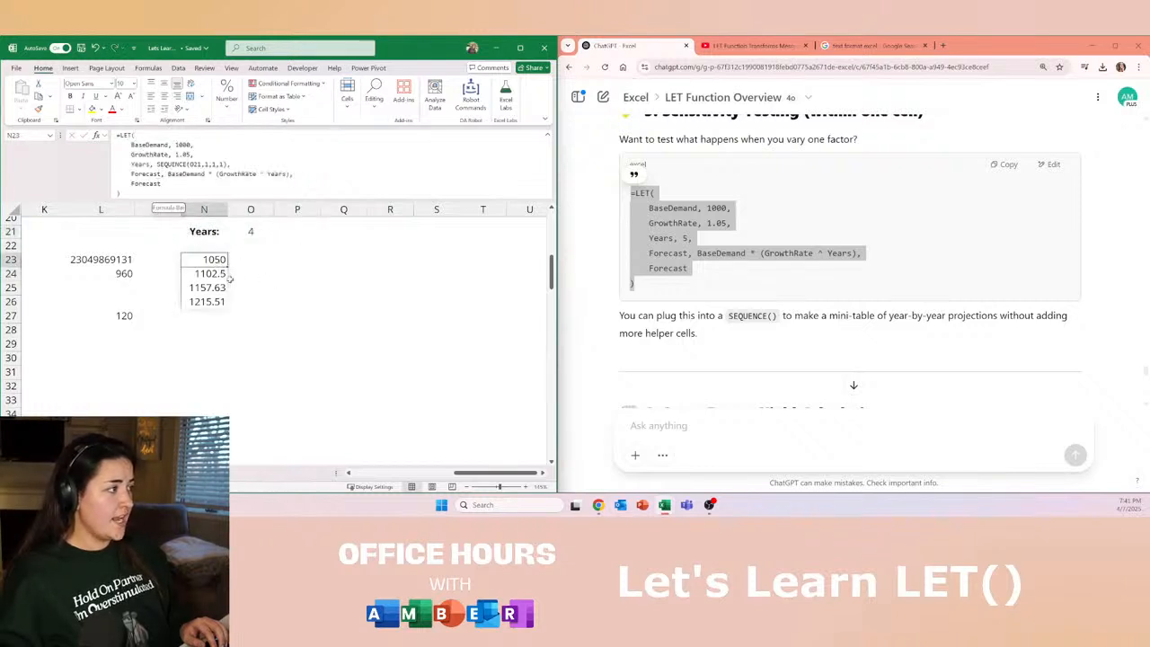
{"action": "left_click_drag", "start_coordinate": [213, 259], "coordinate": [209, 303]}
{"action": "key", "text": "ctrl+x"}
{"action": "left_click", "coordinate": [247, 260]}
{"action": "key", "text": "ctrl+v"}
Copy the SEQUENCE expression from the O23 formula and enter it in N23 as =SEQUENCE(O21,1,1,1) to number the years.
{"action": "left_click", "coordinate": [213, 261]}
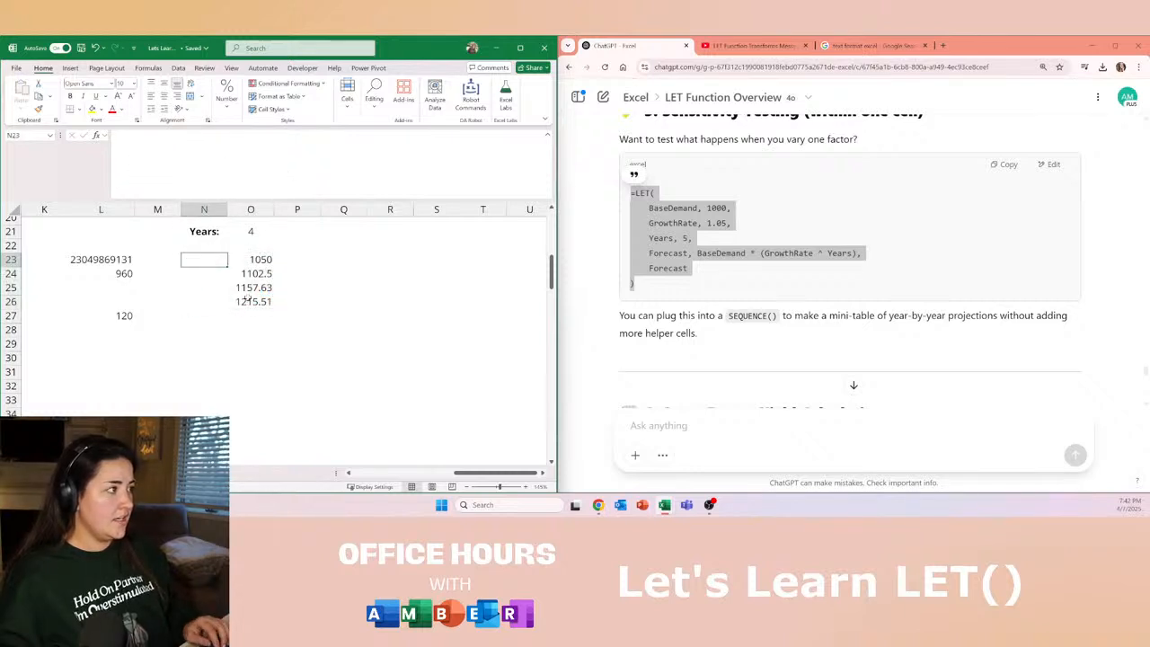
{"action": "left_click", "coordinate": [252, 259]}
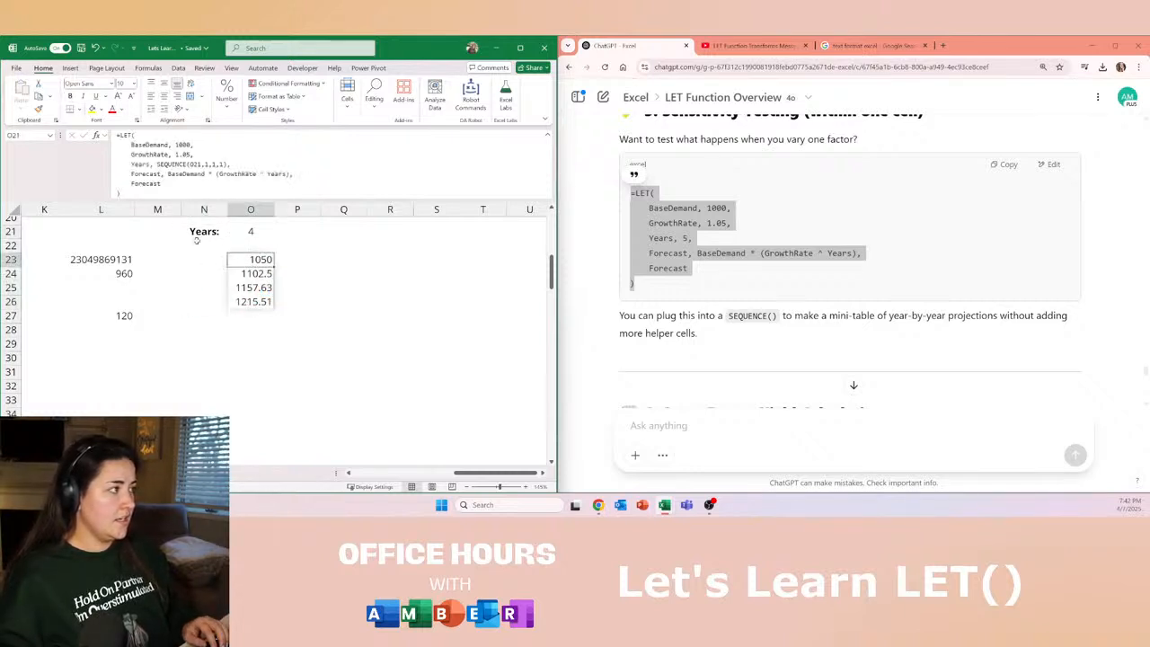
{"action": "left_click_drag", "start_coordinate": [155, 164], "coordinate": [229, 166]}
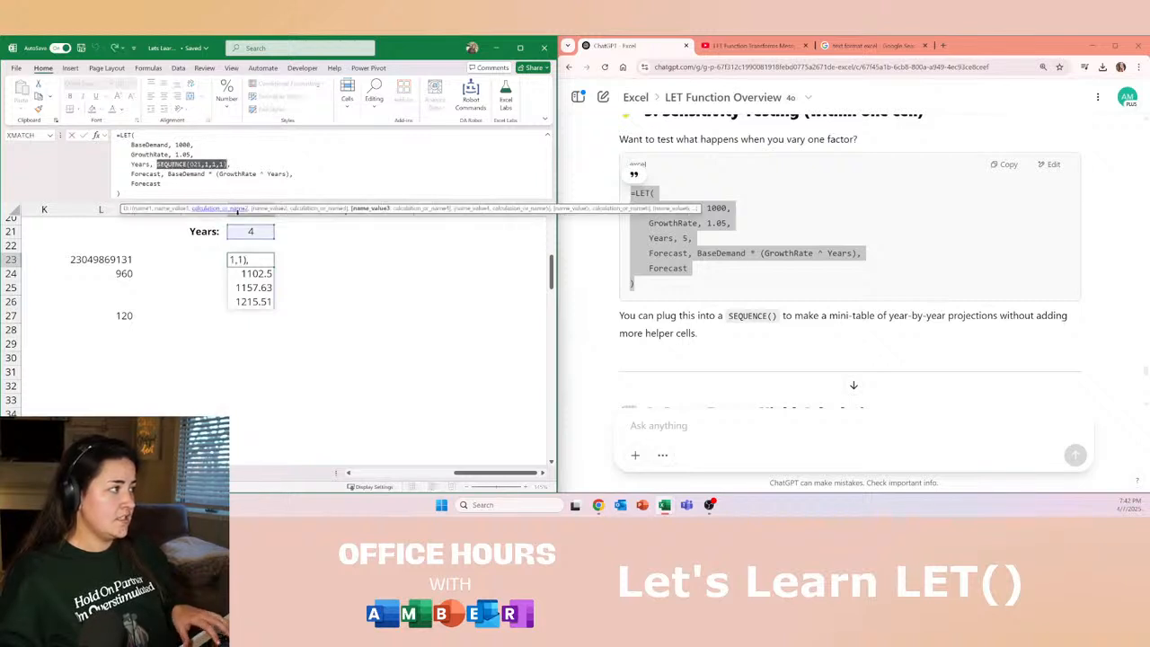
{"action": "key", "text": "ctrl+c"}
{"action": "key", "text": "Escape"}
{"action": "left_click", "coordinate": [212, 259]}
{"action": "left_click", "coordinate": [186, 174]}
{"action": "key", "text": "ctrl+v"}
{"action": "key", "text": "Home"}
{"action": "type", "text": "="}
{"action": "key", "text": "Return"}
{"action": "key", "text": "Up"}
{"action": "key", "text": "Up"}
{"action": "key", "text": "Down"}
{"action": "key", "text": "Right"}
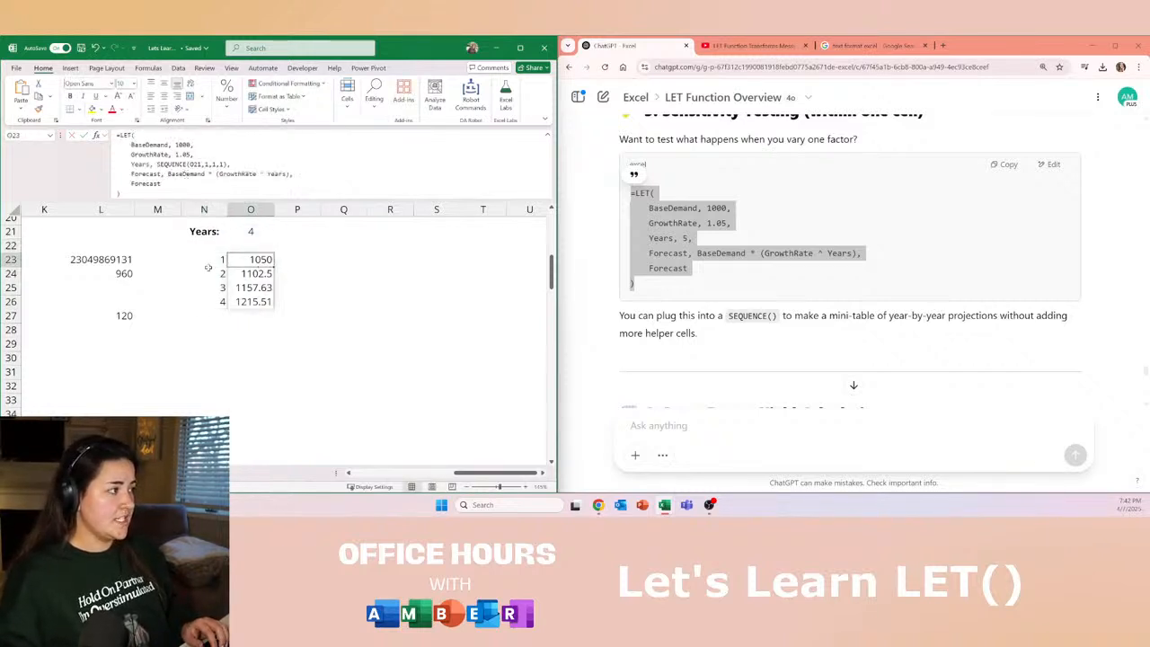
Test the year-by-year forecast by setting the year count in O21 to 6, 7, 15 and finally 12.
{"action": "left_click", "coordinate": [242, 231]}
{"action": "type", "text": "6"}
{"action": "key", "text": "Return"}
{"action": "left_click", "coordinate": [242, 231]}
{"action": "type", "text": "7"}
{"action": "key", "text": "Return"}
{"action": "left_click", "coordinate": [241, 231]}
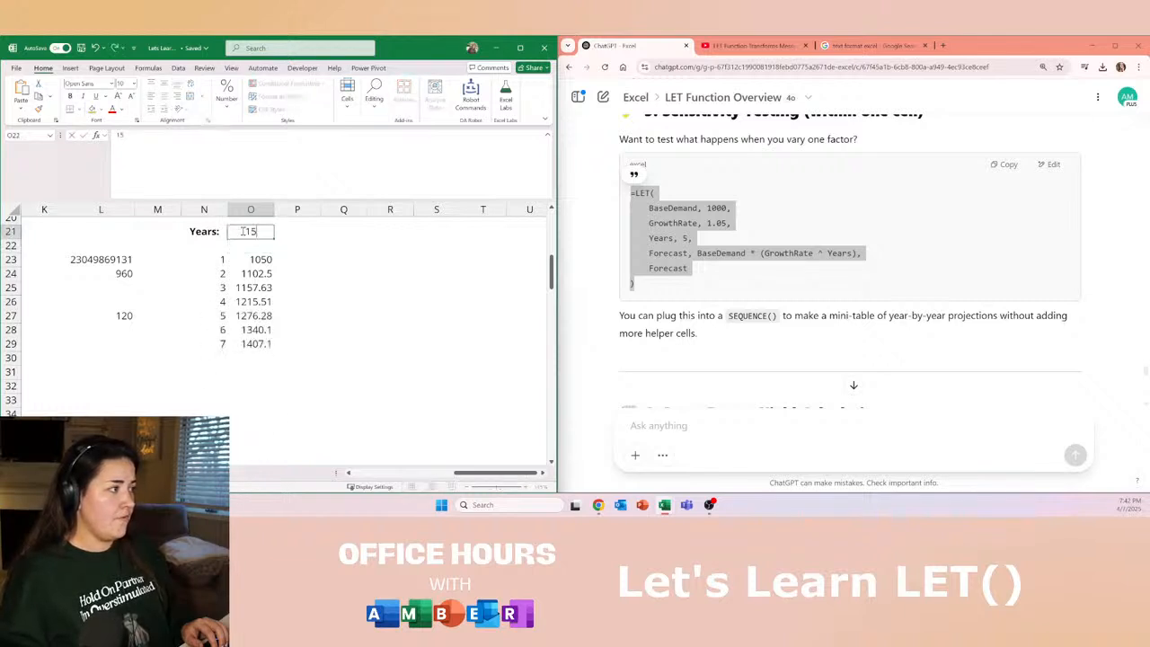
{"action": "type", "text": "15"}
{"action": "key", "text": "Return"}
{"action": "left_click", "coordinate": [242, 231]}
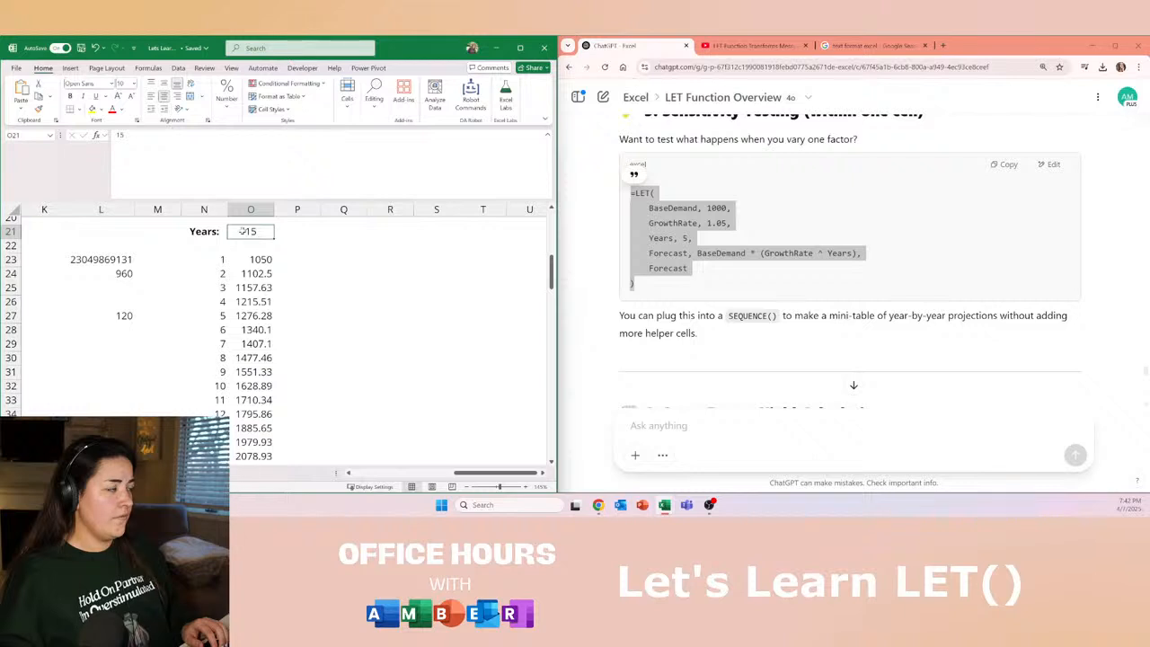
{"action": "type", "text": "12"}
{"action": "key", "text": "Return"}
{"action": "left_click", "coordinate": [242, 231]}
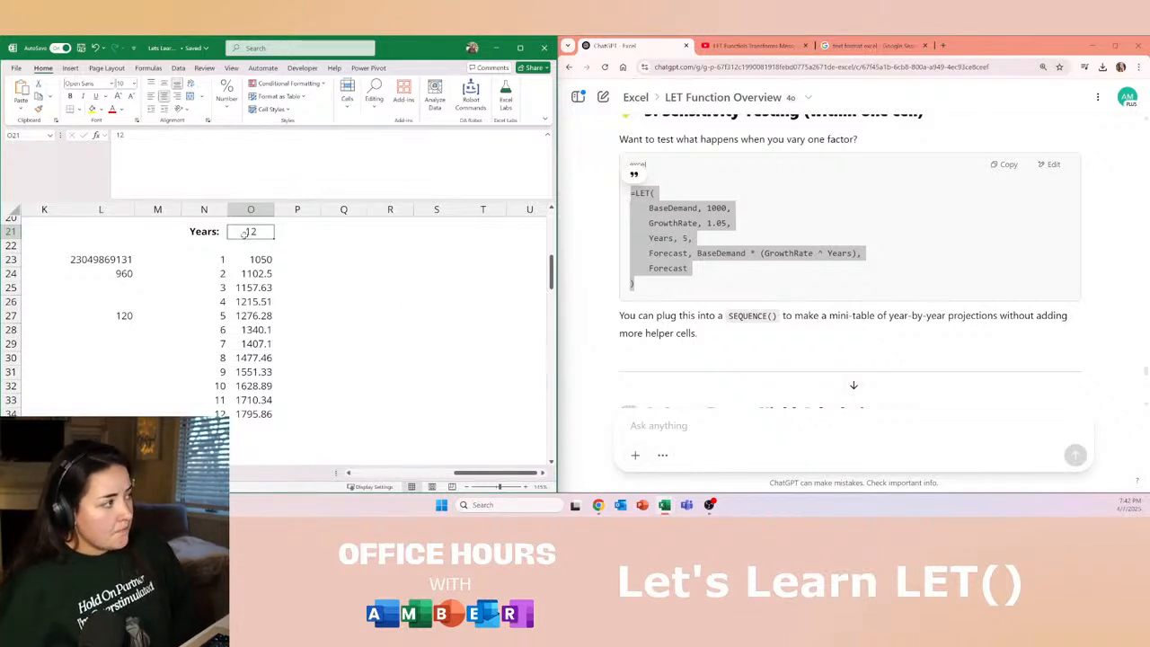
Highlight the year-count input cell O21 with a yellow fill.
{"action": "left_click", "coordinate": [216, 259]}
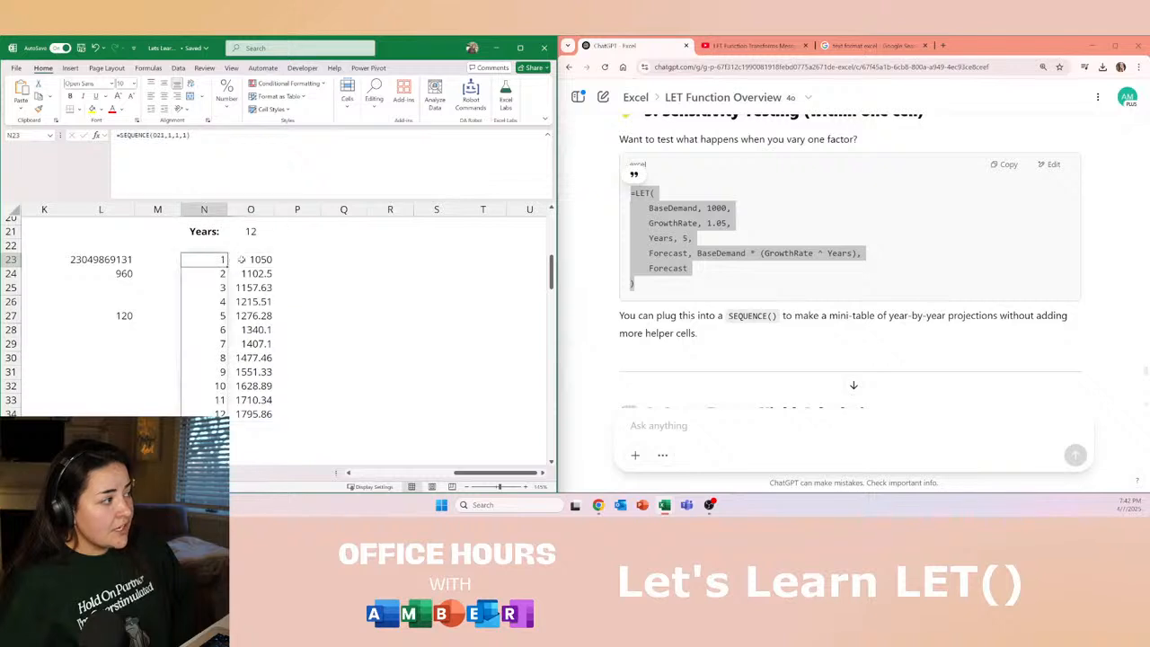
{"action": "left_click", "coordinate": [261, 231]}
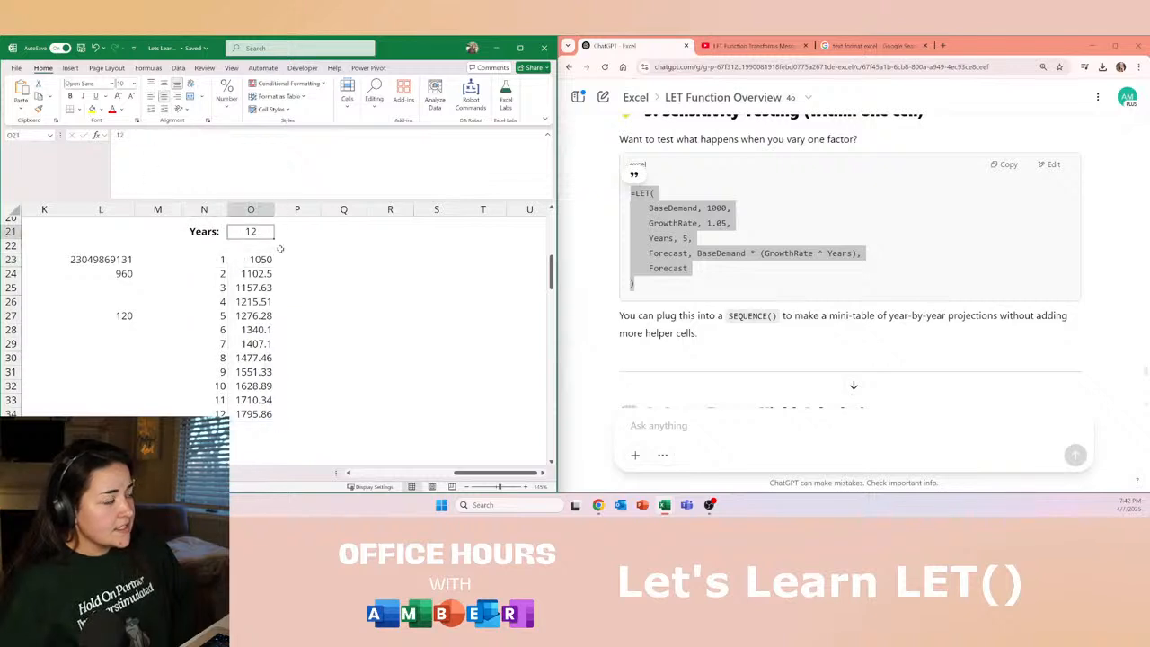
{"action": "left_click", "coordinate": [91, 108]}
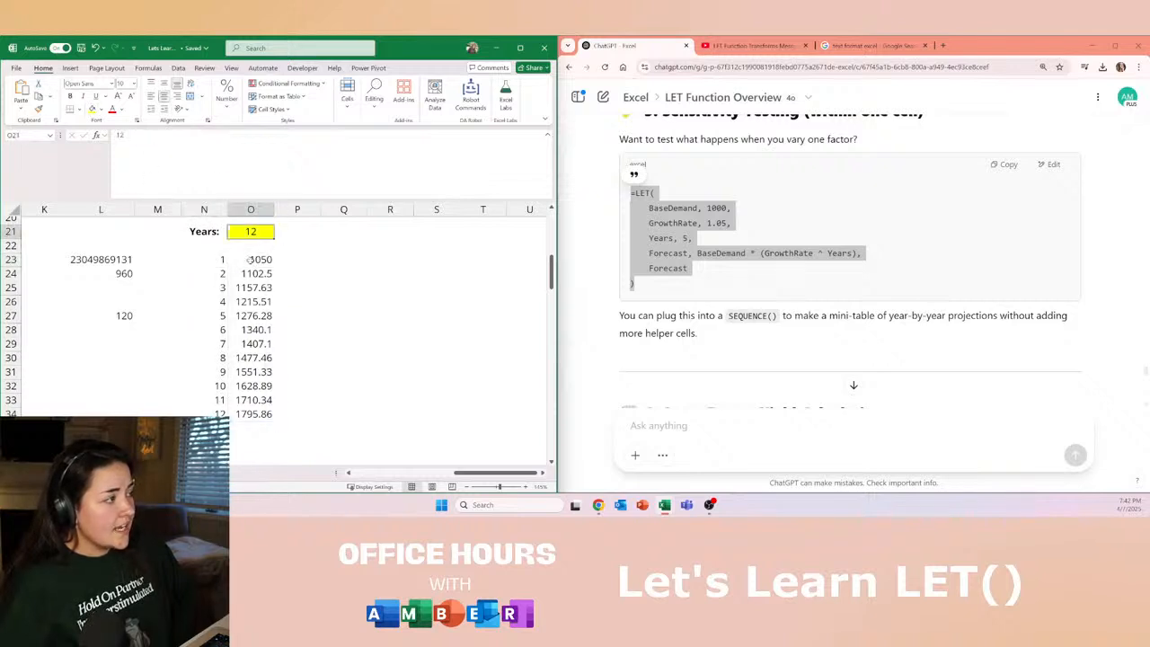
Review the LET forecast formula in O23 and the SEQUENCE formula in N23 that depend on the year count.
{"action": "left_click", "coordinate": [248, 257]}
{"action": "left_click_drag", "start_coordinate": [248, 259], "coordinate": [252, 429]}
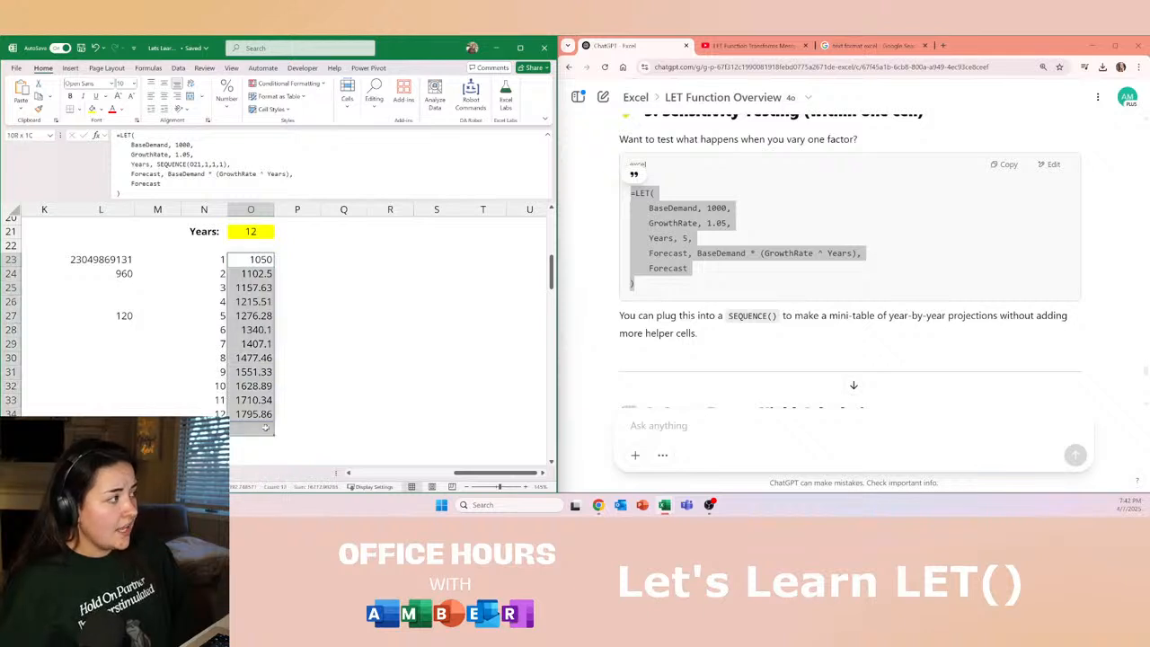
{"action": "left_click", "coordinate": [164, 163]}
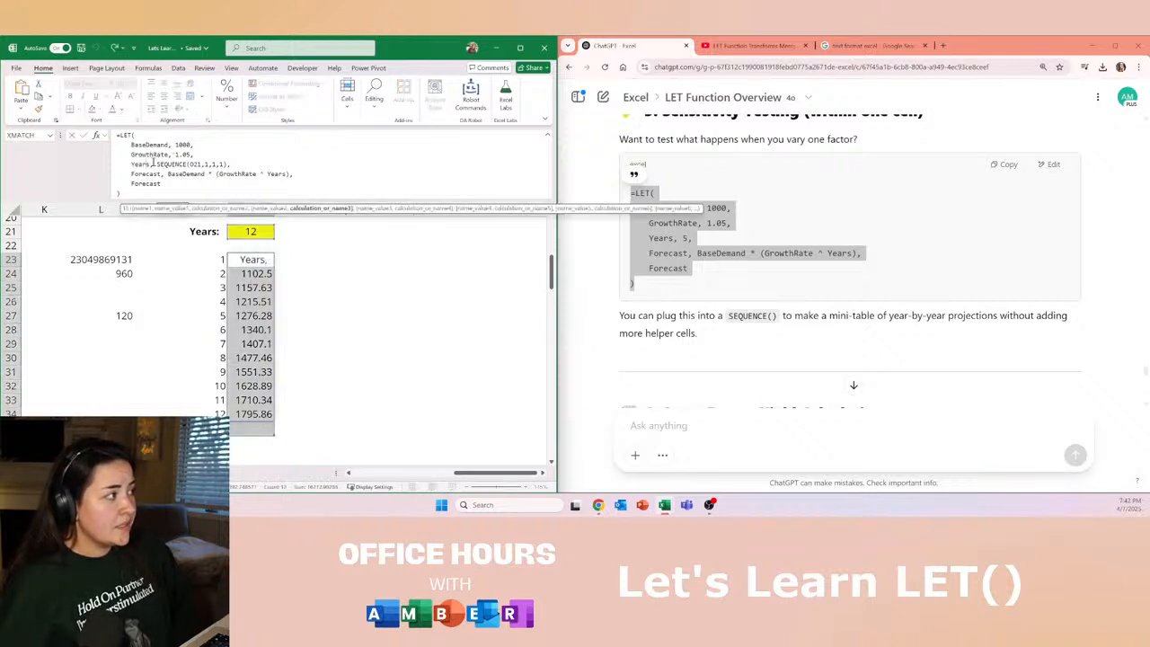
{"action": "left_click", "coordinate": [220, 261]}
{"action": "left_click", "coordinate": [195, 170]}
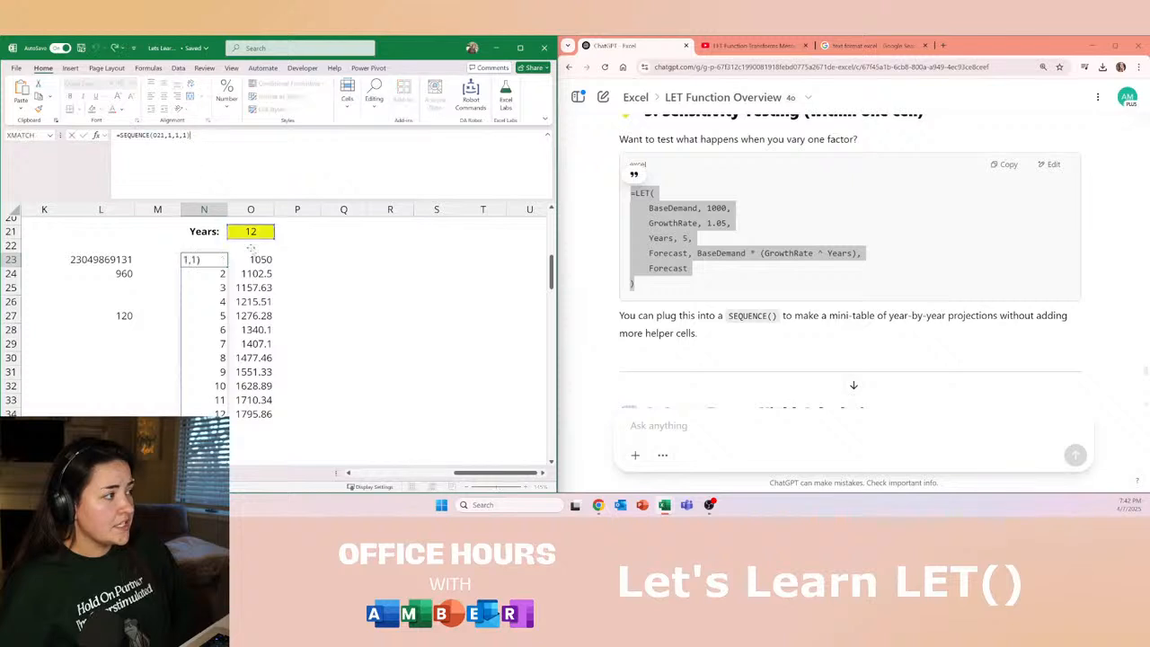
{"action": "left_click", "coordinate": [331, 267]}
Test how the forecast table resizes by setting the year count in O21 to 10, 16, 1, 2, 3 and 5.
{"action": "left_click", "coordinate": [256, 231]}
{"action": "type", "text": "10"}
{"action": "key", "text": "Return"}
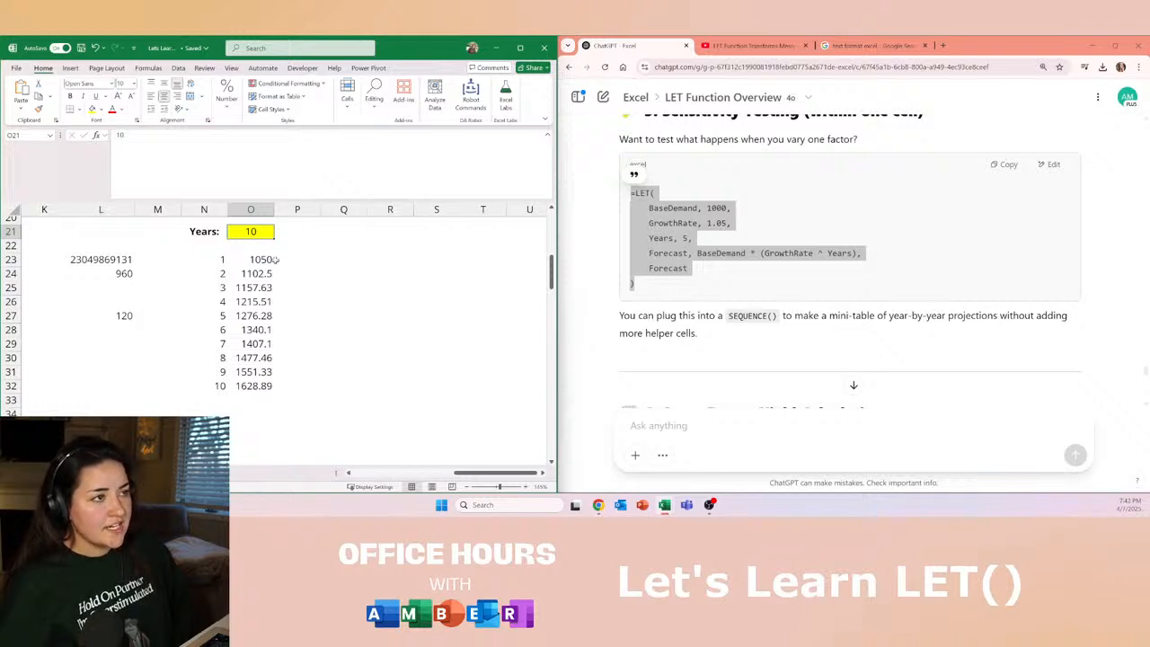
{"action": "type", "text": "16"}
{"action": "key", "text": "Return"}
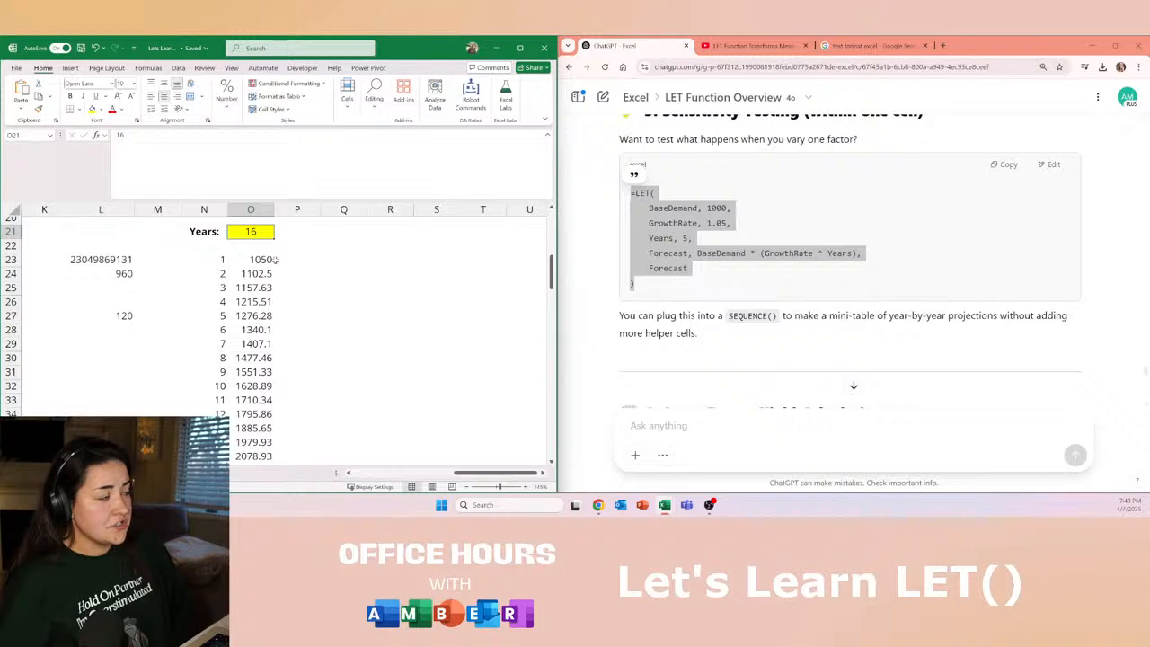
{"action": "type", "text": "1"}
{"action": "key", "text": "Return"}
{"action": "type", "text": "2"}
{"action": "key", "text": "Return"}
{"action": "type", "text": "3"}
{"action": "key", "text": "Return"}
{"action": "type", "text": "5"}
{"action": "key", "text": "Return"}
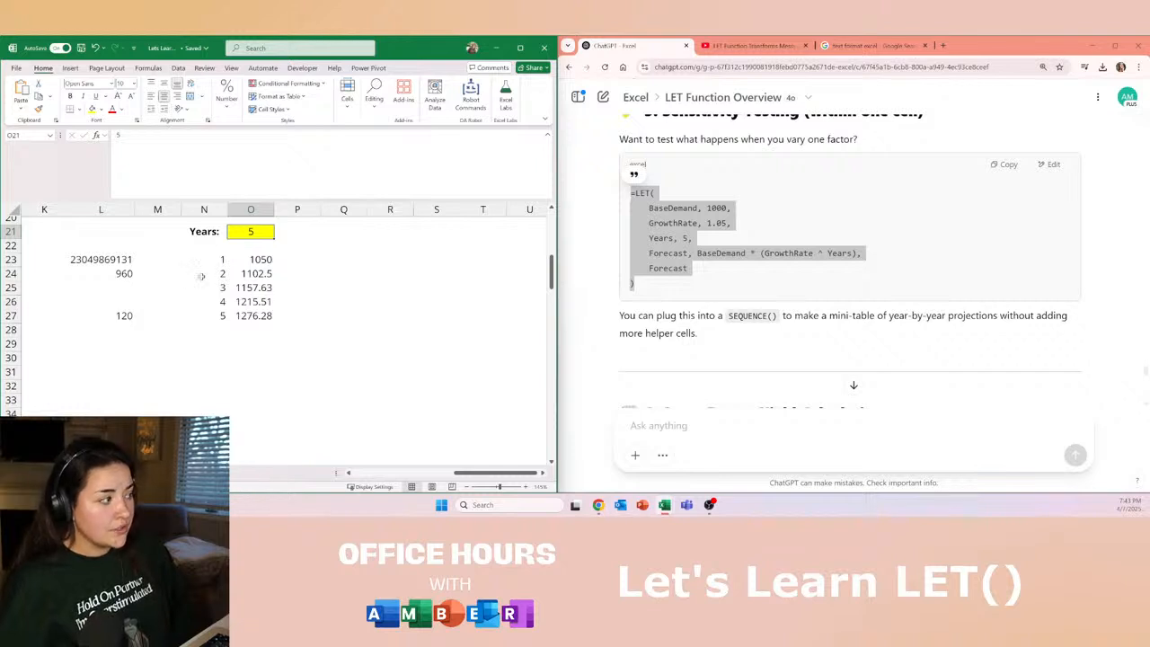
Set the year count in O21 to 6.
{"action": "left_click", "coordinate": [267, 316]}
{"action": "mouse_move", "coordinate": [274, 323]}
{"action": "left_mouse_down"}
{"action": "mouse_move", "coordinate": [270, 388]}
{"action": "mouse_move", "coordinate": [274, 322]}
{"action": "left_mouse_up"}
{"action": "key", "text": "Up"}
{"action": "key", "text": "Up"}
{"action": "key", "text": "Up"}
{"action": "key", "text": "Up"}
{"action": "key", "text": "Up"}
{"action": "key", "text": "Up"}
{"action": "type", "text": "6"}
{"action": "key", "text": "Return"}
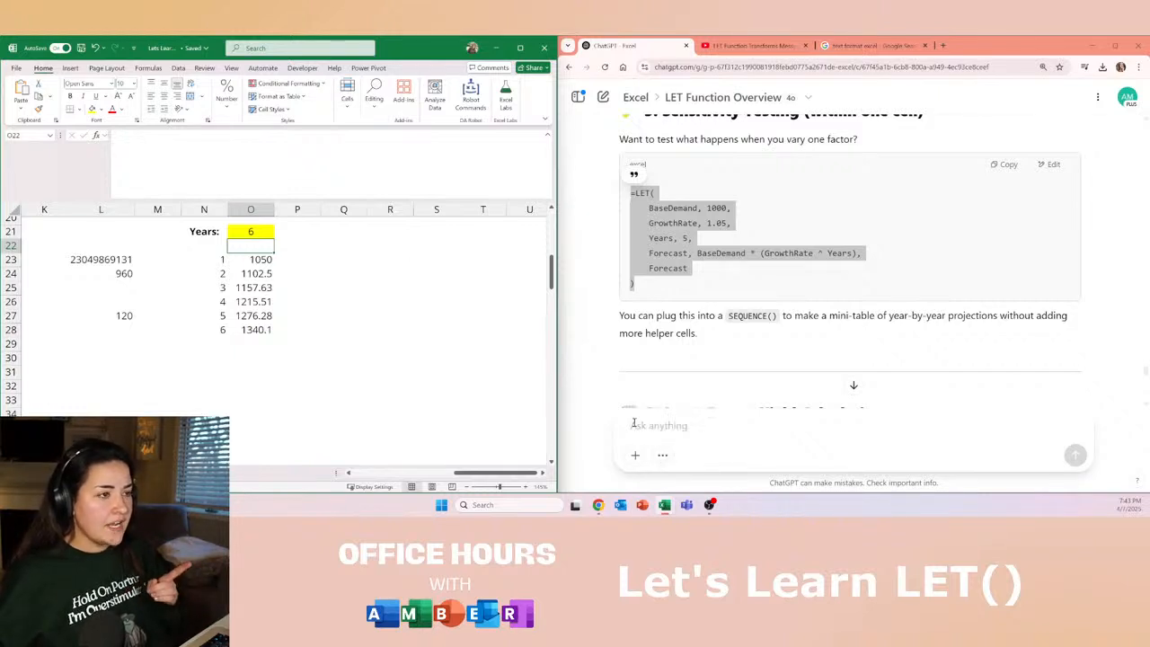
Compare ChatGPT's sensitivity-testing LET example with the year-by-year forecast table in columns N and O.
{"action": "left_click", "coordinate": [661, 206]}
{"action": "left_click_drag", "start_coordinate": [636, 192], "coordinate": [672, 292]}
{"action": "left_click", "coordinate": [669, 290]}
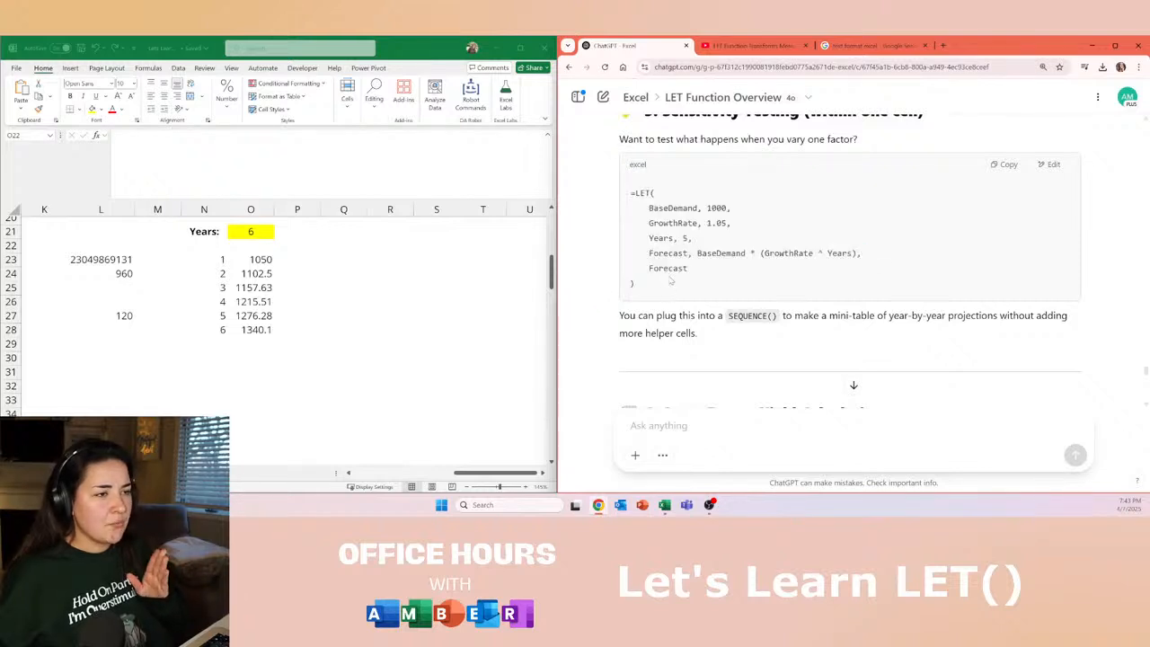
{"action": "left_click", "coordinate": [319, 287]}
{"action": "left_click_drag", "start_coordinate": [251, 260], "coordinate": [213, 336]}
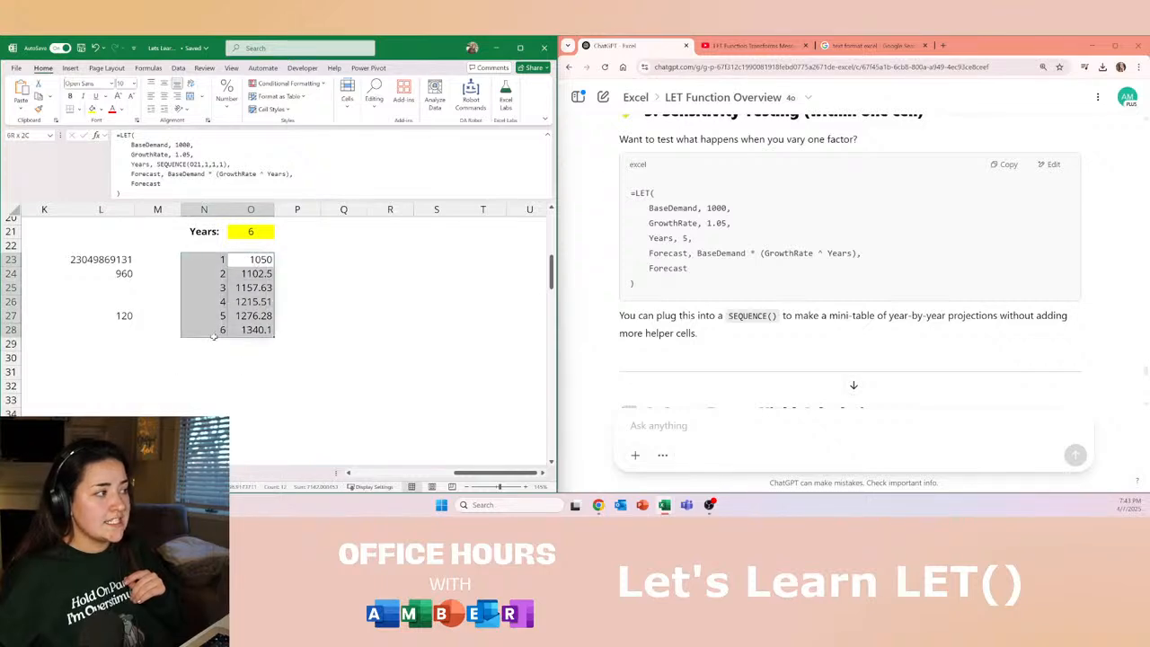
Read ChatGPT's LET examples for scrap rate and yield calculations and for multi-step performance metrics such as OEE.
{"action": "left_click", "coordinate": [781, 271]}
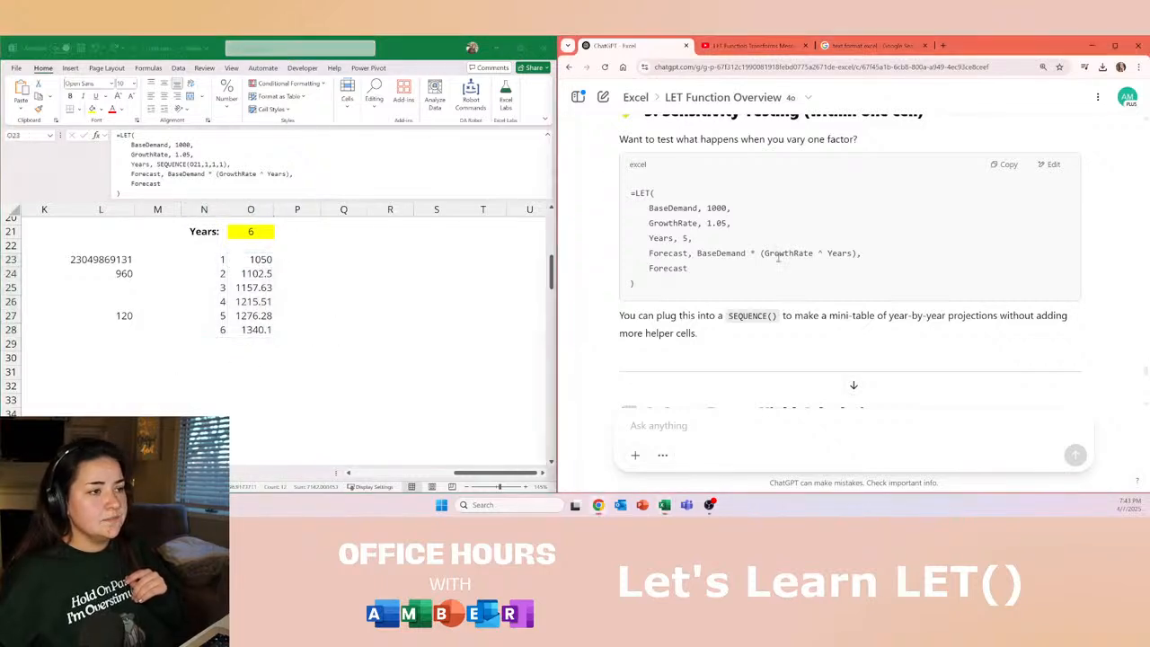
{"action": "scroll", "coordinate": [780, 271], "scroll_direction": "down", "scroll_amount": 5}
{"action": "scroll", "coordinate": [782, 272], "scroll_direction": "up", "scroll_amount": 1}
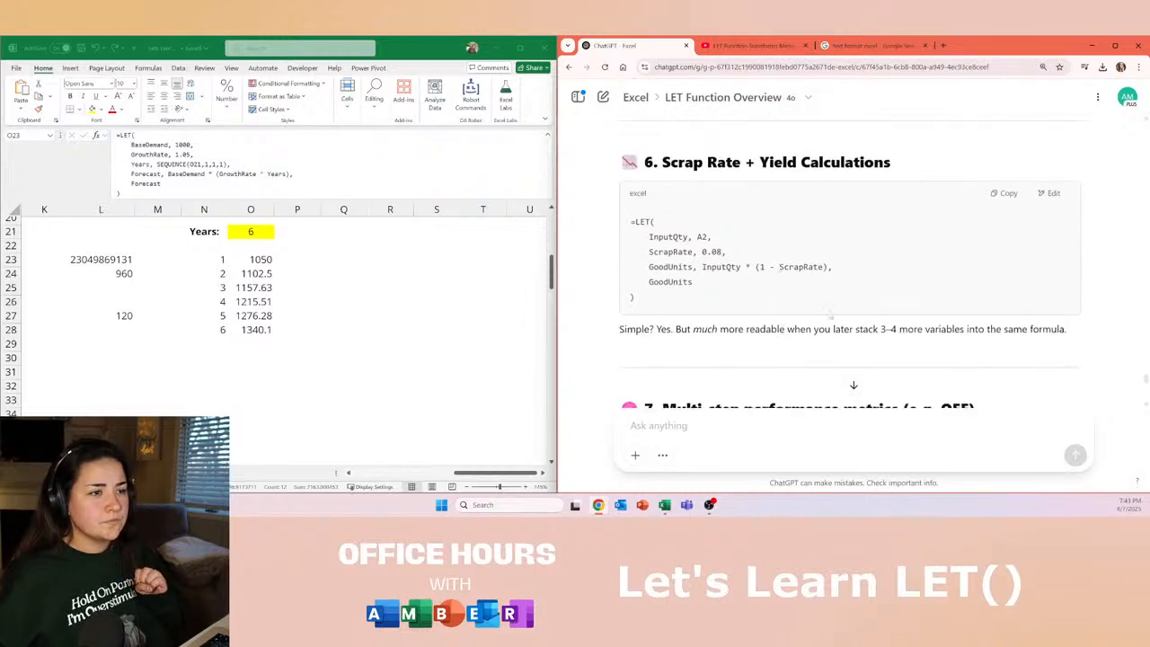
{"action": "left_click_drag", "start_coordinate": [1069, 331], "coordinate": [684, 329]}
{"action": "left_click", "coordinate": [688, 329]}
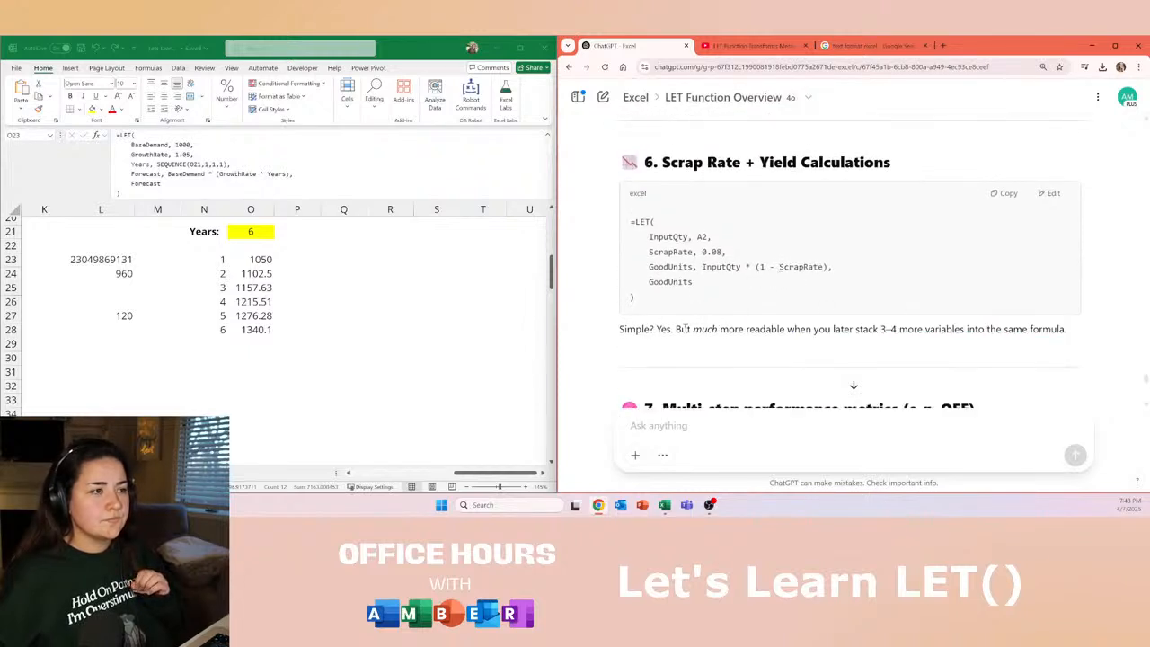
{"action": "scroll", "coordinate": [685, 331], "scroll_direction": "down", "scroll_amount": 2}
{"action": "scroll", "coordinate": [684, 330], "scroll_direction": "down", "scroll_amount": 2}
{"action": "scroll", "coordinate": [687, 331], "scroll_direction": "up", "scroll_amount": 1}
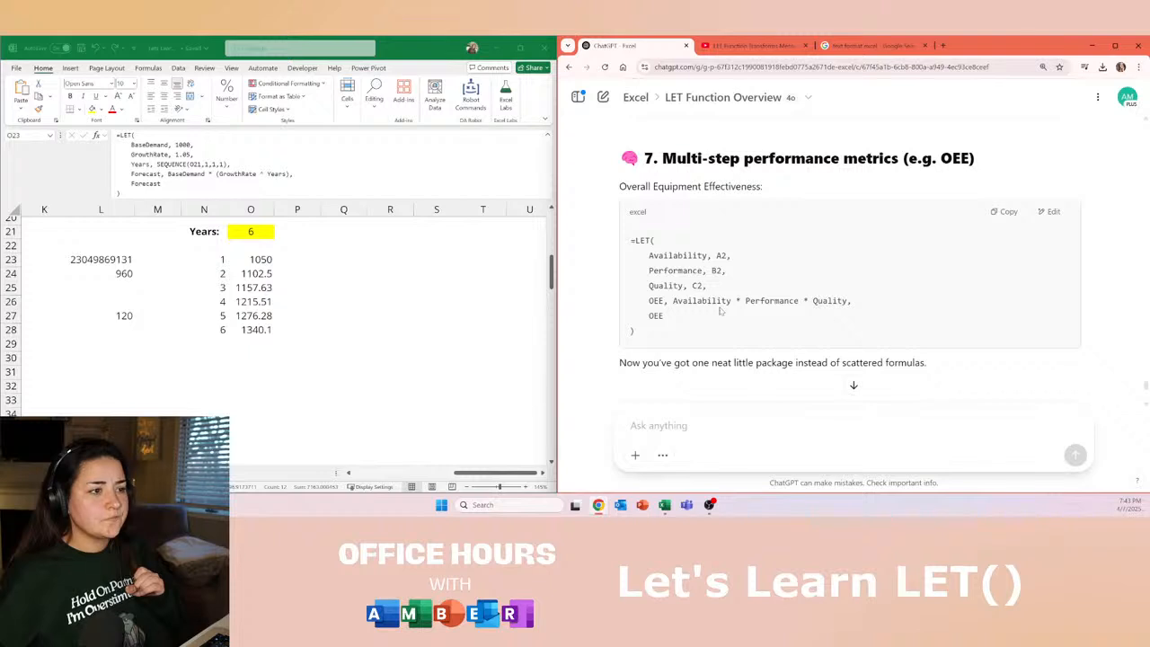
Read ChatGPT's "Why it's a big deal for you" section on the benefits of LET.
{"action": "scroll", "coordinate": [719, 334], "scroll_direction": "down", "scroll_amount": 5}
{"action": "scroll", "coordinate": [719, 334], "scroll_direction": "up", "scroll_amount": 1}
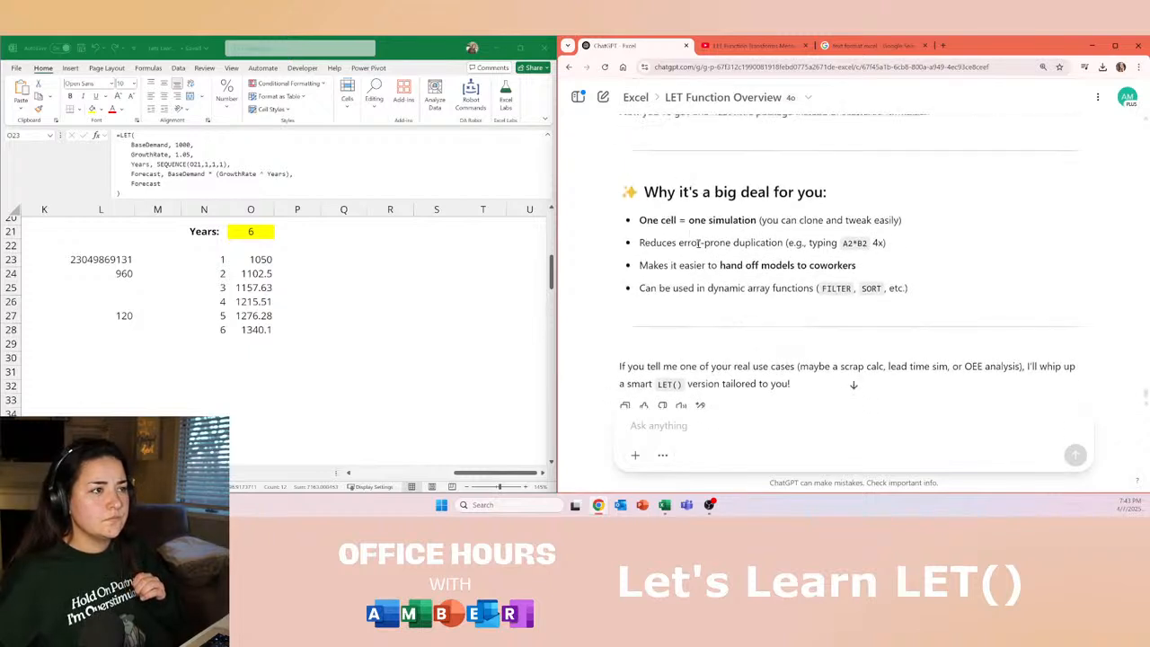
{"action": "left_click_drag", "start_coordinate": [644, 185], "coordinate": [885, 242]}
{"action": "left_click", "coordinate": [672, 238]}
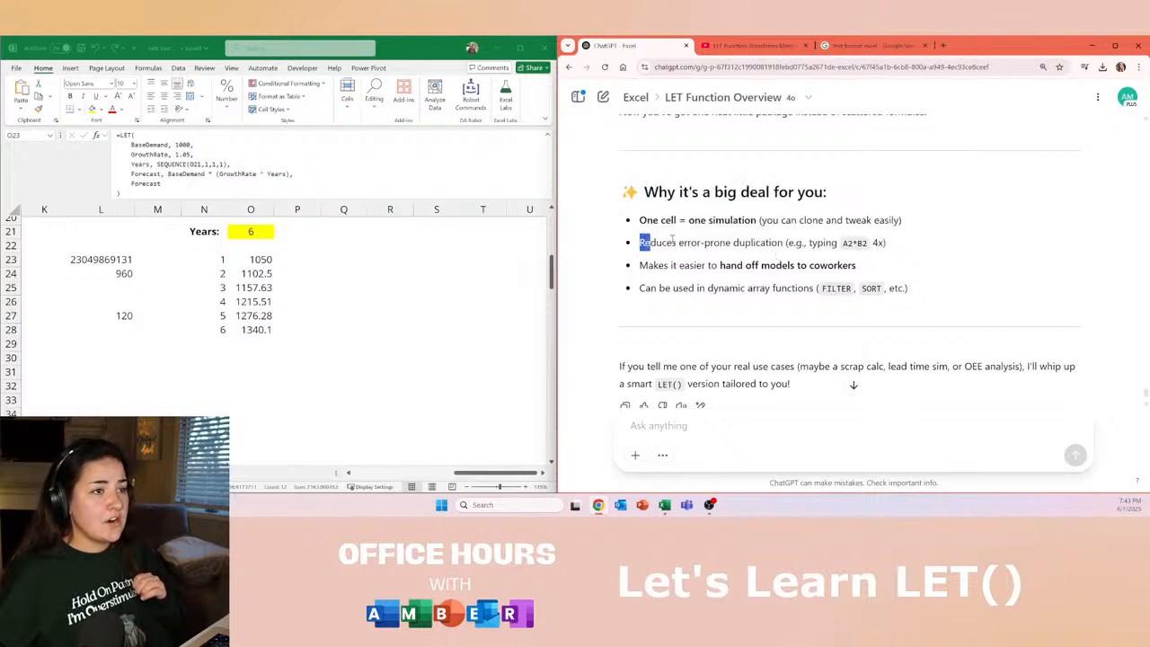
{"action": "left_click_drag", "start_coordinate": [657, 239], "coordinate": [888, 243]}
{"action": "left_click", "coordinate": [895, 243]}
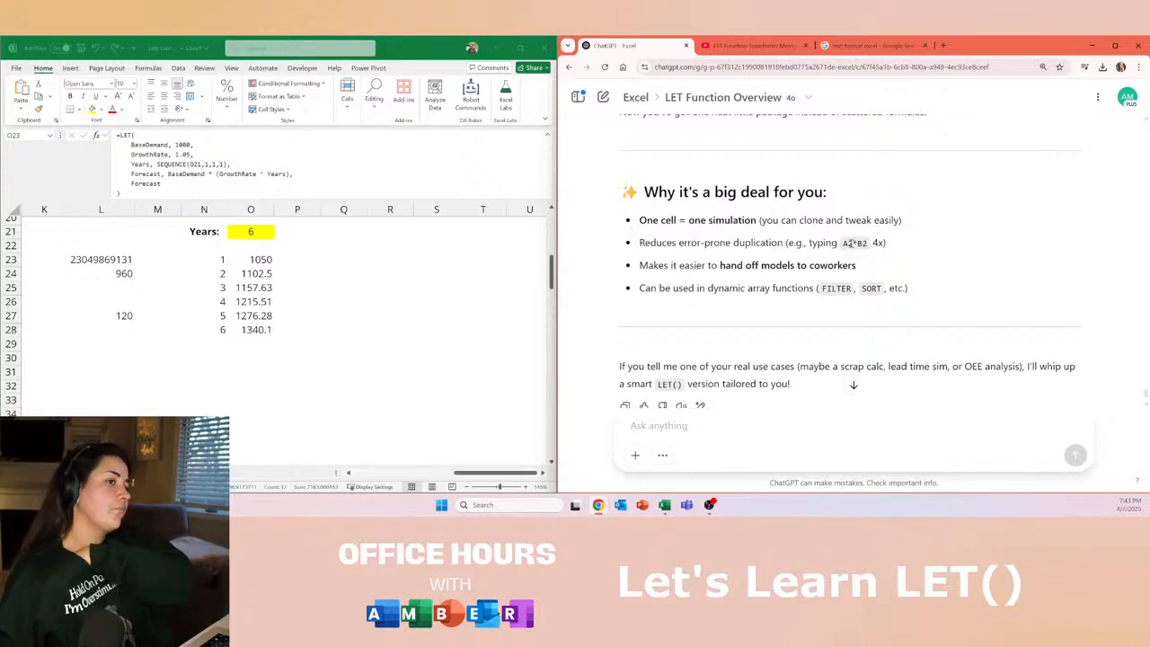
{"action": "left_click_drag", "start_coordinate": [894, 260], "coordinate": [870, 269]}
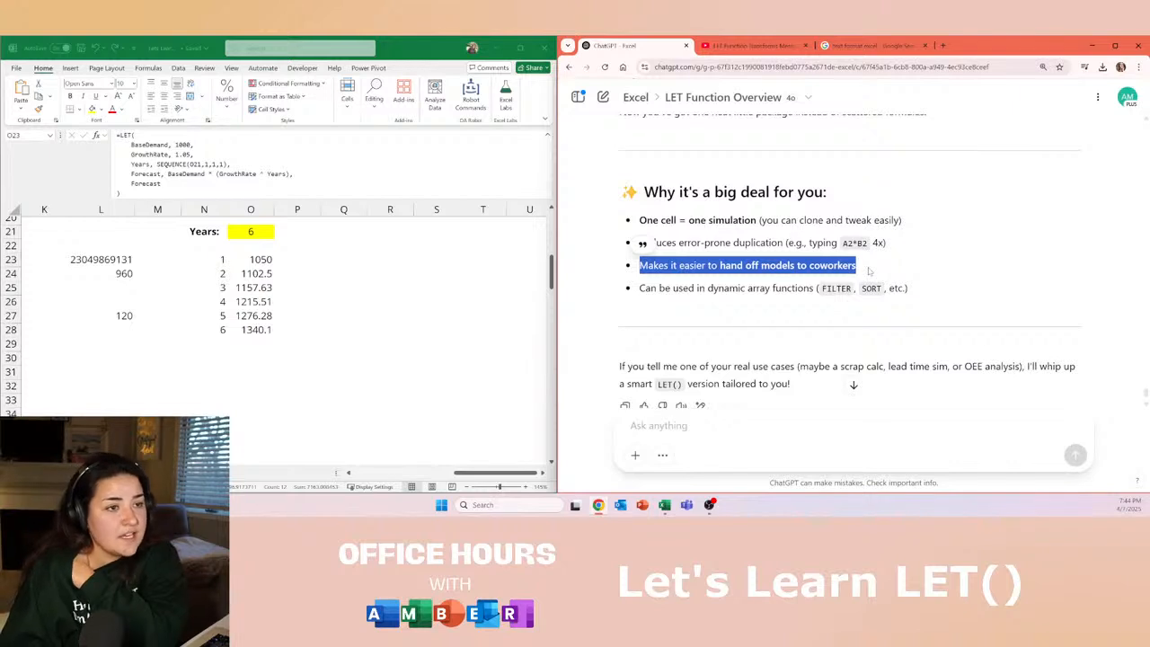
{"action": "scroll", "coordinate": [875, 269], "scroll_direction": "down", "scroll_amount": 1}
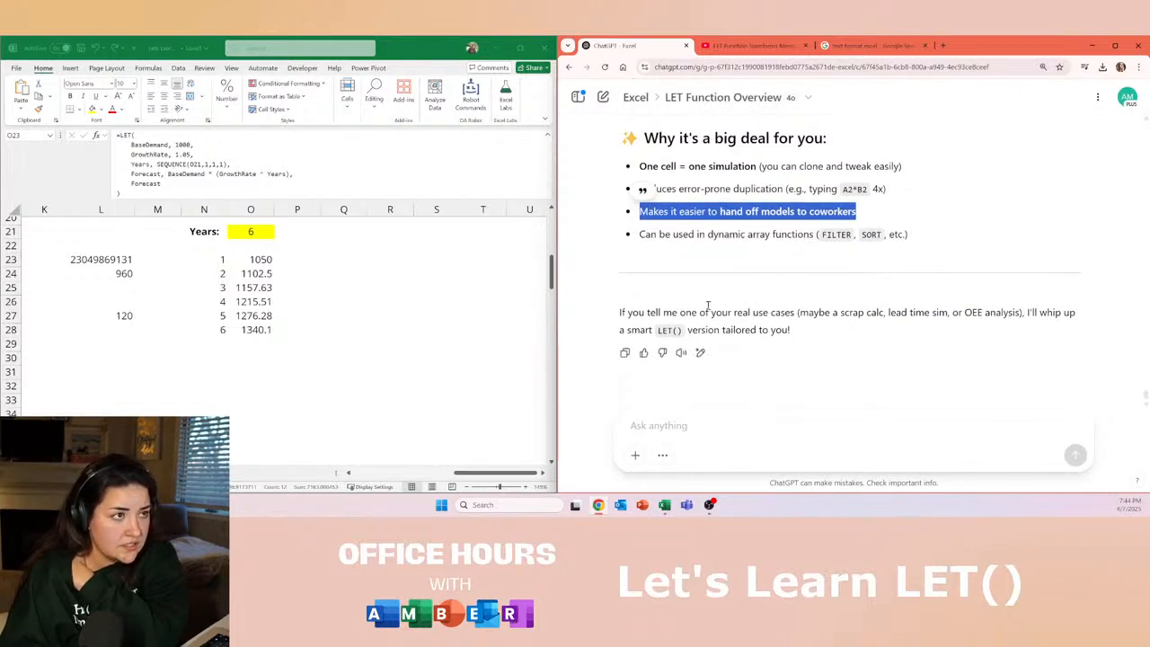
{"action": "scroll", "coordinate": [708, 306], "scroll_direction": "up", "scroll_amount": 2}
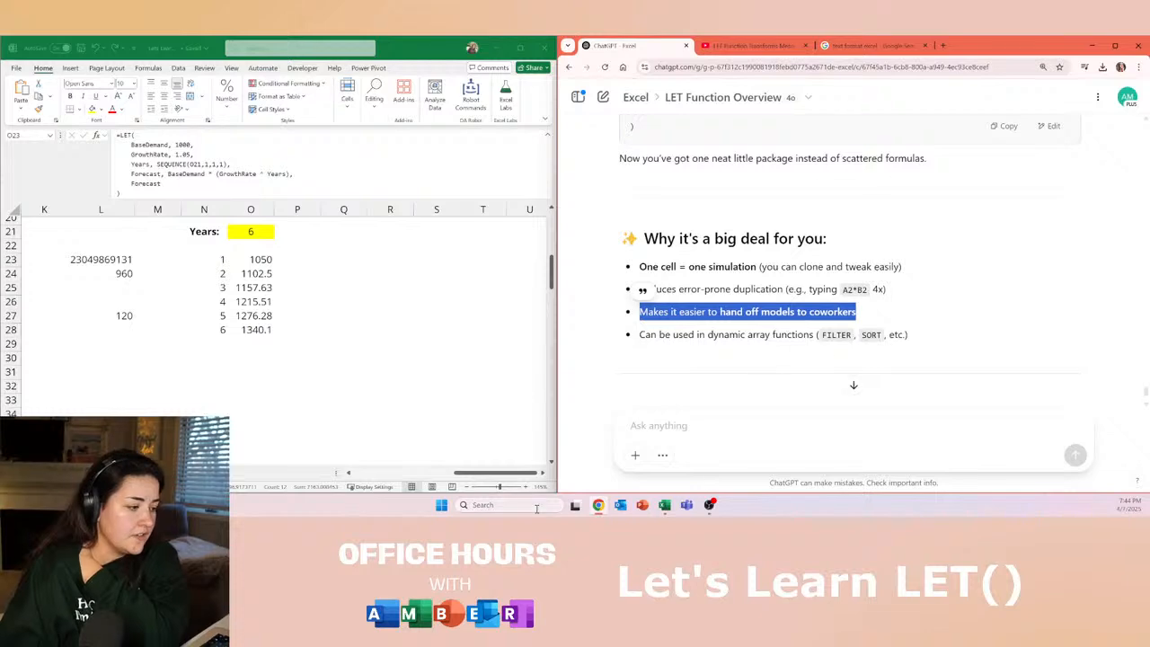
Switch to YouTube, return to the "let excel" search results and browse them for related Excel function videos.
{"action": "left_click", "coordinate": [757, 46]}
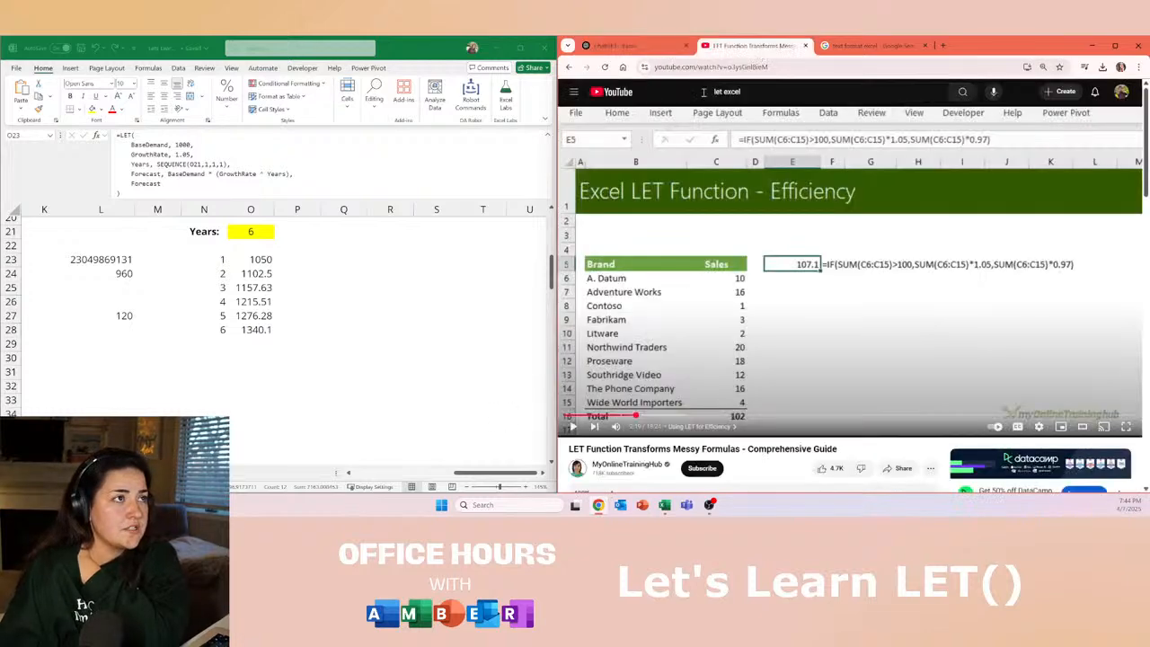
{"action": "left_click", "coordinate": [568, 67]}
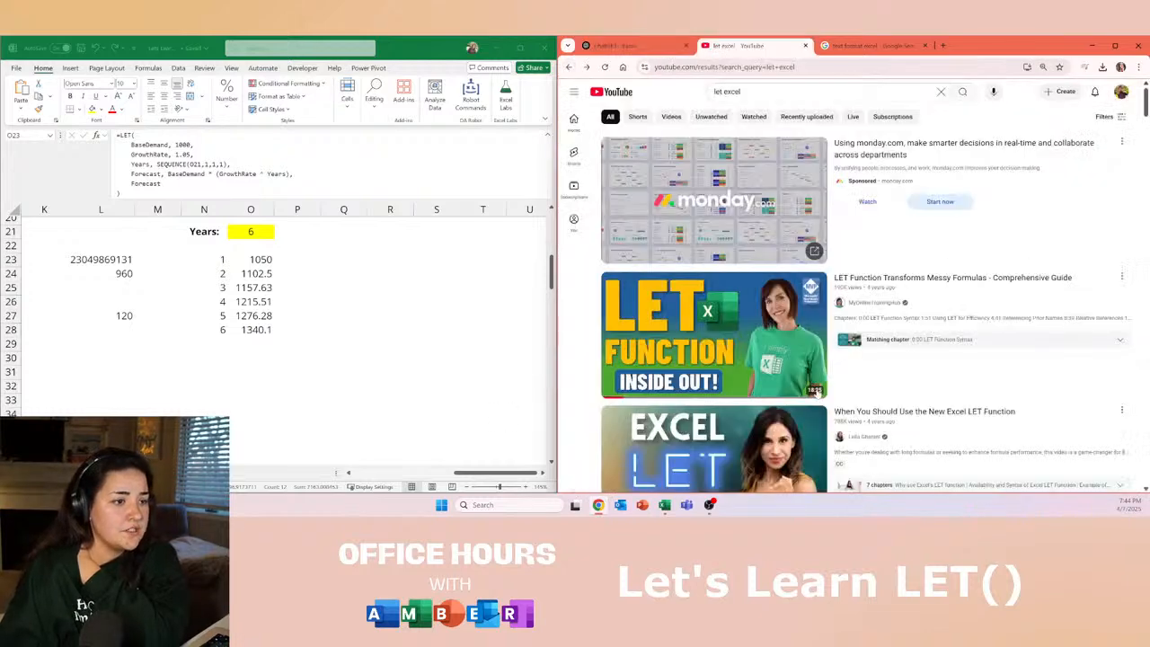
{"action": "mouse_move", "coordinate": [815, 391]}
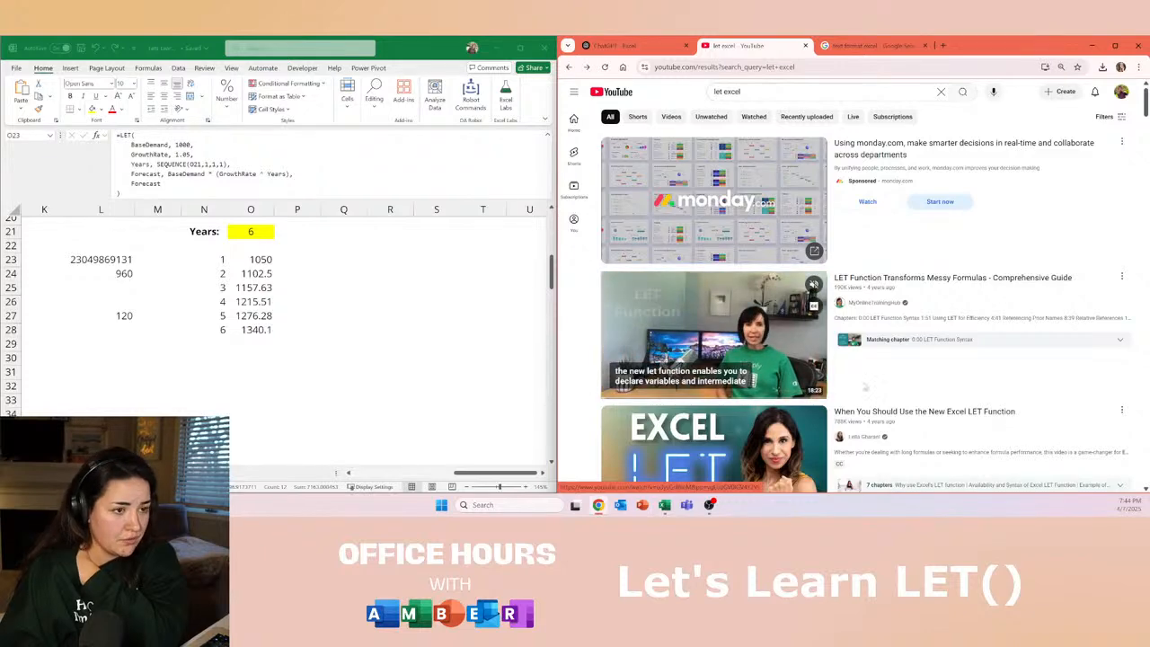
{"action": "scroll", "coordinate": [866, 387], "scroll_direction": "down", "scroll_amount": 2}
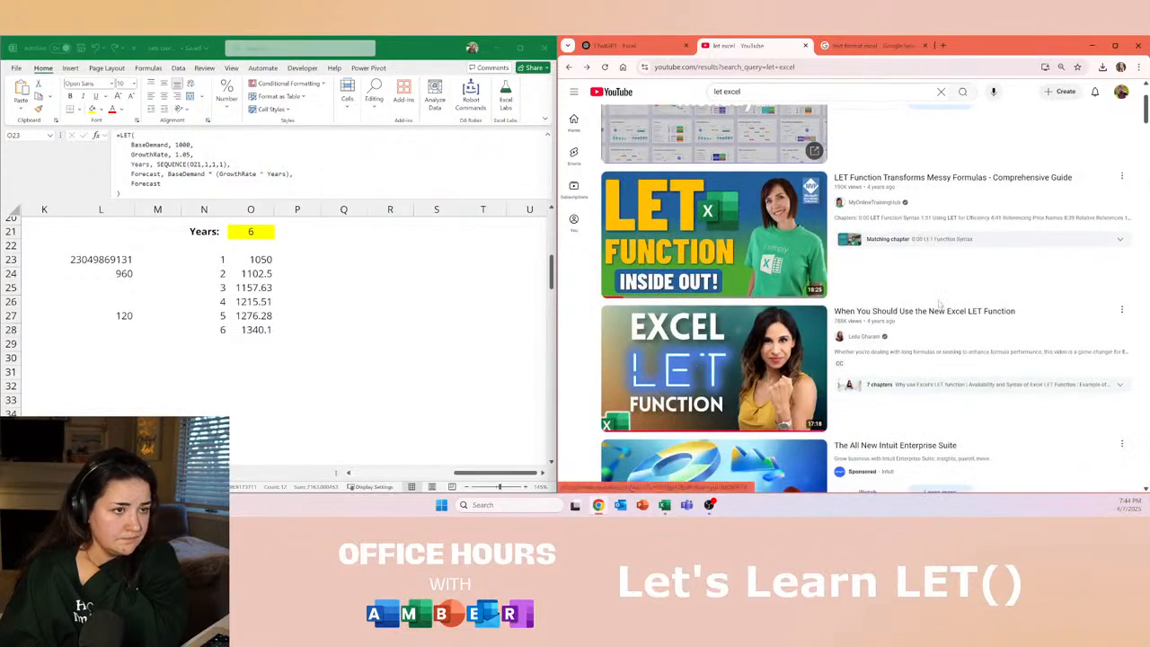
{"action": "scroll", "coordinate": [887, 313], "scroll_direction": "down", "scroll_amount": 4}
{"action": "scroll", "coordinate": [887, 313], "scroll_direction": "down", "scroll_amount": 4}
{"action": "scroll", "coordinate": [888, 314], "scroll_direction": "down", "scroll_amount": 9}
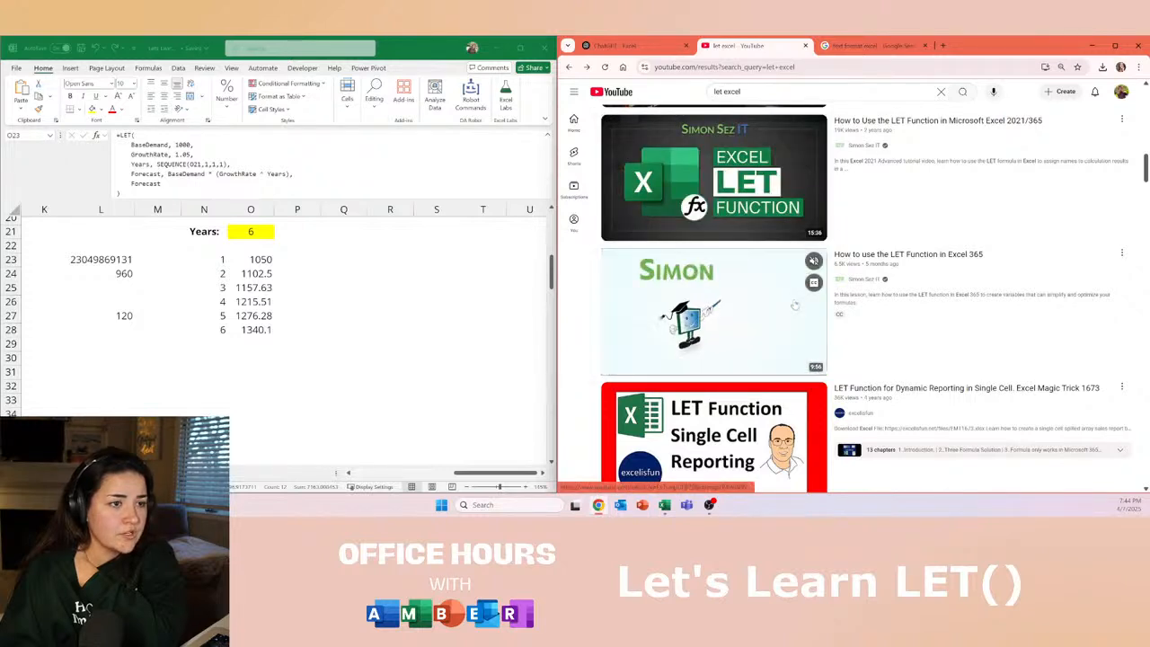
{"action": "scroll", "coordinate": [944, 291], "scroll_direction": "down", "scroll_amount": 3}
{"action": "scroll", "coordinate": [945, 291], "scroll_direction": "down", "scroll_amount": 8}
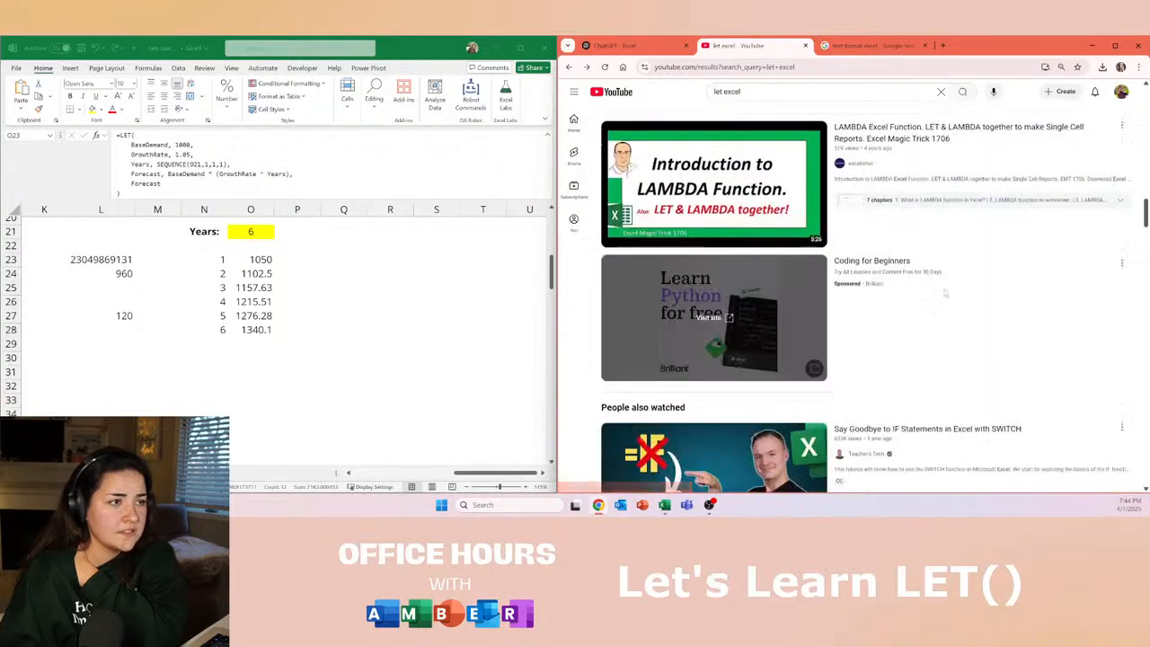
{"action": "scroll", "coordinate": [988, 360], "scroll_direction": "down", "scroll_amount": 2}
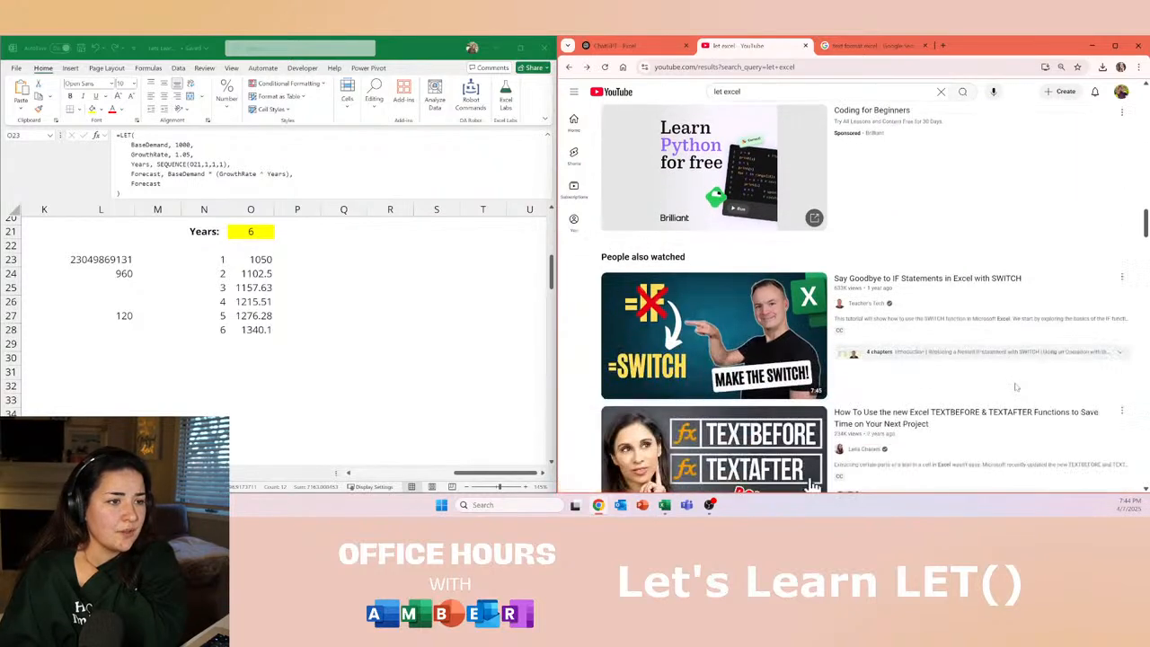
Open the video "Say Goodbye to IF Statements in Excel with SWITCH" and skip the ad survey to watch it.
{"action": "mouse_move", "coordinate": [1013, 383]}
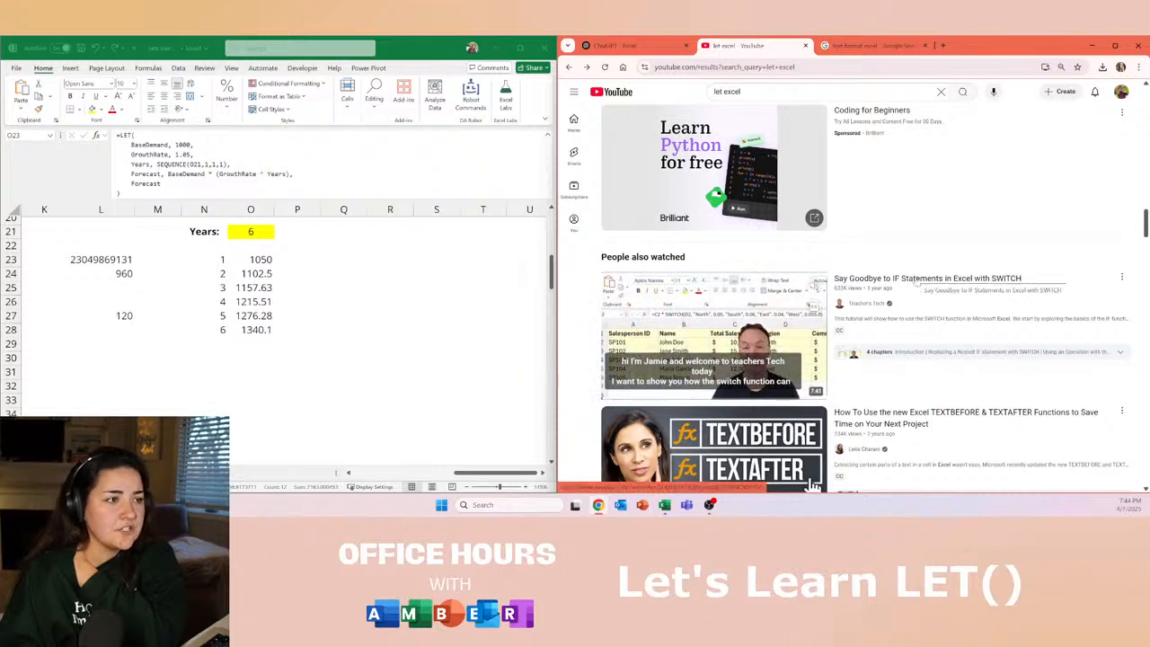
{"action": "left_click", "coordinate": [813, 485]}
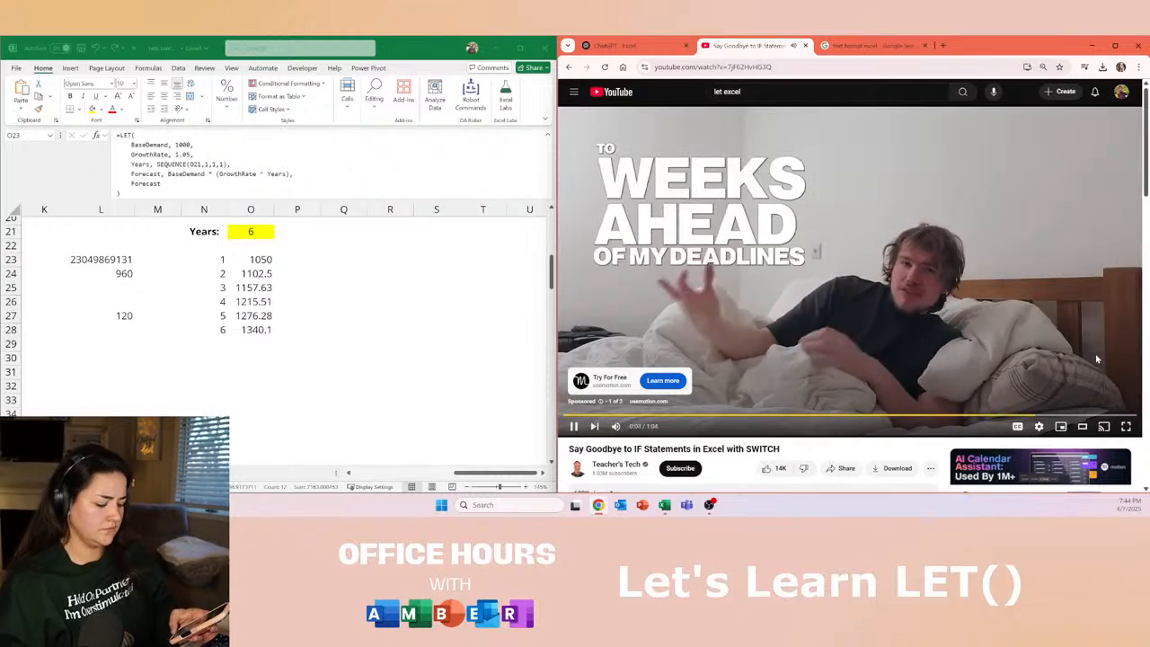
{"action": "left_click", "coordinate": [1107, 387]}
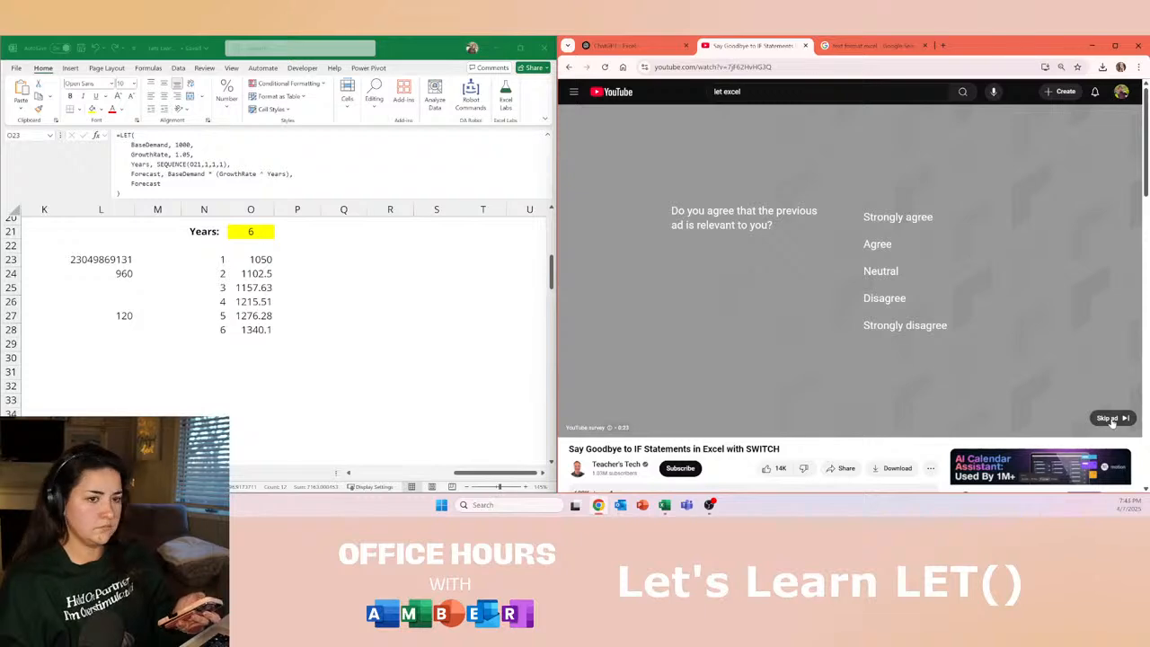
{"action": "left_click", "coordinate": [1109, 418]}
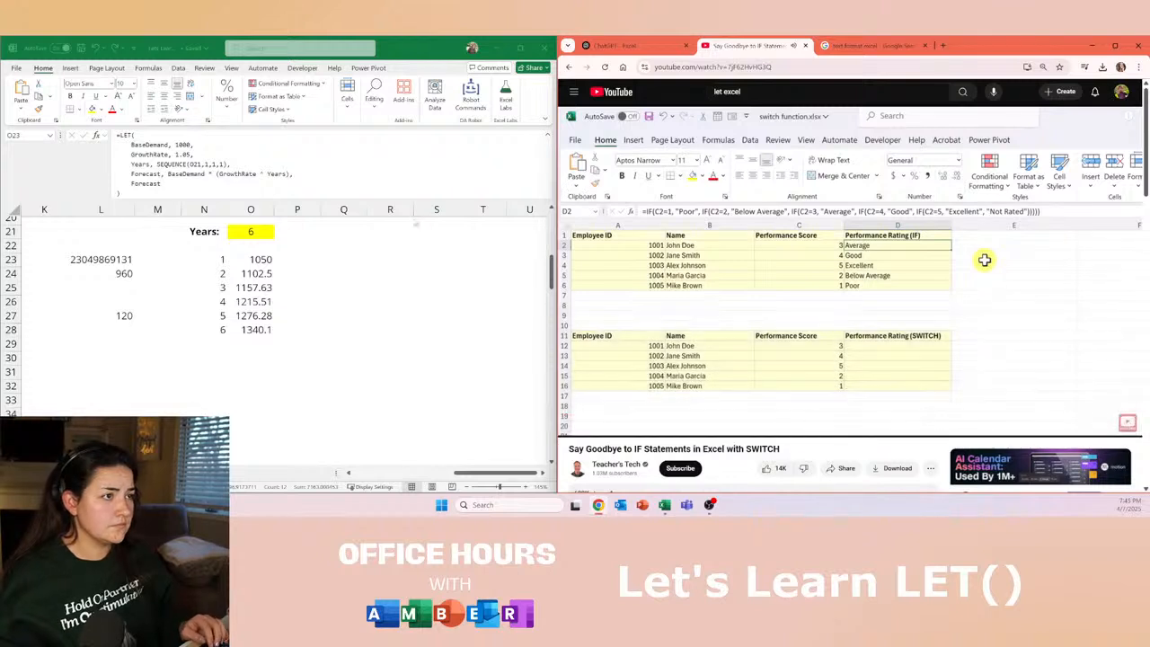
Switch to Excel and list the function names switch, map and scan in cells Q23 to Q25.
{"action": "left_click", "coordinate": [305, 261]}
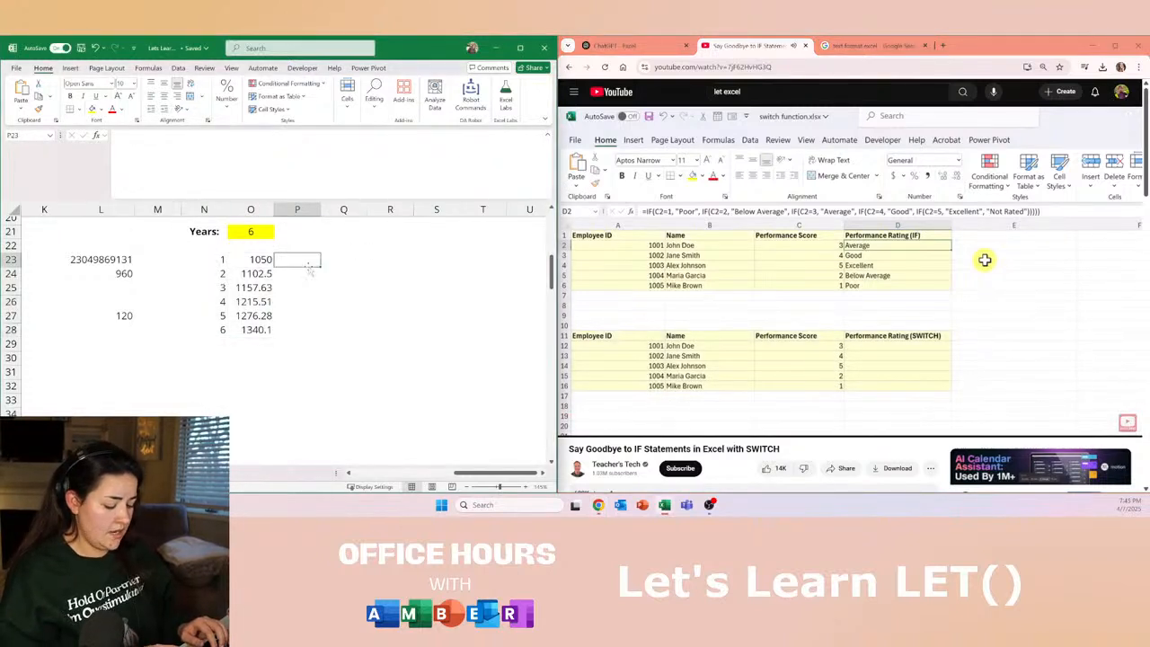
{"action": "type", "text": "=switch("}
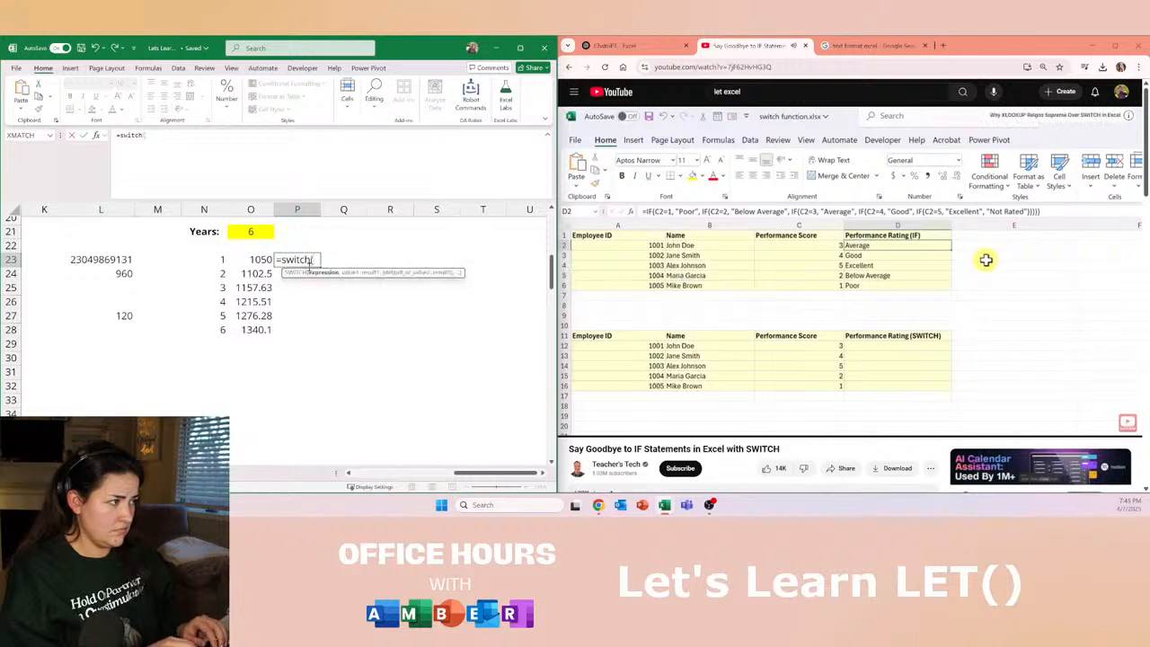
{"action": "key", "text": "Escape"}
{"action": "key", "text": "Right"}
{"action": "type", "text": "switc"}
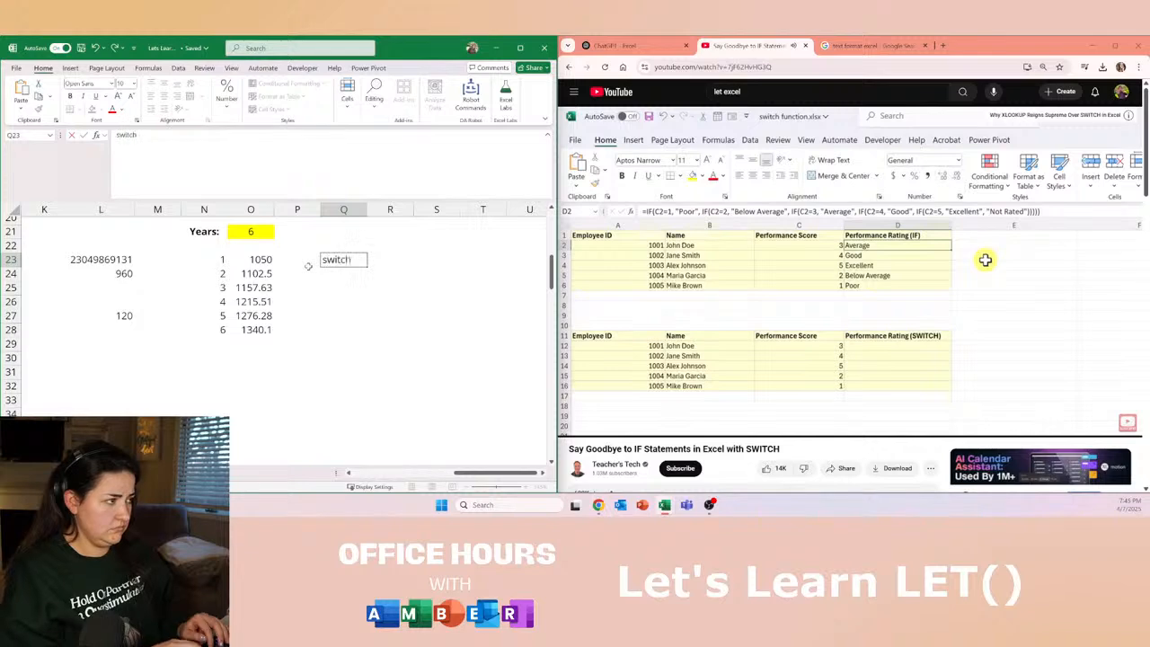
{"action": "type", "text": "h"}
{"action": "key", "text": "Return"}
{"action": "type", "text": "map"}
{"action": "key", "text": "Return"}
{"action": "type", "text": "scan"}
{"action": "key", "text": "Return"}
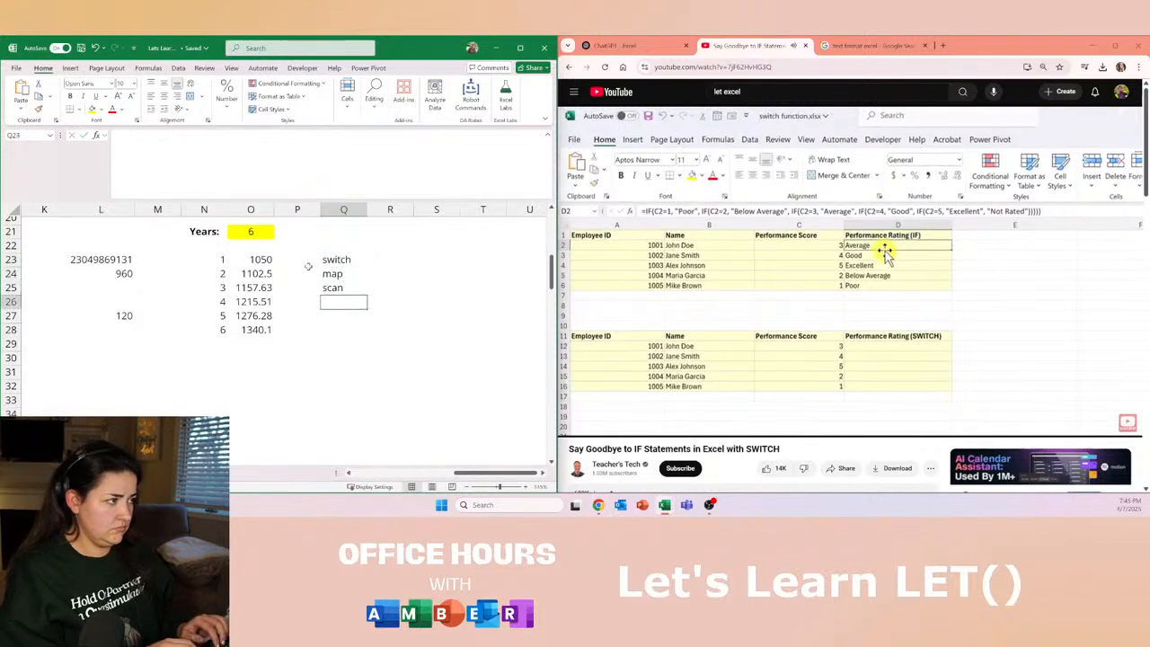
Move the list of function names from Q23:Q25 to R21:R23.
{"action": "key", "text": "Up"}
{"action": "key", "text": "Up"}
{"action": "key", "text": "Up"}
{"action": "key", "text": "shift+Down"}
{"action": "key", "text": "shift+Down"}
{"action": "key", "text": "ctrl+c"}
{"action": "key", "text": "Right"}
{"action": "key", "text": "Up"}
{"action": "key", "text": "Up"}
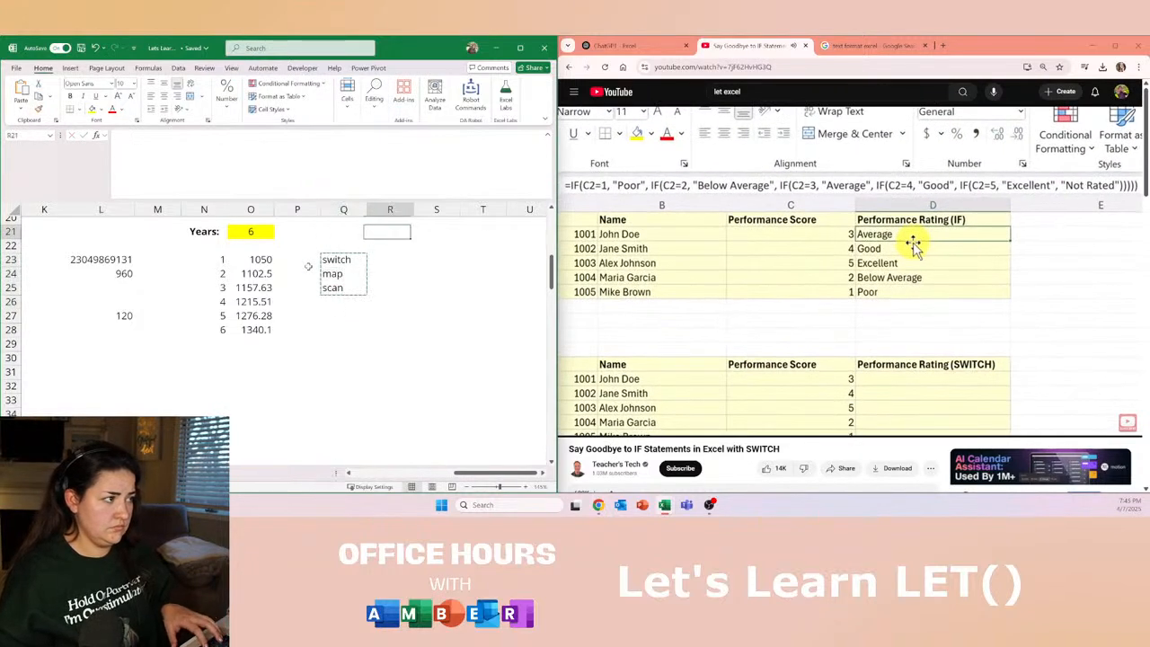
{"action": "key", "text": "ctrl+v"}
{"action": "key", "text": "Down"}
{"action": "key", "text": "Down"}
{"action": "key", "text": "Down"}
{"action": "key", "text": "Left"}
{"action": "key", "text": "Left"}
{"action": "key", "text": "Down"}
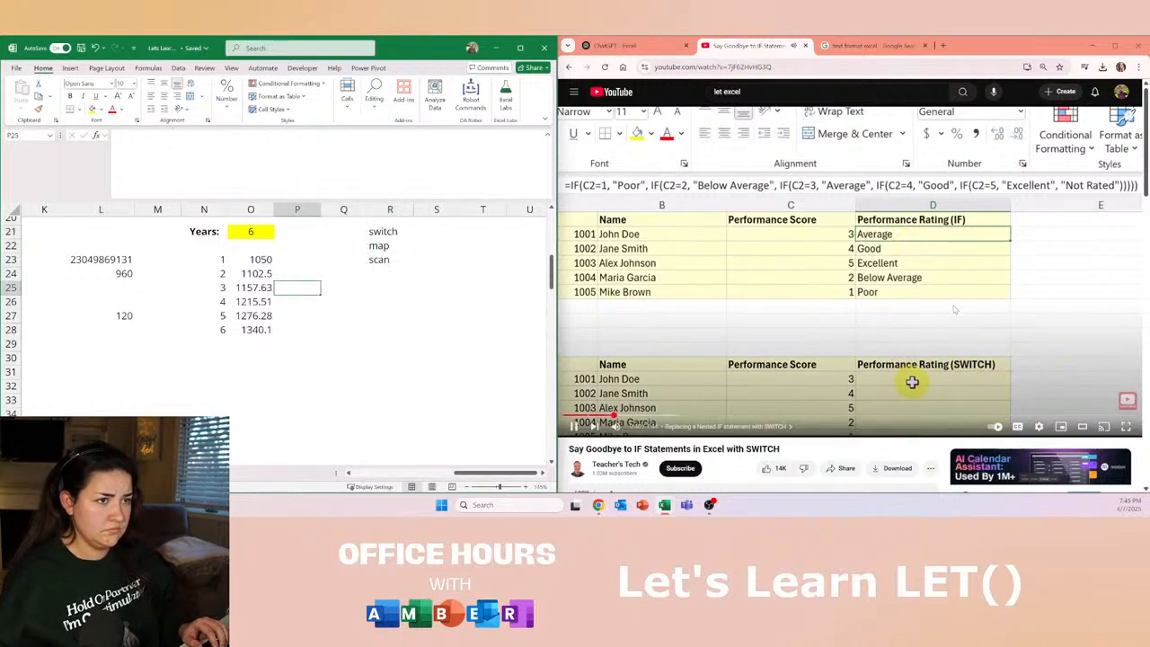
Enter the performance scores 3, 4, 5, 2 and 1 in cells N30 to N34.
{"action": "left_click", "coordinate": [216, 358]}
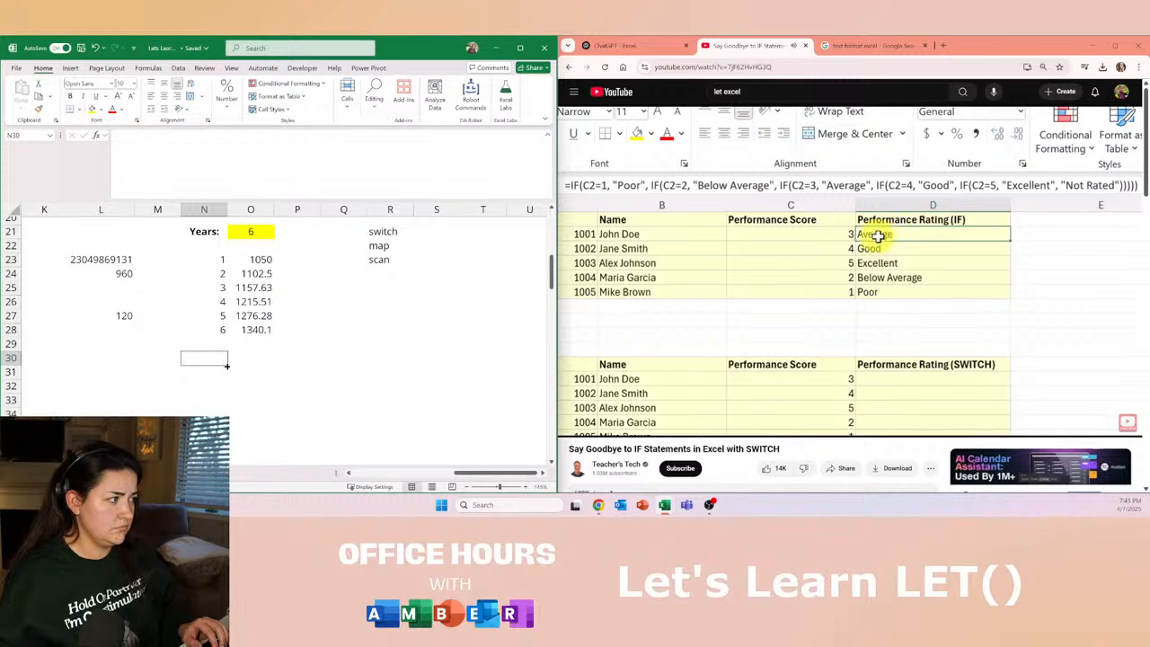
{"action": "type", "text": "3"}
{"action": "key", "text": "Return"}
{"action": "type", "text": "2"}
{"action": "key", "text": "Return"}
{"action": "type", "text": "1"}
{"action": "key", "text": "Up"}
{"action": "key", "text": "Up"}
{"action": "key", "text": "Return"}
{"action": "type", "text": "4"}
{"action": "key", "text": "Return"}
{"action": "type", "text": "5"}
{"action": "key", "text": "Return"}
{"action": "type", "text": "2"}
{"action": "key", "text": "Return"}
{"action": "type", "text": "1"}
Enter the ratings Average, Good, Excellent, Below Average and Poor beside the scores in cells O30 to O34.
{"action": "key", "text": "Up"}
{"action": "key", "text": "Up"}
{"action": "key", "text": "Up"}
{"action": "key", "text": "Up"}
{"action": "key", "text": "Up"}
{"action": "key", "text": "Right"}
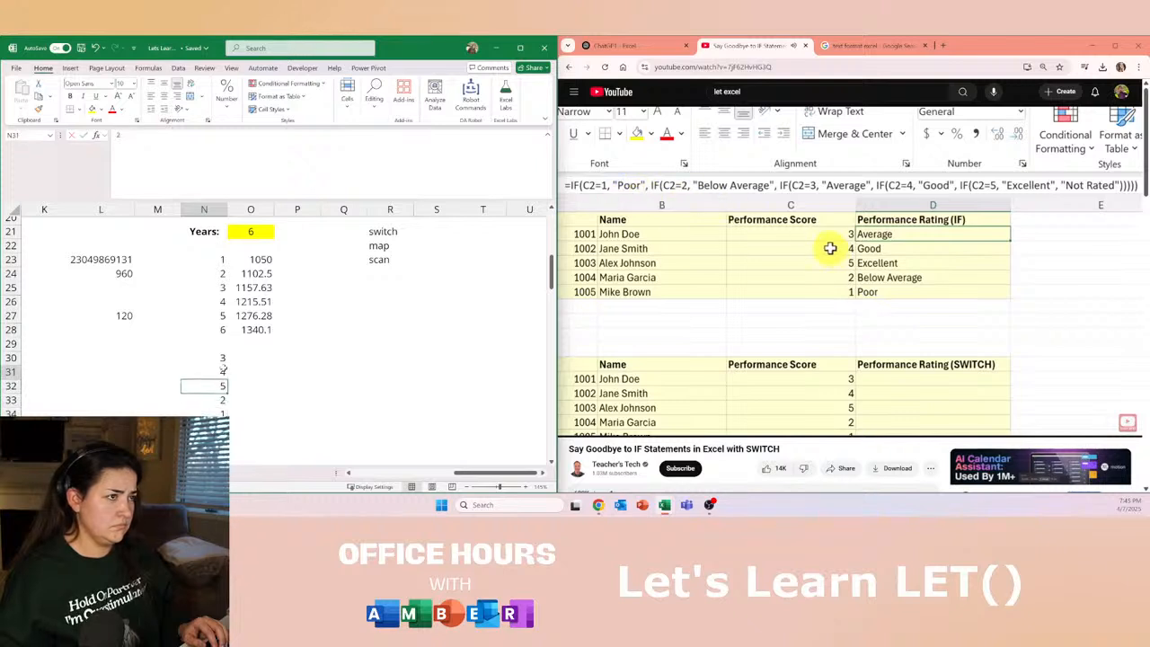
{"action": "type", "text": "Avera"}
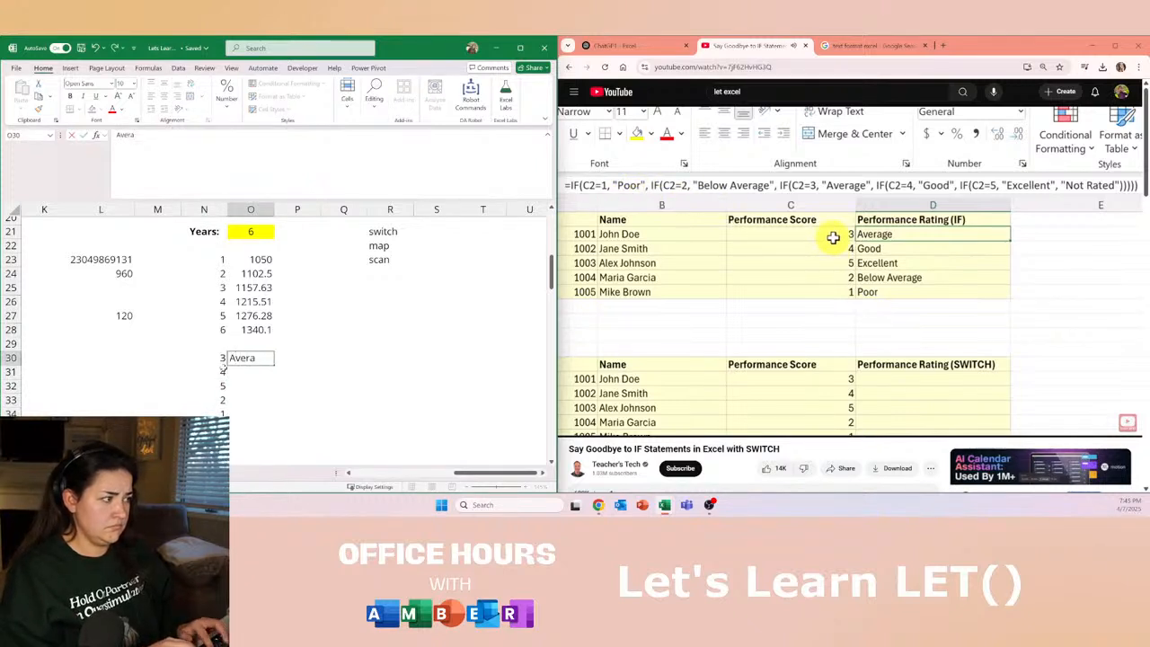
{"action": "type", "text": "ge"}
{"action": "key", "text": "Return"}
{"action": "type", "text": "Good"}
{"action": "key", "text": "Return"}
{"action": "type", "text": "Excellent"}
{"action": "key", "text": "Return"}
{"action": "type", "text": "P"}
{"action": "key", "text": "BackSpace"}
{"action": "type", "text": "Below Avera"}
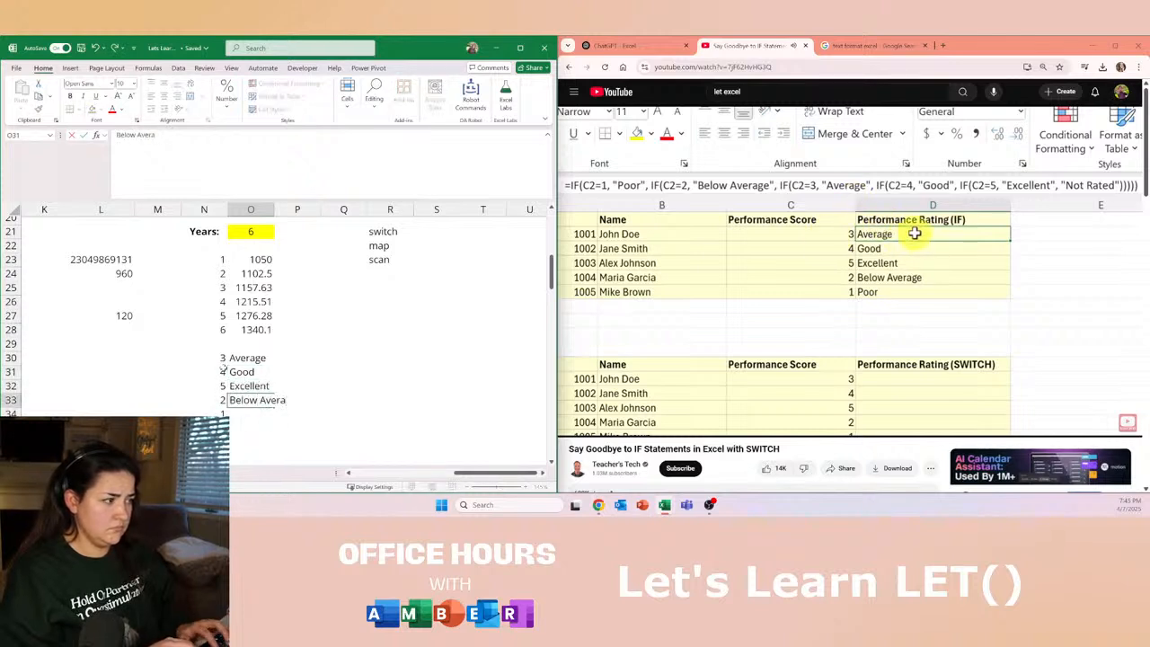
{"action": "type", "text": "ge"}
{"action": "key", "text": "Return"}
{"action": "type", "text": "Poor"}
{"action": "key", "text": "Return"}
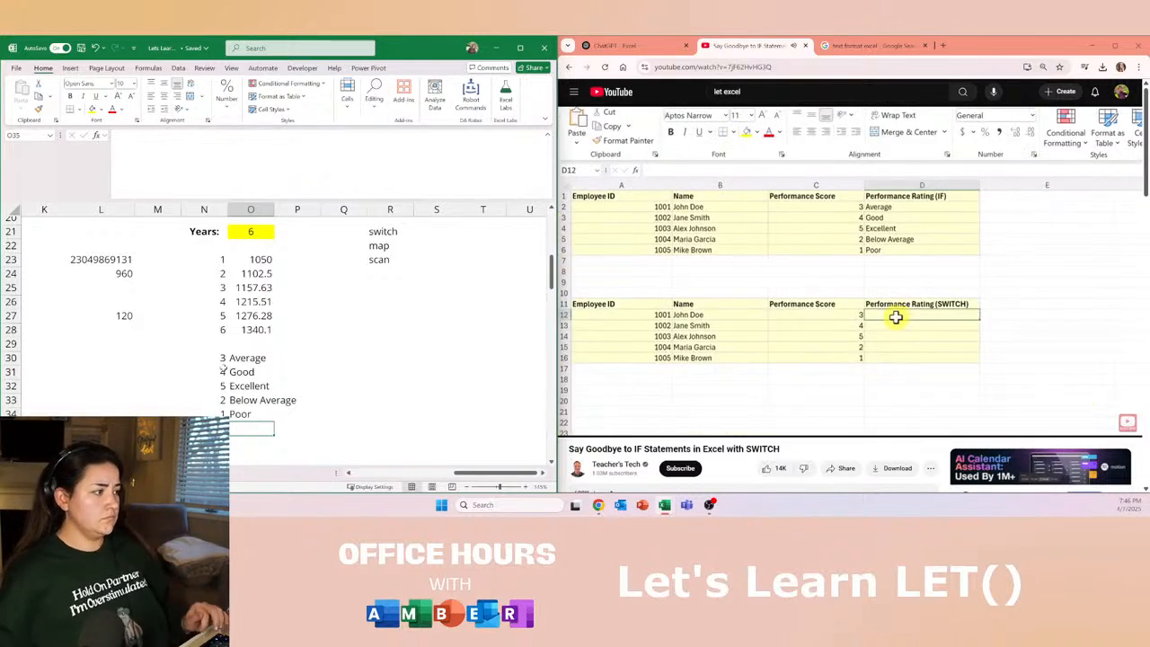
Enter =SWITCH(N30, 1,"Poor",2,"Below Average",3,"Average",4,"Good",5,"Excellent","Not Rated") in cell Q30.
{"action": "left_click", "coordinate": [355, 361]}
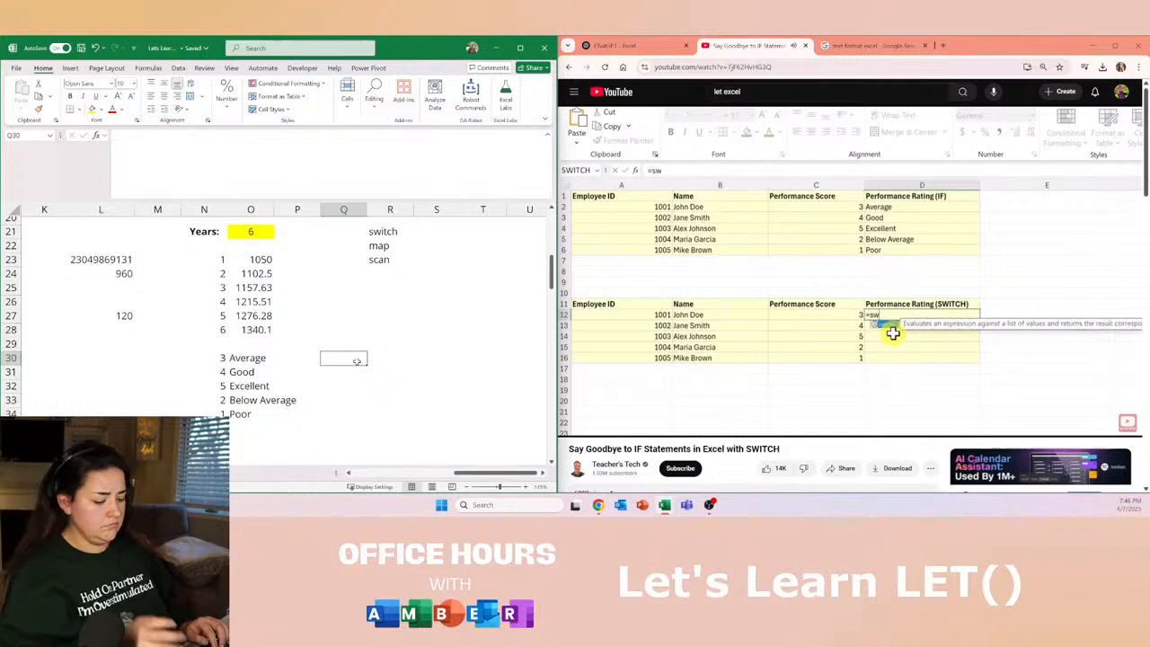
{"action": "type", "text": "=switch("}
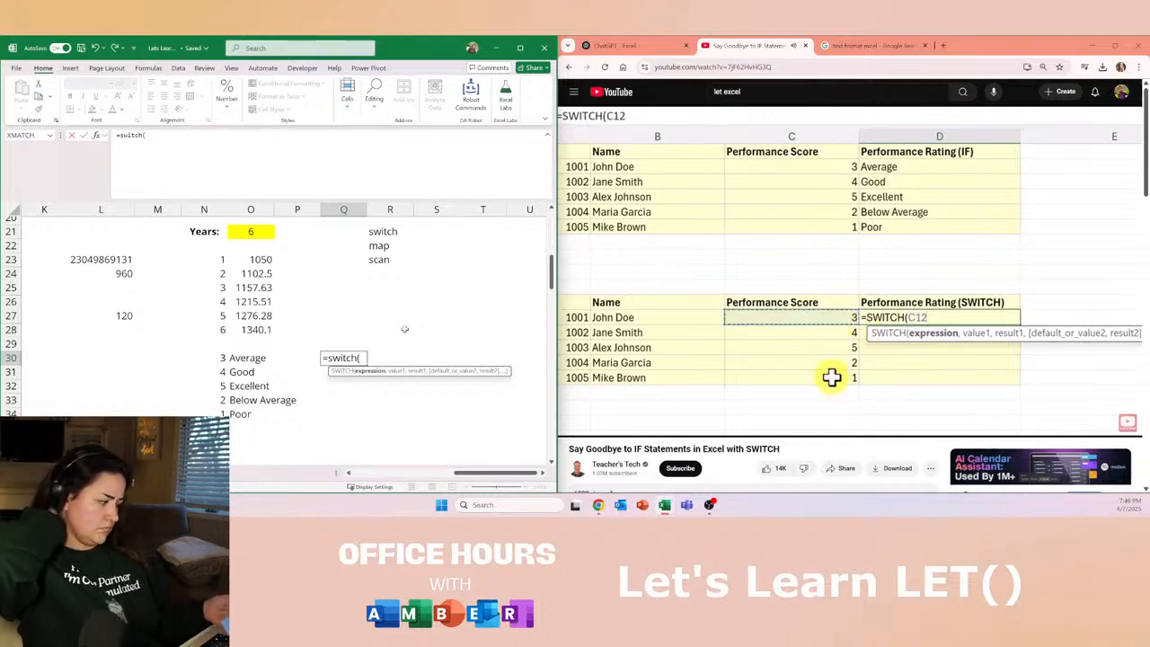
{"action": "key", "text": "Left"}
{"action": "key", "text": "Left"}
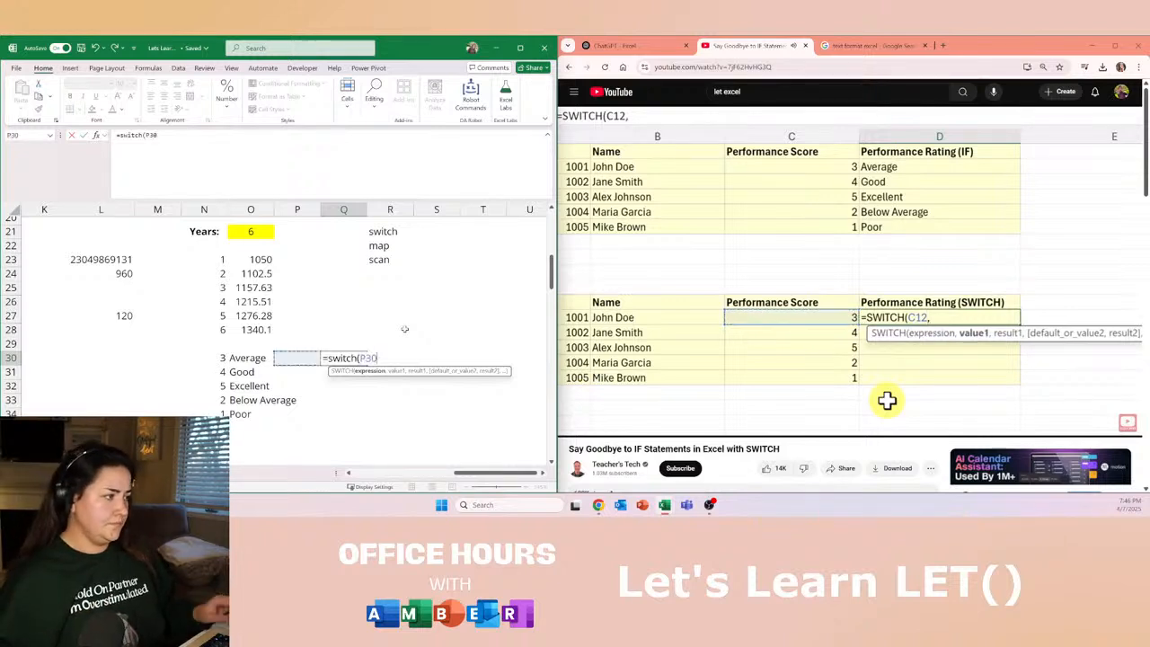
{"action": "key", "text": "Left"}
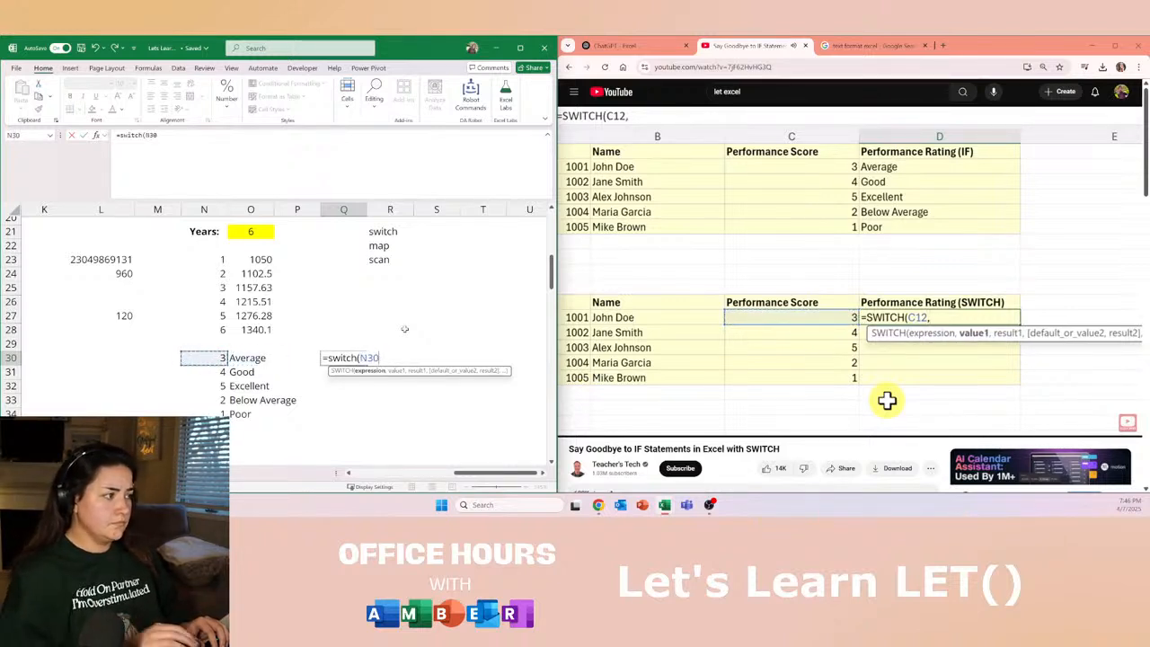
{"action": "type", "text": ","}
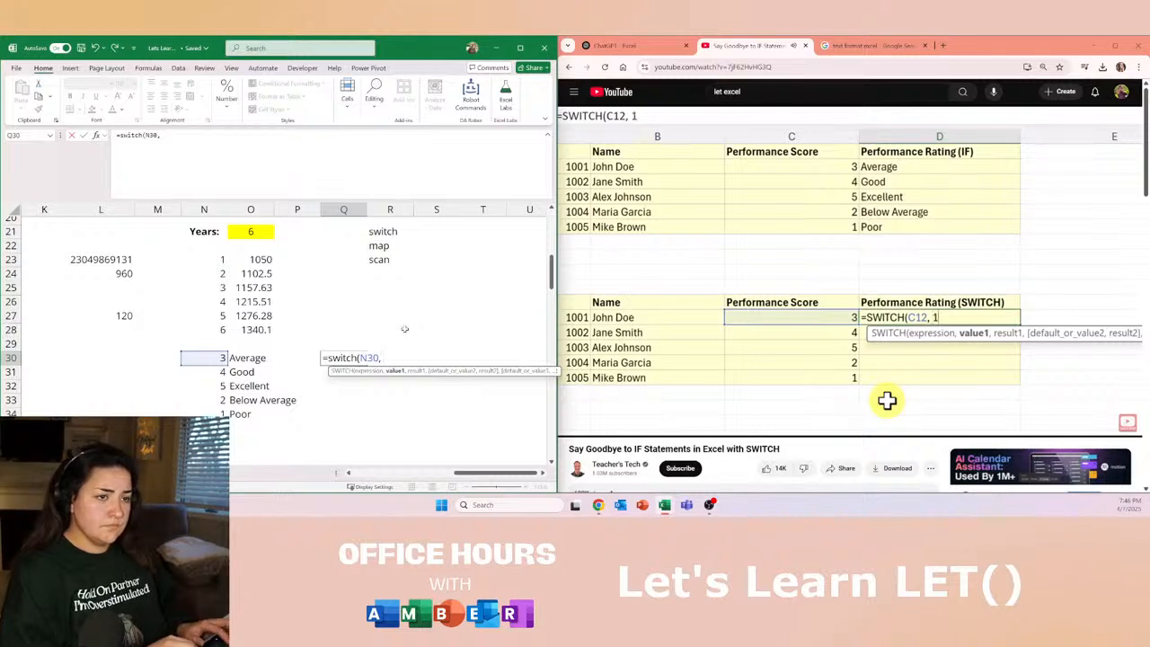
{"action": "type", "text": " 1,"}
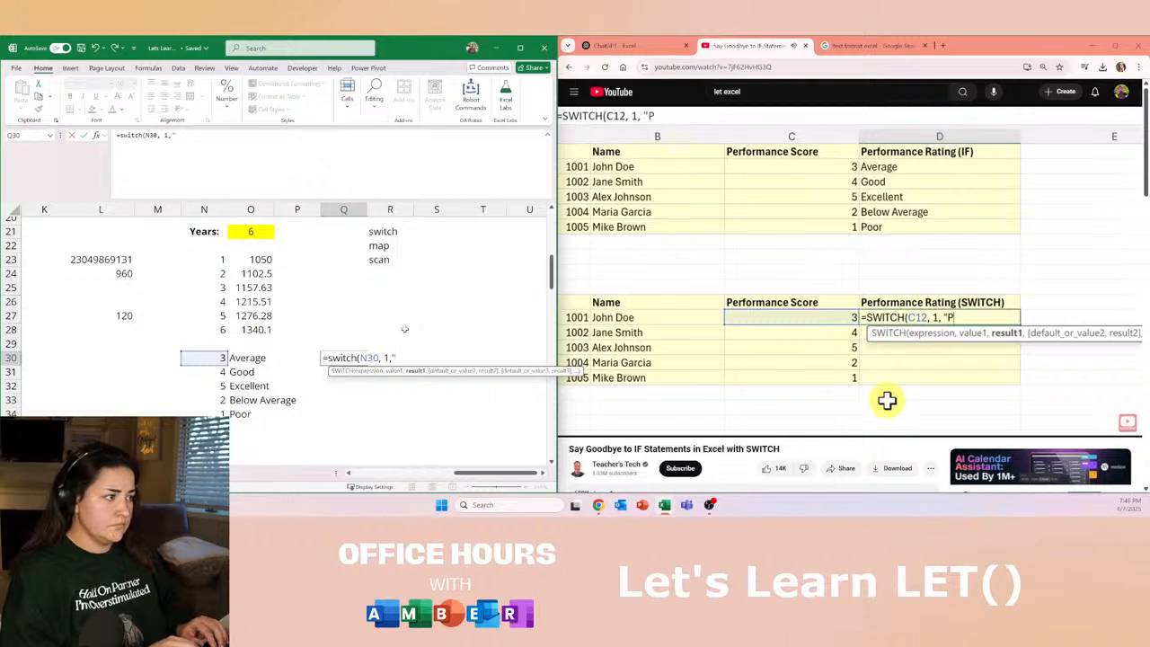
{"action": "type", "text": "\"Poor\",2"}
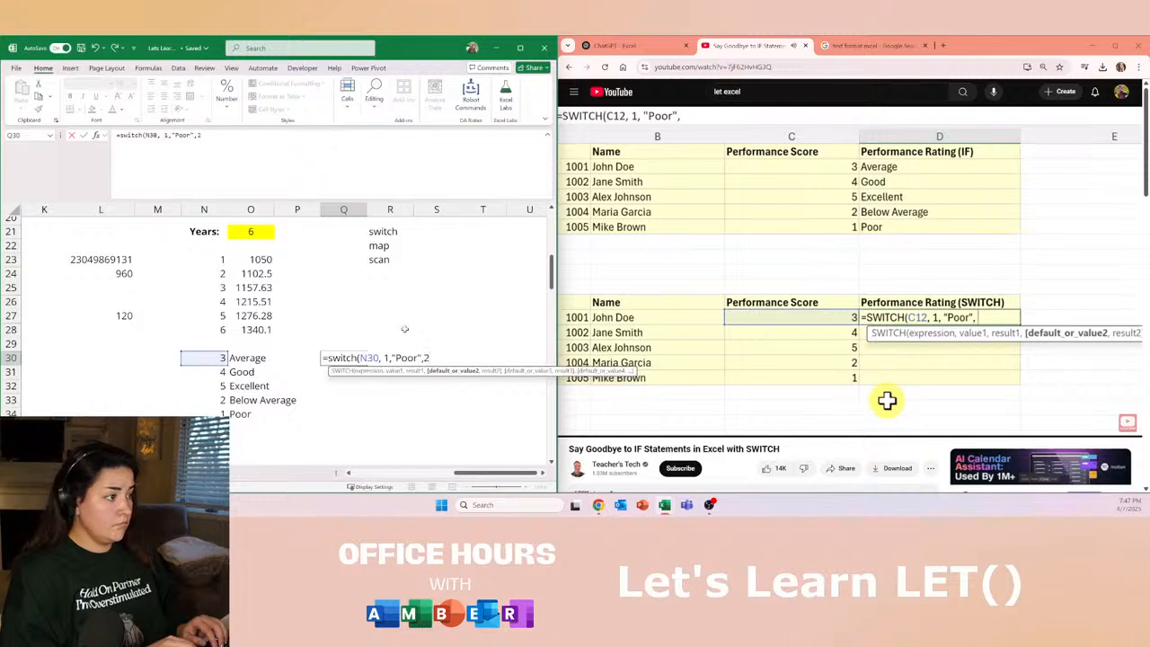
{"action": "type", "text": ",\"Below A"}
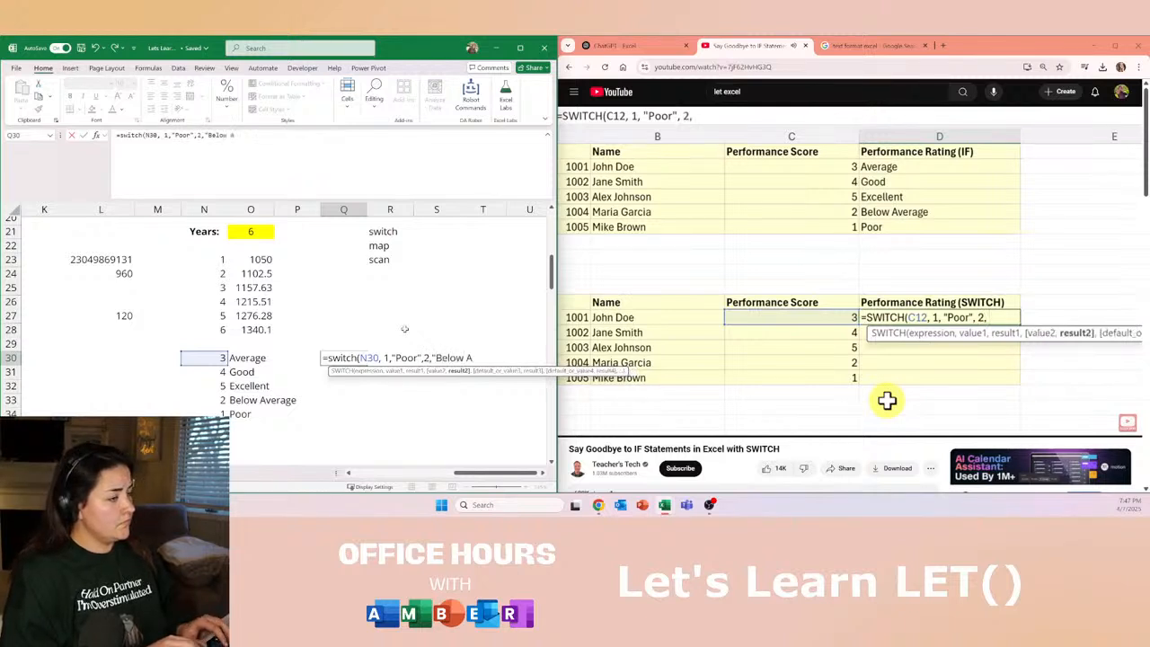
{"action": "type", "text": "verage\","}
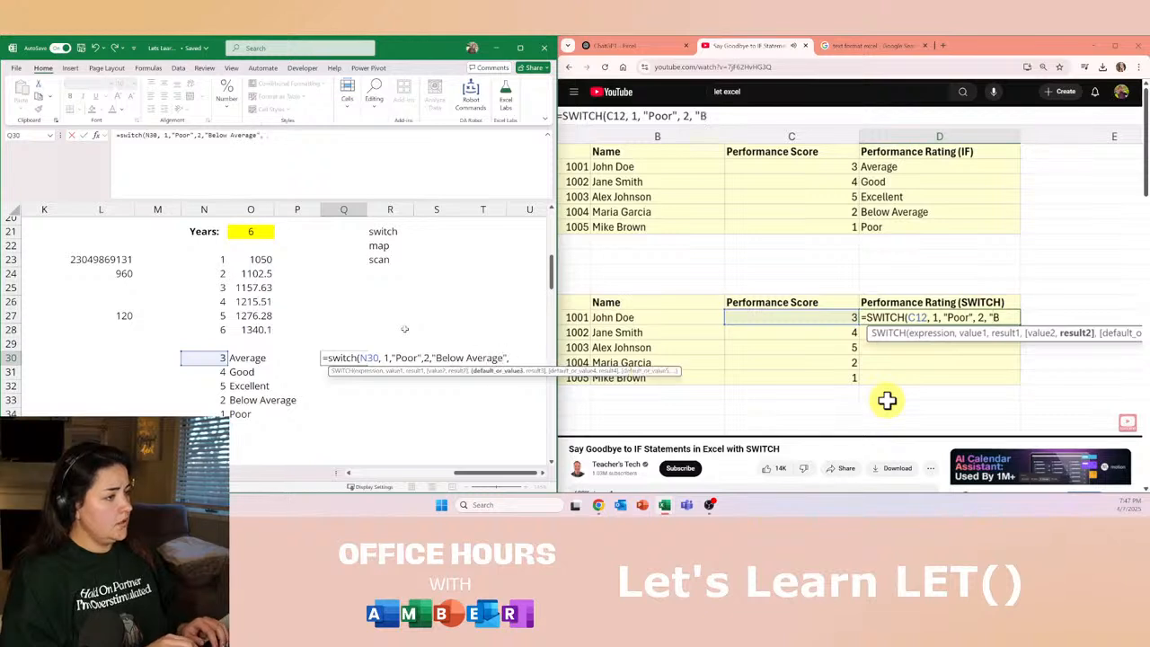
{"action": "type", "text": "3,"}
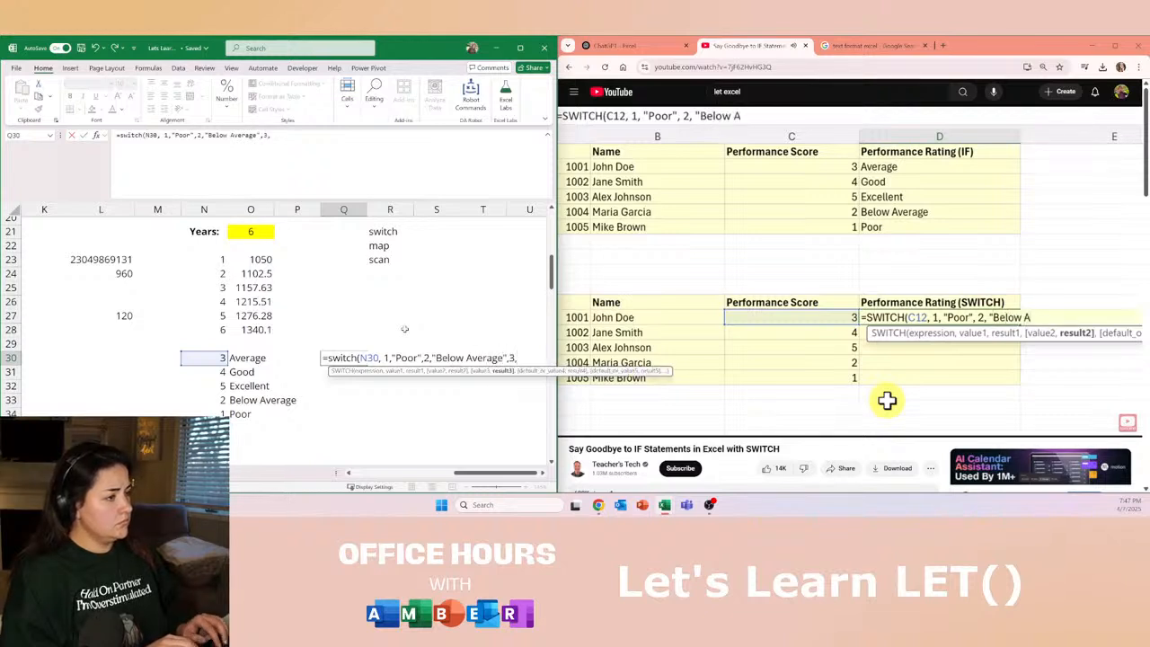
{"action": "type", "text": "\"Average\","}
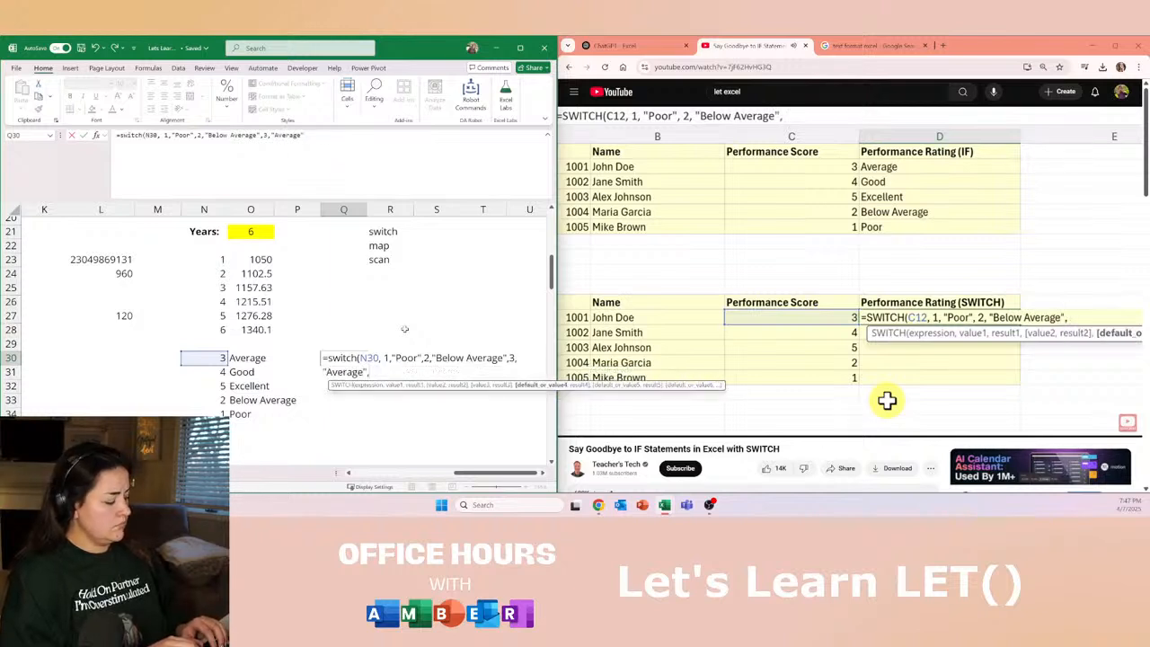
{"action": "type", "text": "4,"}
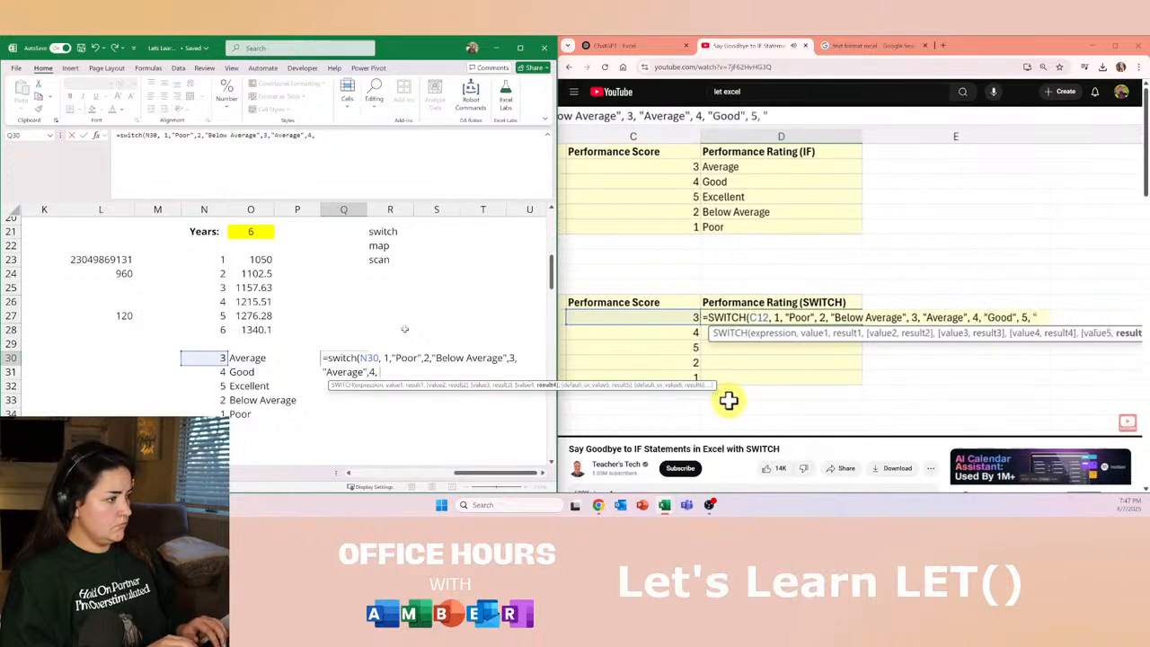
{"action": "type", "text": "\"Good\","}
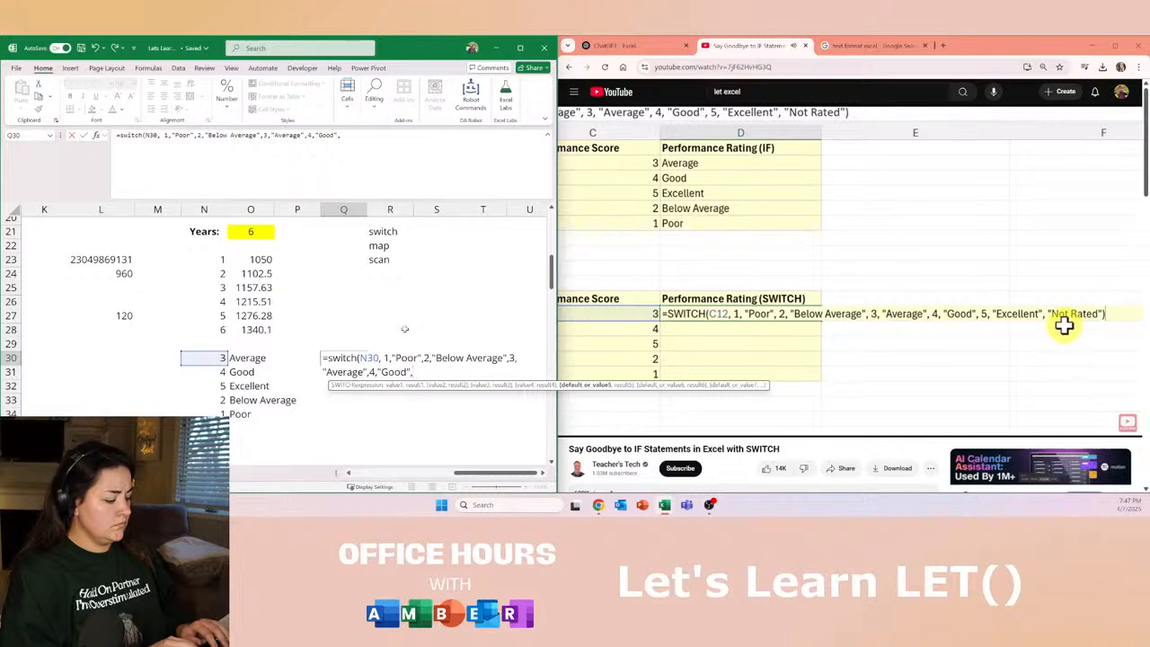
{"action": "type", "text": "5,\"Excellent\",\"Not"}
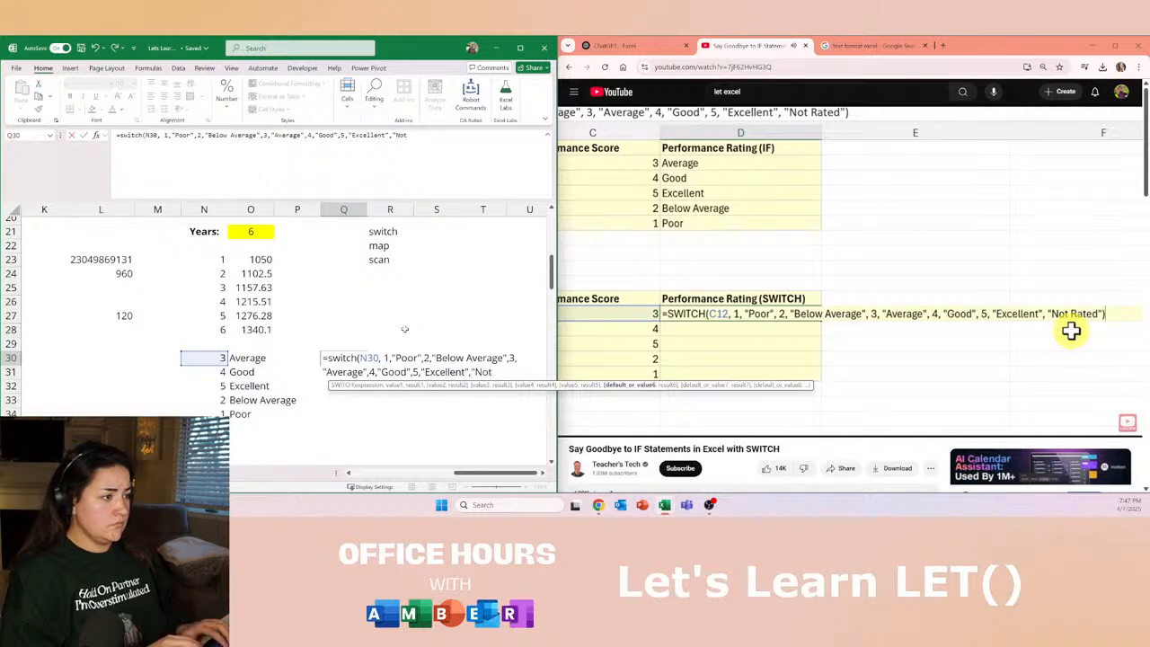
{"action": "type", "text": " Rated\""}
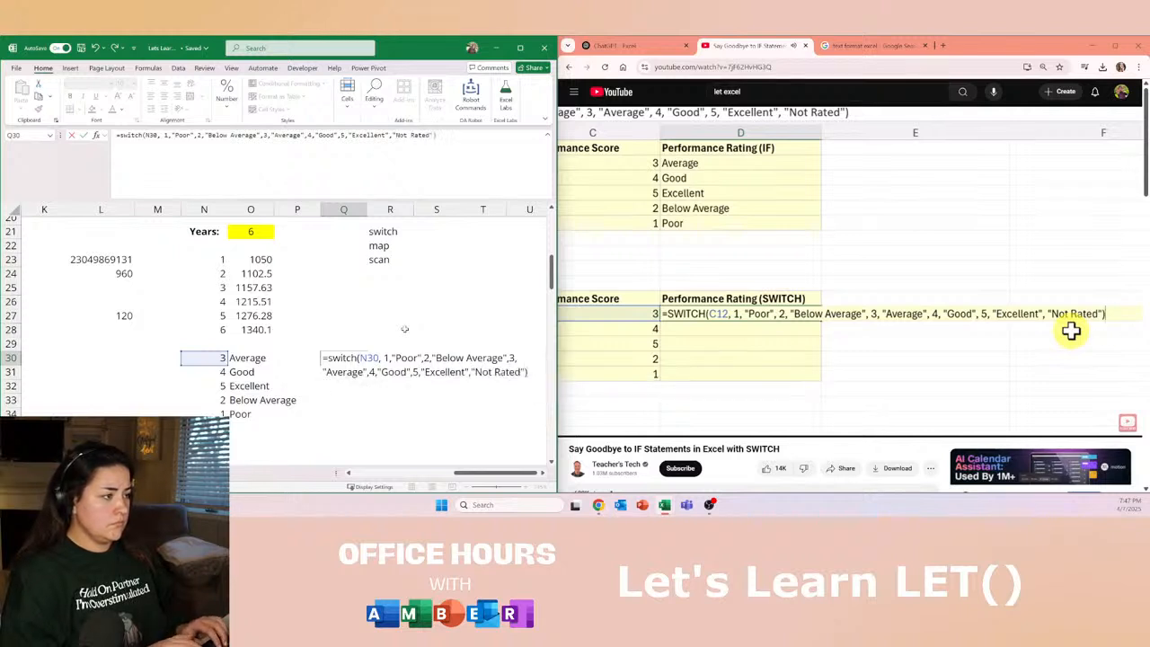
{"action": "key", "text": "Return"}
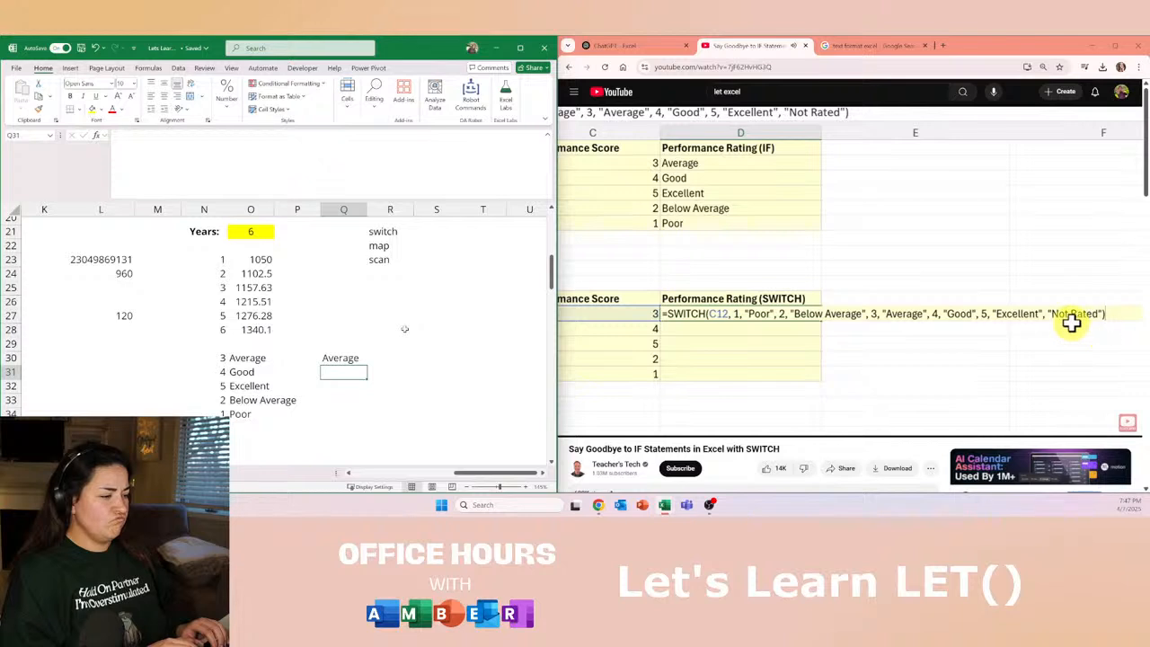
Copy the SWITCH formula from Q30 down to Q34 so every score in column N gets a rating.
{"action": "key", "text": "Up"}
{"action": "key", "text": "ctrl+c"}
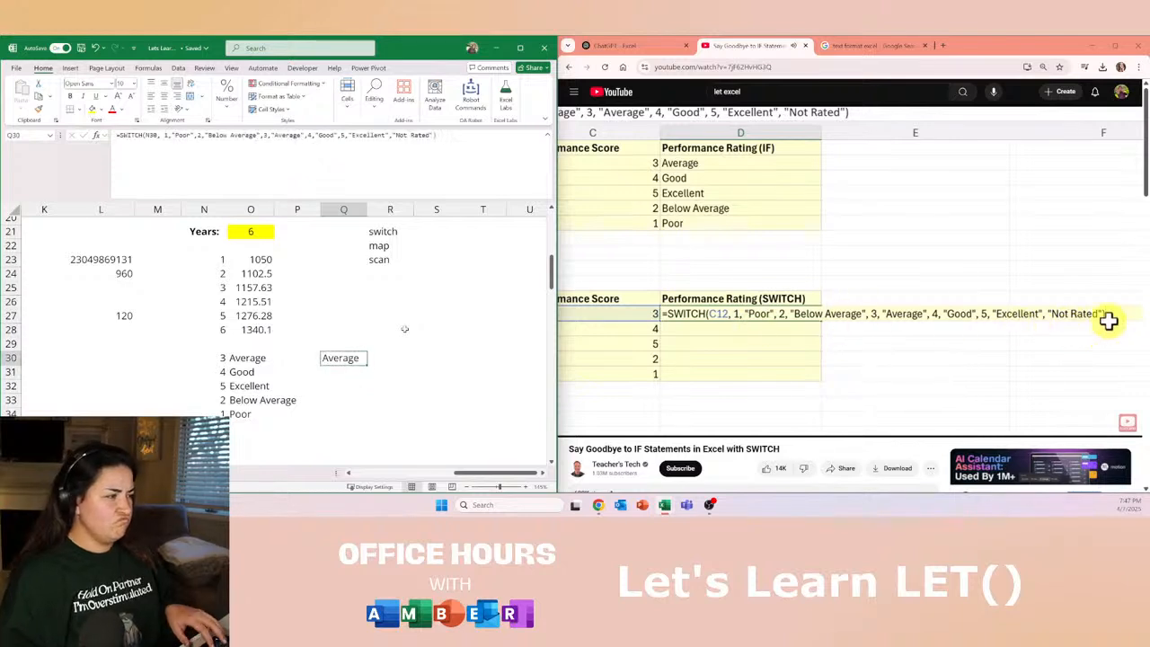
{"action": "key", "text": "ctrl+Left"}
{"action": "key", "text": "ctrl+Down"}
{"action": "key", "text": "Right"}
{"action": "key", "text": "ctrl+shift+Up"}
{"action": "key", "text": "Right"}
{"action": "key", "text": "shift+Up"}
{"action": "key", "text": "shift+Up"}
{"action": "key", "text": "shift+Up"}
{"action": "key", "text": "shift+Up"}
{"action": "key", "text": "ctrl+v"}
{"action": "key", "text": "Escape"}
{"action": "key", "text": "Up"}
{"action": "key", "text": "Down"}
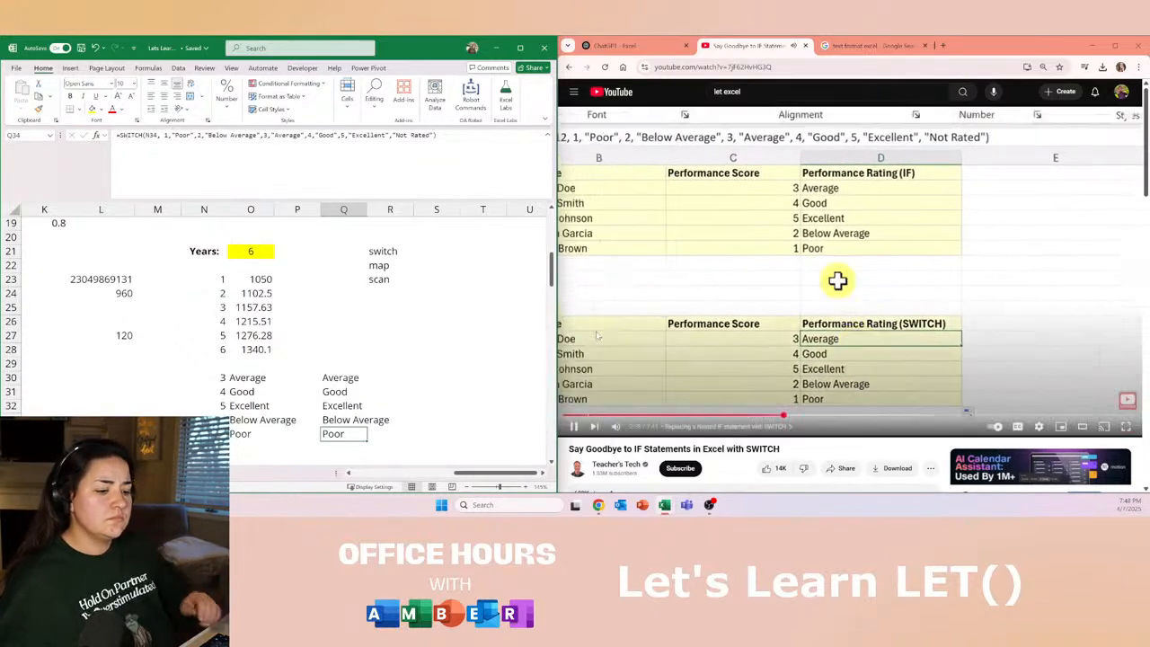
{"action": "left_click", "coordinate": [786, 66]}
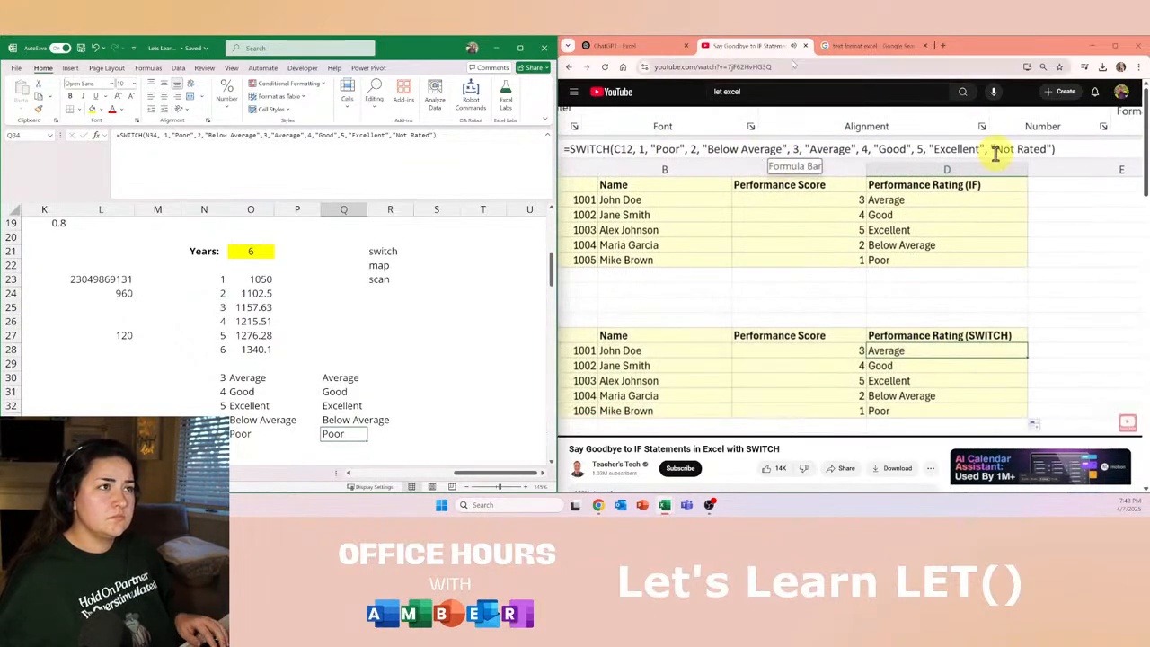
{"action": "key", "text": "alt+Tab"}
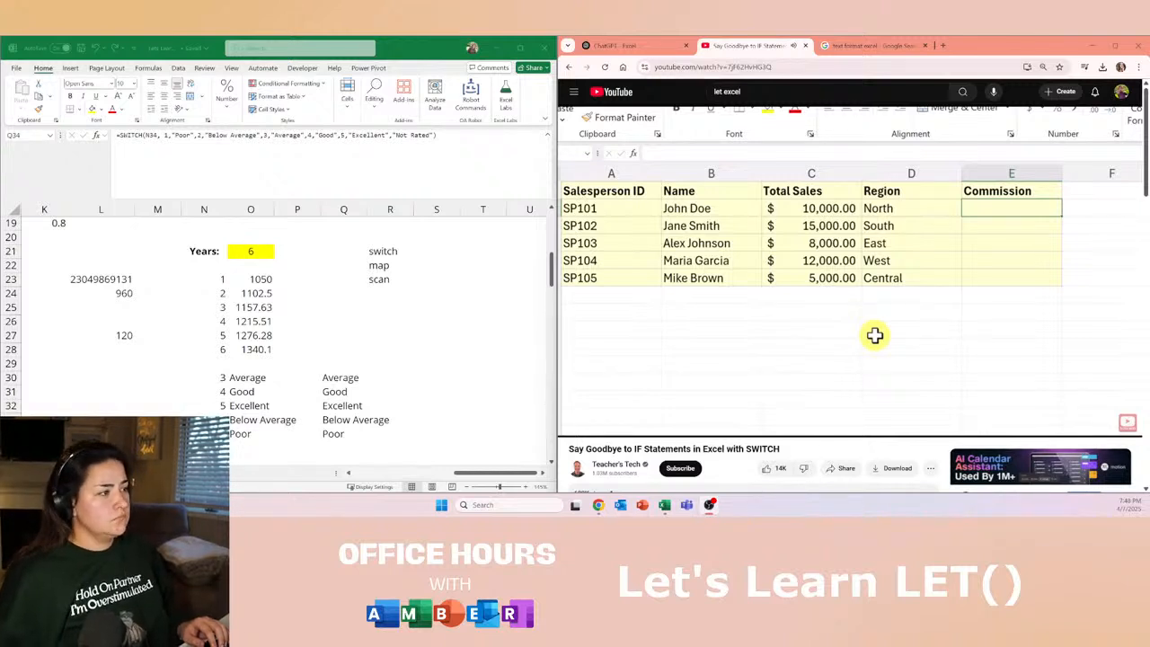
Enter the tutorial's sales amounts 10000, 15000, 8000, 12000 and 5000 in cells N36 to N40.
{"action": "left_click", "coordinate": [396, 373]}
{"action": "left_click", "coordinate": [368, 378]}
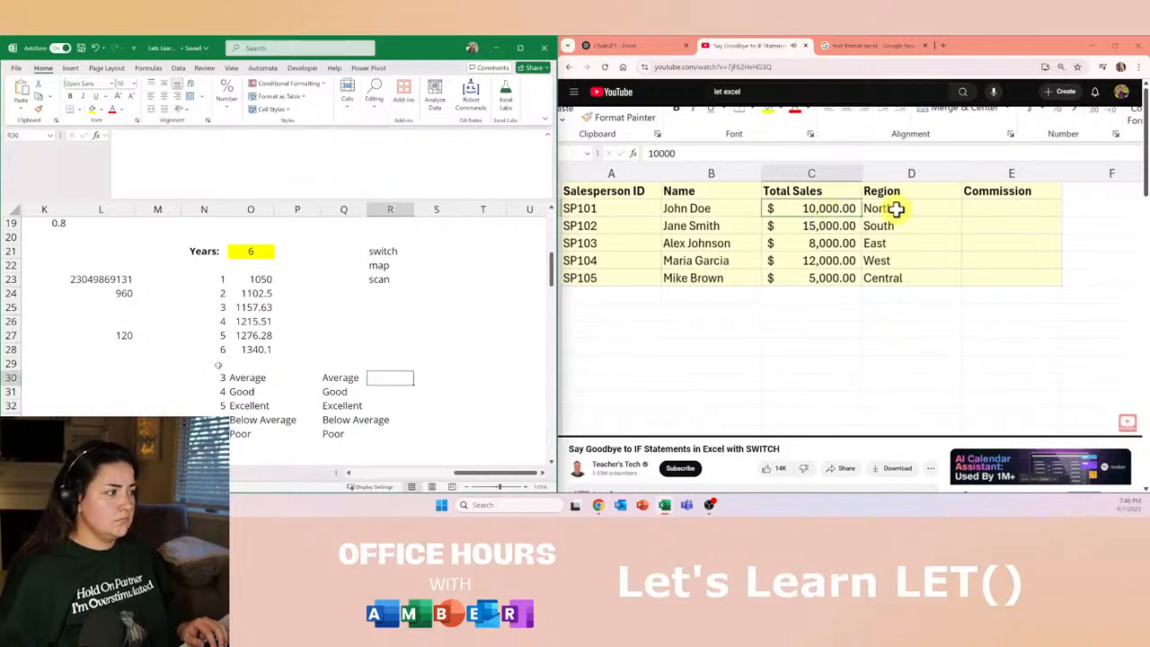
{"action": "scroll", "coordinate": [270, 368], "scroll_direction": "down", "scroll_amount": 2}
{"action": "left_click", "coordinate": [226, 381]}
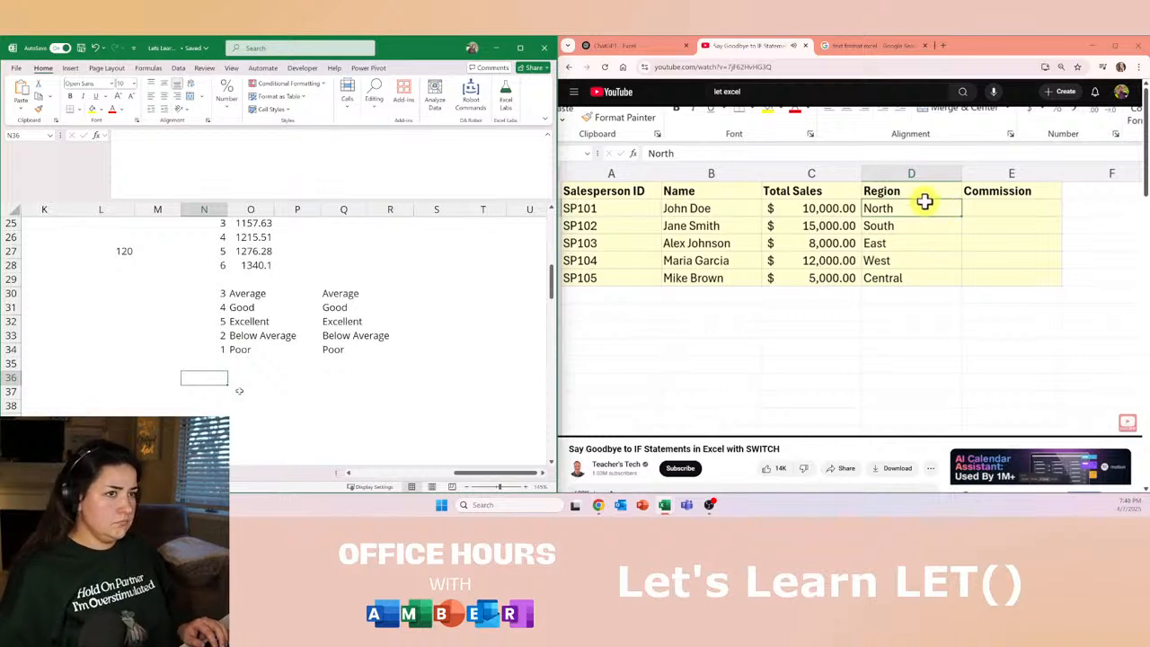
{"action": "type", "text": "10000"}
{"action": "key", "text": "Return"}
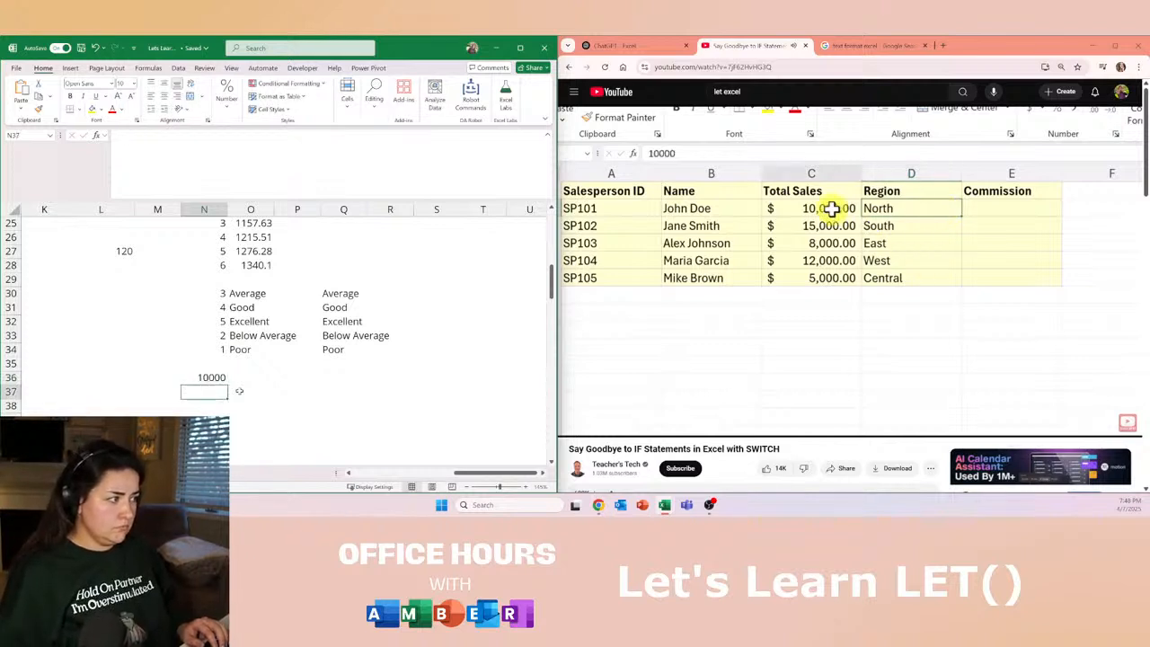
{"action": "type", "text": "50000"}
{"action": "key", "text": "Return"}
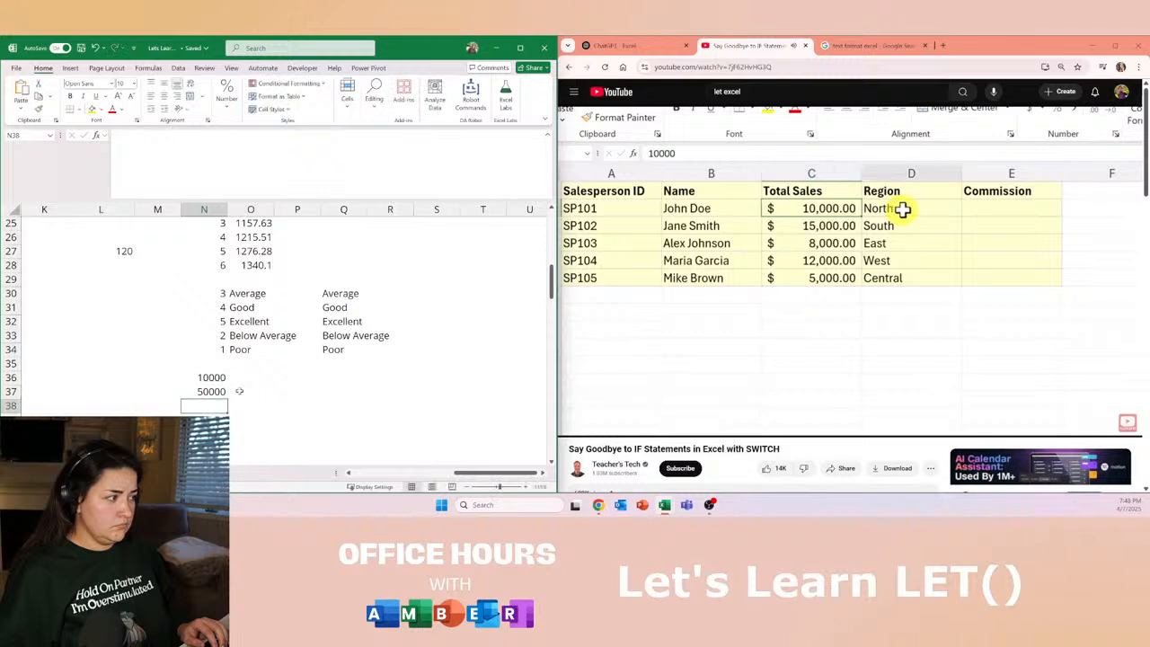
{"action": "key", "text": "Up"}
{"action": "type", "text": "15000"}
{"action": "key", "text": "Return"}
{"action": "type", "text": "80000"}
{"action": "key", "text": "Up"}
{"action": "type", "text": "8000"}
{"action": "key", "text": "Return"}
{"action": "type", "text": "12000"}
{"action": "key", "text": "Return"}
{"action": "type", "text": "50"}
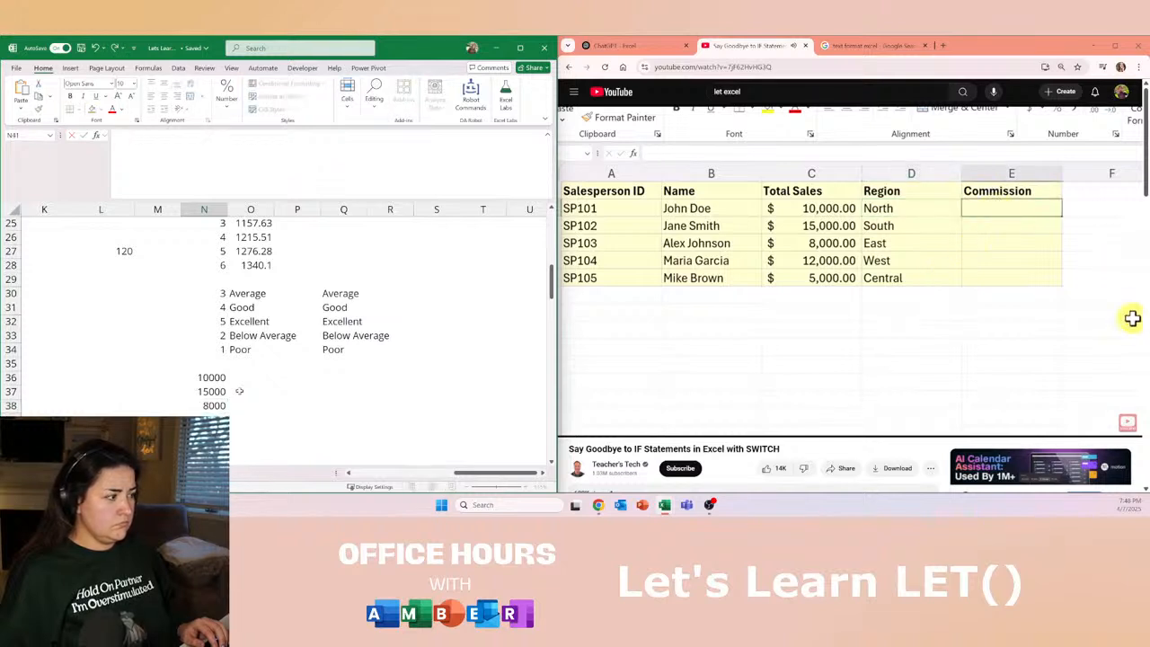
Enter the regions North, South, East, West and Central beside the sales amounts in cells O36 to O40.
{"action": "key", "text": "Right"}
{"action": "key", "text": "Up"}
{"action": "key", "text": "Up"}
{"action": "key", "text": "Up"}
{"action": "key", "text": "Up"}
{"action": "key", "text": "Up"}
{"action": "type", "text": "North"}
{"action": "key", "text": "Return"}
{"action": "type", "text": "Sourth"}
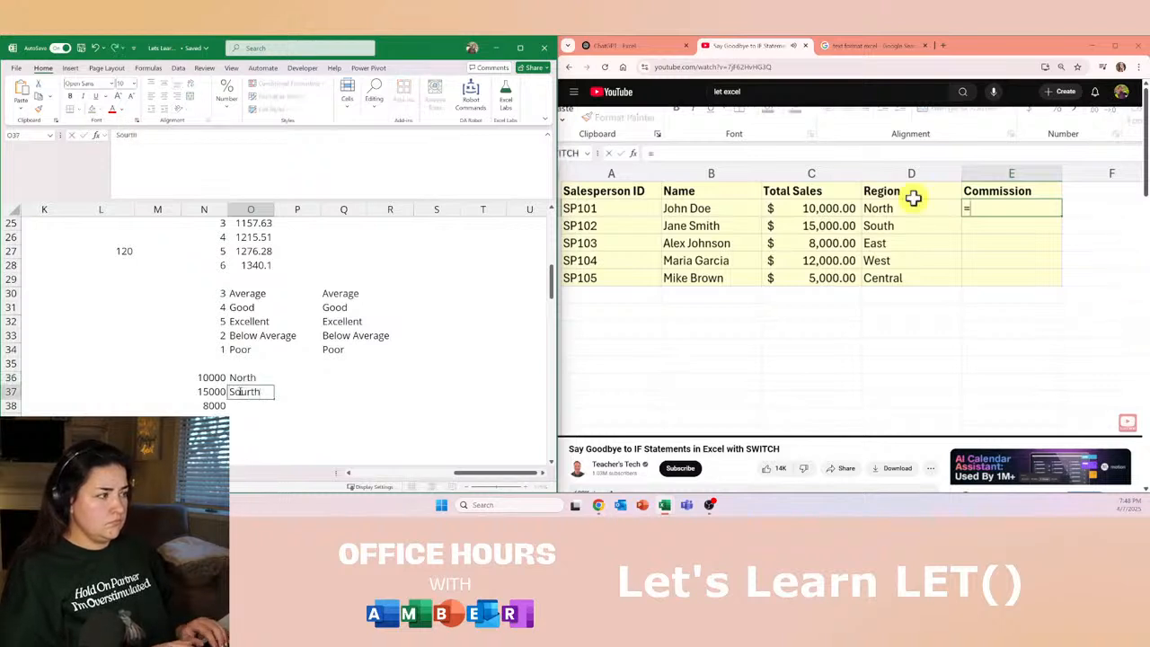
{"action": "key", "text": "BackSpace"}
{"action": "key", "text": "BackSpace"}
{"action": "key", "text": "BackSpace"}
{"action": "type", "text": "th"}
{"action": "key", "text": "Return"}
{"action": "type", "text": "East"}
{"action": "key", "text": "Return"}
{"action": "type", "text": "West"}
{"action": "key", "text": "Return"}
{"action": "type", "text": "Centra"}
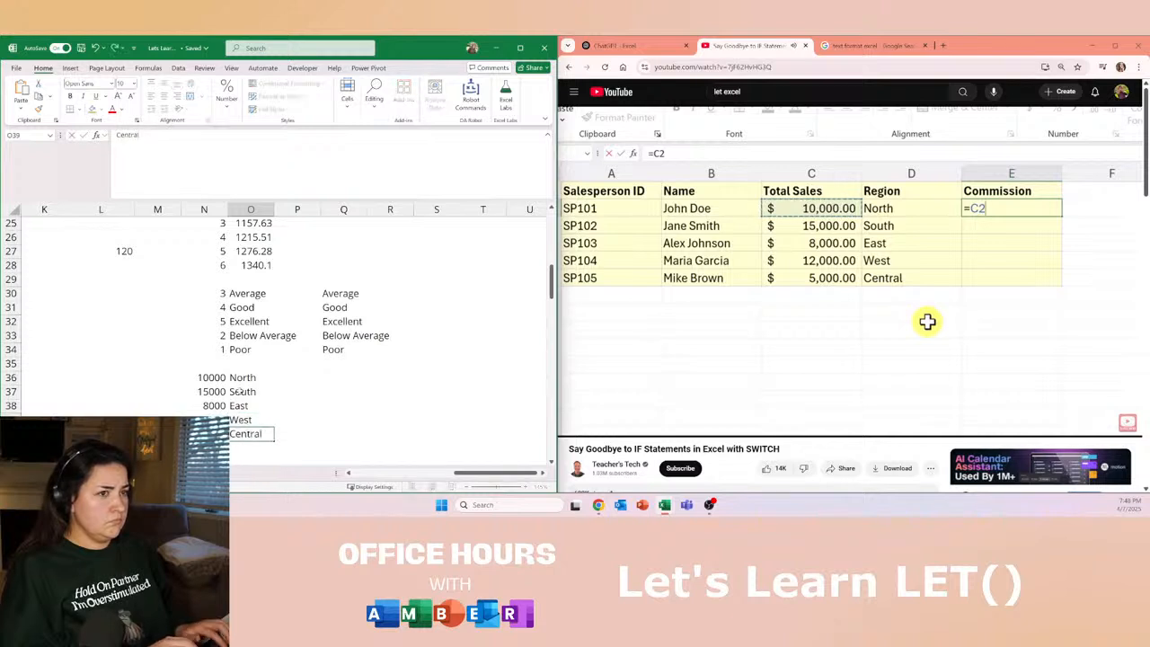
{"action": "type", "text": "l"}
{"action": "key", "text": "Return"}
Enter =N36*SWITCH(O36,"North",0.05,"South",100,"East",0.234,"West",230984,"Central",234,"Test") in cell P36.
{"action": "key", "text": "Up"}
{"action": "key", "text": "Up"}
{"action": "key", "text": "Up"}
{"action": "key", "text": "Up"}
{"action": "key", "text": "Up"}
{"action": "key", "text": "Right"}
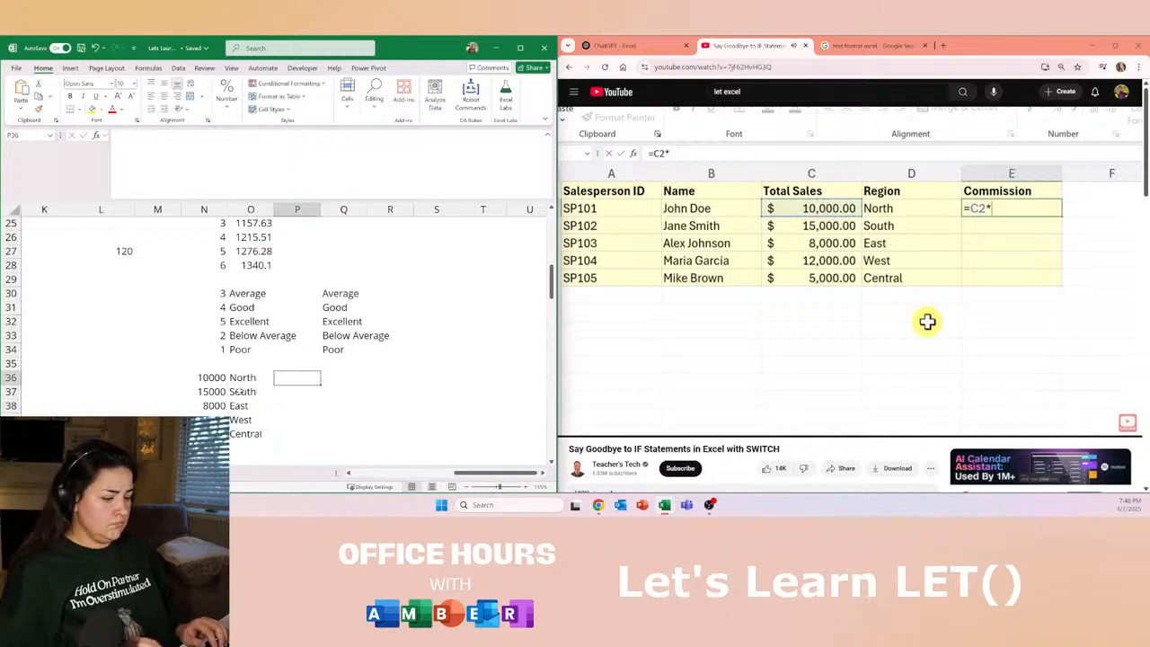
{"action": "type", "text": "="}
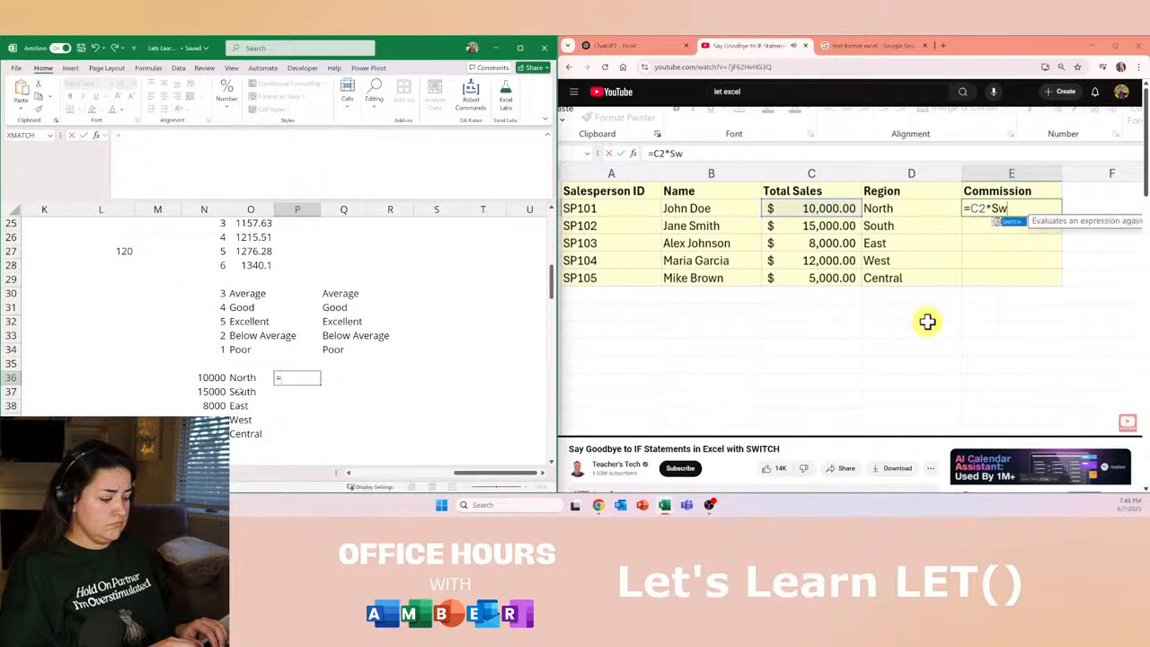
{"action": "key", "text": "Left"}
{"action": "key", "text": "Left"}
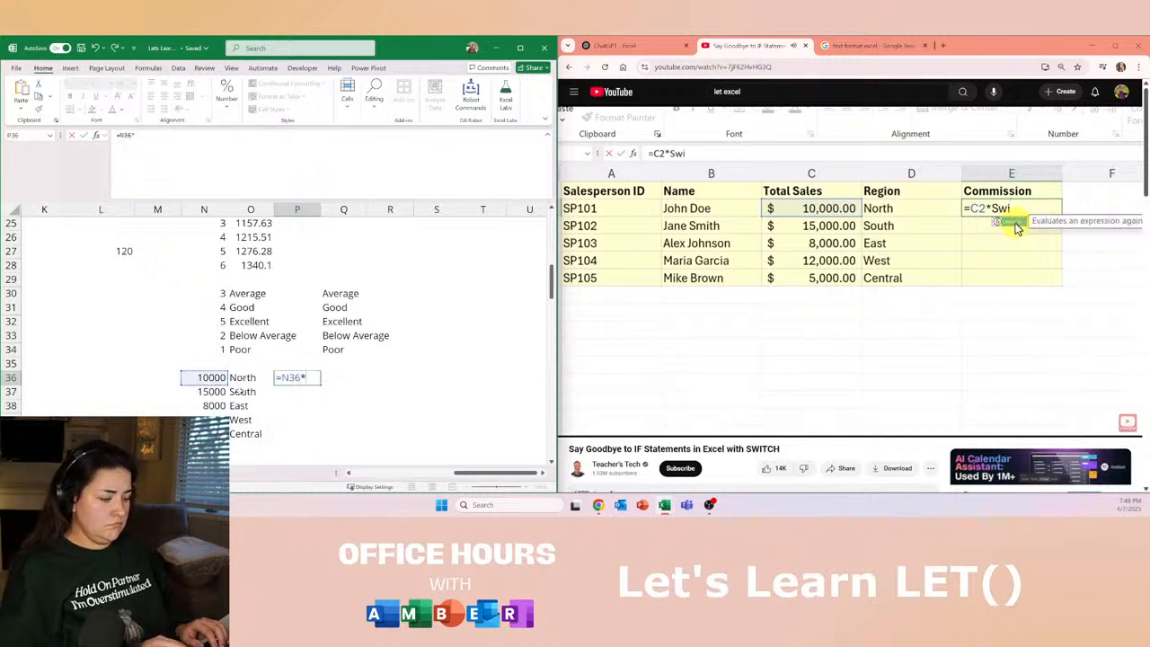
{"action": "type", "text": "*switch("}
{"action": "key", "text": "Left"}
{"action": "type", "text": ","}
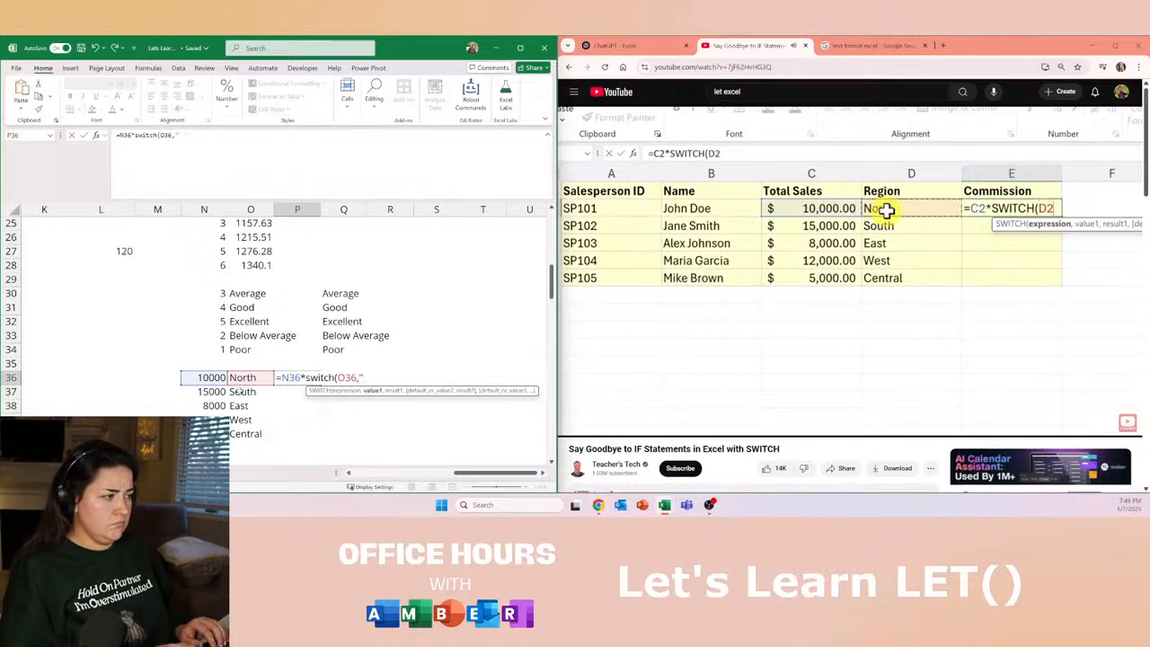
{"action": "type", "text": "\"North\","}
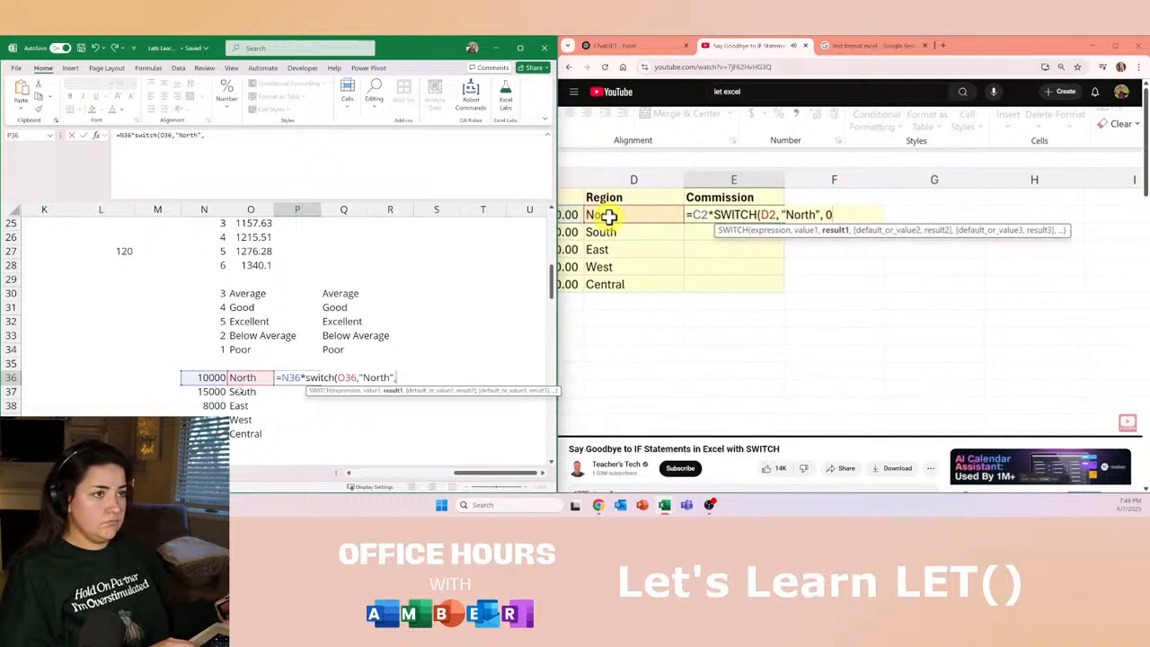
{"action": "type", "text": "0"}
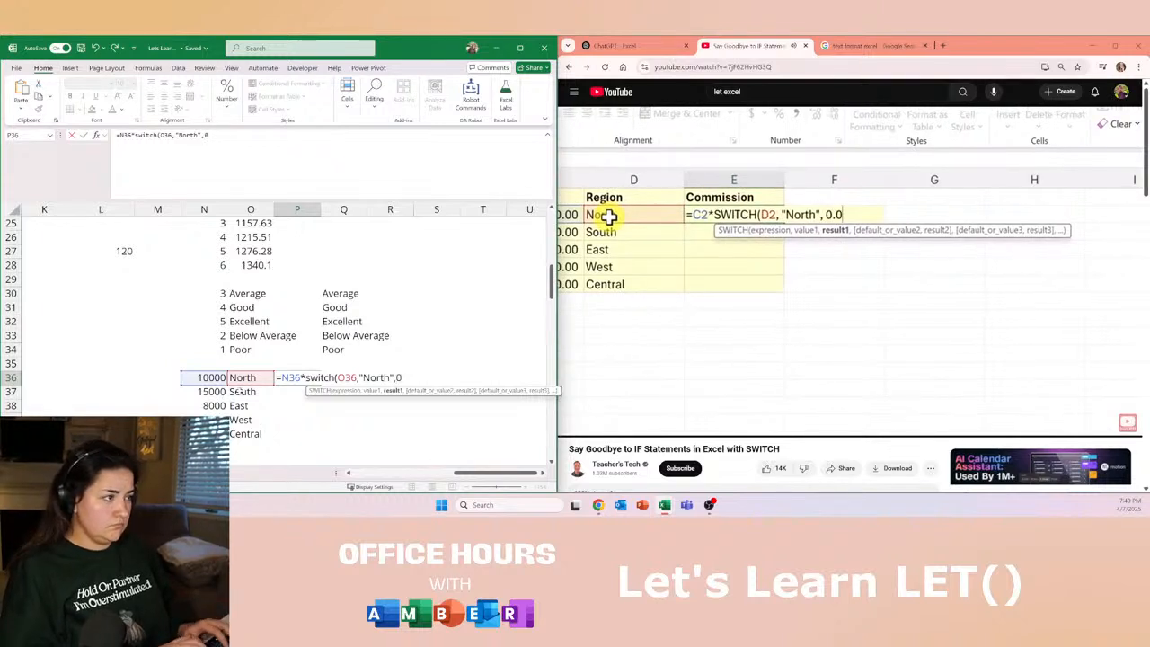
{"action": "type", "text": ".05"}
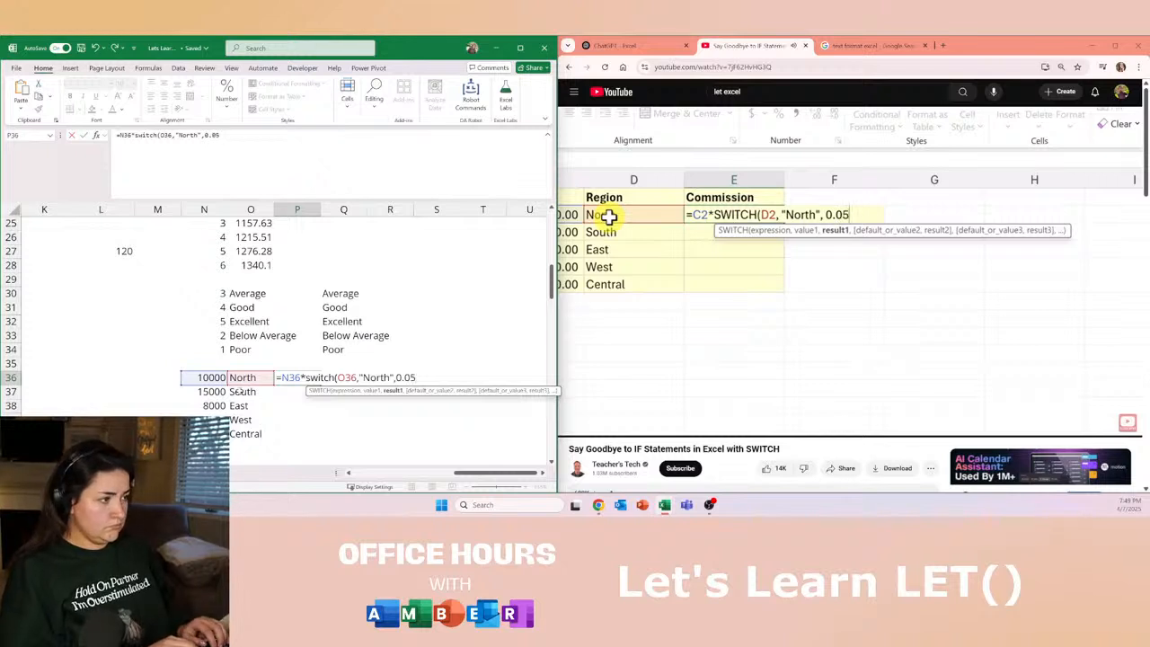
{"action": "type", "text": ","}
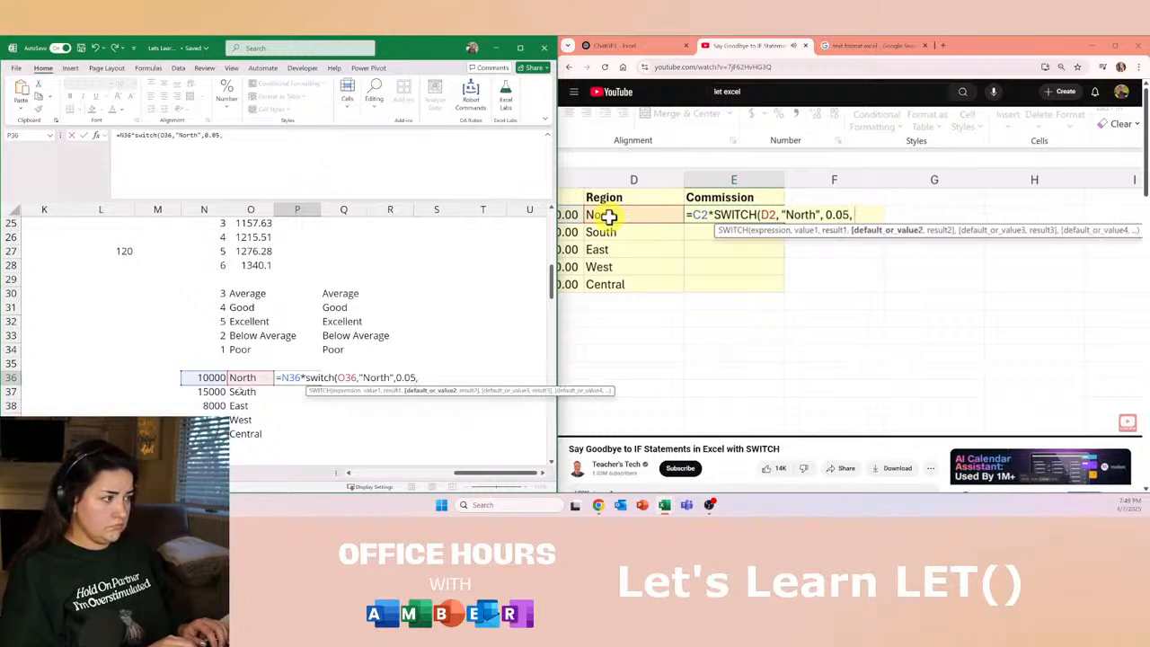
{"action": "type", "text": "\"South"}
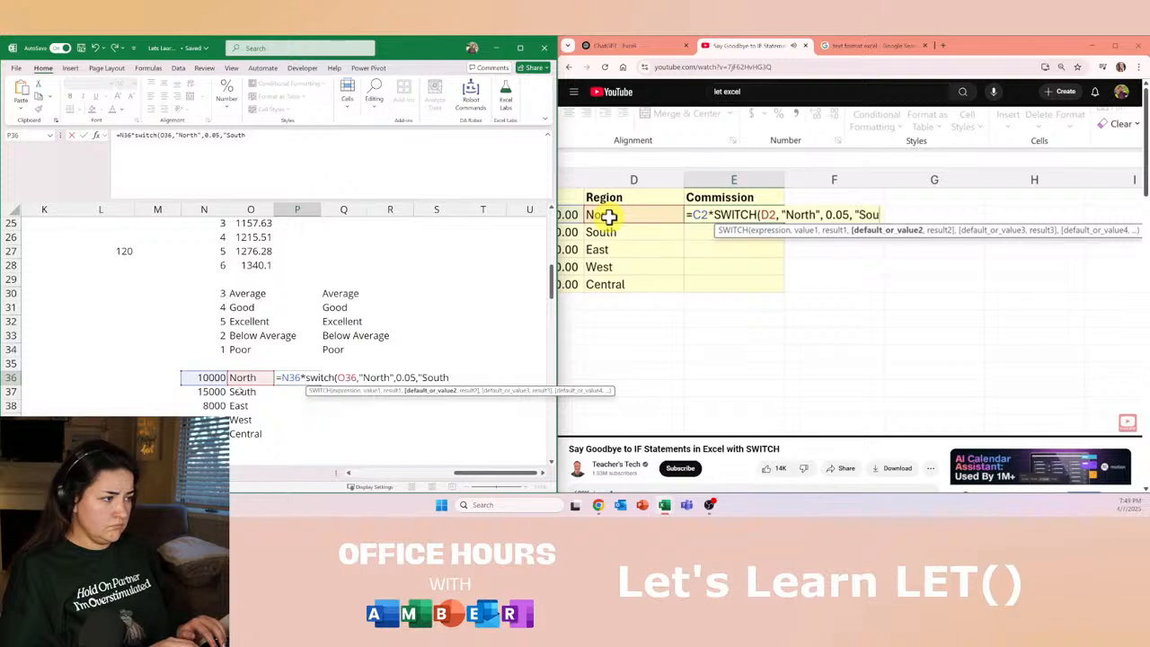
{"action": "type", "text": ","}
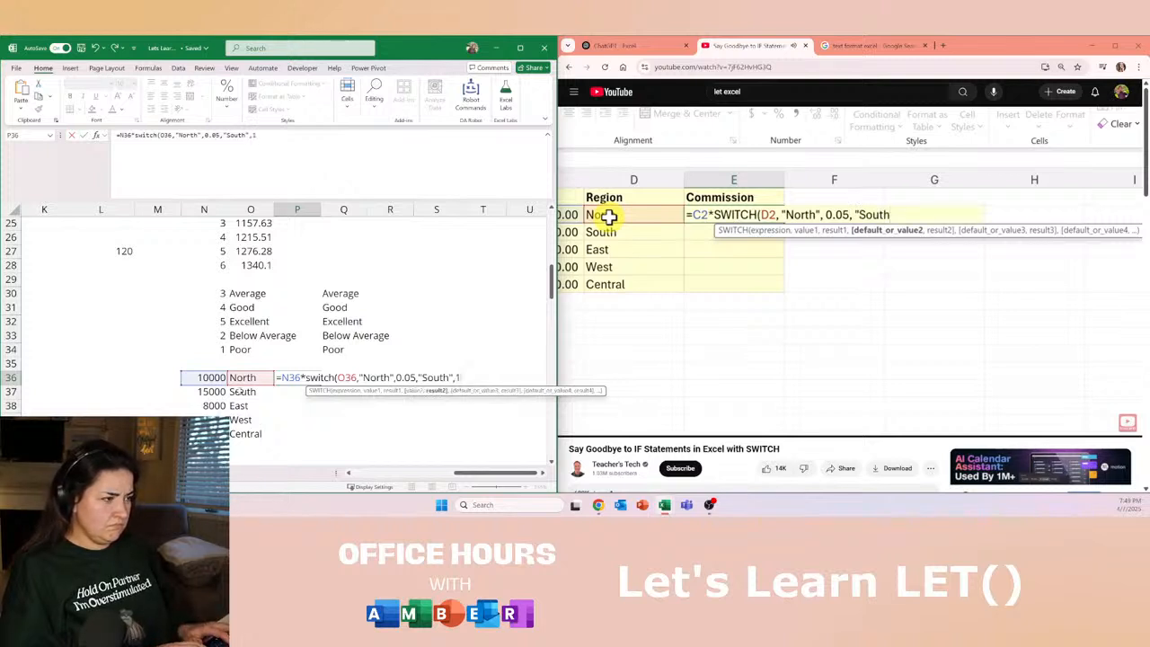
{"action": "type", "text": "100,"}
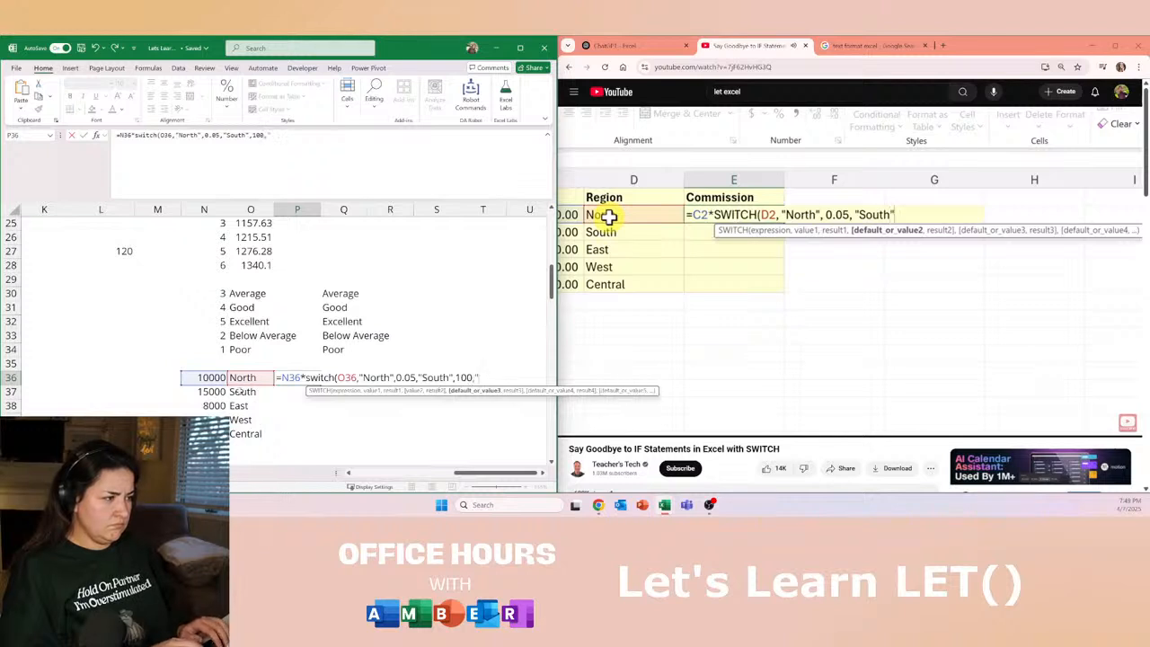
{"action": "type", "text": "\"East\","}
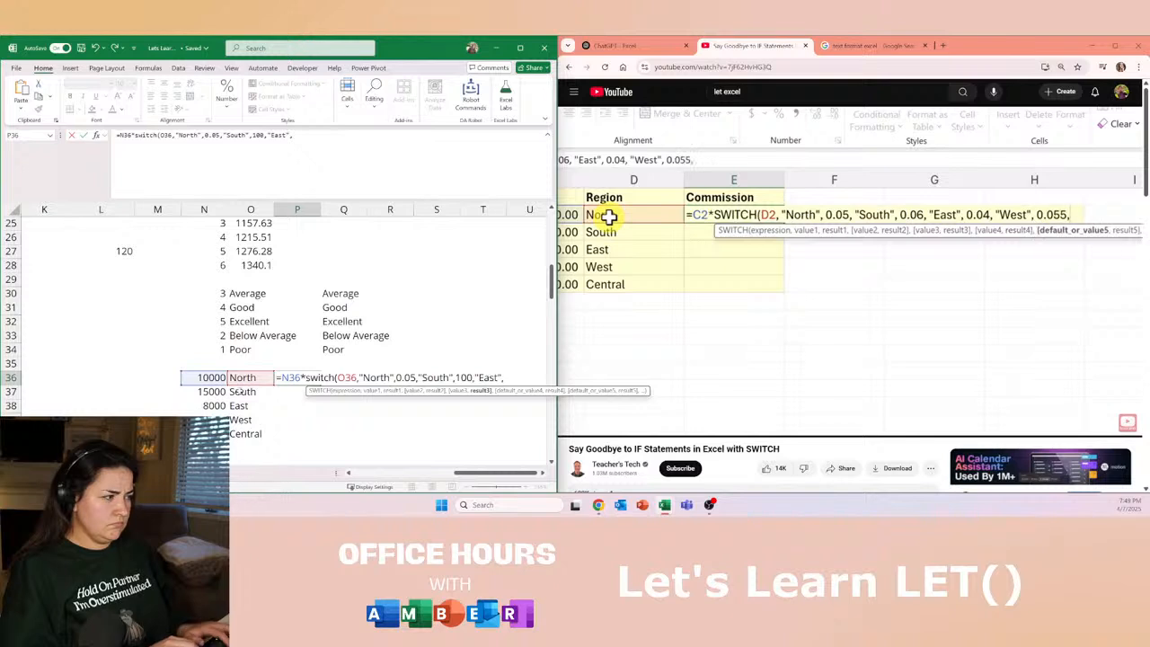
{"action": "type", "text": "134"}
{"action": "key", "text": "BackSpace"}
{"action": "type", "text": "0.234,"}
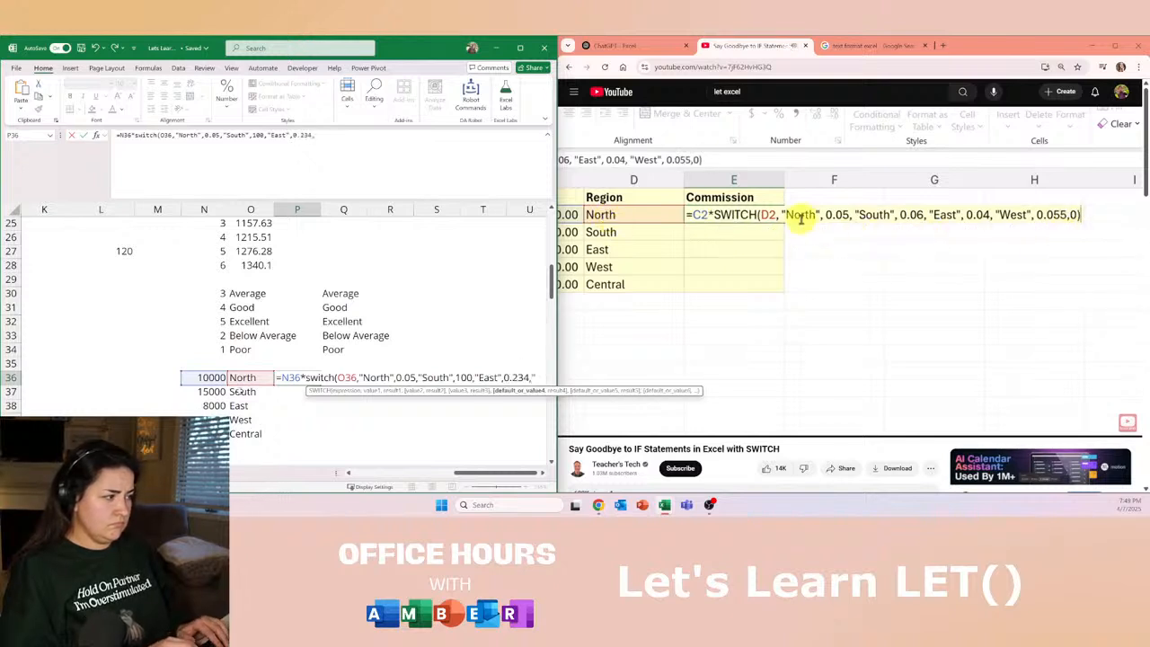
{"action": "type", "text": "\"West\",230984,\""}
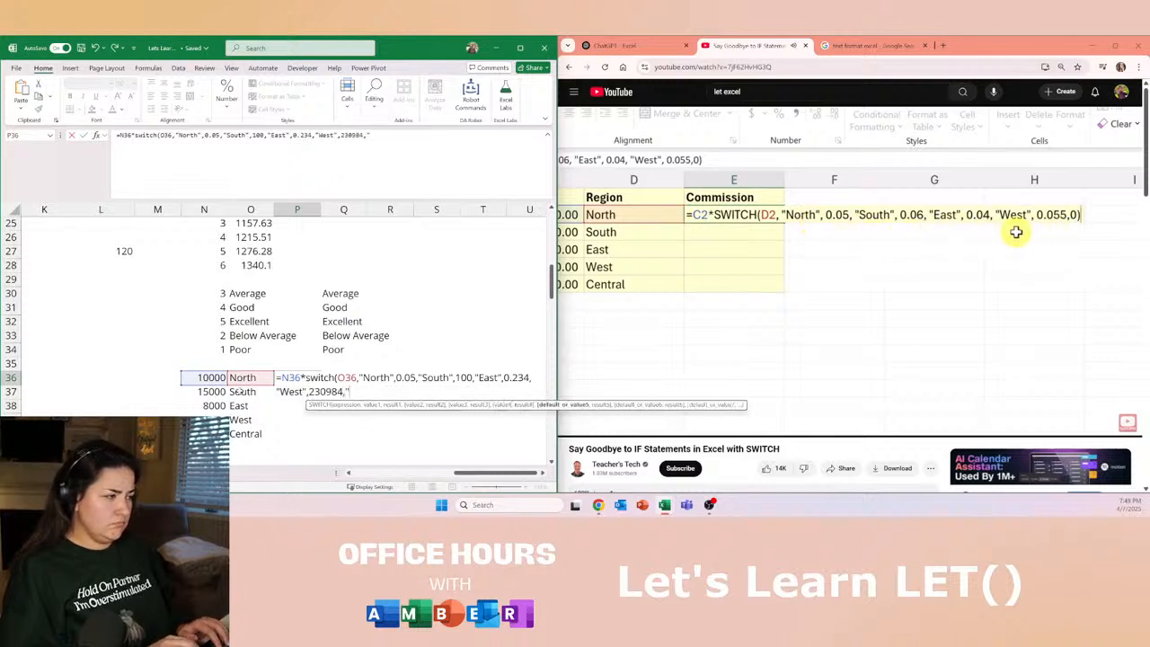
{"action": "type", "text": "Central"}
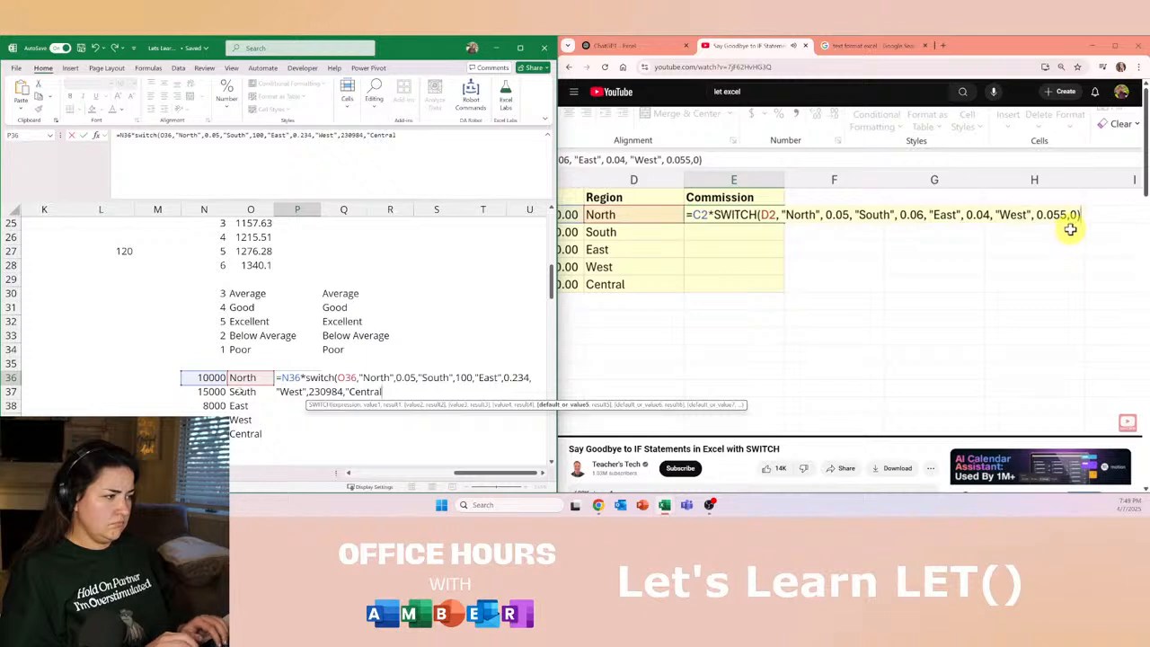
{"action": "type", "text": "\","}
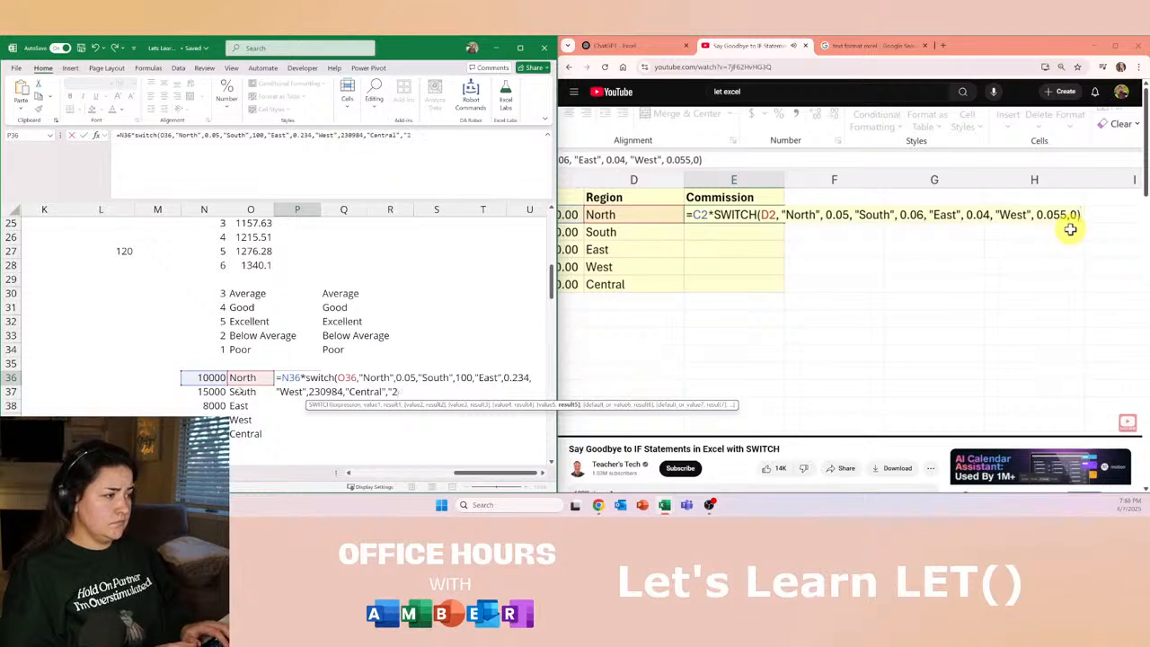
{"action": "type", "text": "234,\""}
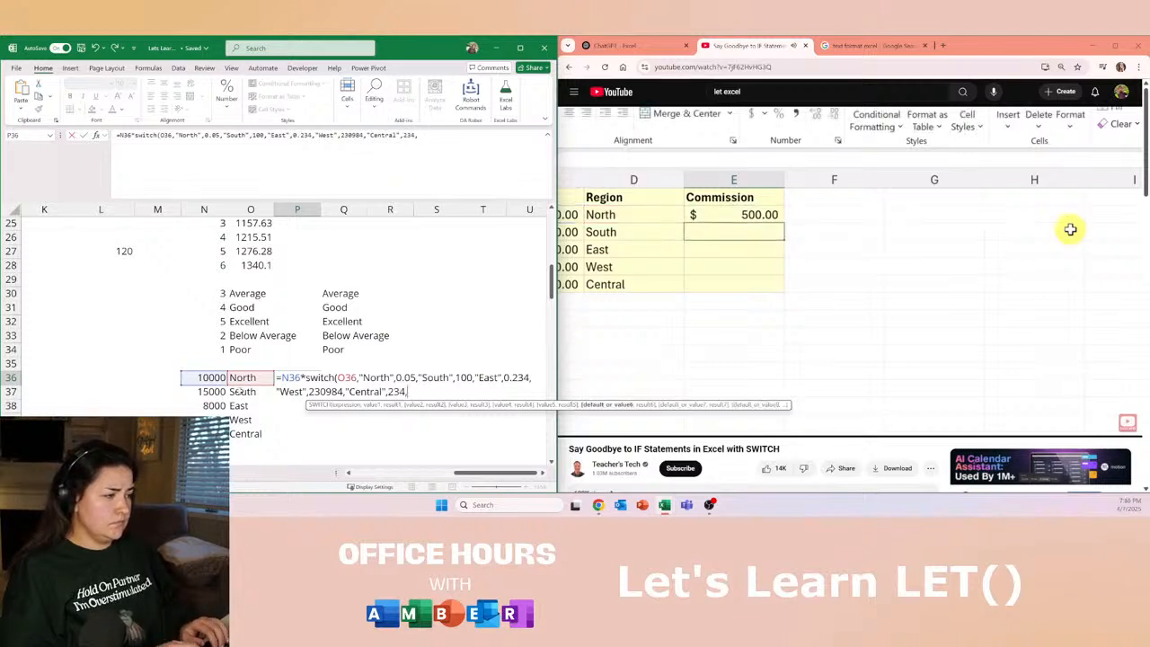
{"action": "type", "text": "Test\")"}
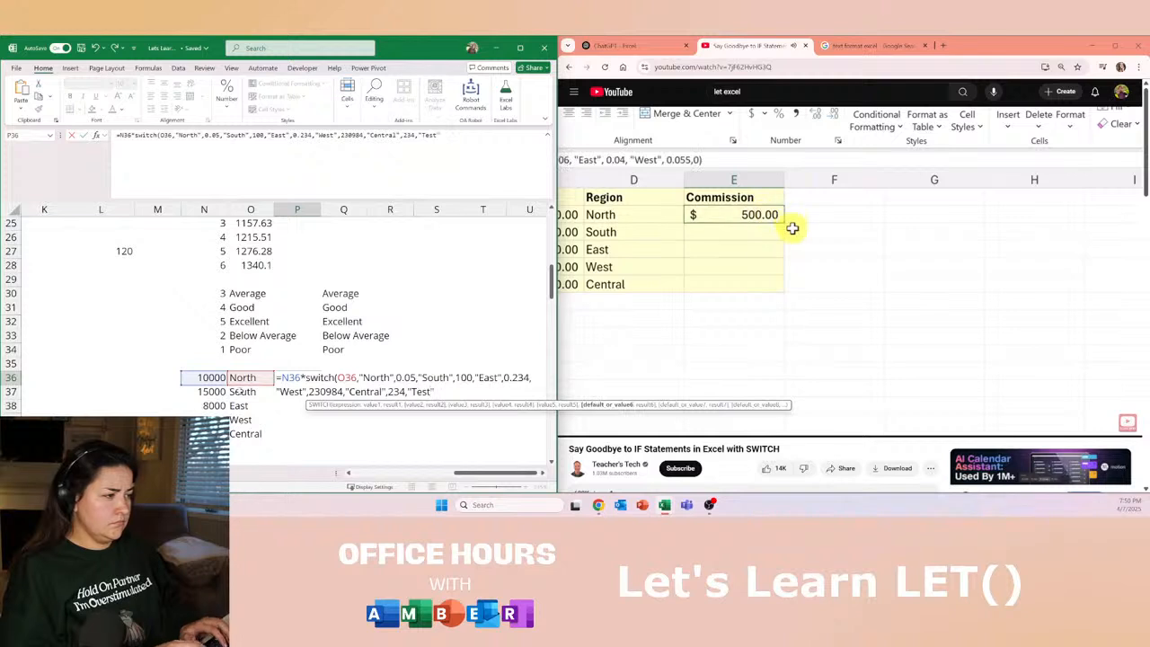
{"action": "key", "text": "Return"}
Copy the commission formula from P36 down to P40 so every region row gets a commission.
{"action": "key", "text": "Left"}
{"action": "key", "text": "ctrl+Down"}
{"action": "key", "text": "Right"}
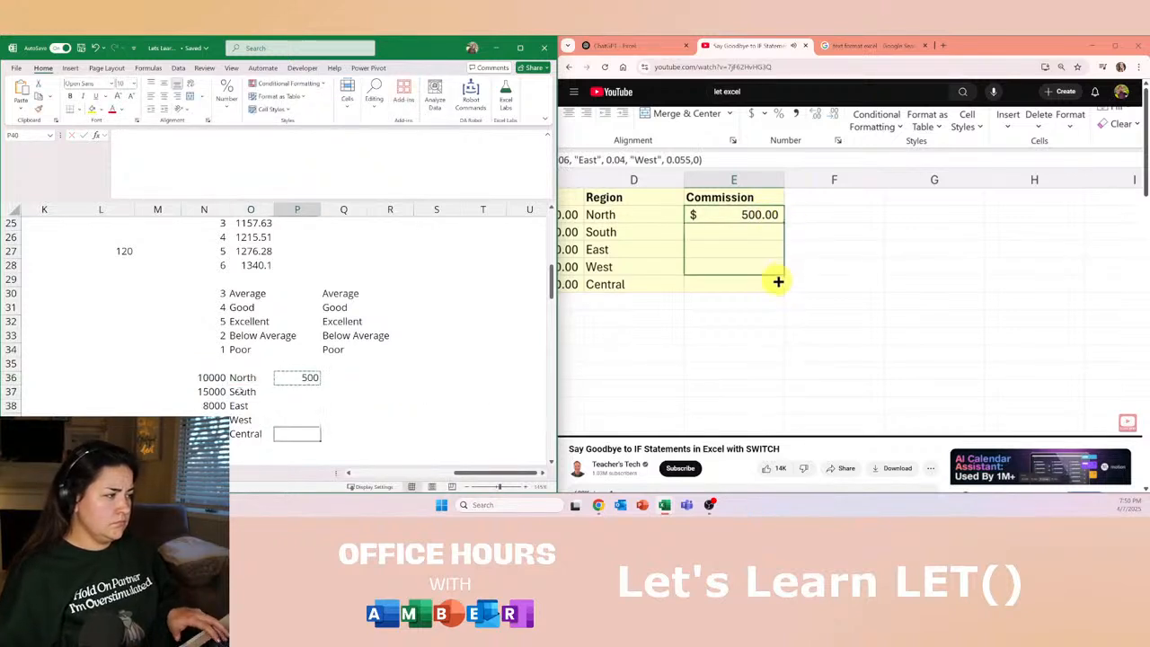
{"action": "key", "text": "ctrl+shift+Up"}
{"action": "key", "text": "ctrl+v"}
{"action": "key", "text": "Escape"}
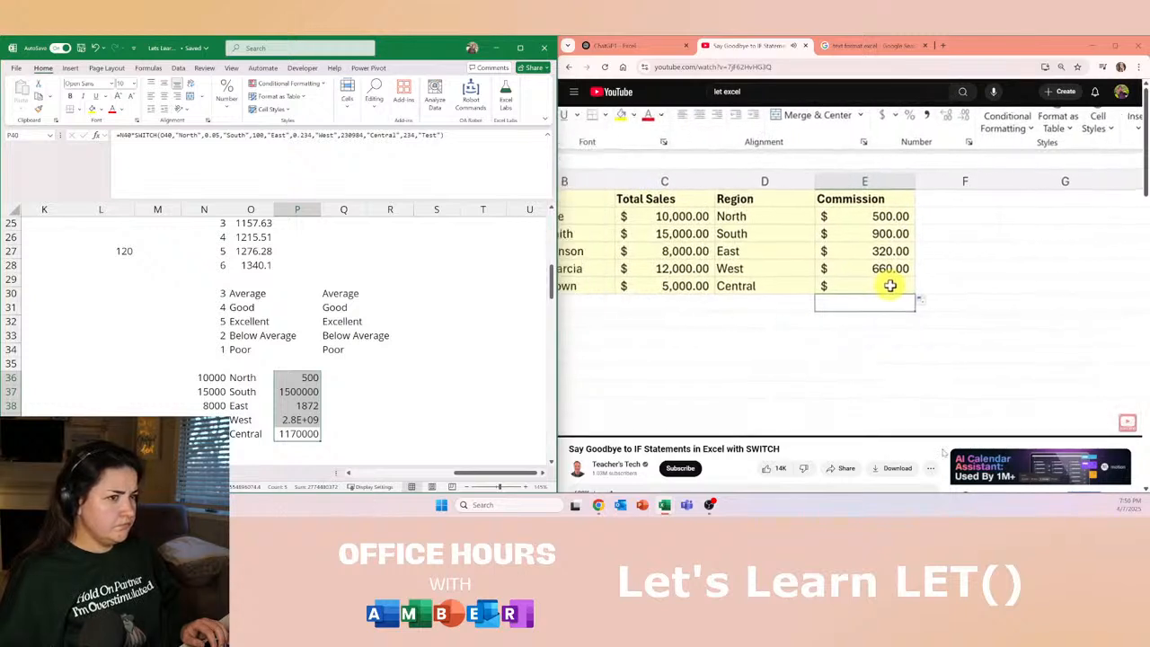
Watch the tutorial video through its priority score example using IF with nested SWITCH, and pause it there.
{"action": "left_click", "coordinate": [813, 401]}
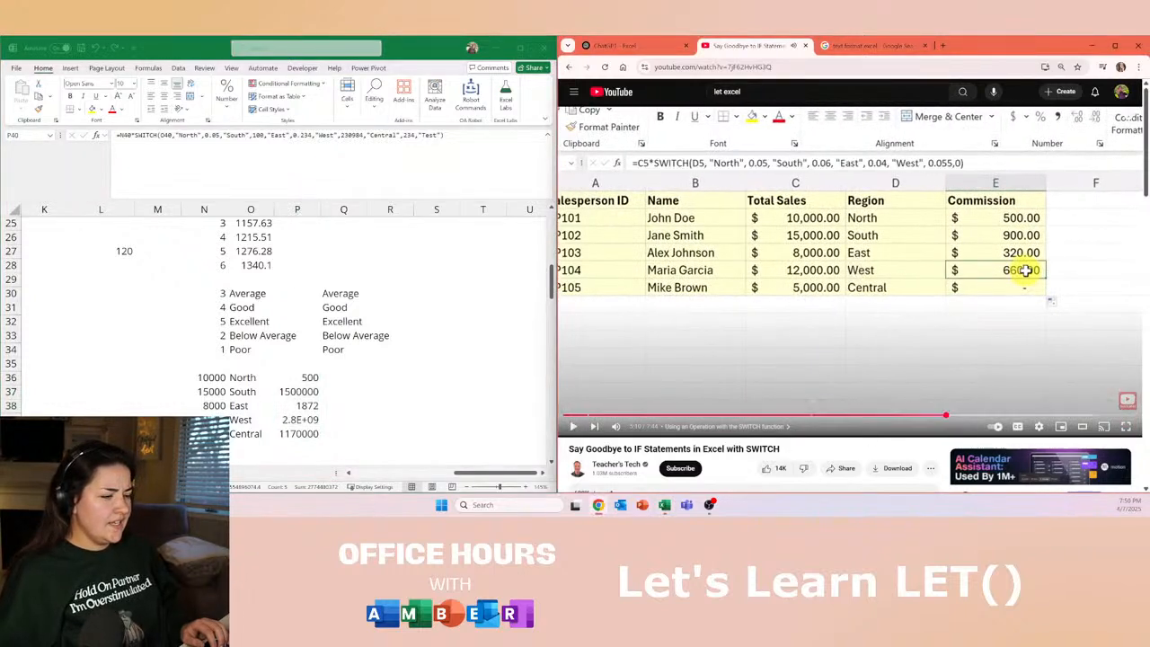
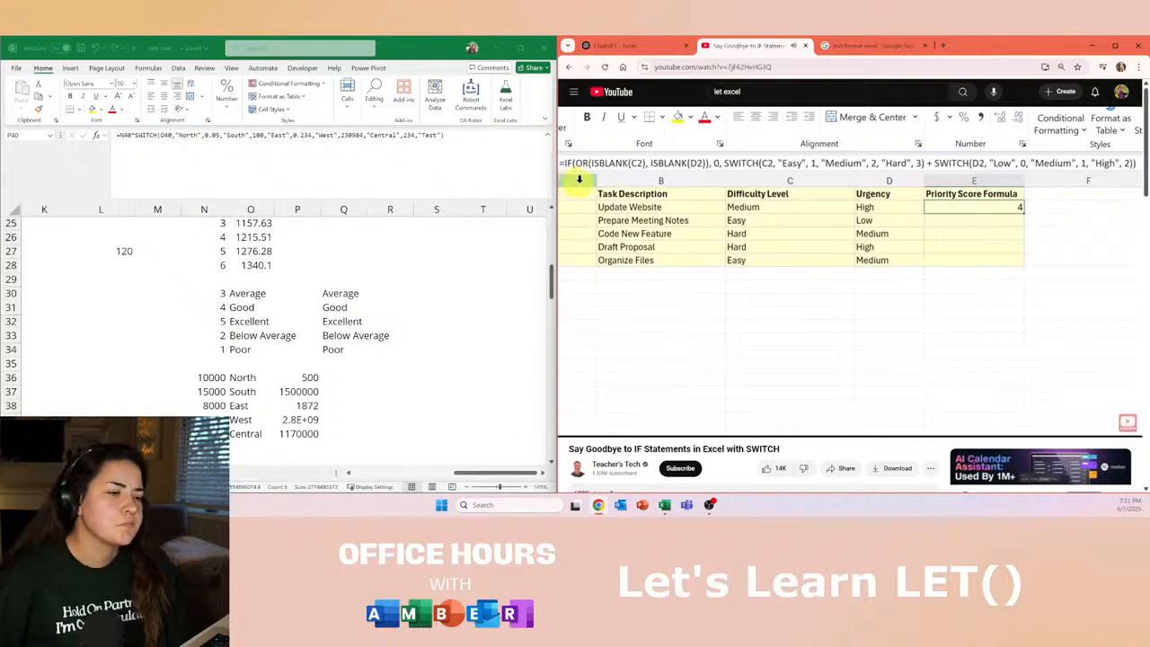
{"action": "left_click", "coordinate": [942, 235]}
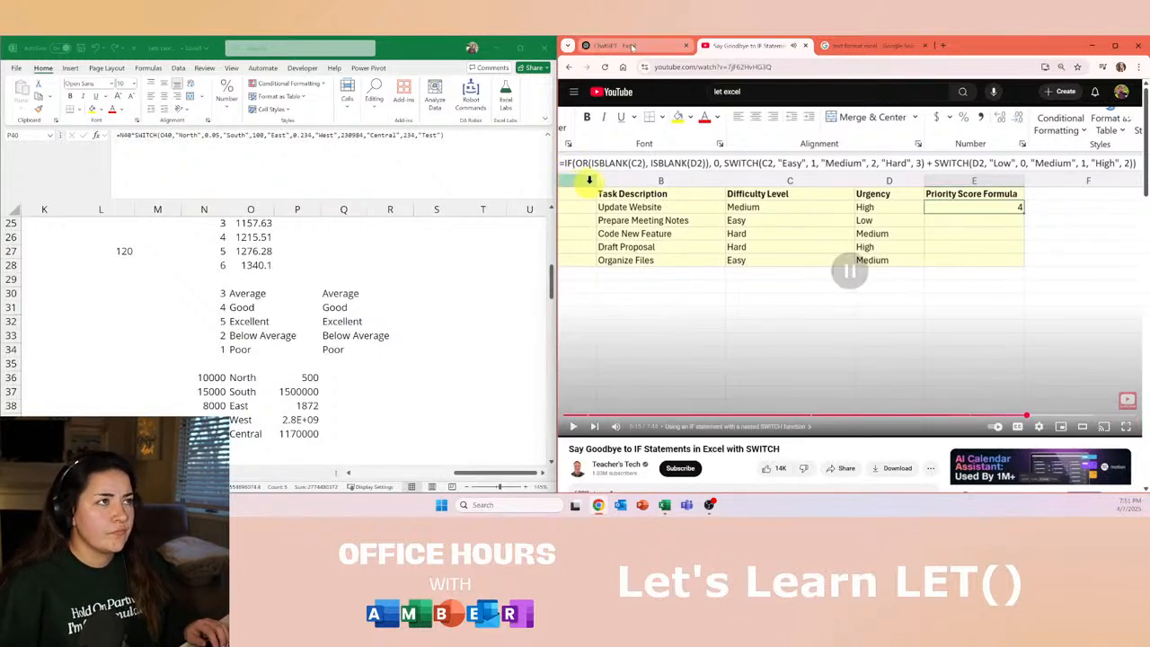
Switch to the ChatGPT conversation and ask whether the SWITCH() function can look for a number between a range.
{"action": "left_click", "coordinate": [629, 46]}
{"action": "left_click", "coordinate": [838, 447]}
{"action": "type", "text": "Wi"}
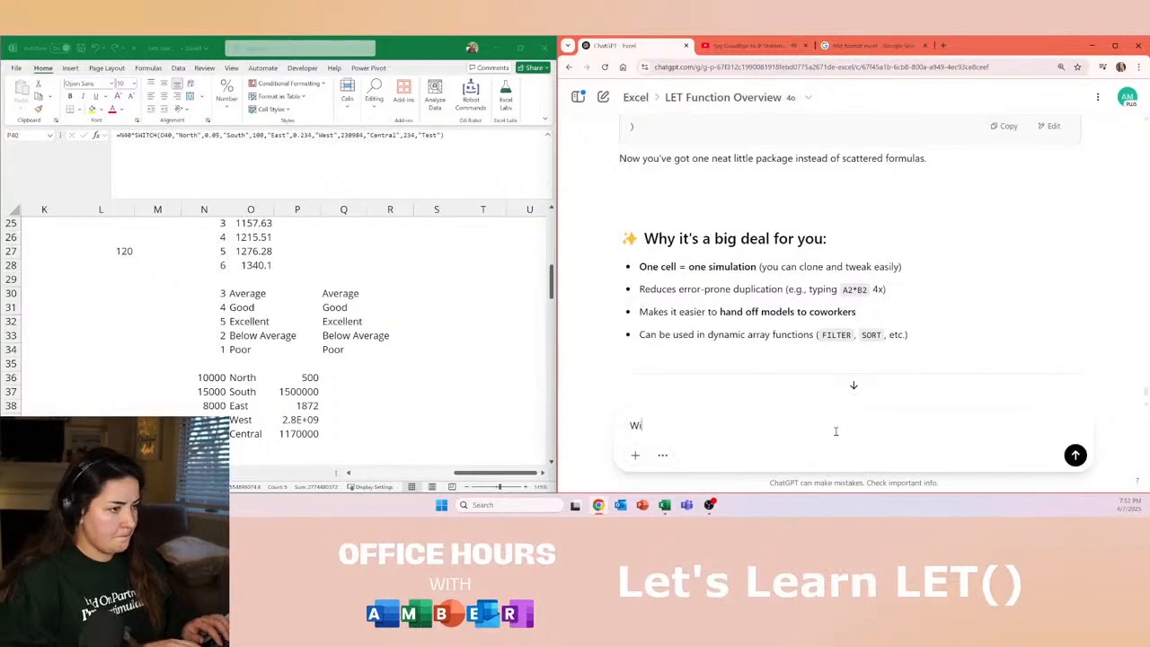
{"action": "type", "text": "th the SW"}
{"action": "key", "text": "BackSpace"}
{"action": "type", "text": "SWI"}
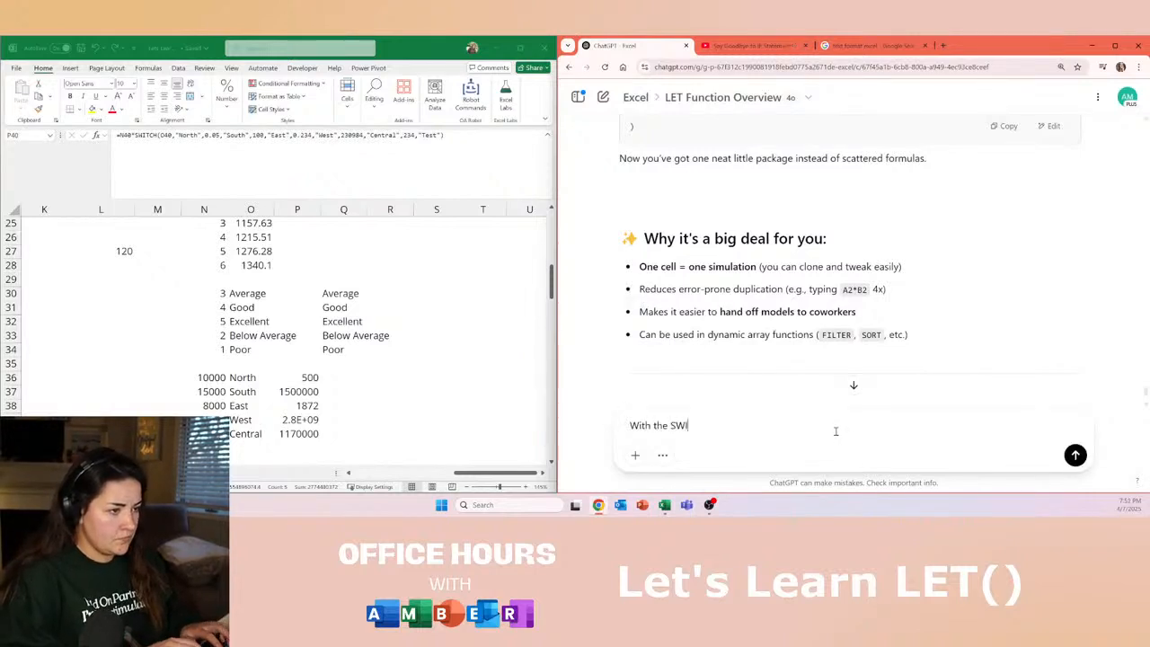
{"action": "type", "text": "TCH() Function"}
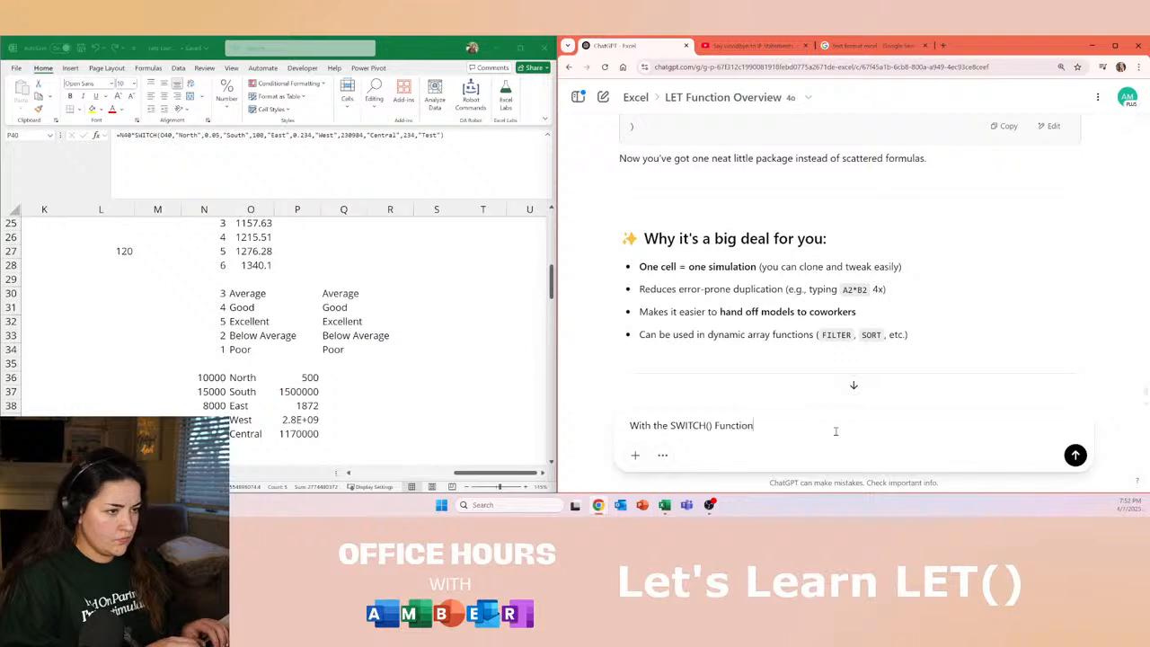
{"action": "type", "text": " - can it only look"}
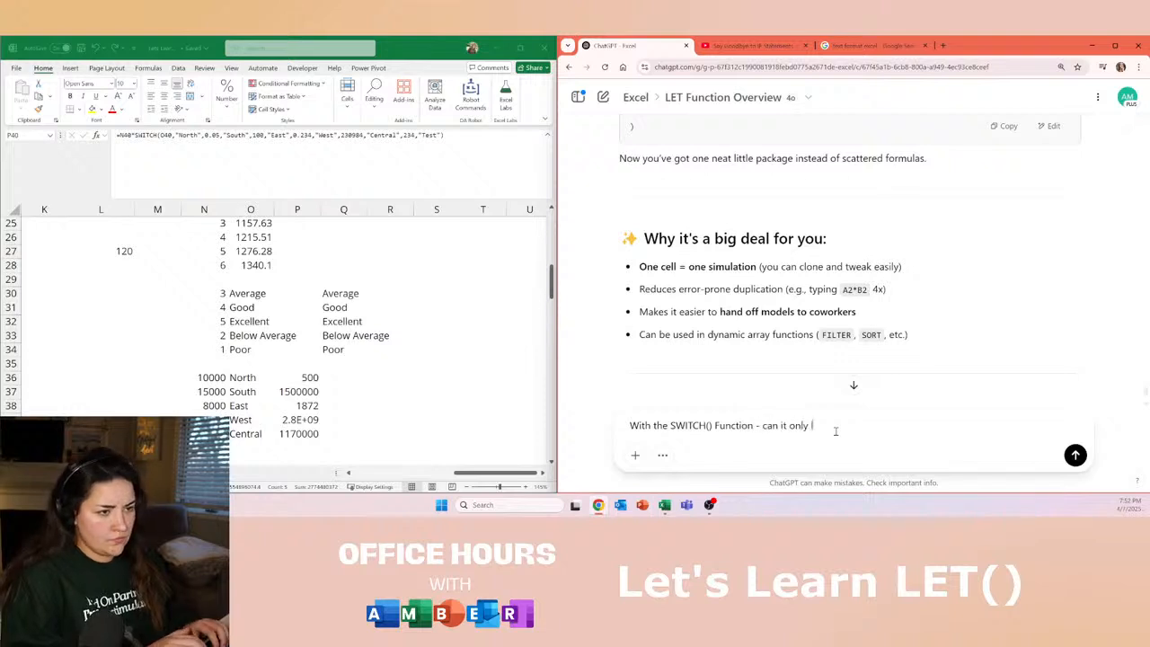
{"action": "key", "text": "BackSpace"}
{"action": "key", "text": "BackSpace"}
{"action": "key", "text": "BackSpace"}
{"action": "key", "text": "BackSpace"}
{"action": "key", "text": "BackSpace"}
{"action": "key", "text": "BackSpace"}
{"action": "key", "text": "BackSpace"}
{"action": "key", "text": "BackSpace"}
{"action": "key", "text": "BackSpace"}
{"action": "key", "text": "BackSpace"}
{"action": "key", "text": "BackSpace"}
{"action": "key", "text": "BackSpace"}
{"action": "type", "text": "can i"}
{"action": "key", "text": "BackSpace"}
{"action": "type", "text": "t look for a numebr o"}
{"action": "key", "text": "BackSpace"}
{"action": "key", "text": "BackSpace"}
{"action": "key", "text": "BackSpace"}
{"action": "key", "text": "BackSpace"}
{"action": "key", "text": "BackSpace"}
{"action": "type", "text": "ber between a rangge"}
{"action": "key", "text": "Return"}
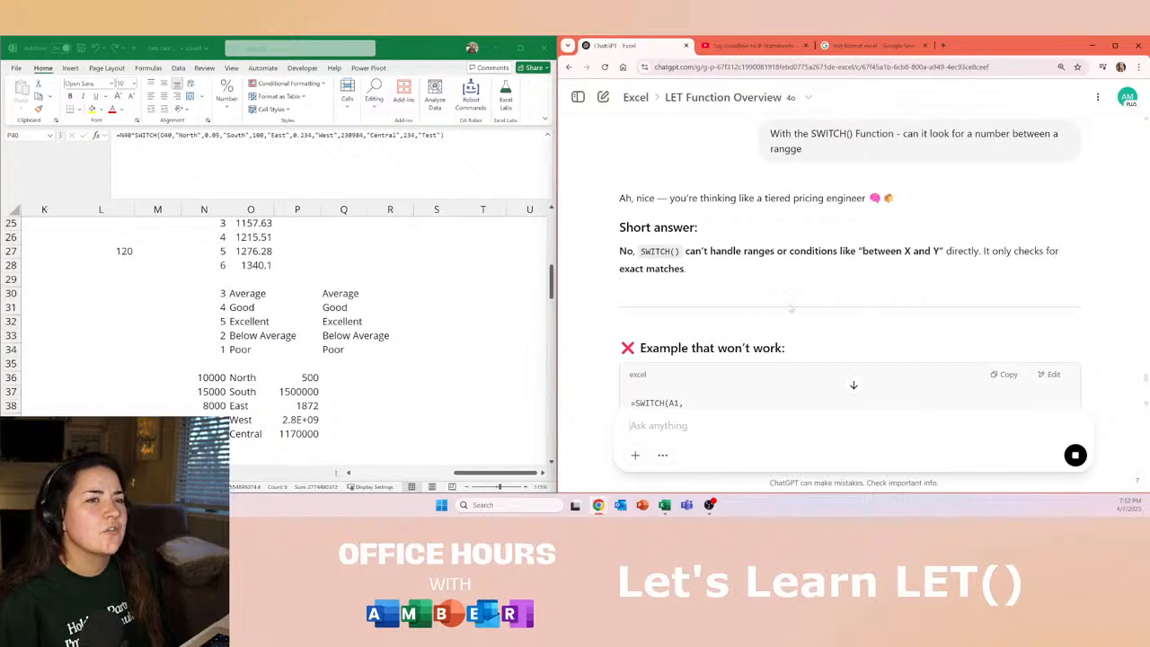
Read ChatGPT's answer on SWITCH() and ranges, including the IFS() and LET() alternatives and the table on when to use which.
{"action": "scroll", "coordinate": [790, 308], "scroll_direction": "down", "scroll_amount": 2}
{"action": "scroll", "coordinate": [791, 312], "scroll_direction": "down", "scroll_amount": 1}
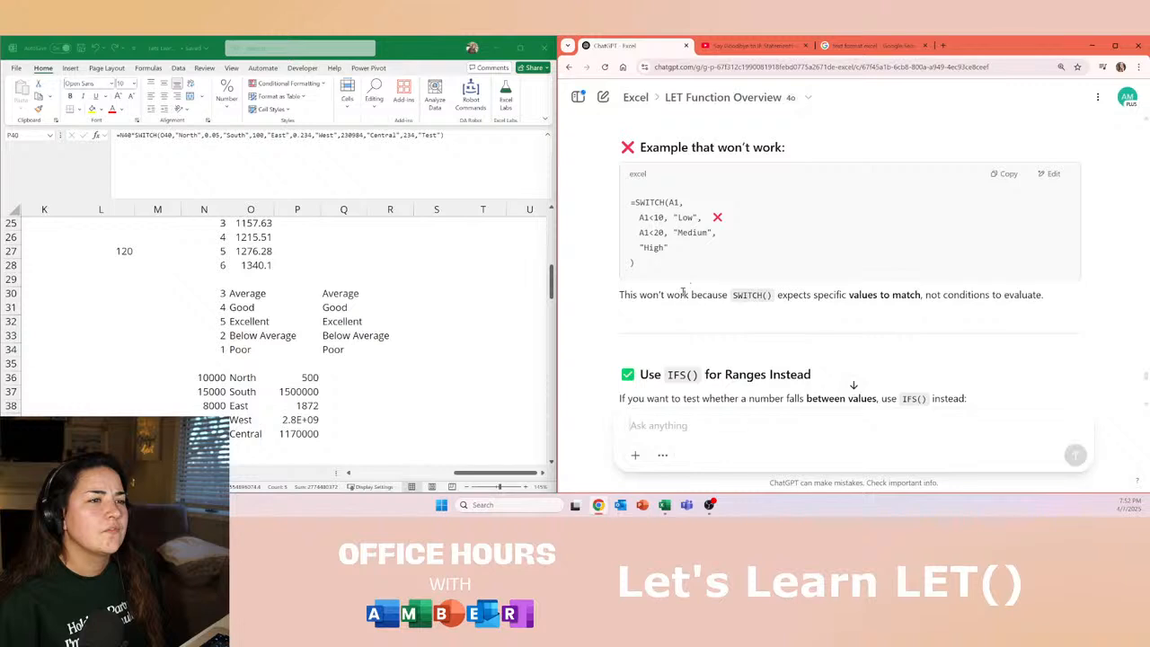
{"action": "scroll", "coordinate": [783, 290], "scroll_direction": "down", "scroll_amount": 2}
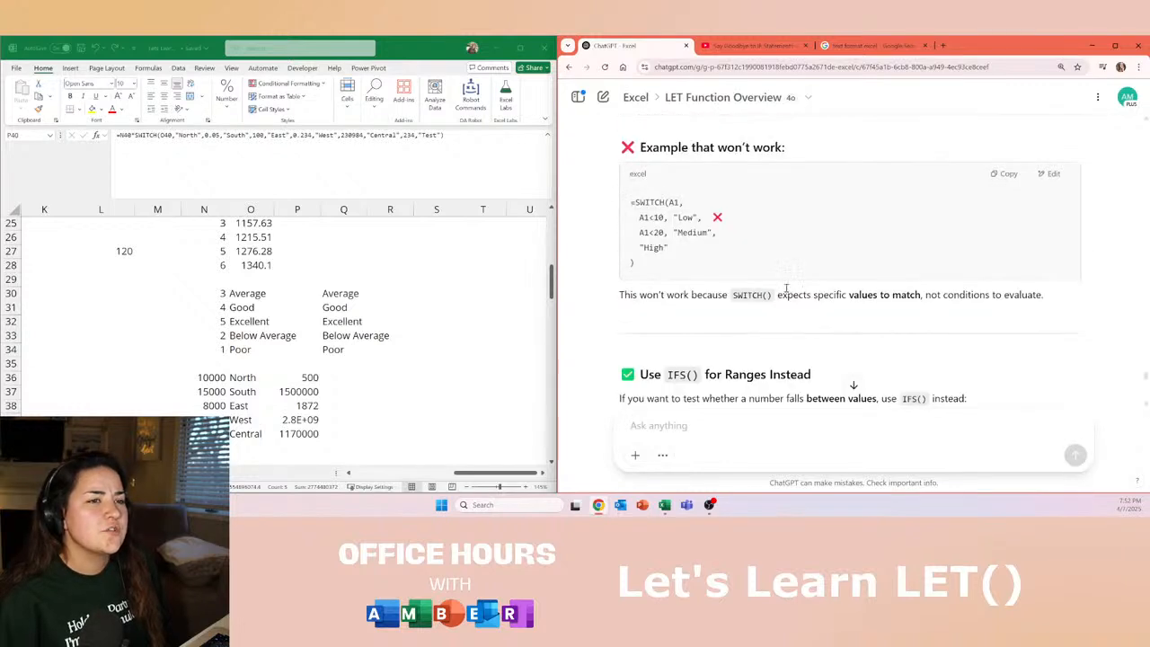
{"action": "scroll", "coordinate": [786, 288], "scroll_direction": "down", "scroll_amount": 2}
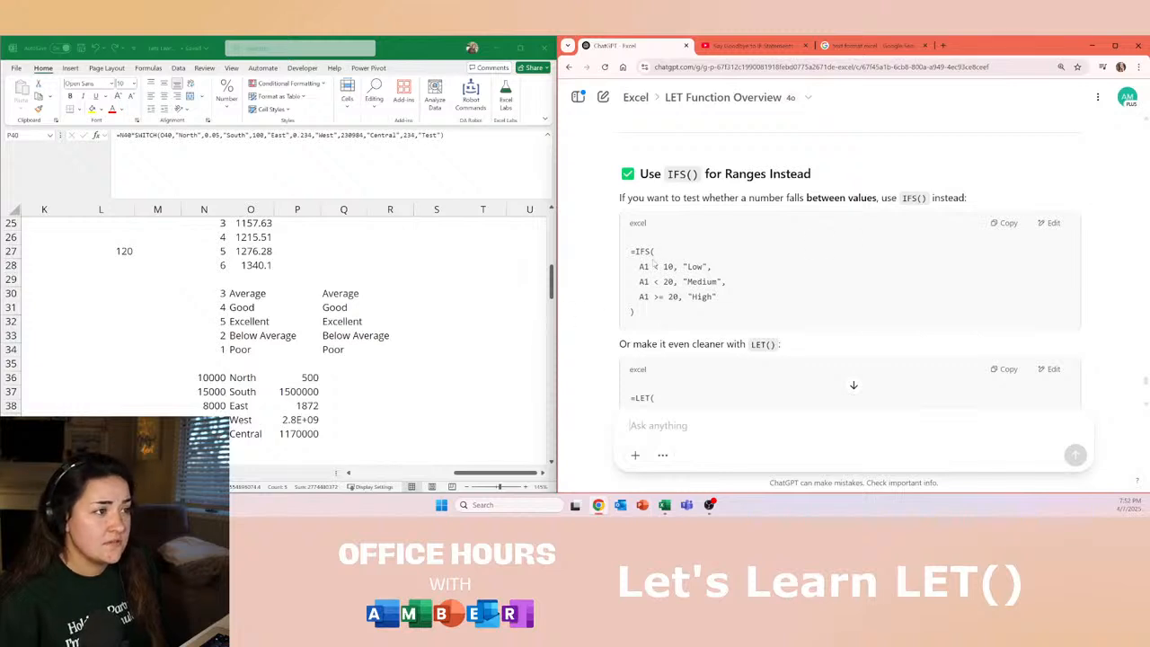
{"action": "scroll", "coordinate": [654, 261], "scroll_direction": "down", "scroll_amount": 3}
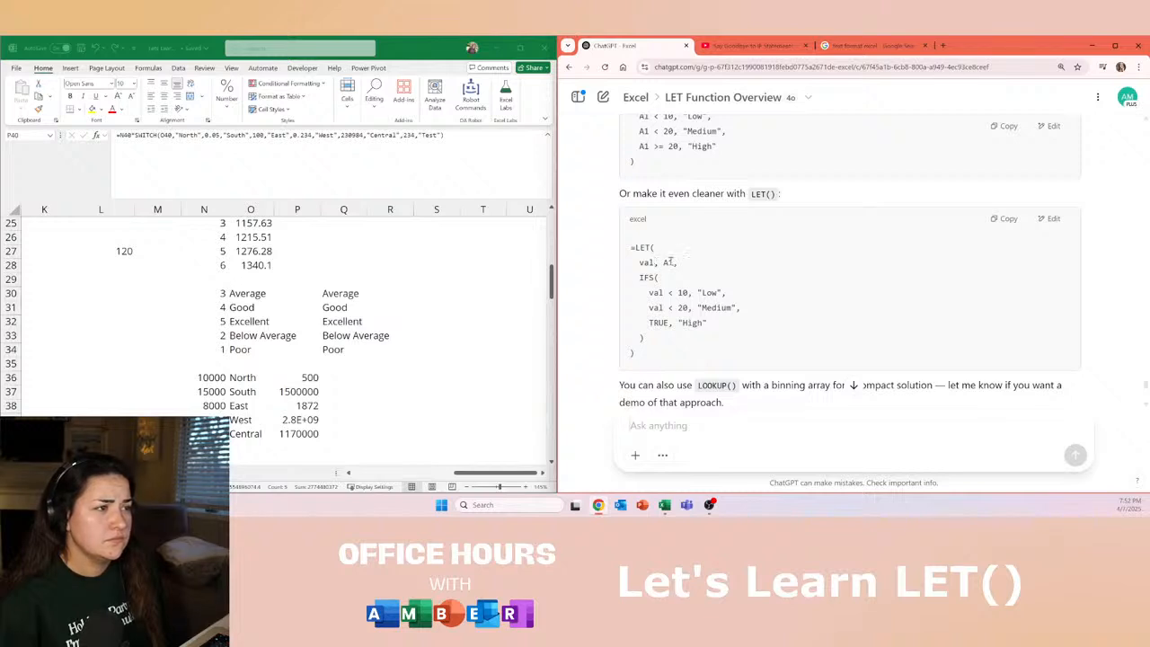
{"action": "scroll", "coordinate": [670, 263], "scroll_direction": "down", "scroll_amount": 5}
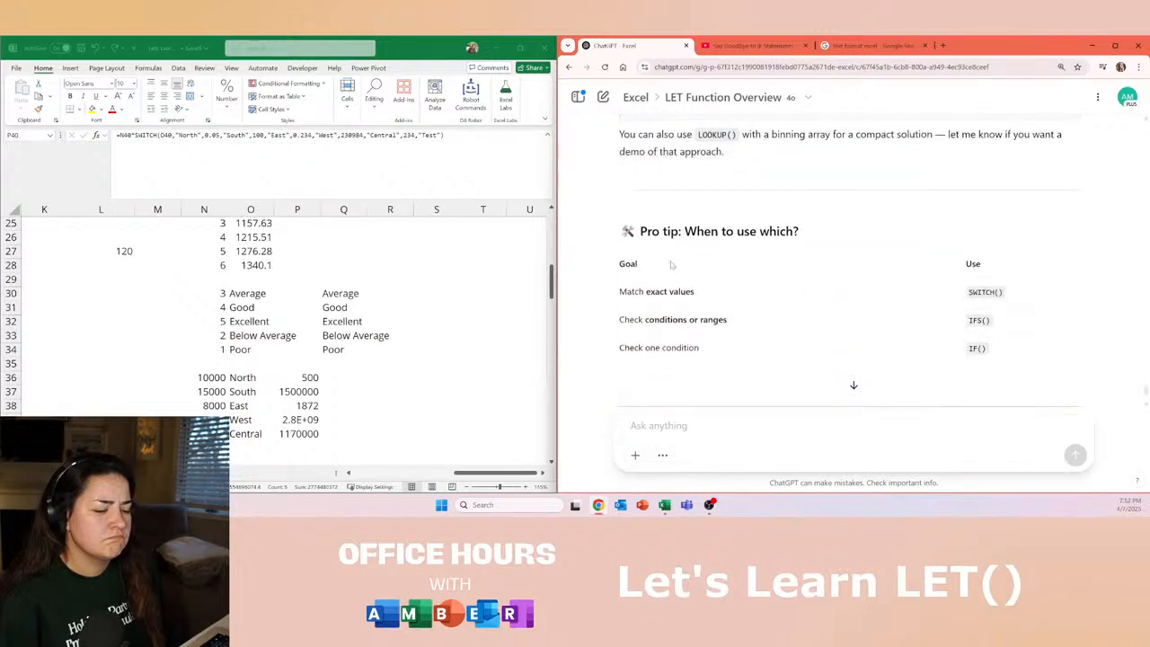
{"action": "scroll", "coordinate": [670, 264], "scroll_direction": "down", "scroll_amount": 1}
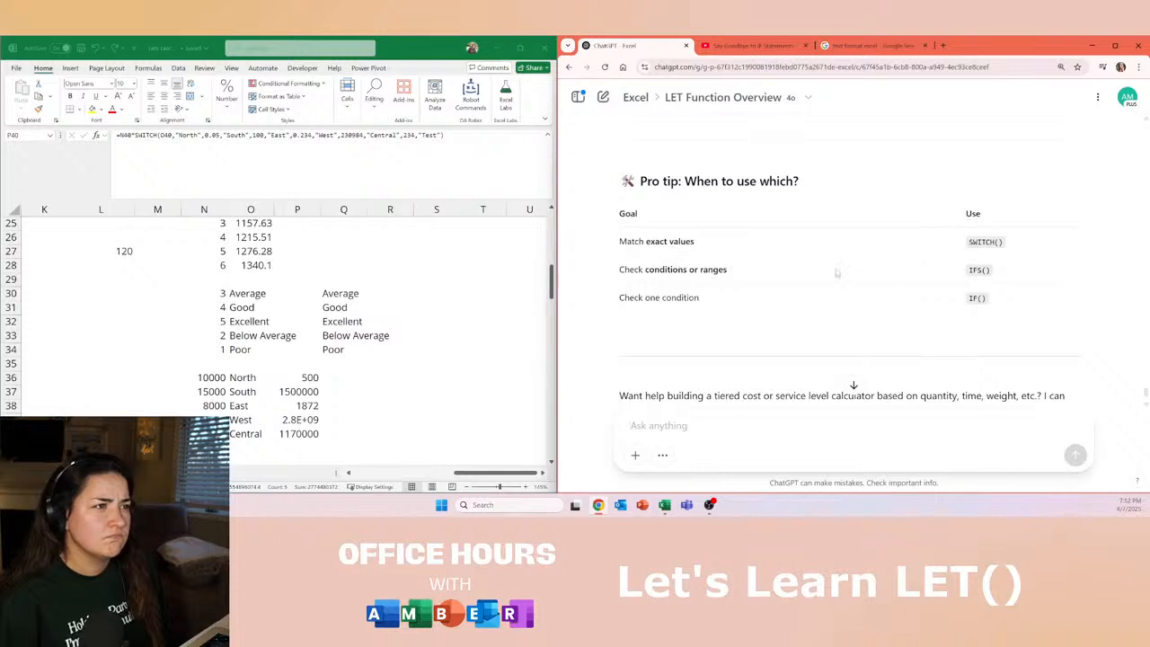
Copy ChatGPT's Goal/Use table of SWITCH(), IFS() and IF() into the worksheet starting at cell N4.
{"action": "left_click_drag", "start_coordinate": [1083, 313], "coordinate": [599, 216]}
{"action": "key", "text": "ctrl+c"}
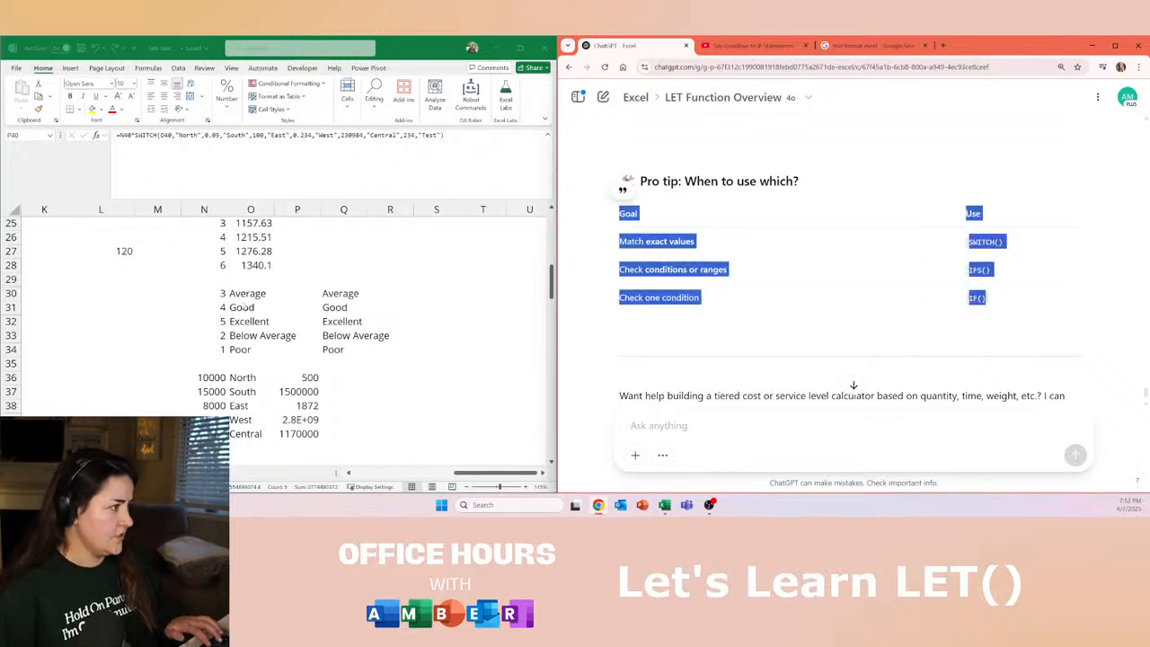
{"action": "left_click", "coordinate": [260, 298]}
{"action": "scroll", "coordinate": [242, 348], "scroll_direction": "left", "scroll_amount": 5}
{"action": "scroll", "coordinate": [297, 325], "scroll_direction": "up", "scroll_amount": 8}
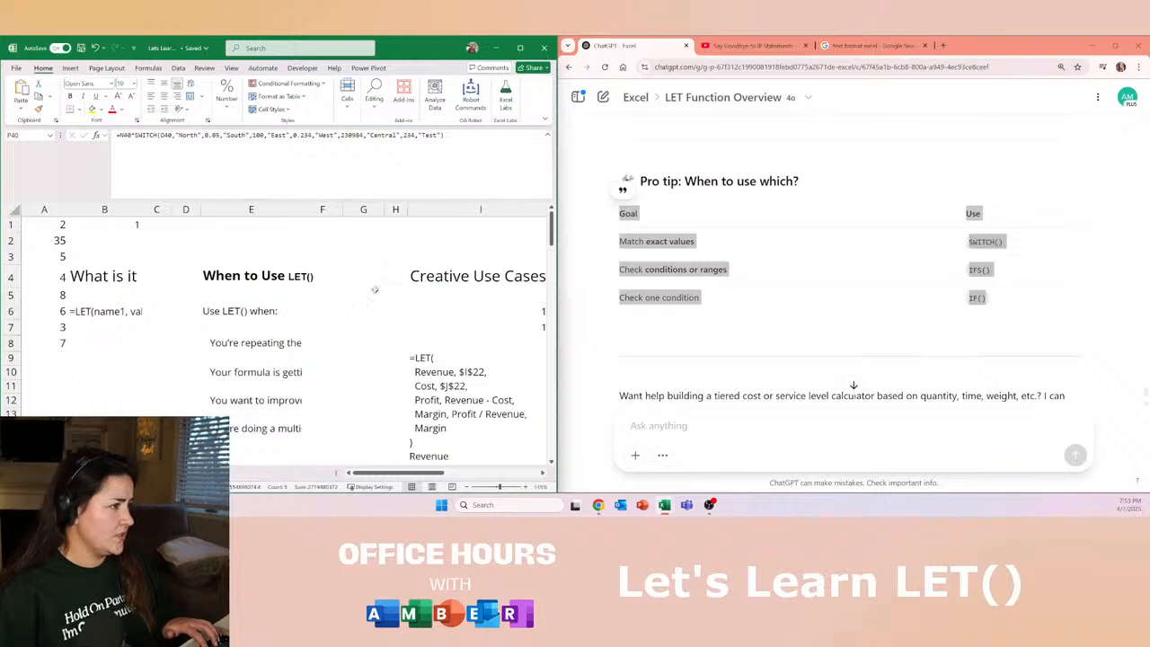
{"action": "scroll", "coordinate": [372, 290], "scroll_direction": "right", "scroll_amount": 6}
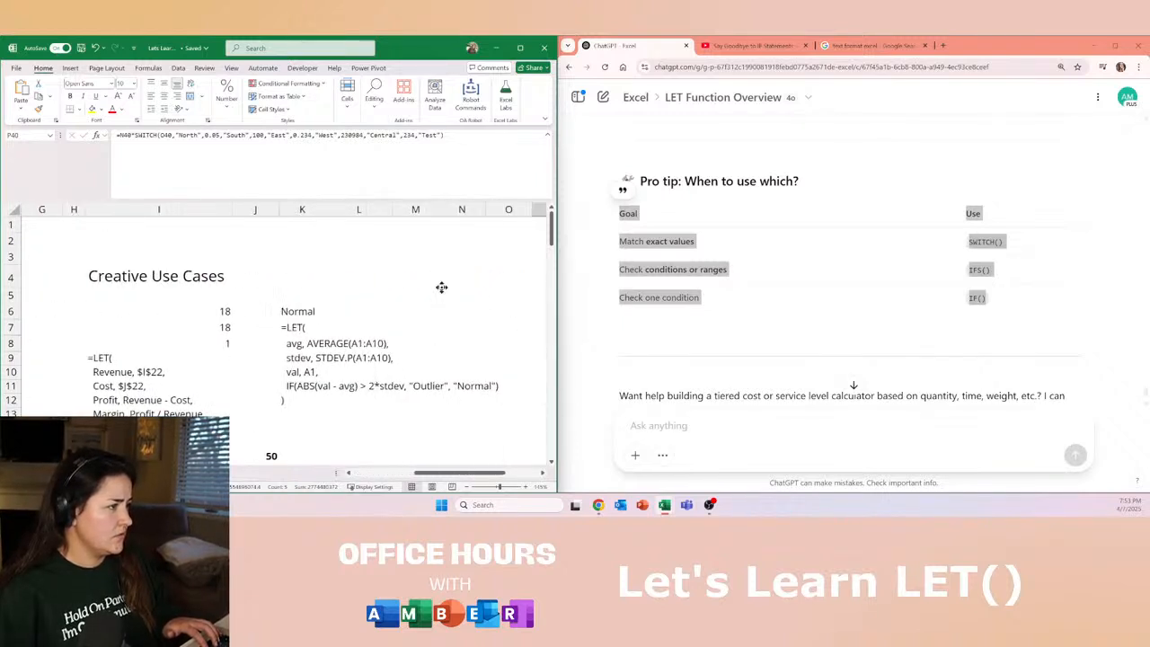
{"action": "scroll", "coordinate": [441, 286], "scroll_direction": "right", "scroll_amount": 1}
{"action": "left_click", "coordinate": [405, 275]}
{"action": "key", "text": "ctrl+v"}
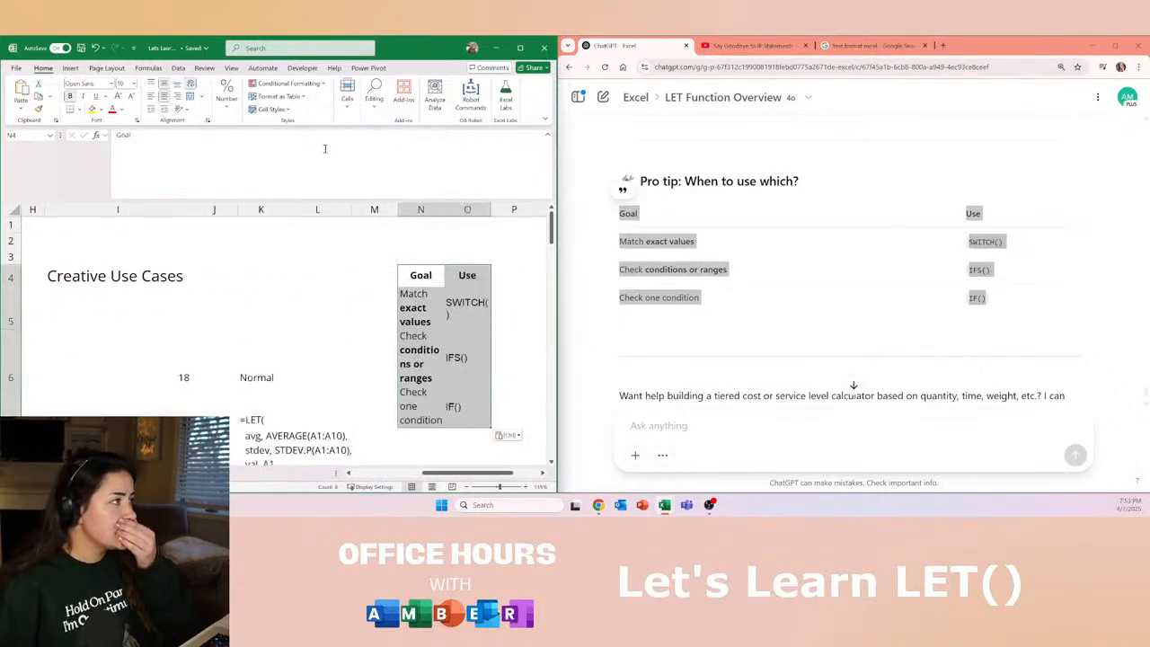
Turn off text wrapping for the pasted Goal/Use table and auto-fit column N to its contents.
{"action": "left_click", "coordinate": [190, 82]}
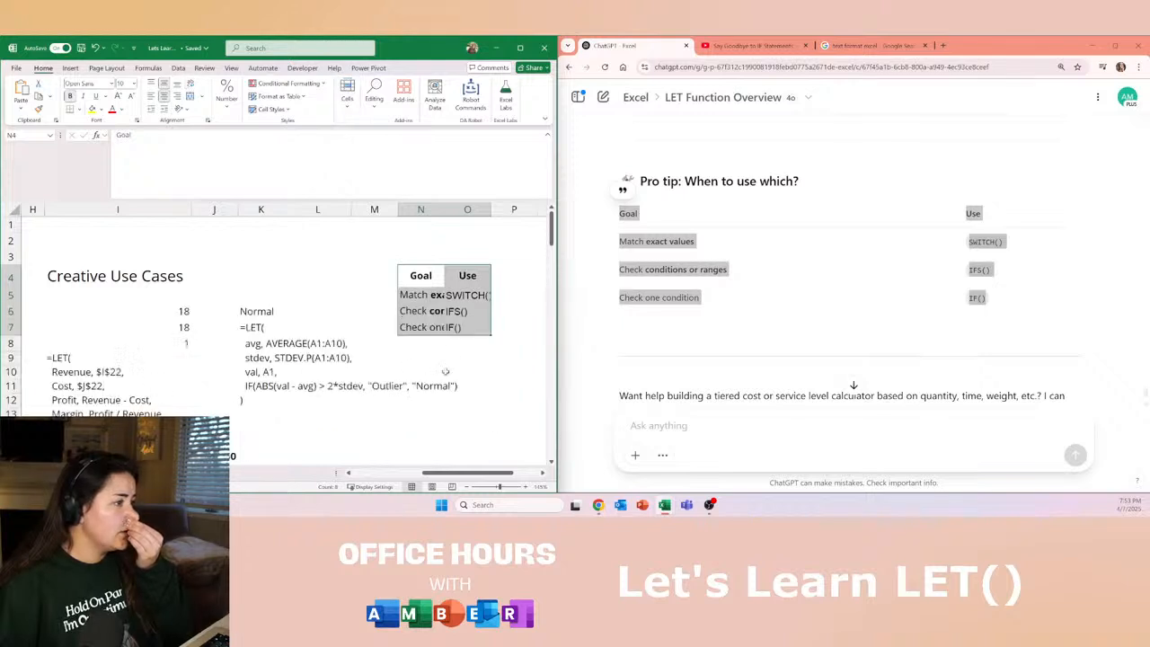
{"action": "left_click", "coordinate": [438, 208]}
{"action": "double_click", "coordinate": [445, 208]}
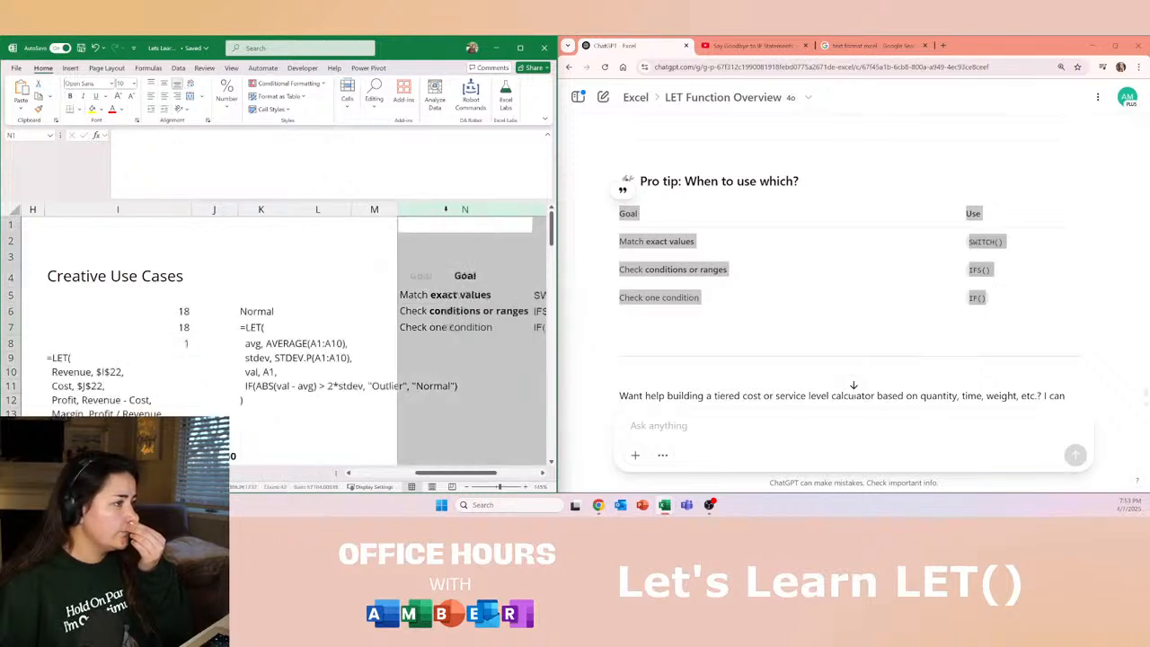
{"action": "left_click_drag", "start_coordinate": [388, 311], "coordinate": [404, 312]}
{"action": "scroll", "coordinate": [369, 329], "scroll_direction": "right", "scroll_amount": 2}
{"action": "left_click", "coordinate": [369, 298]}
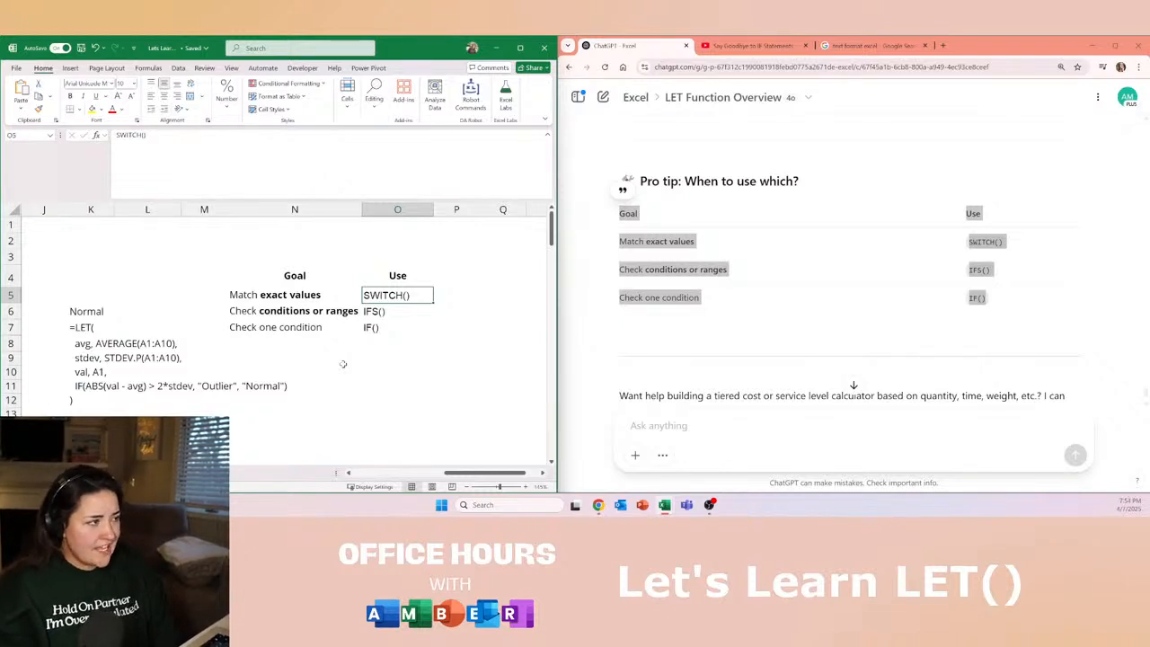
{"action": "left_click", "coordinate": [380, 310]}
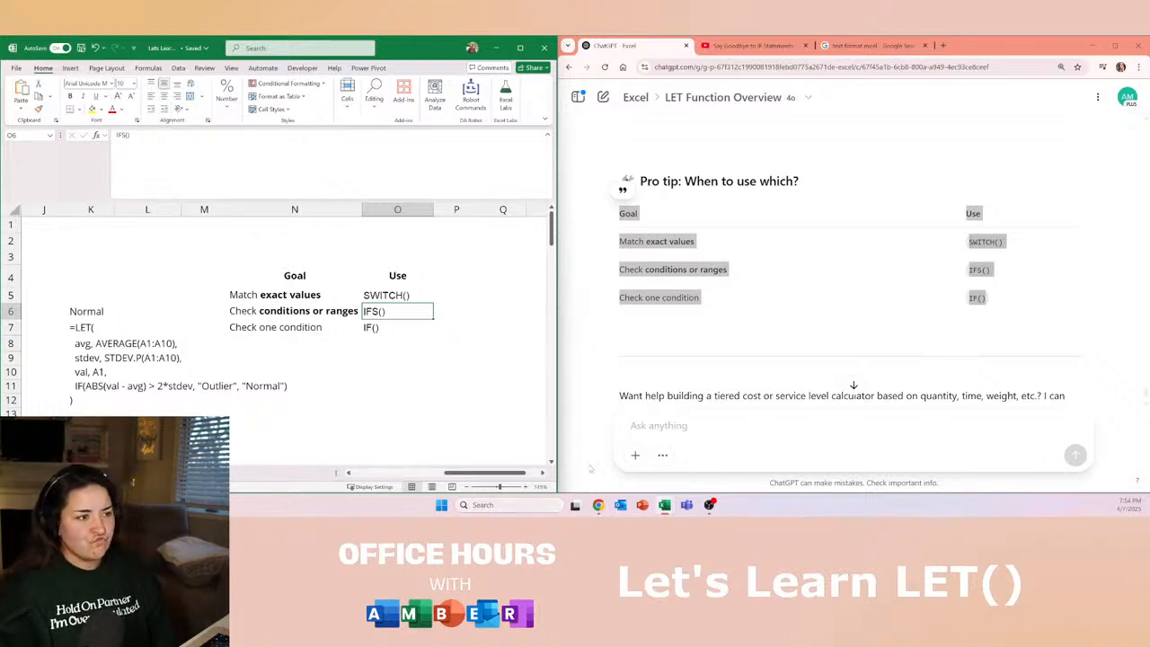
Return to the YouTube results for "let excel" and open the video "LET Function Transforms Messy Formulas - Comprehensive Guide".
{"action": "left_click", "coordinate": [738, 287]}
{"action": "left_click", "coordinate": [745, 48]}
{"action": "left_click", "coordinate": [568, 68]}
{"action": "scroll", "coordinate": [811, 485], "scroll_direction": "down", "scroll_amount": 5}
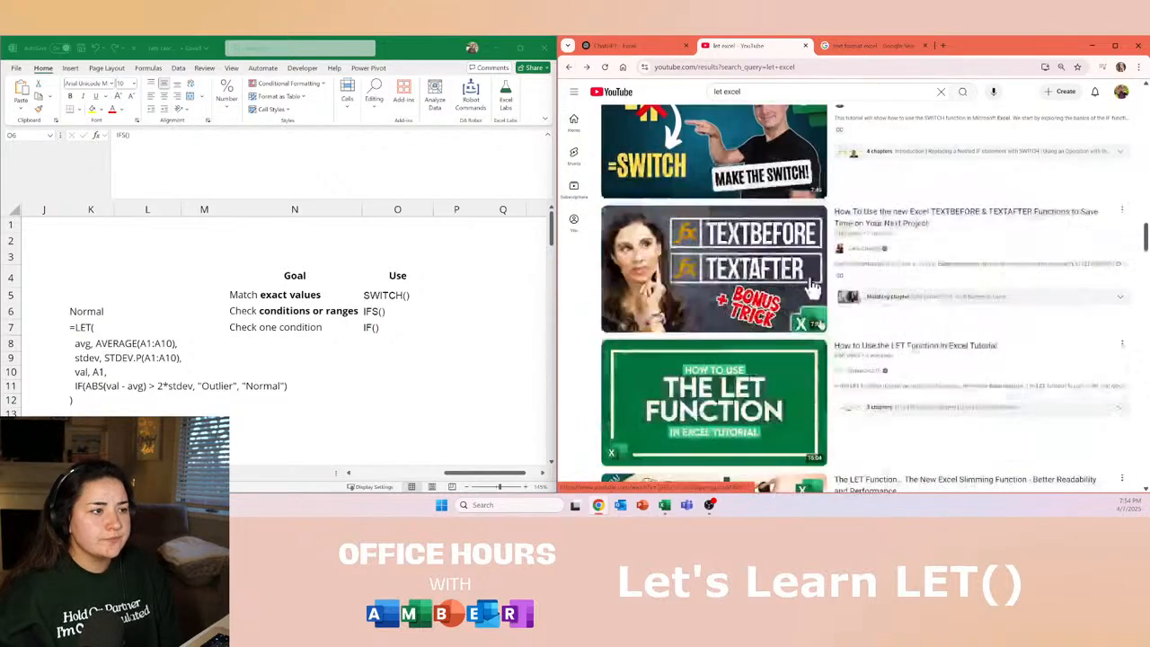
{"action": "scroll", "coordinate": [812, 143], "scroll_direction": "up", "scroll_amount": 1}
{"action": "scroll", "coordinate": [873, 339], "scroll_direction": "up", "scroll_amount": 15}
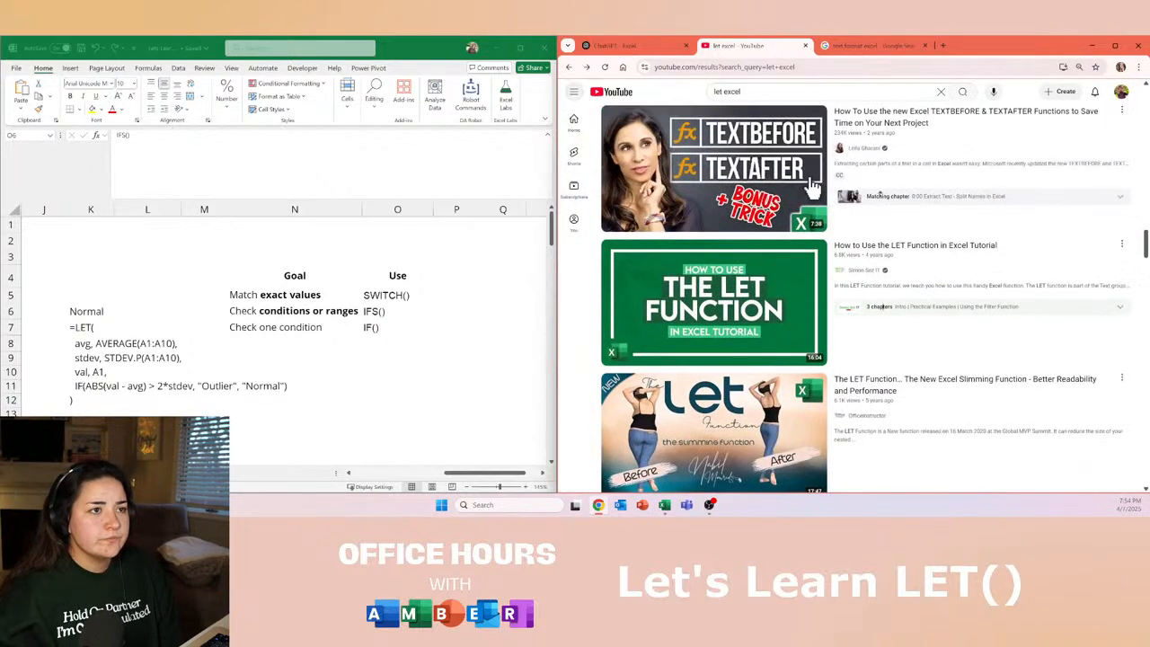
{"action": "left_click", "coordinate": [715, 352]}
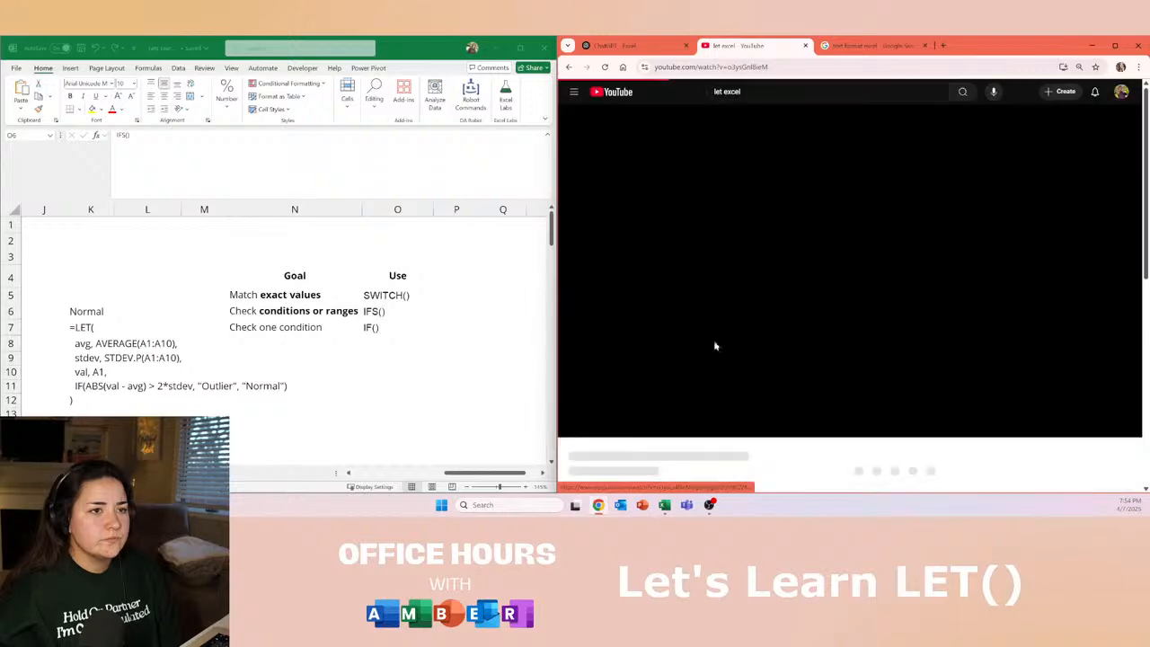
Skip the muted ad, restore the sound and jump ahead in the LET video to the Prior Names example.
{"action": "left_click", "coordinate": [617, 425]}
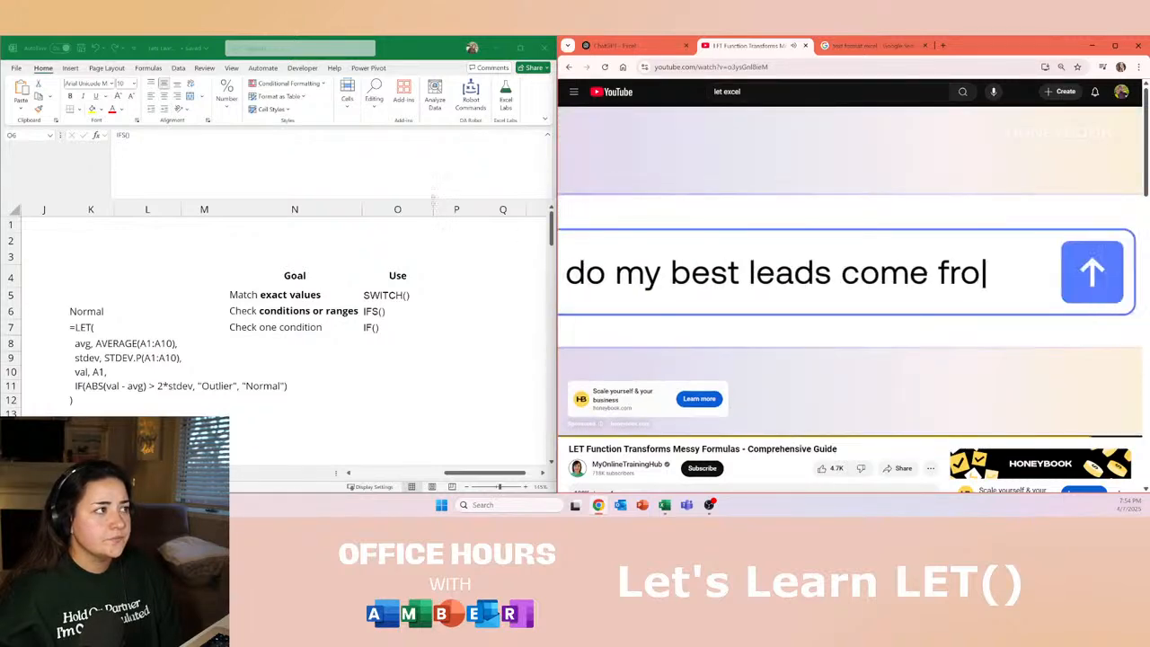
{"action": "left_click", "coordinate": [428, 198]}
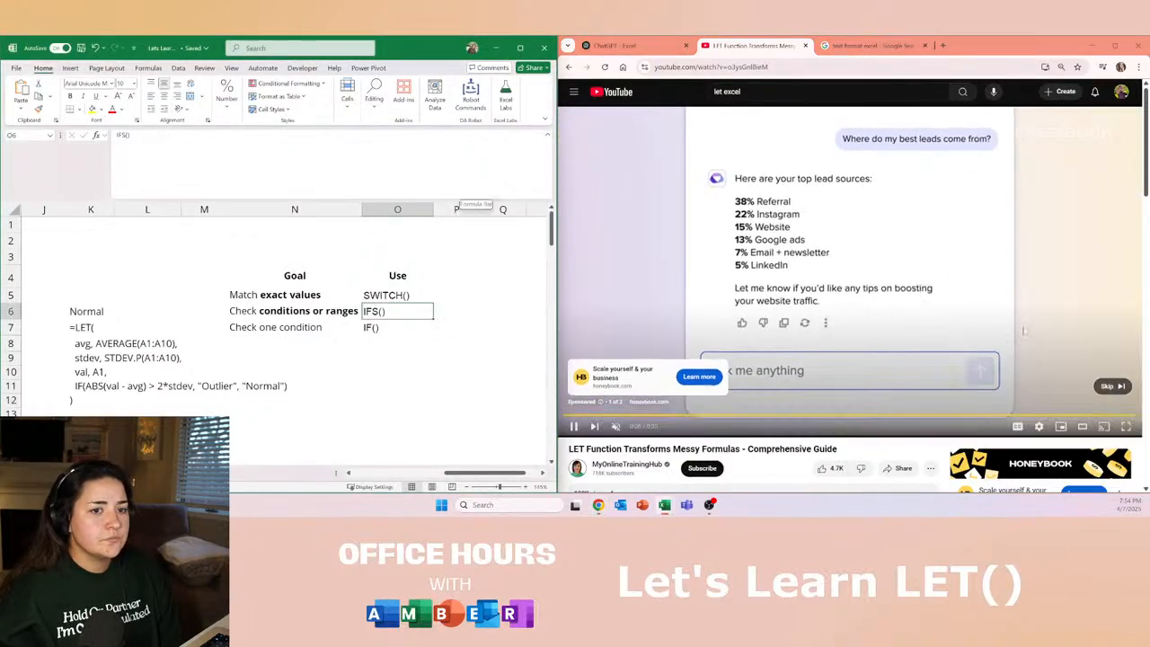
{"action": "left_click", "coordinate": [1118, 388]}
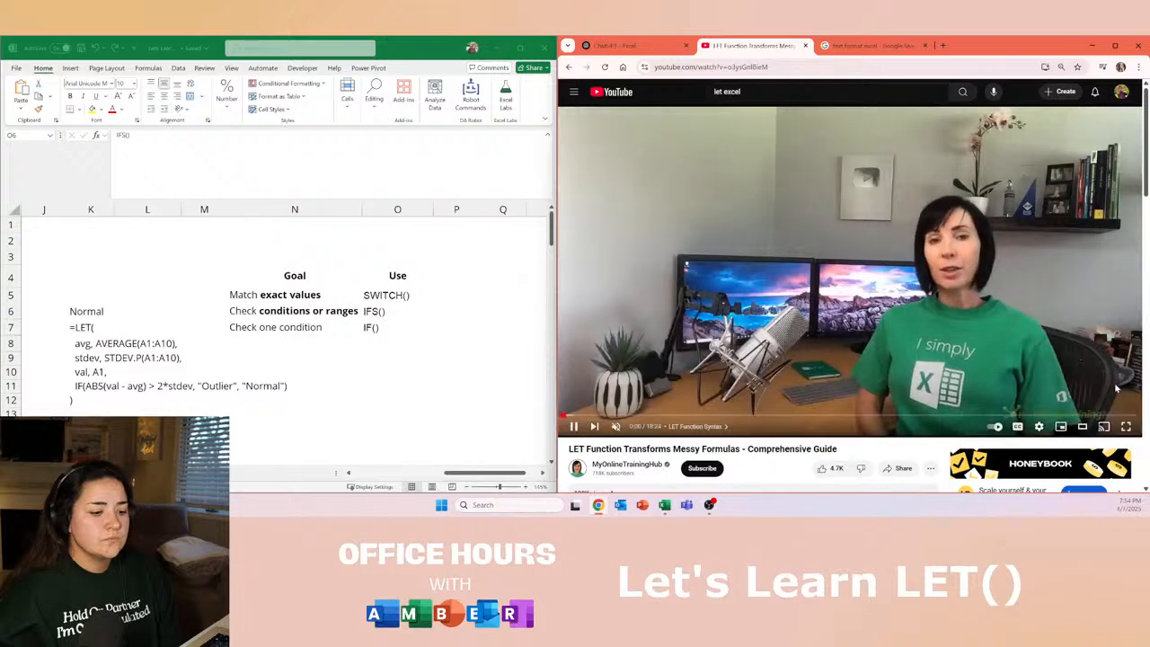
{"action": "left_click", "coordinate": [614, 428]}
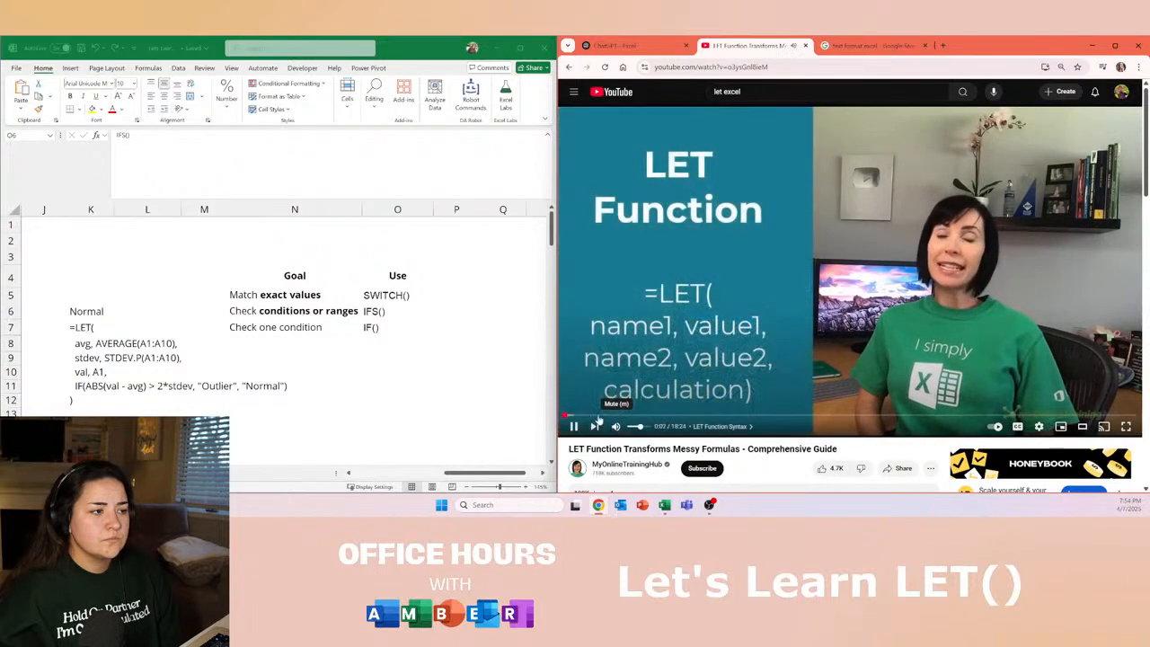
{"action": "left_click", "coordinate": [712, 416]}
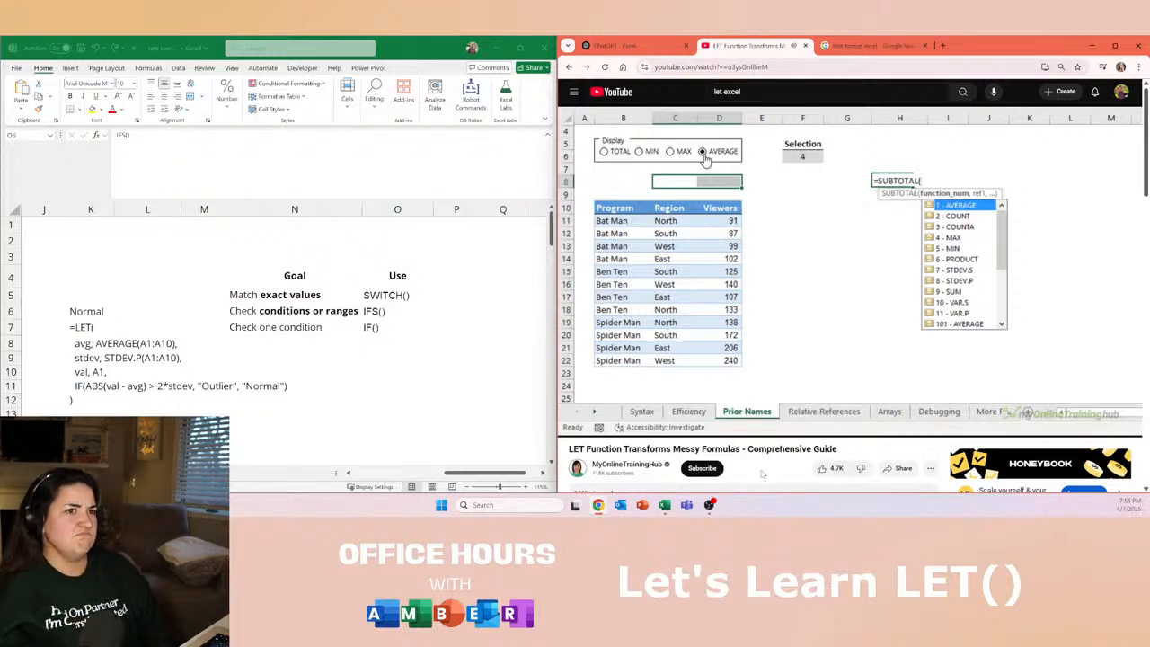
Enter =SUBTOTAL(O8,O23#) in cell O9 to summarise the spilled yearly values.
{"action": "left_click", "coordinate": [448, 283]}
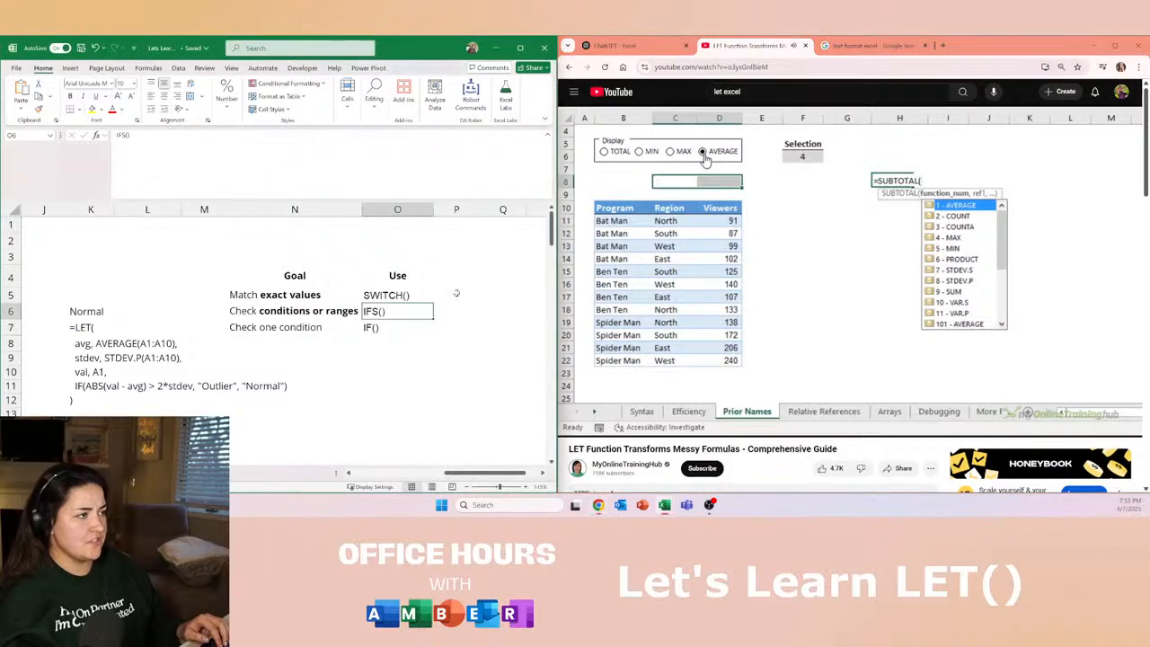
{"action": "left_click", "coordinate": [390, 357]}
{"action": "type", "text": "=subtotal("}
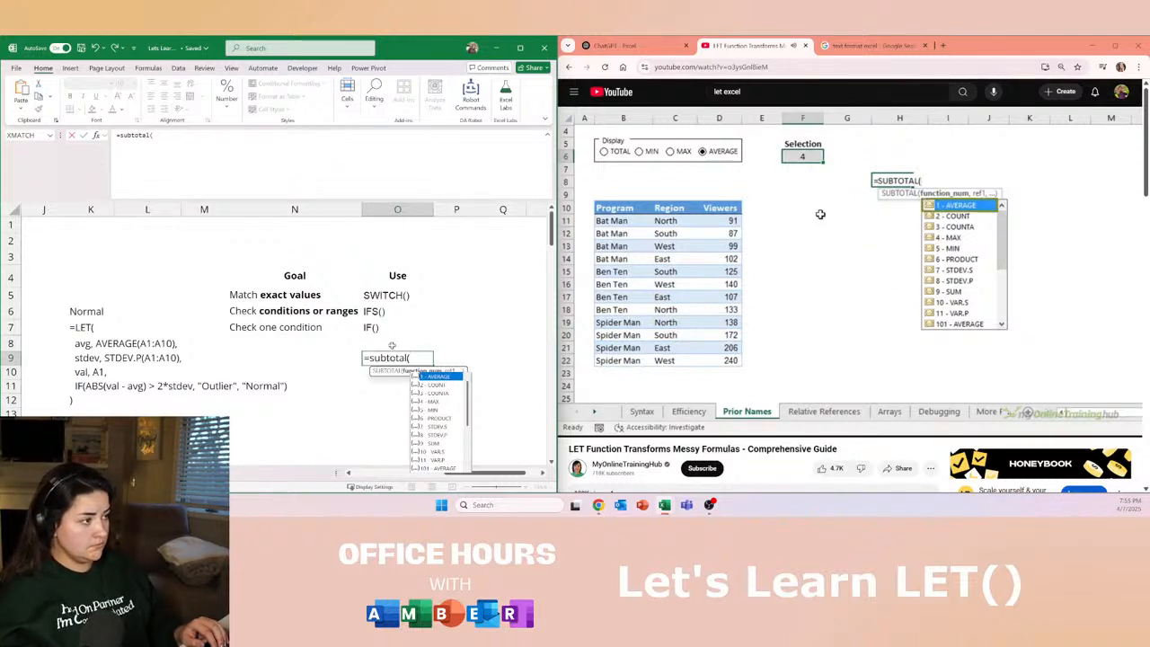
{"action": "left_click", "coordinate": [392, 343]}
{"action": "type", "text": ")"}
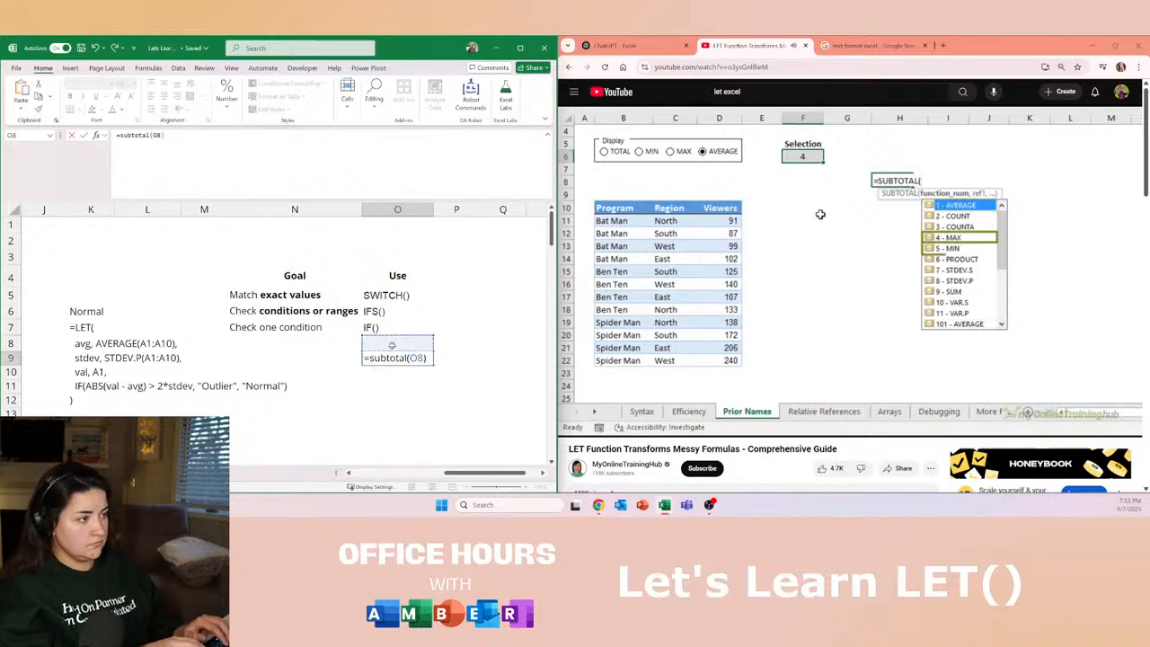
{"action": "key", "text": "Return"}
{"action": "key", "text": "Return"}
{"action": "type", "text": ","}
{"action": "left_click_drag", "start_coordinate": [399, 389], "coordinate": [417, 419]}
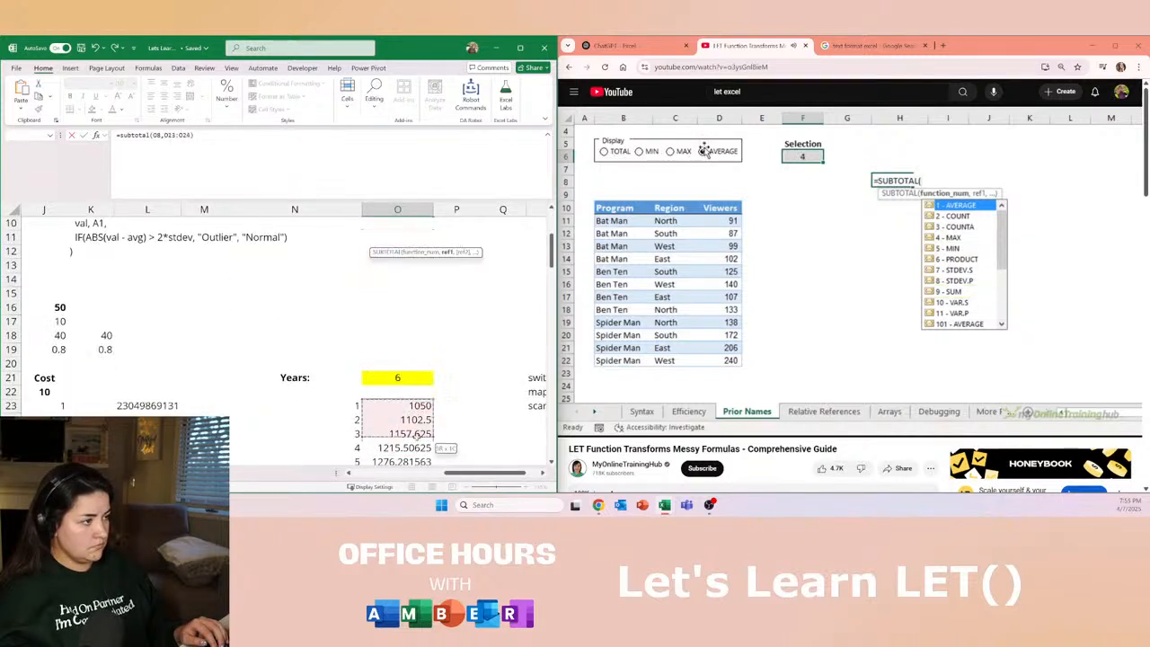
{"action": "scroll", "coordinate": [417, 418], "scroll_direction": "down", "scroll_amount": 3}
{"action": "left_click", "coordinate": [174, 138]}
{"action": "key", "text": "Return"}
Move the SUBTOTAL formula from O9 to cell O19, above the Years row.
{"action": "key", "text": "ctrl+x"}
{"action": "key", "text": "Down"}
{"action": "key", "text": "Down"}
{"action": "key", "text": "Down"}
{"action": "key", "text": "Down"}
{"action": "key", "text": "Down"}
{"action": "key", "text": "Down"}
{"action": "key", "text": "Down"}
{"action": "key", "text": "Down"}
{"action": "key", "text": "Down"}
{"action": "key", "text": "Down"}
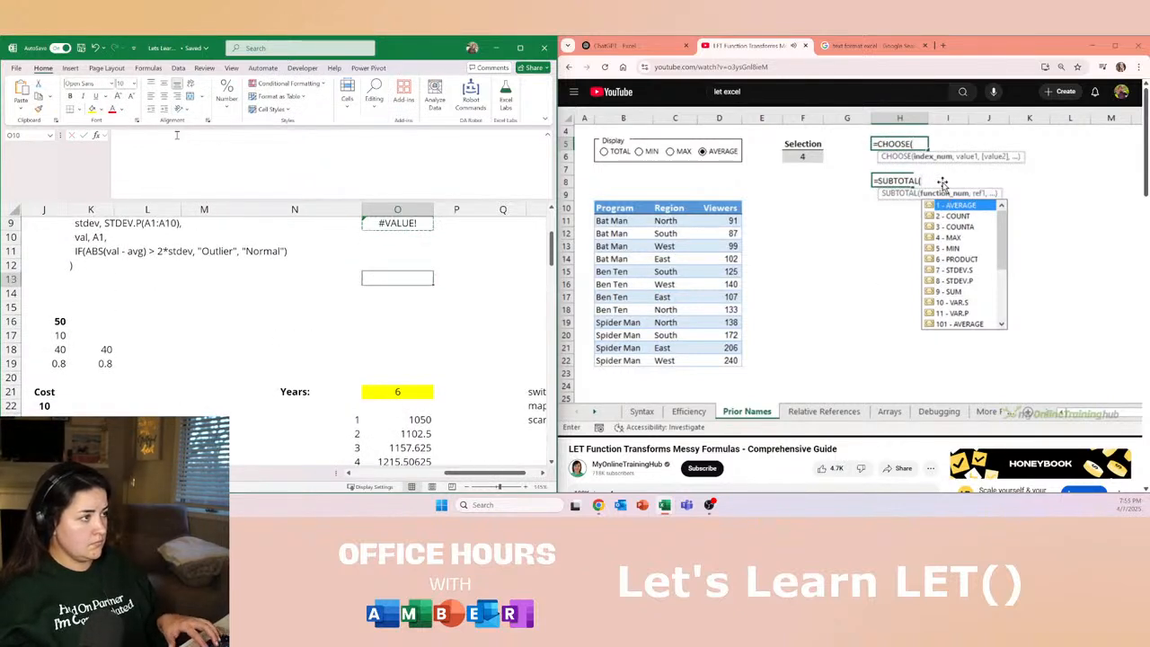
{"action": "key", "text": "ctrl+v"}
Change the function number reference of the SUBTOTAL formula in O19 to cell O17.
{"action": "left_click", "coordinate": [157, 134]}
{"action": "double_click", "coordinate": [157, 135]}
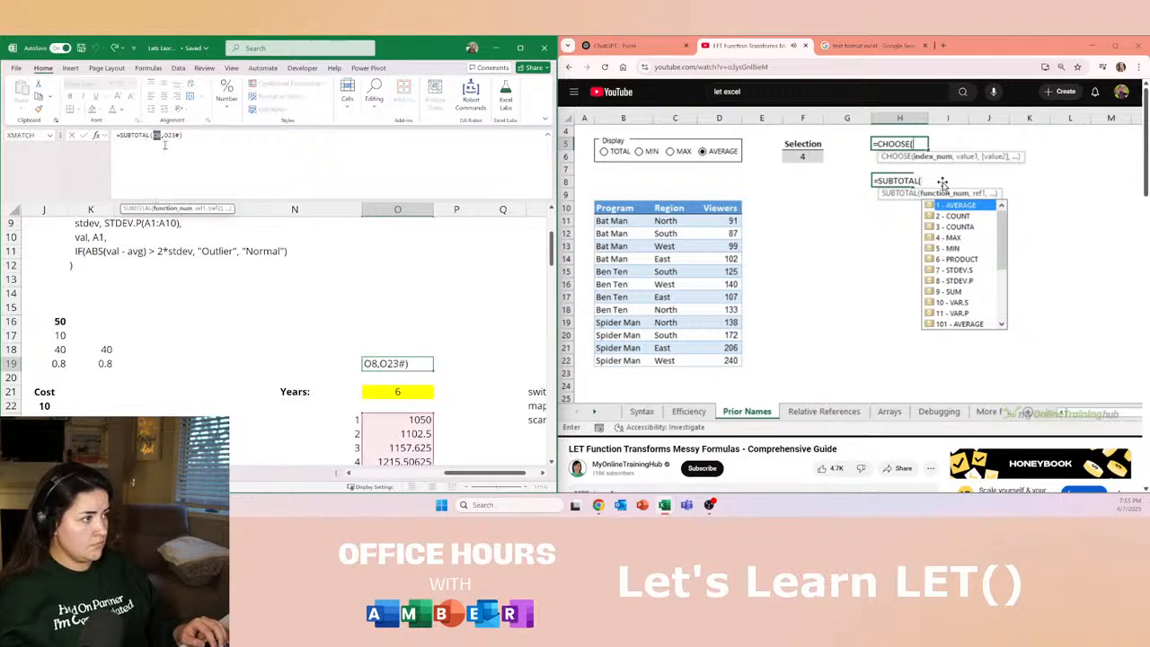
{"action": "left_click", "coordinate": [386, 340]}
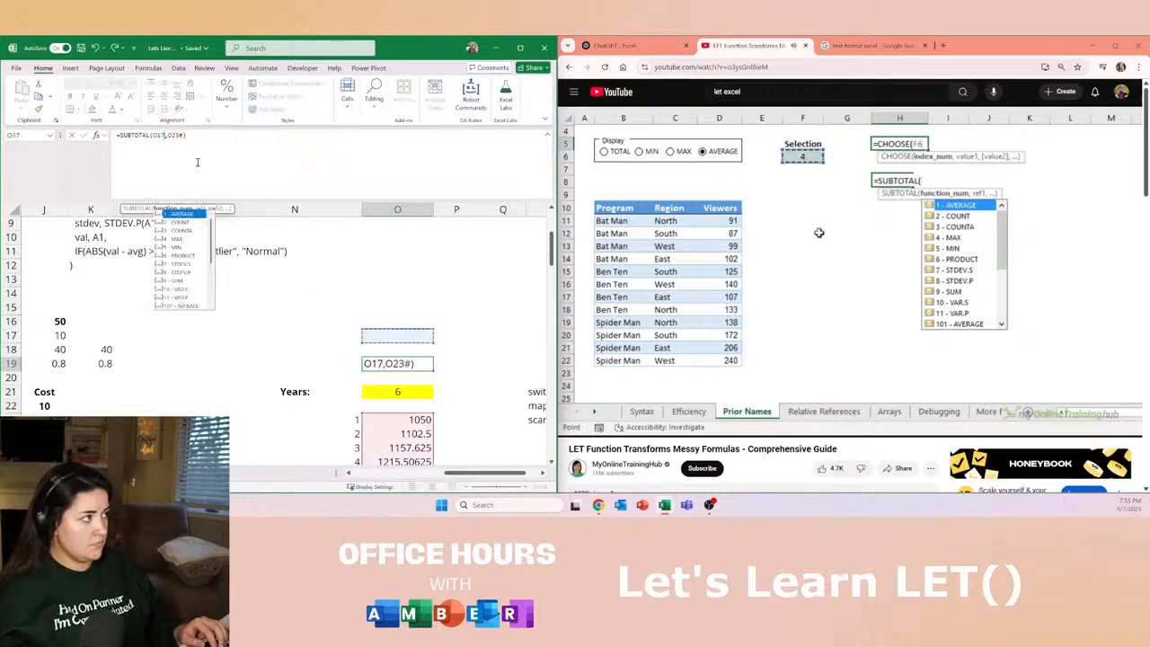
{"action": "key", "text": "Return"}
{"action": "scroll", "coordinate": [415, 273], "scroll_direction": "down", "scroll_amount": 2}
{"action": "left_click", "coordinate": [415, 273]}
{"action": "type", "text": "2"}
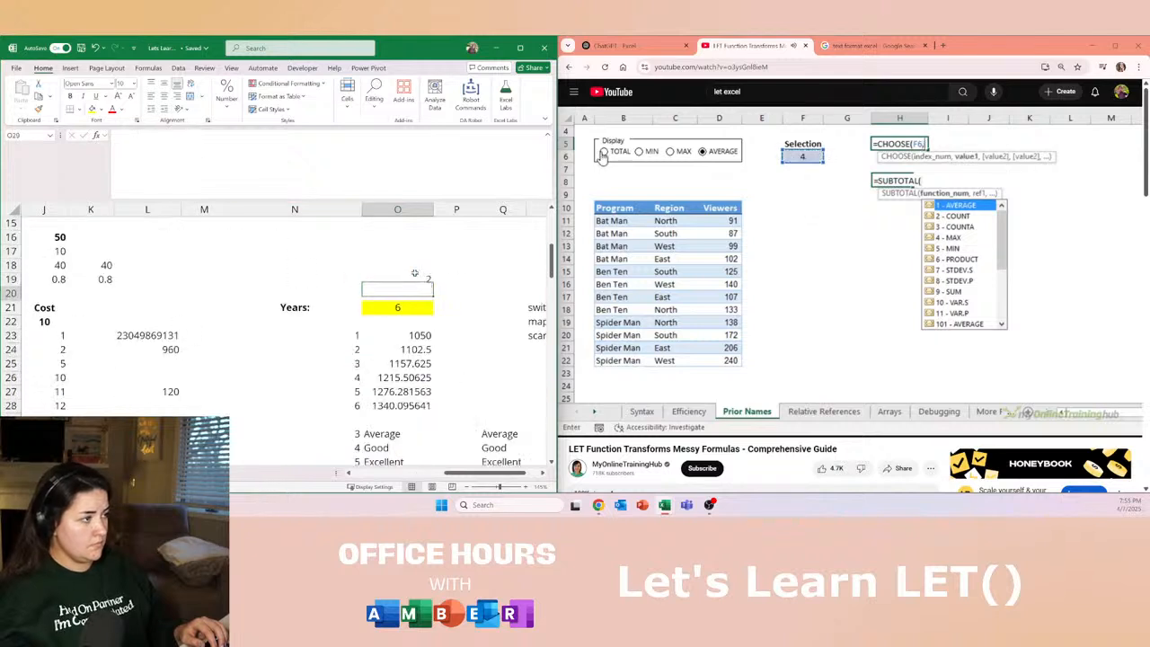
{"action": "double_click", "coordinate": [415, 273]}
{"action": "double_click", "coordinate": [415, 273]}
{"action": "type", "text": "3"}
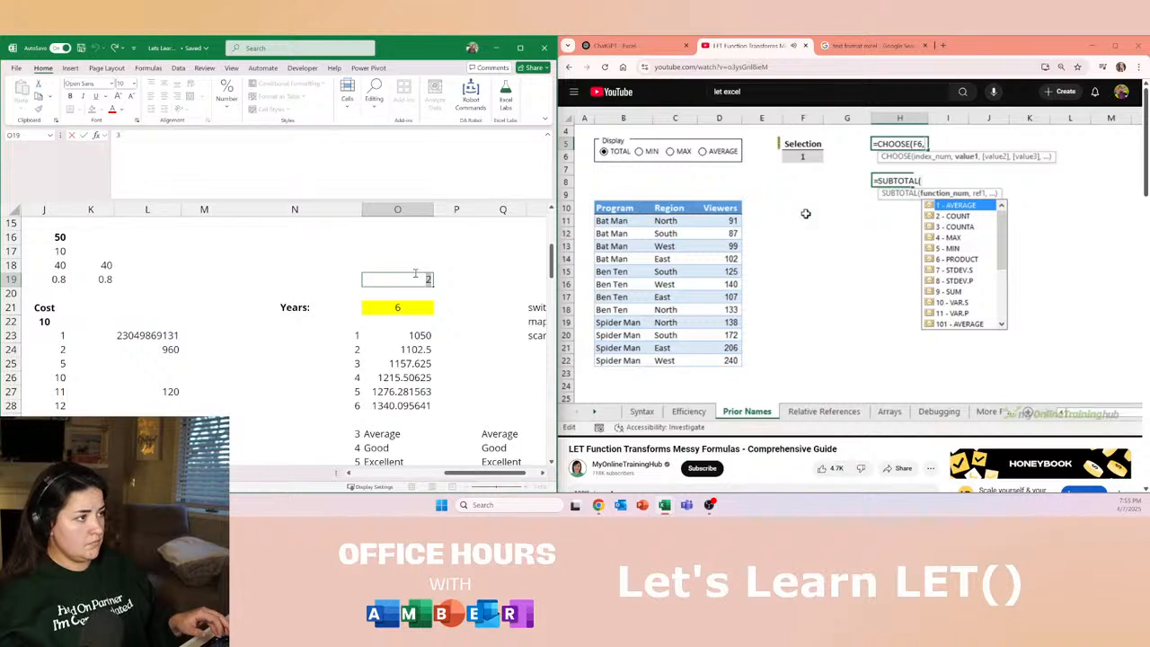
{"action": "key", "text": "Escape"}
{"action": "key", "text": "ctrl+z"}
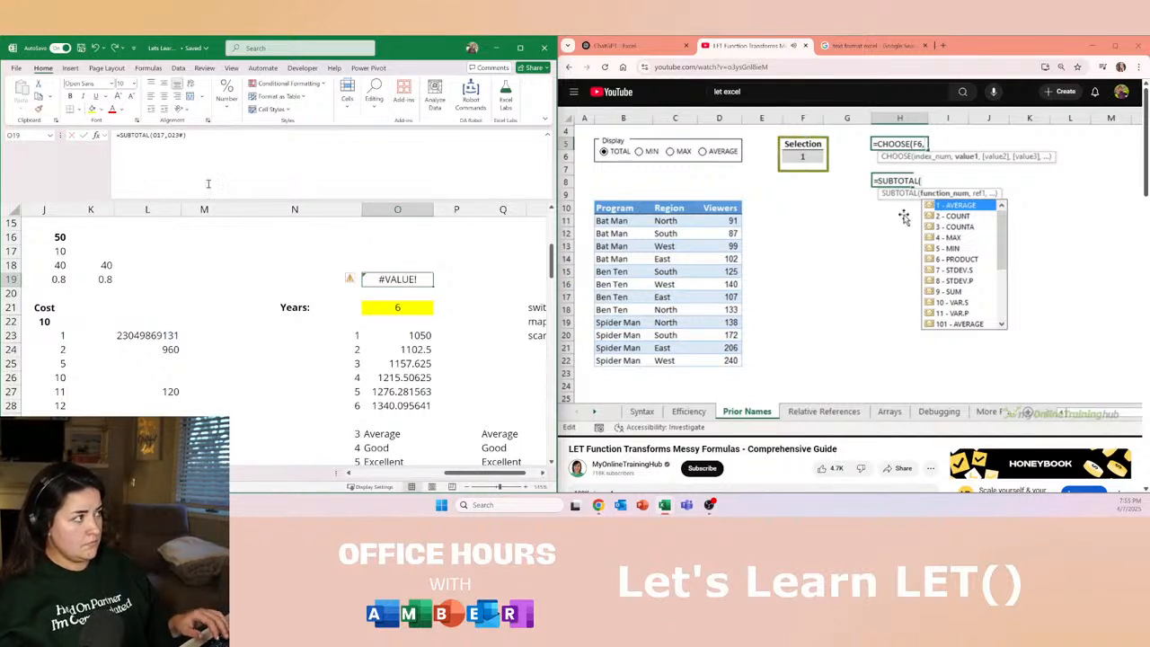
{"action": "left_click", "coordinate": [168, 168]}
{"action": "key", "text": "Escape"}
Set the SUBTOTAL function number in cell O17 to 1 and leave cell O16 above it empty.
{"action": "left_click", "coordinate": [409, 253]}
{"action": "type", "text": "1"}
{"action": "key", "text": "Return"}
{"action": "key", "text": "Up"}
{"action": "key", "text": "Up"}
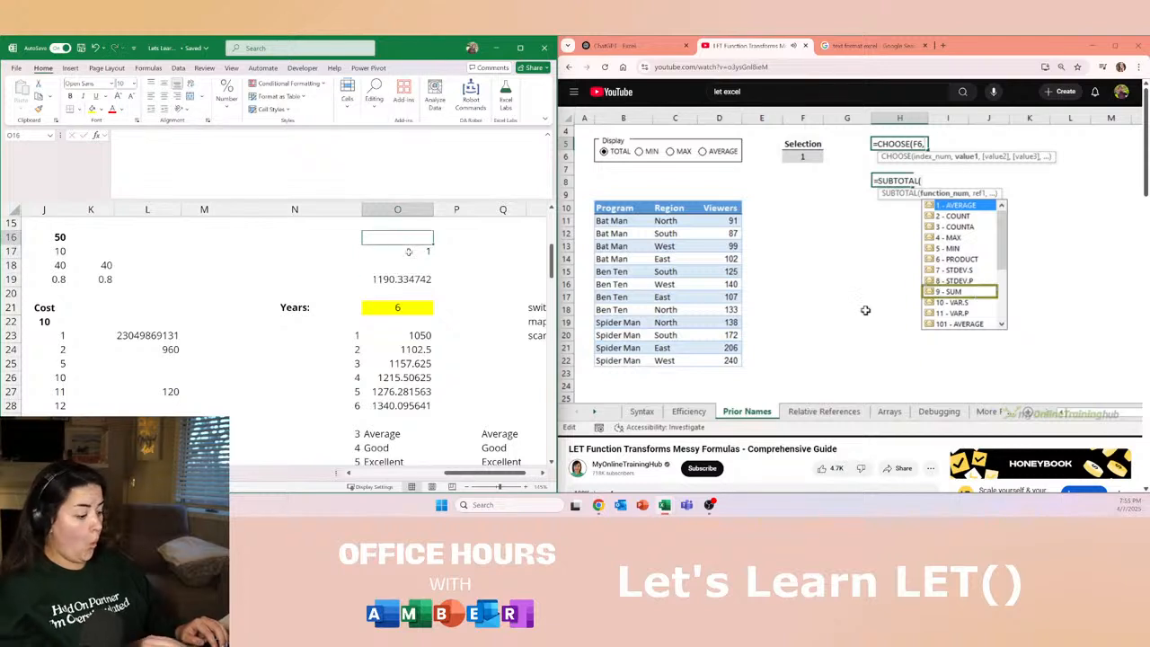
{"action": "type", "text": "T"}
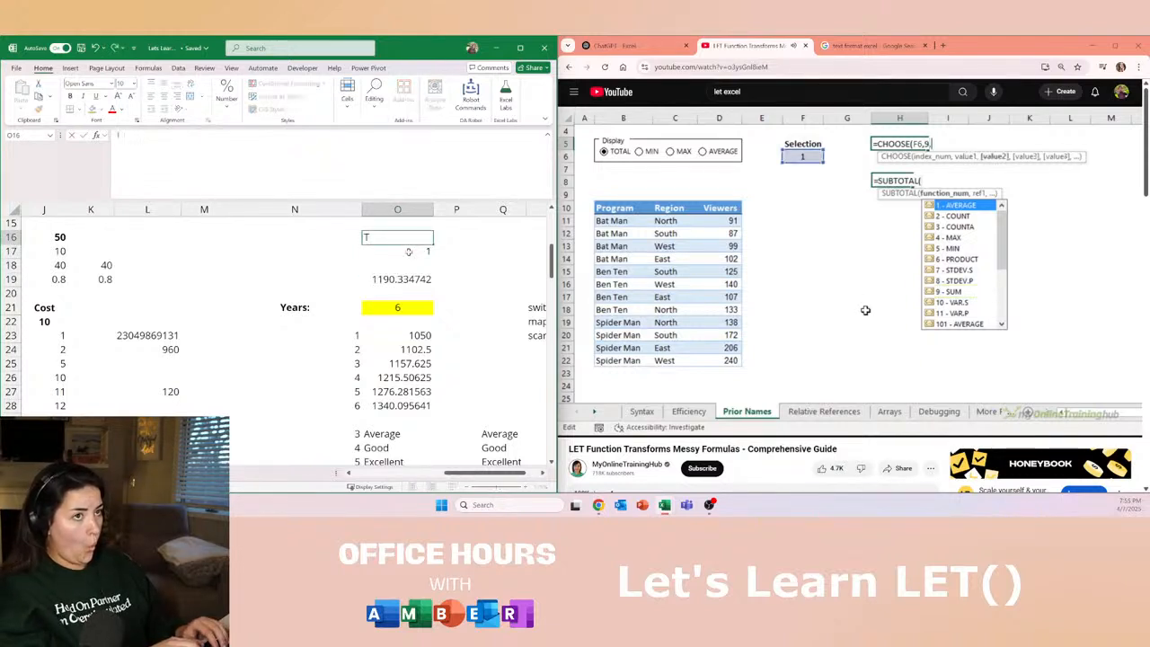
{"action": "key", "text": "BackSpace"}
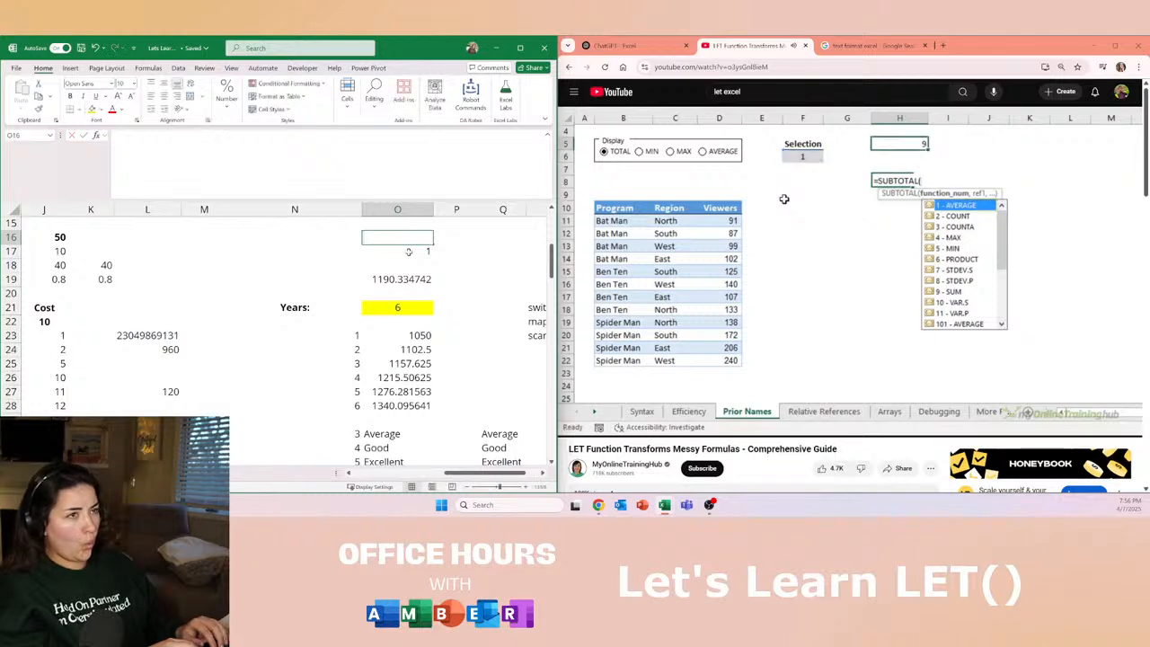
Label cell O16, above the function number, with "Subtotal Type:".
{"action": "type", "text": "Subt"}
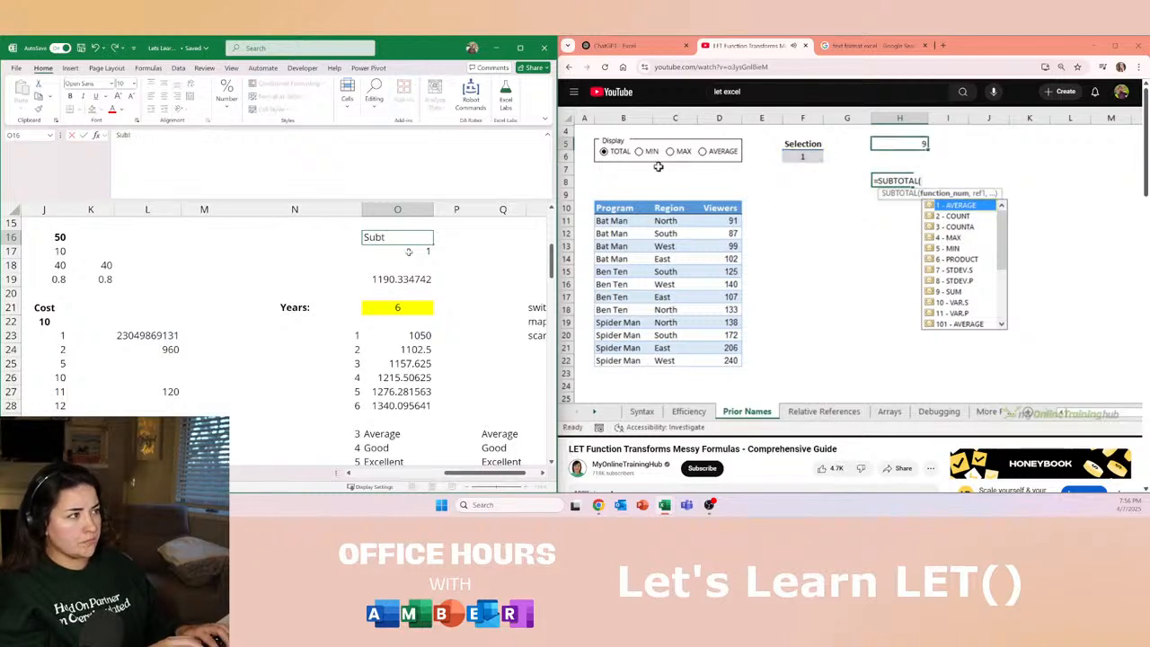
{"action": "type", "text": "otal Type:"}
{"action": "key", "text": "Return"}
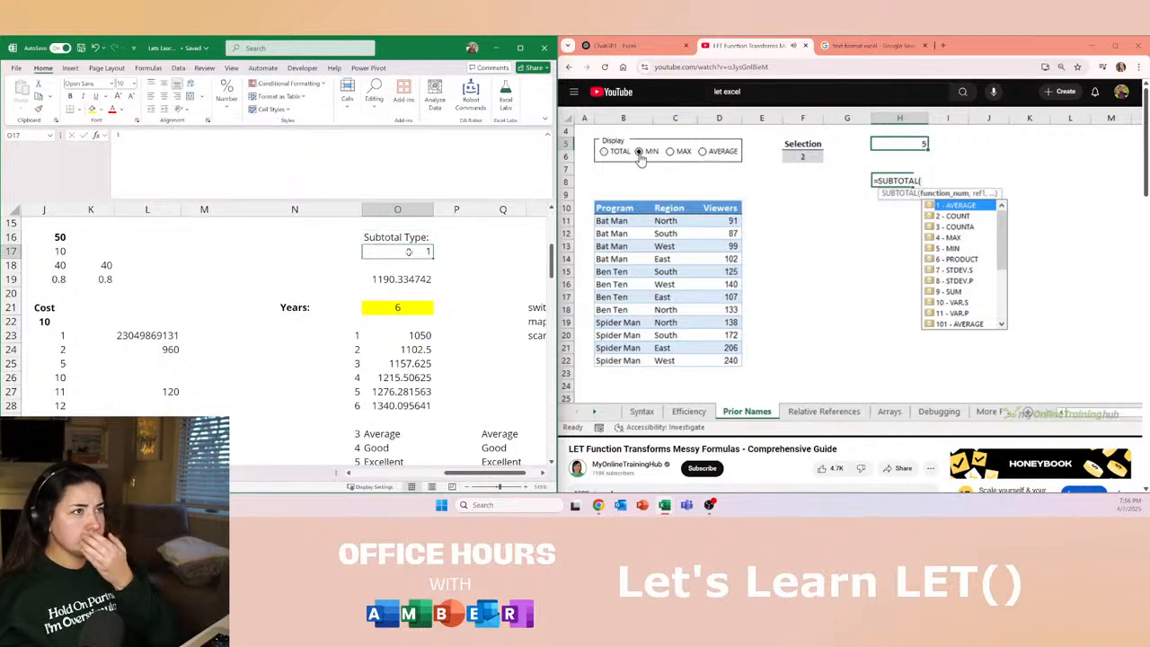
Start a multi-line LET formula in N17 that defines range as O23# and select as O17.
{"action": "key", "text": "Left"}
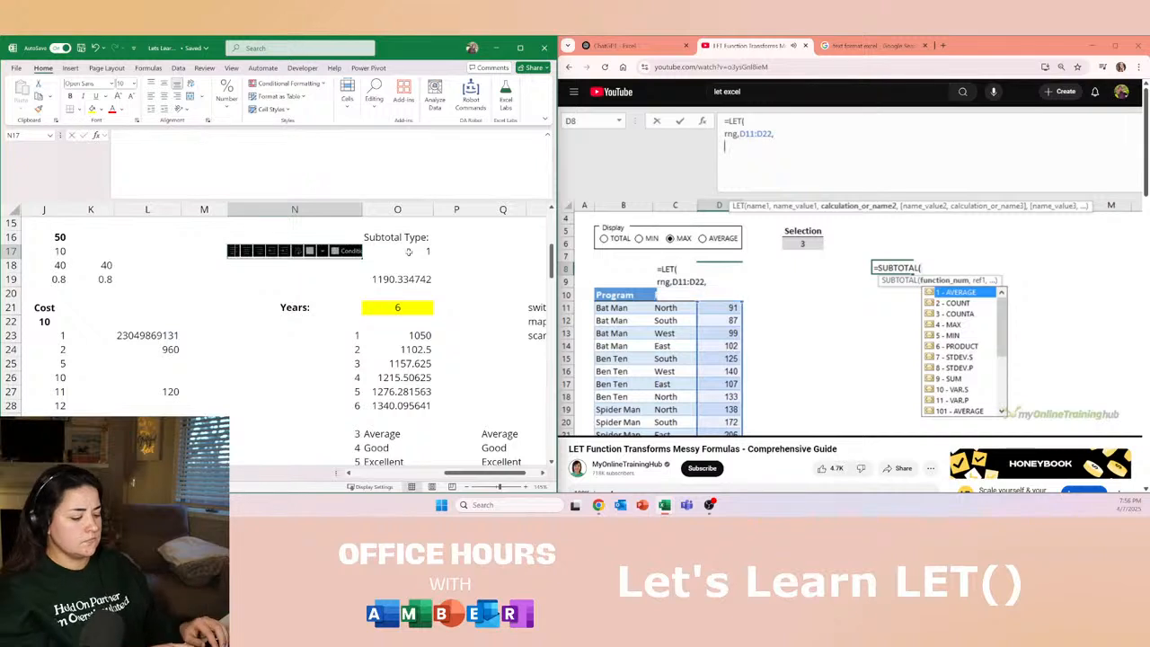
{"action": "type", "text": "=let("}
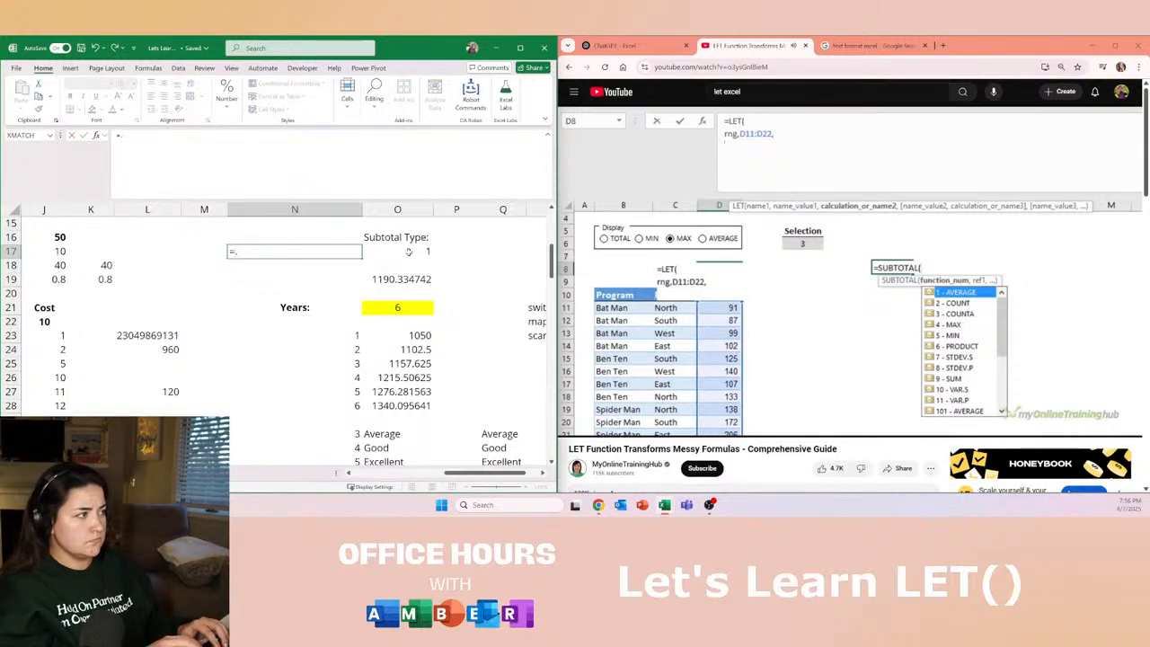
{"action": "key", "text": "alt+Return"}
{"action": "type", "text": "range,"}
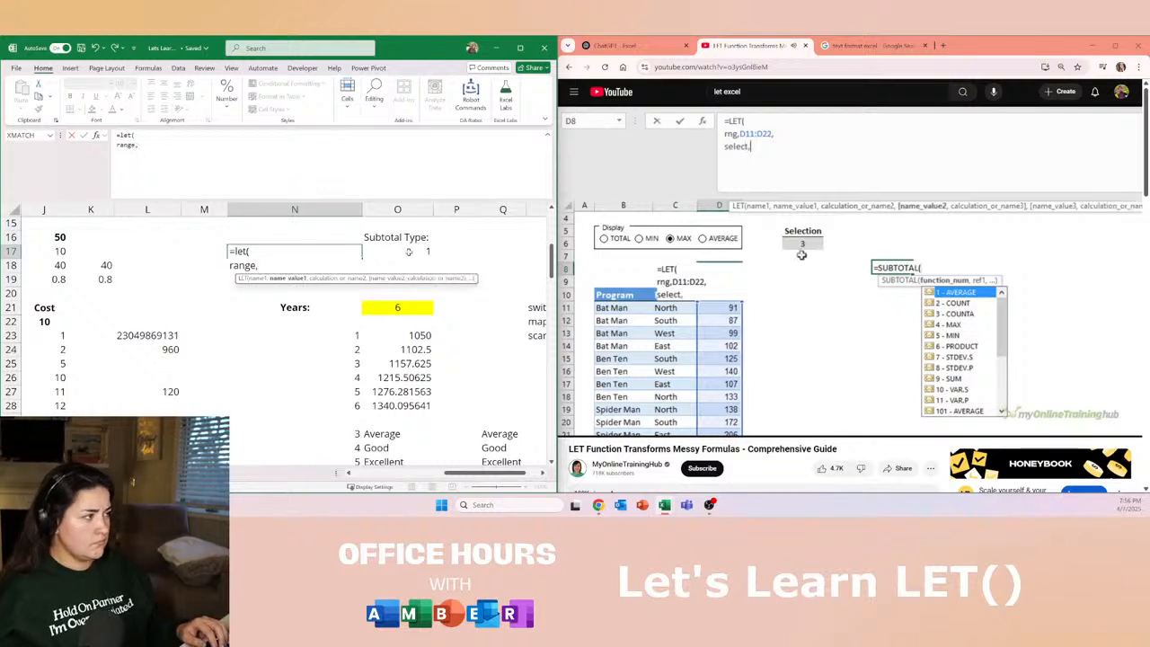
{"action": "left_click", "coordinate": [418, 336]}
{"action": "type", "text": "#,"}
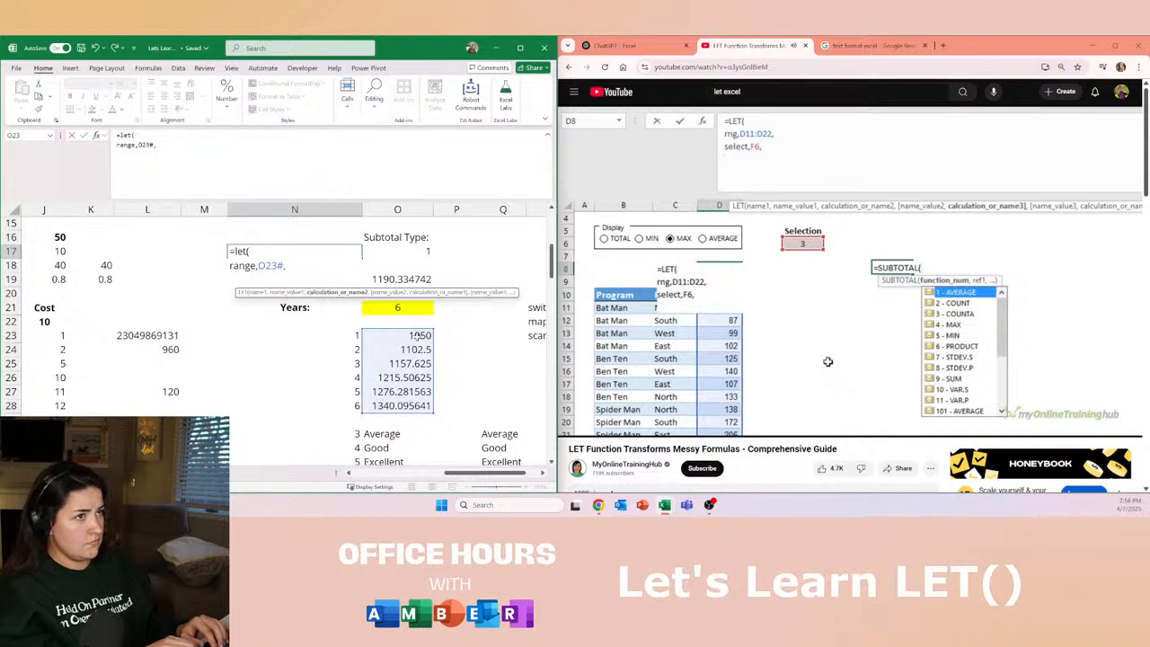
{"action": "key", "text": "alt+Return"}
{"action": "type", "text": "select,"}
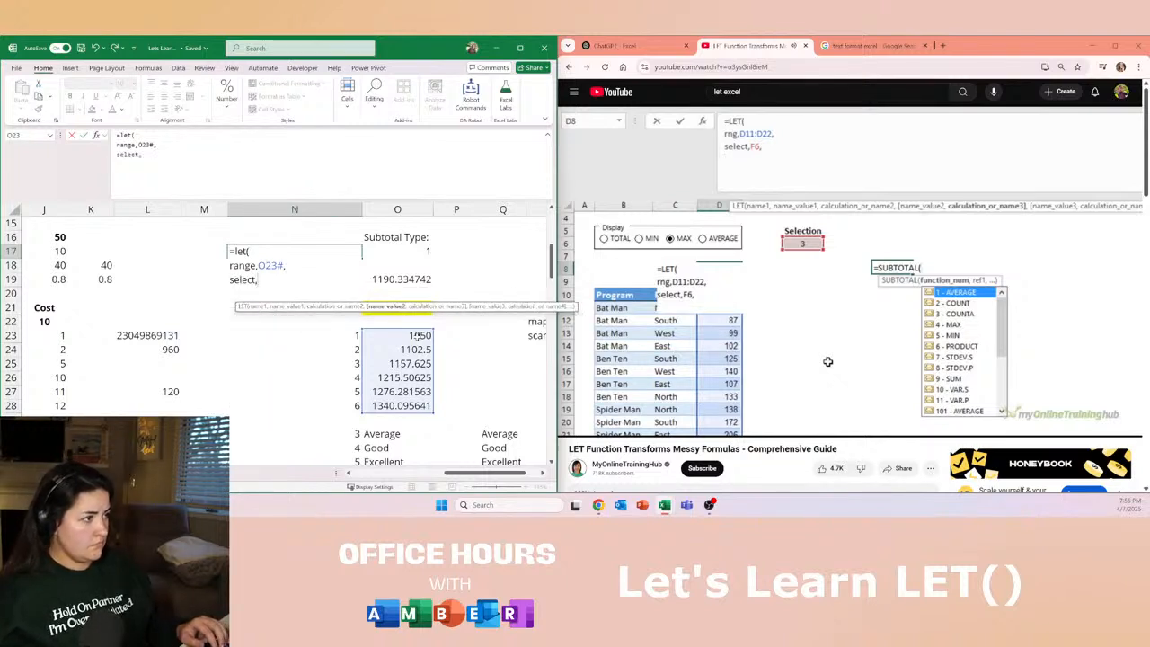
{"action": "left_click", "coordinate": [425, 252]}
{"action": "type", "text": ","}
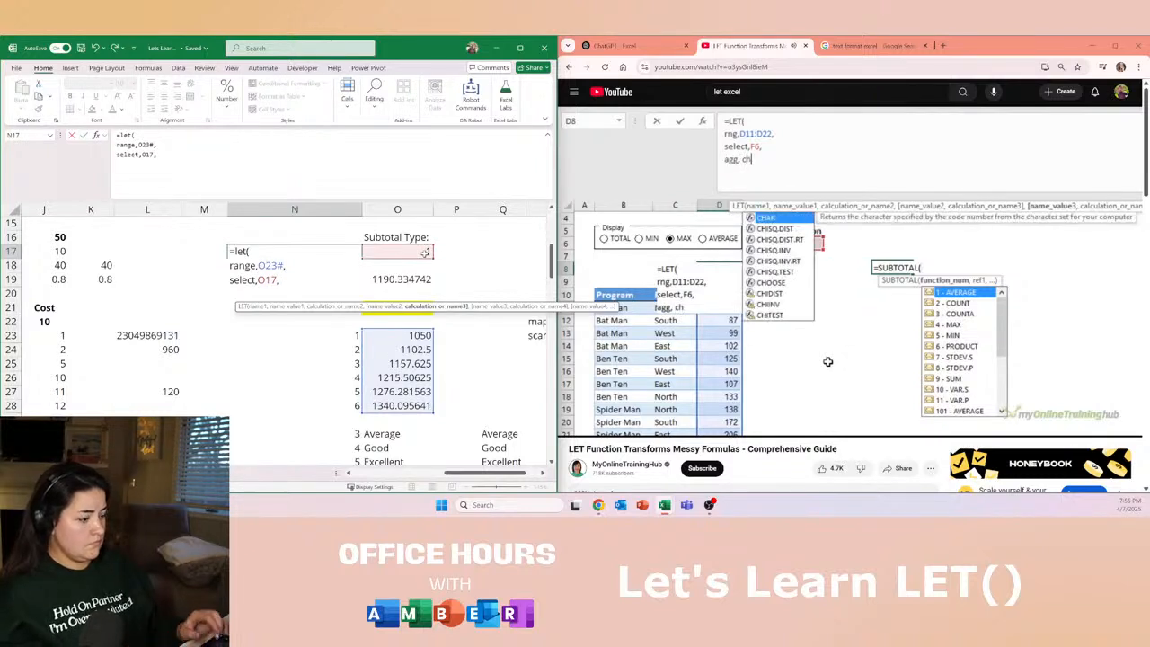
Add the name agg to the LET formula on a new line, defined as CHOOSE(select,1,2,3,4).
{"action": "key", "text": "alt+Return"}
{"action": "type", "text": "aggg,"}
{"action": "key", "text": "BackSpace"}
{"action": "key", "text": "BackSpace"}
{"action": "type", "text": ",c"}
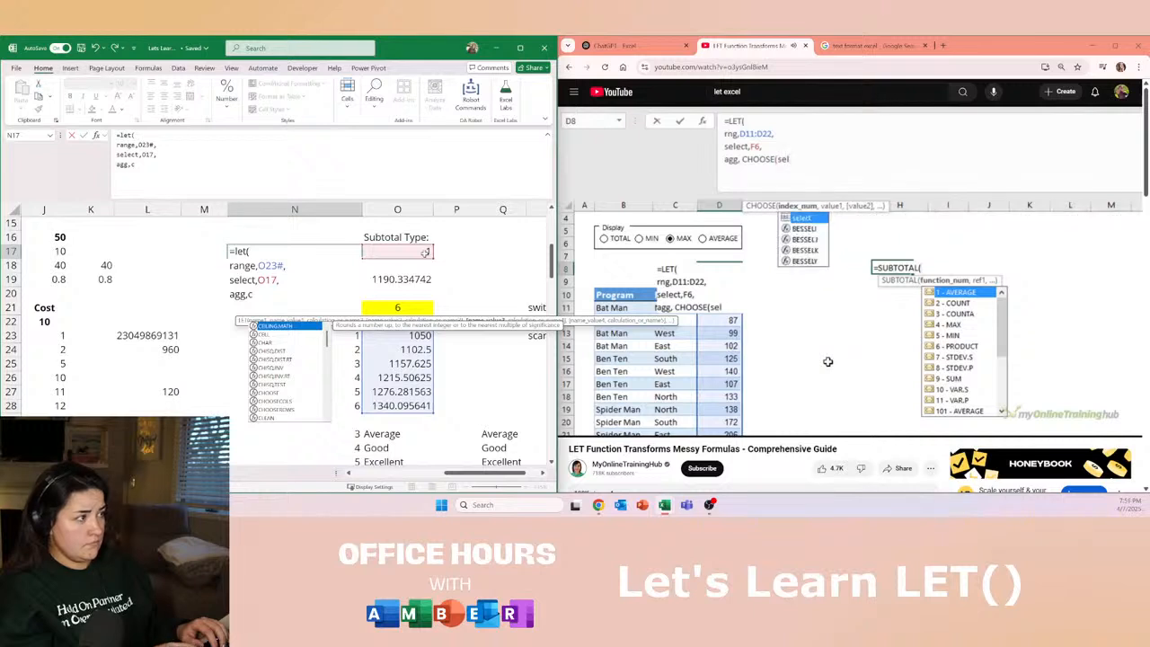
{"action": "key", "text": "BackSpace"}
{"action": "type", "text": "choose("}
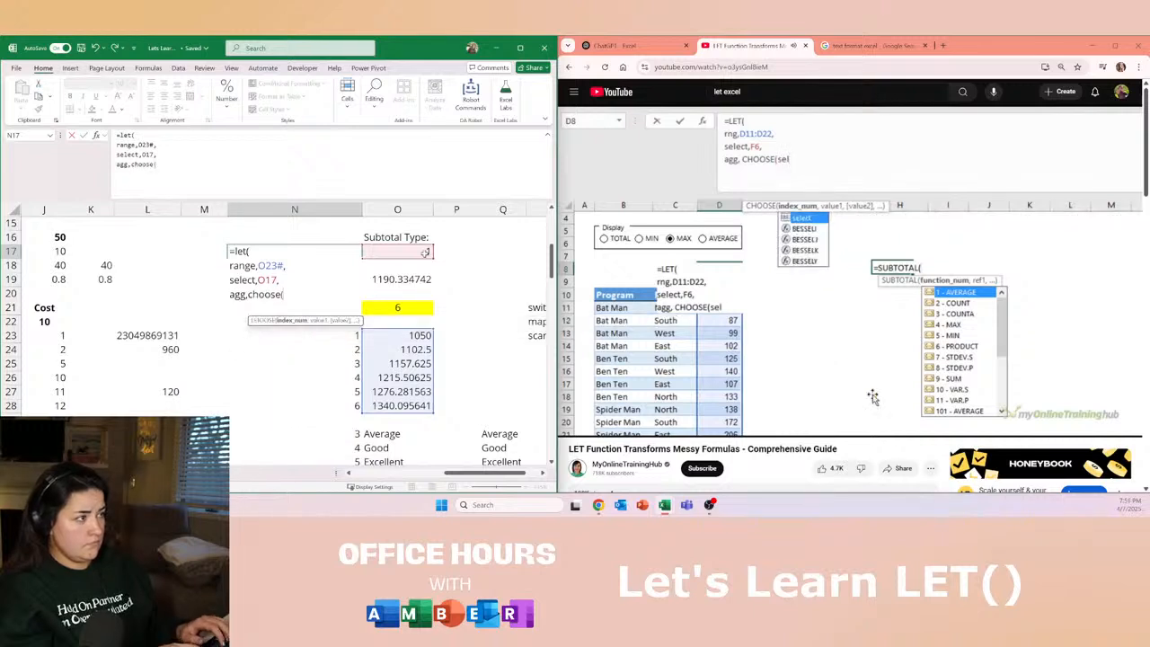
{"action": "type", "text": "select"}
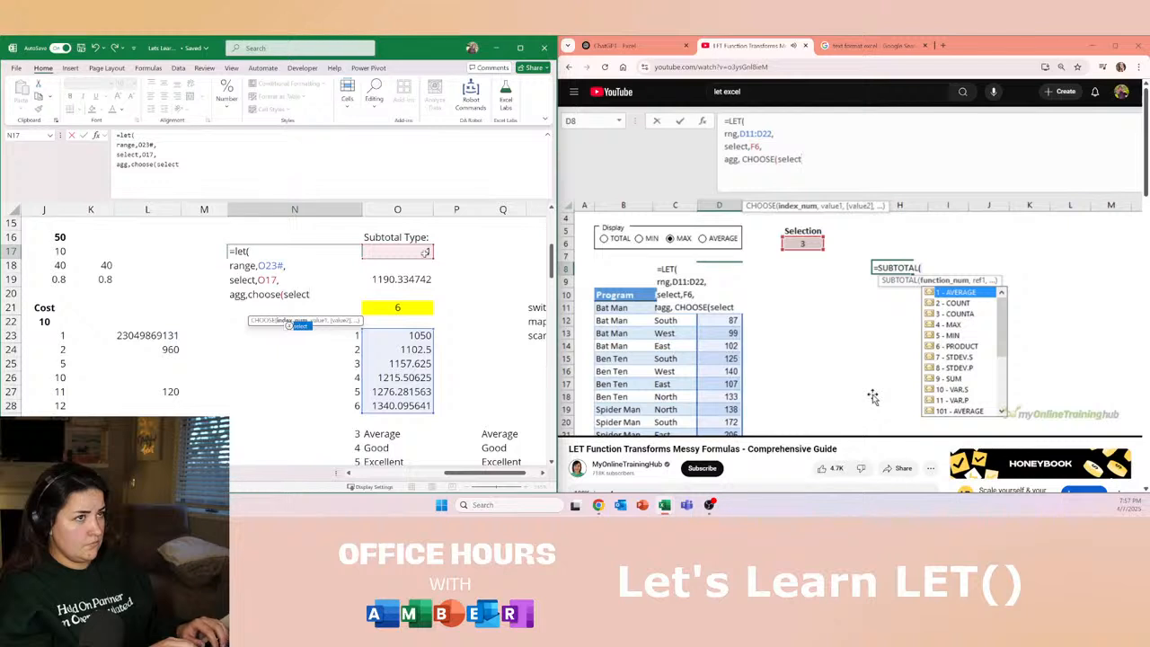
{"action": "type", "text": ","}
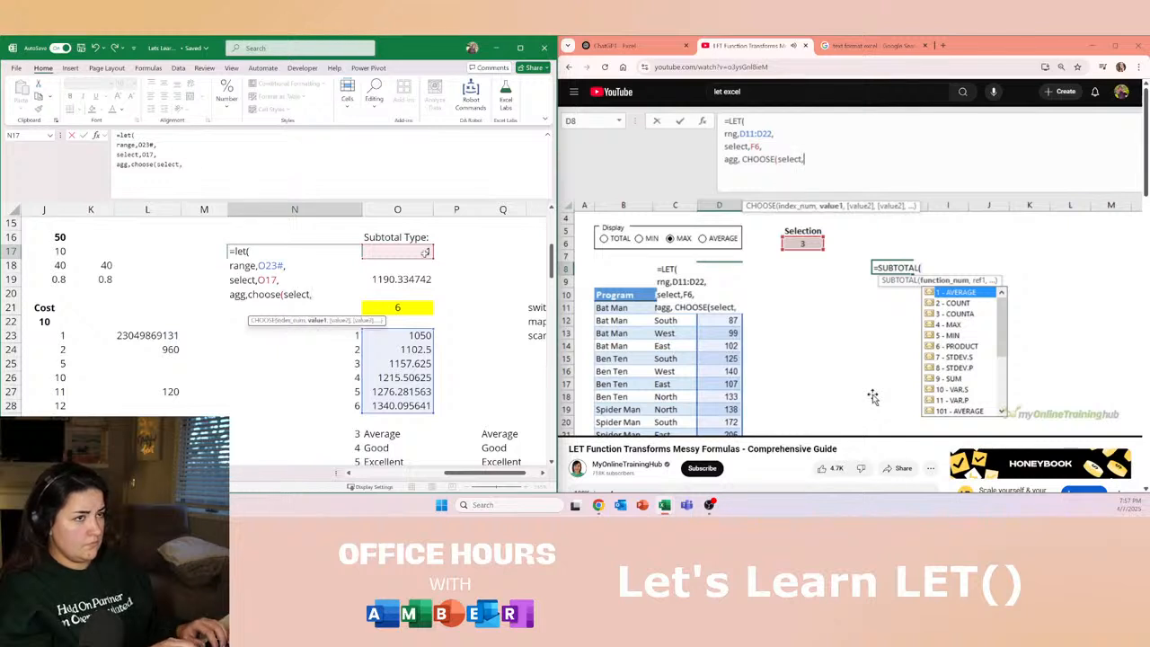
{"action": "type", "text": "range"}
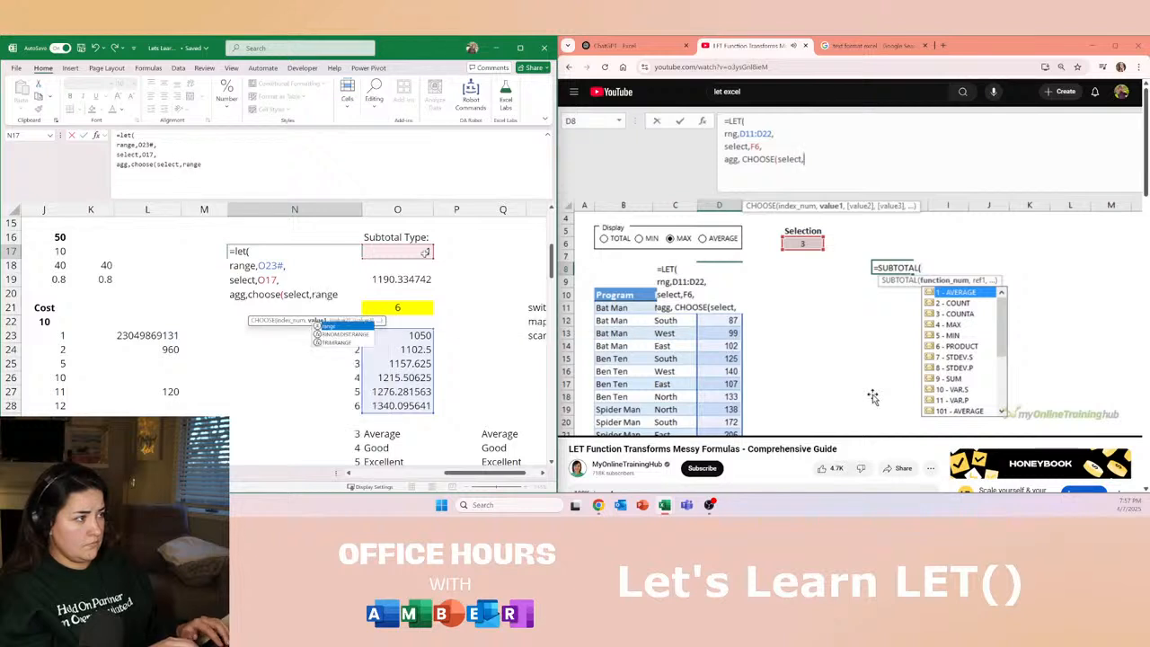
{"action": "key", "text": "BackSpace"}
{"action": "key", "text": "BackSpace"}
{"action": "key", "text": "BackSpace"}
{"action": "key", "text": "BackSpace"}
{"action": "key", "text": "BackSpace"}
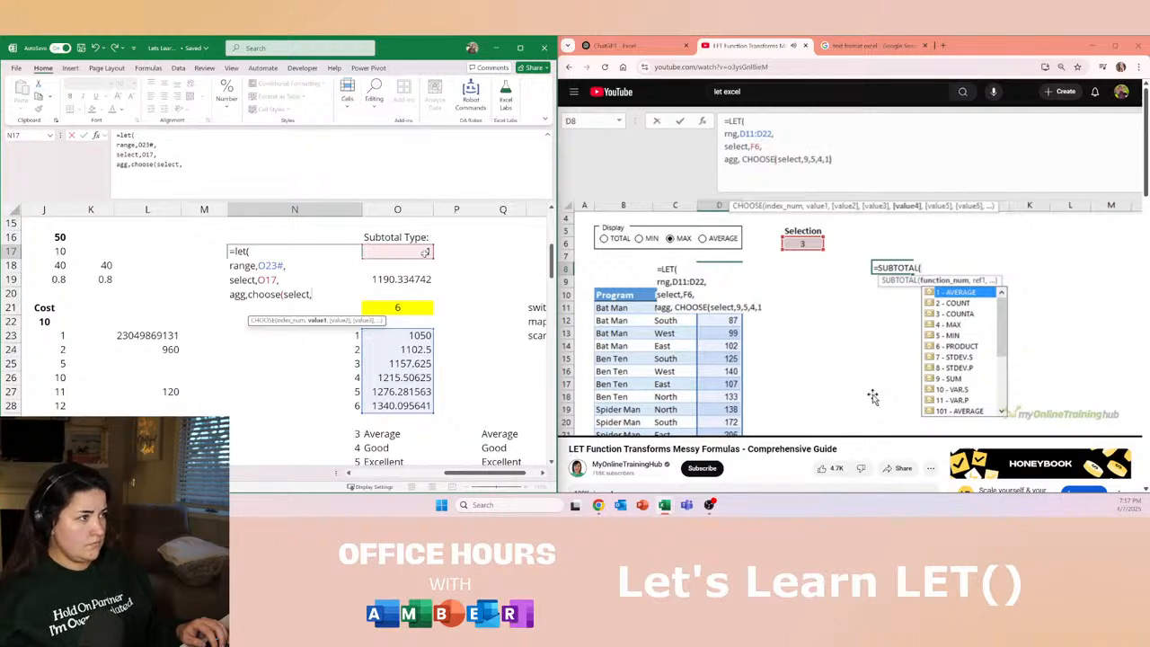
{"action": "type", "text": "1,2,3,4"}
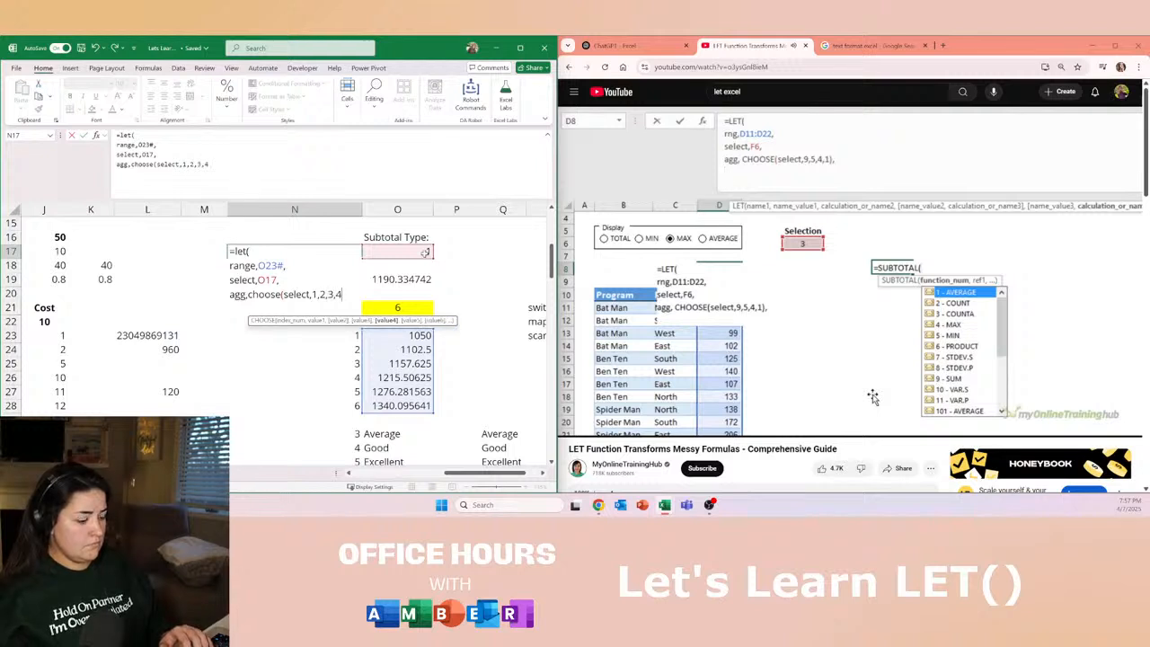
{"action": "type", "text": "),"}
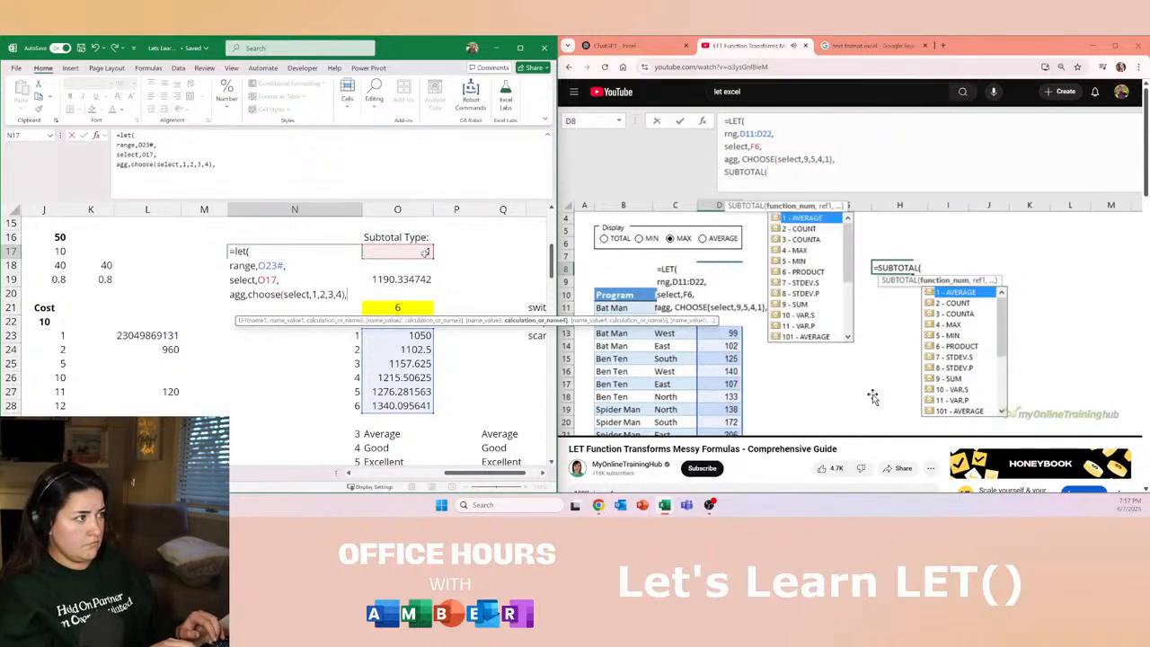
Finish the LET formula with SUBTOTAL(agg,range) as its calculation and enter it in N17.
{"action": "key", "text": "alt+Return"}
{"action": "type", "text": "Subtota"}
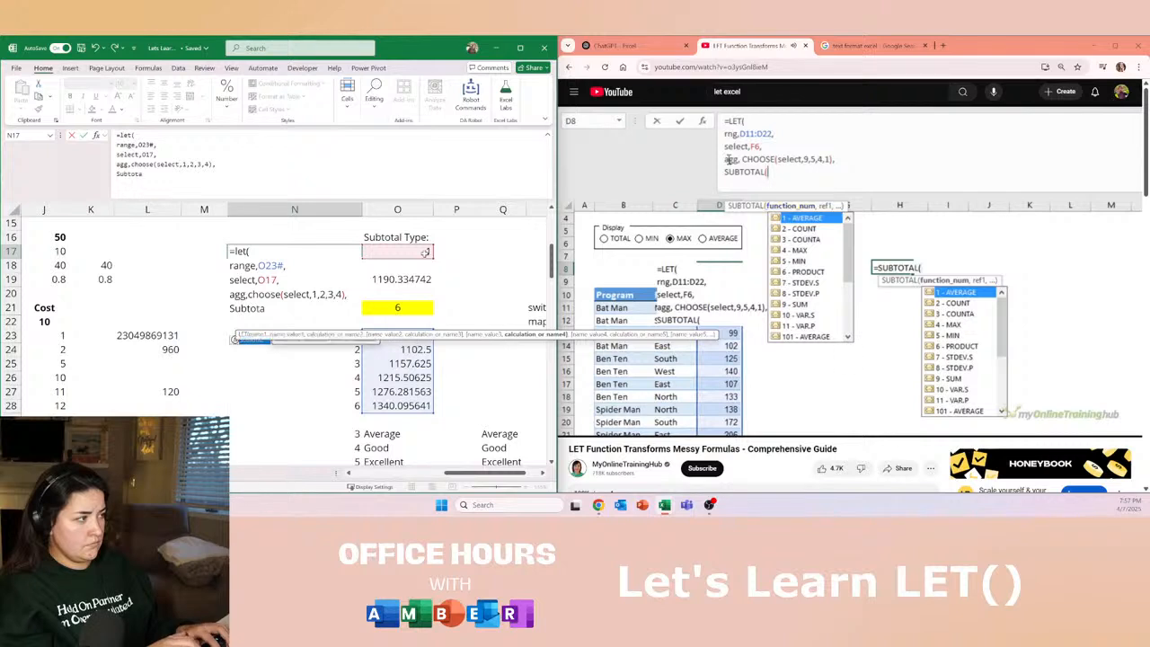
{"action": "type", "text": "l(agg"}
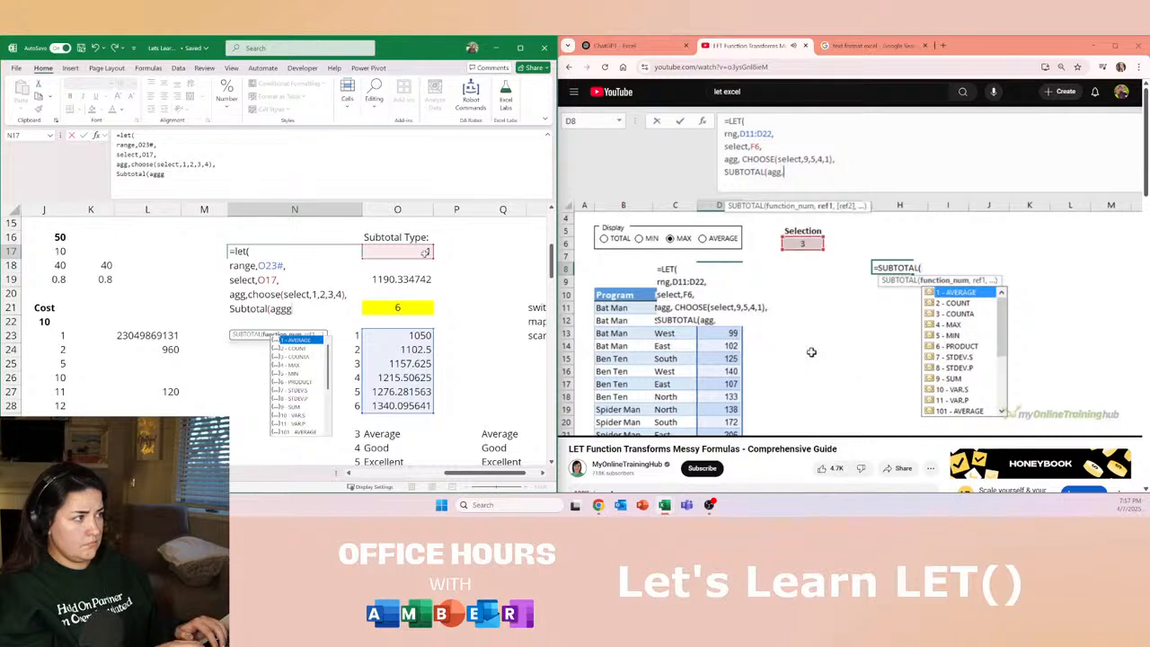
{"action": "type", "text": ",range)"}
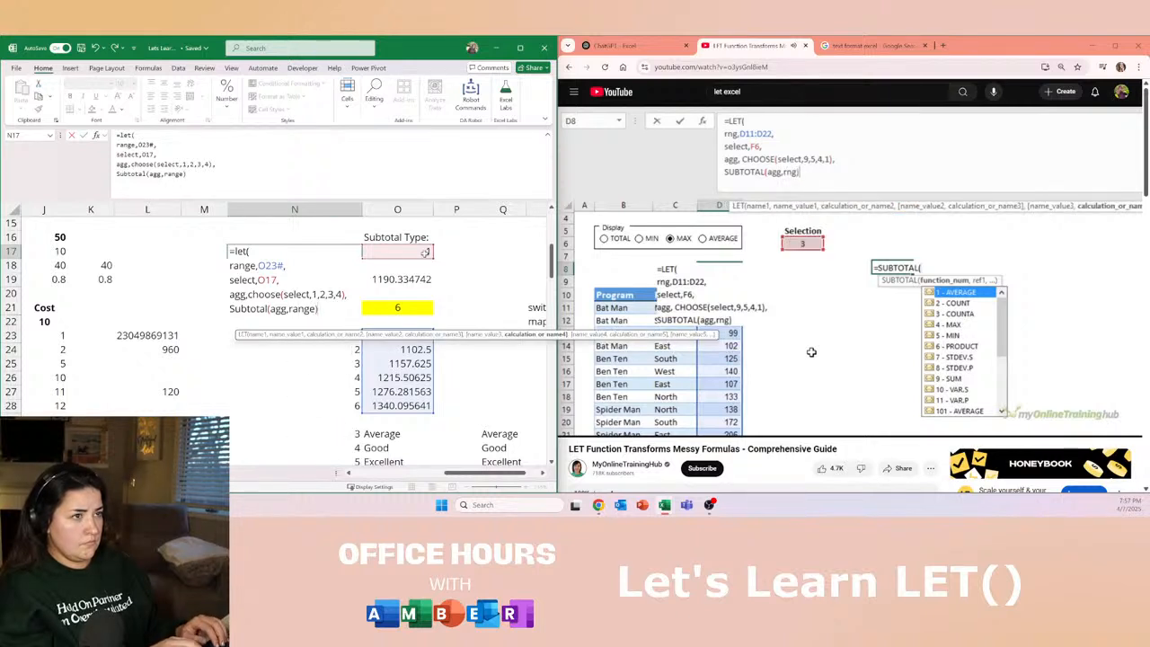
{"action": "key", "text": "ctrl+Return"}
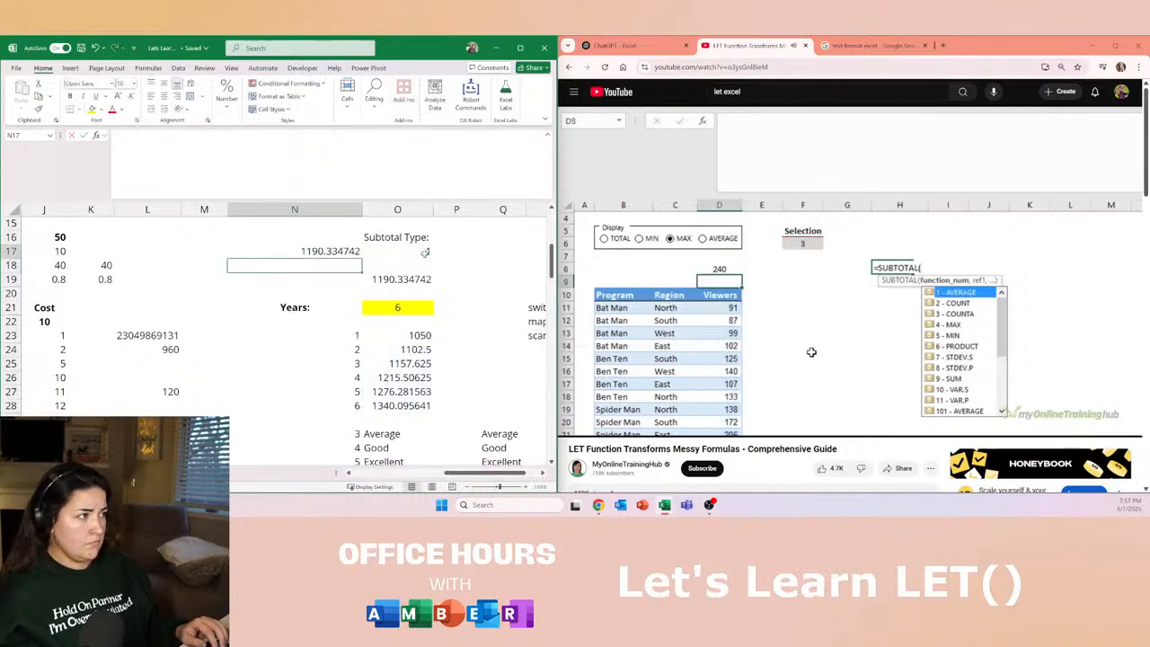
Move the LET formula from N17 to cell N19, beside the existing SUBTOTAL formula.
{"action": "key", "text": "ctrl+x"}
{"action": "left_click", "coordinate": [335, 269]}
{"action": "key", "text": "ctrl+v"}
{"action": "key", "text": "ctrl+x"}
{"action": "left_click", "coordinate": [333, 276]}
{"action": "key", "text": "ctrl+v"}
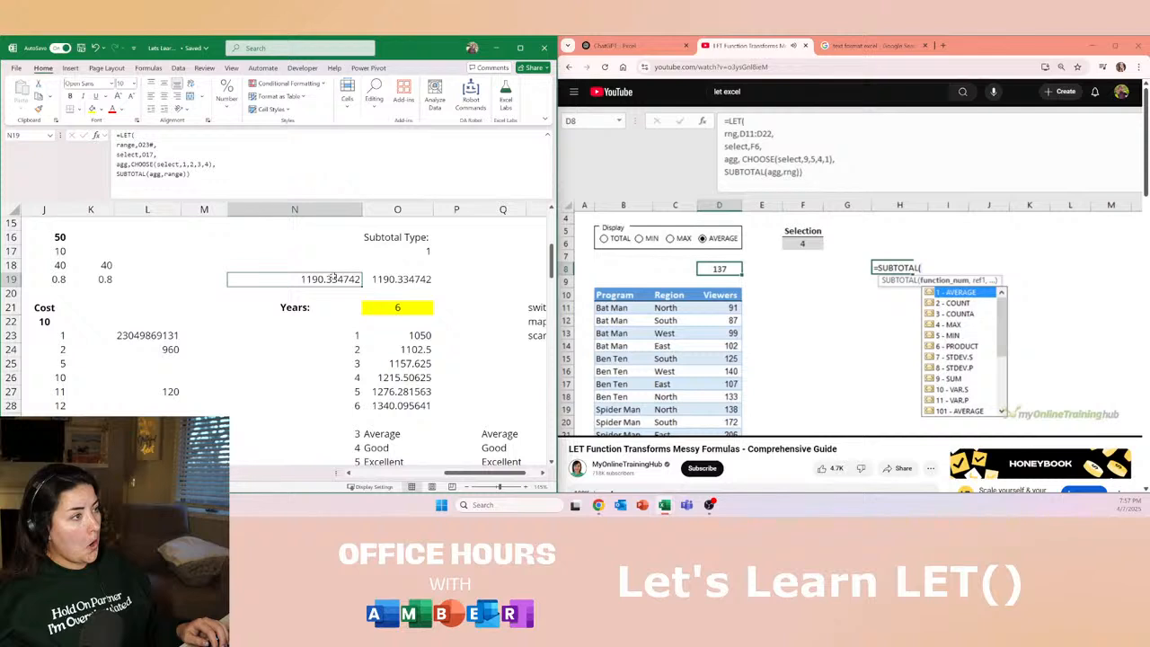
Test both subtotal formulas by setting the subtotal type in O17 to 3, 4 and back to 1.
{"action": "left_click", "coordinate": [392, 274]}
{"action": "left_click", "coordinate": [414, 249]}
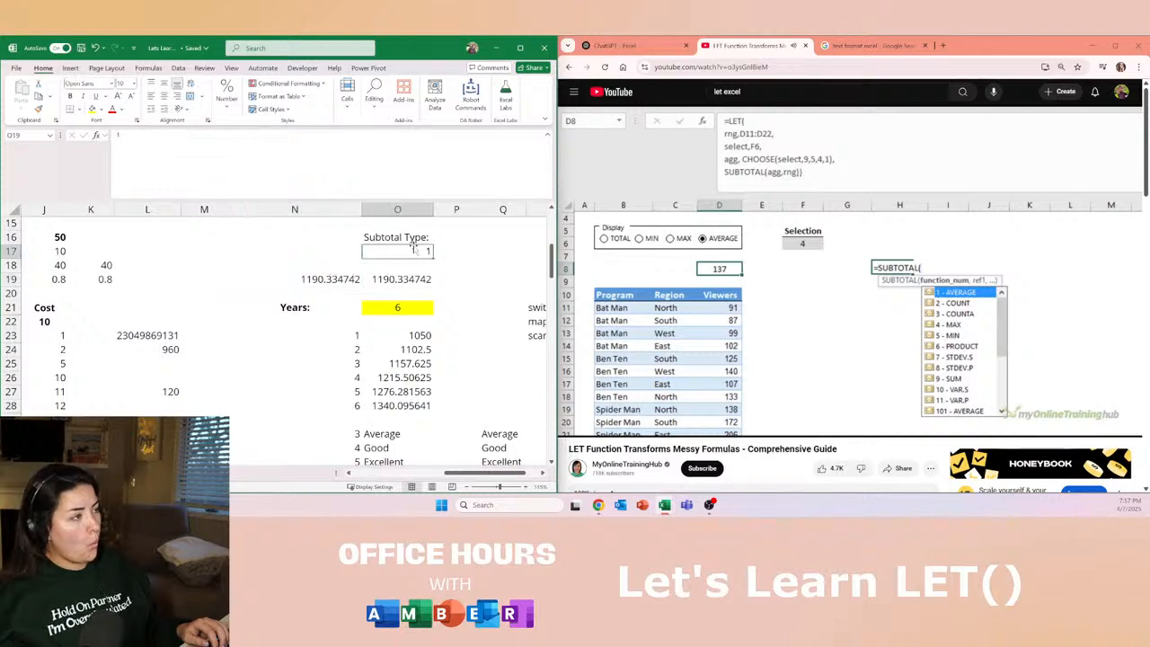
{"action": "type", "text": "3"}
{"action": "key", "text": "Return"}
{"action": "left_click", "coordinate": [413, 248]}
{"action": "type", "text": "4"}
{"action": "key", "text": "Return"}
{"action": "left_click", "coordinate": [413, 249]}
{"action": "type", "text": "1"}
{"action": "key", "text": "Return"}
Delete the original SUBTOTAL formula from cell O19.
{"action": "left_click", "coordinate": [413, 249]}
{"action": "key", "text": "Down"}
{"action": "key", "text": "Down"}
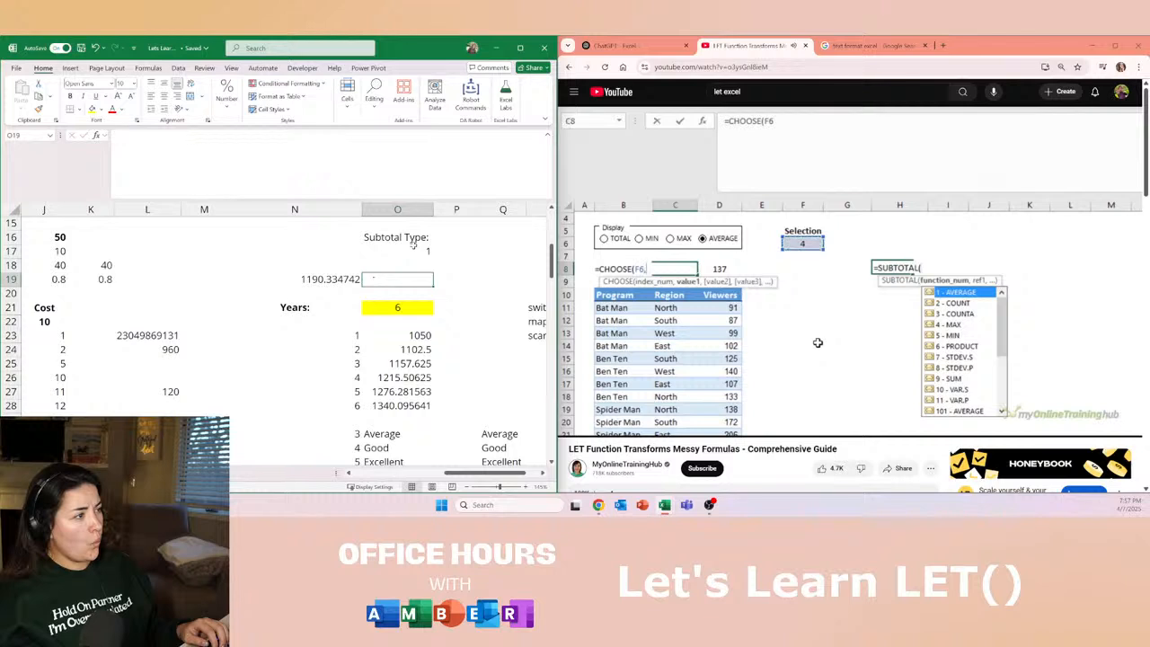
{"action": "key", "text": "Delete"}
Enter =CHOOSE(O17,1,"Average",2,"Min",3,"Max") in N18 as a label above the LET result.
{"action": "key", "text": "Up"}
{"action": "key", "text": "Left"}
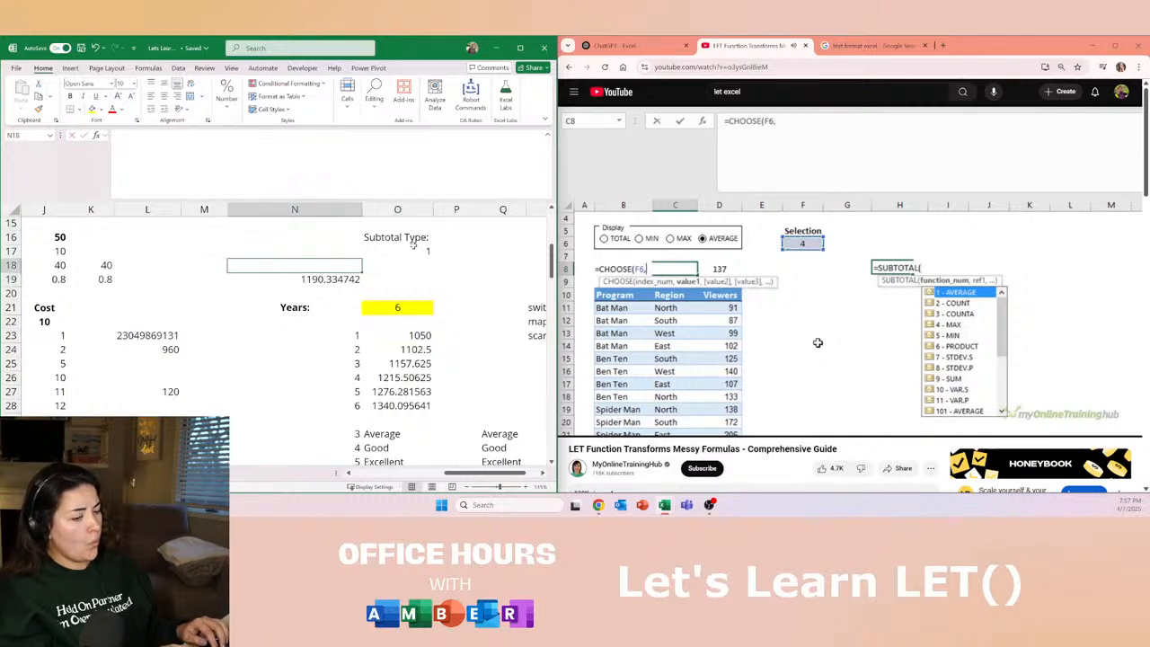
{"action": "type", "text": "=choose("}
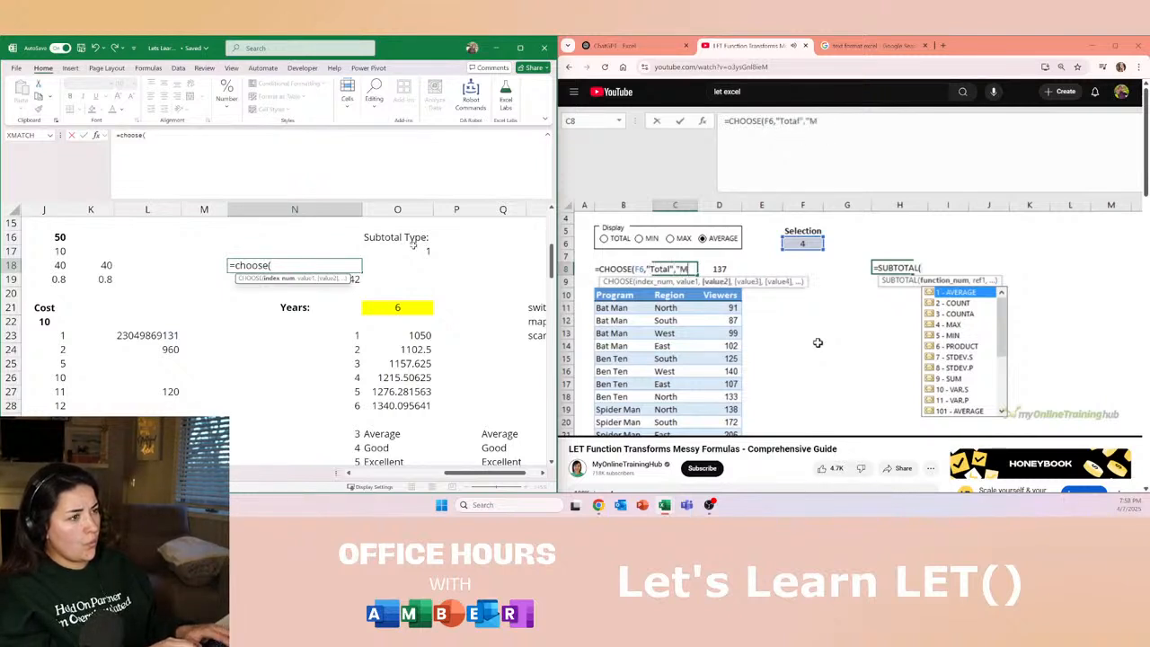
{"action": "left_click", "coordinate": [413, 247]}
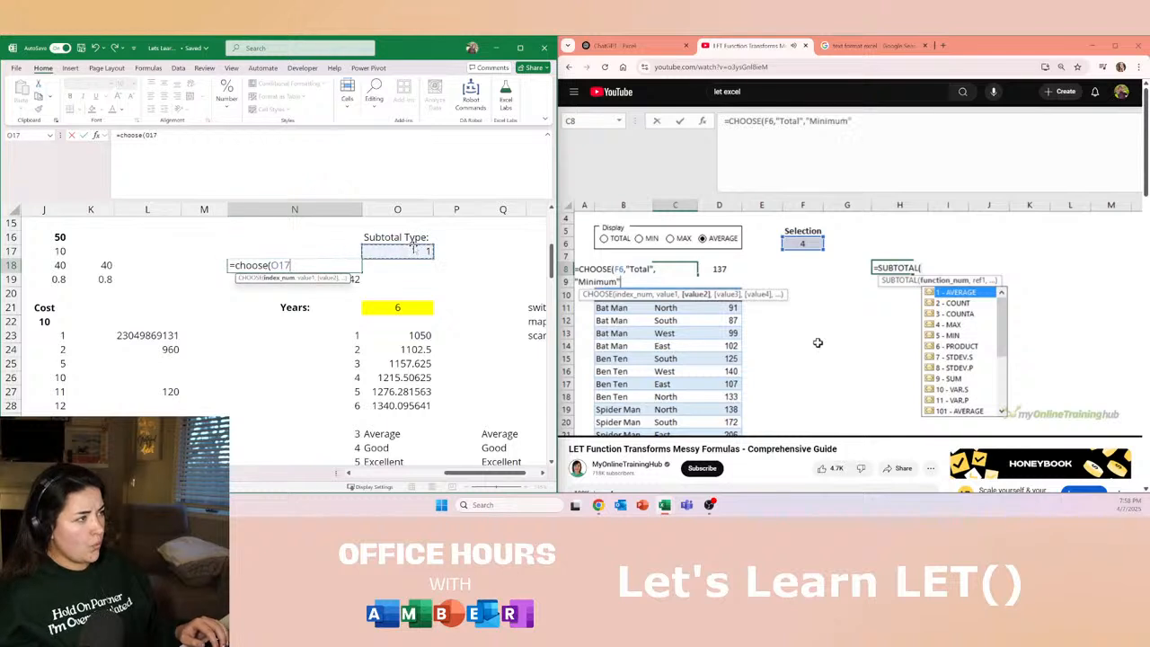
{"action": "type", "text": ",1"}
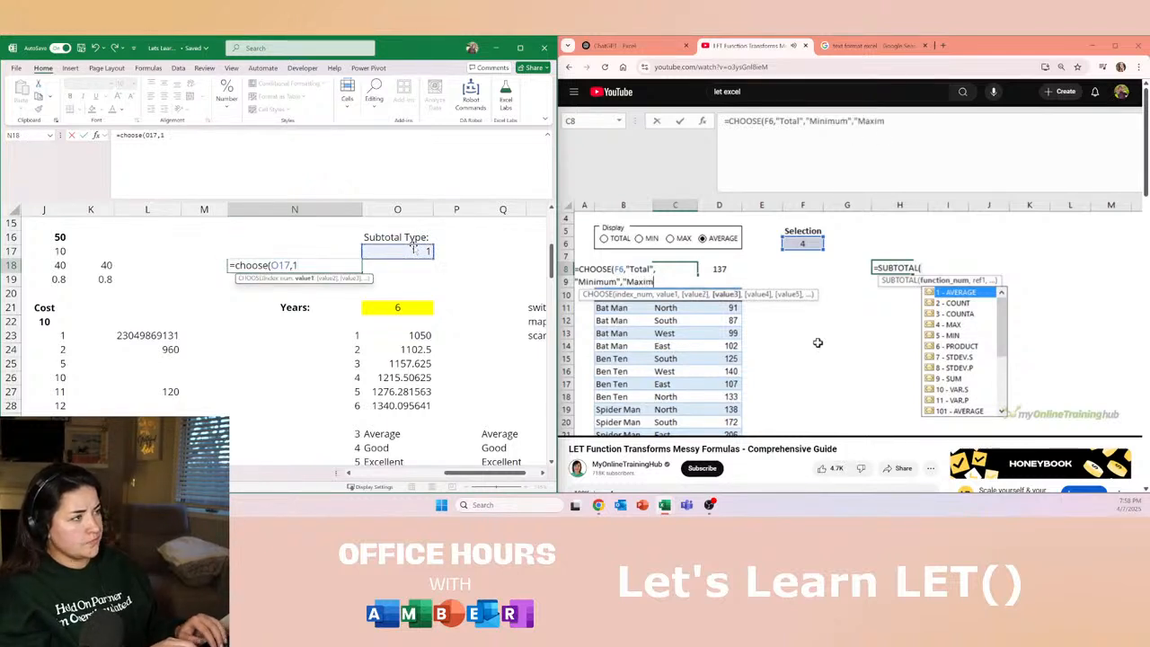
{"action": "type", "text": ",\"A"}
{"action": "type", "text": "verage\","}
{"action": "type", "text": "2,\"Min"}
{"action": "type", "text": "\",2"}
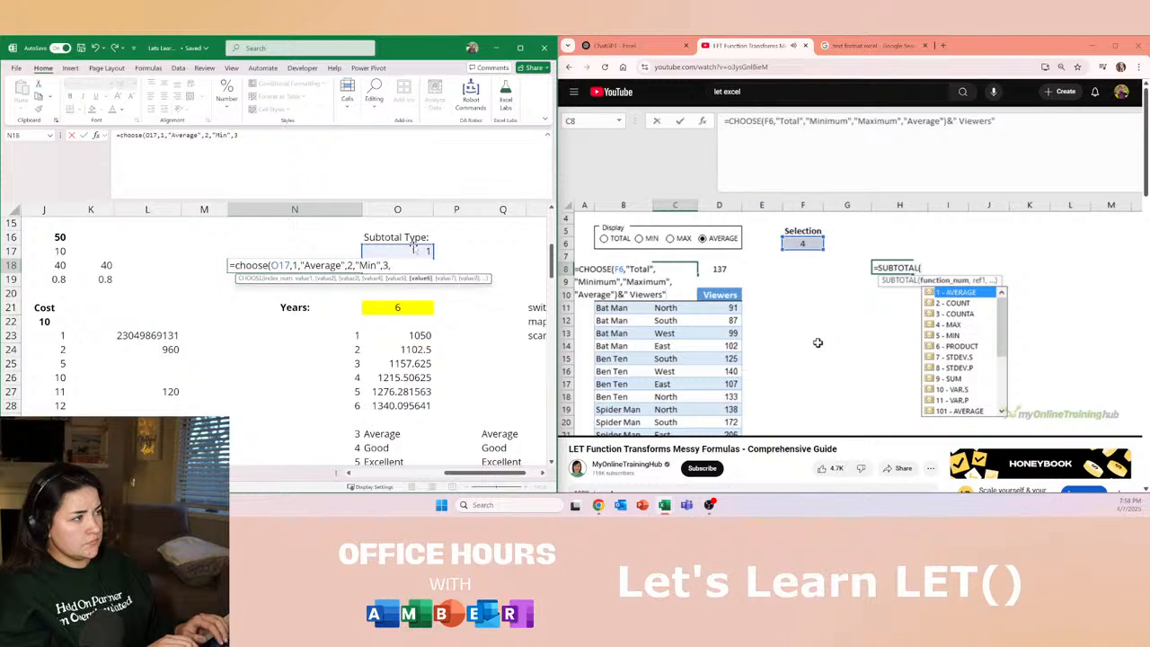
{"action": "type", "text": "\"Max"}
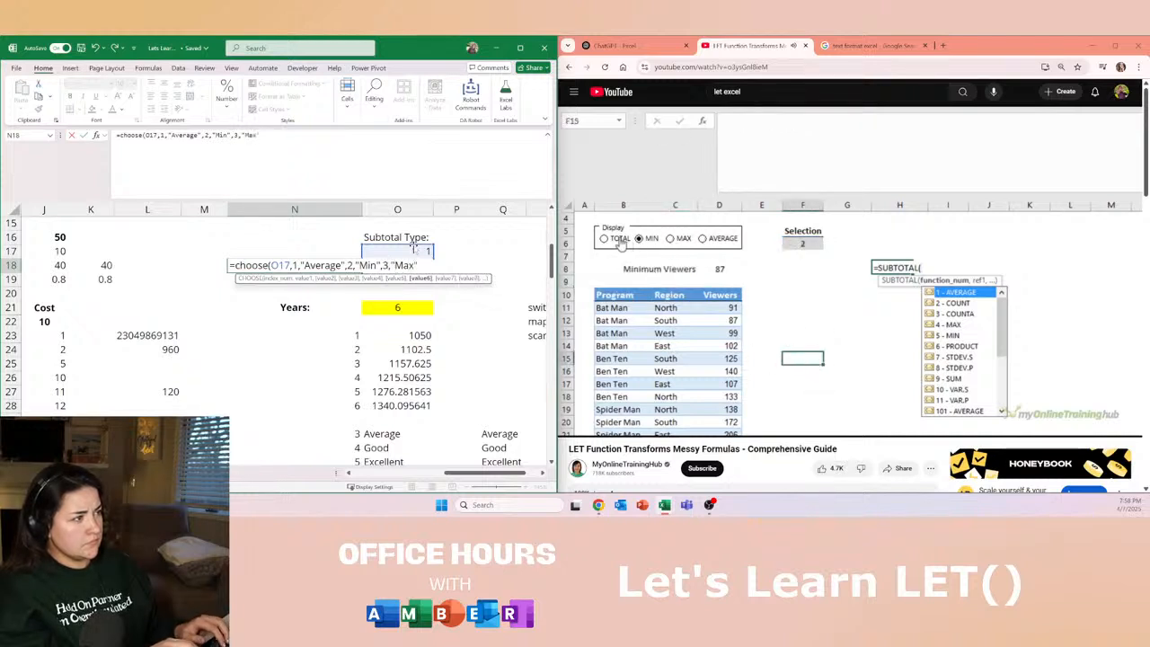
{"action": "key", "text": "Return"}
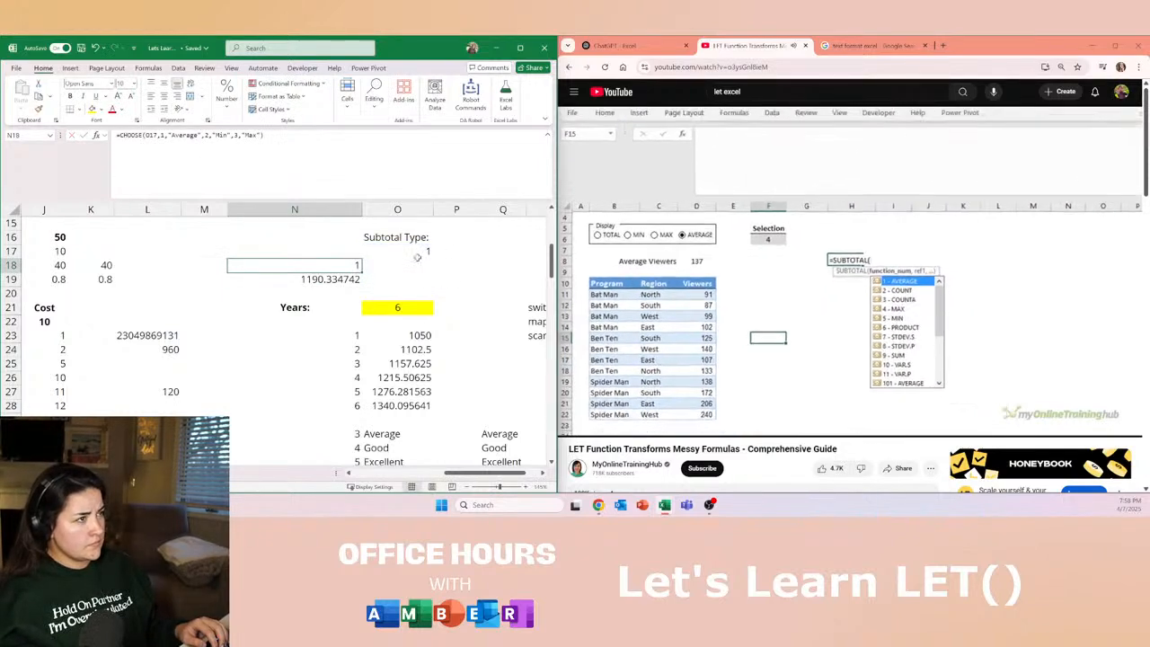
Check the CHOOSE formula in N18 and test it by setting O17 to 2 and back to 1.
{"action": "left_click", "coordinate": [164, 140]}
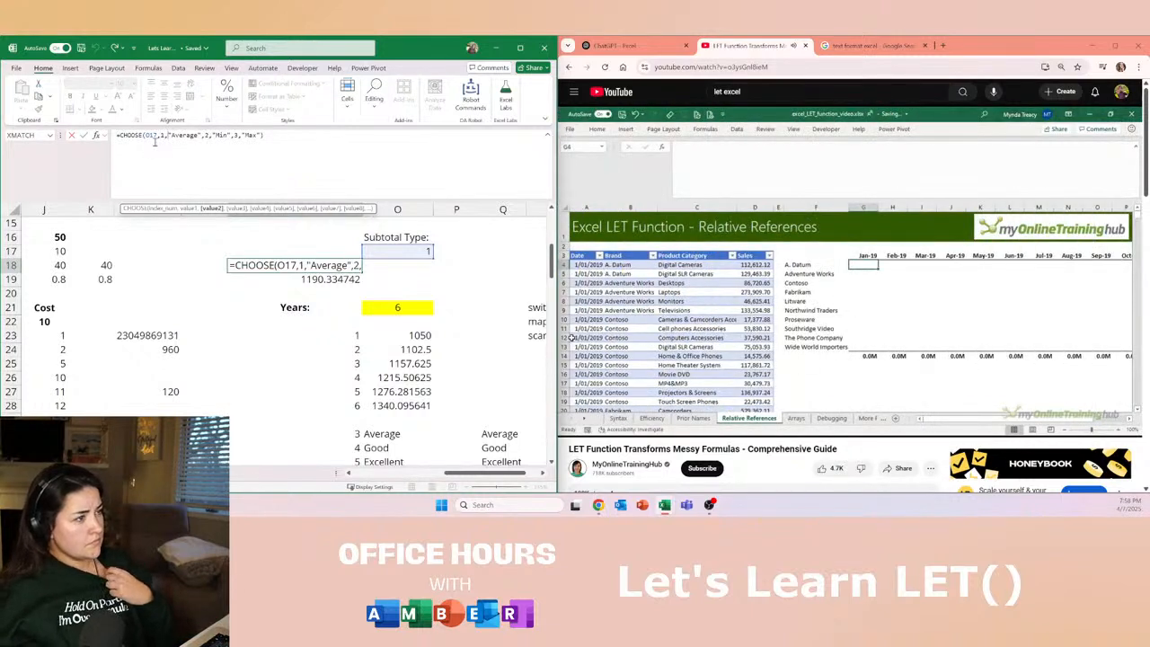
{"action": "key", "text": "Return"}
{"action": "left_click", "coordinate": [388, 253]}
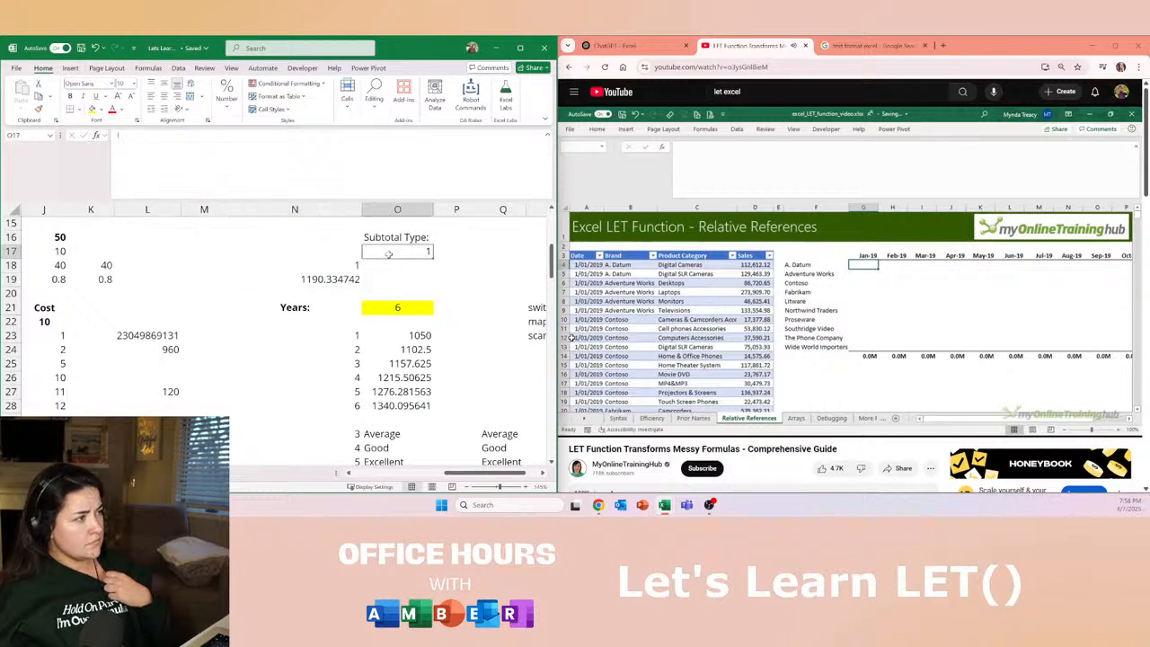
{"action": "type", "text": "2"}
{"action": "key", "text": "ctrl+Return"}
{"action": "type", "text": "1"}
{"action": "key", "text": "ctrl+Return"}
Review the arguments of the CHOOSE formula in N18 and pause the LET tutorial video.
{"action": "double_click", "coordinate": [345, 268]}
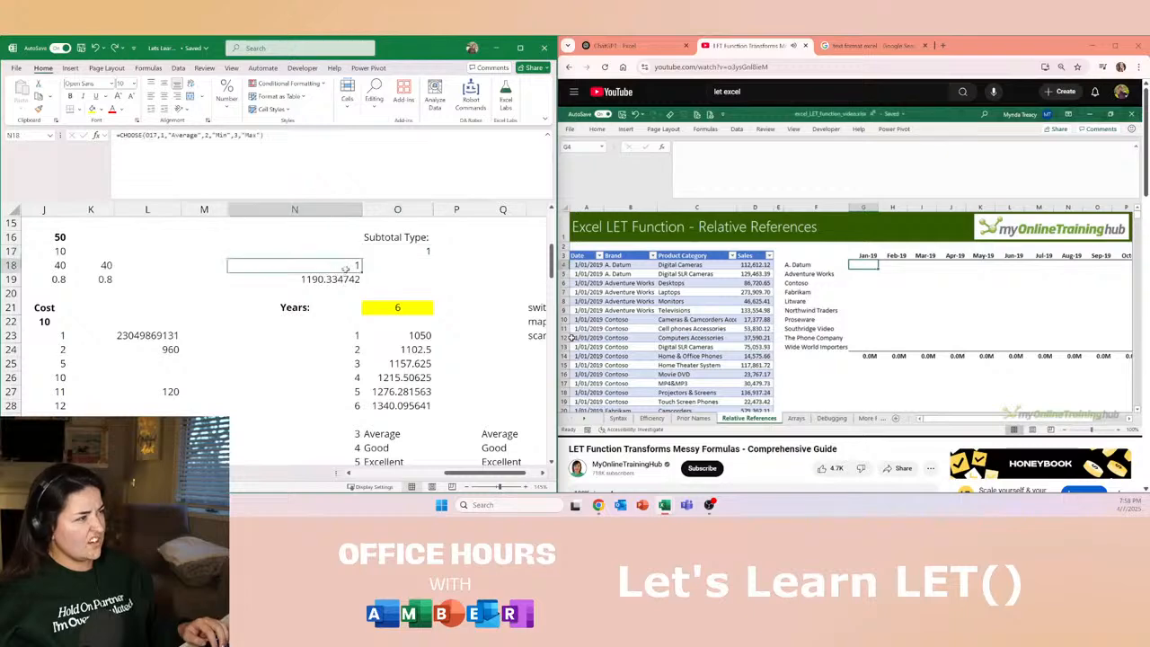
{"action": "left_click", "coordinate": [157, 135]}
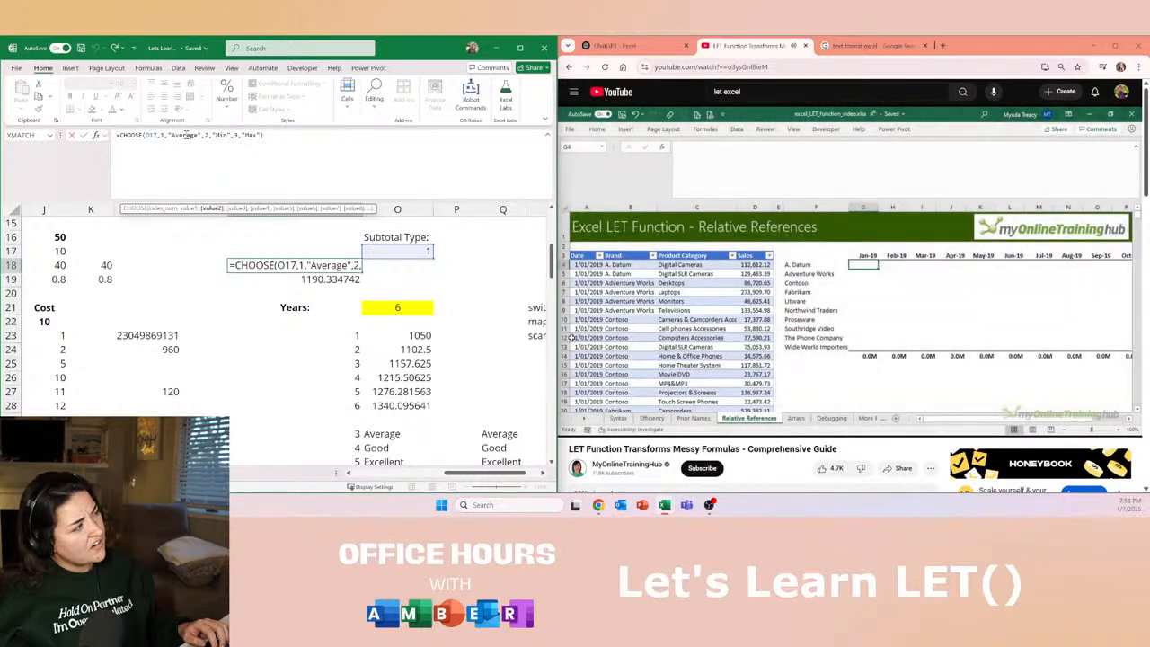
{"action": "key", "text": "Return"}
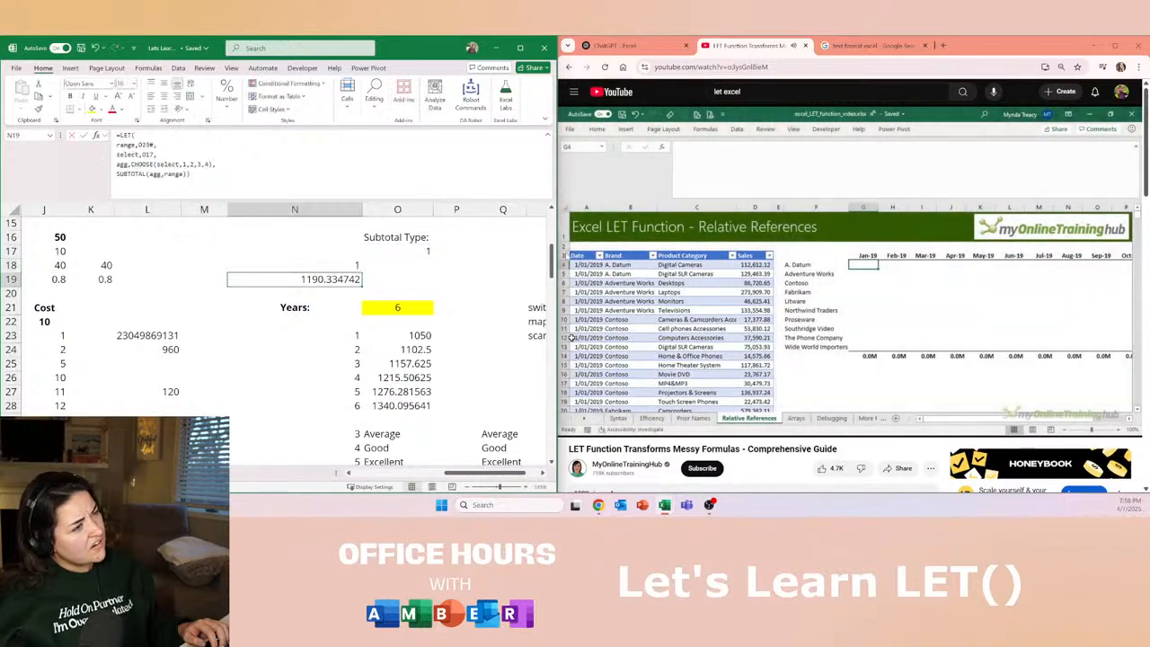
{"action": "left_click", "coordinate": [833, 292]}
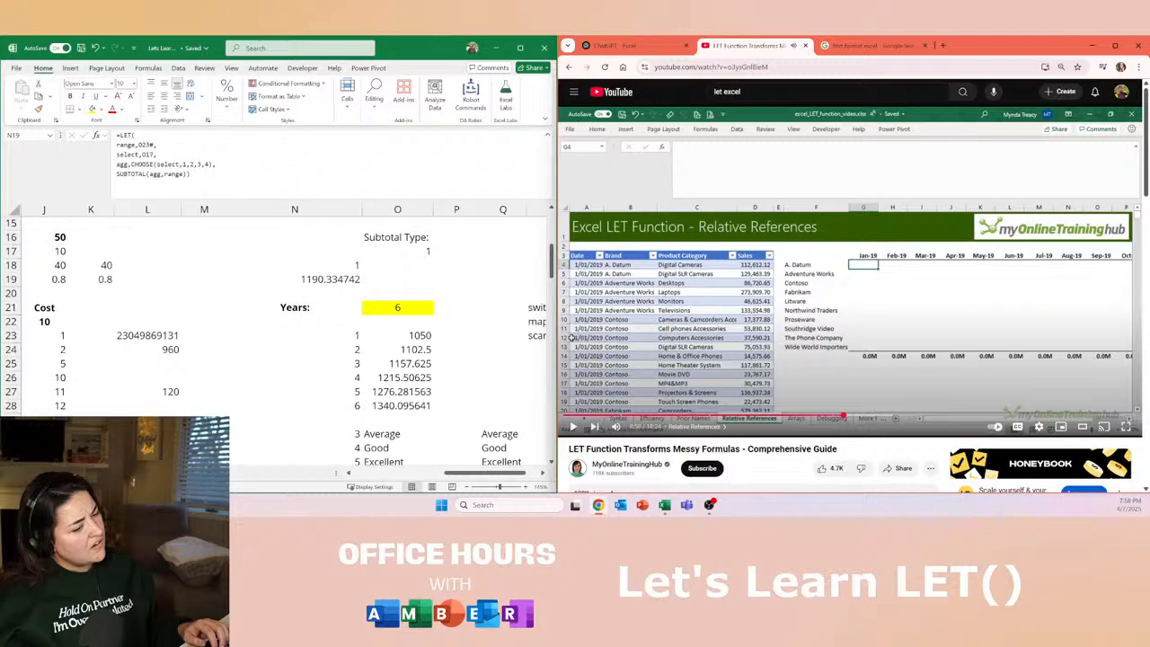